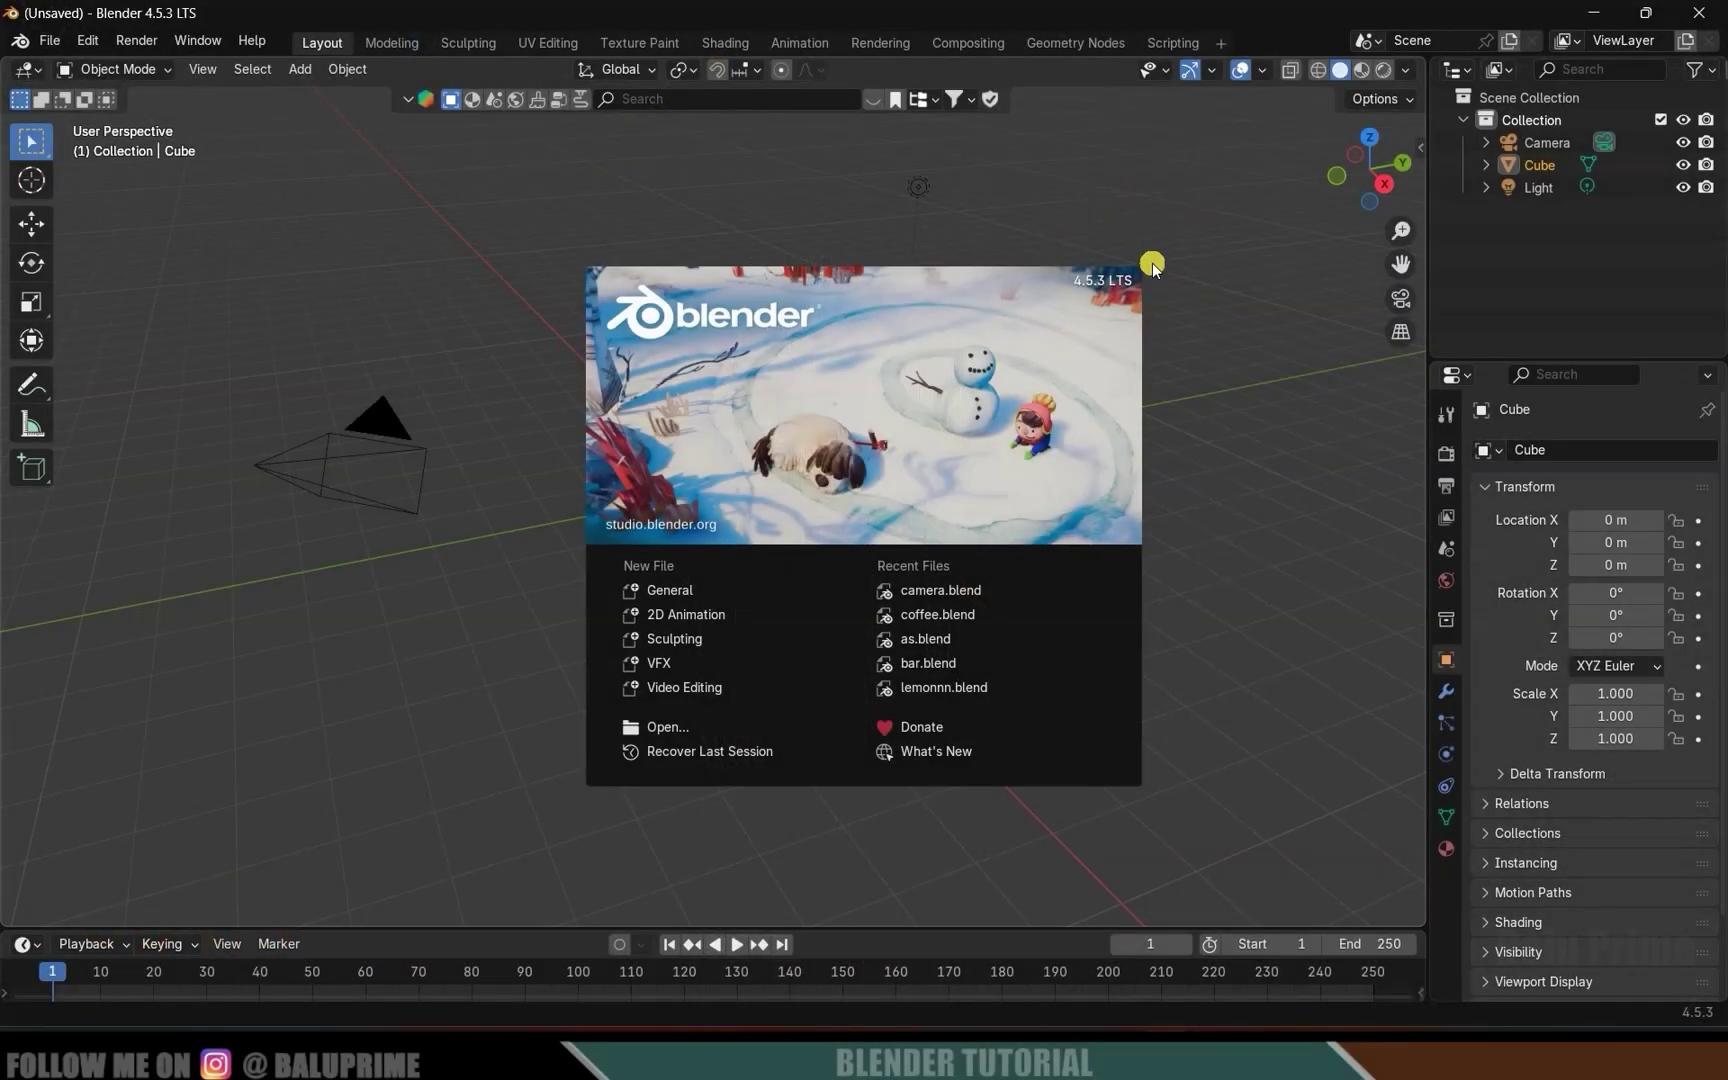
Dismiss the splash screen and delete the default cube, camera and light.
left_click(1290, 480)
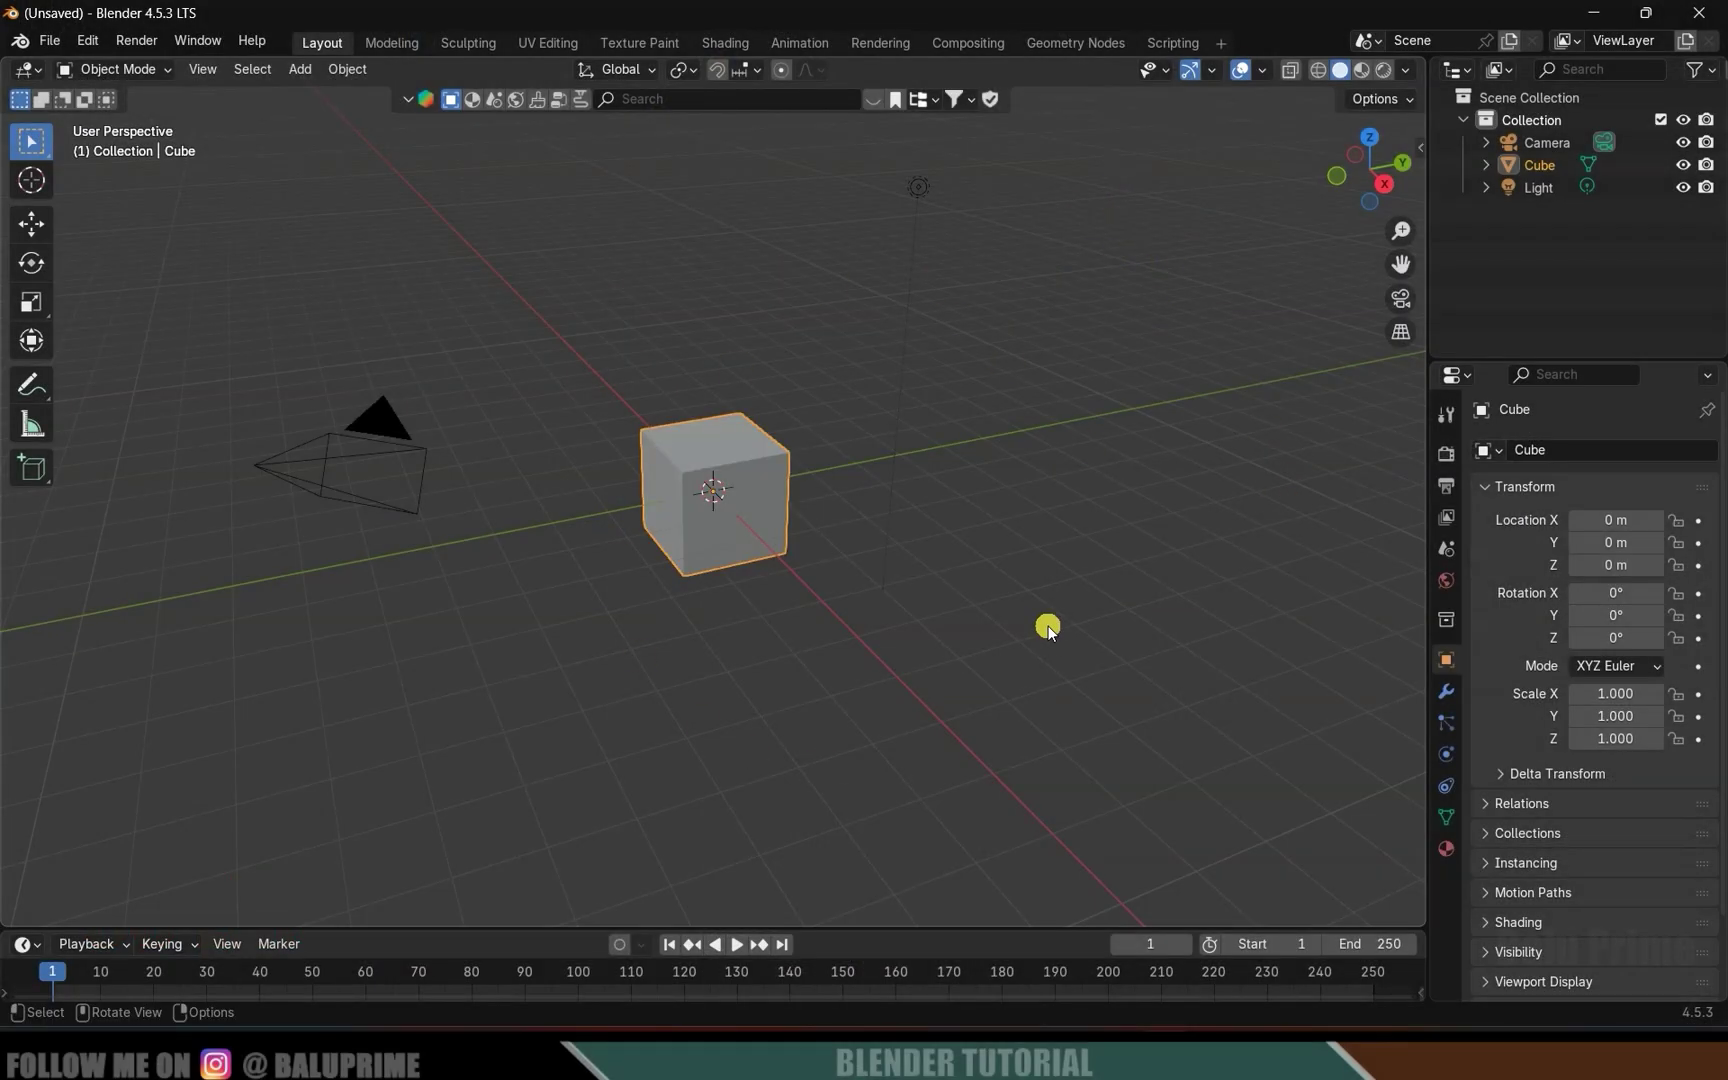
key("a")
key("Delete")
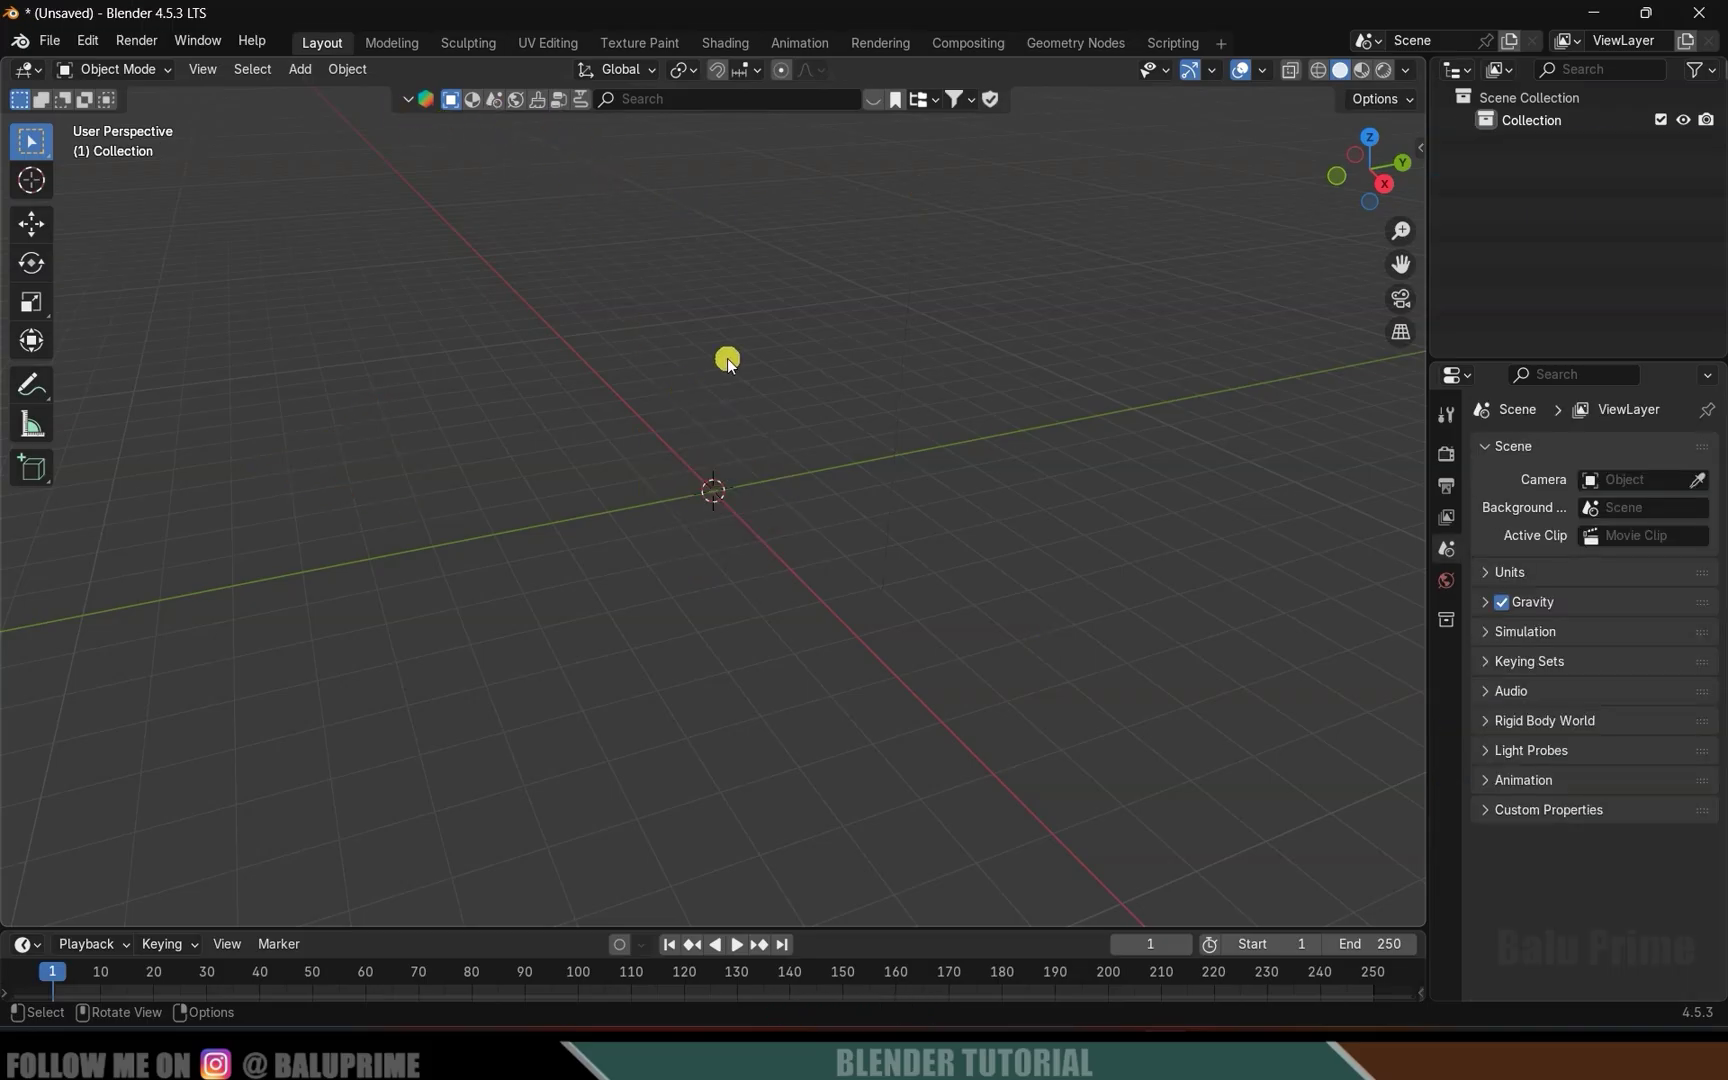
Search the asset library for 'tap' and place the Chrome Water Tap in the scene.
left_click(690, 100)
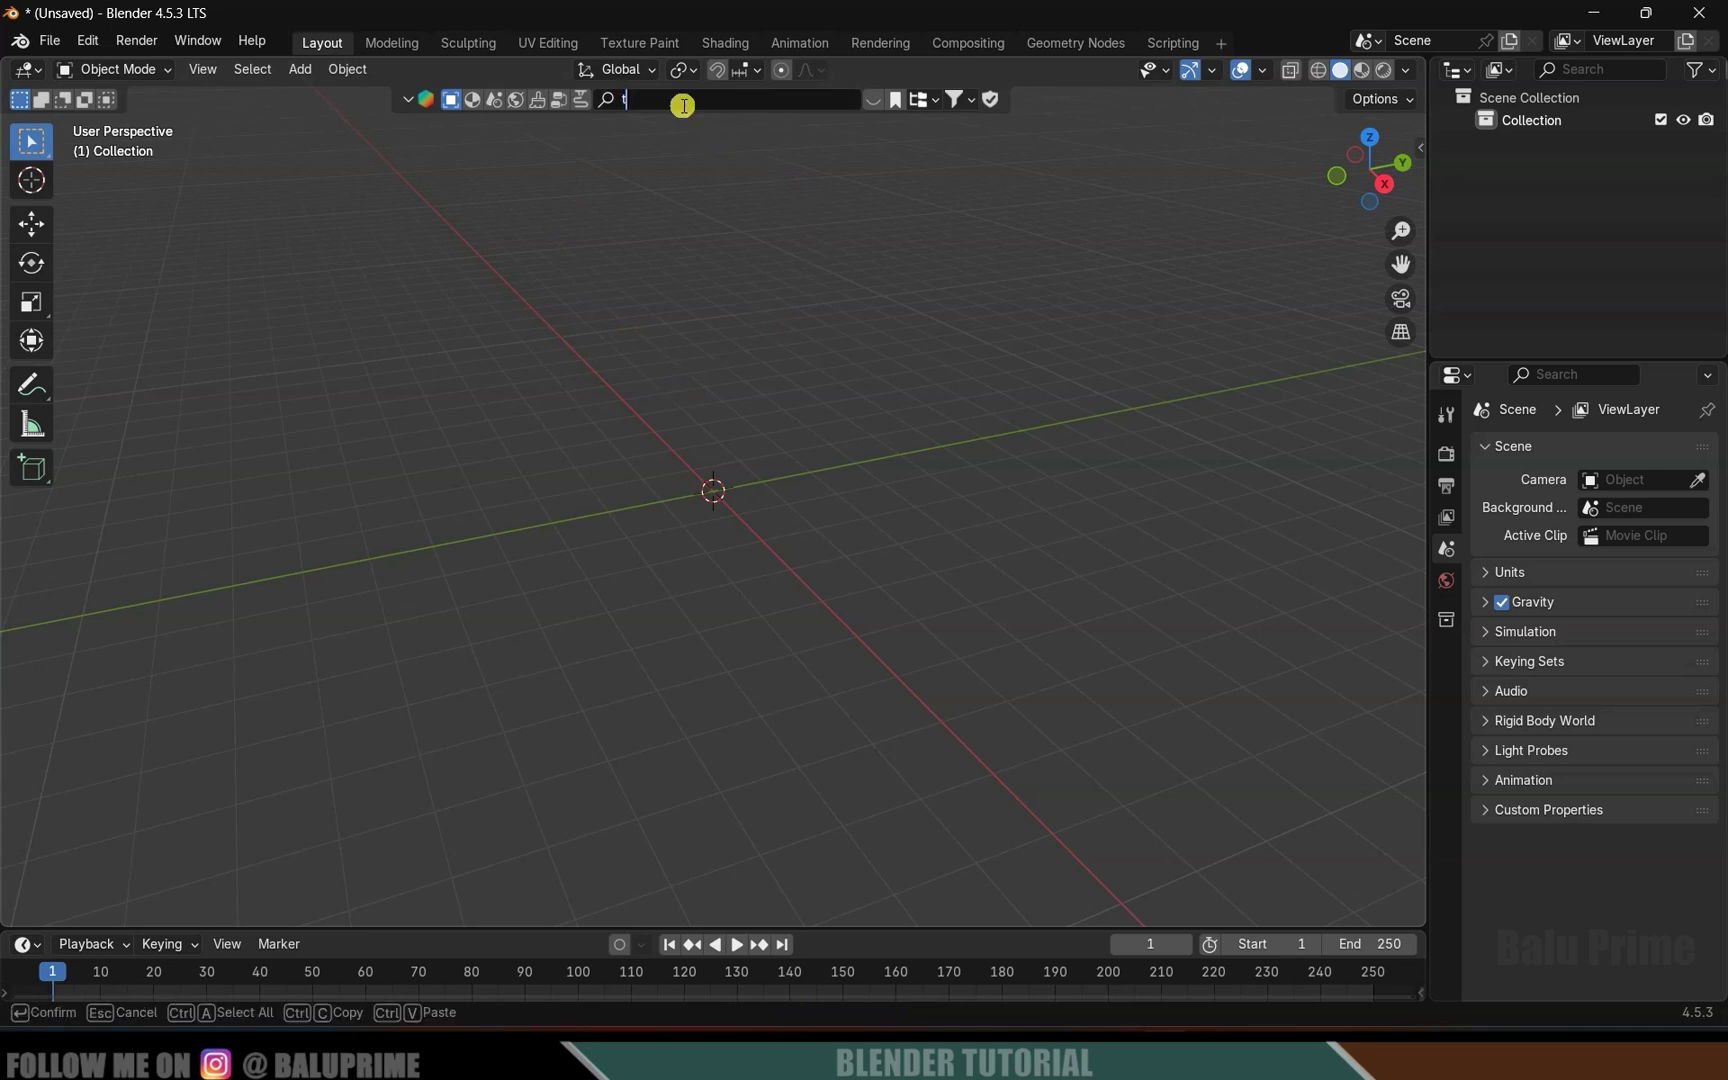
key("Return")
left_click(955, 99)
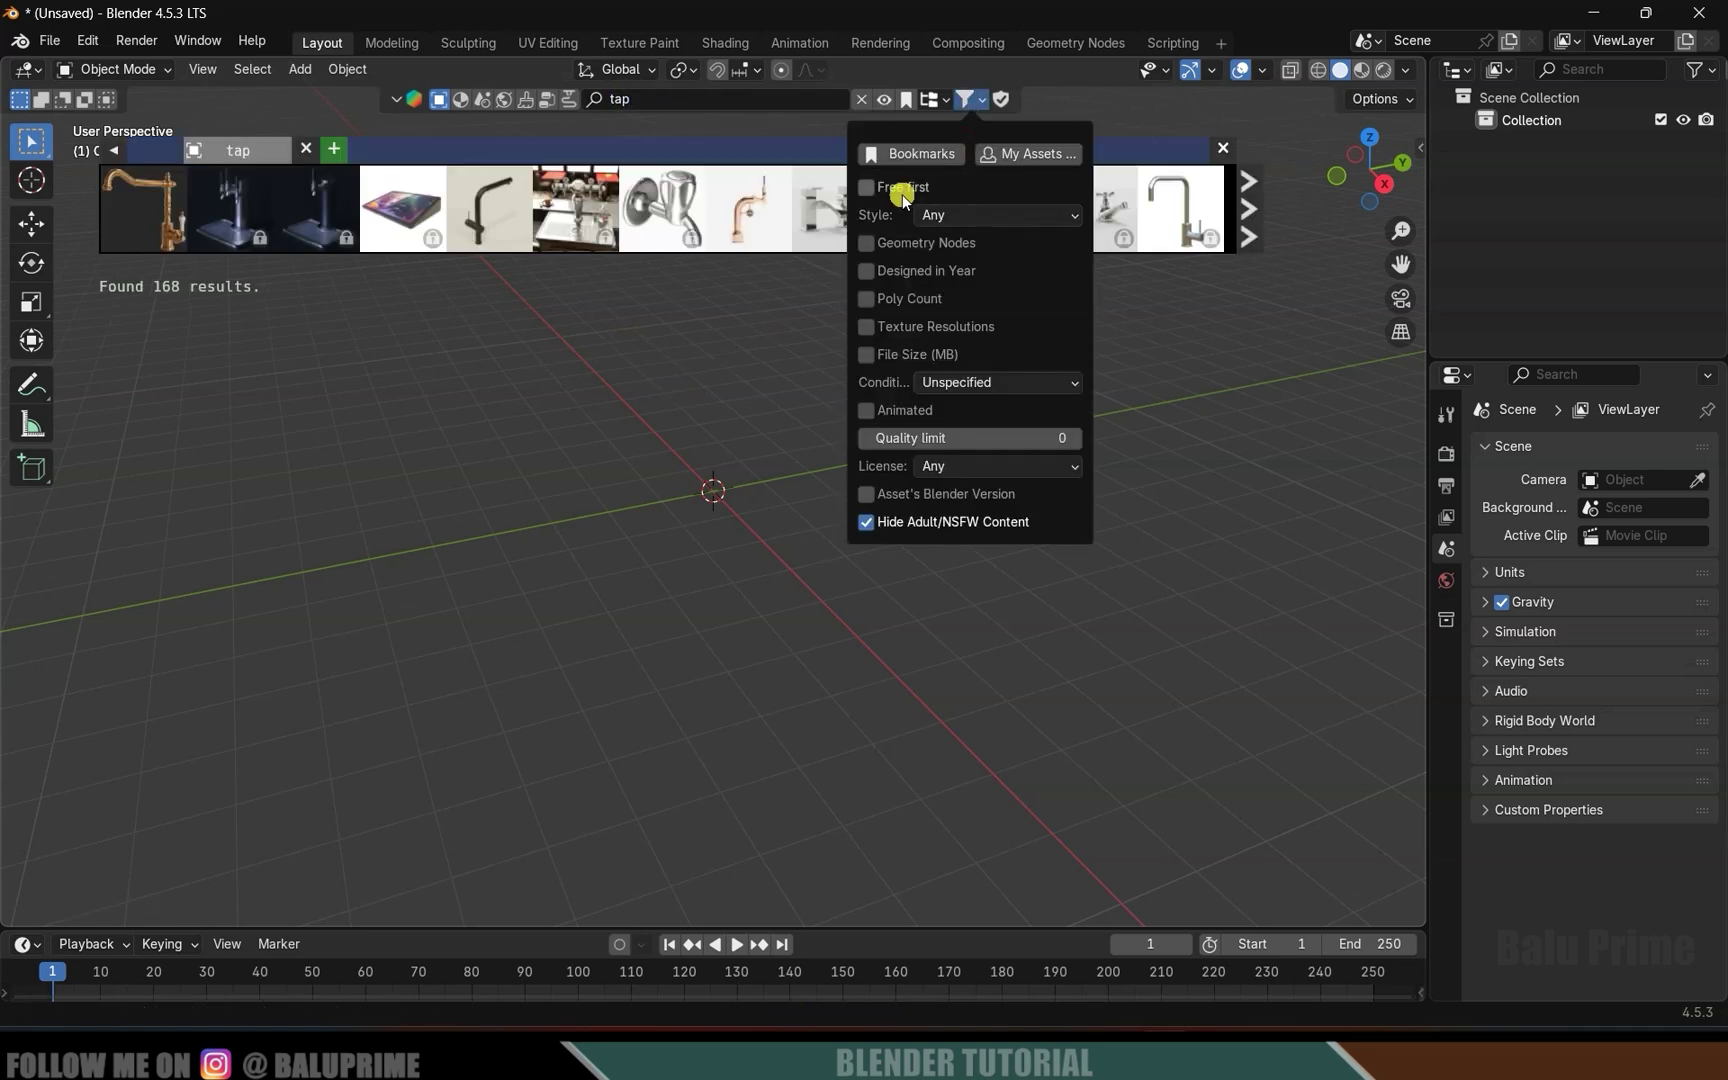
mouse_move(581, 209)
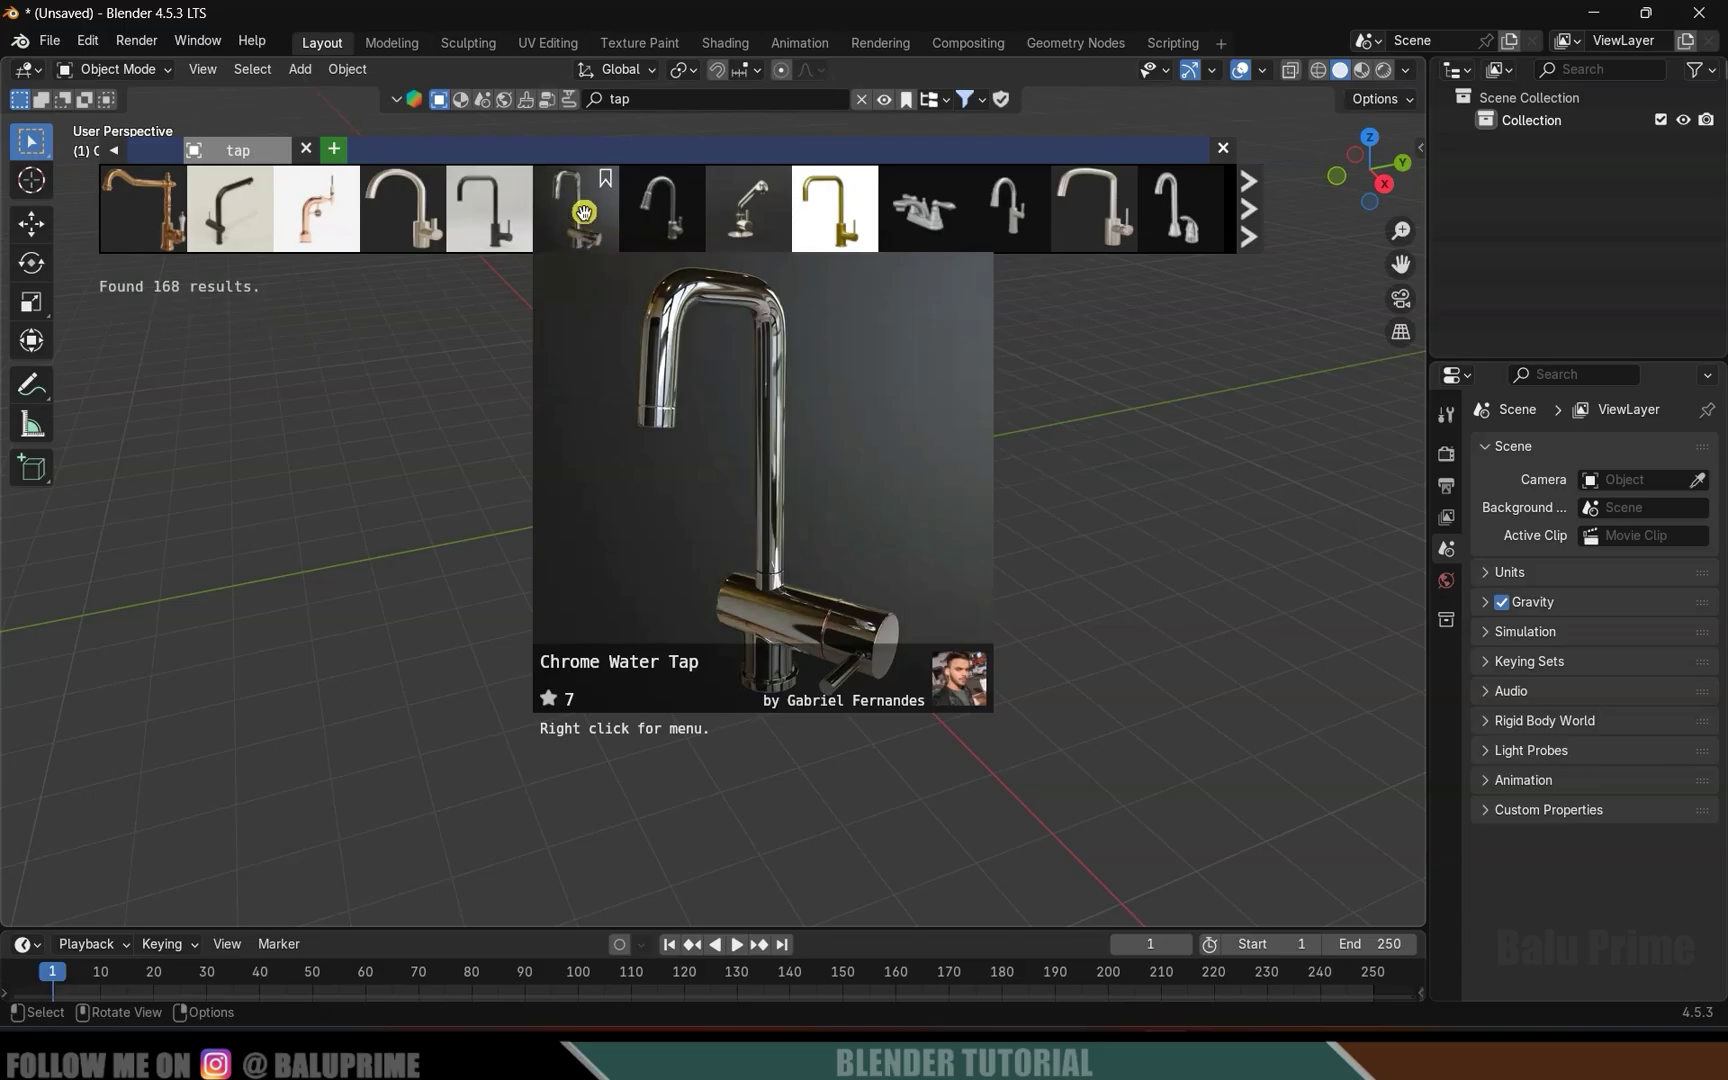
left_click_drag(581, 225, 775, 612)
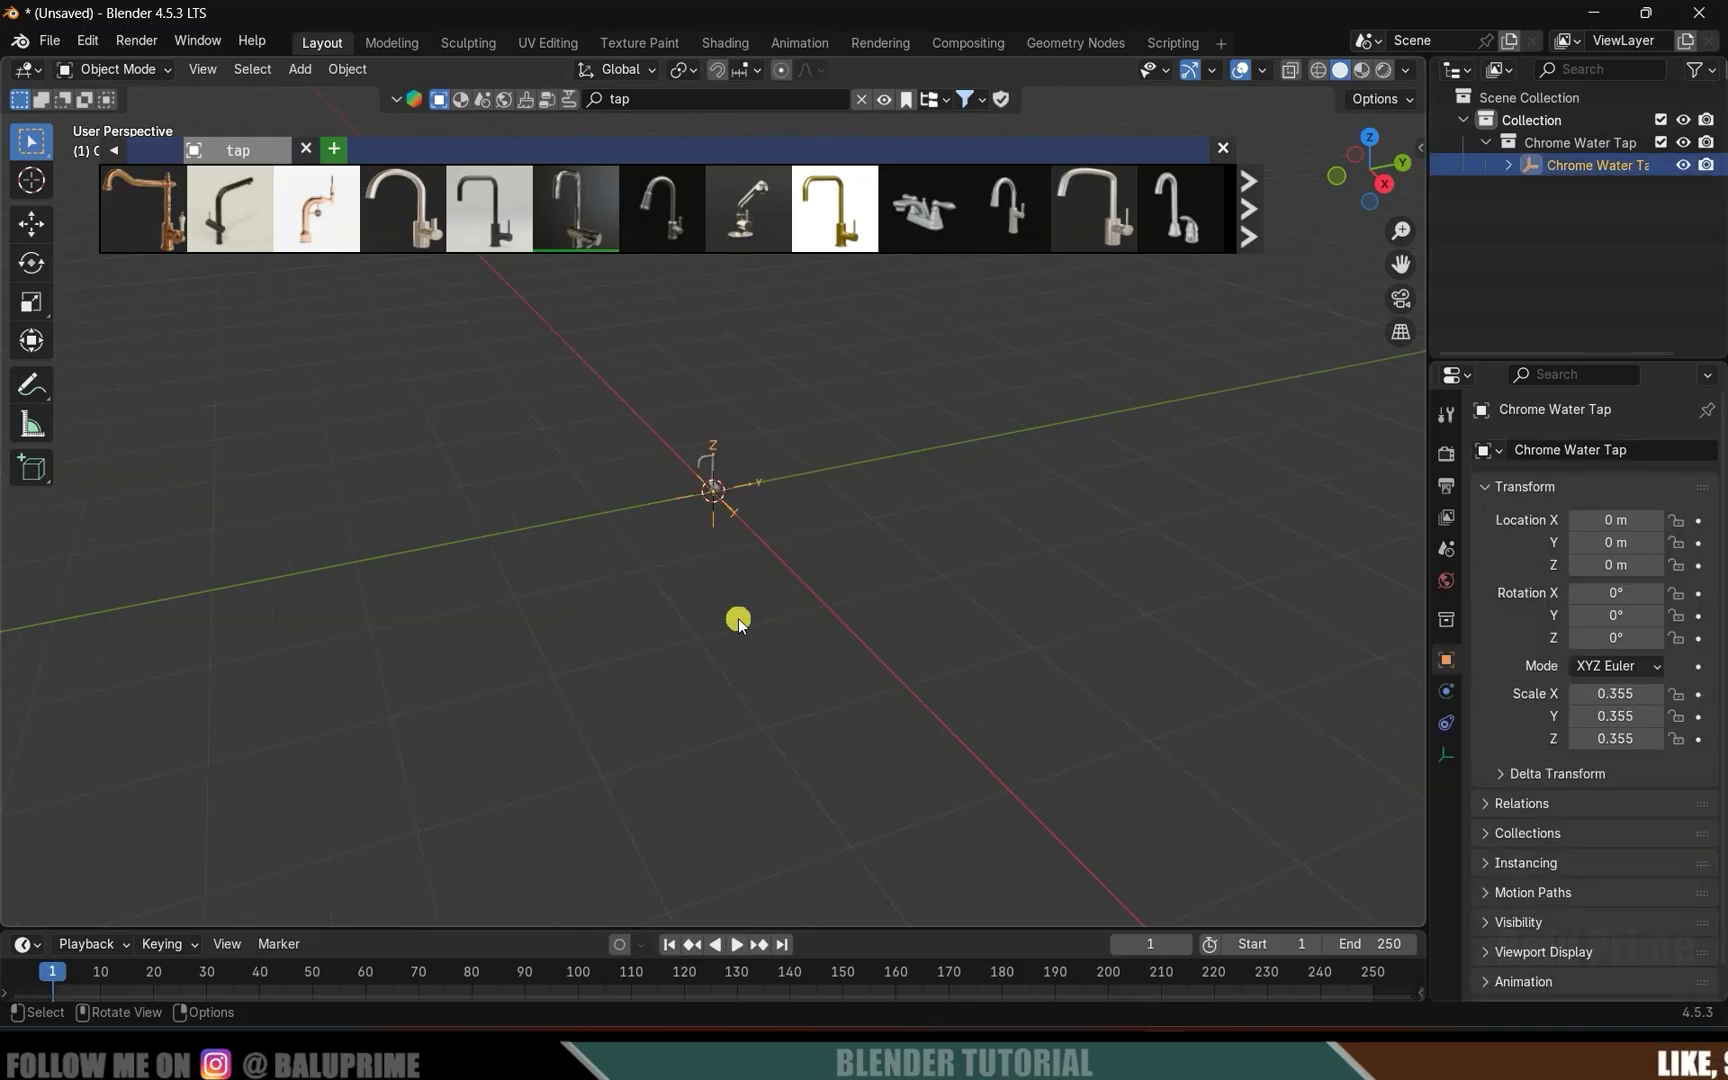
Scale the Chrome Water Tap up to 3.057.
key("s")
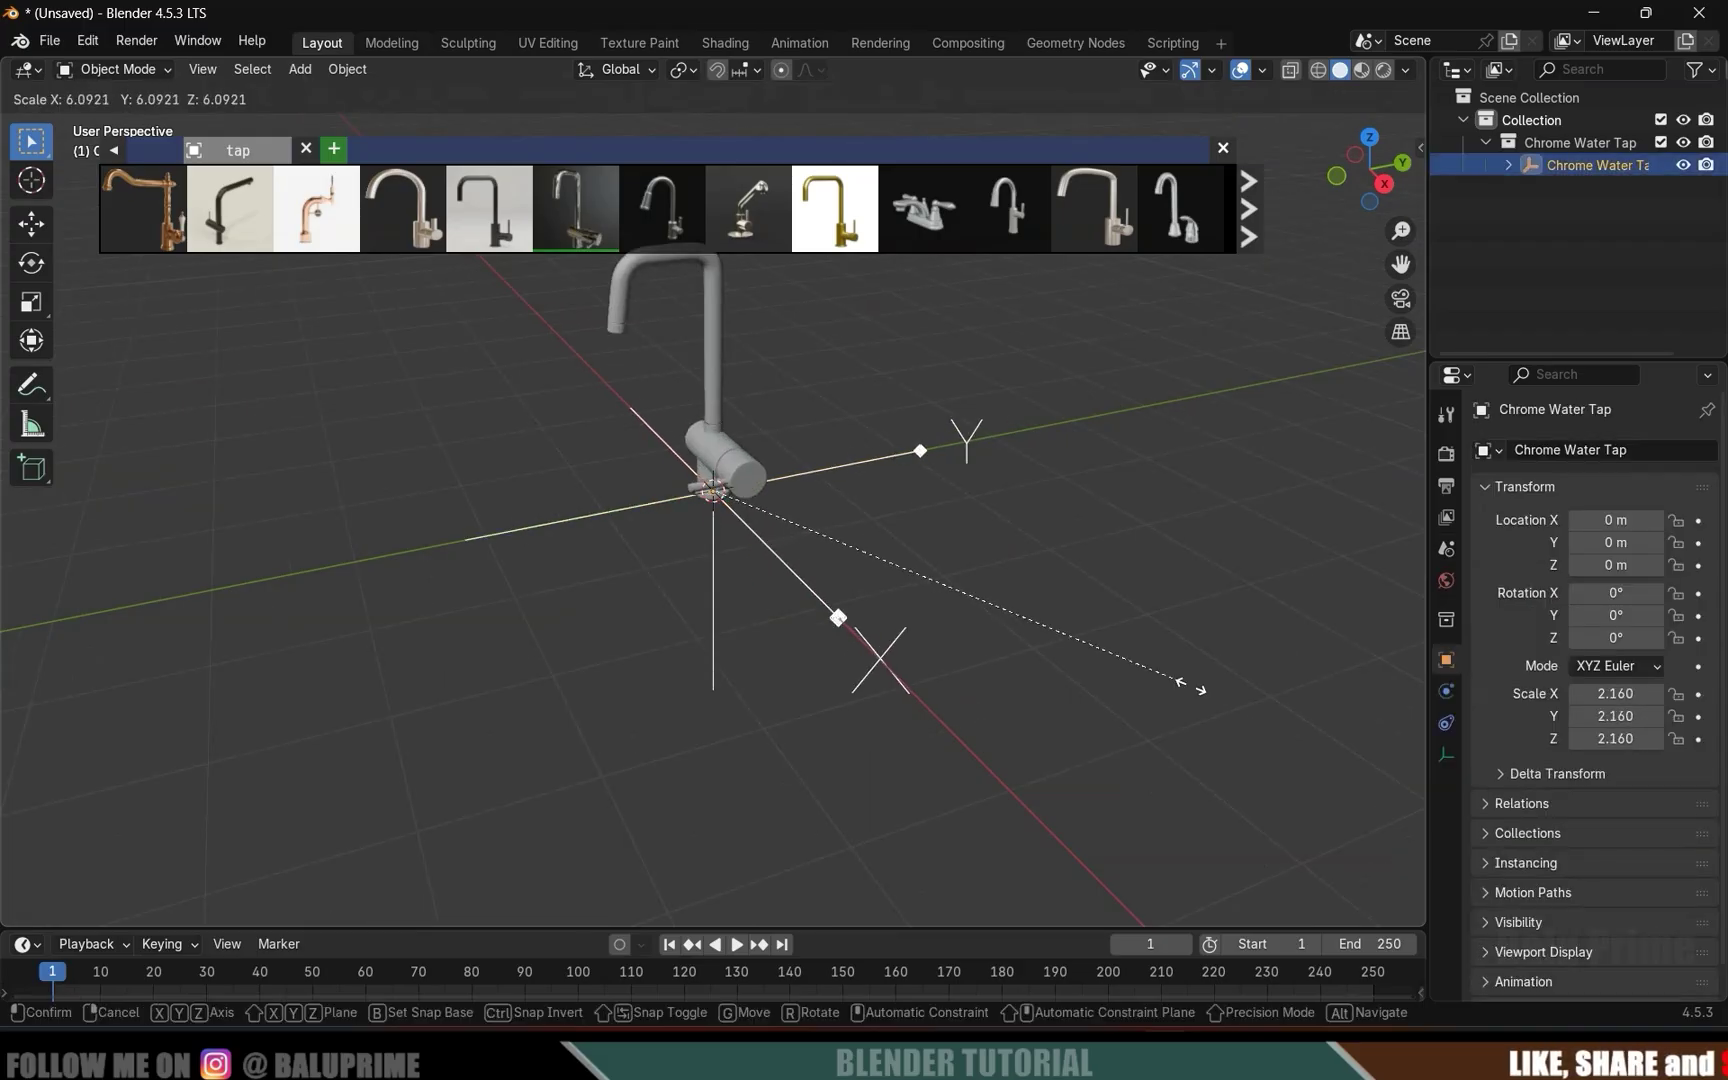
left_click(1026, 633)
middle_click_drag(1026, 633, 914, 667)
key("s")
left_click(1219, 143)
left_click(1222, 147)
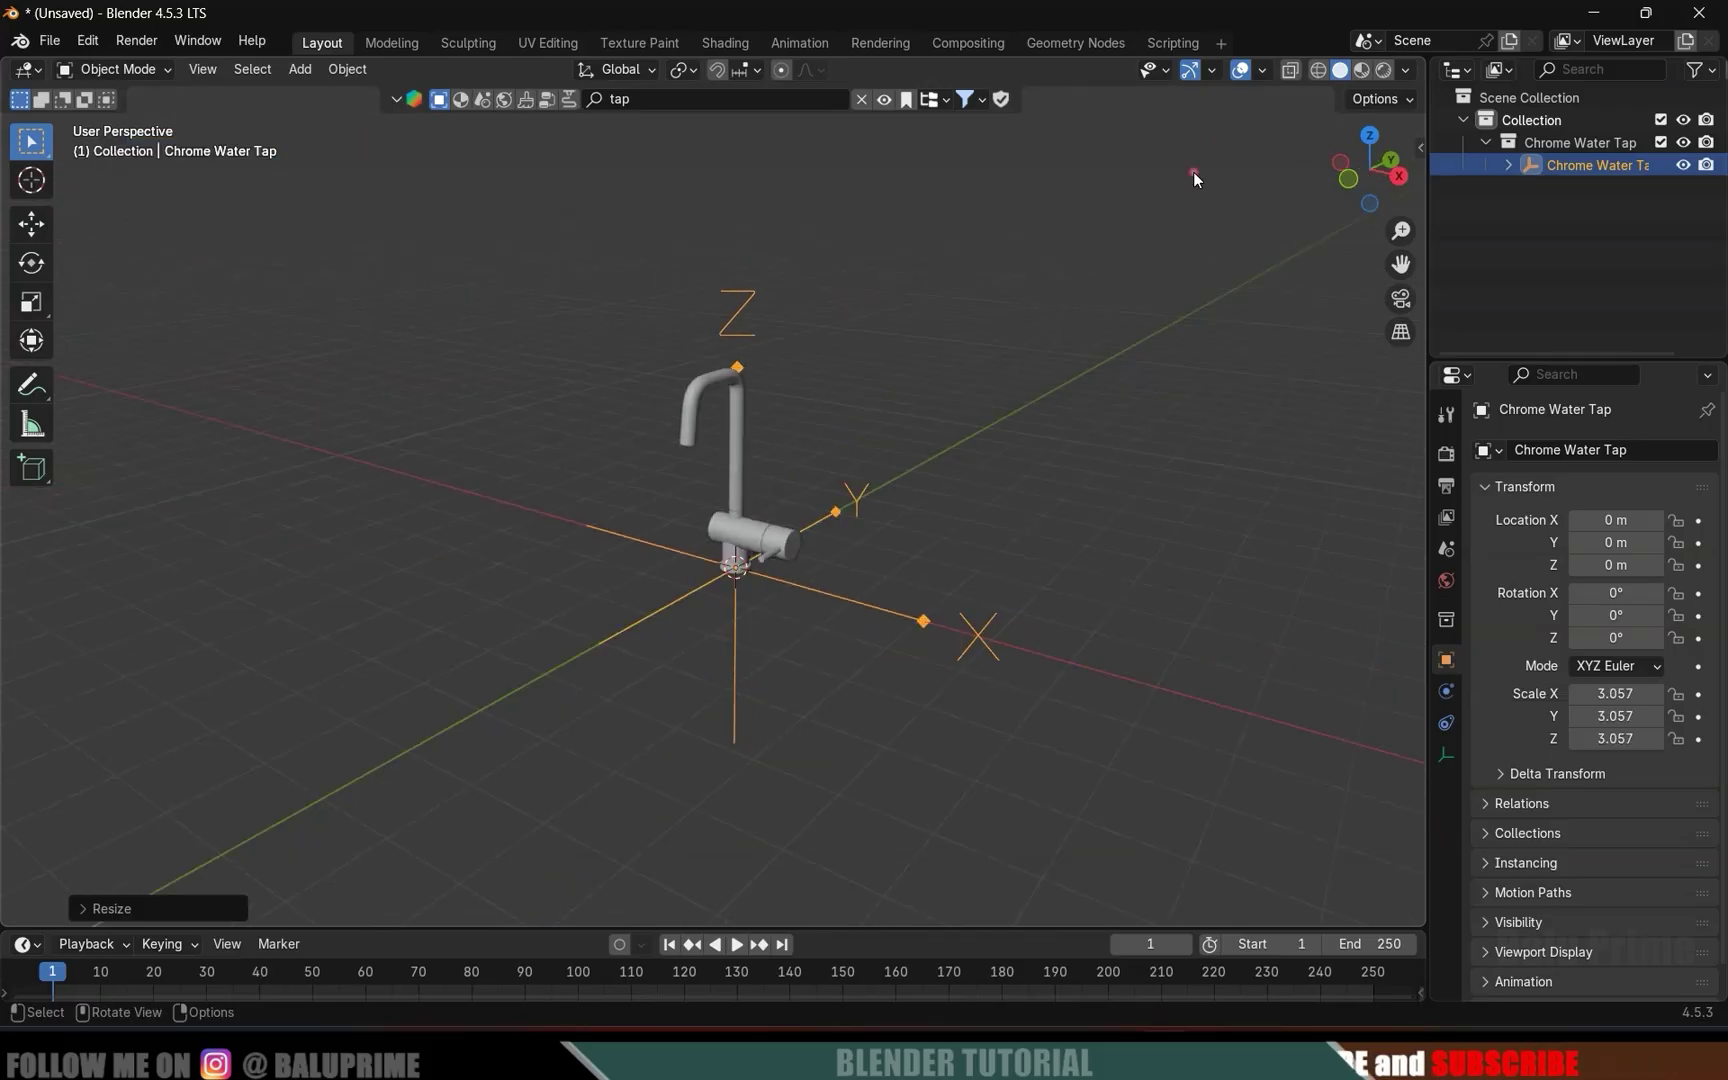
key("shift+a")
Add a mesh plane under the tap and scale it to 6.015.
mouse_move(829, 281)
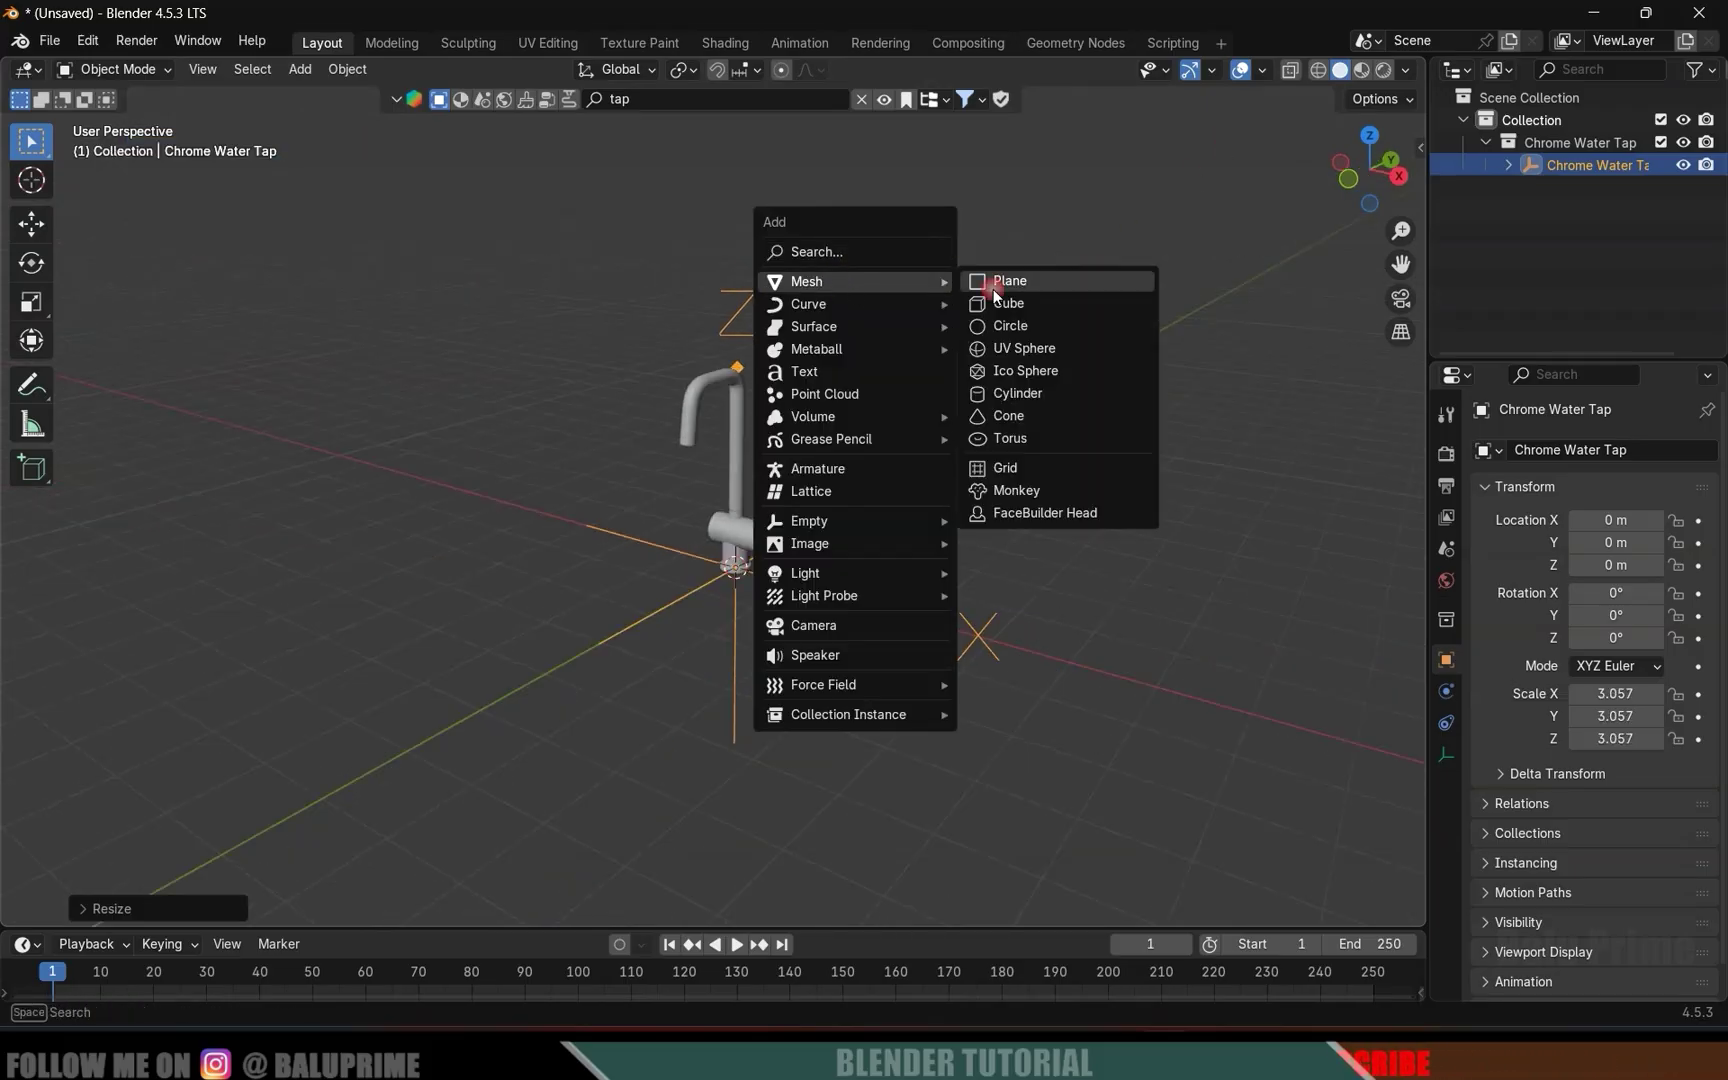
left_click(994, 285)
key("s")
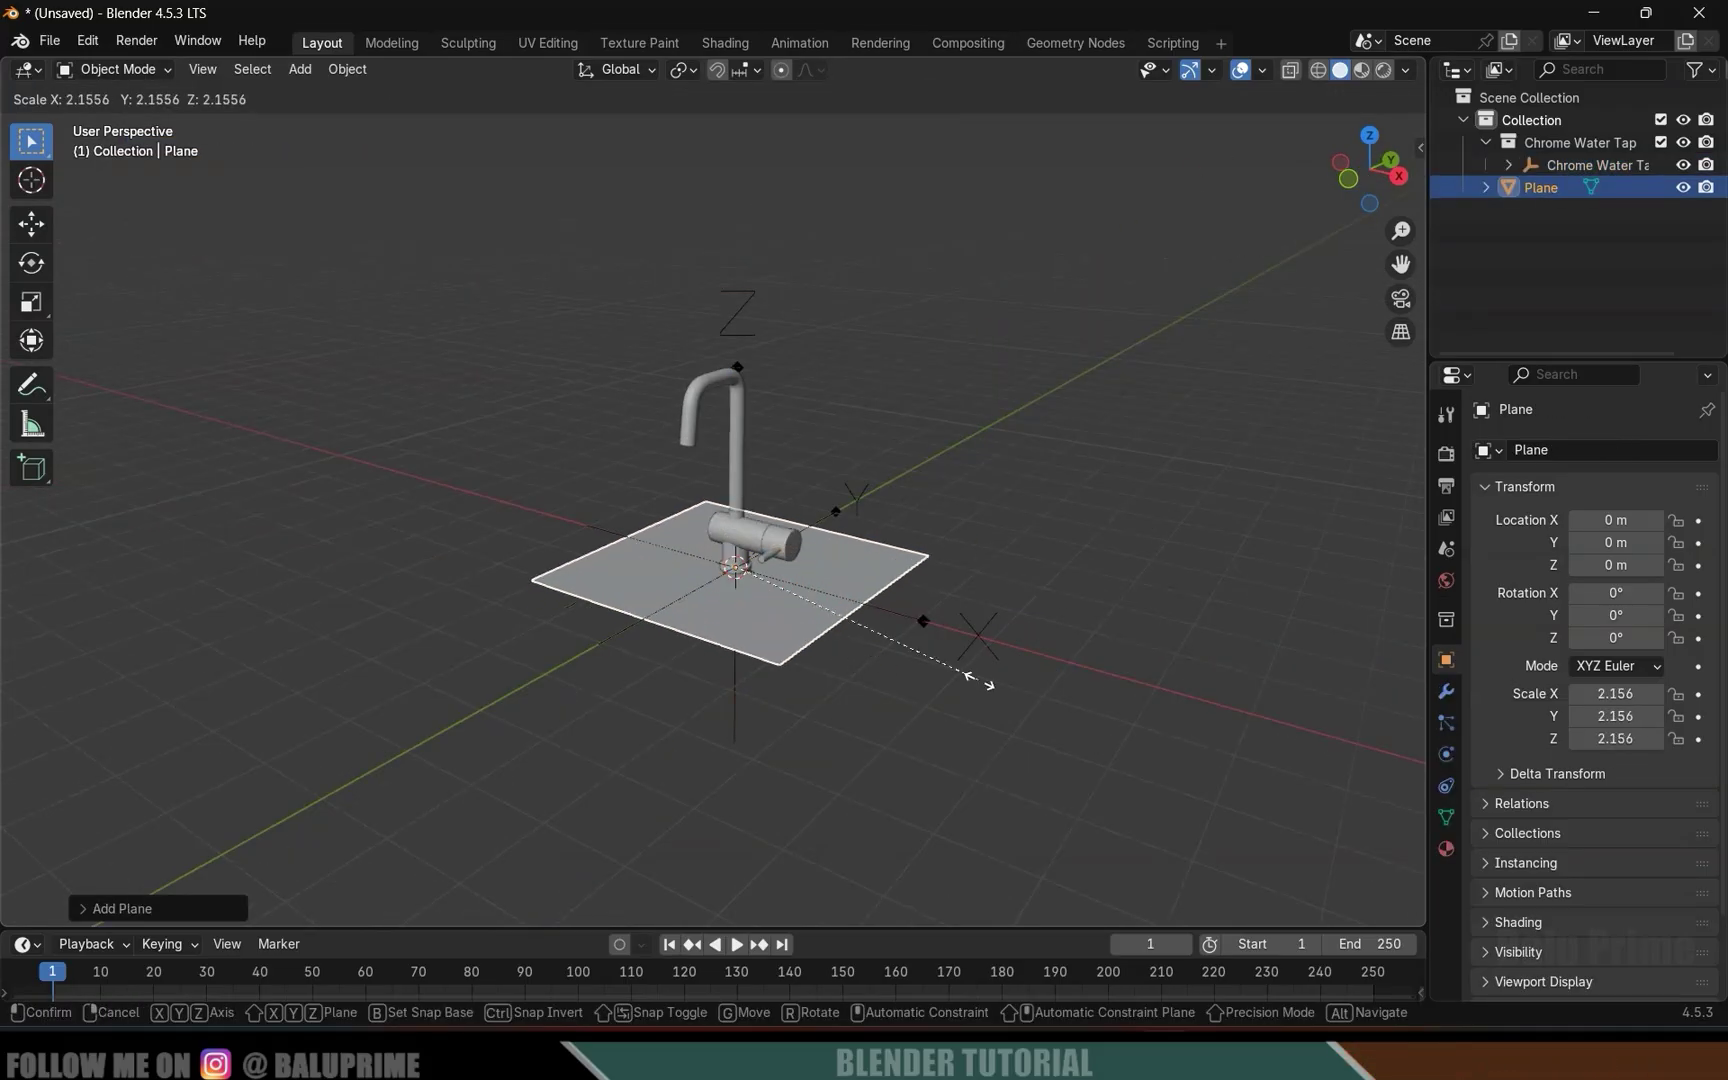
left_click(852, 679)
middle_click_drag(852, 679, 1027, 635)
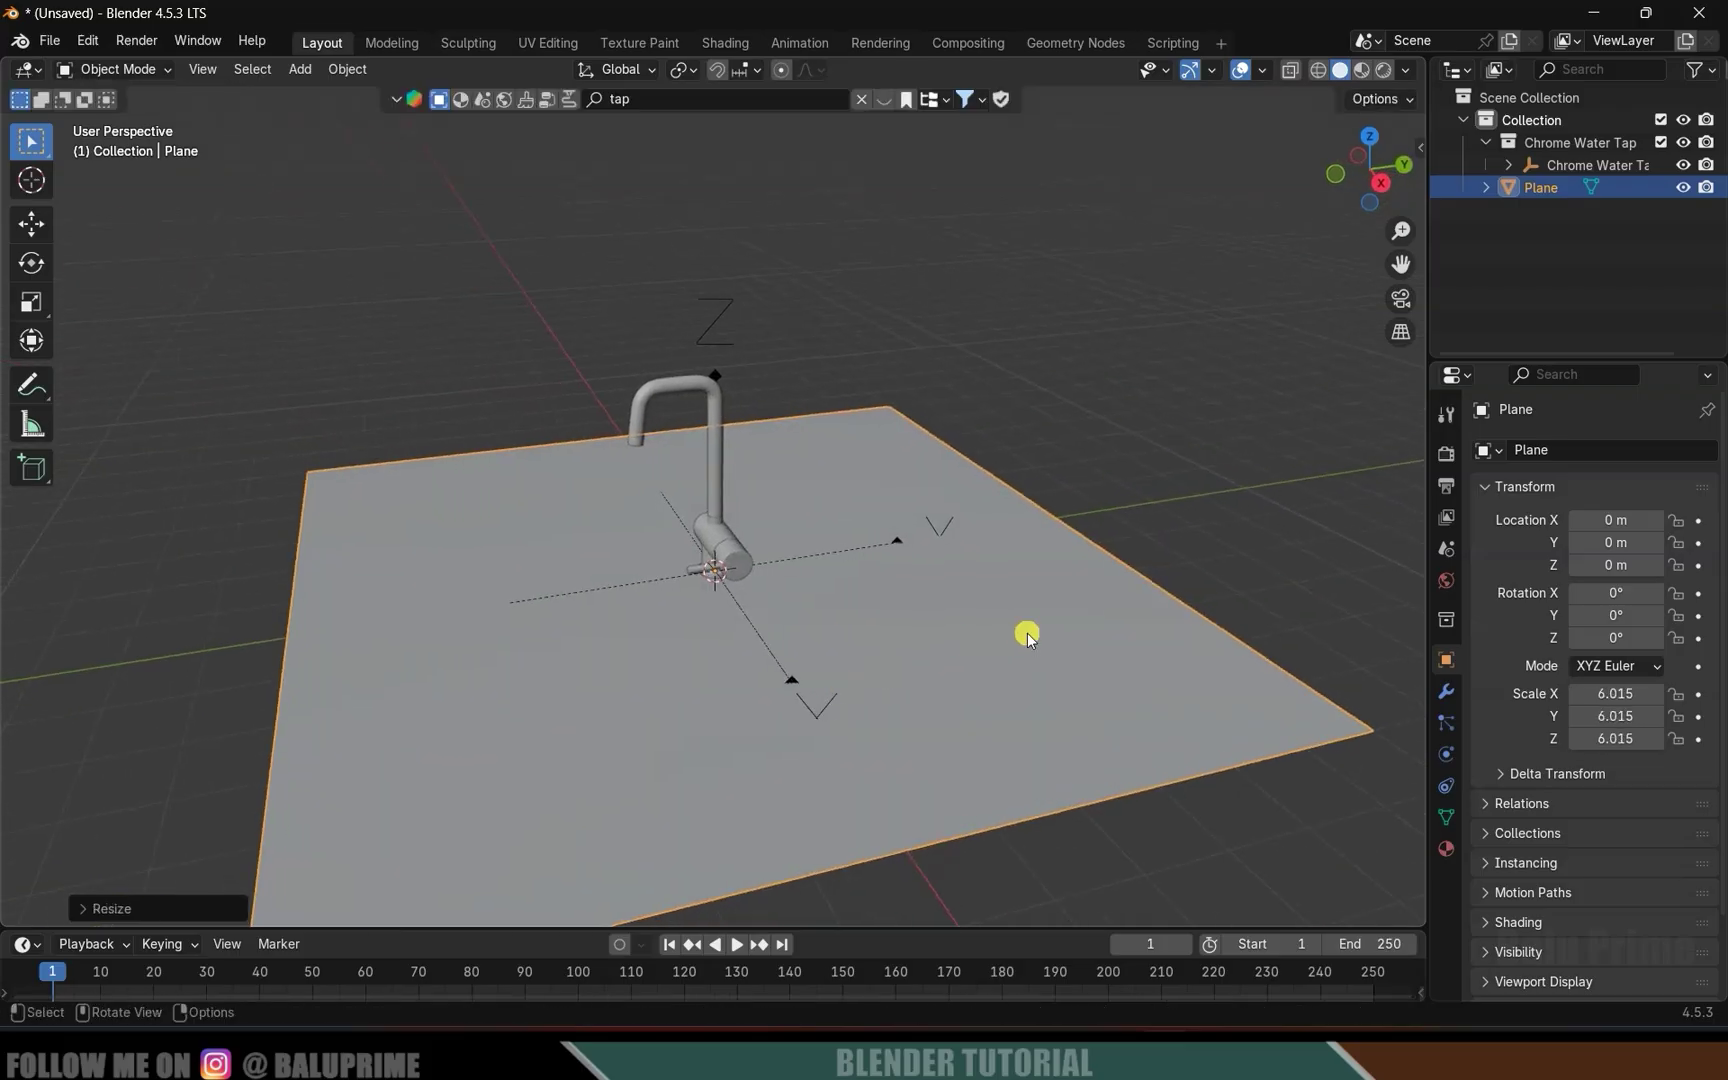
In Edit Mode, extrude one plane edge straight up along Z into a backdrop wall.
key("Tab")
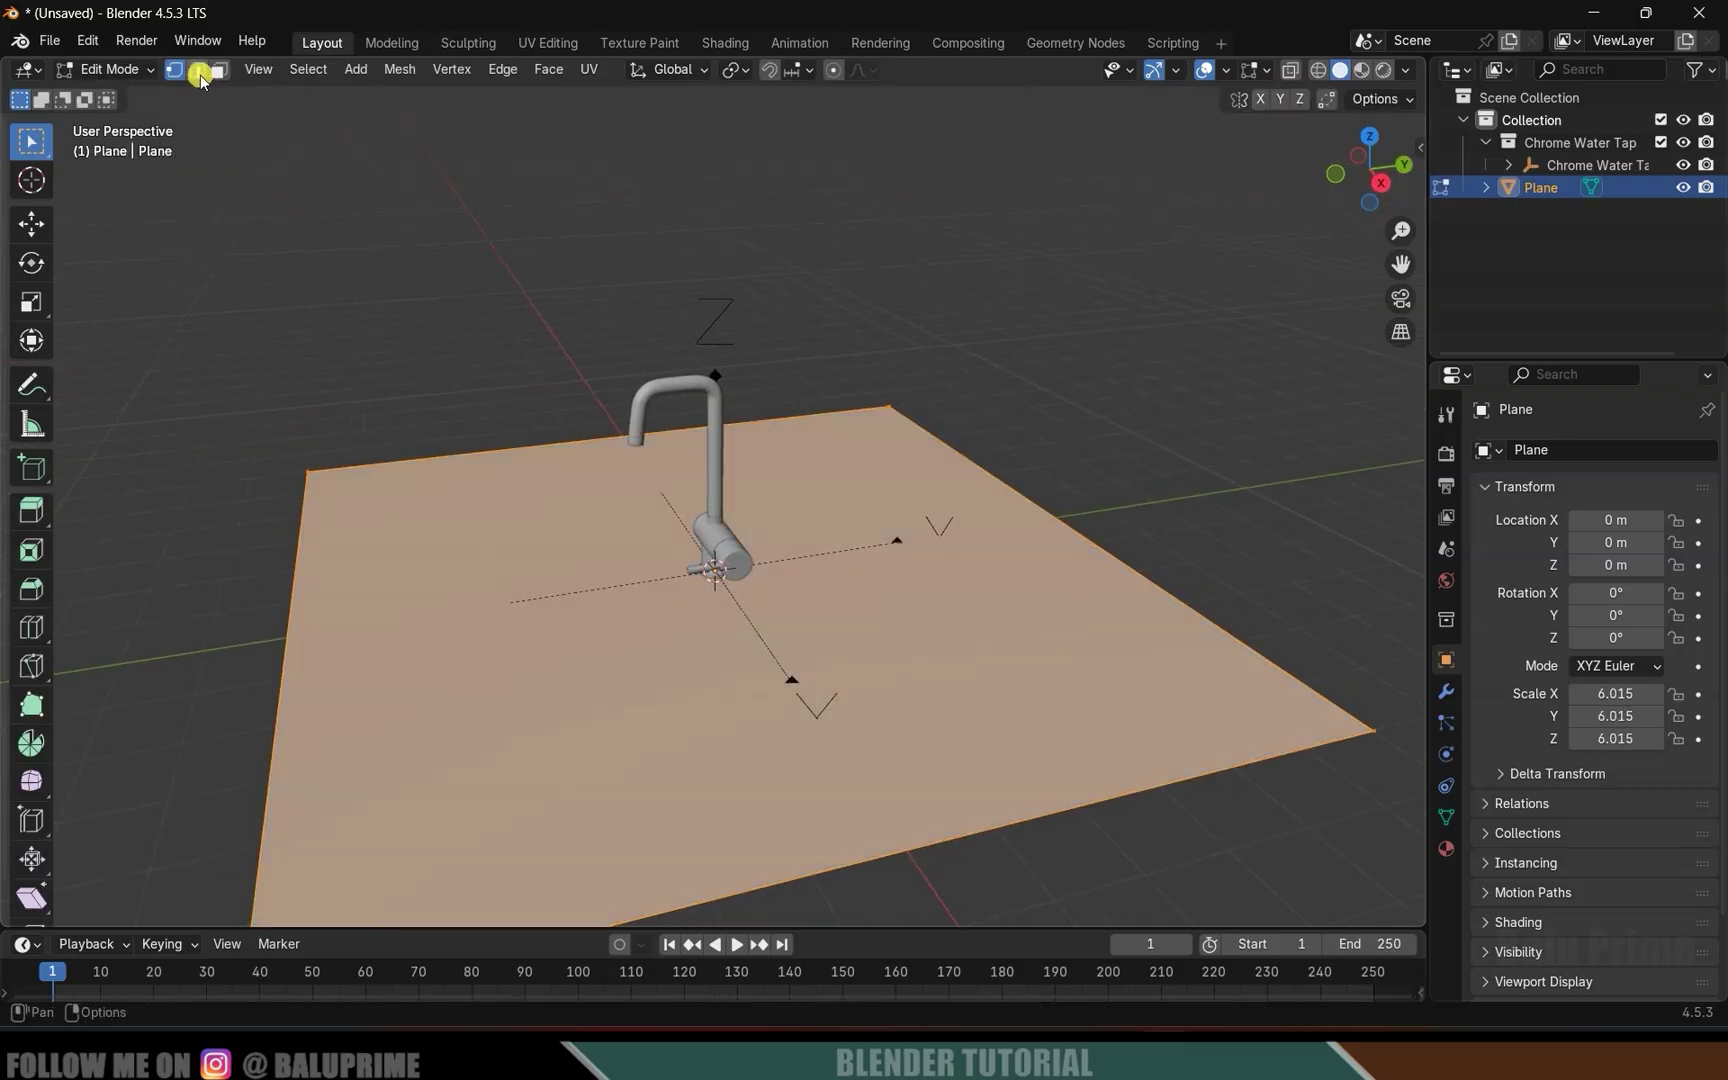
left_click(1075, 535)
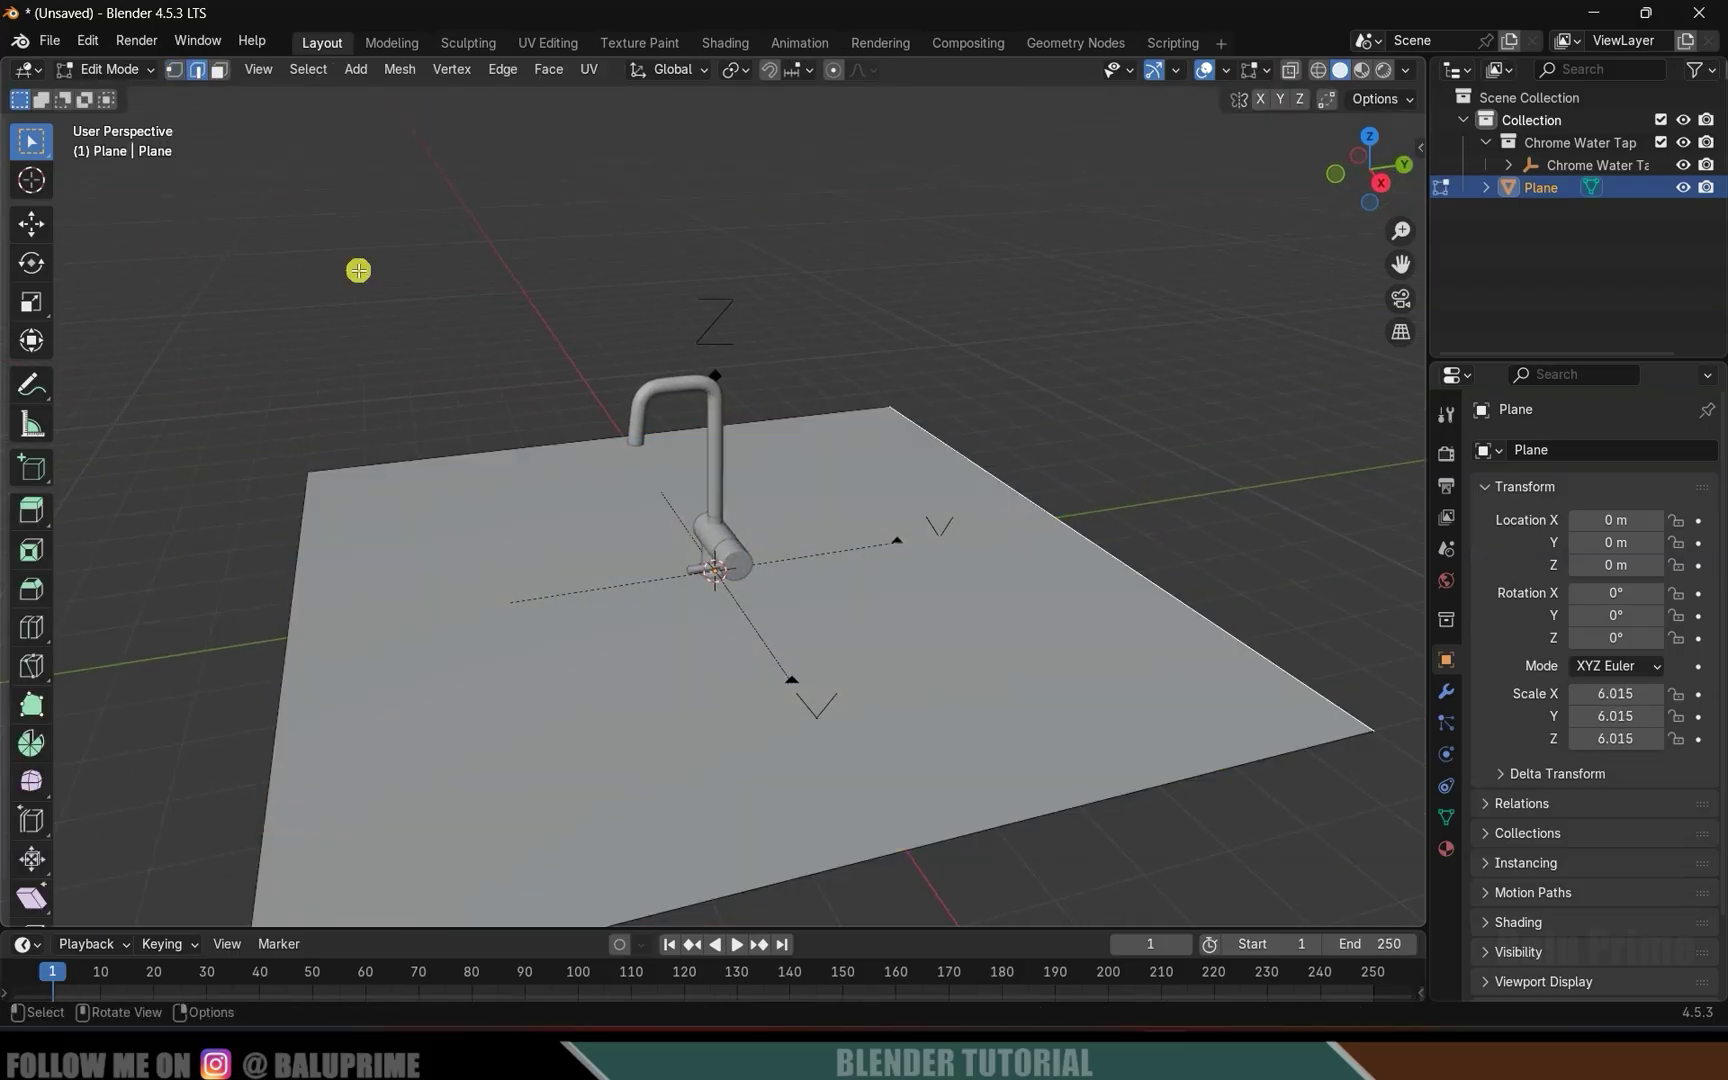
key("e")
key("z")
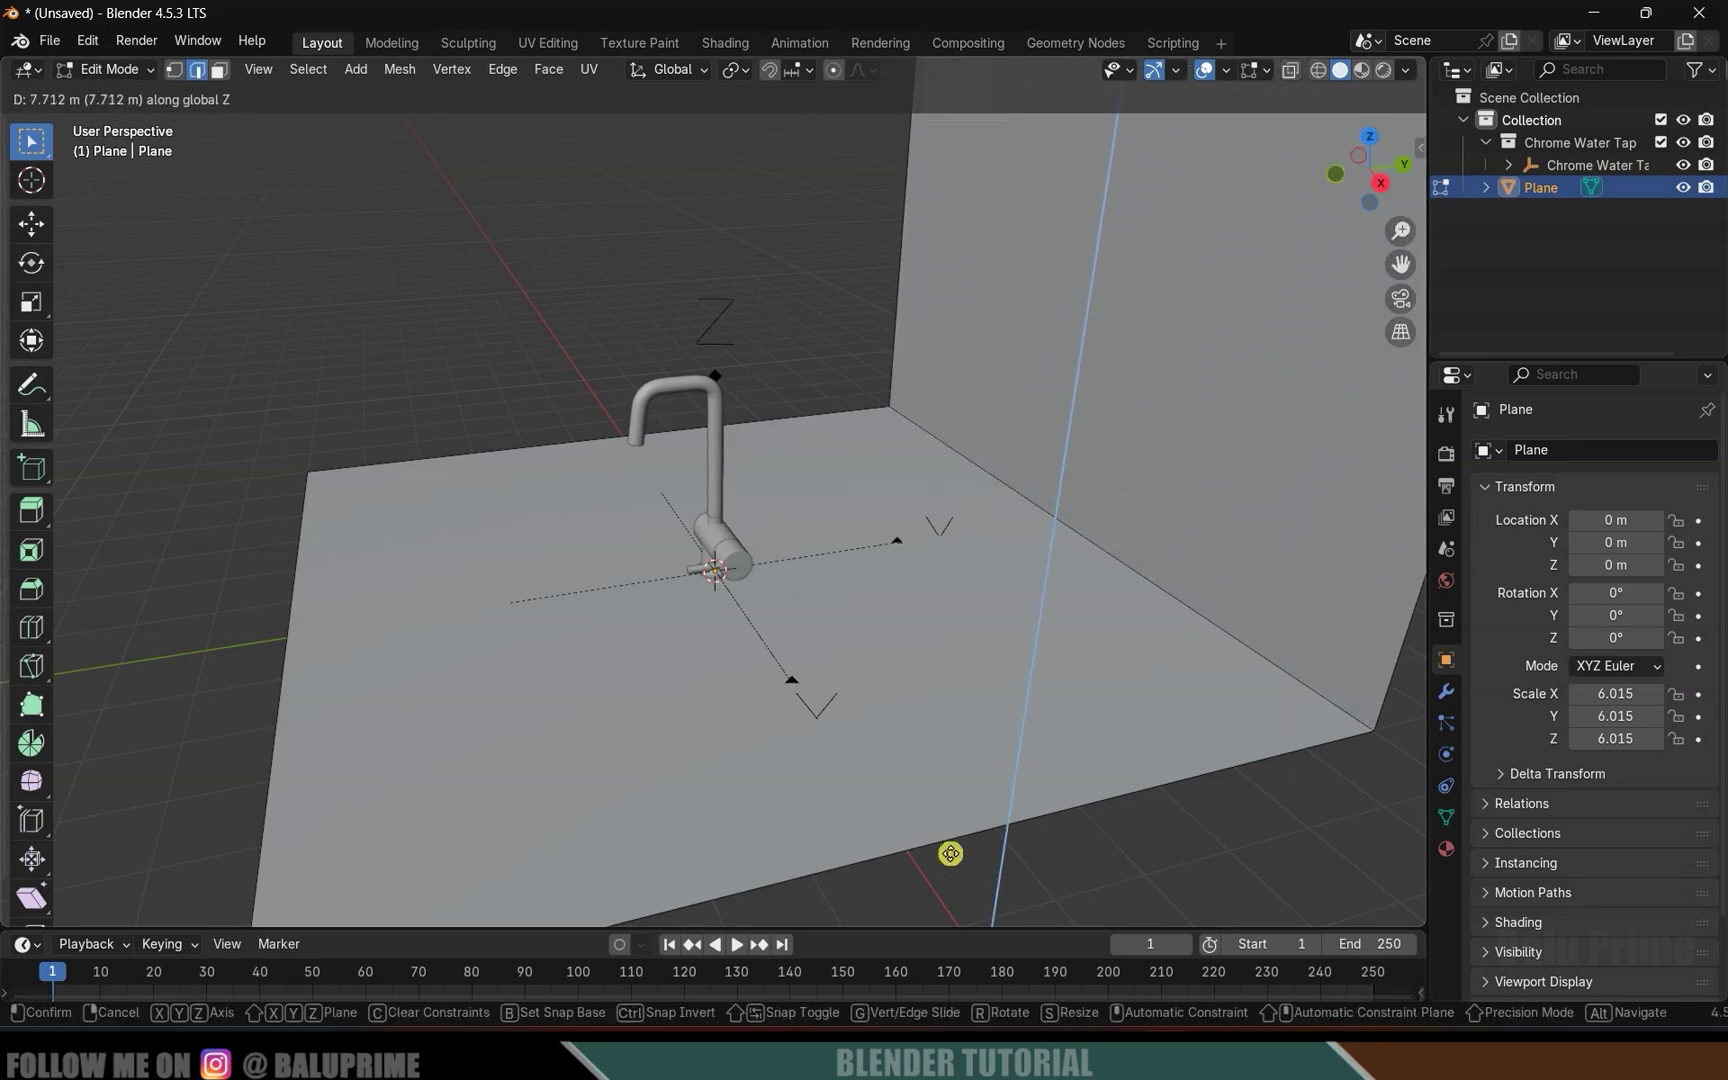
left_click(949, 852)
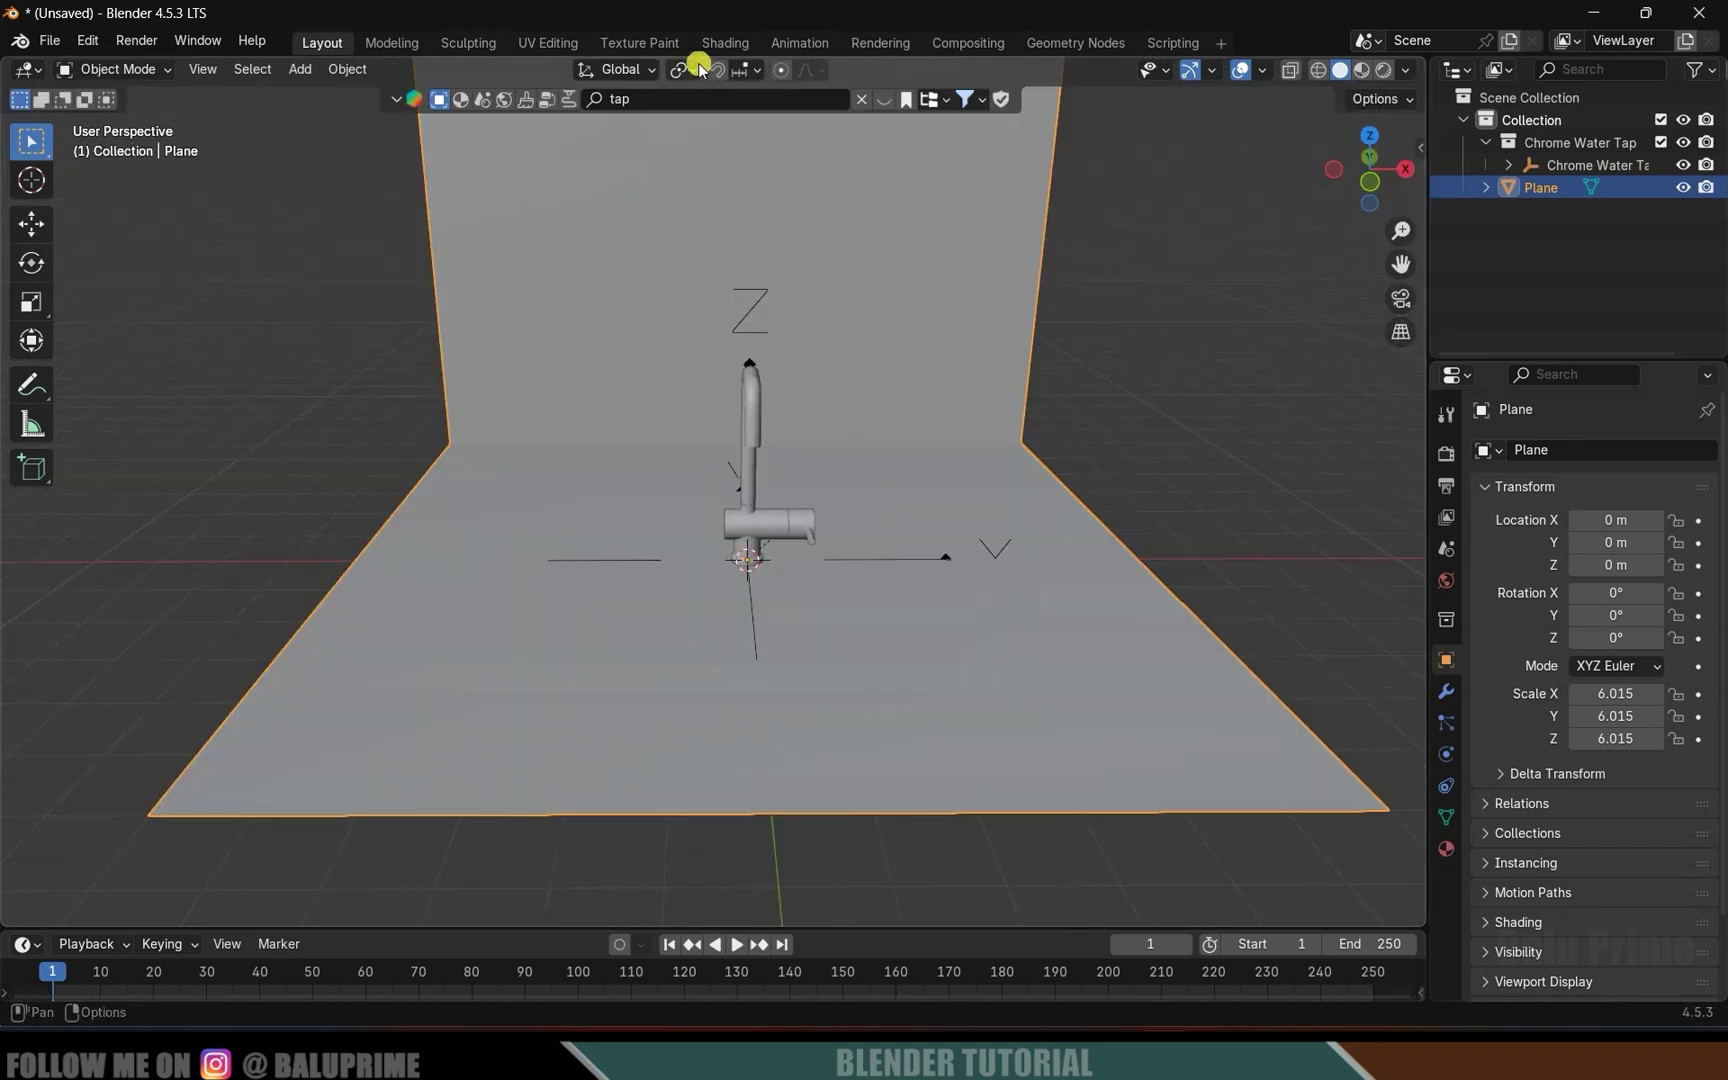
left_click(652, 99)
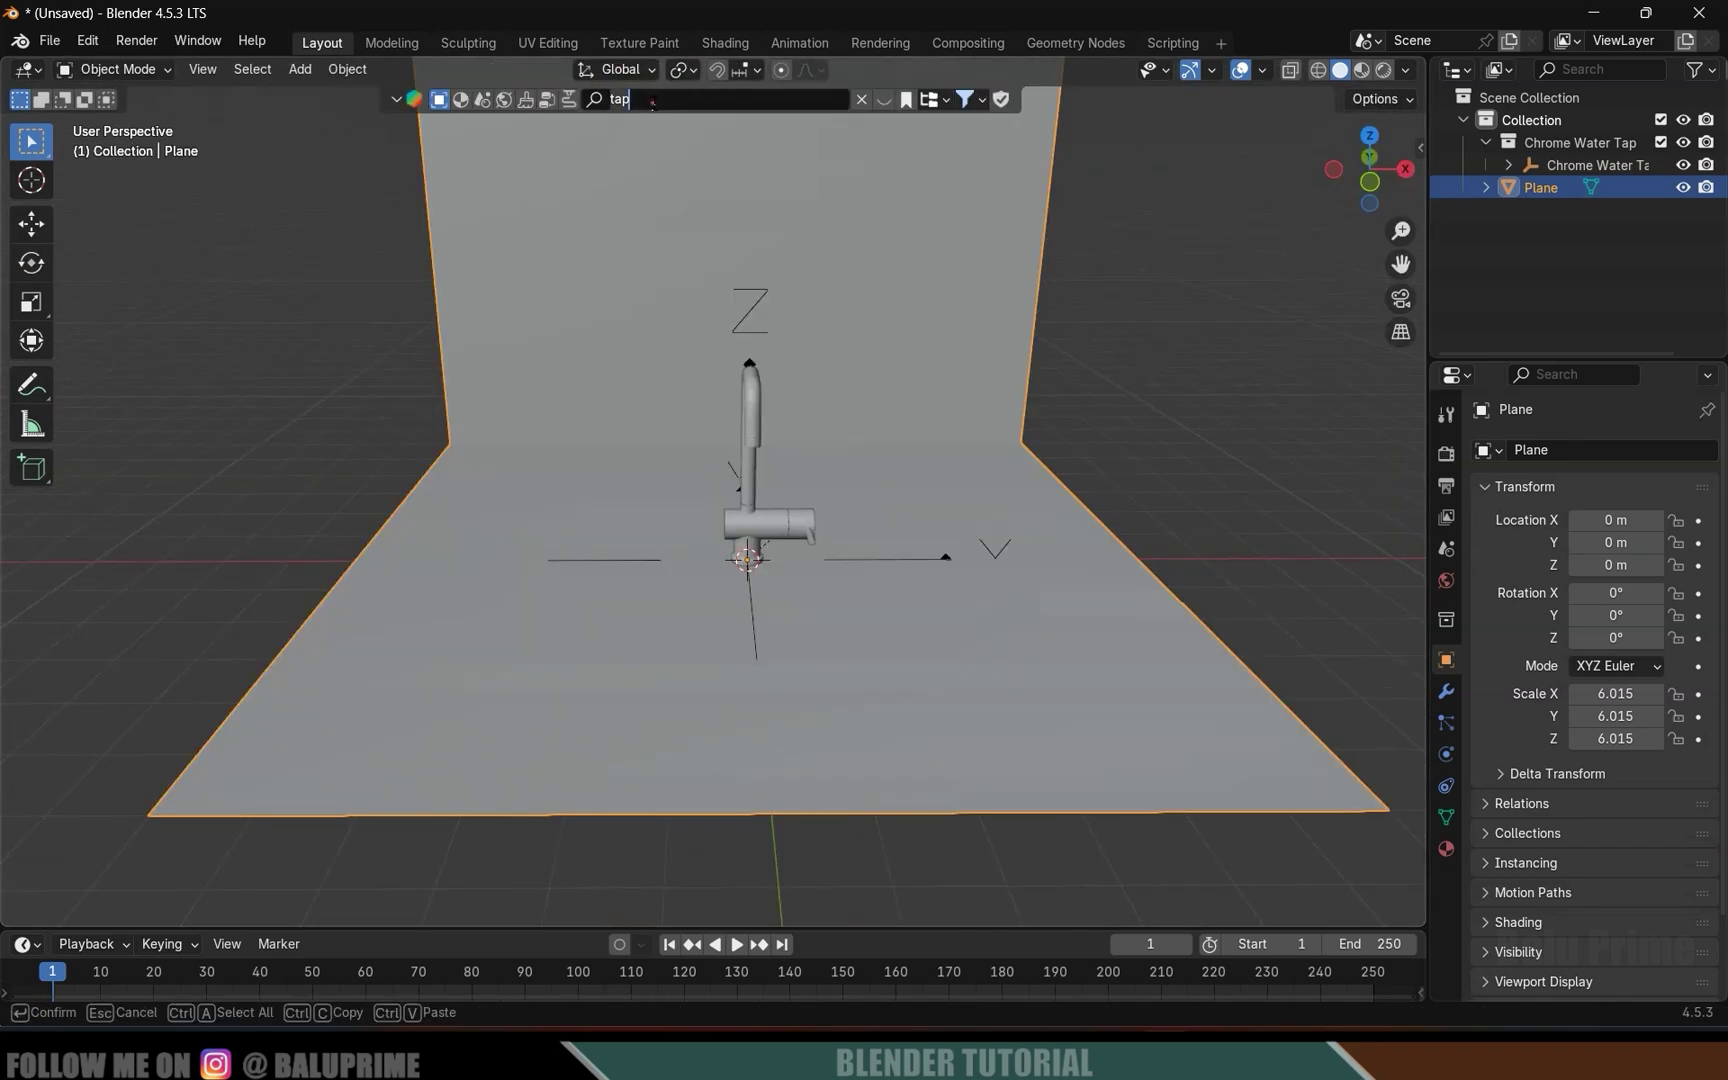
Search assets for 'glass' and place the Elegant Glass Cup in the scene.
type("glass")
key("Return")
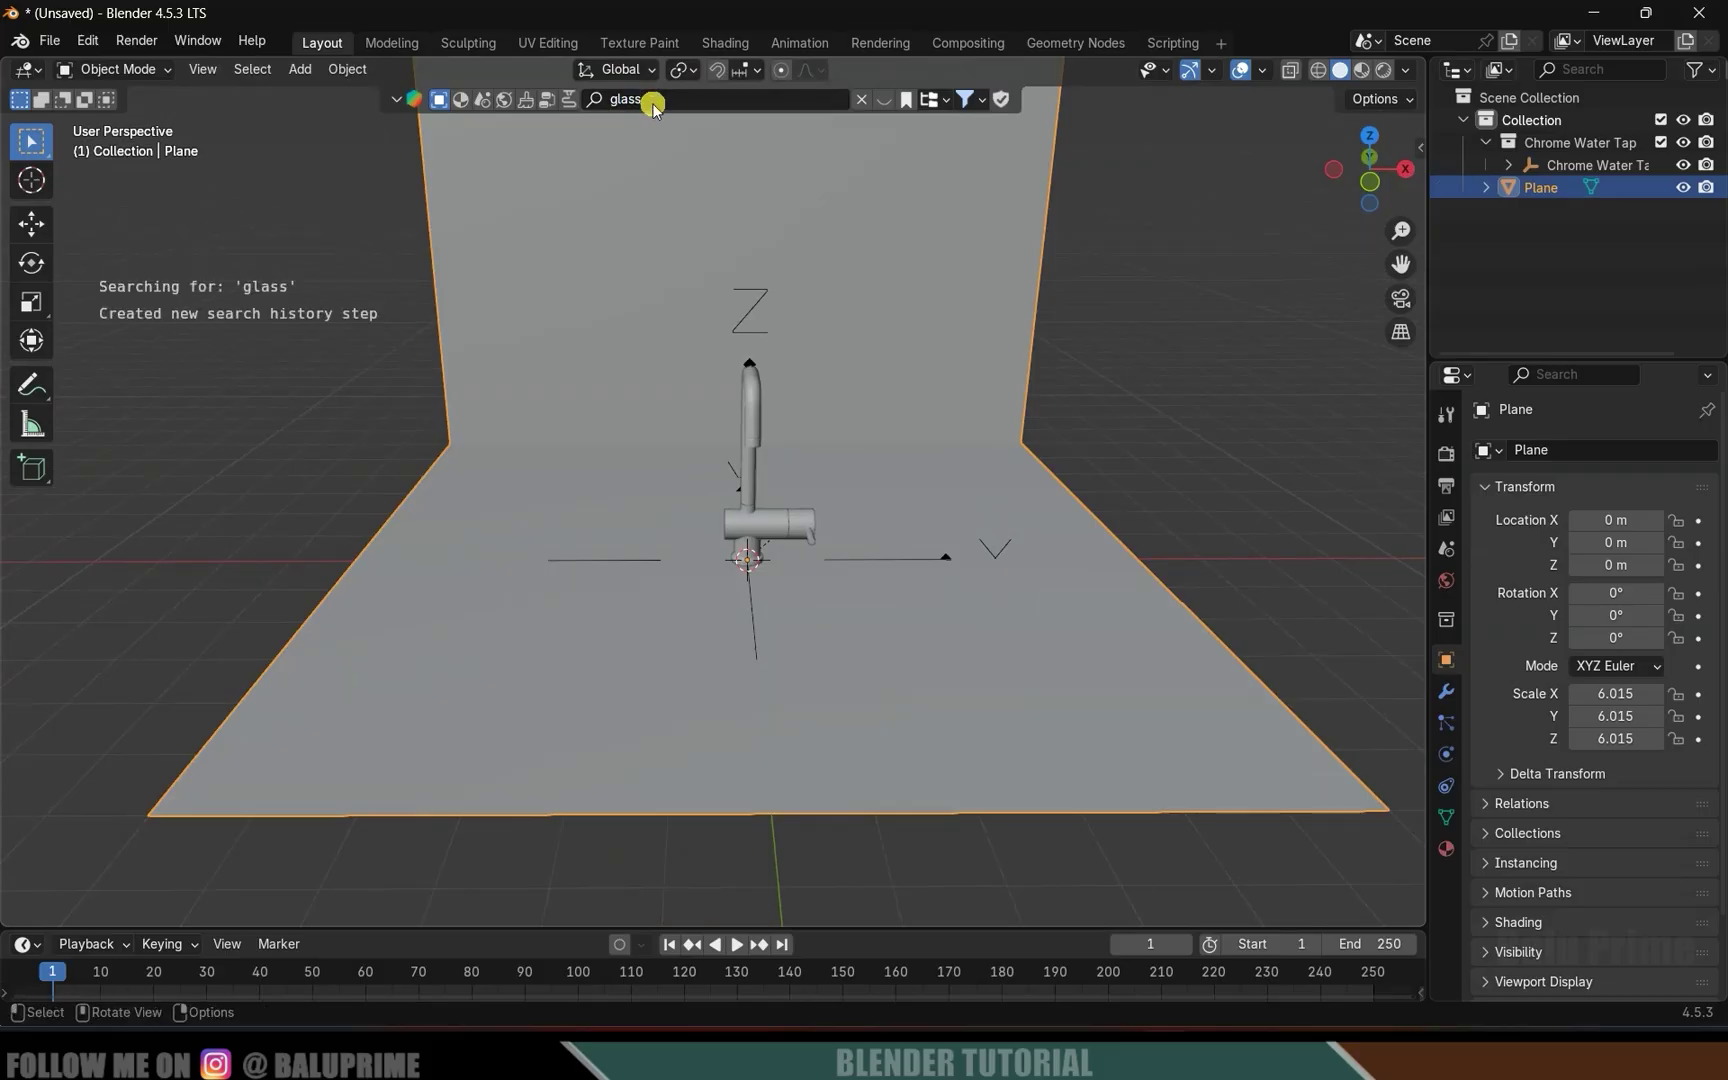
mouse_move(300, 203)
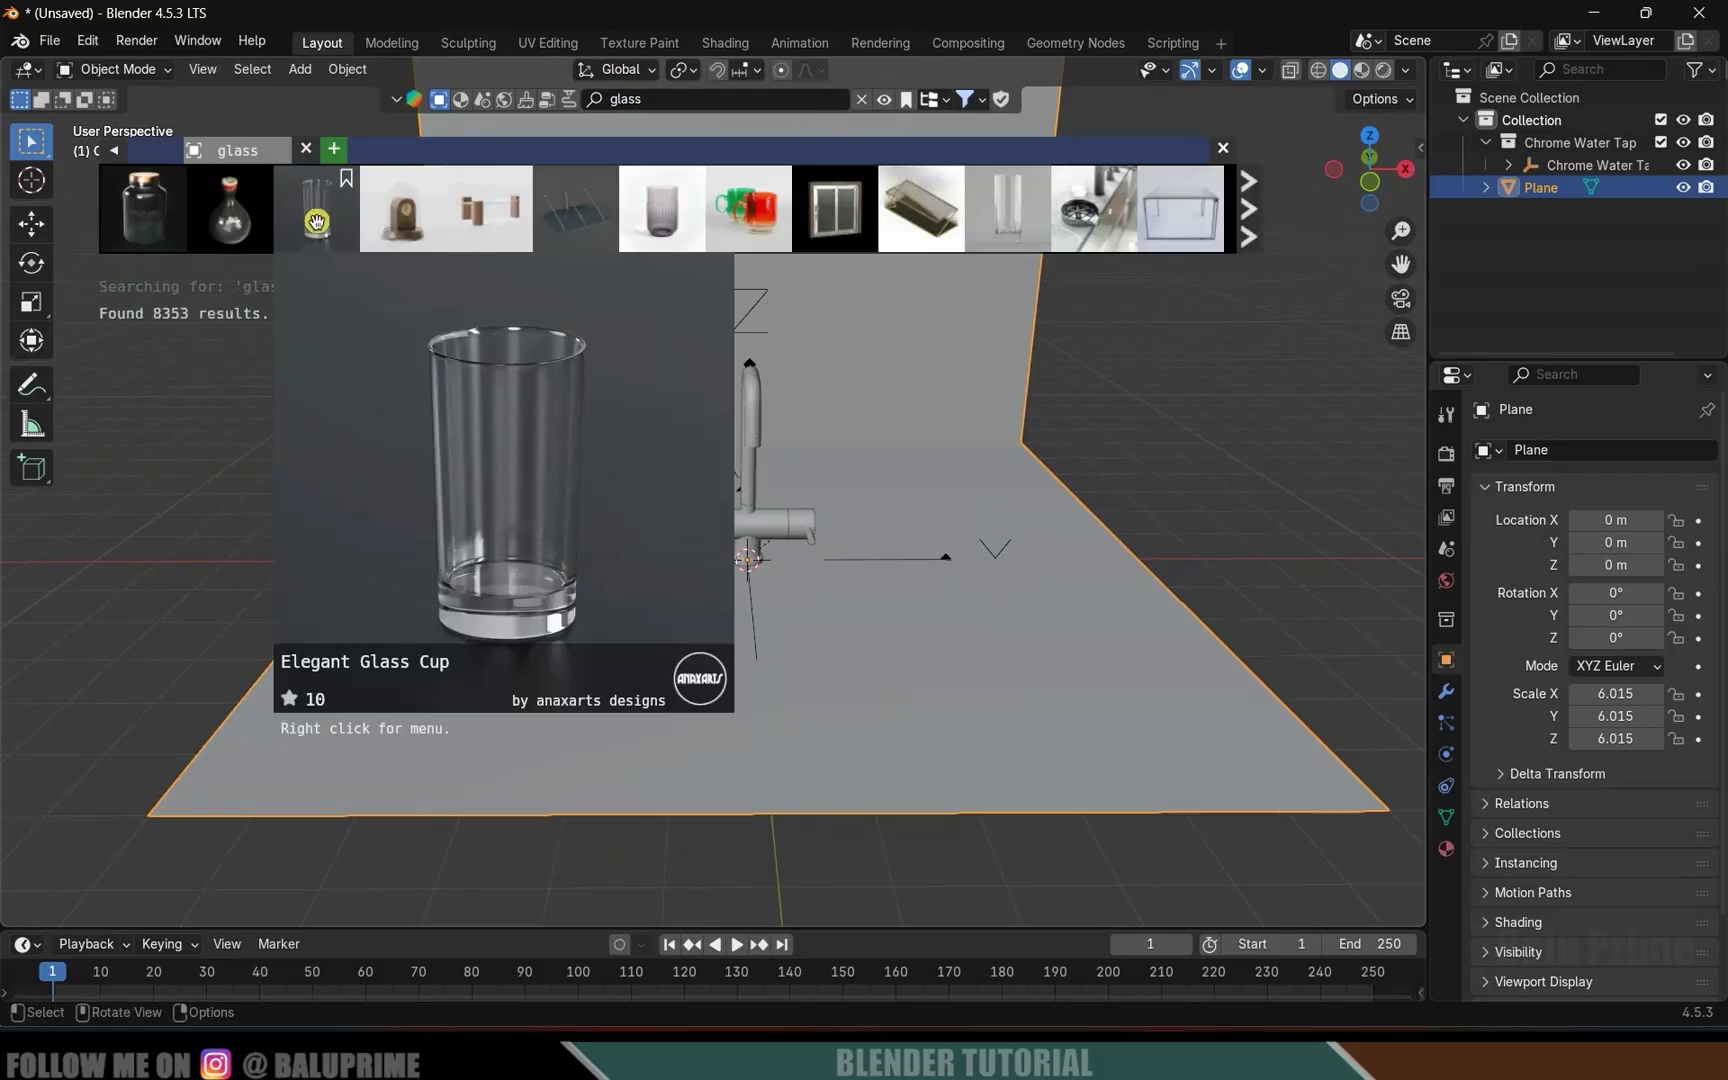
left_click_drag(316, 218, 829, 471)
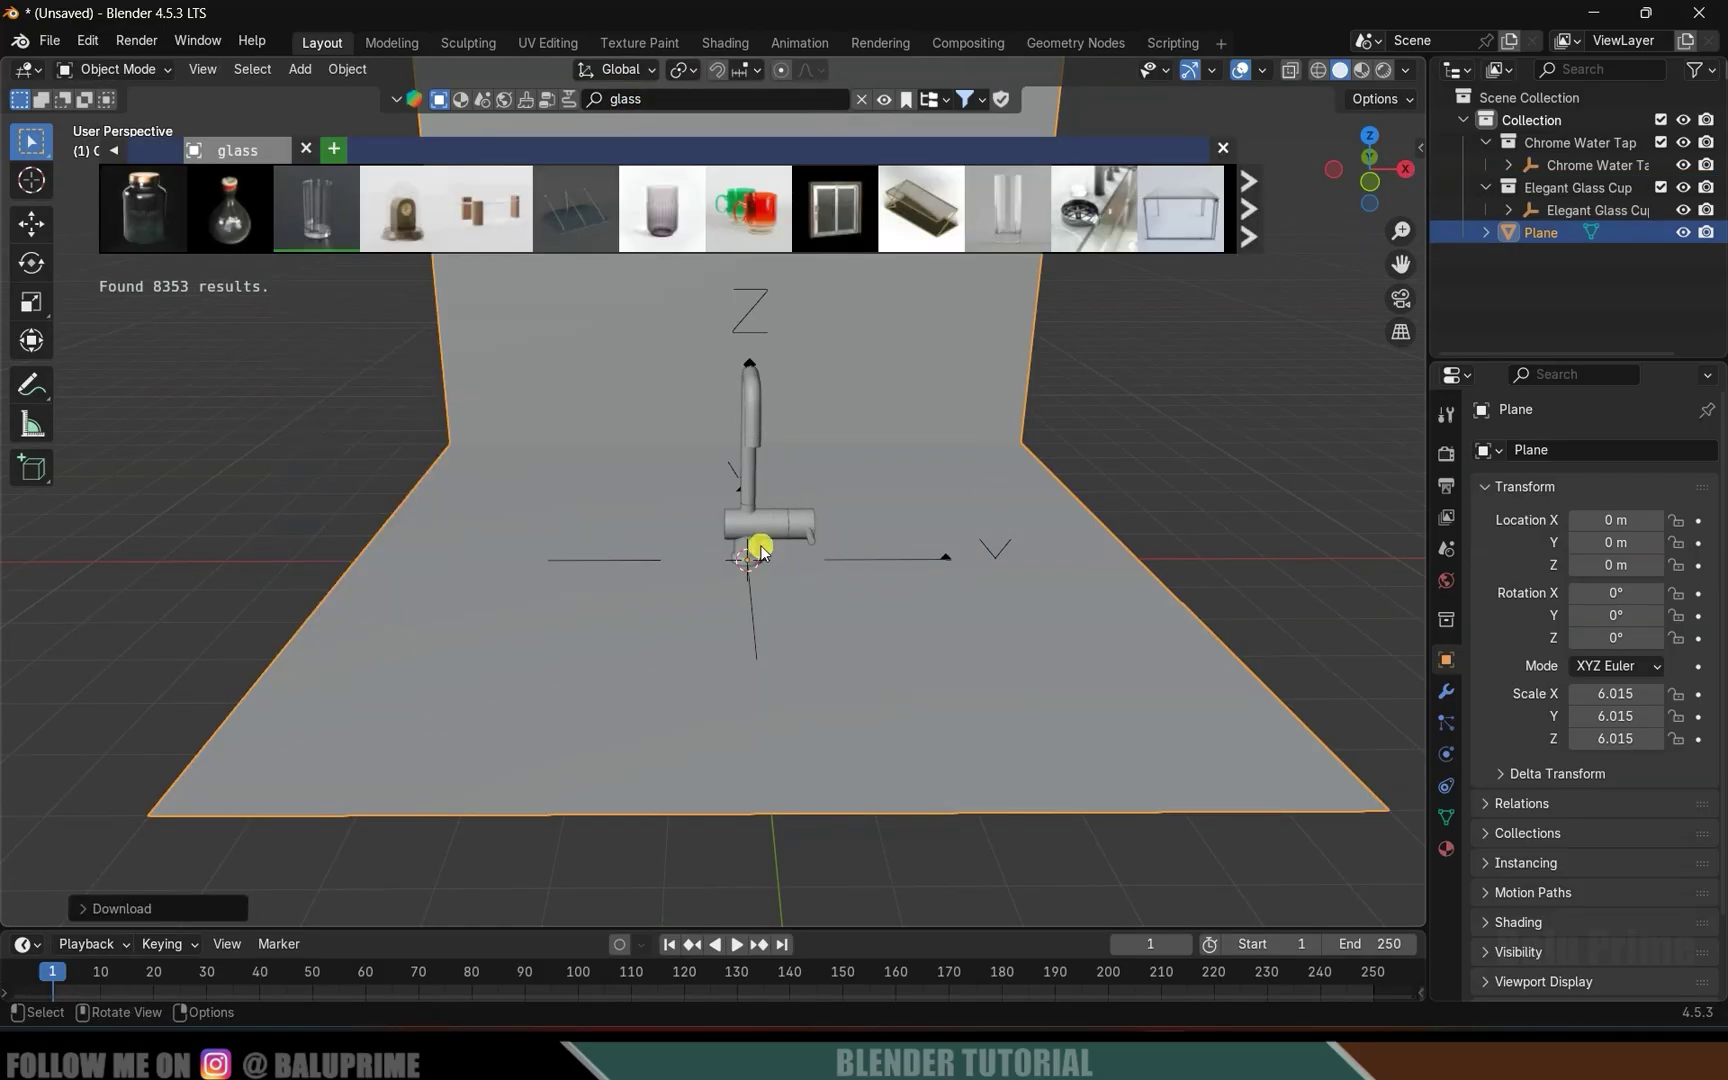
Select all objects in the Elegant Glass Cup collection and scale the cup to 2.728.
left_click(1560, 187)
right_click(1545, 187)
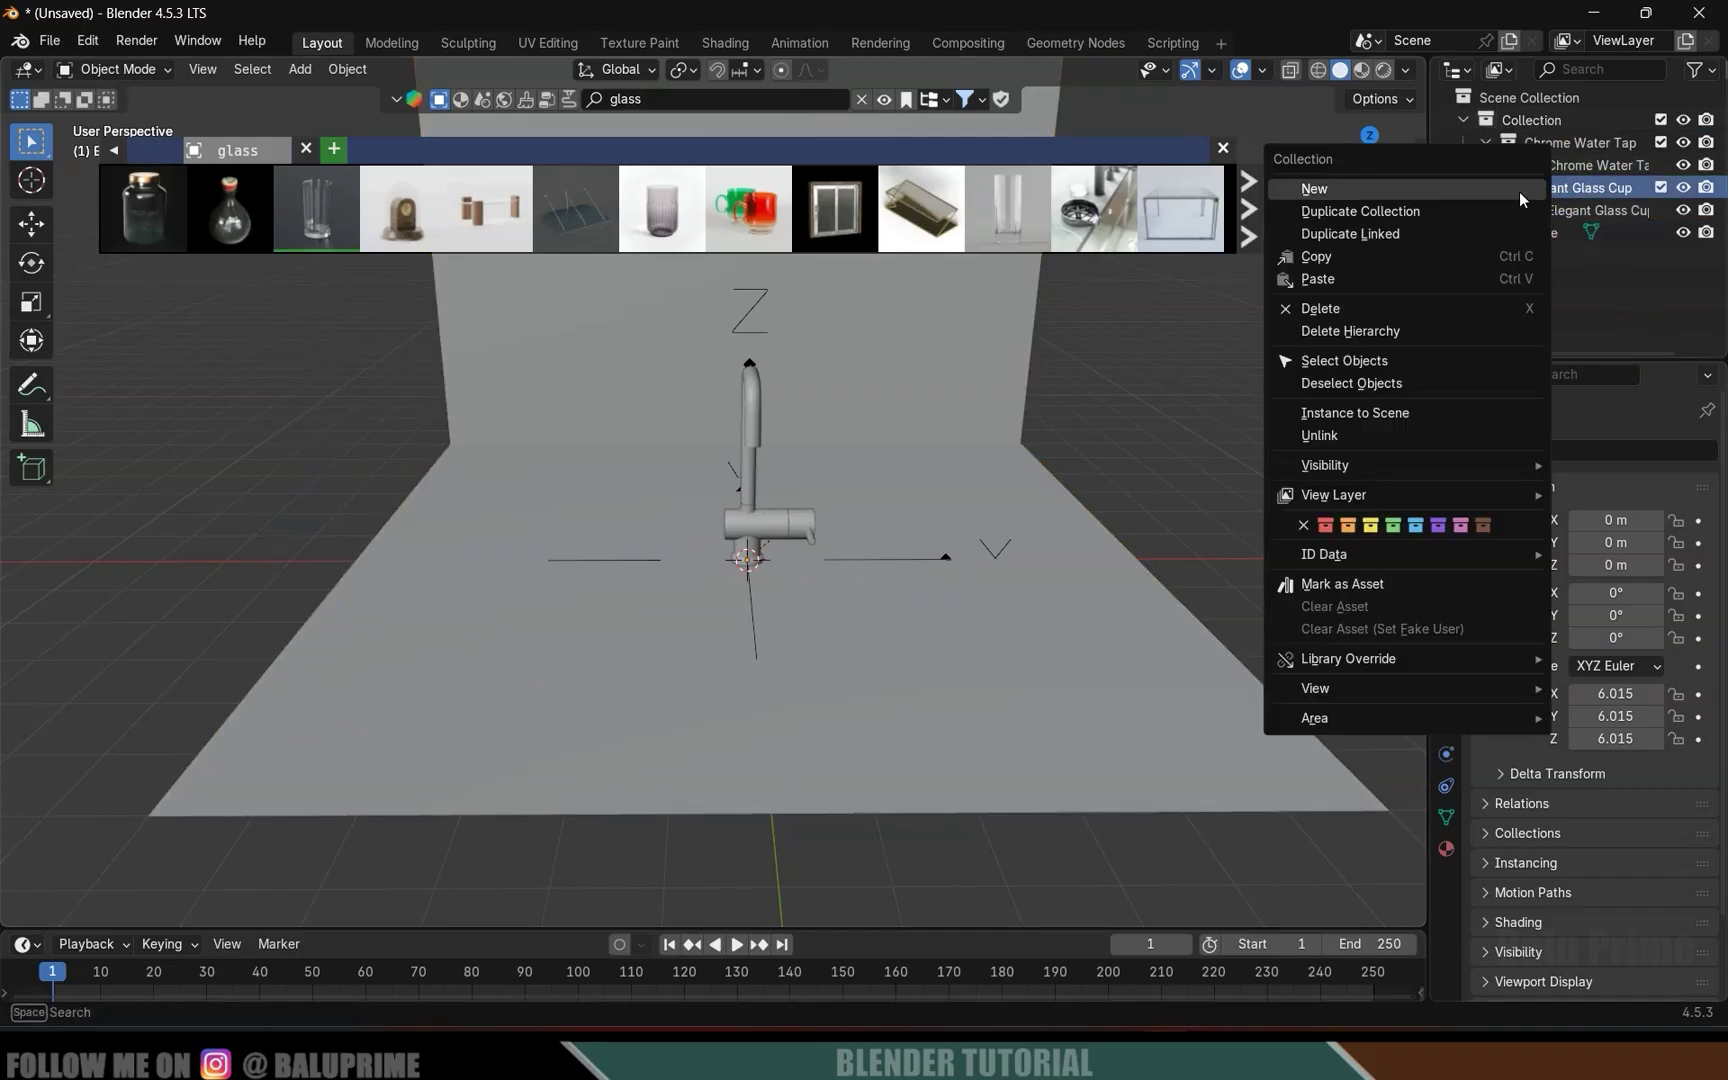
left_click(1358, 362)
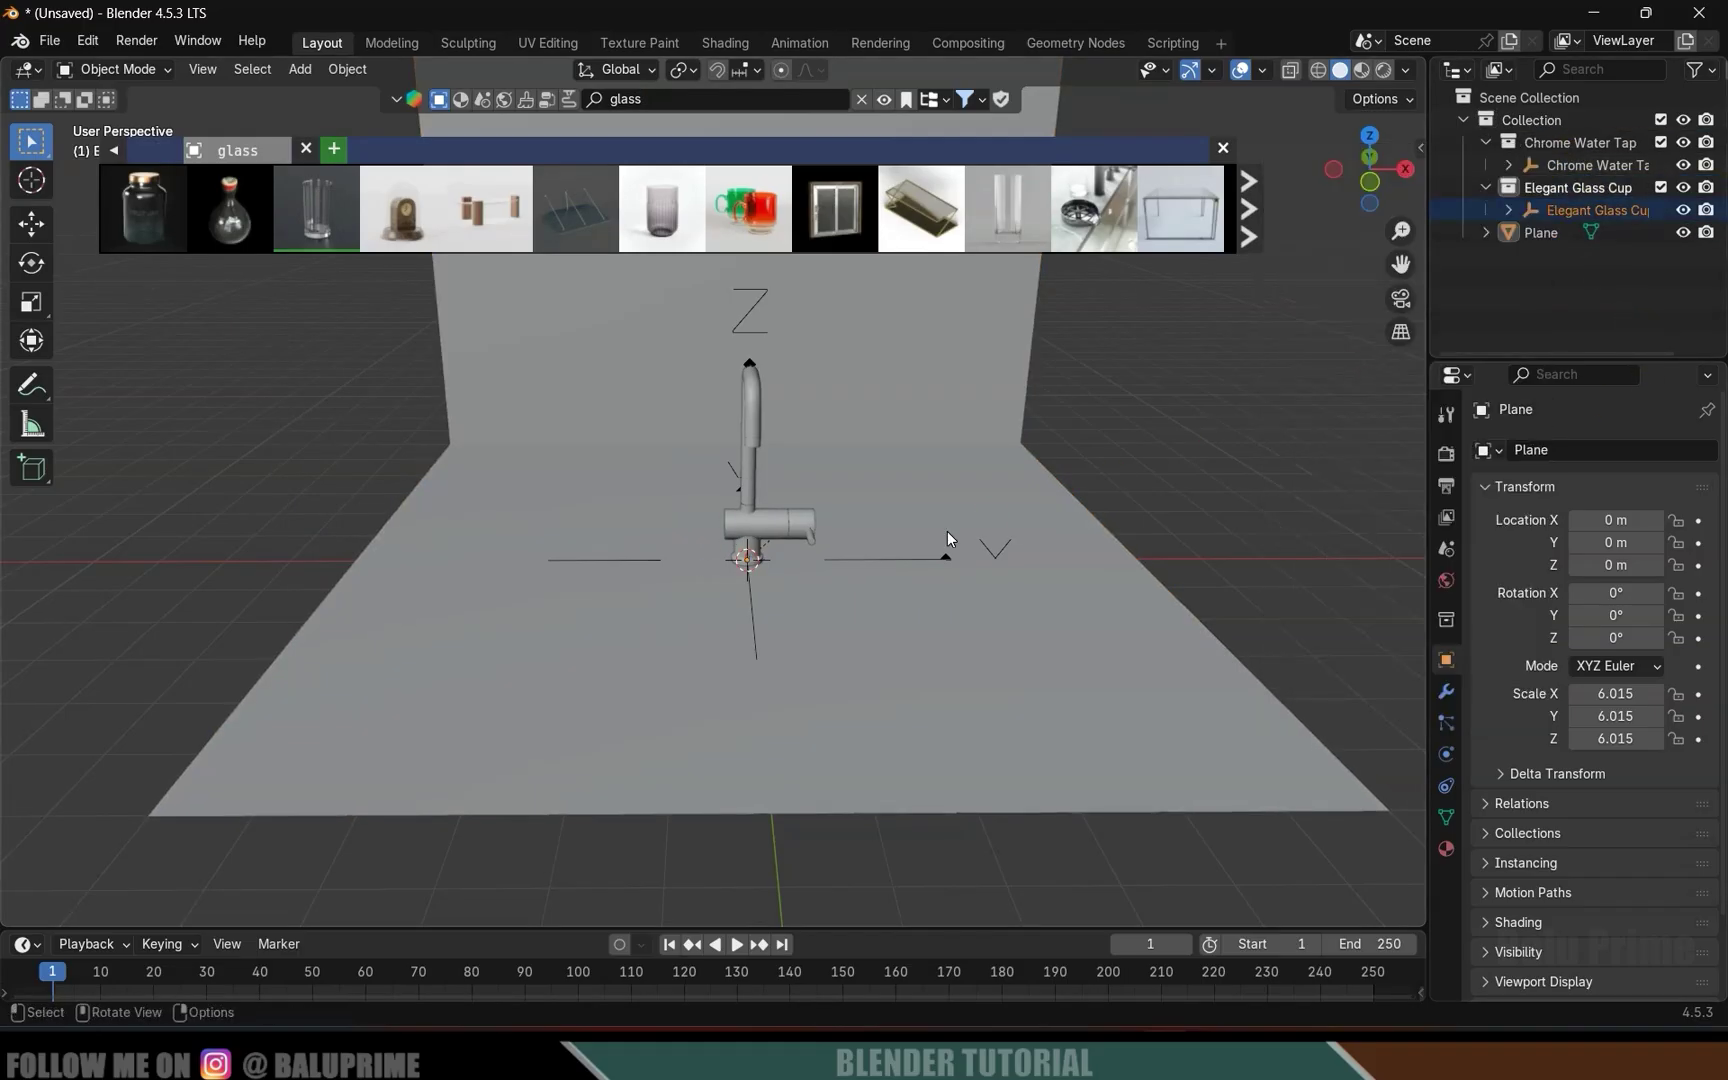
key("s")
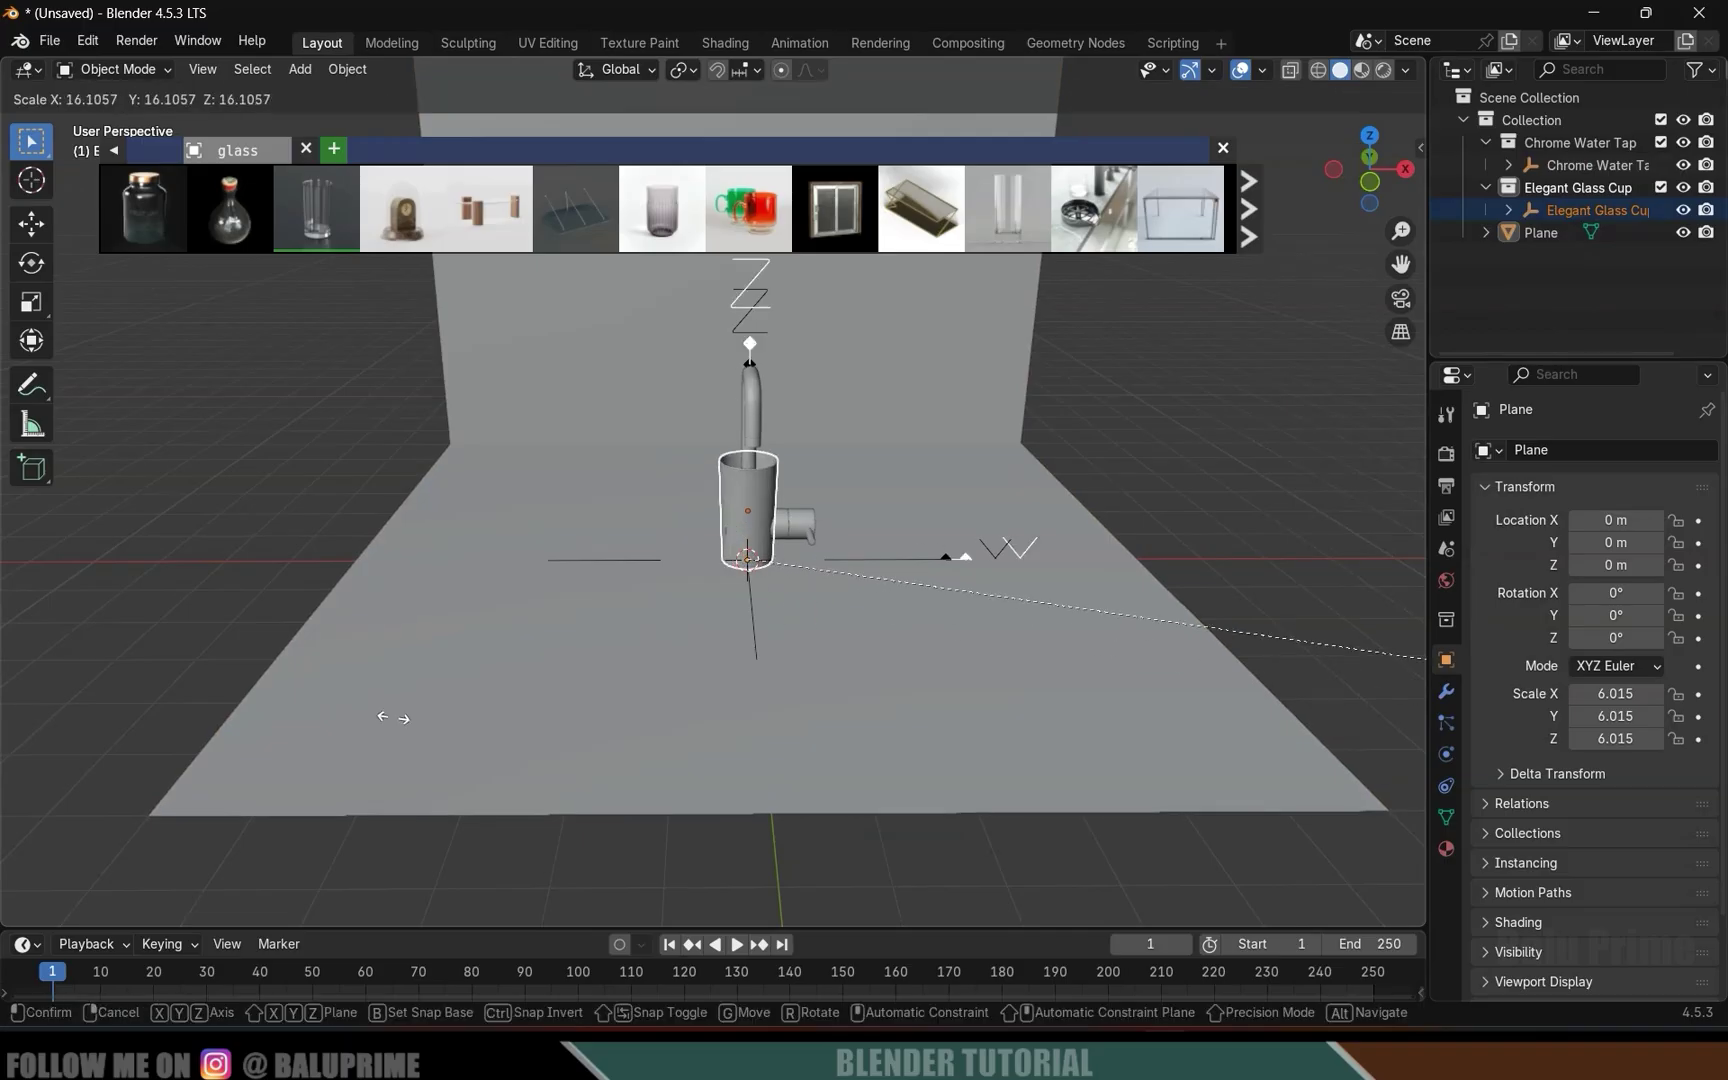
left_click(480, 663)
Slide the glass cup along Y under the tap's spout, shrinking it slightly.
middle_click_drag(1119, 497, 880, 495)
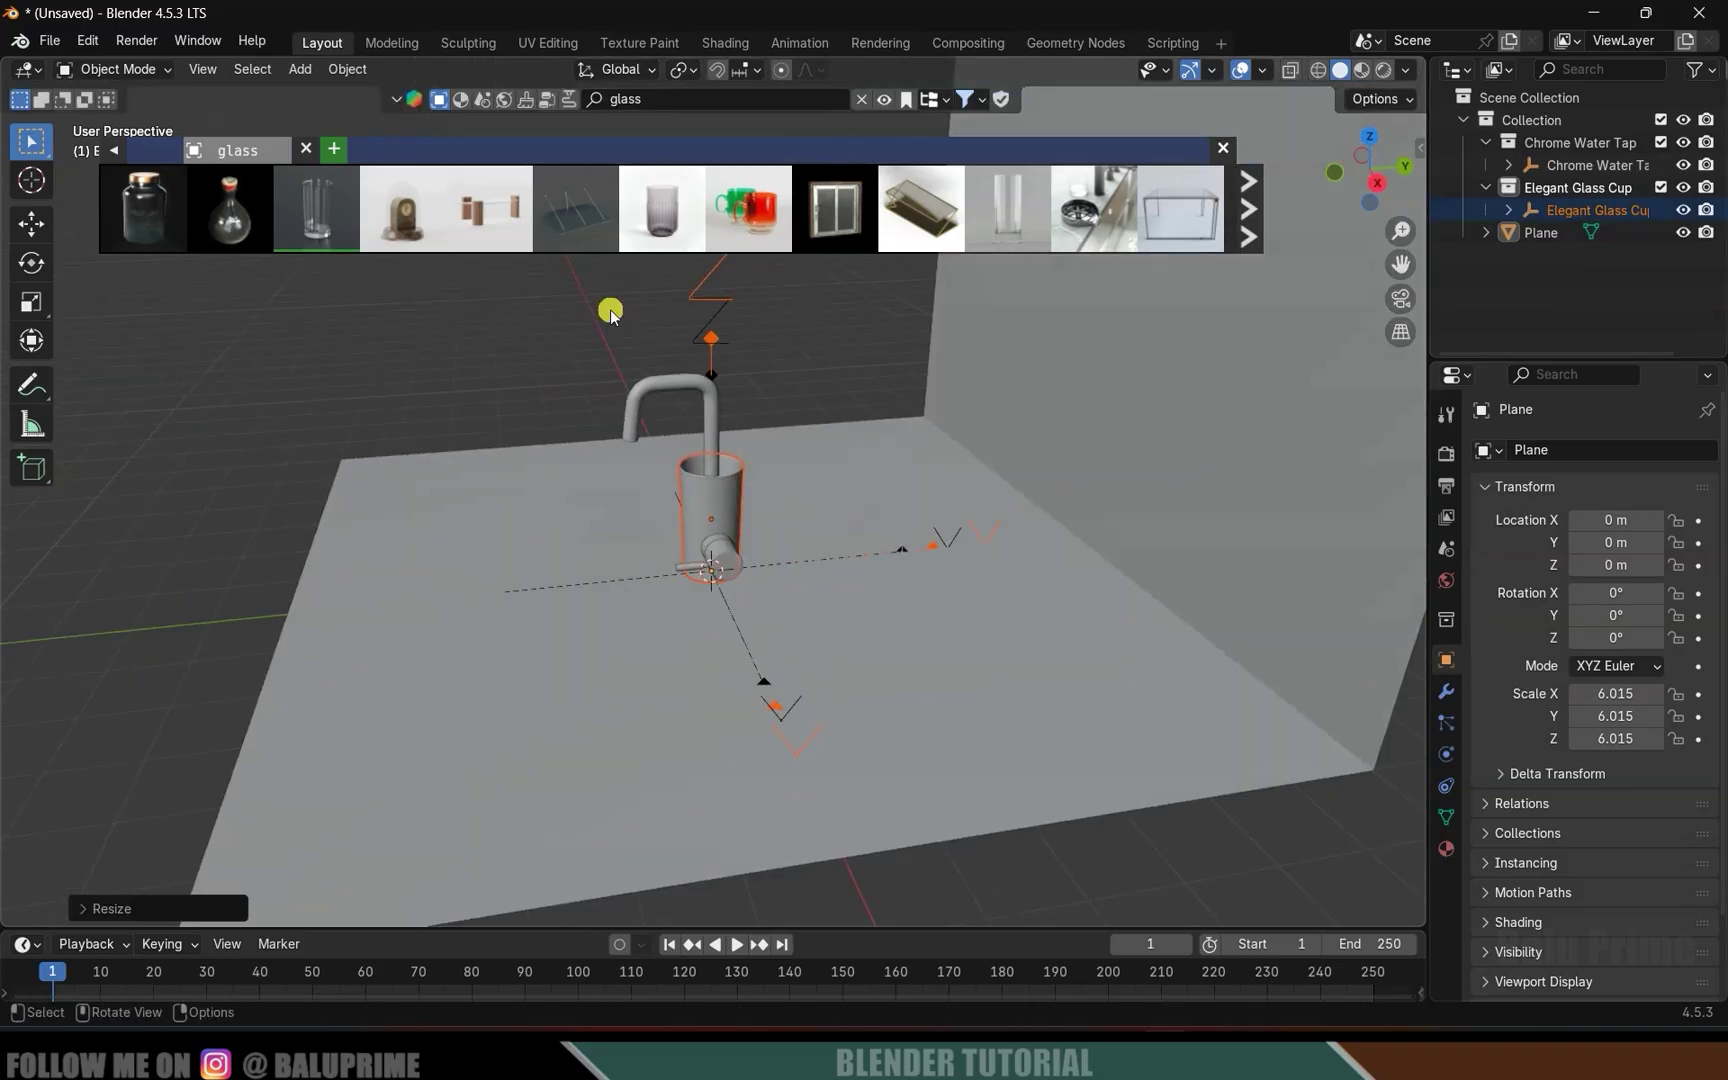
left_click(700, 310)
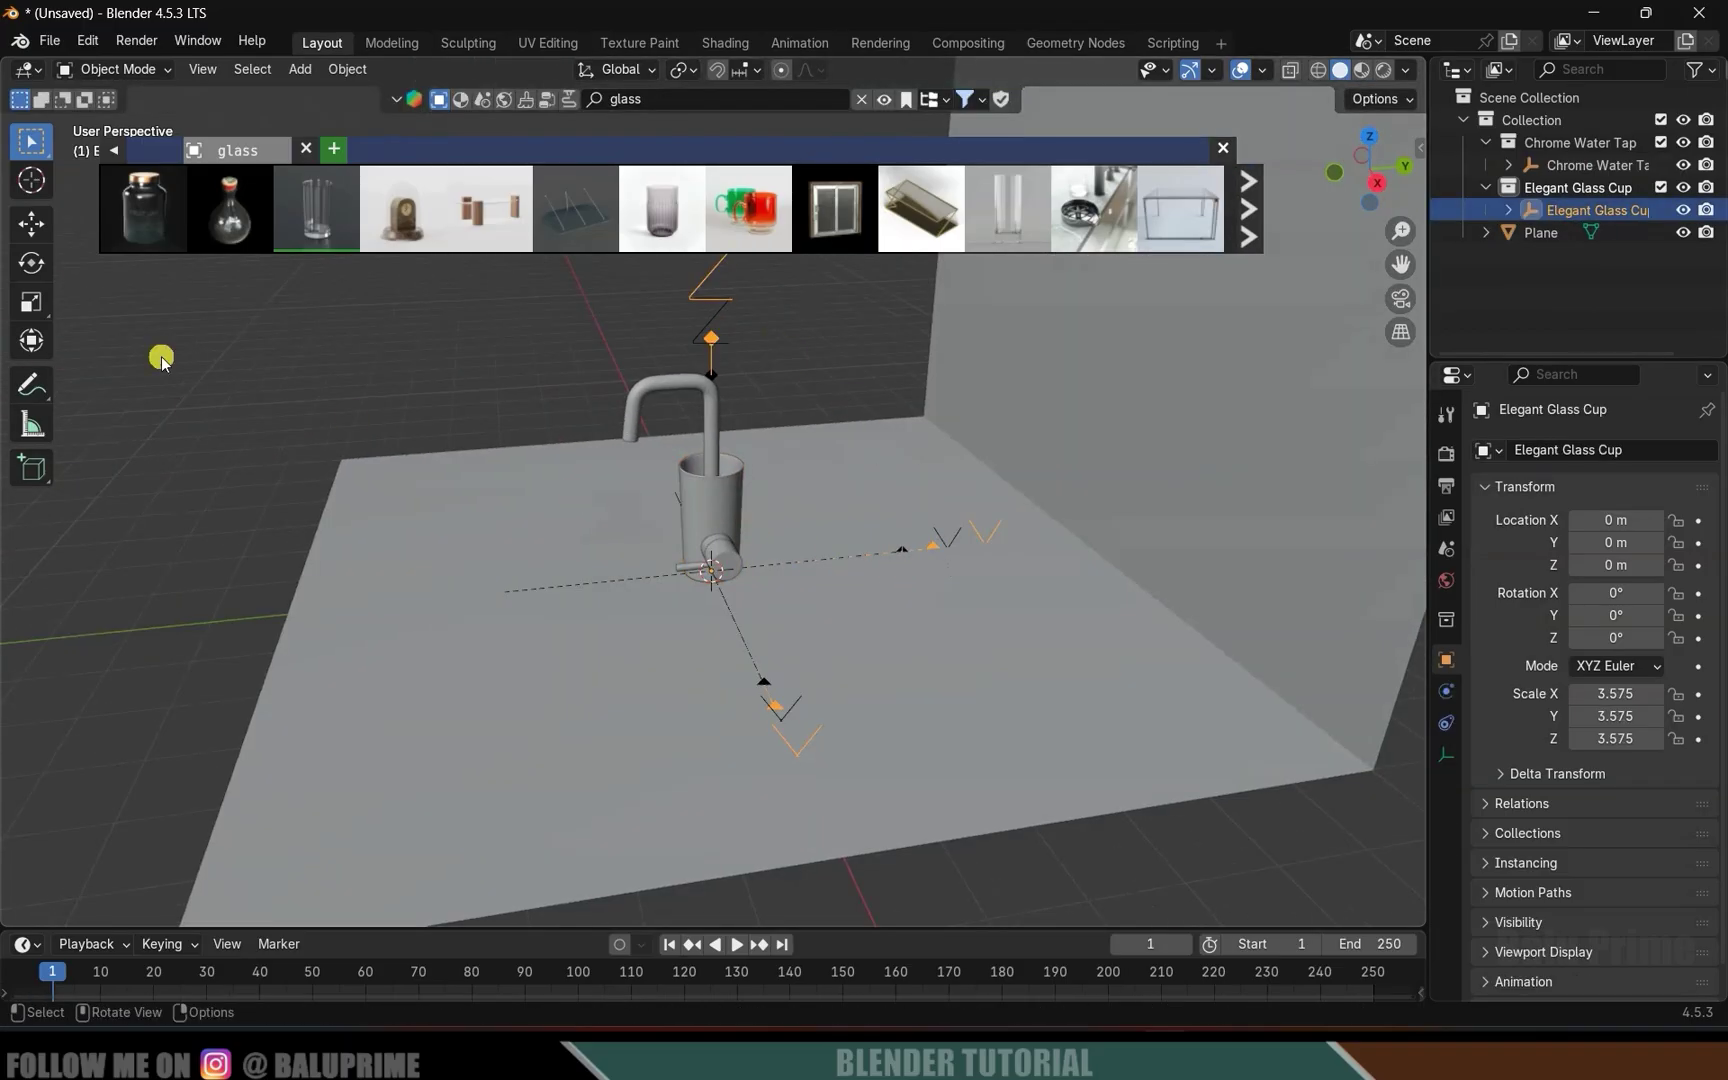
left_click(30, 226)
left_click_drag(787, 570, 694, 663)
mouse_move(694, 663)
middle_mouse_down()
mouse_move(764, 656)
mouse_move(725, 660)
middle_mouse_up()
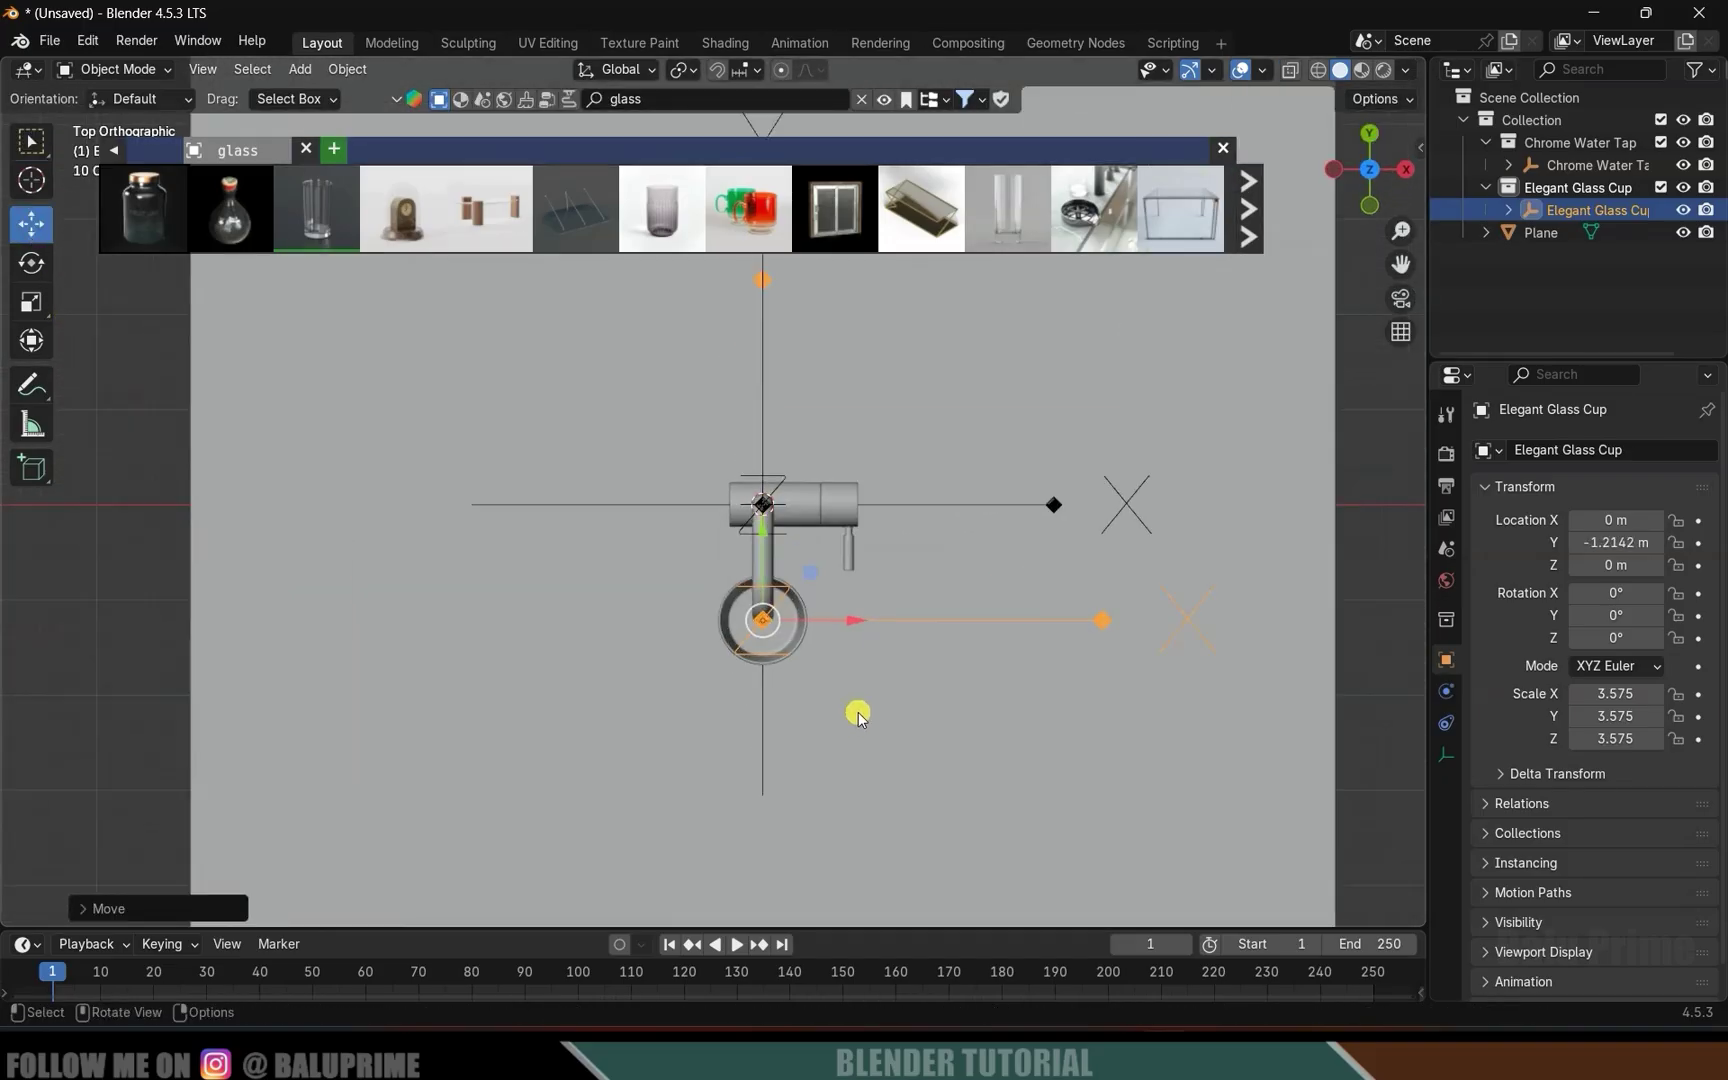
scroll(870, 725, "up", 7)
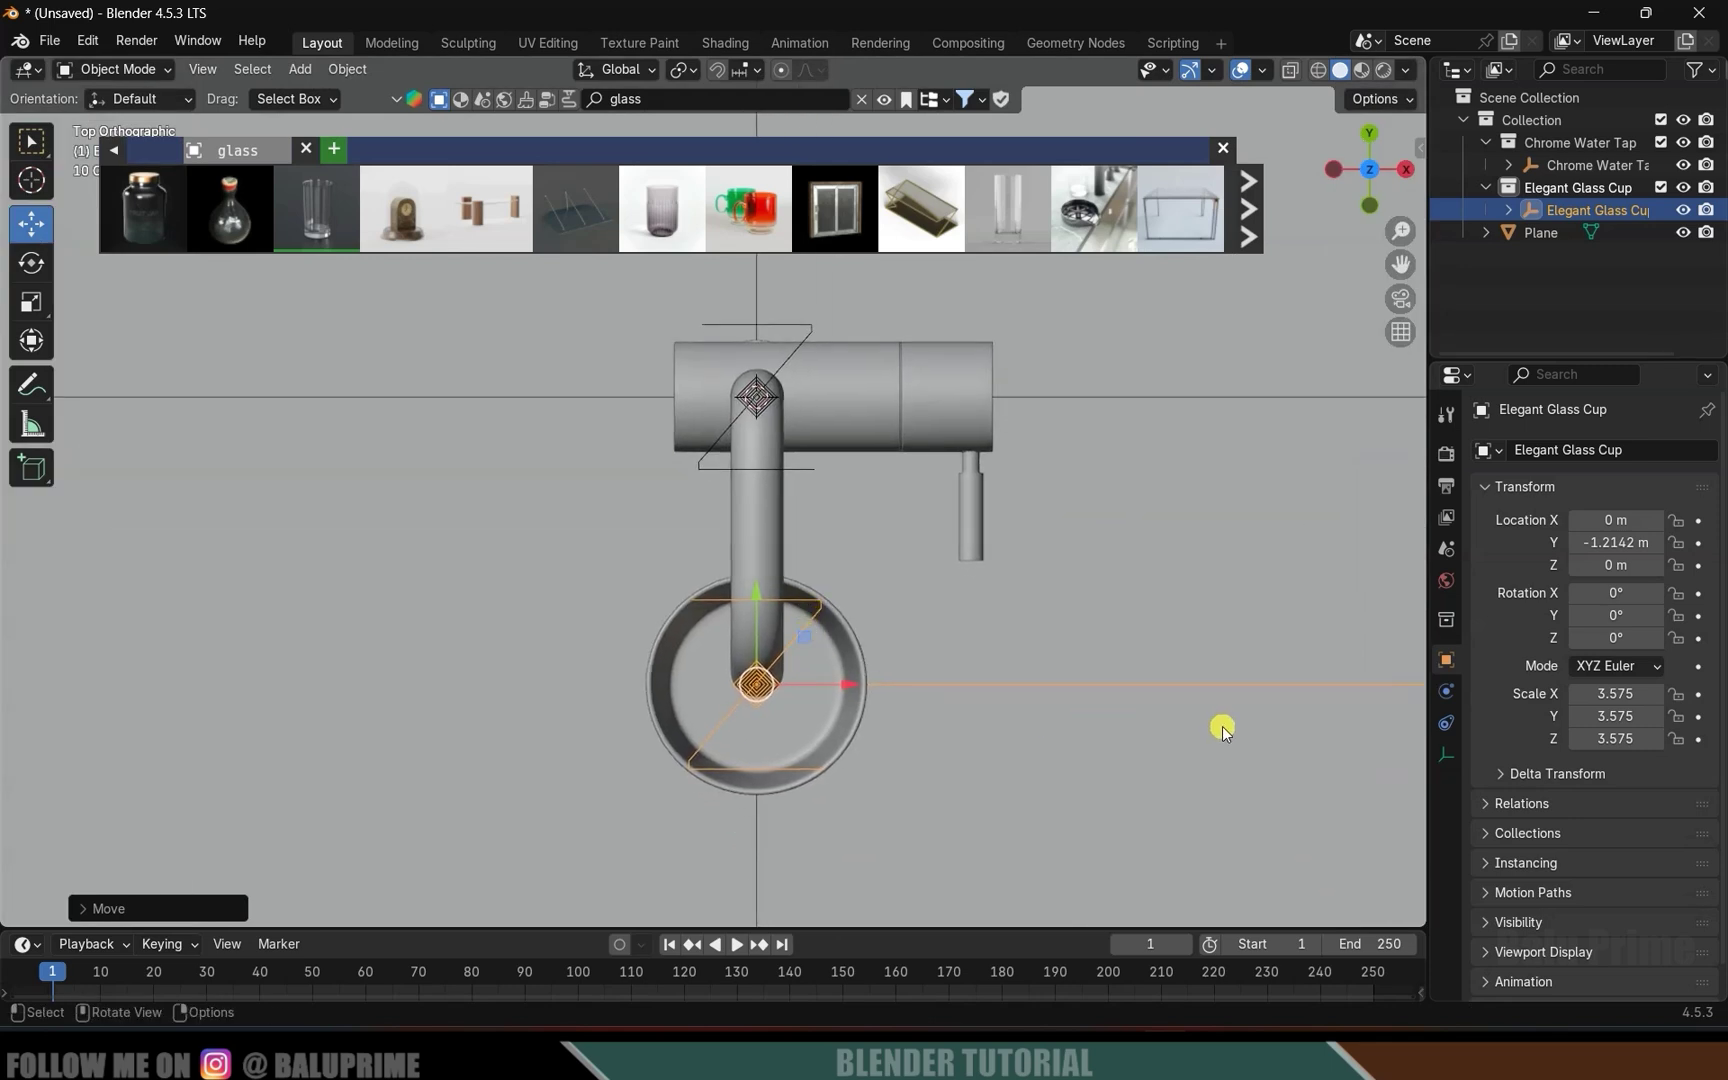
key("s")
left_click(1128, 721)
middle_click_drag(1128, 721, 711, 619)
left_click_drag(711, 619, 692, 621)
middle_click_drag(771, 694, 1026, 694)
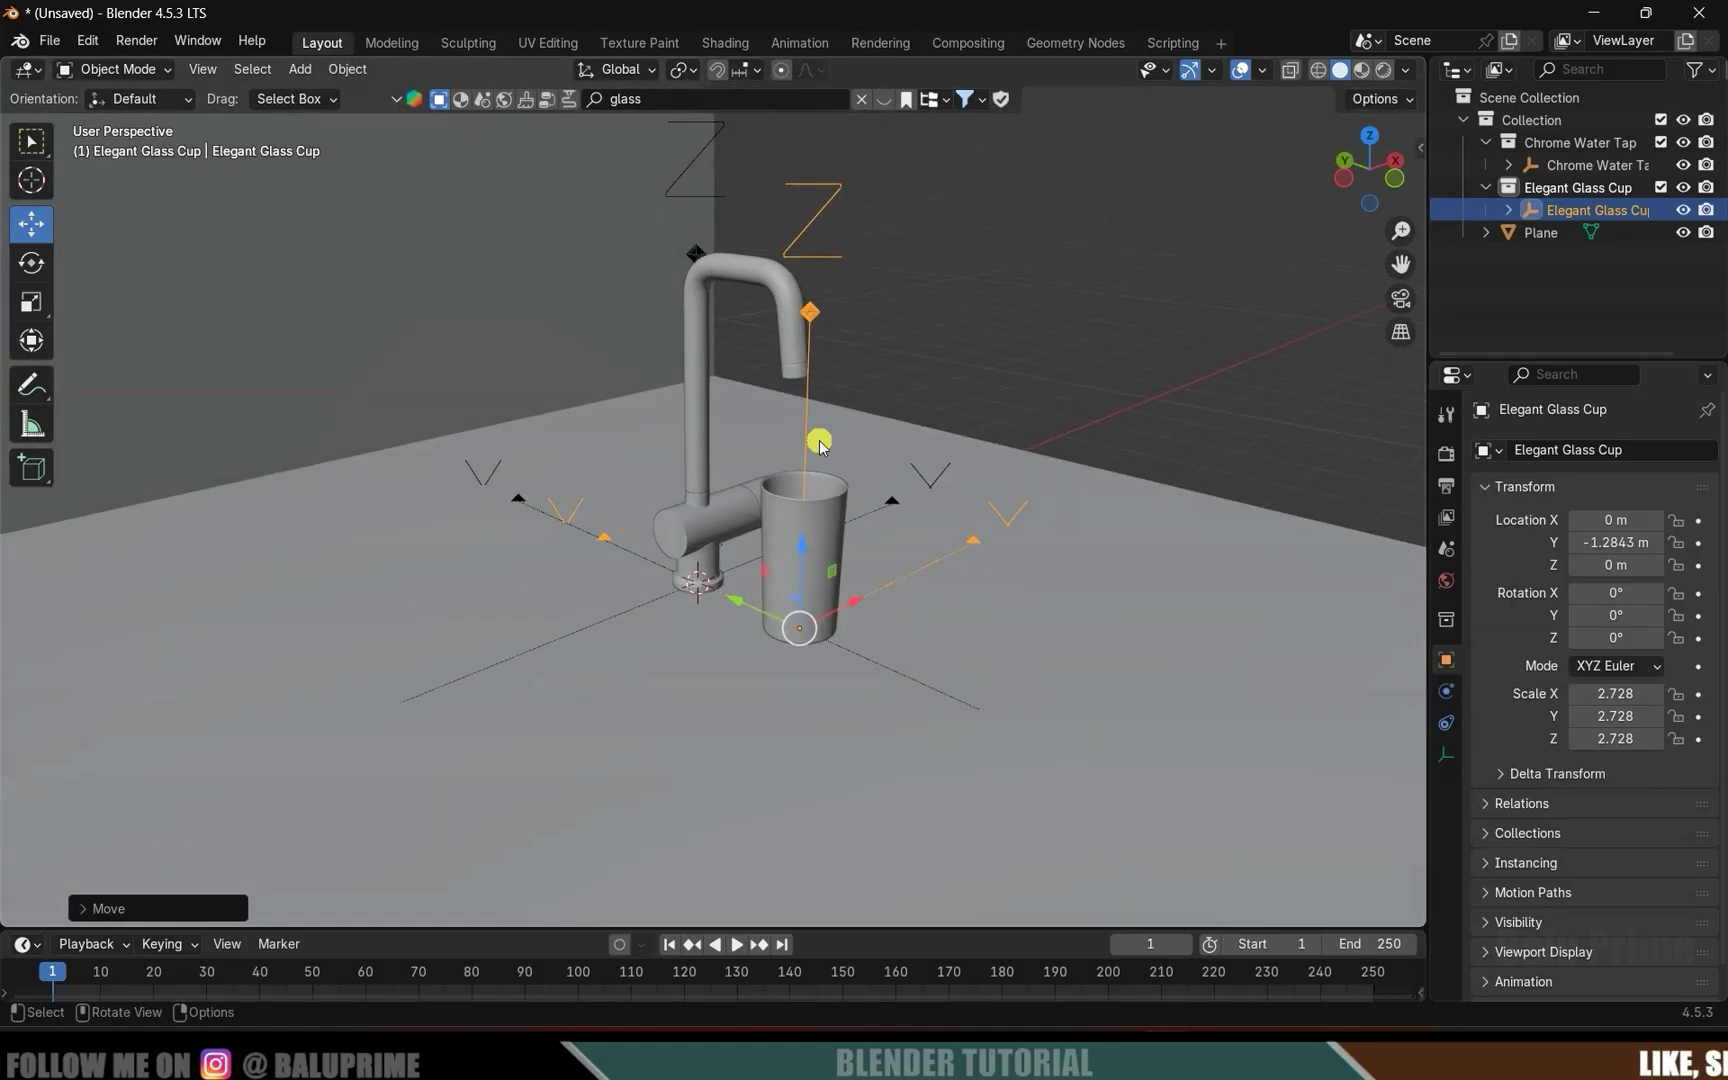
Apply the glass cup mesh's scale with Ctrl+A.
left_click(809, 526)
key("ctrl+a")
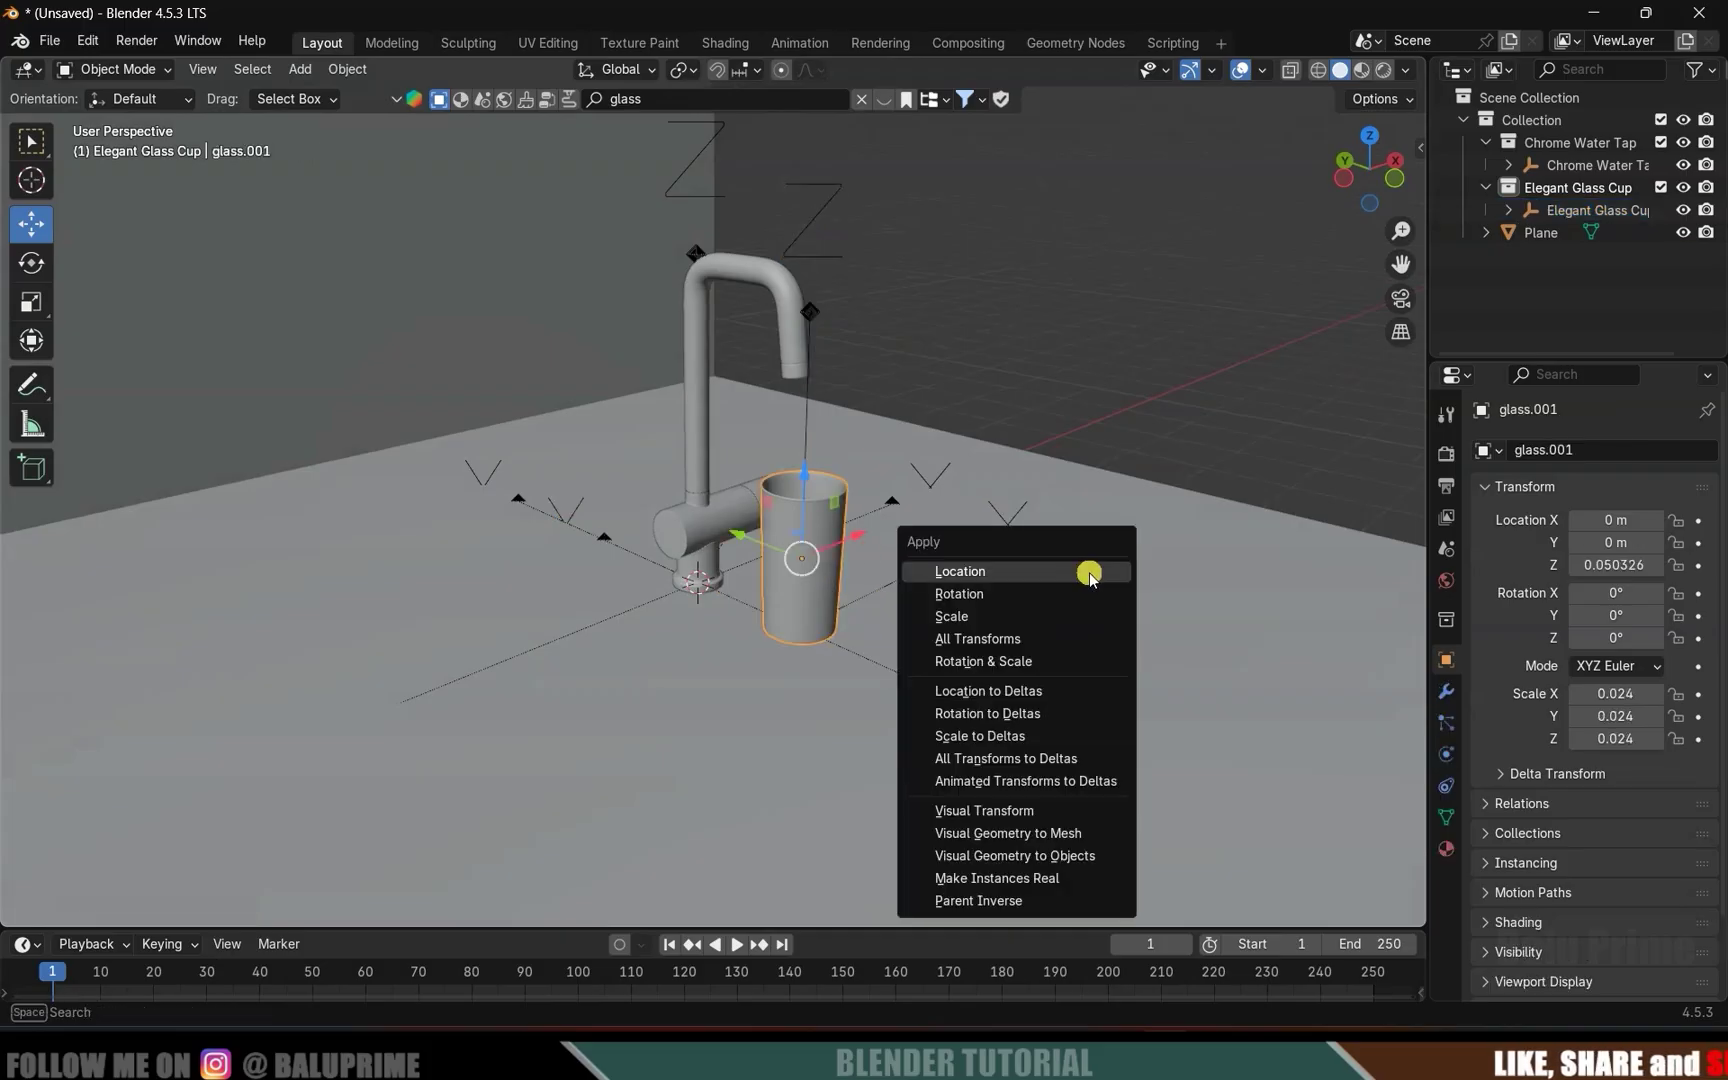
left_click(997, 618)
middle_click_drag(960, 630, 838, 364)
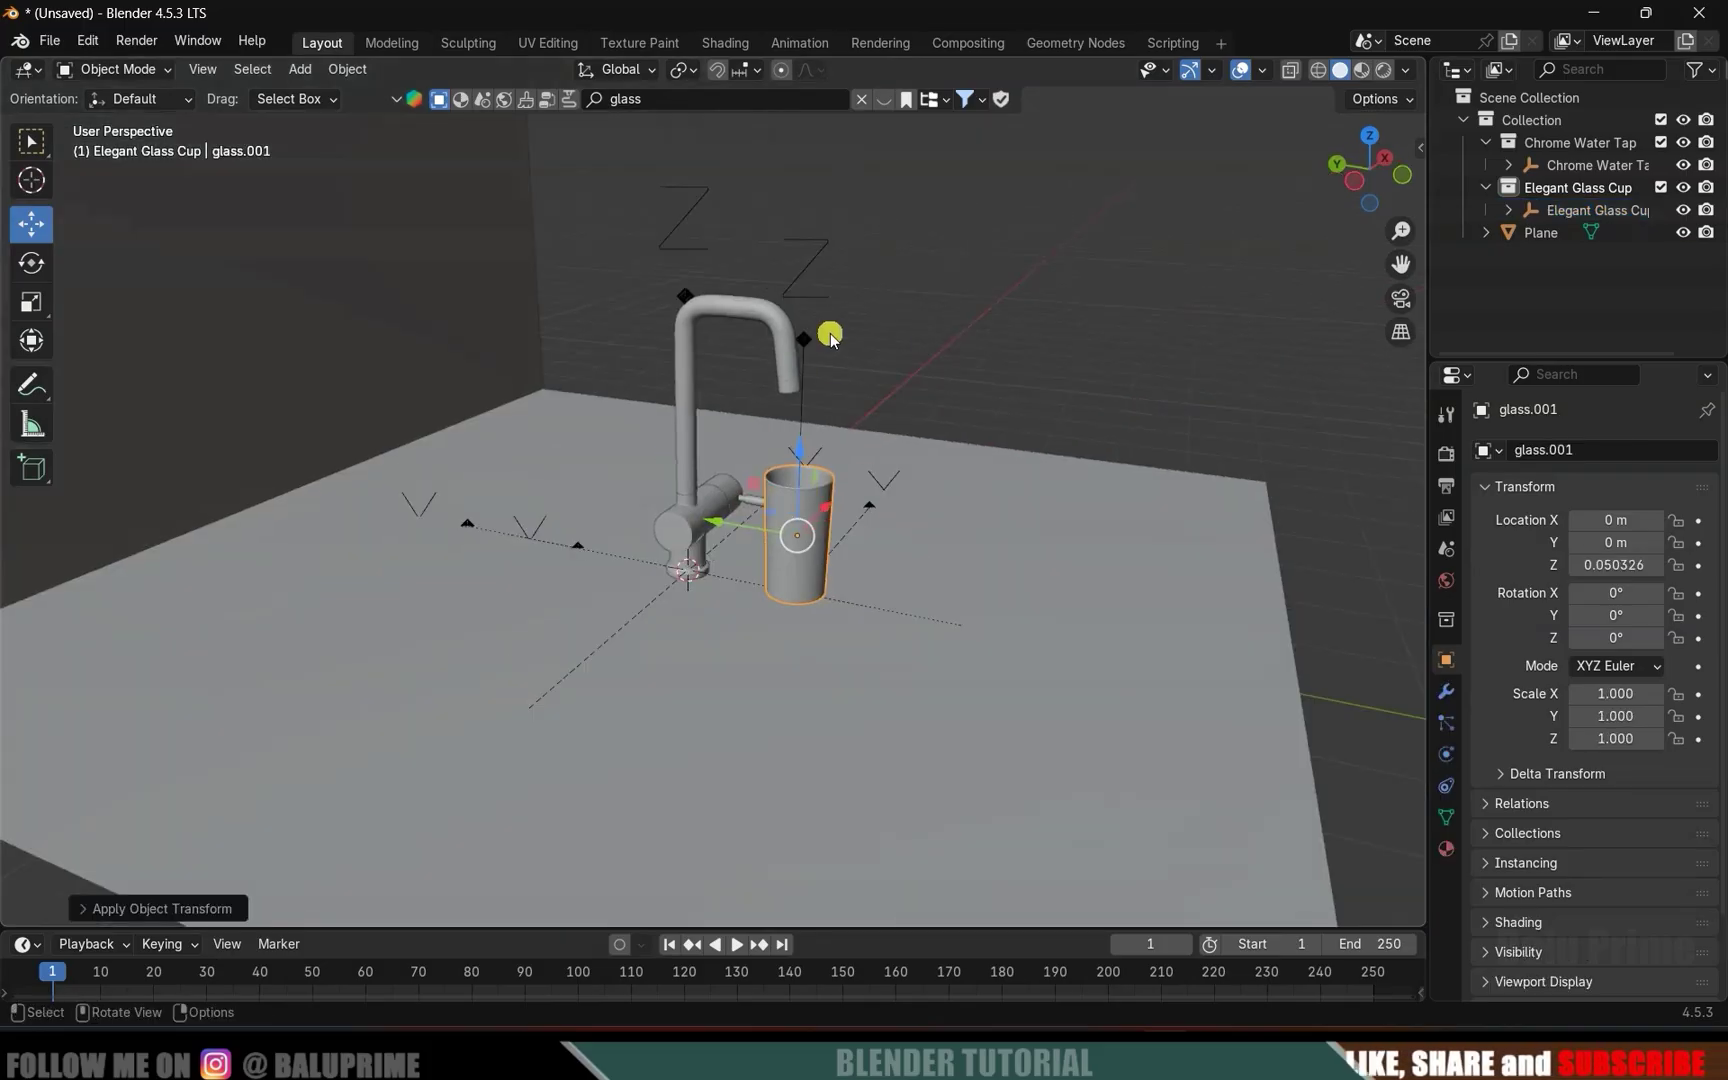
Hide the Elegant Glass Cup and Chrome Water Tap empties.
left_click(1592, 210)
left_click(1683, 210)
left_click(1597, 165)
left_click(1683, 165)
middle_click_drag(979, 457, 895, 467)
Add a UV sphere, raise it above the floor and shrink it down.
key("shift+a")
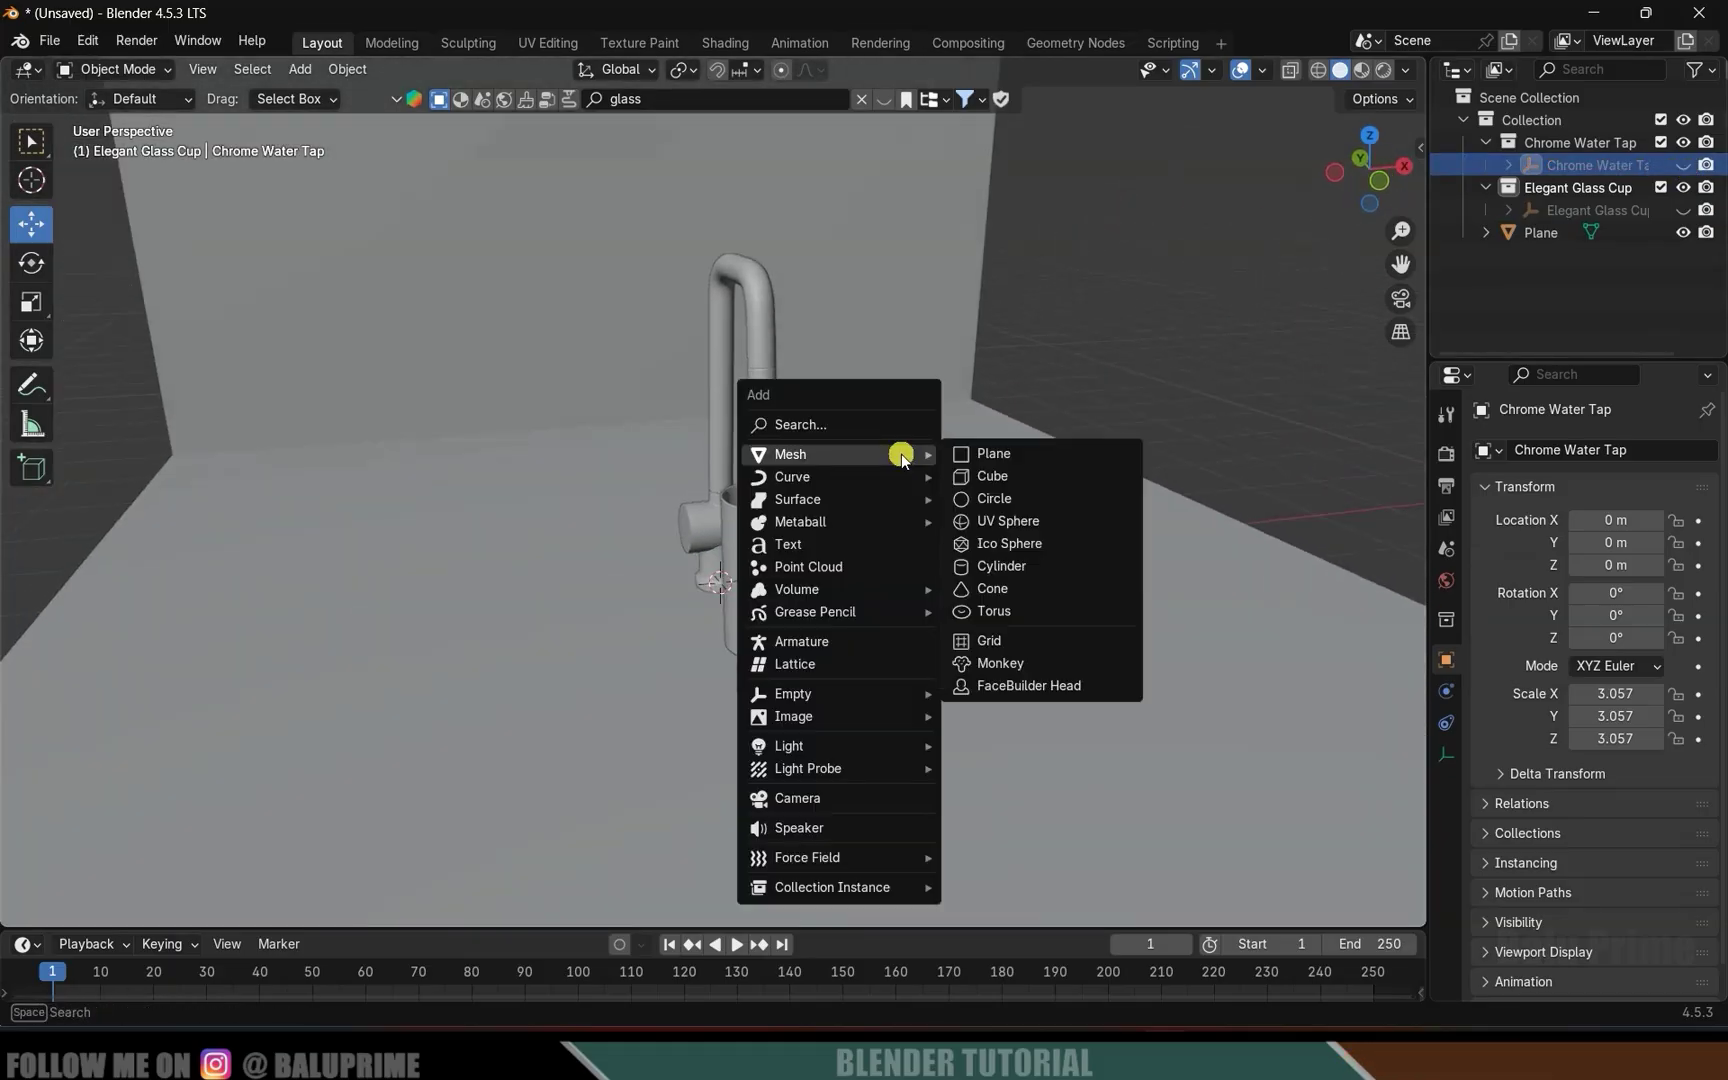
left_click(1004, 521)
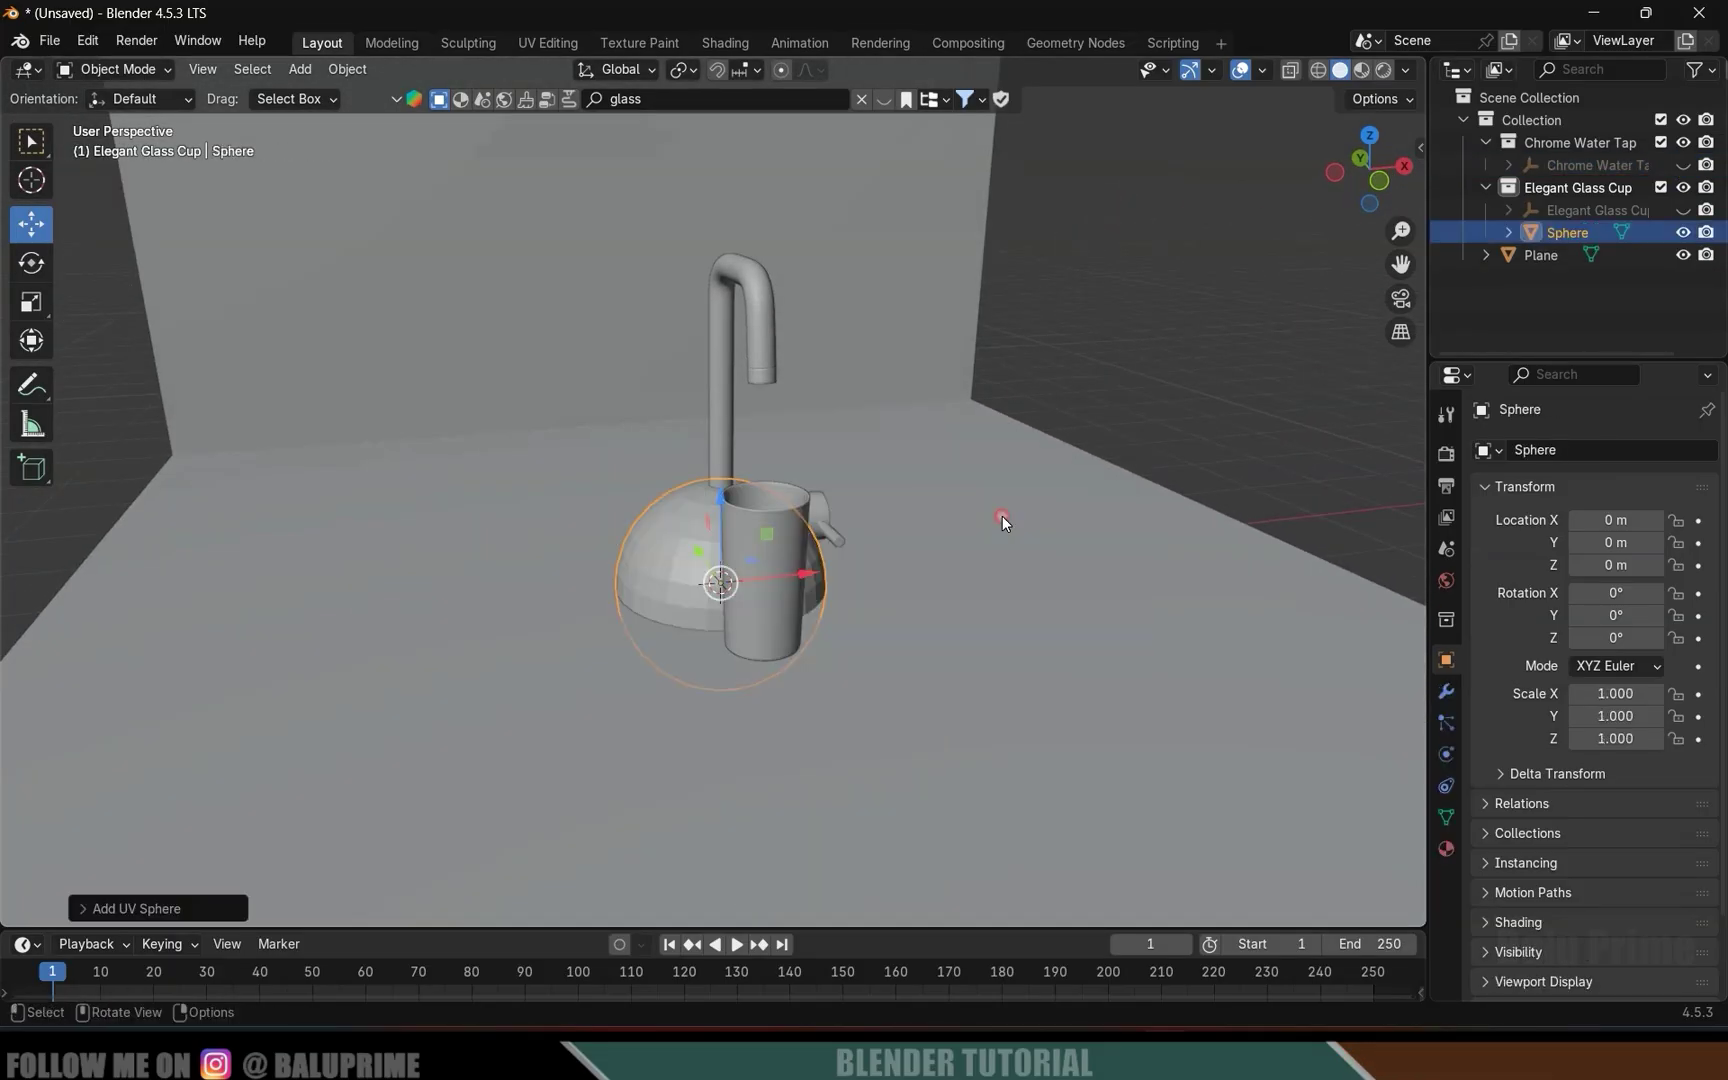
left_click_drag(729, 557, 729, 377)
middle_click_drag(728, 376, 897, 490)
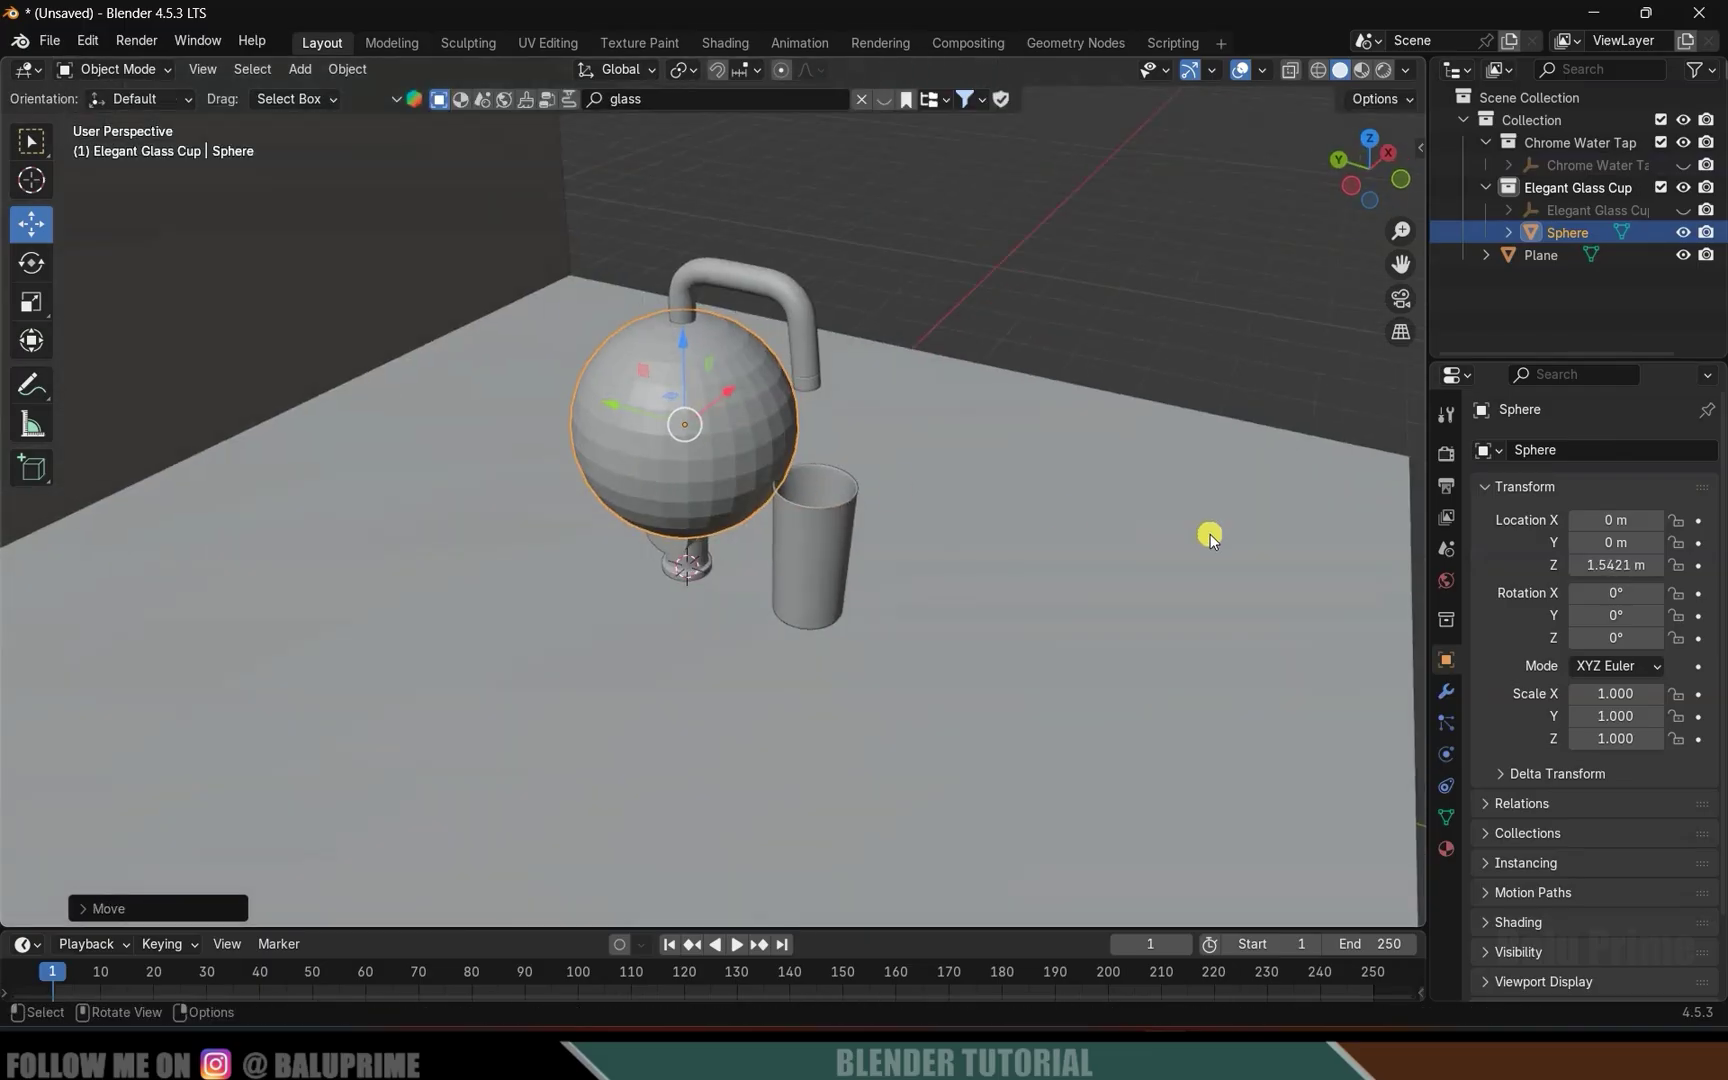
key("s")
left_click(634, 431)
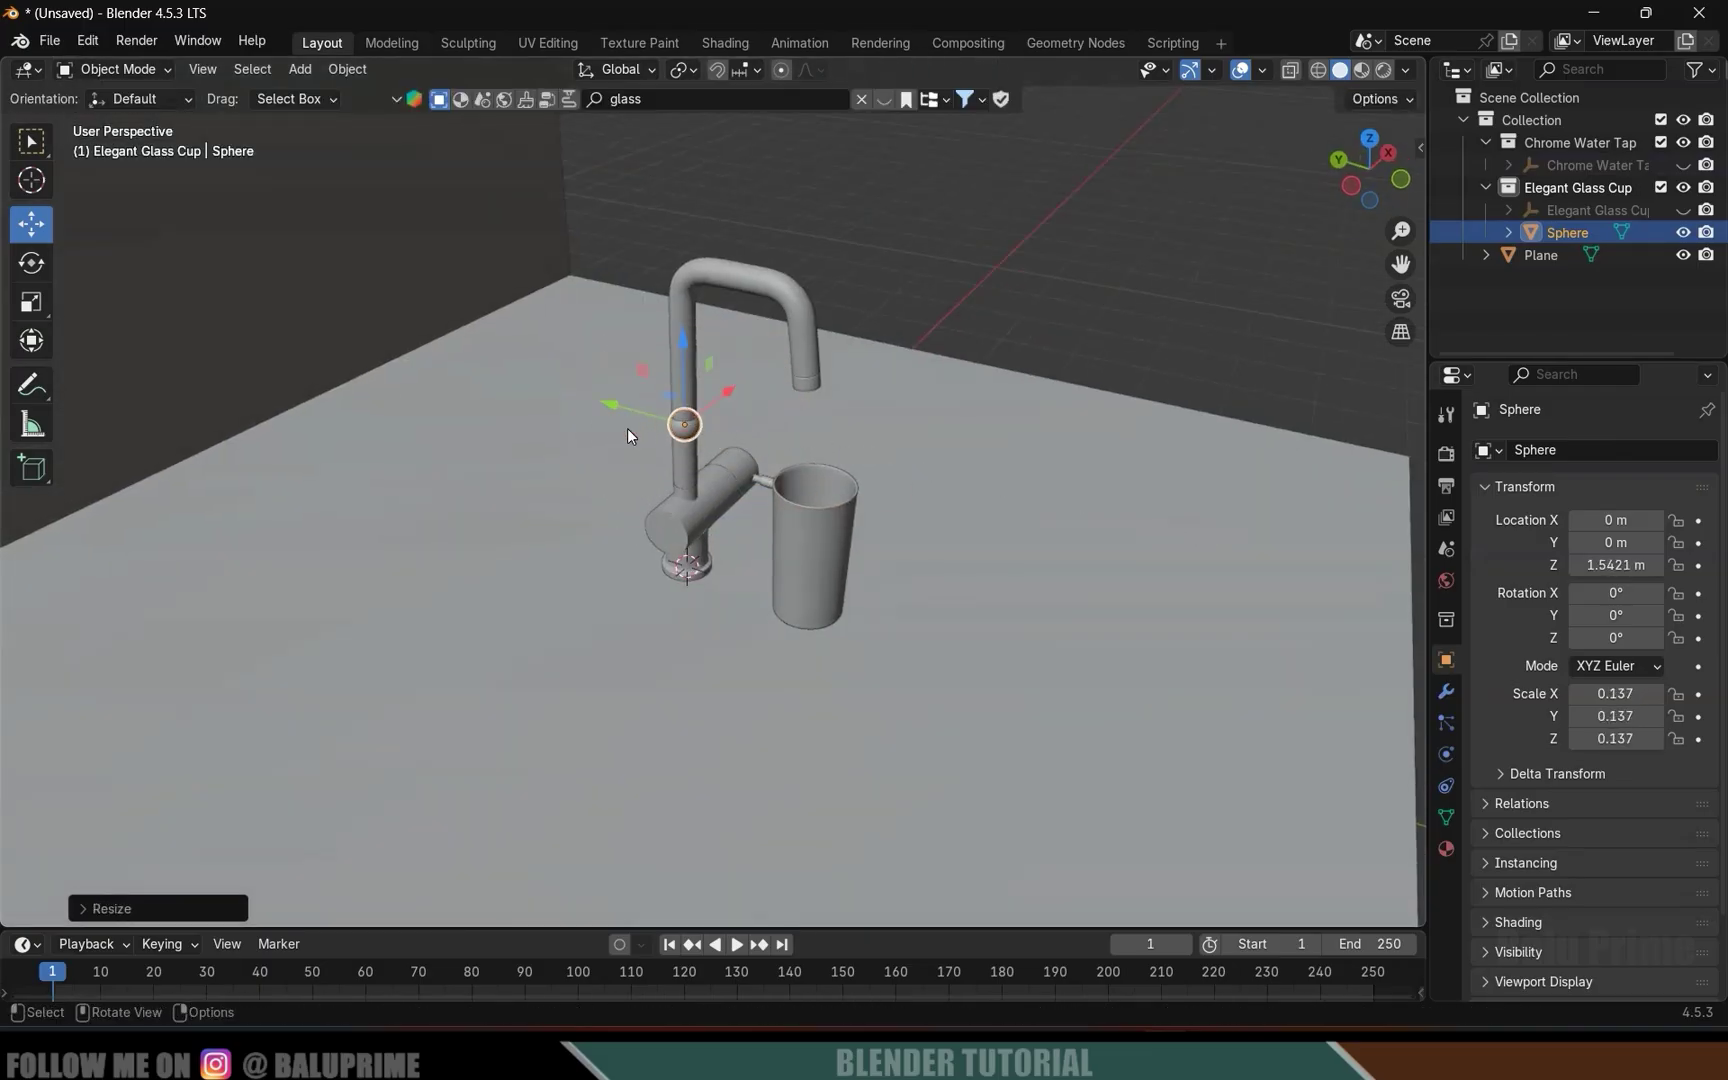
Move the sphere along Y and up toward the spout, shrinking it further.
key("g")
key("y")
left_click(855, 404)
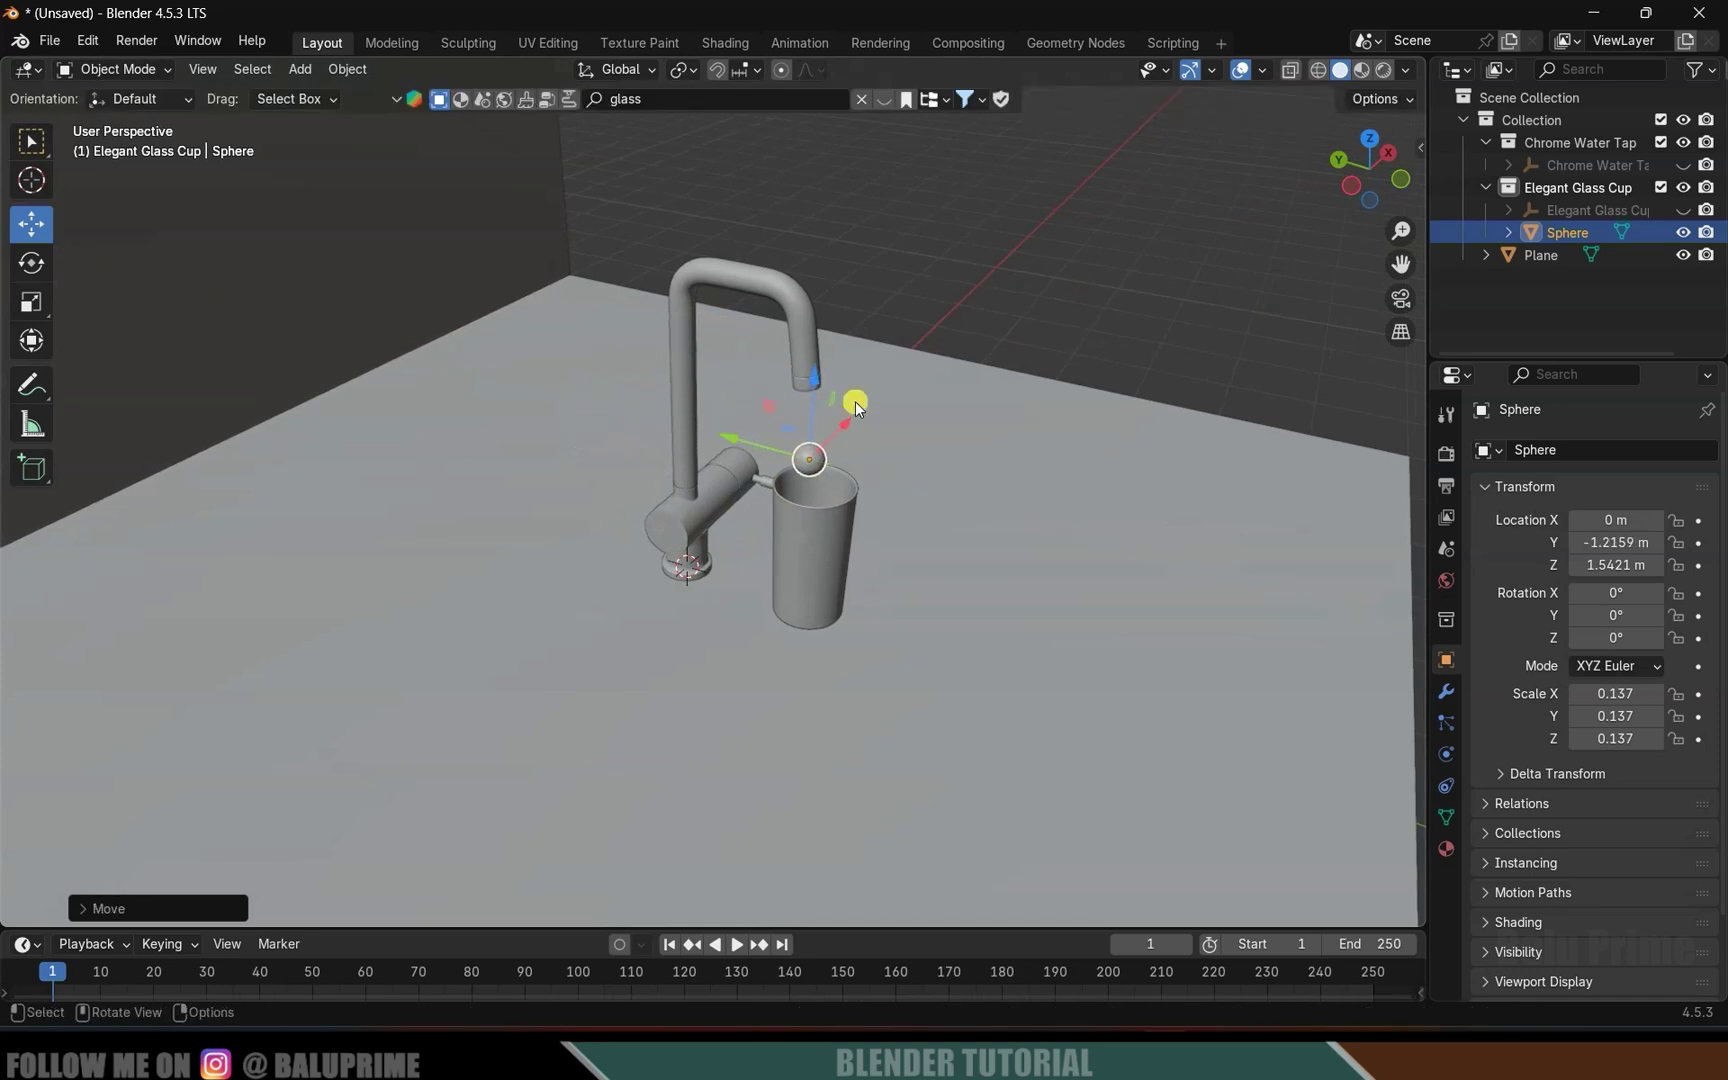
left_click_drag(814, 378, 820, 308)
scroll(921, 491, "up", 6)
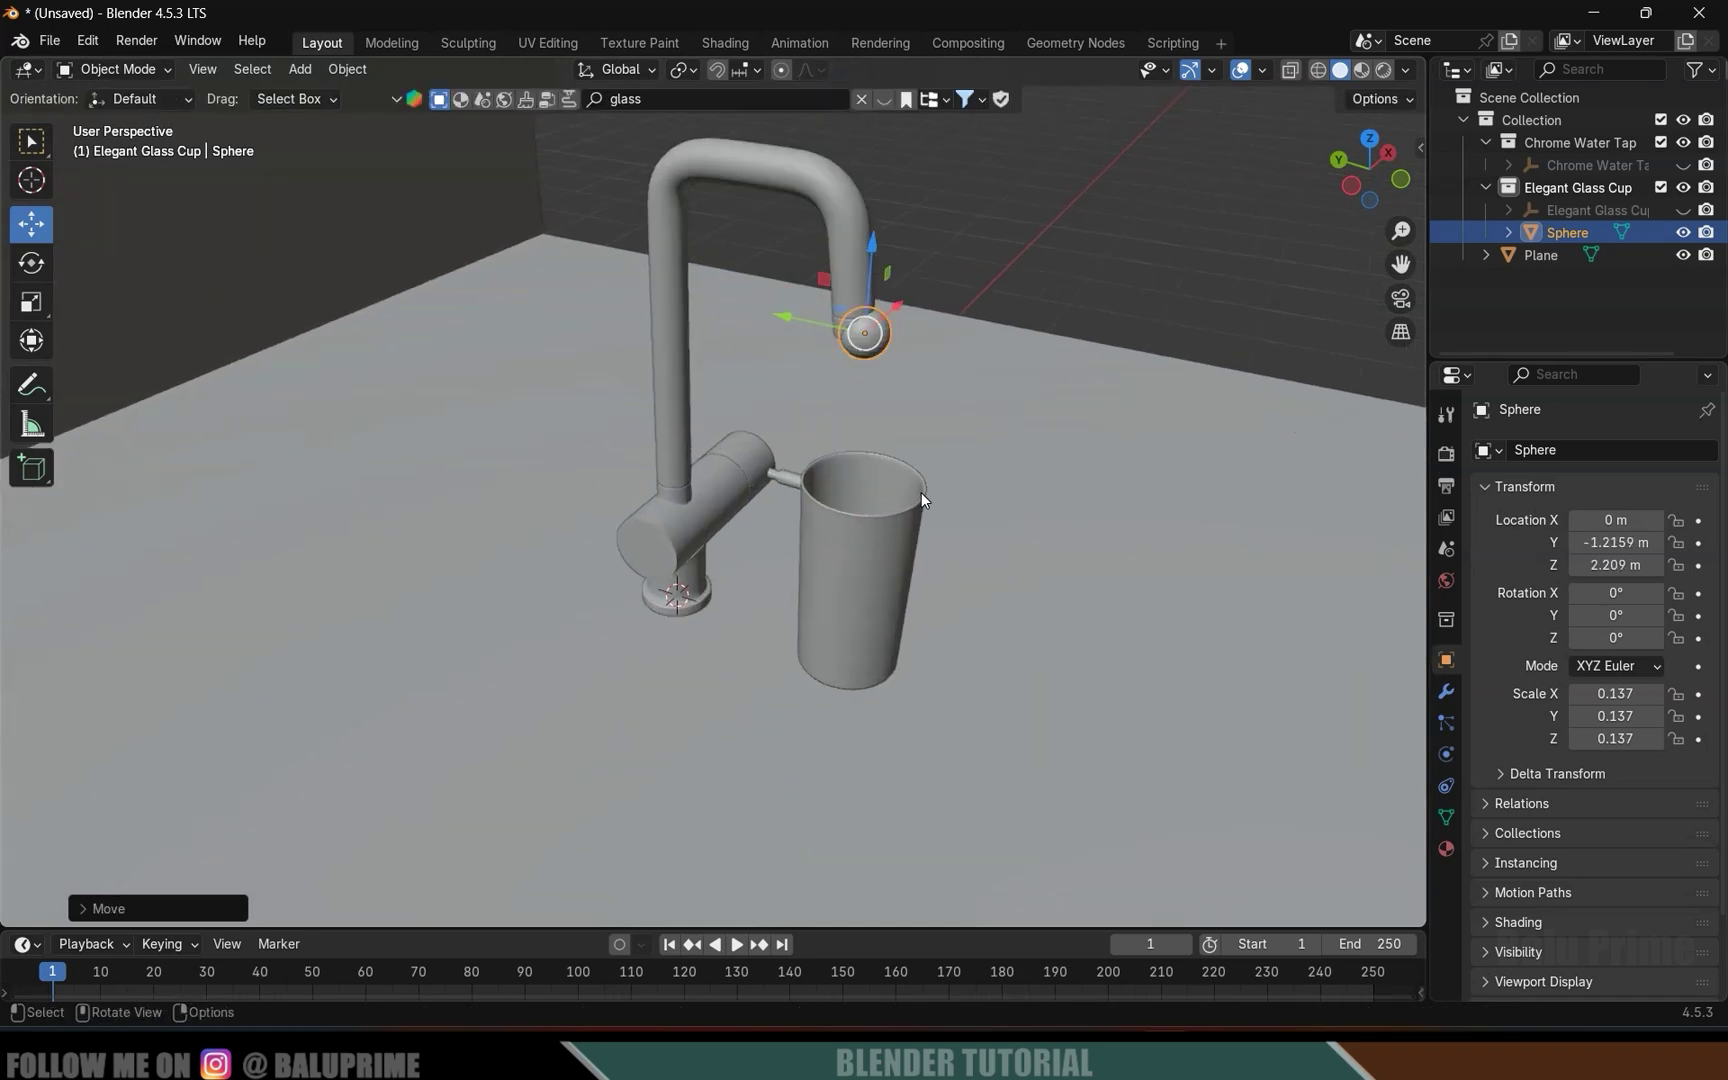
middle_click_drag(906, 576, 1152, 545)
key("s")
left_click(941, 433)
Fine-tune the sphere along Y and Z so it sits inside the spout opening at scale 0.083.
key("g")
key("y")
left_click(936, 345)
key("g")
key("z")
left_click(1017, 437)
middle_click_drag(1017, 437, 697, 364)
key("g")
key("z")
left_click(794, 413)
middle_click_drag(794, 413, 877, 567)
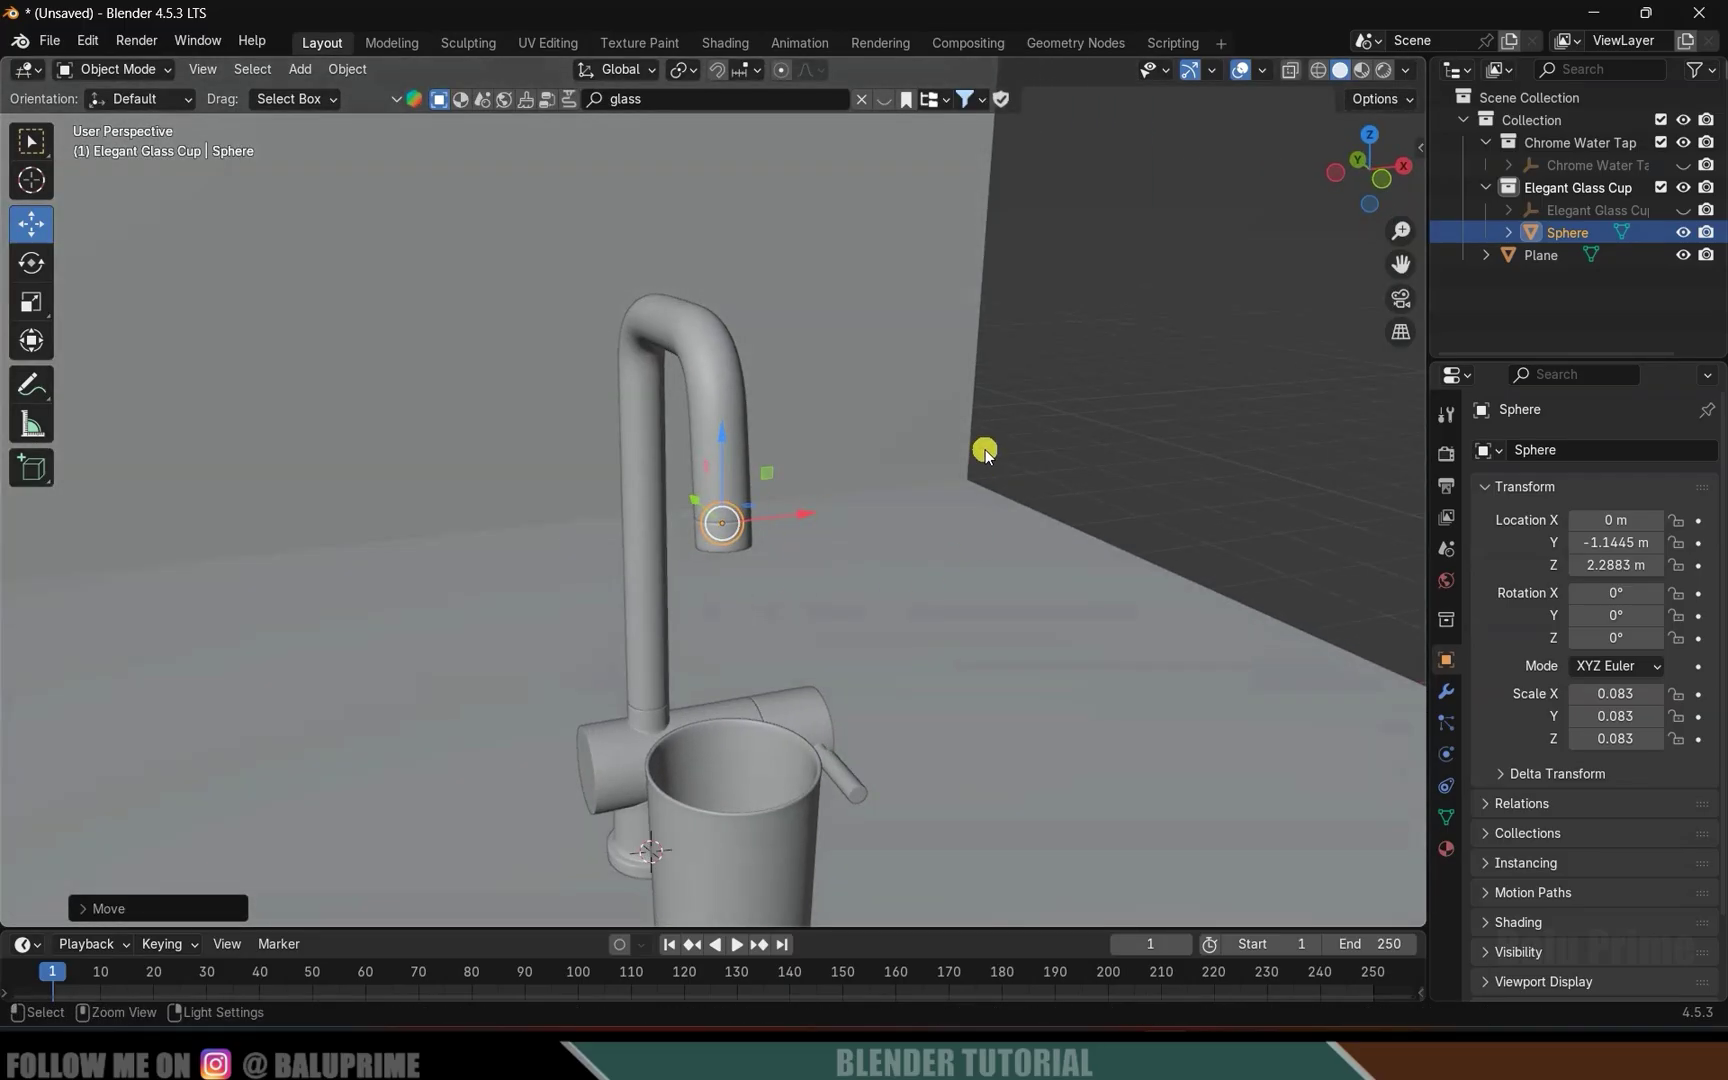
Apply the sphere's scale via Object > Apply > Scale.
left_click(350, 72)
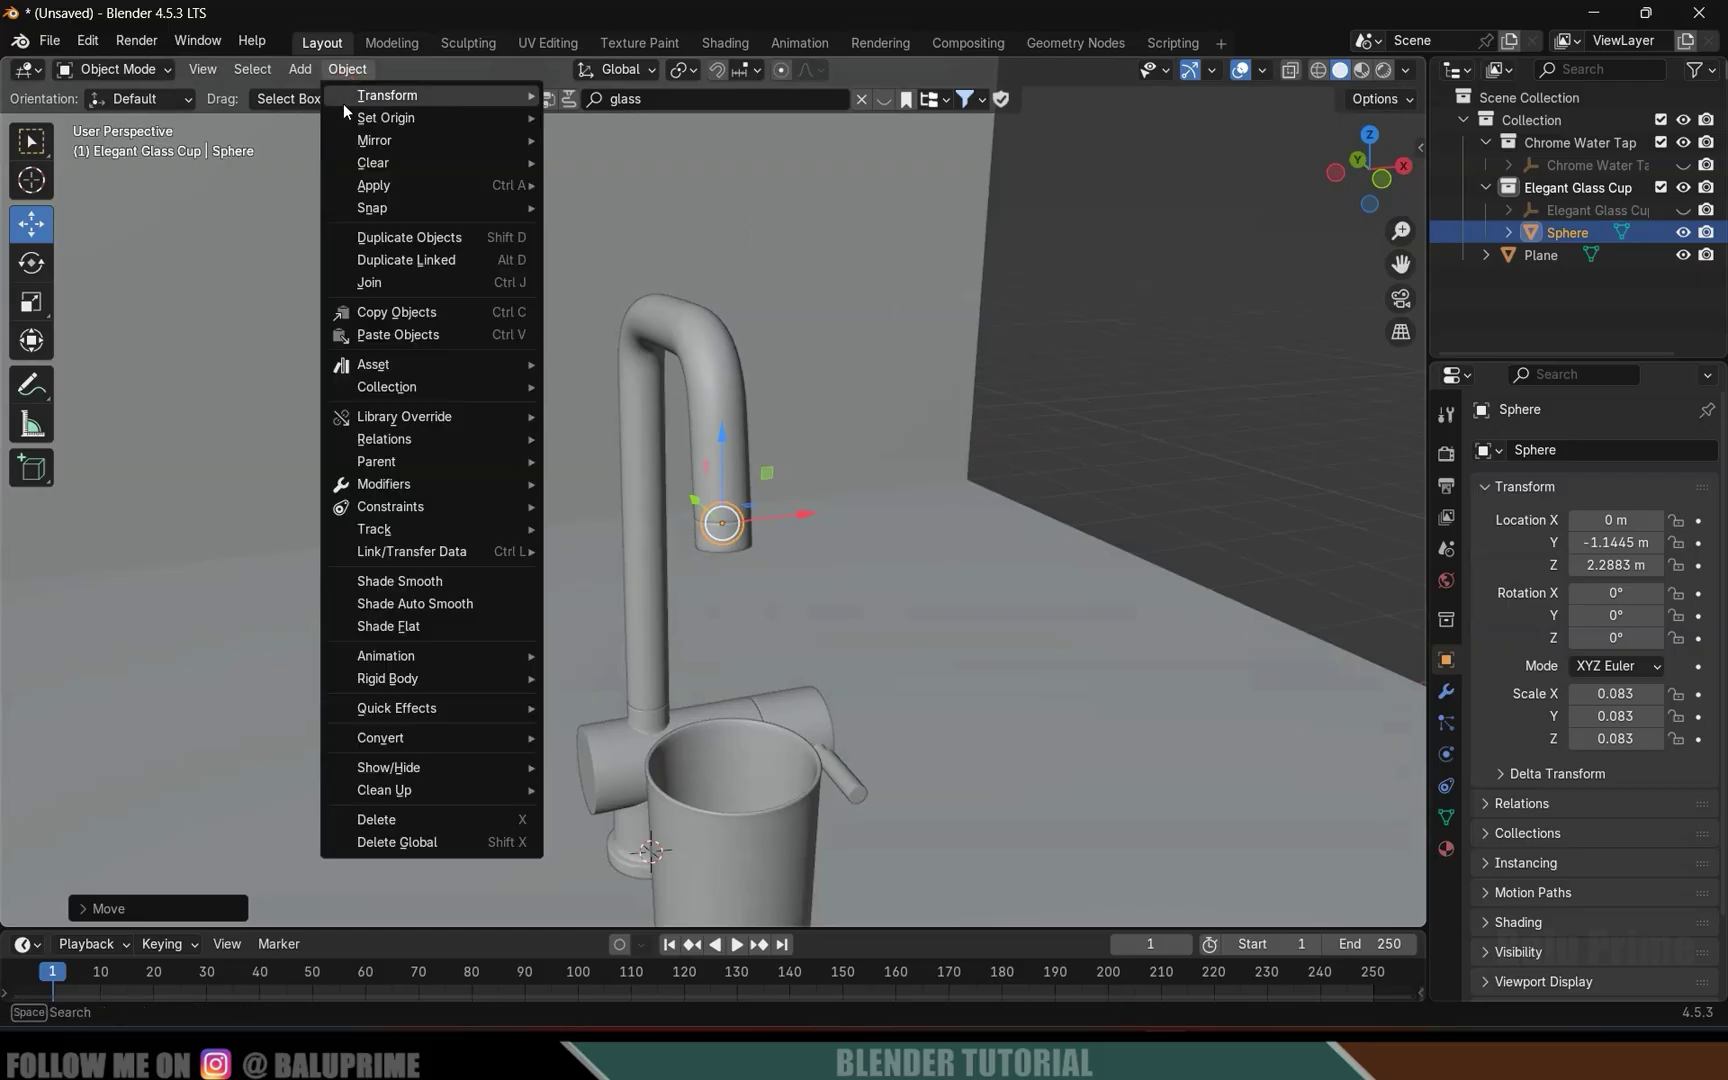
mouse_move(397, 184)
left_click(626, 229)
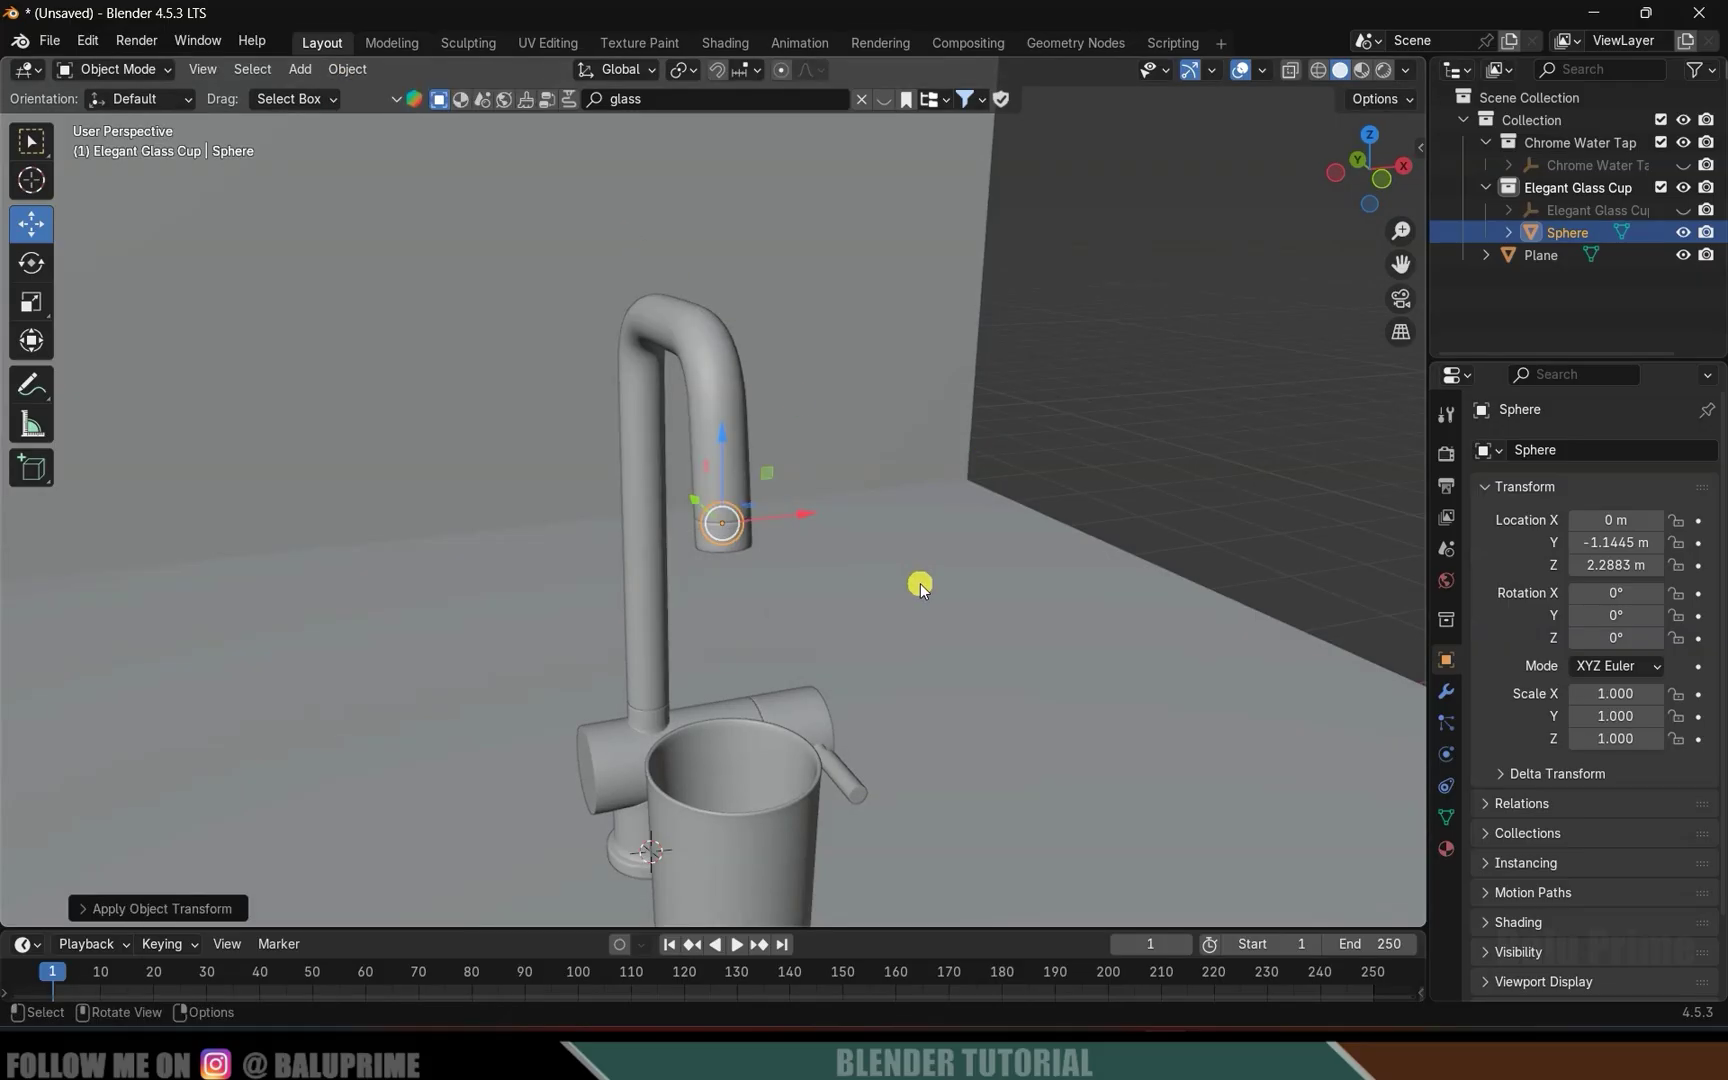
middle_click_drag(919, 583, 693, 540)
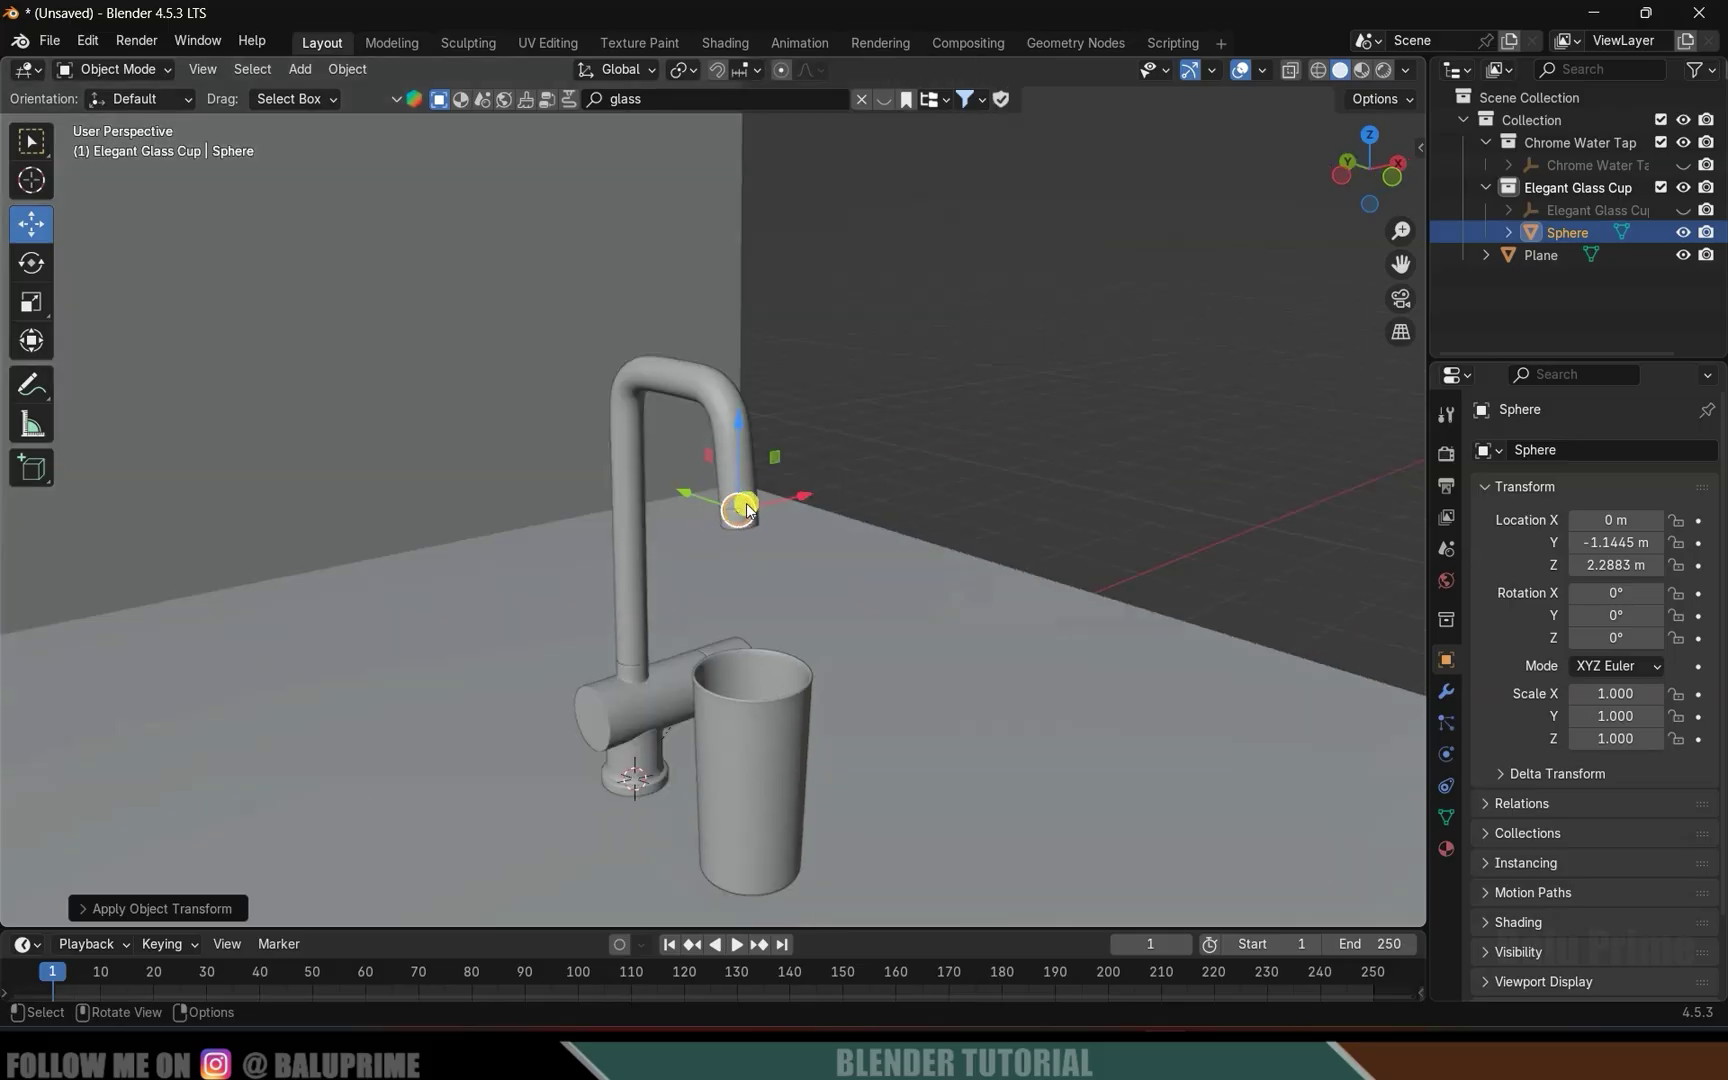
Run Quick Effects > Quick Liquid on the sphere to create a Liquid Domain.
left_click(336, 72)
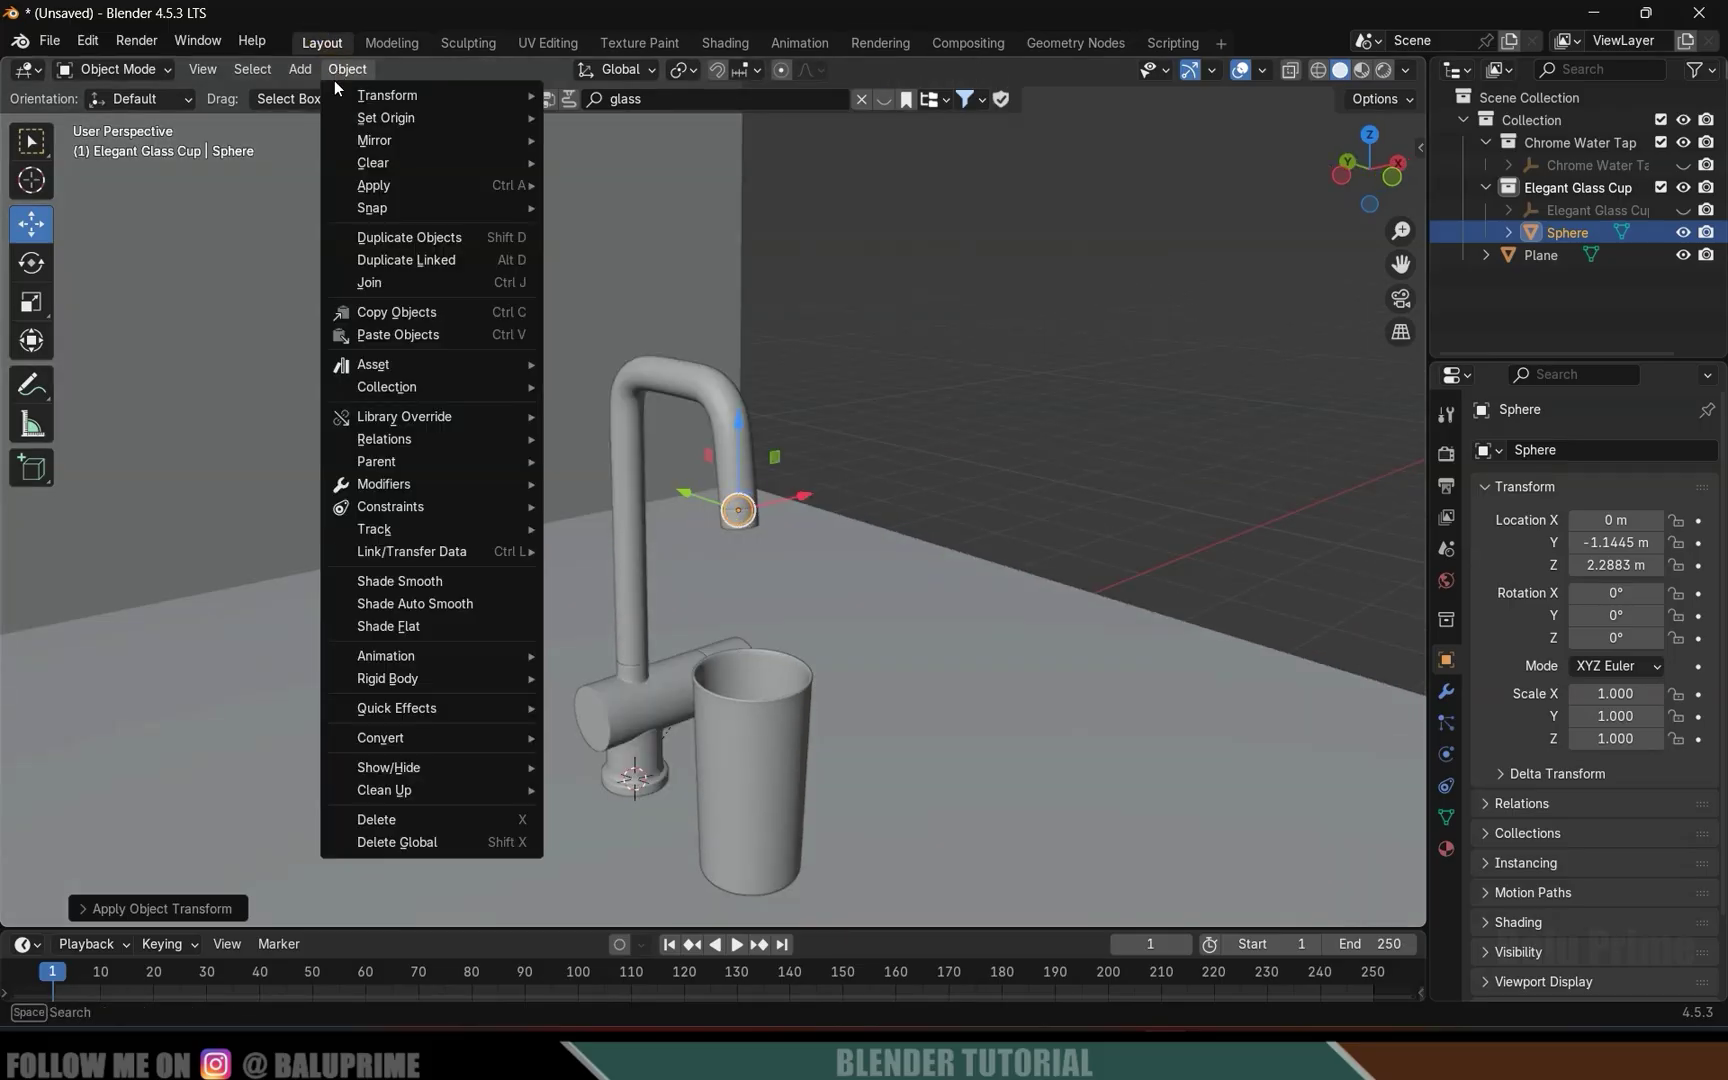
mouse_move(414, 711)
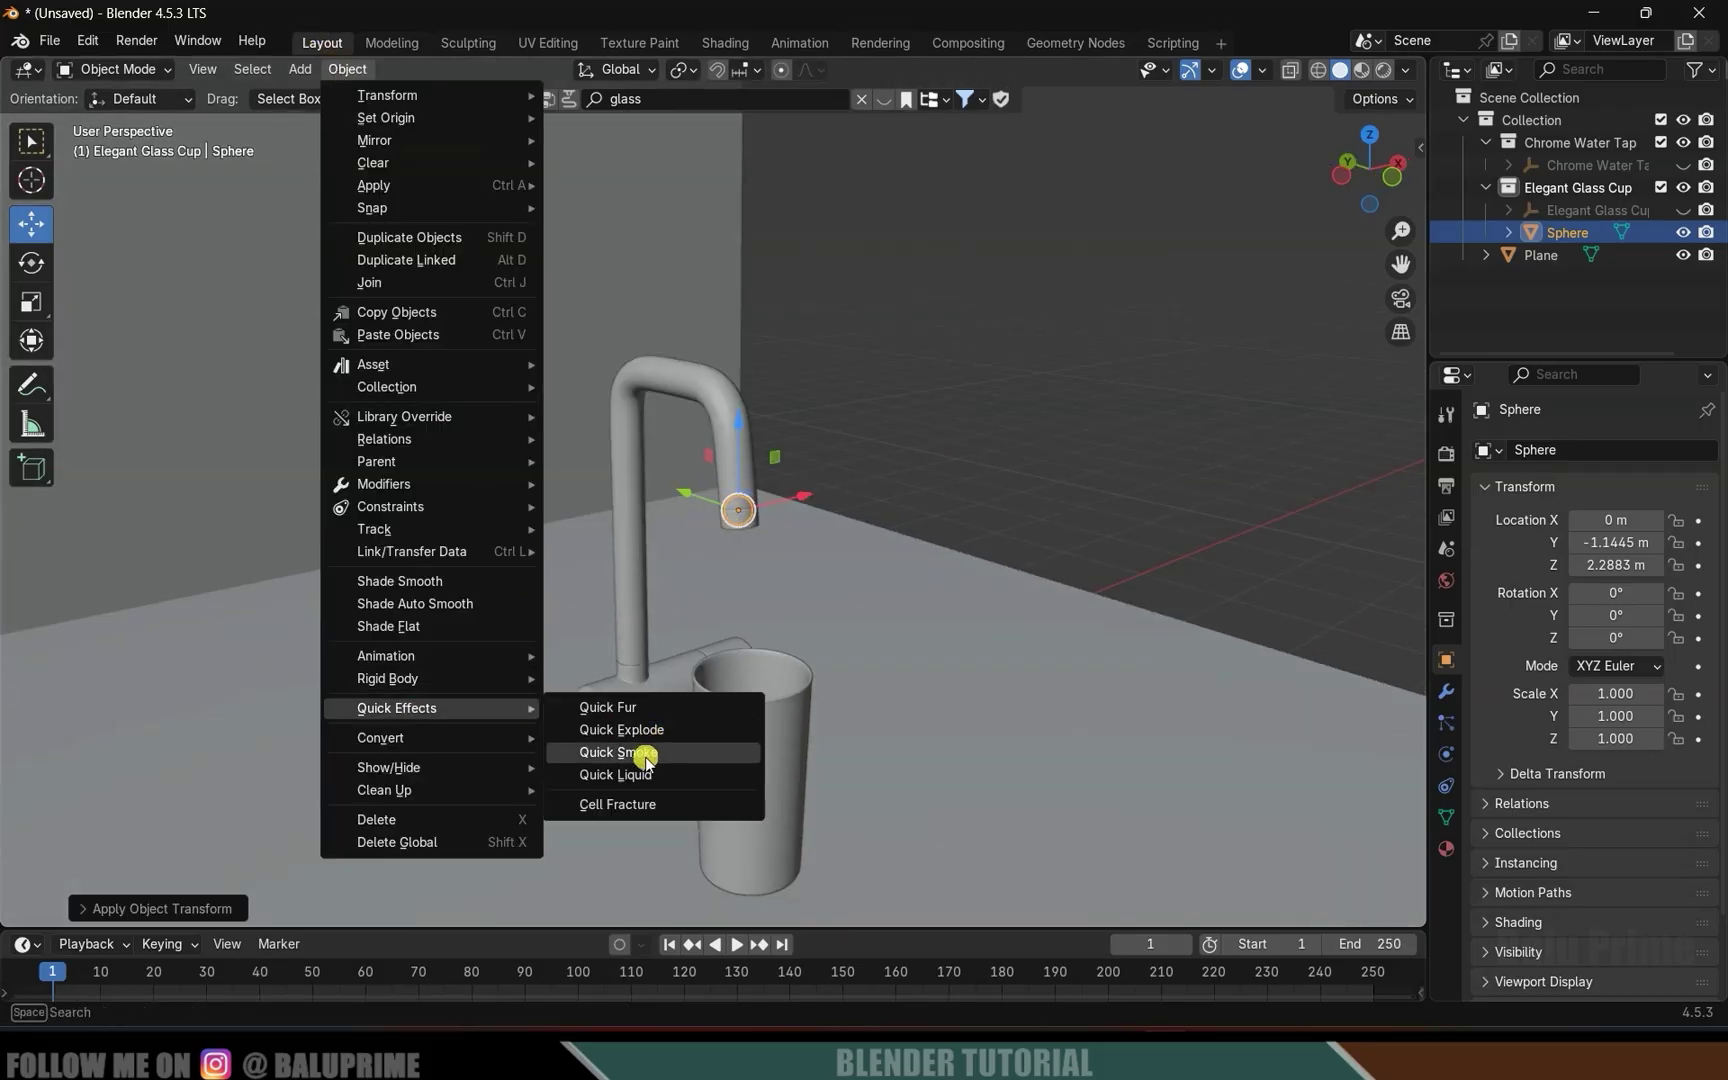
left_click(606, 781)
middle_click_drag(603, 776, 687, 527)
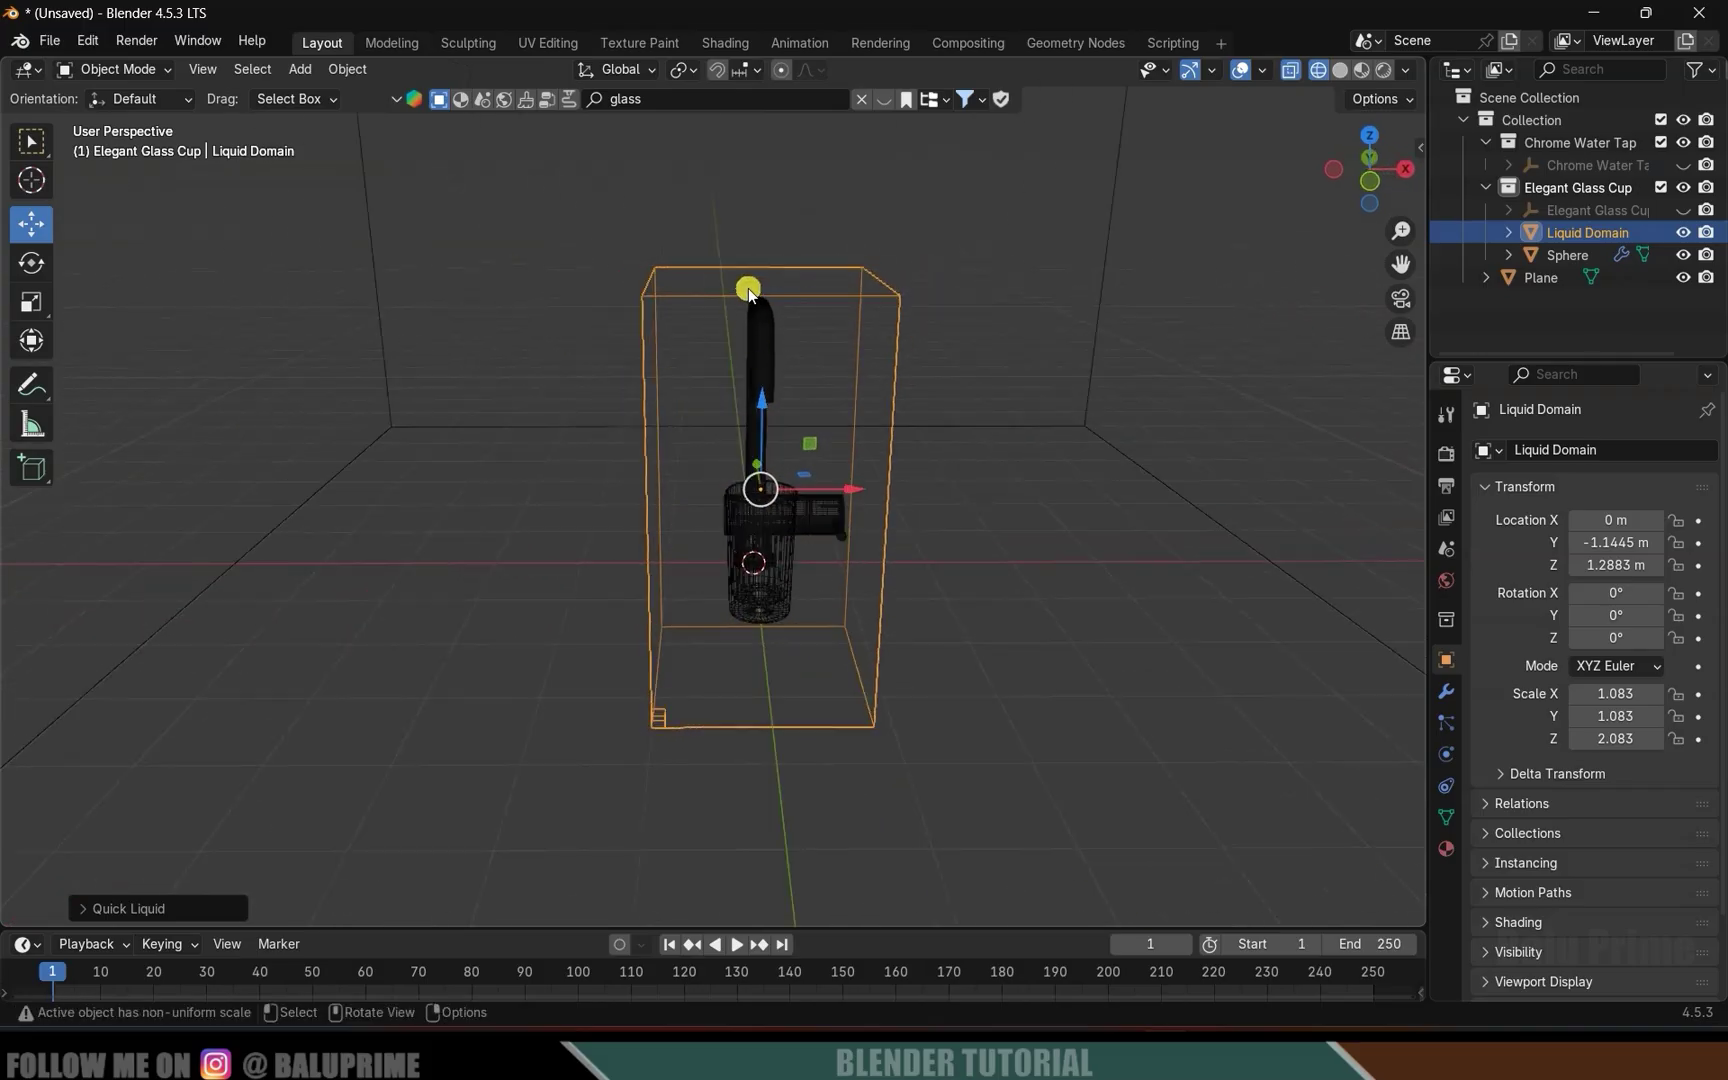
Raise the Liquid Domain box along Z so it encloses the tap, checking from the front view.
middle_click_drag(865, 338, 775, 410)
left_click_drag(775, 410, 800, 255)
key("KP_1")
scroll(815, 312, "up", 3)
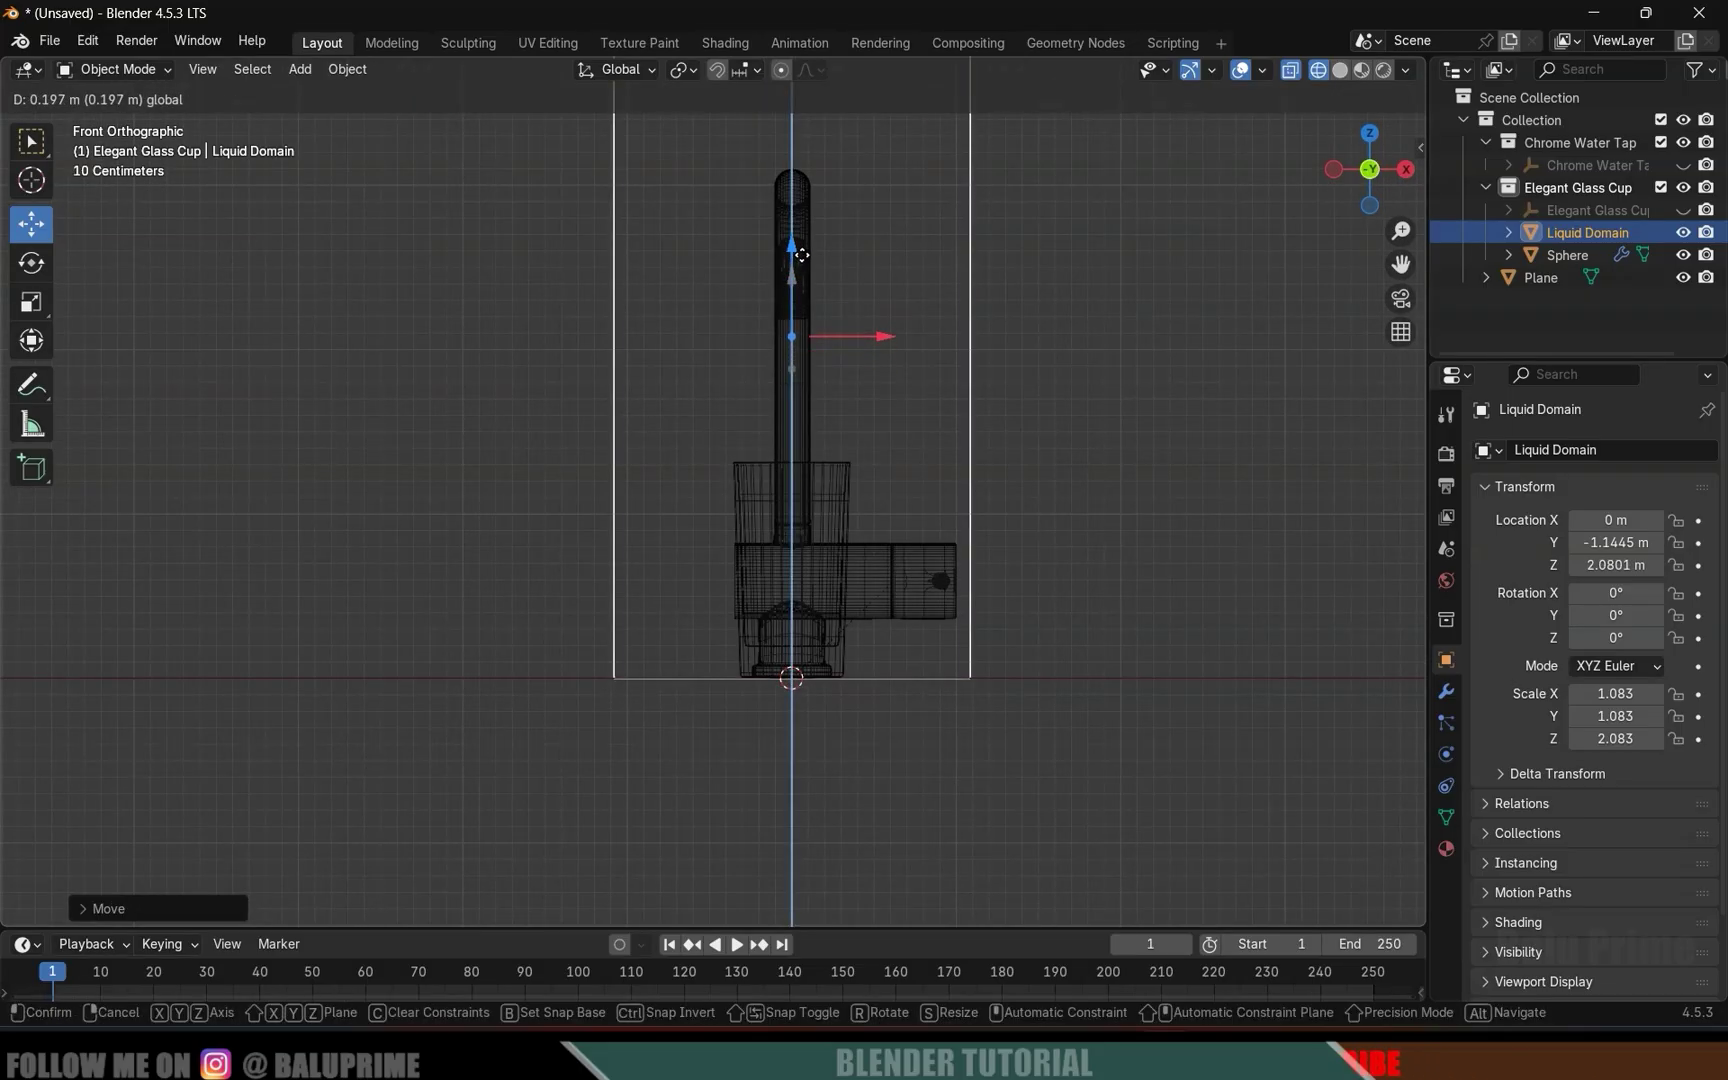
left_click_drag(800, 255, 801, 255)
middle_click_drag(801, 255, 1004, 475)
Set the Liquid Domain's Resolution Divisions to 64 in the Physics properties.
key("space")
left_click(667, 945)
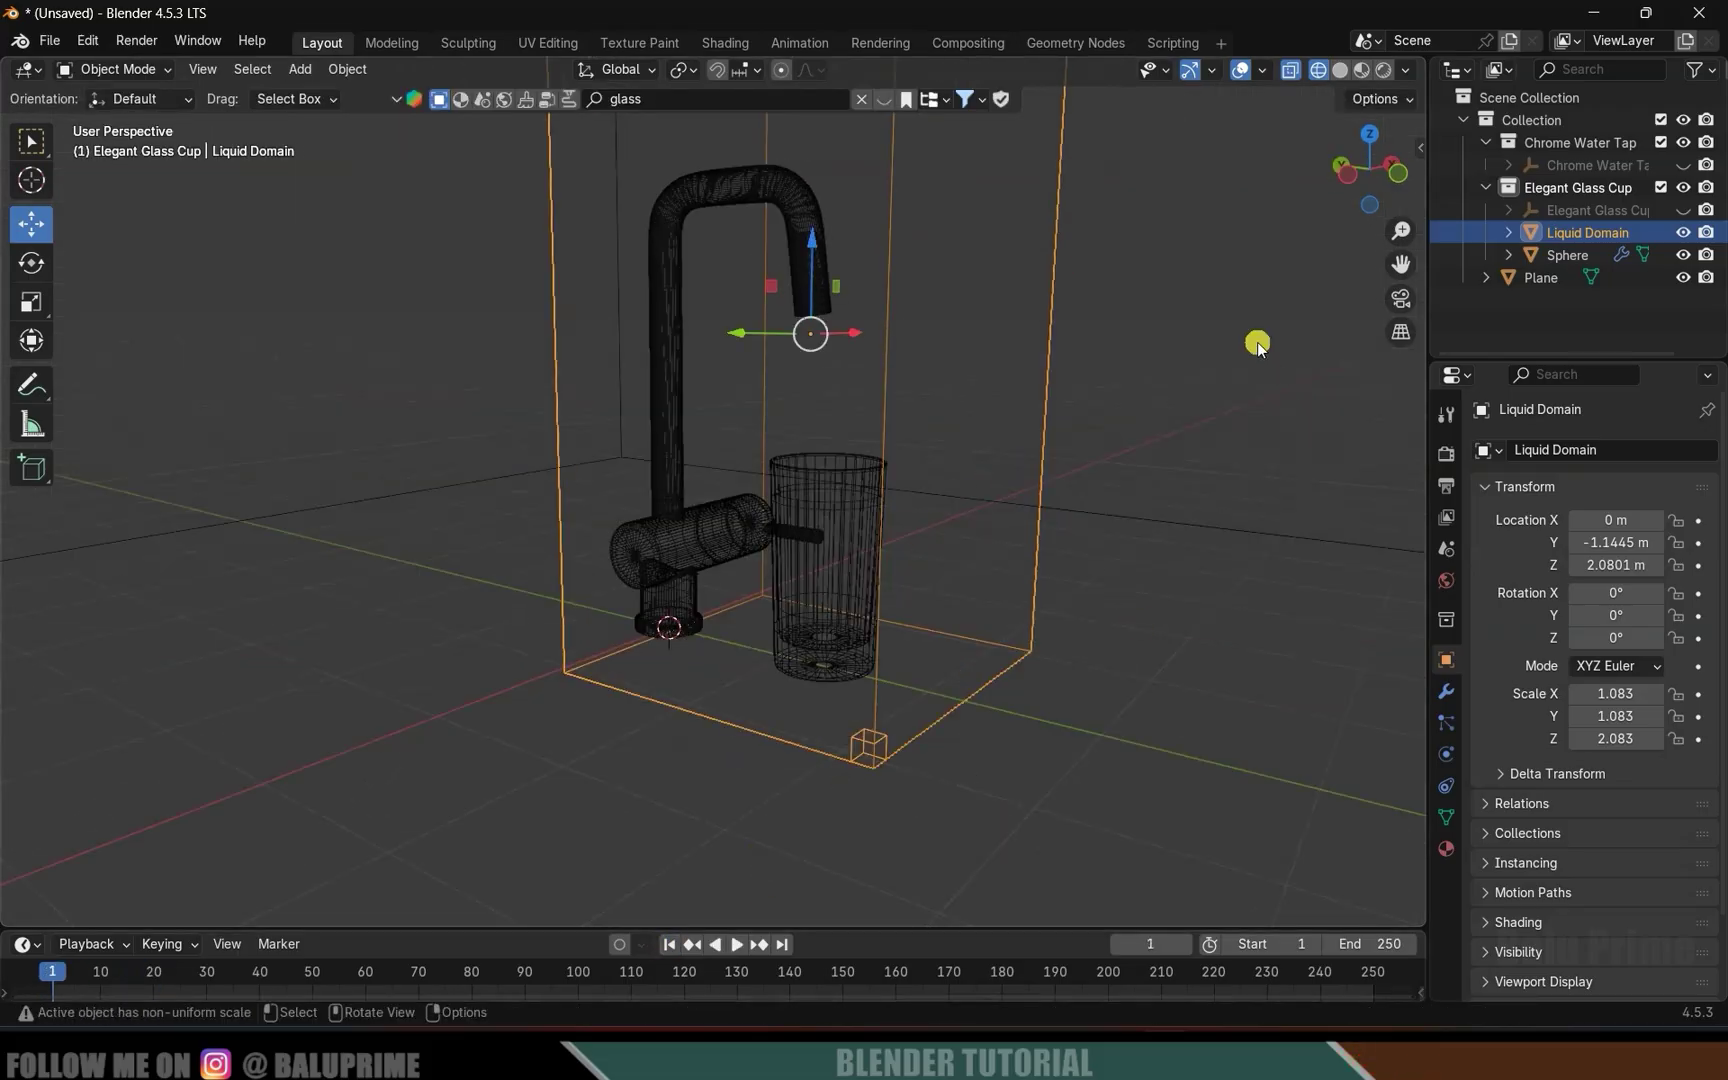
left_click(1093, 342)
key("ctrl+z")
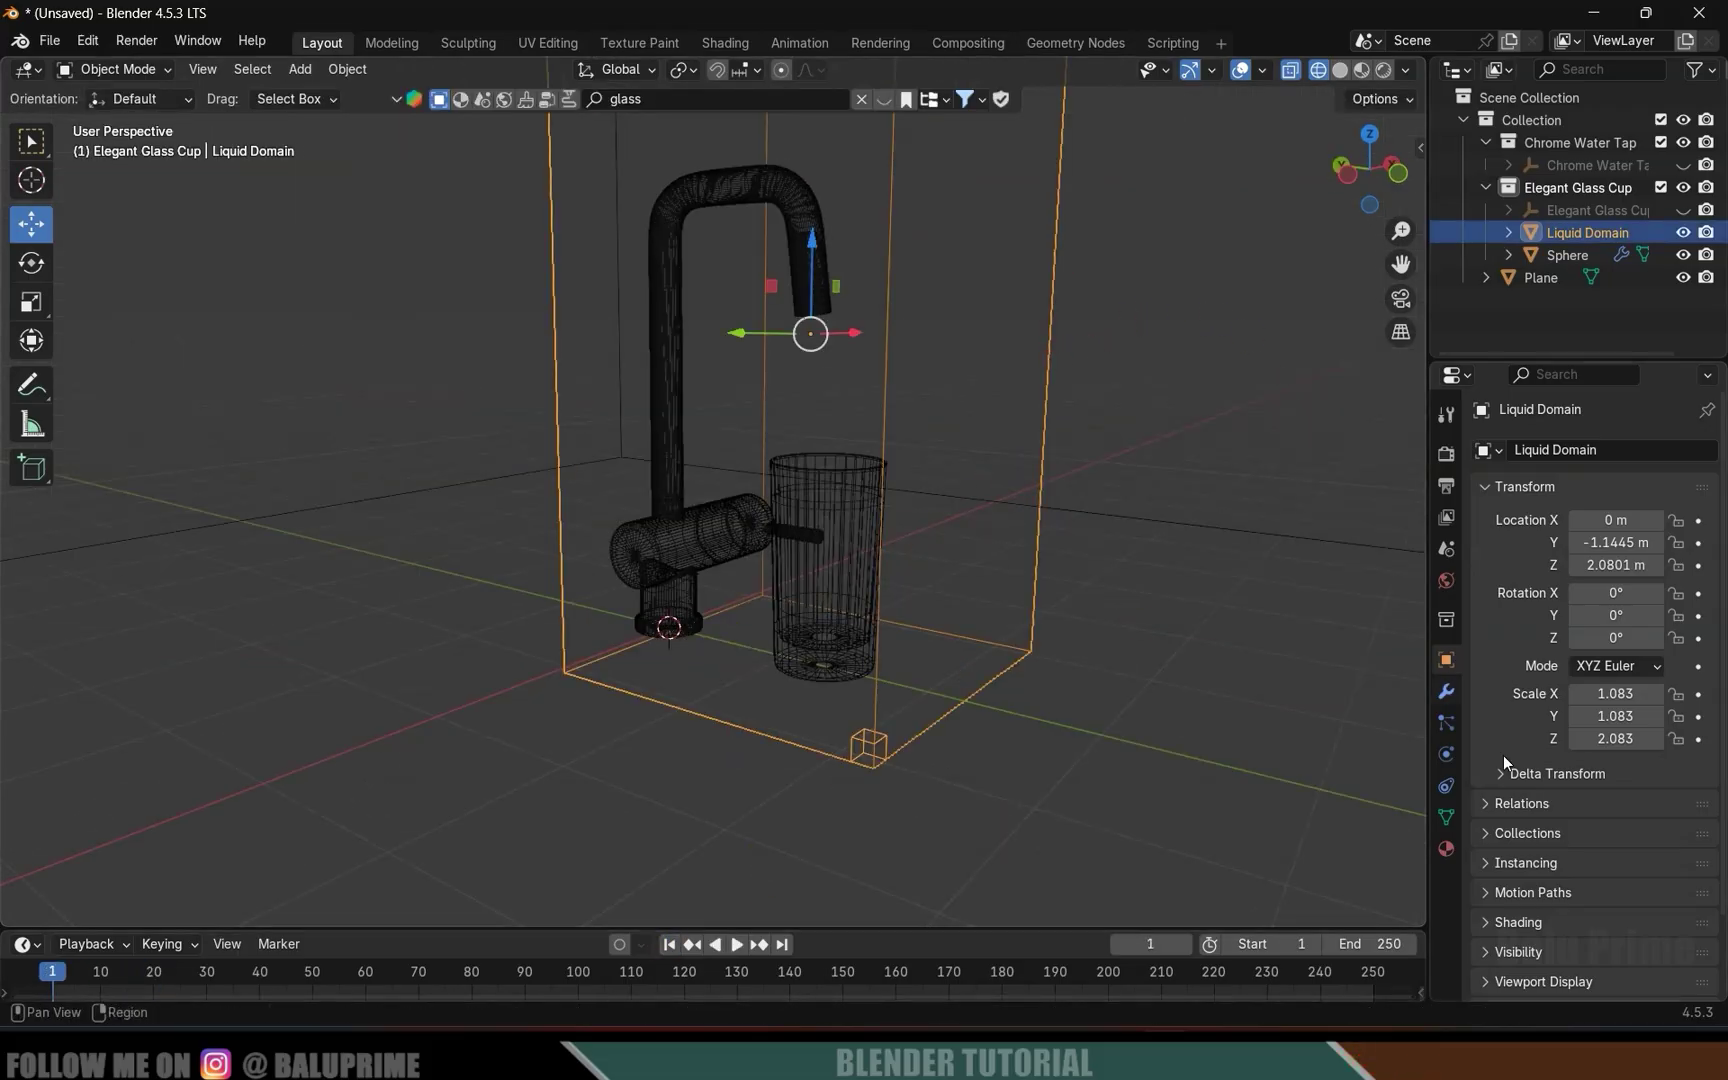
left_click(1448, 756)
scroll(1487, 690, "down", 3)
left_click(1648, 654)
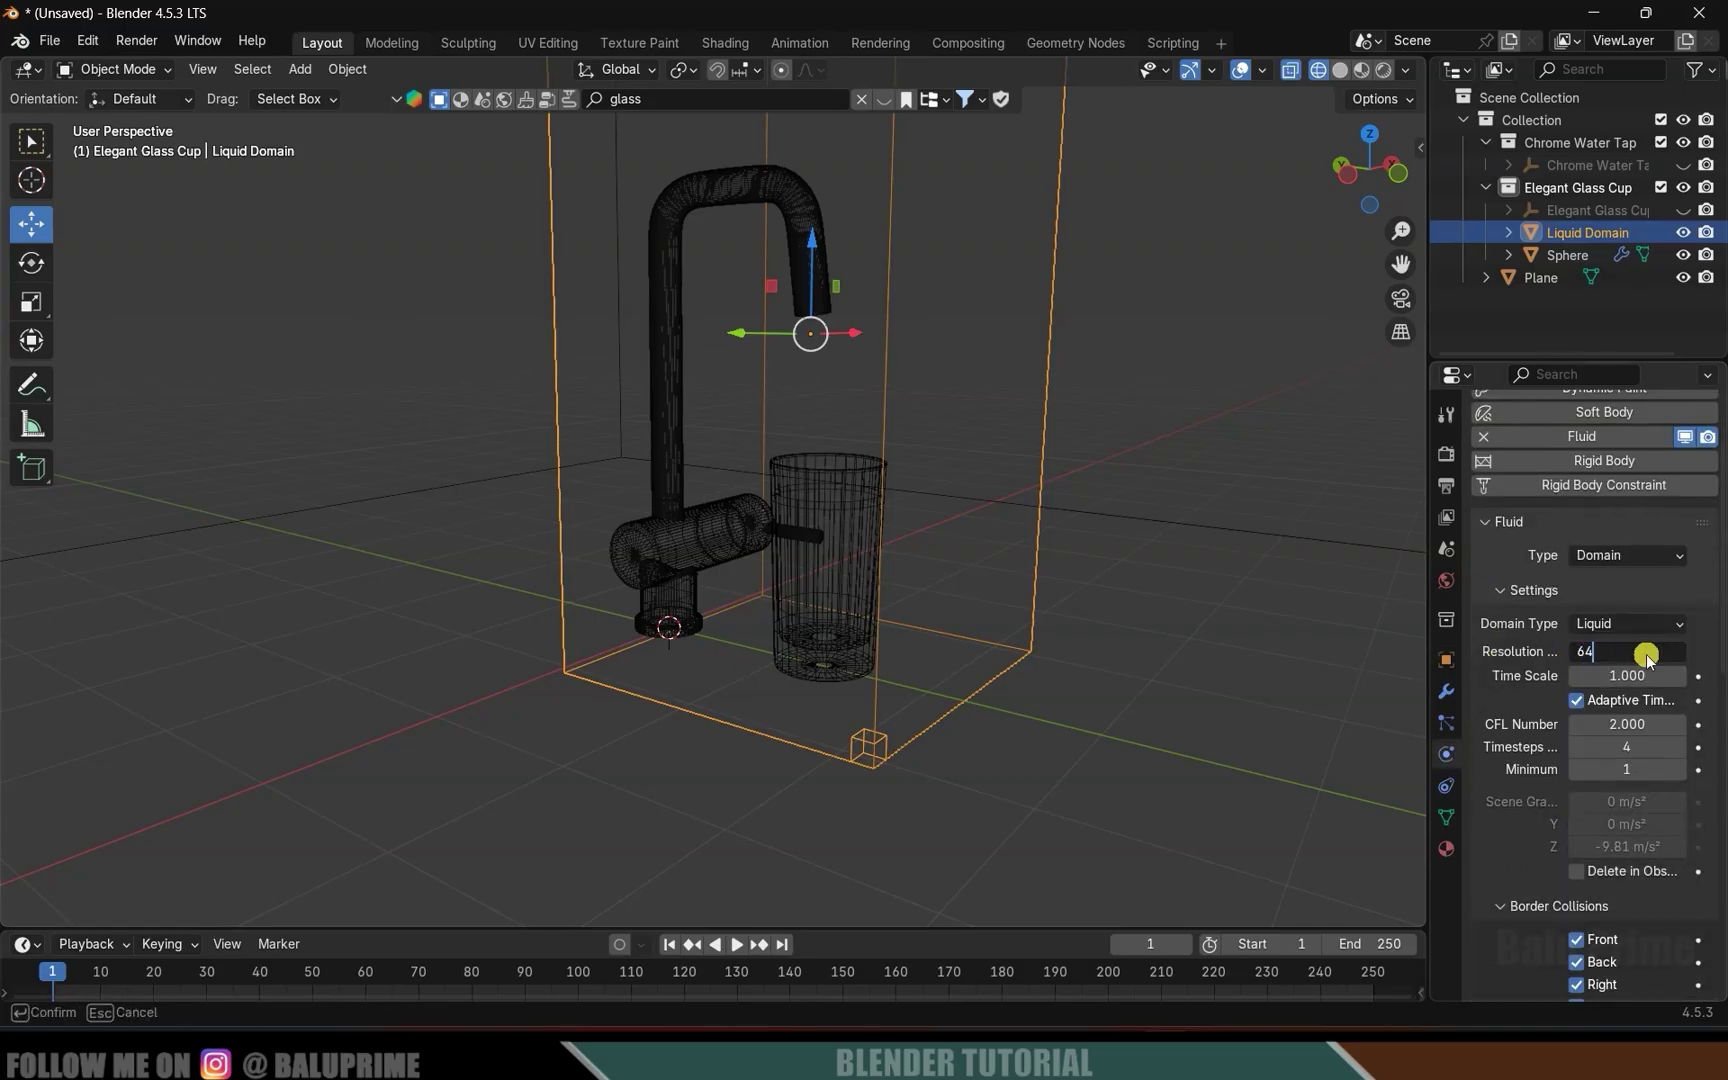
type("64")
key("Return")
Play the liquid simulation to frame 33 to preview the falling water.
key("space")
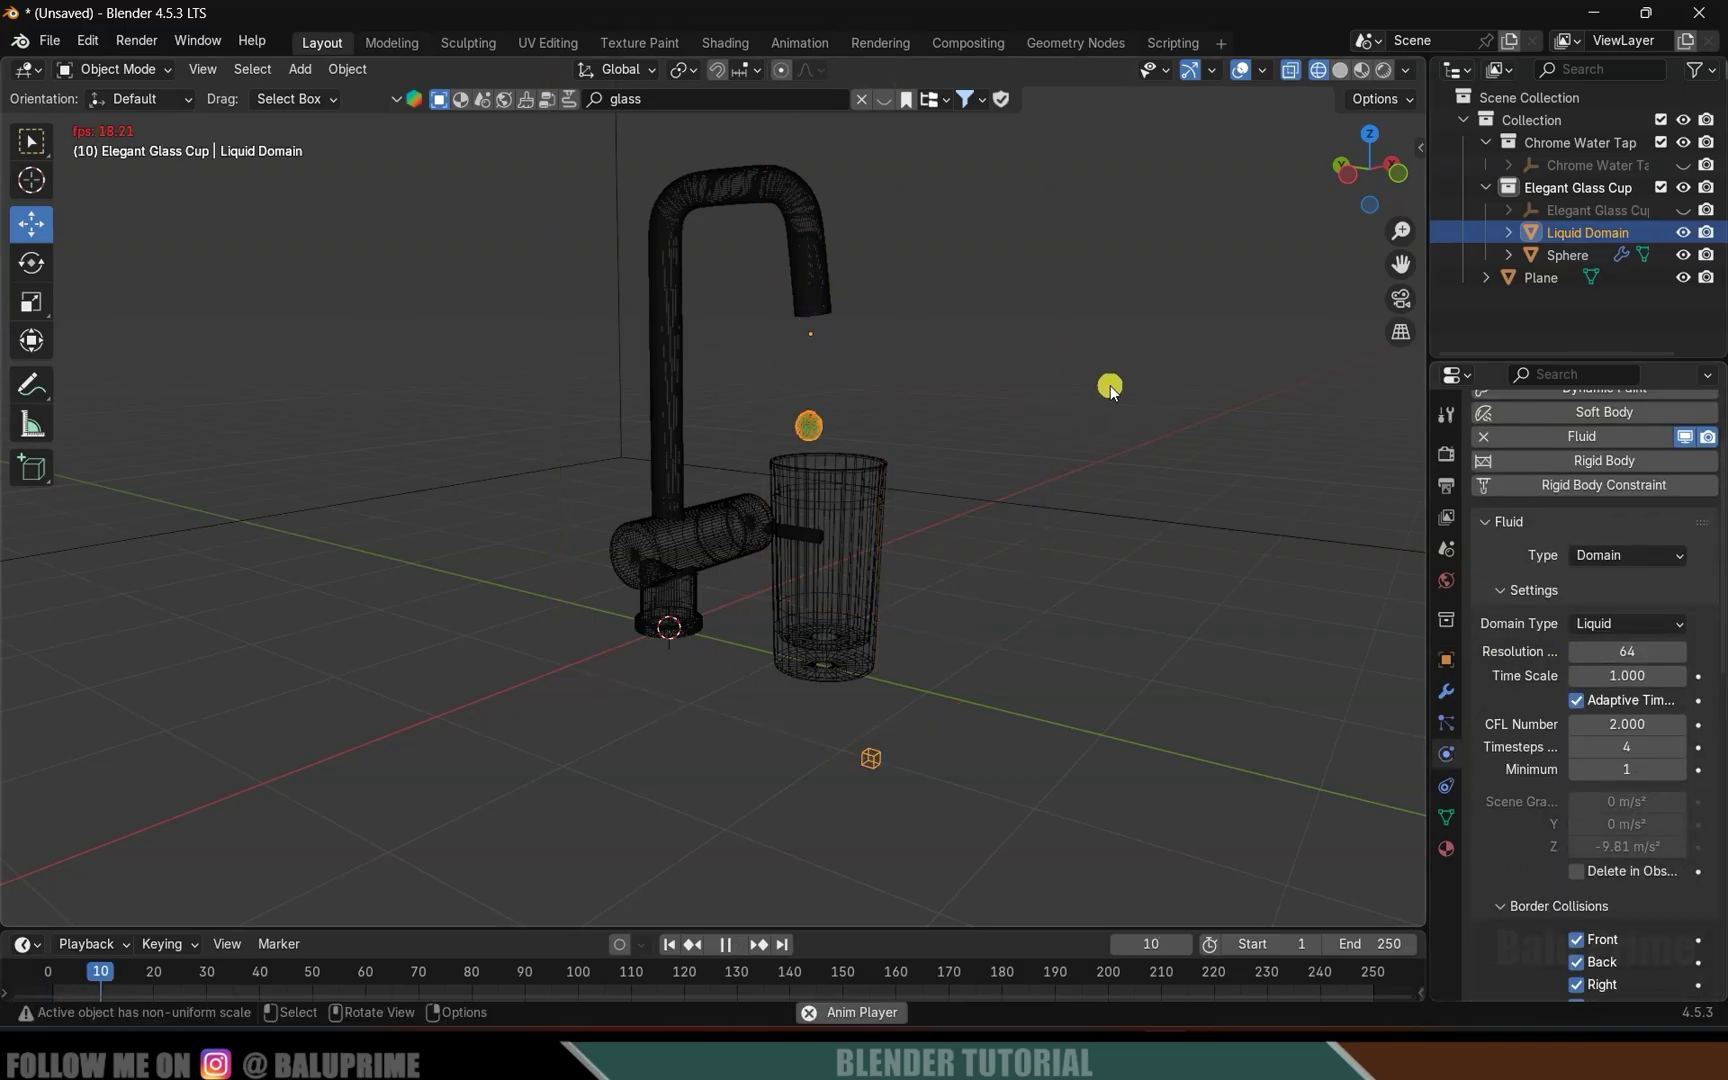
key("space")
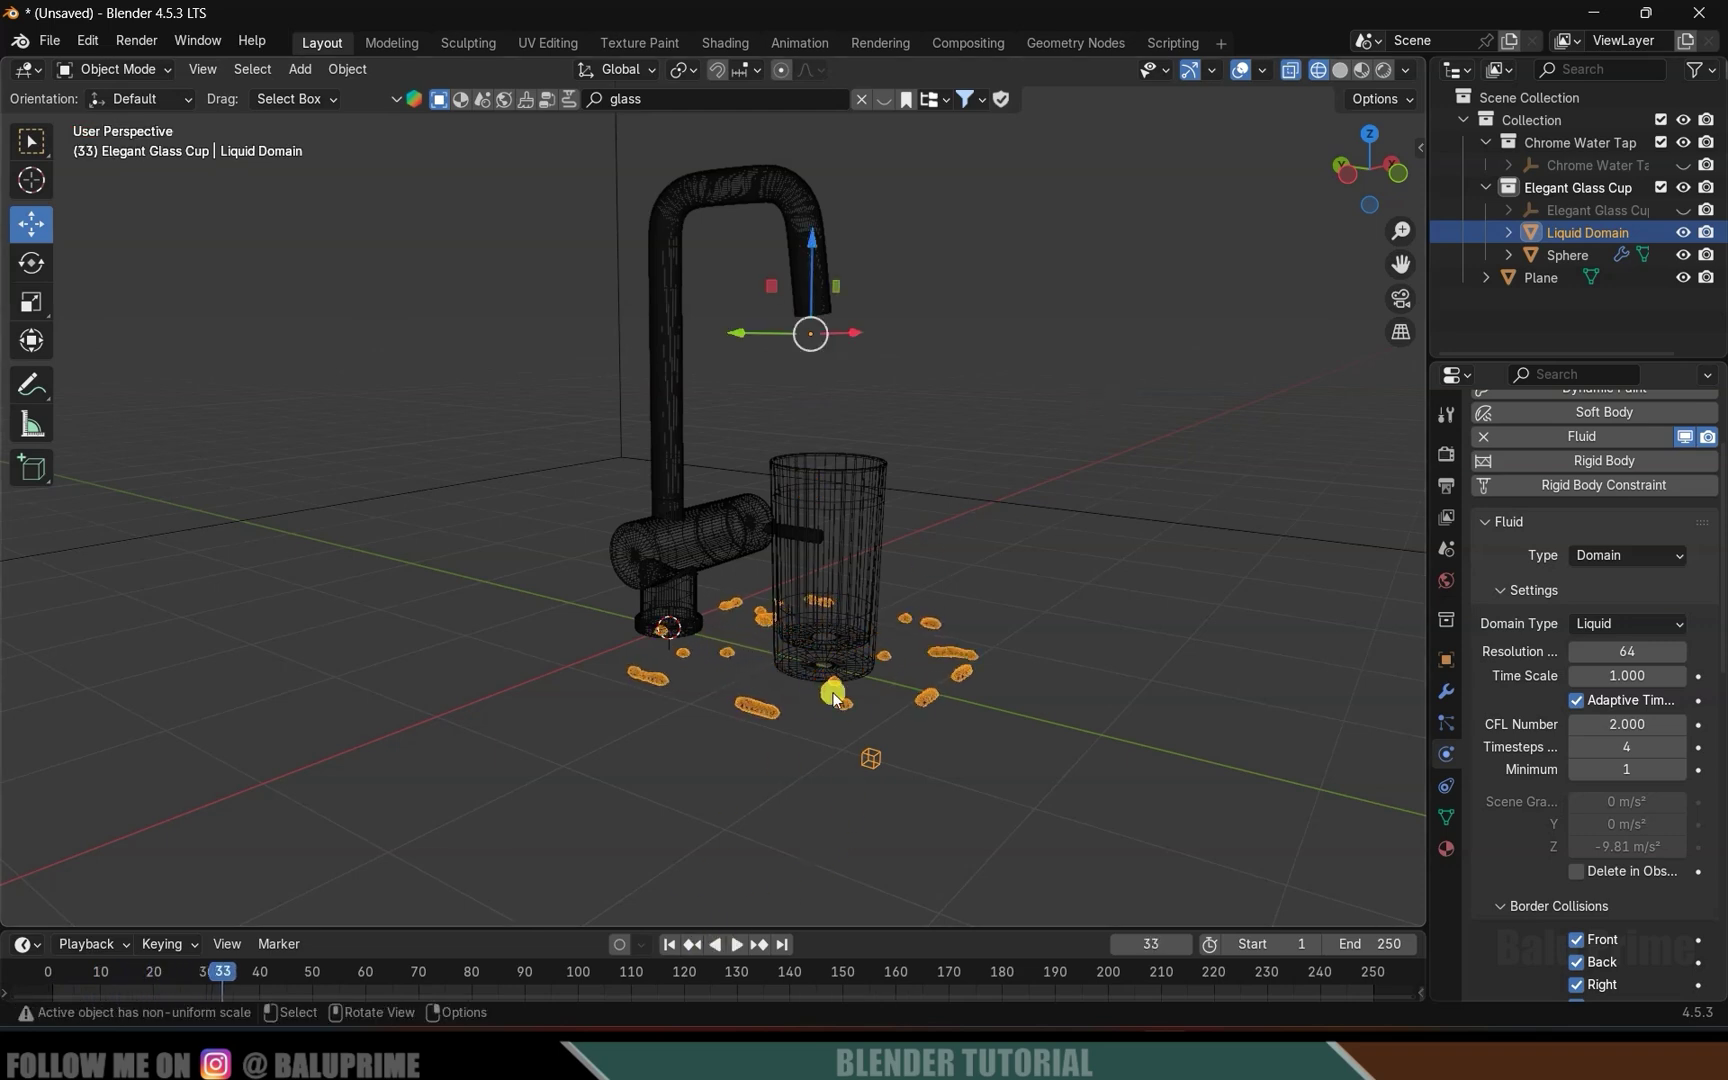
scroll(818, 698, "up", 2)
left_click(887, 537)
Give the glass Fluid physics of type Effector and preview the liquid to frame 46.
scroll(898, 565, "down", 2)
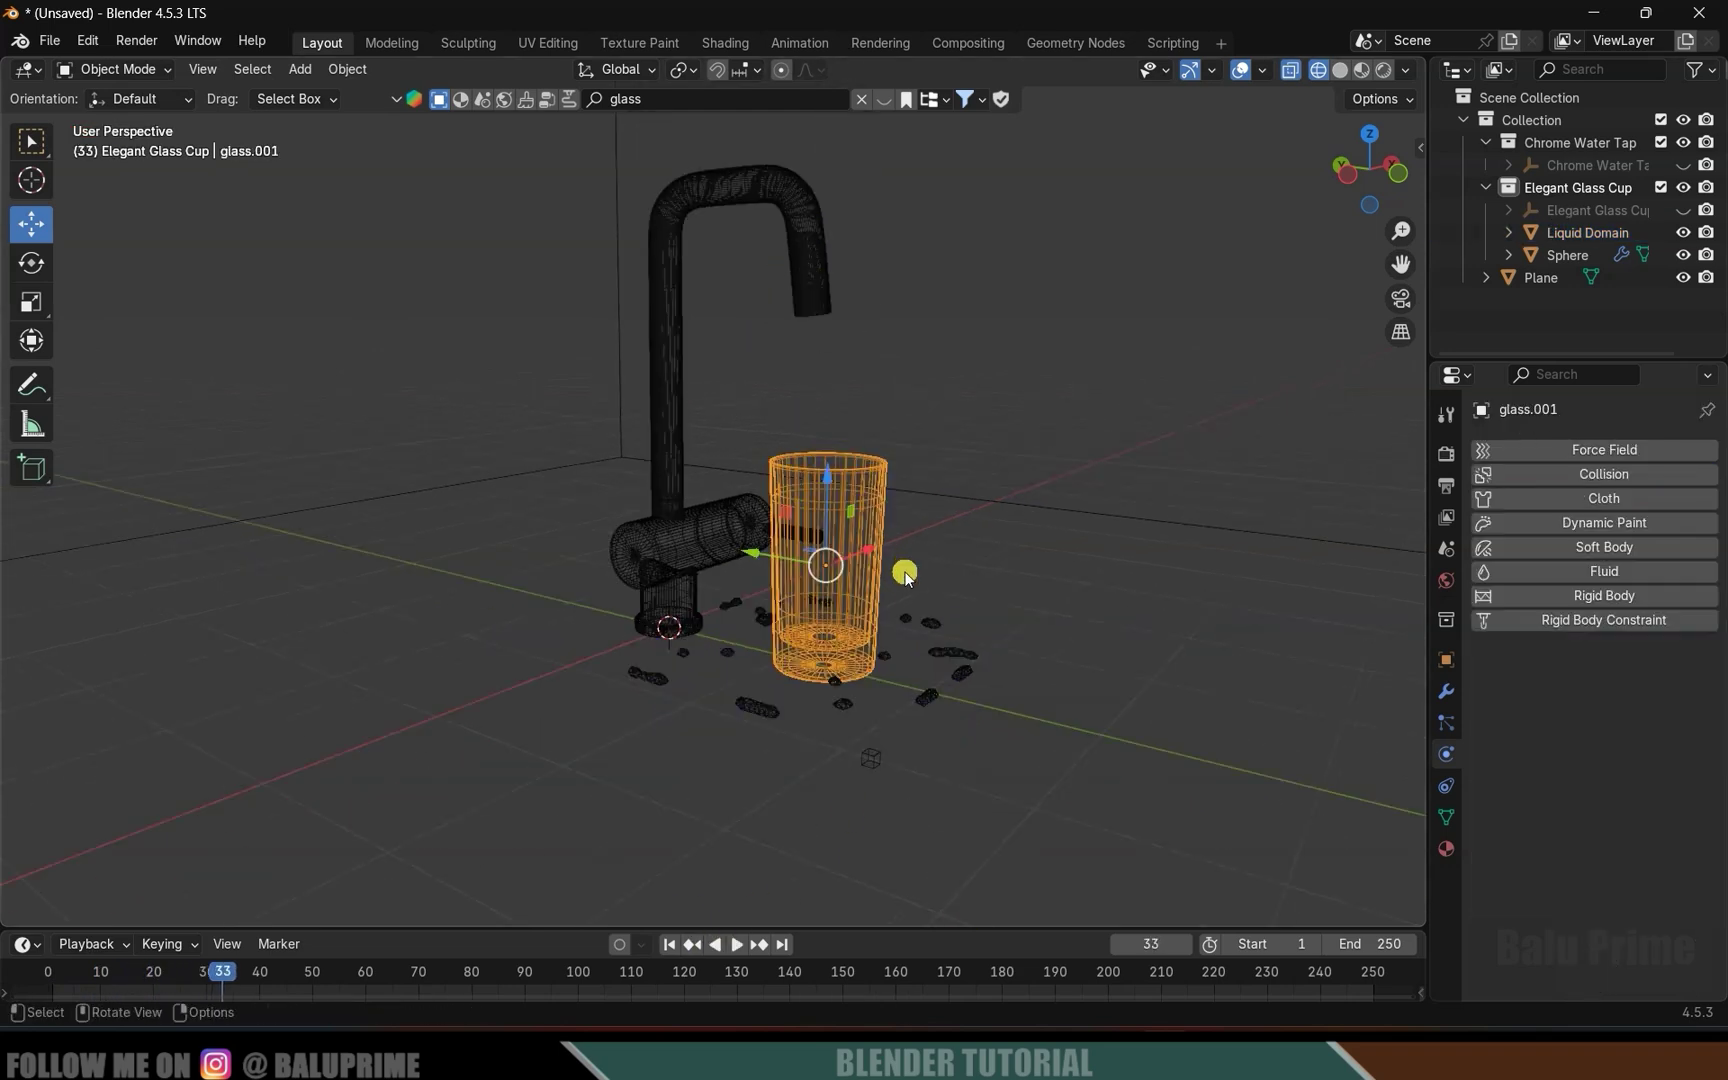
left_click(669, 946)
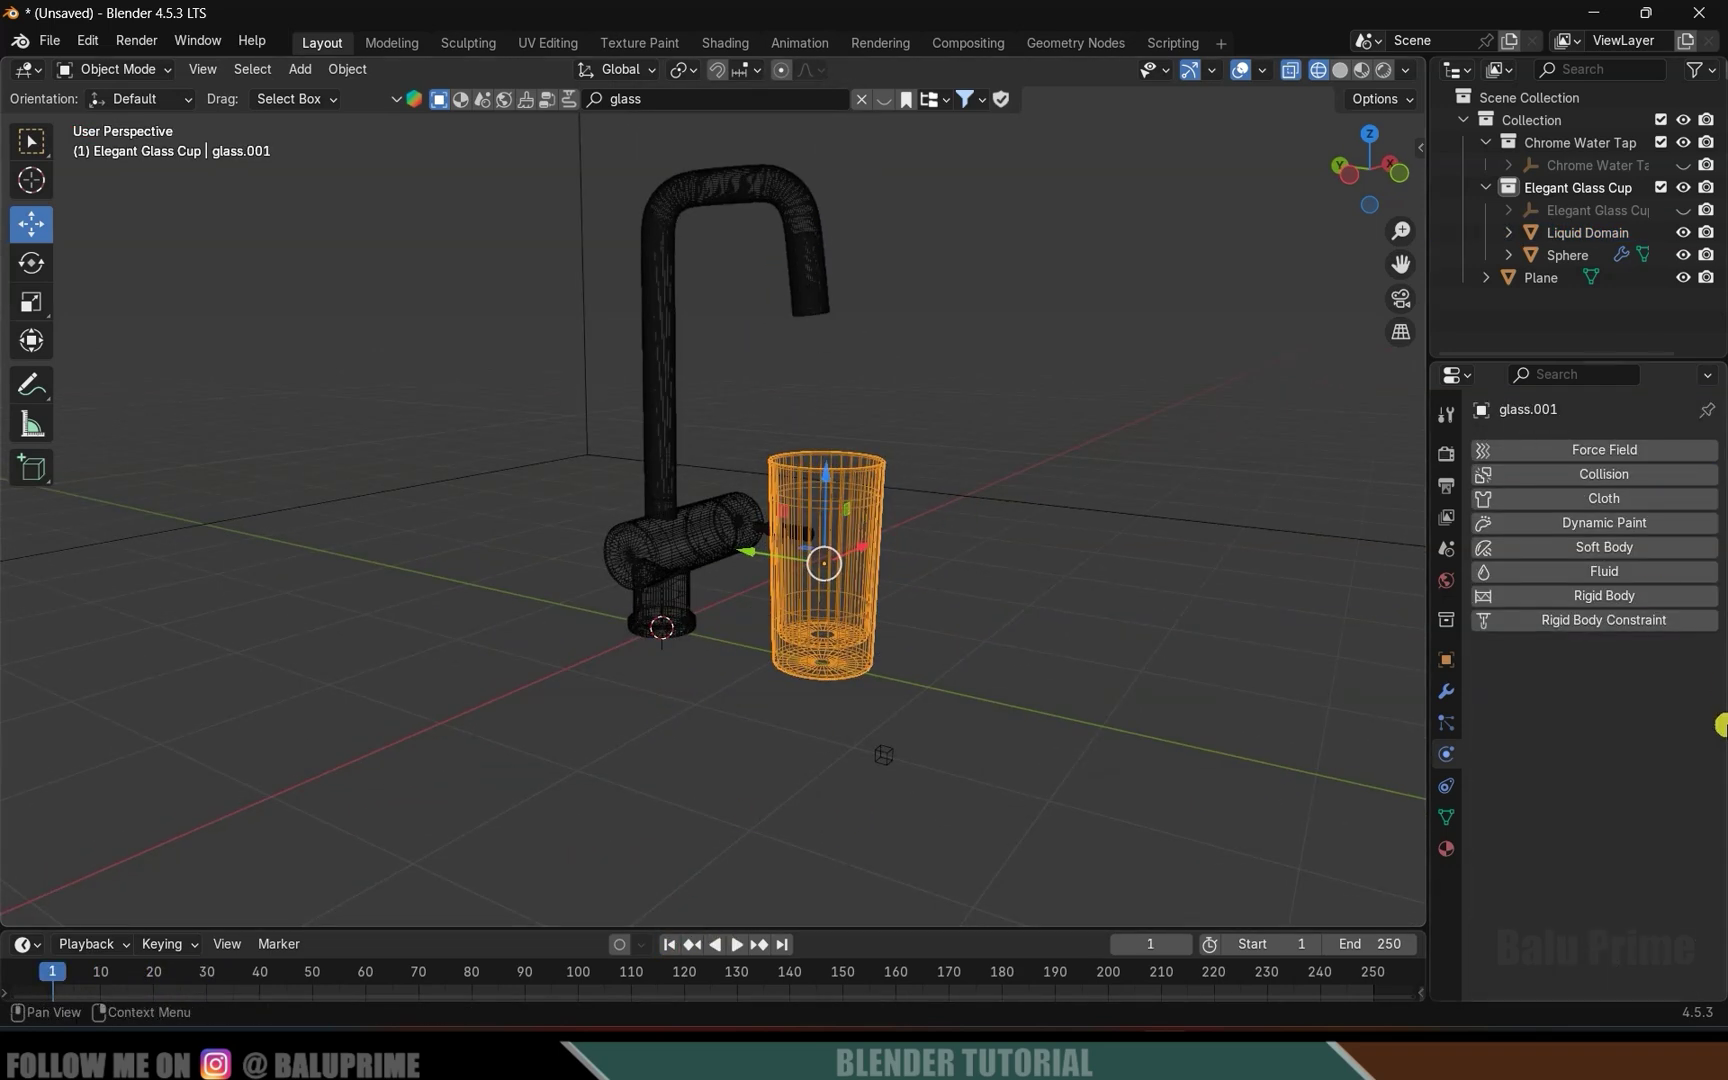
left_click(1585, 571)
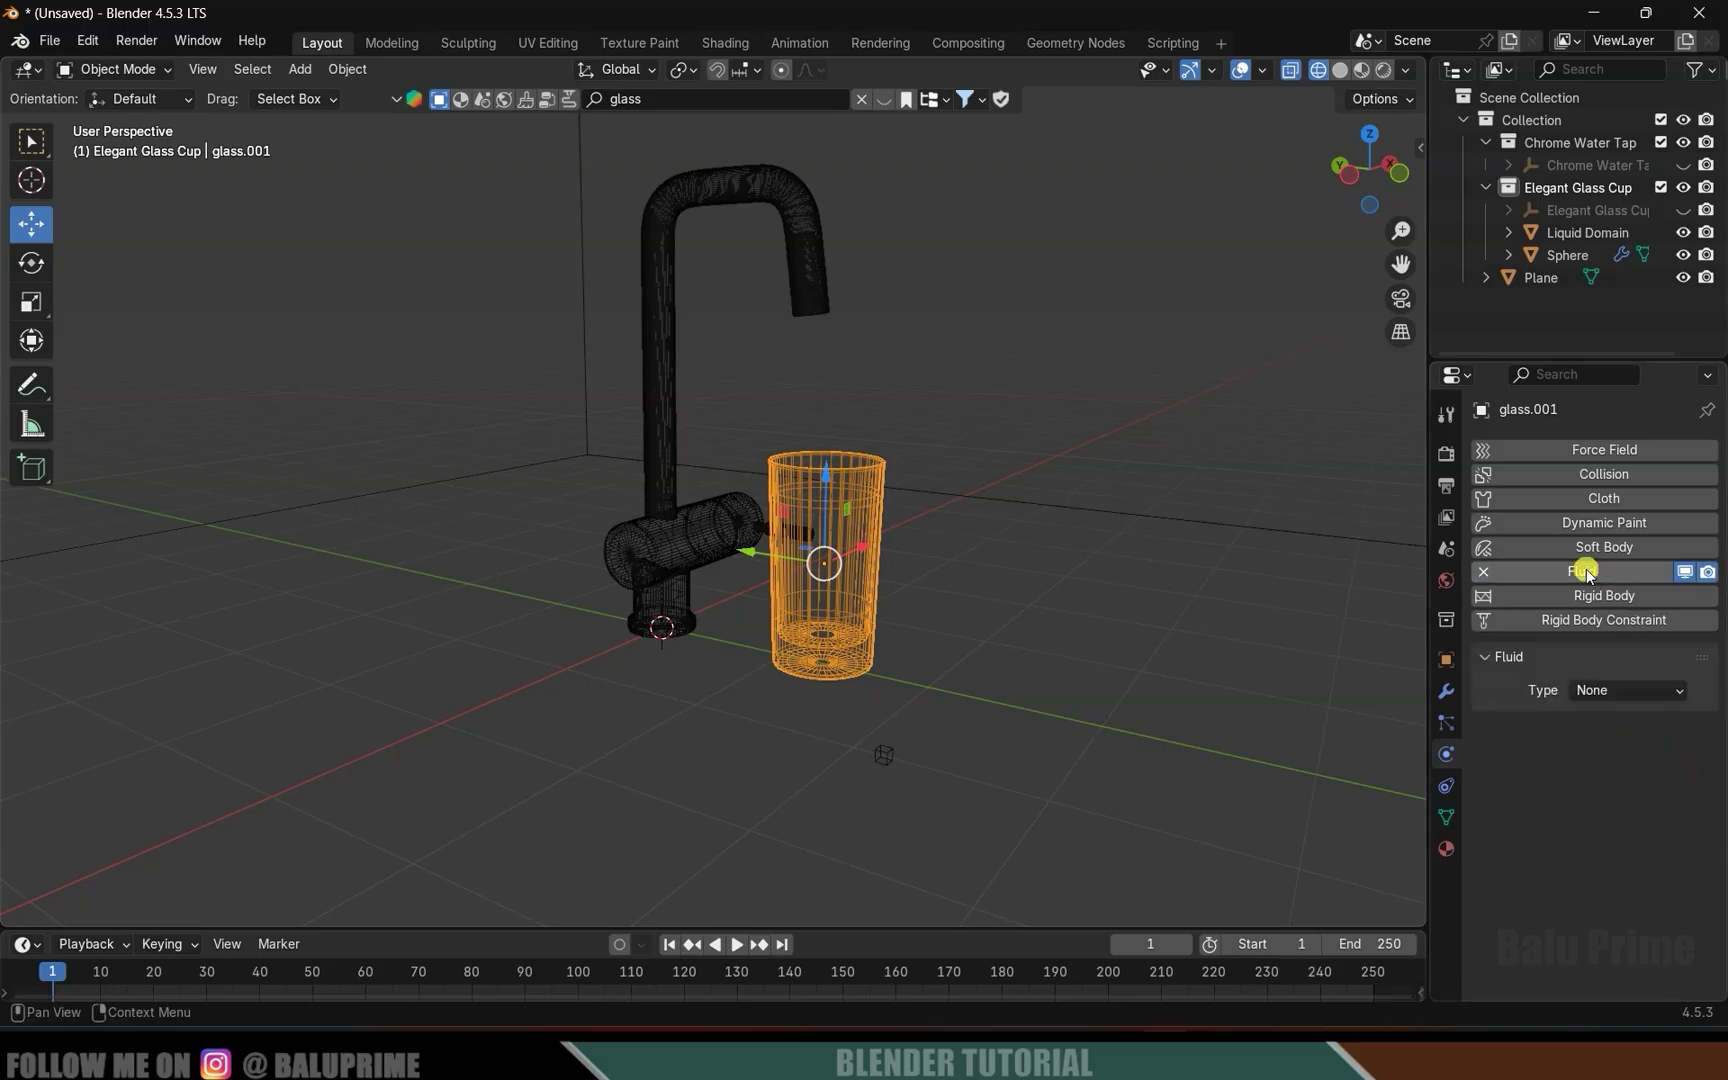
left_click(1587, 690)
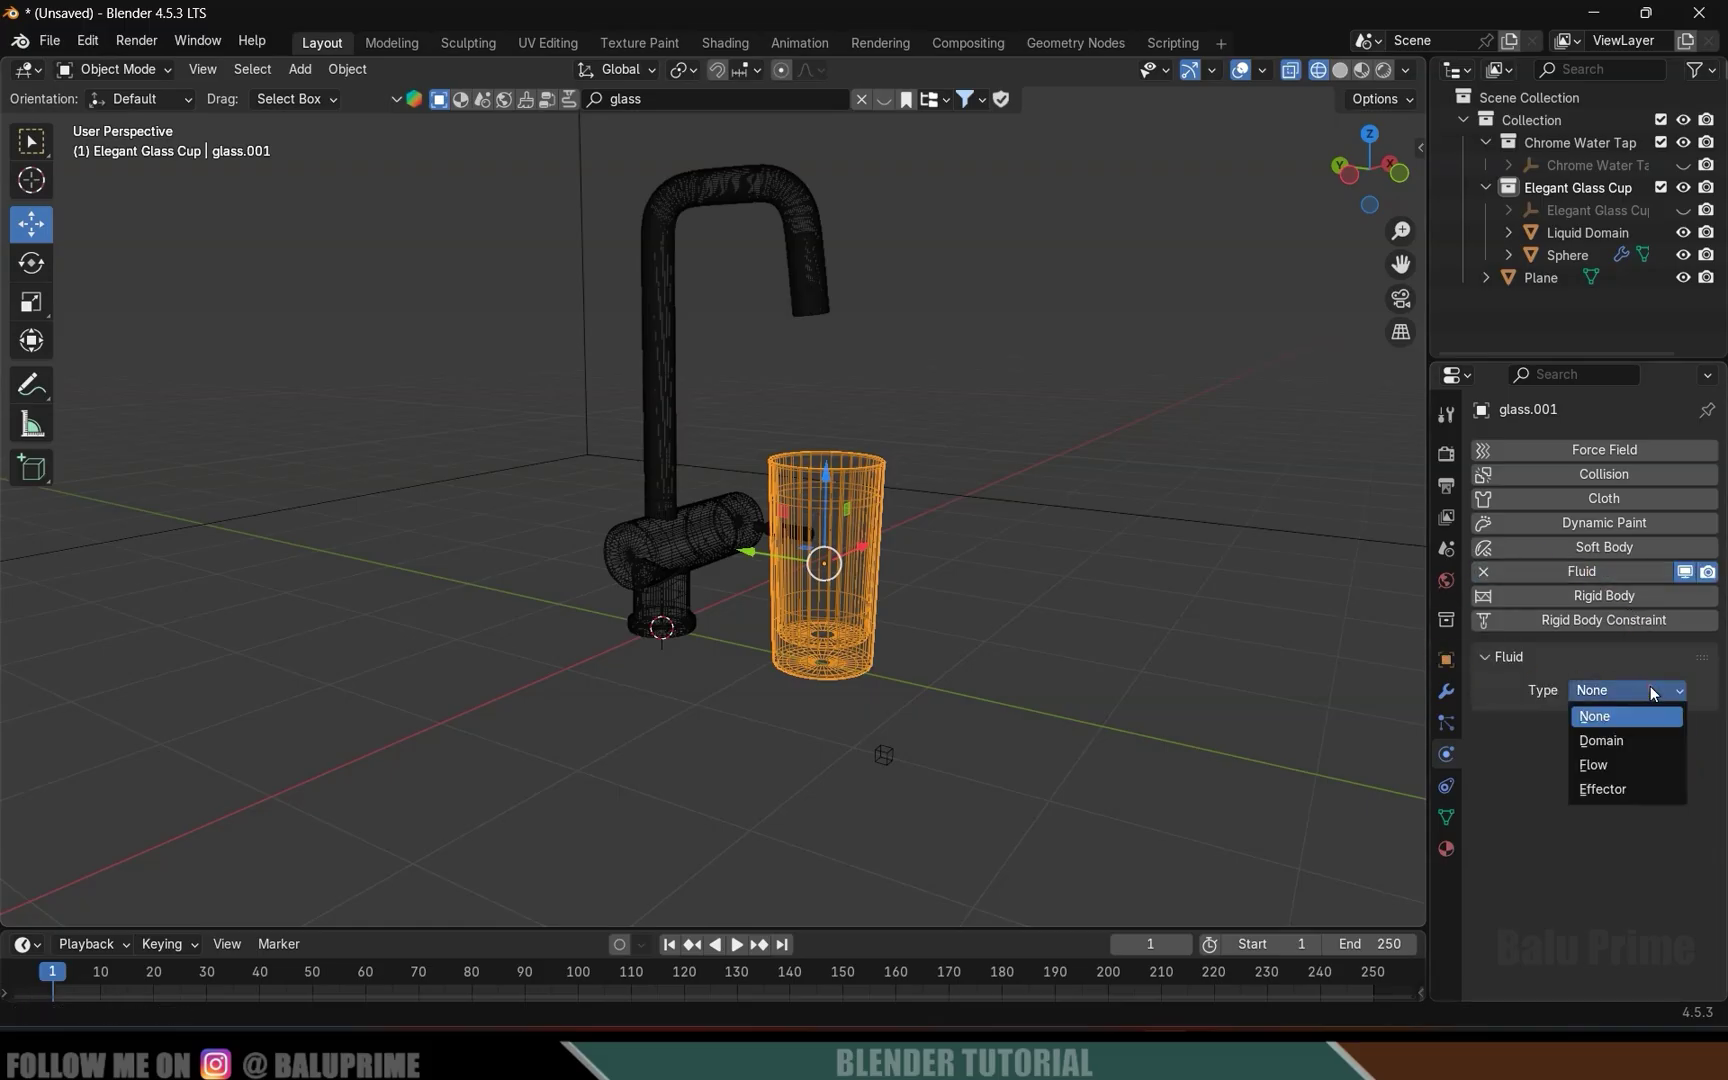
left_click(1620, 790)
key("space")
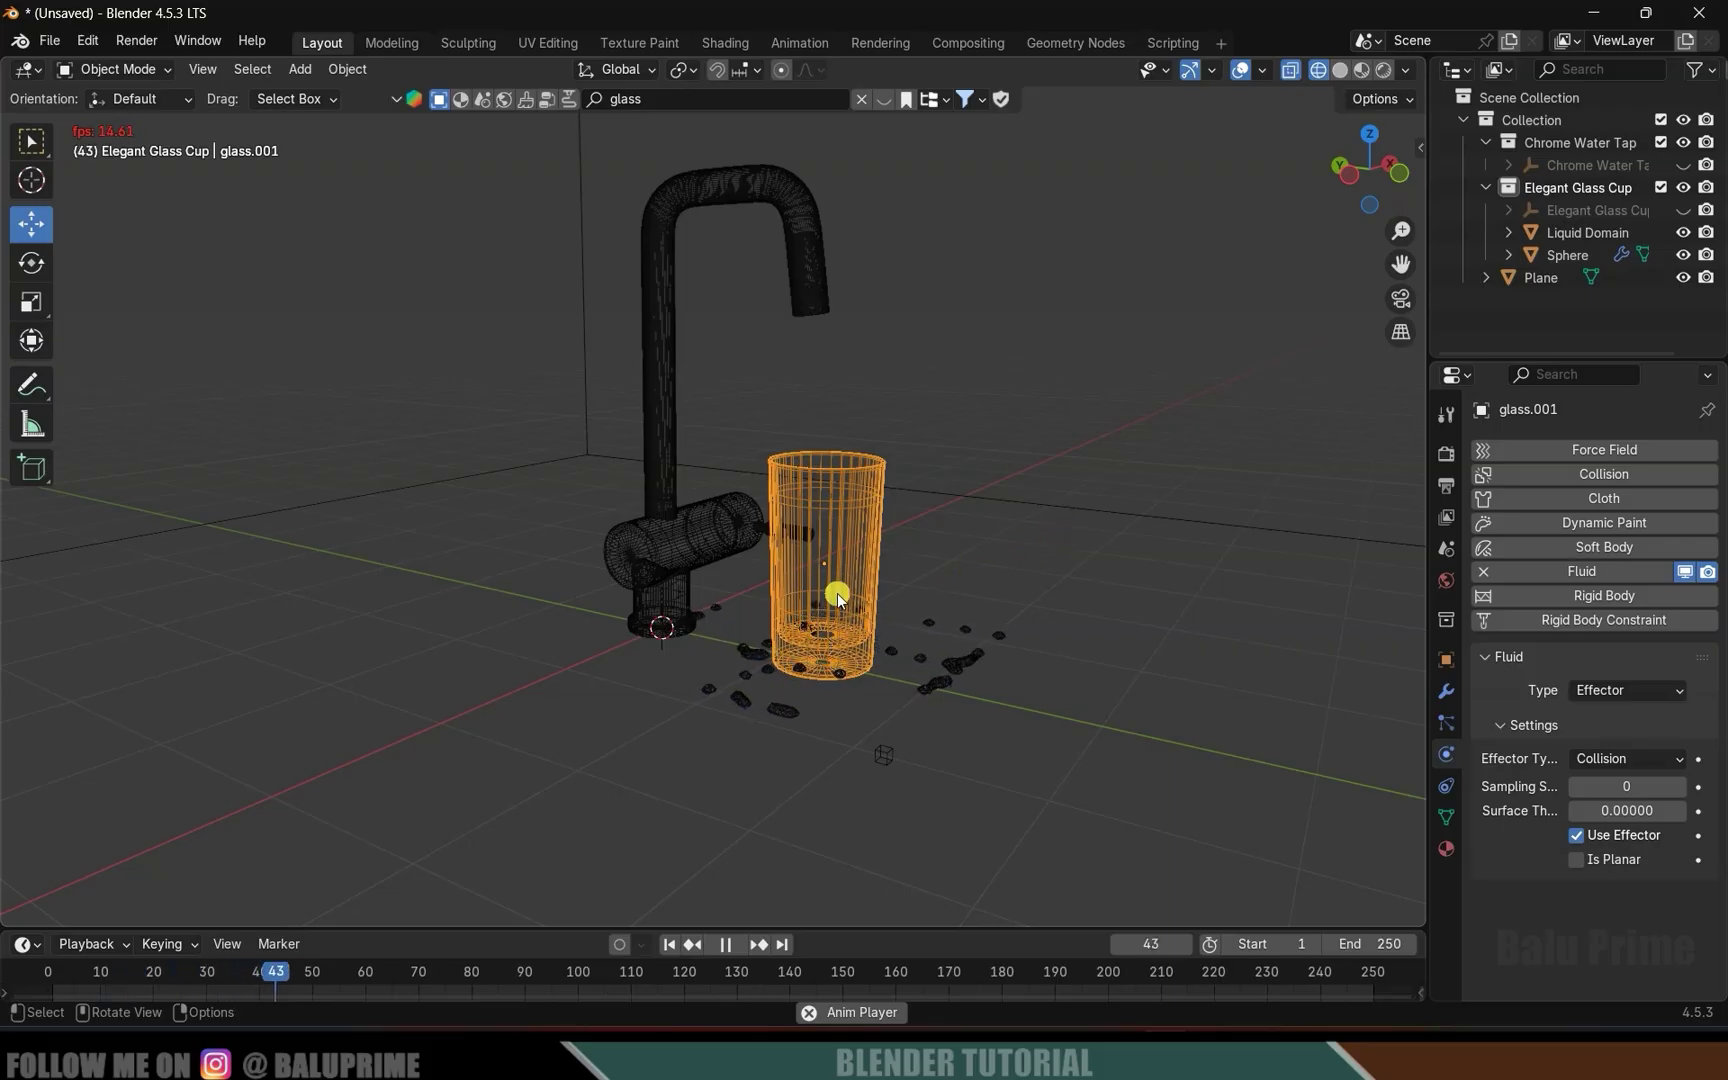
key("space")
Enable Is Planar on the glass effector and replay the simulation from frame 1.
key("alt+a")
left_click(878, 478)
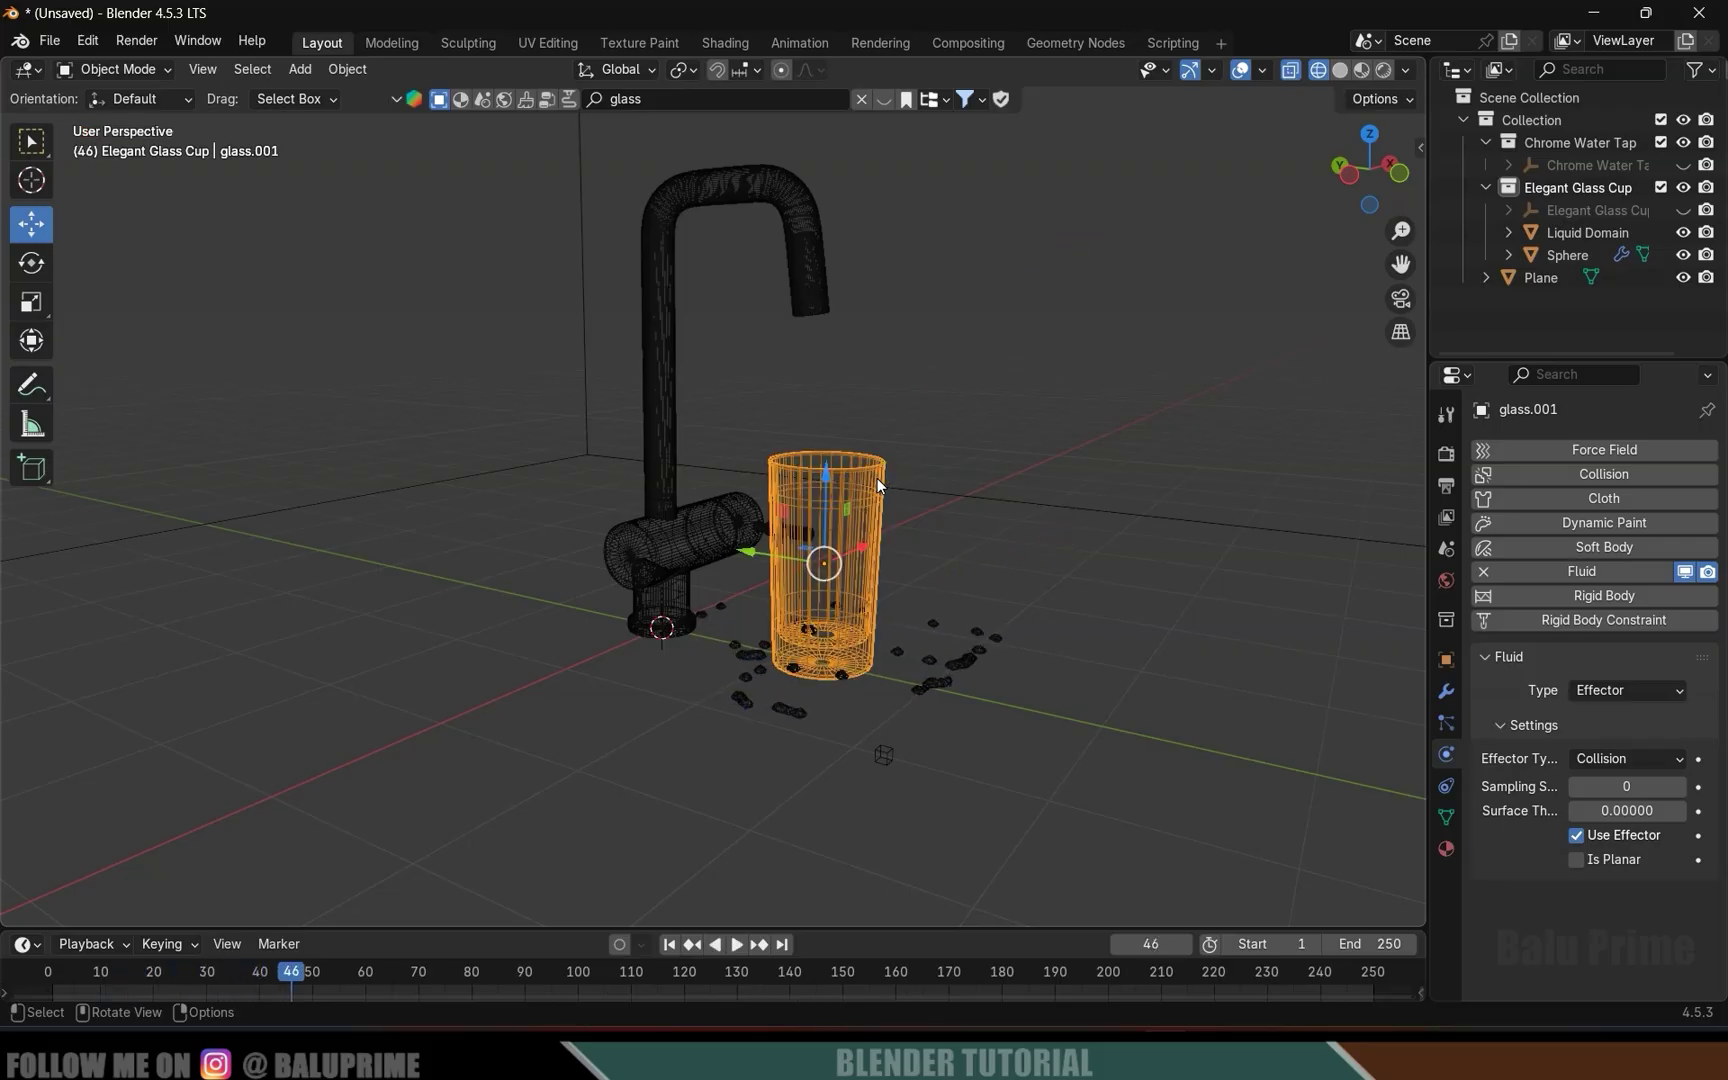
left_click(1580, 860)
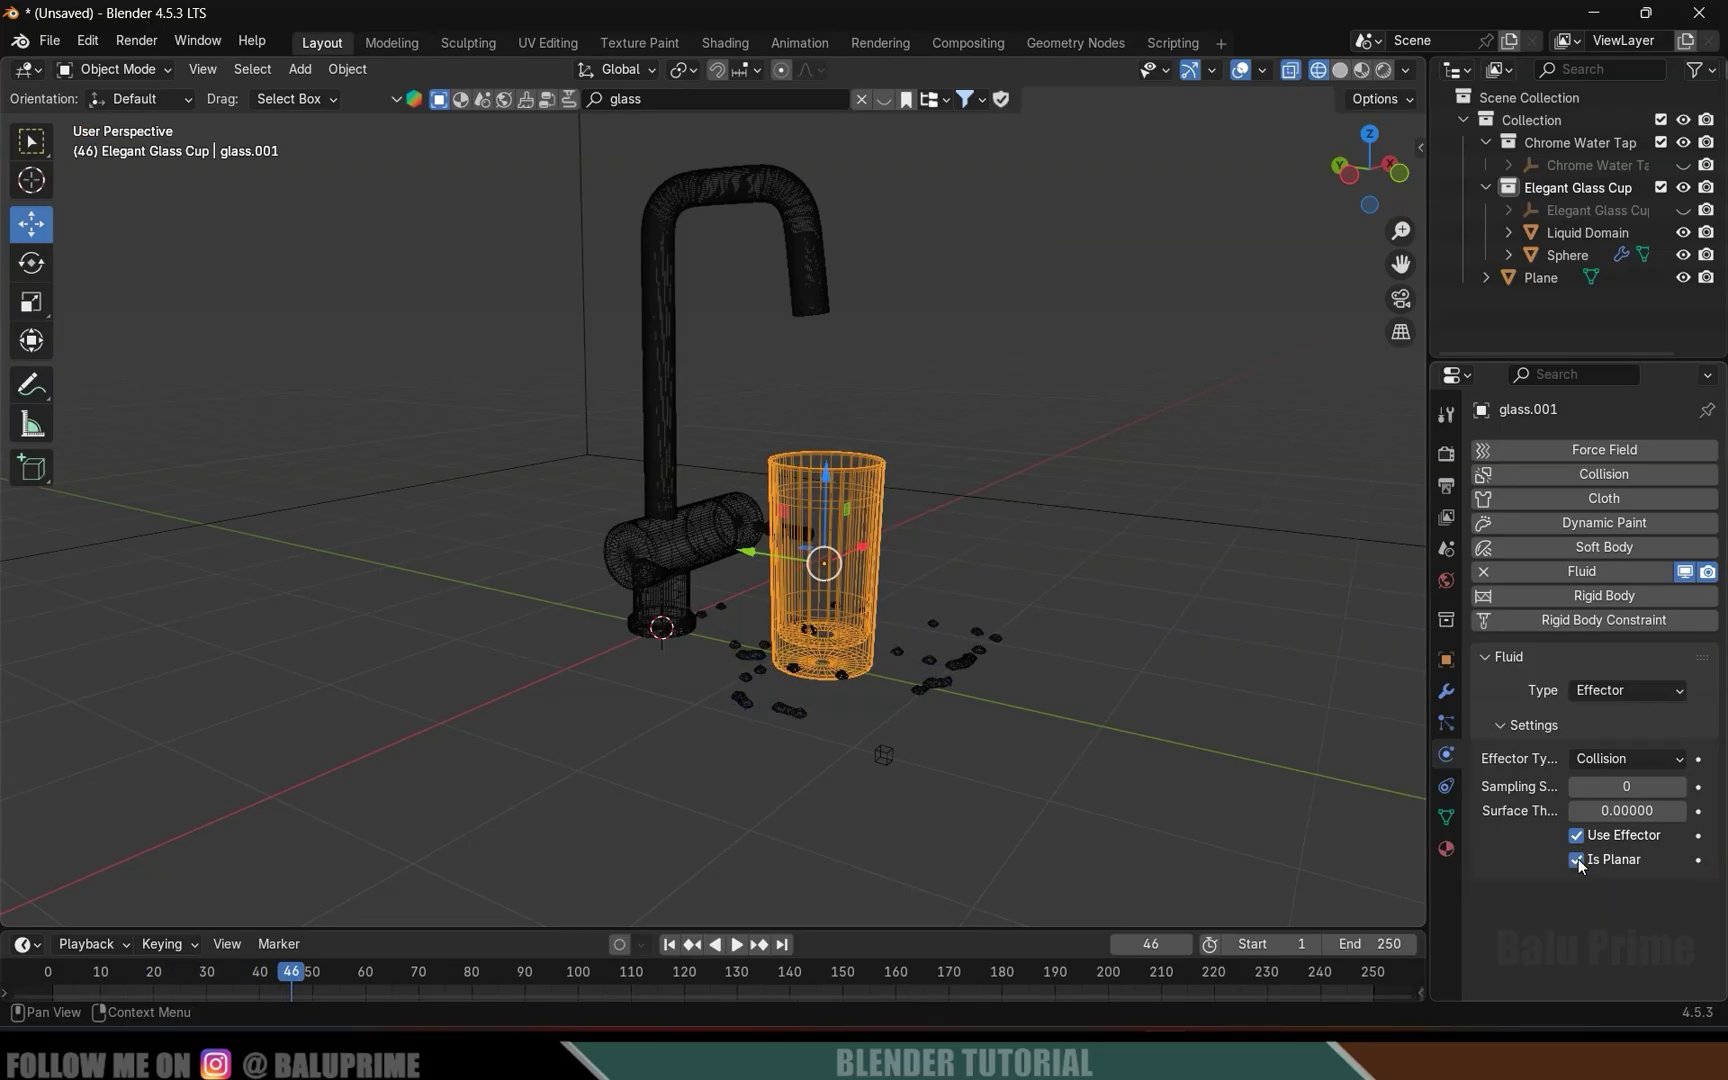
left_click(669, 944)
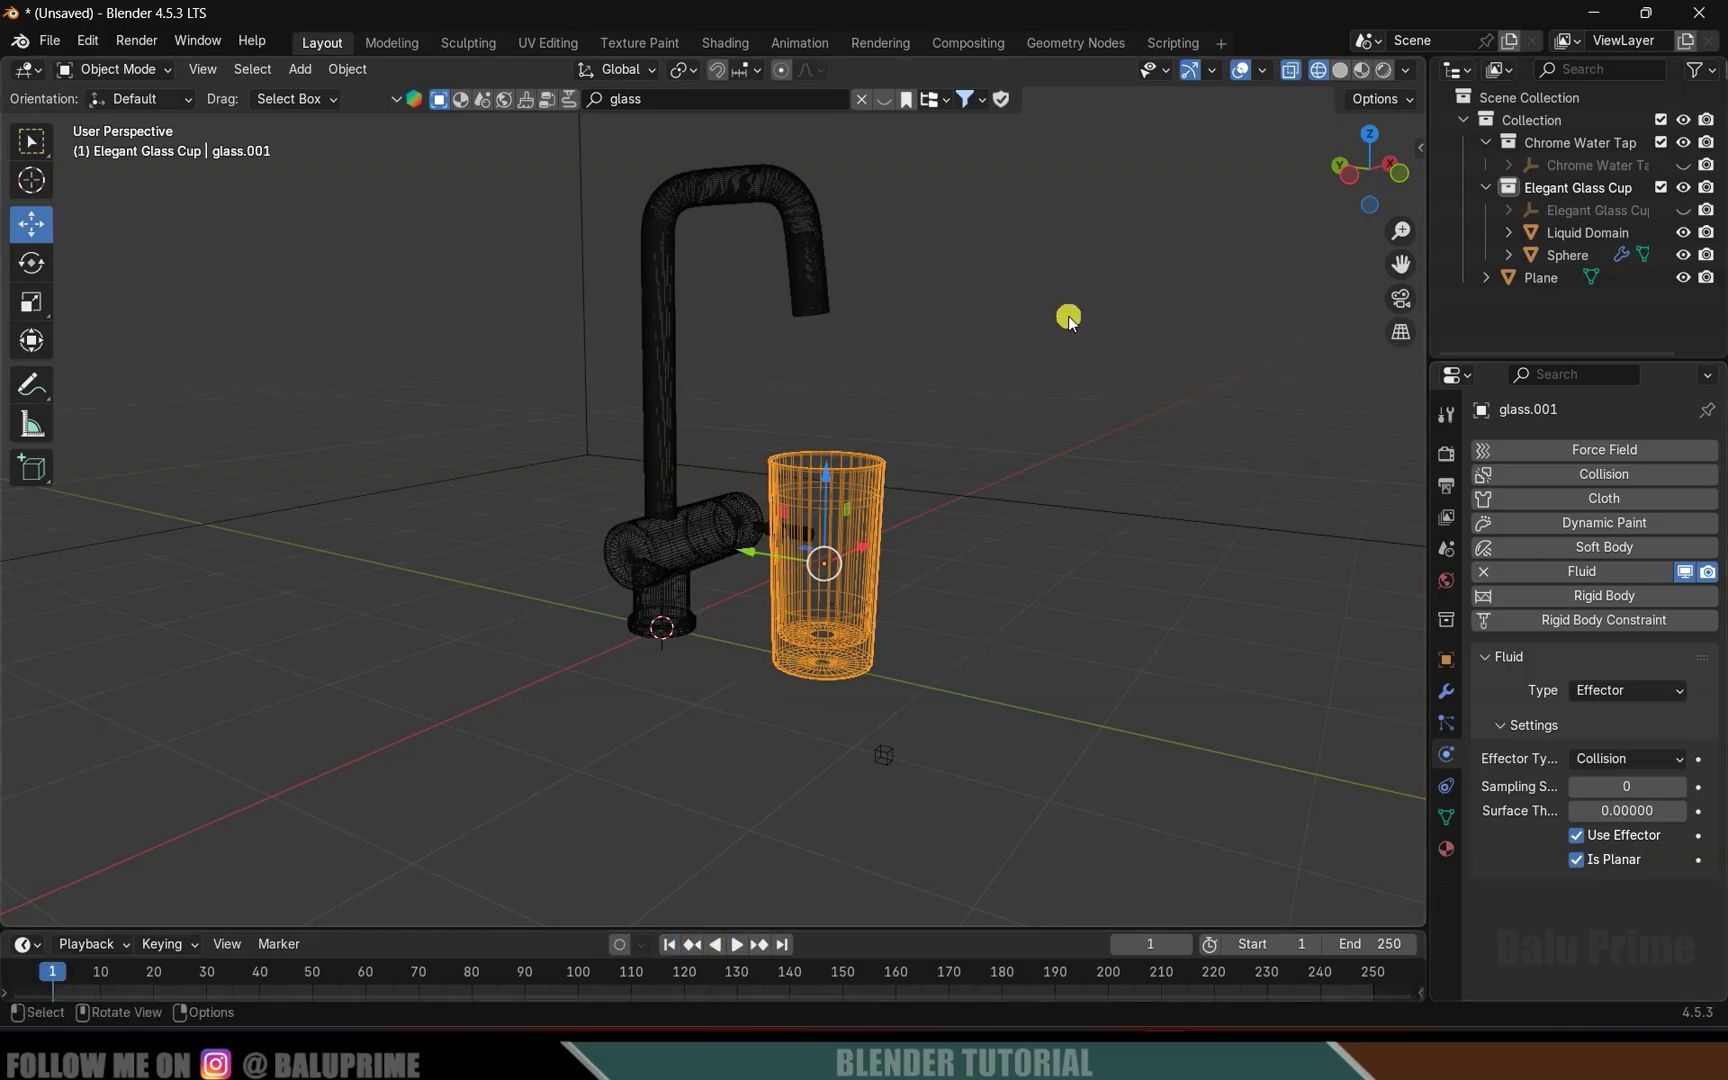
key("space")
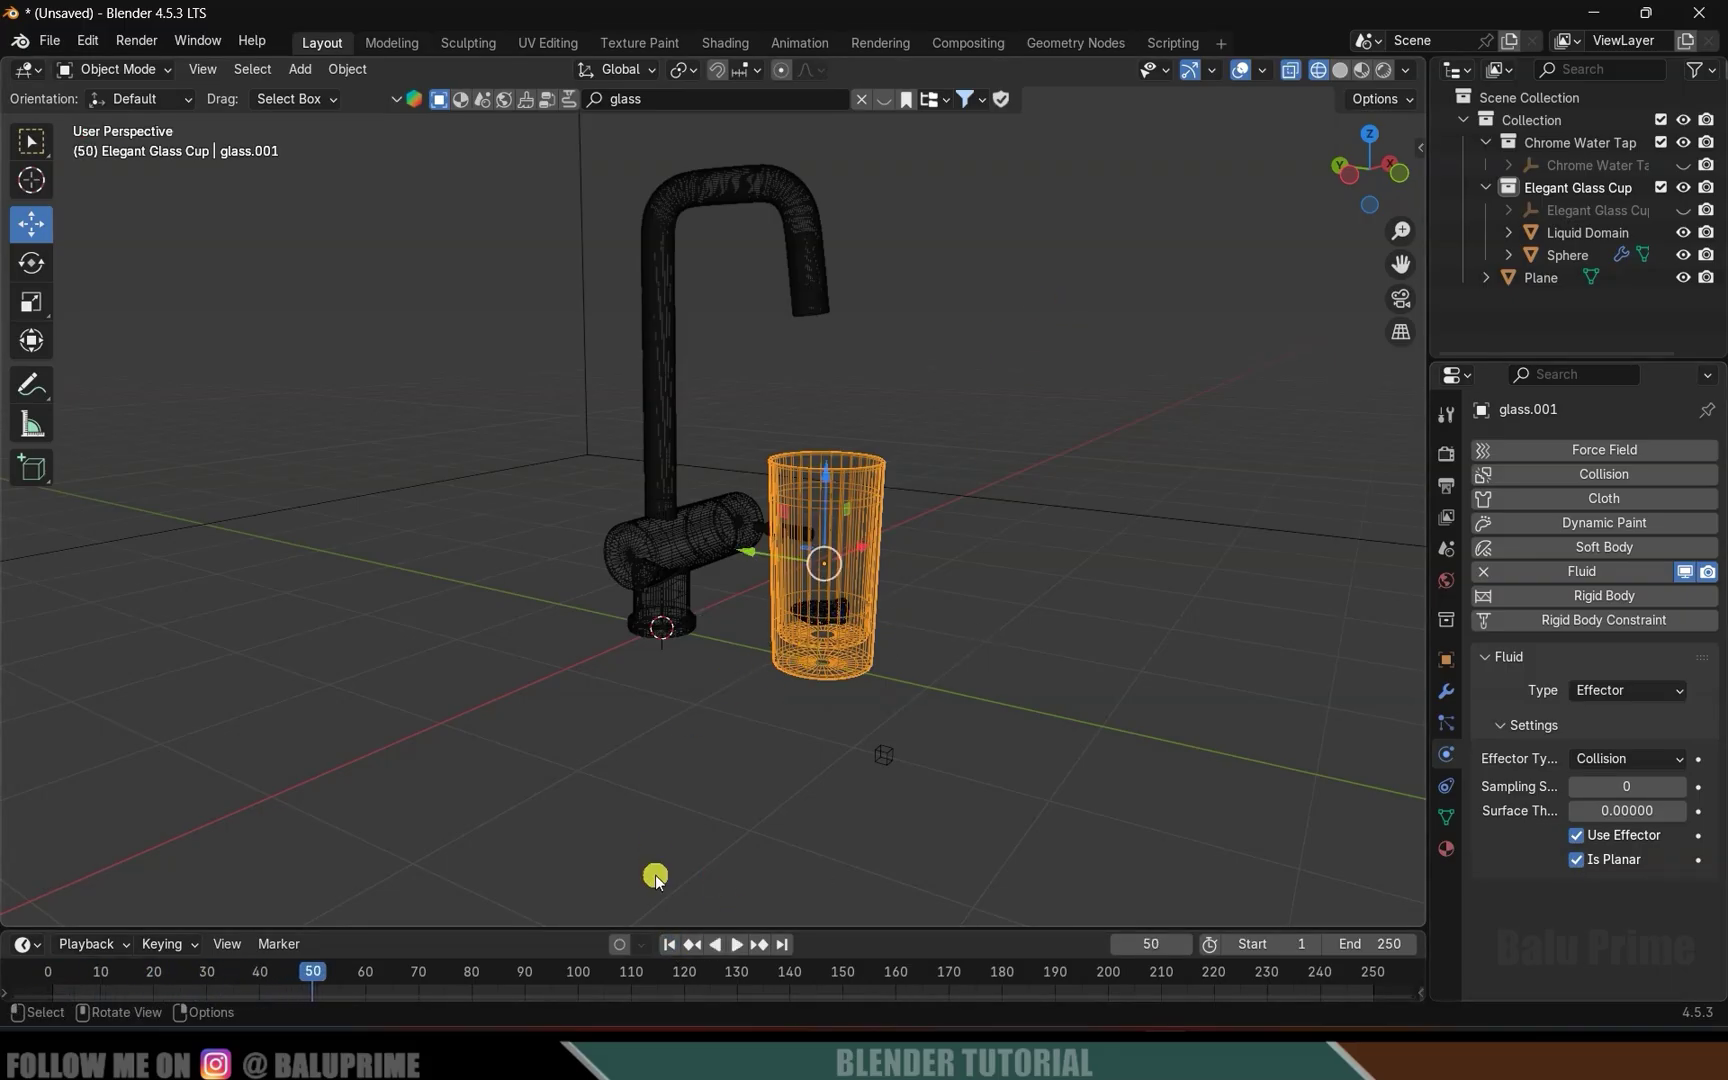
left_click(669, 944)
middle_click_drag(610, 690, 963, 593)
left_click(947, 576)
Keyframe the tap handle's Y rotation at 180° on frame 30.
middle_click_drag(994, 684, 888, 618)
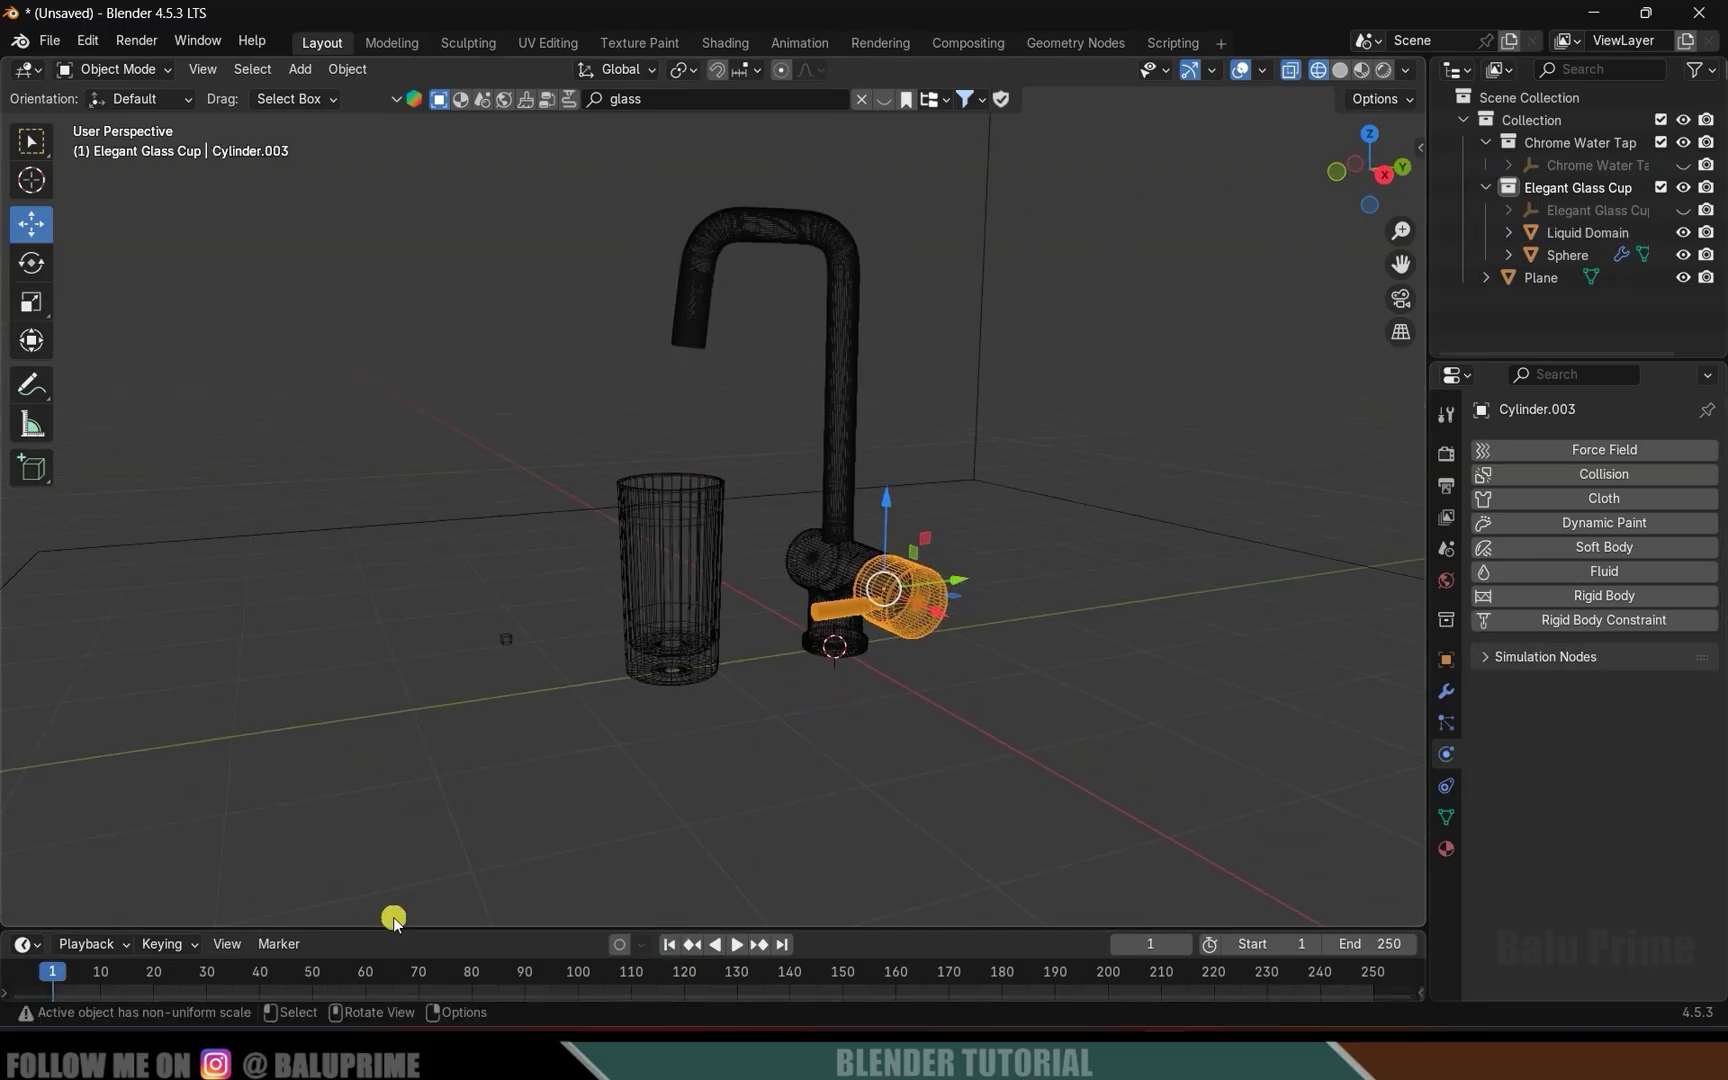
left_click_drag(393, 927, 197, 938)
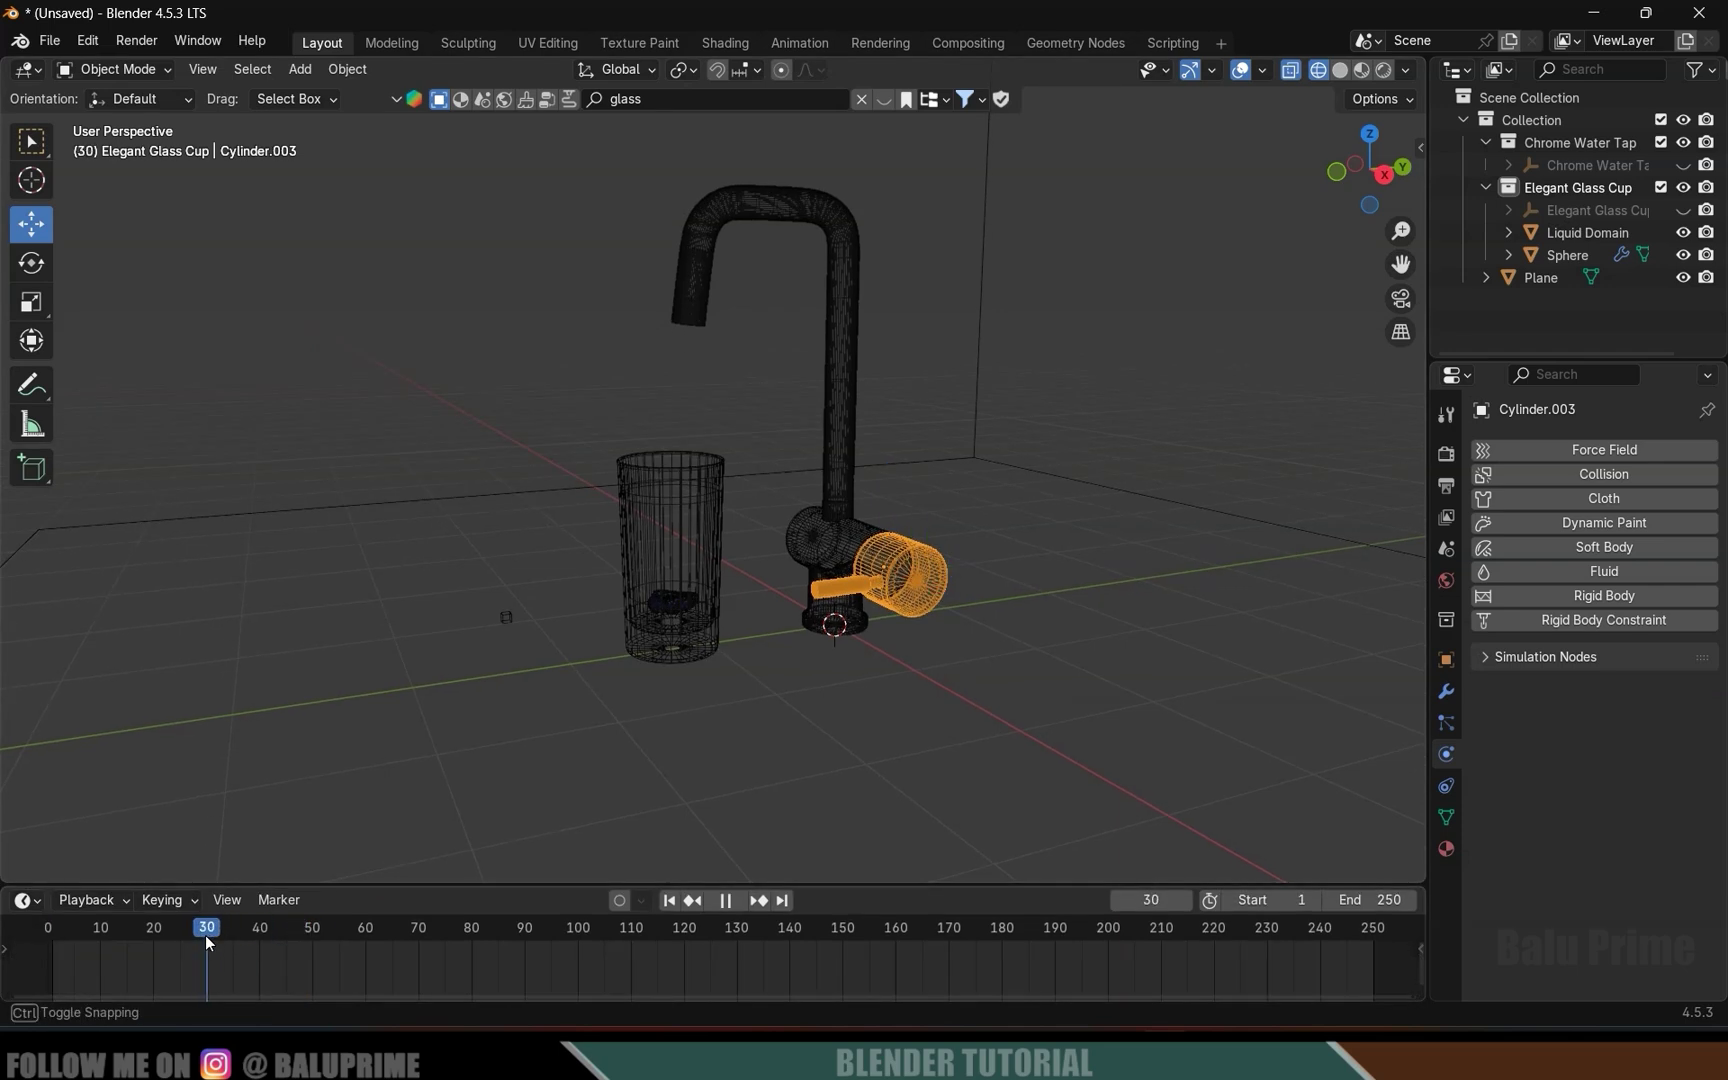
left_click_drag(205, 936, 205, 937)
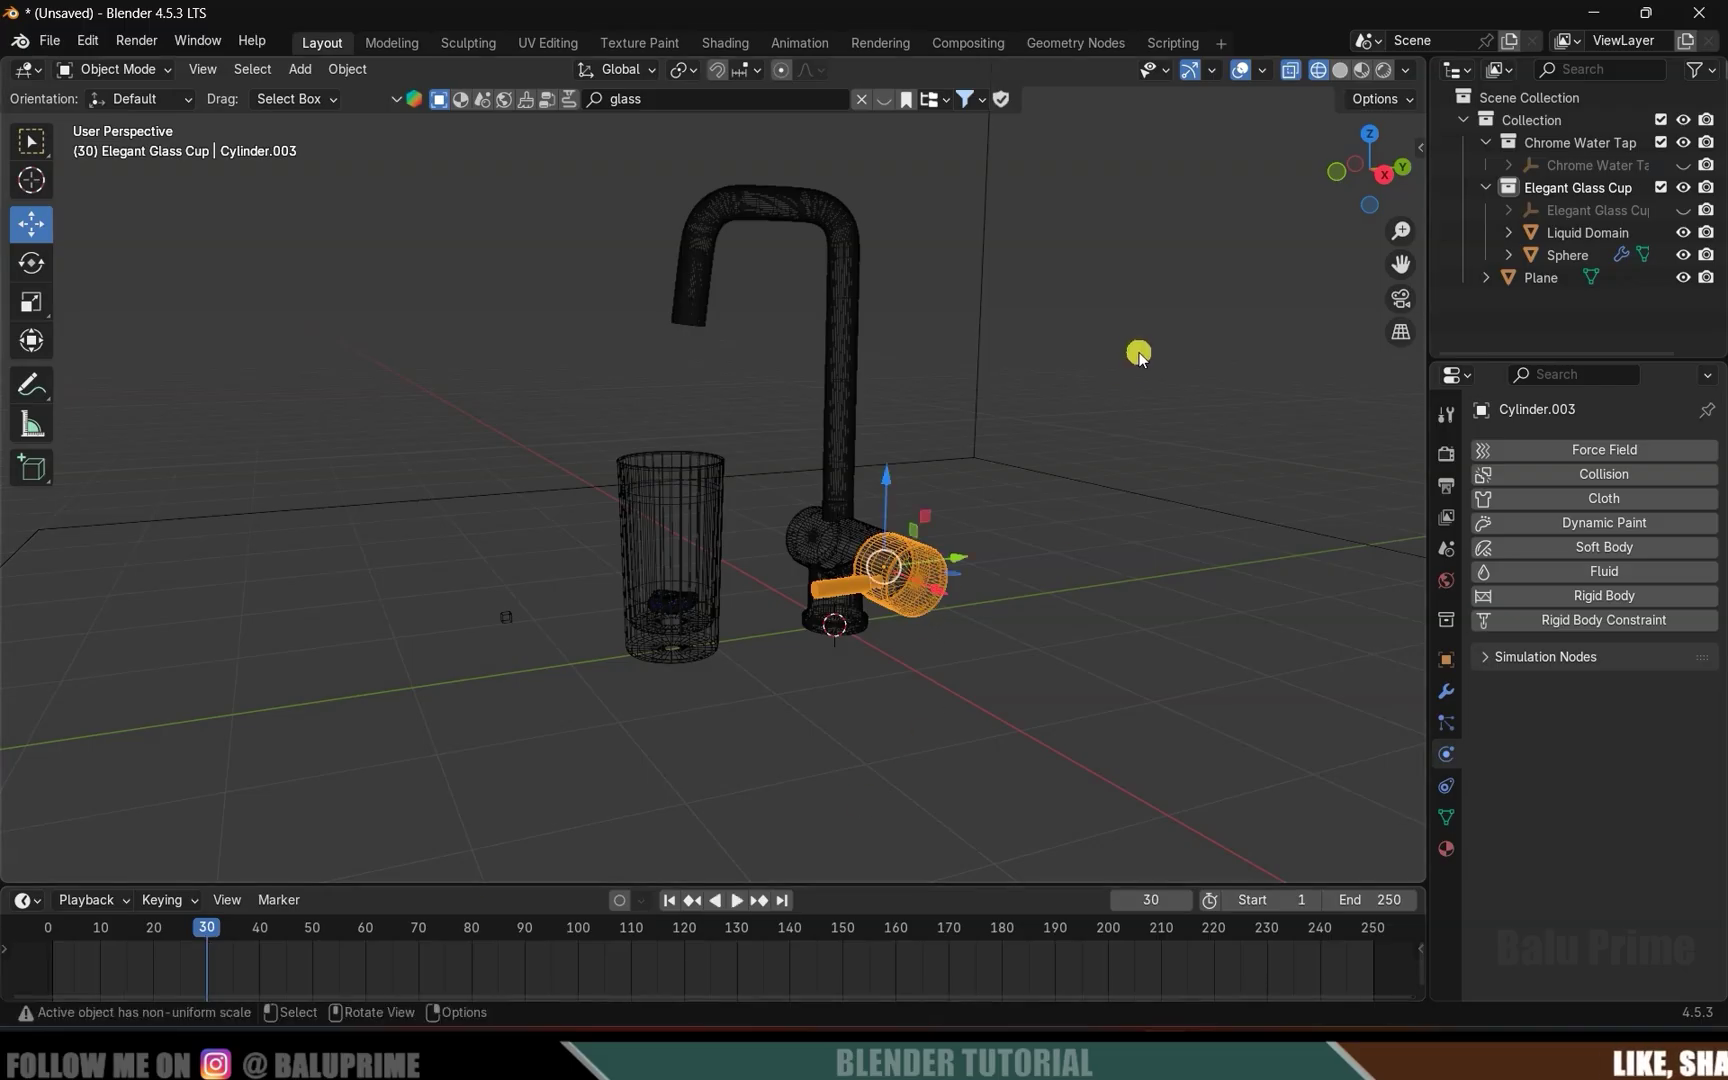
left_click(1446, 660)
mouse_move(1618, 615)
left_mouse_down()
mouse_move(1560, 615)
mouse_move(1585, 612)
left_mouse_up()
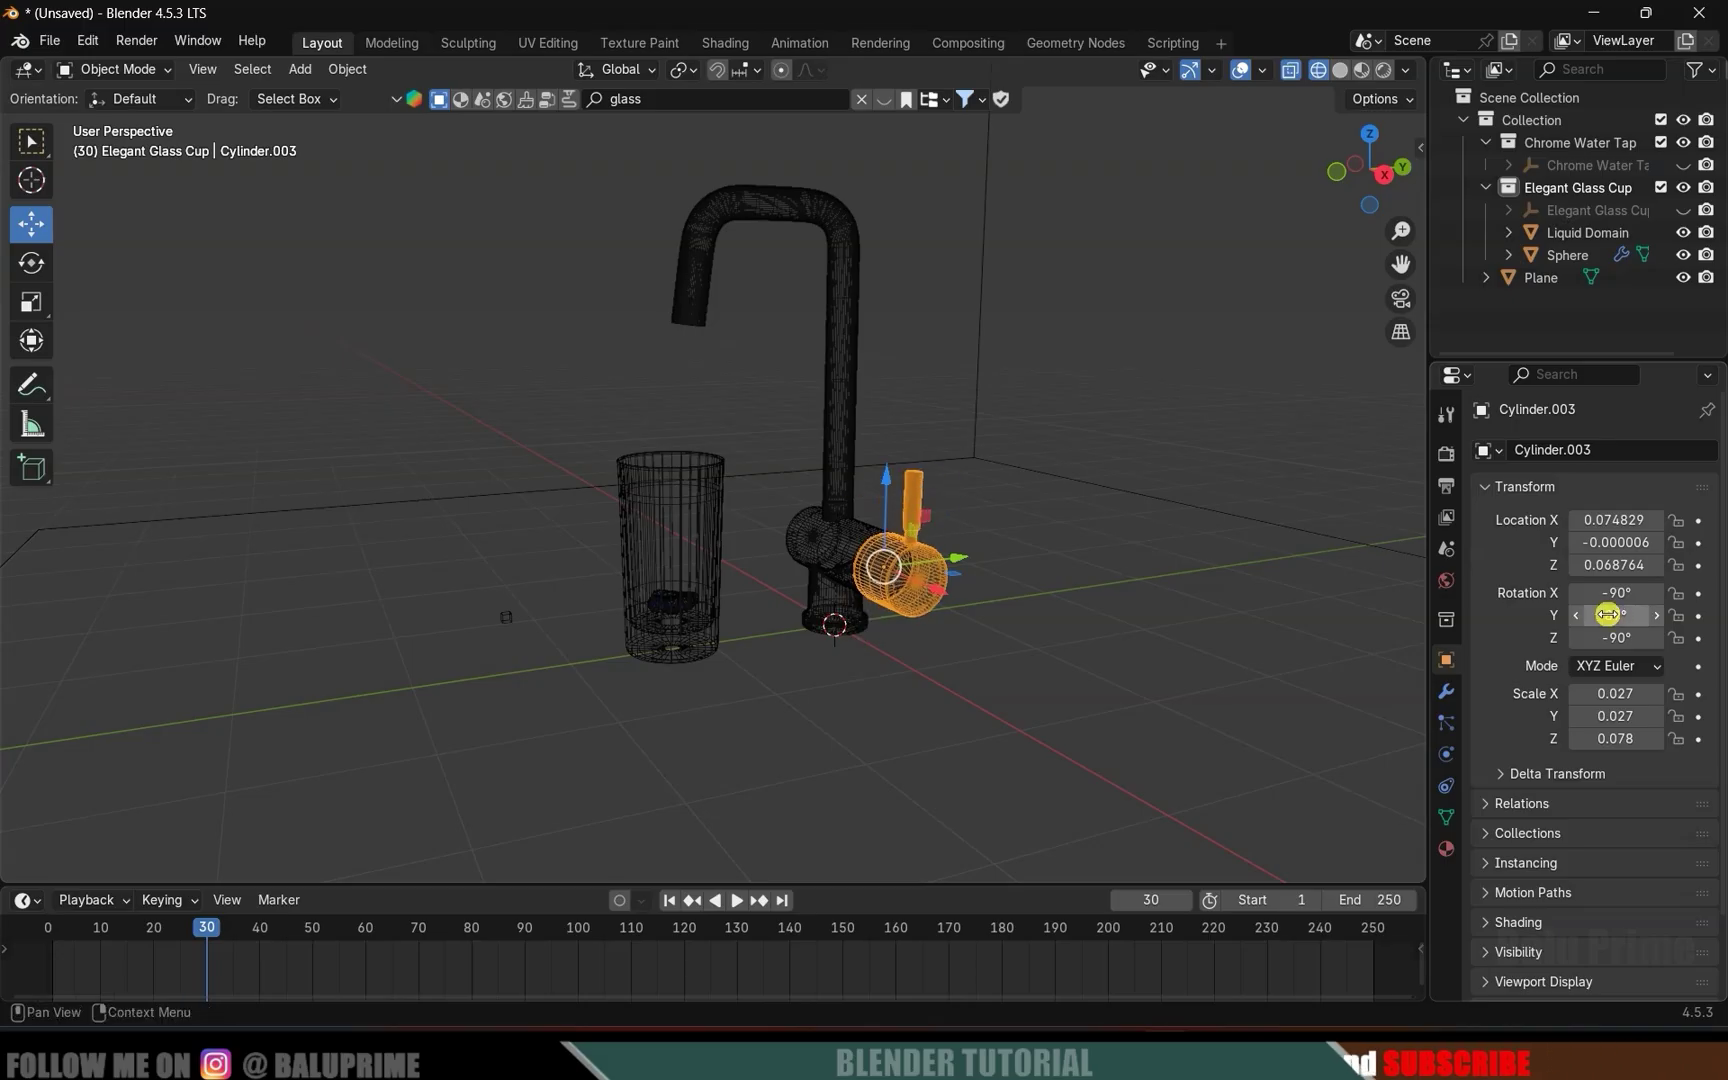
key("Escape")
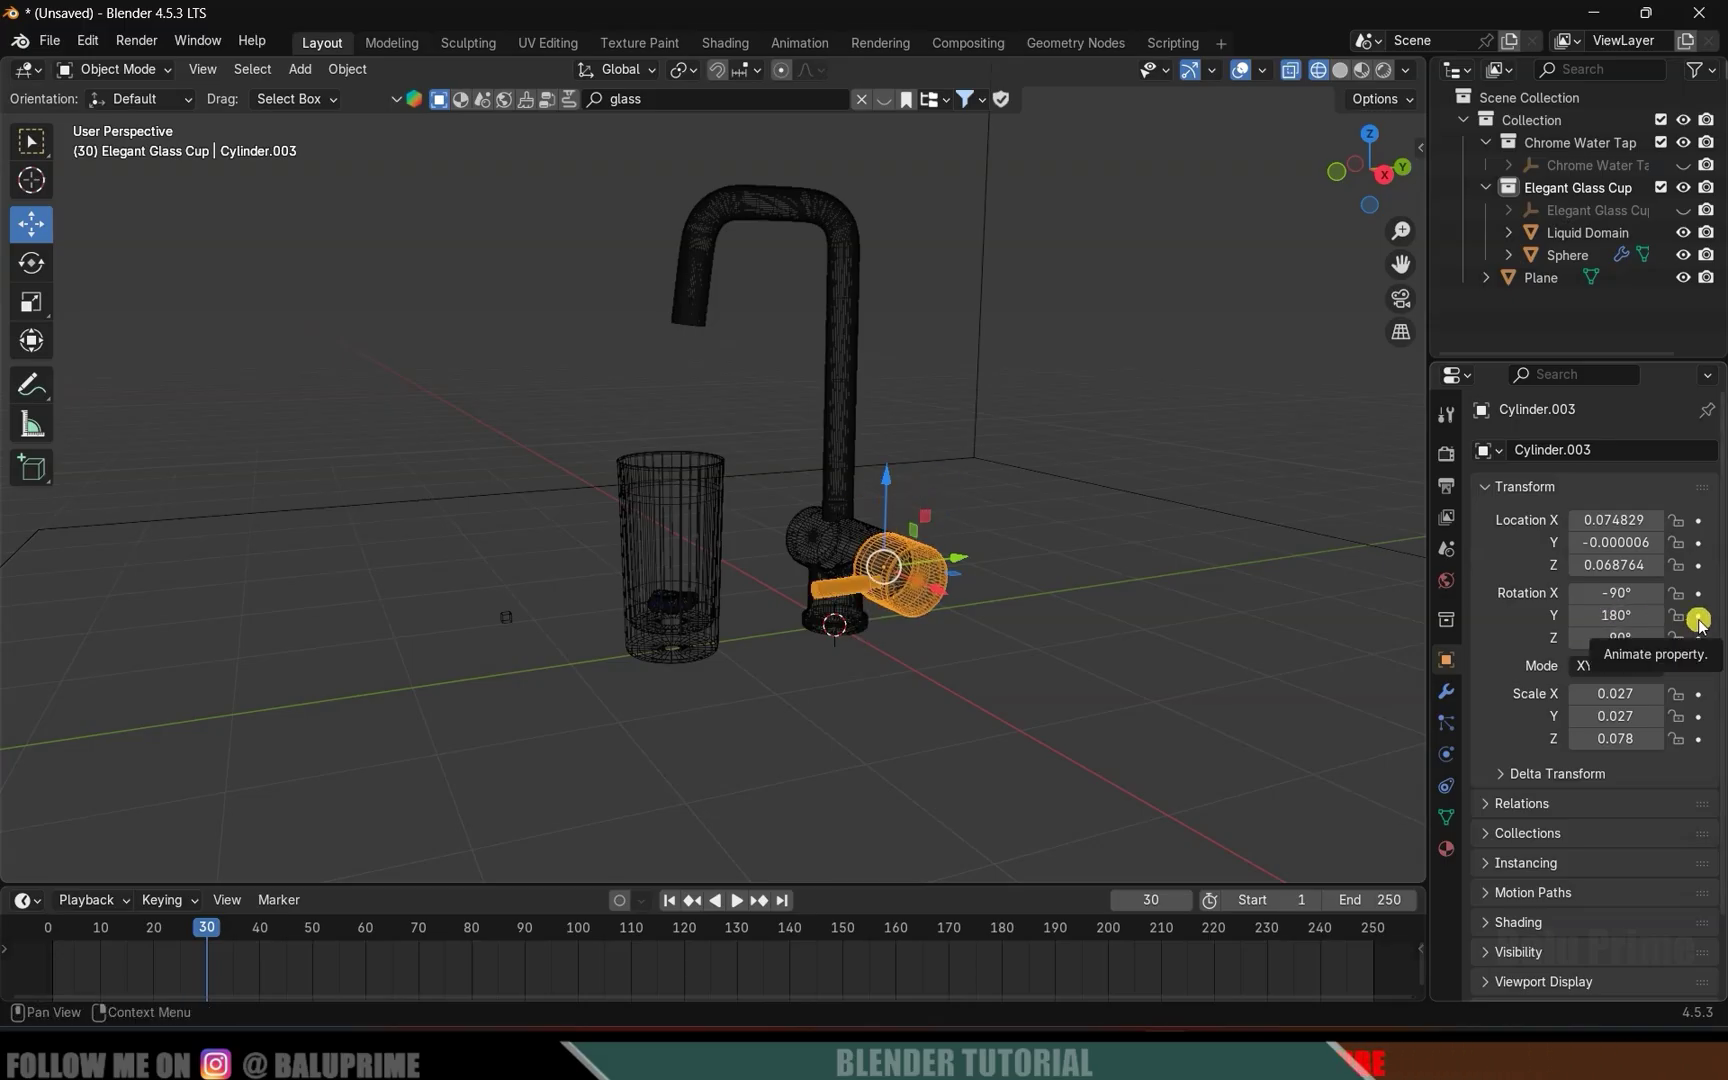
left_click(1699, 617)
Set the handle's Y rotation to 90° and keyframe it at frame 40.
mouse_move(238, 935)
left_mouse_down()
mouse_move(214, 945)
mouse_move(258, 954)
left_mouse_up()
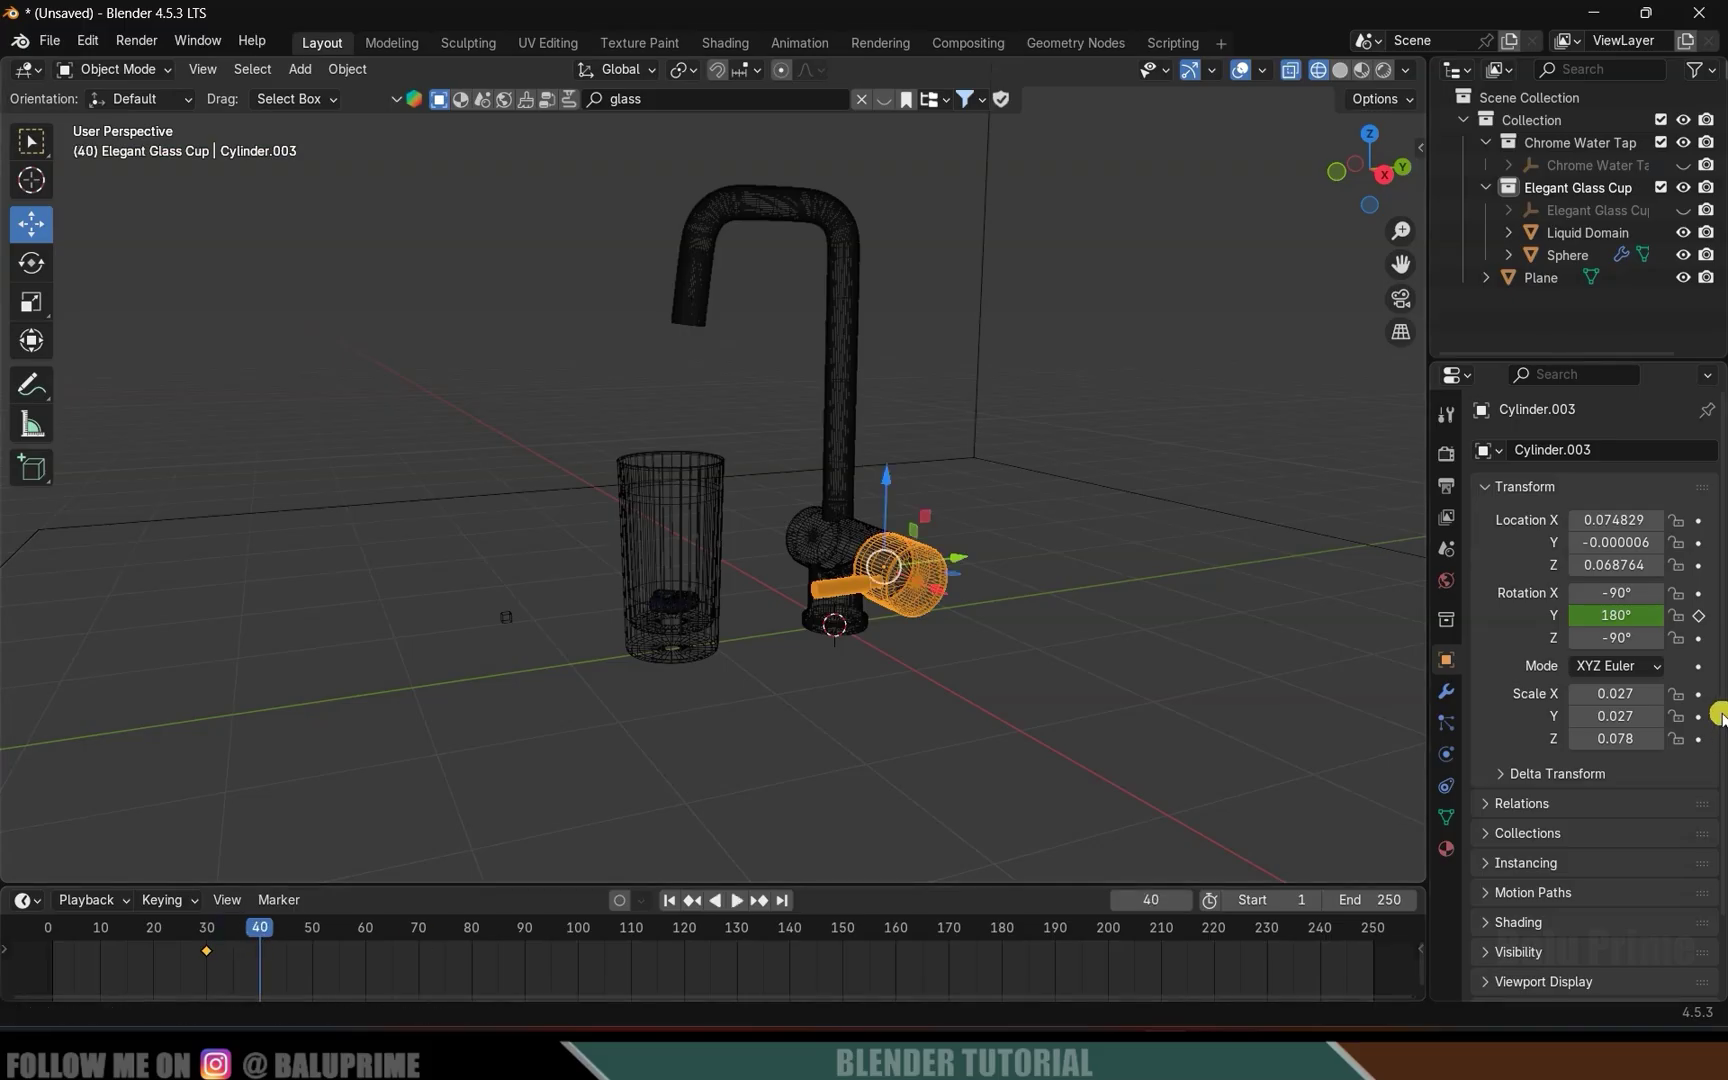
left_click_drag(1616, 615, 1530, 615)
left_click(1624, 617)
type("90")
key("Return")
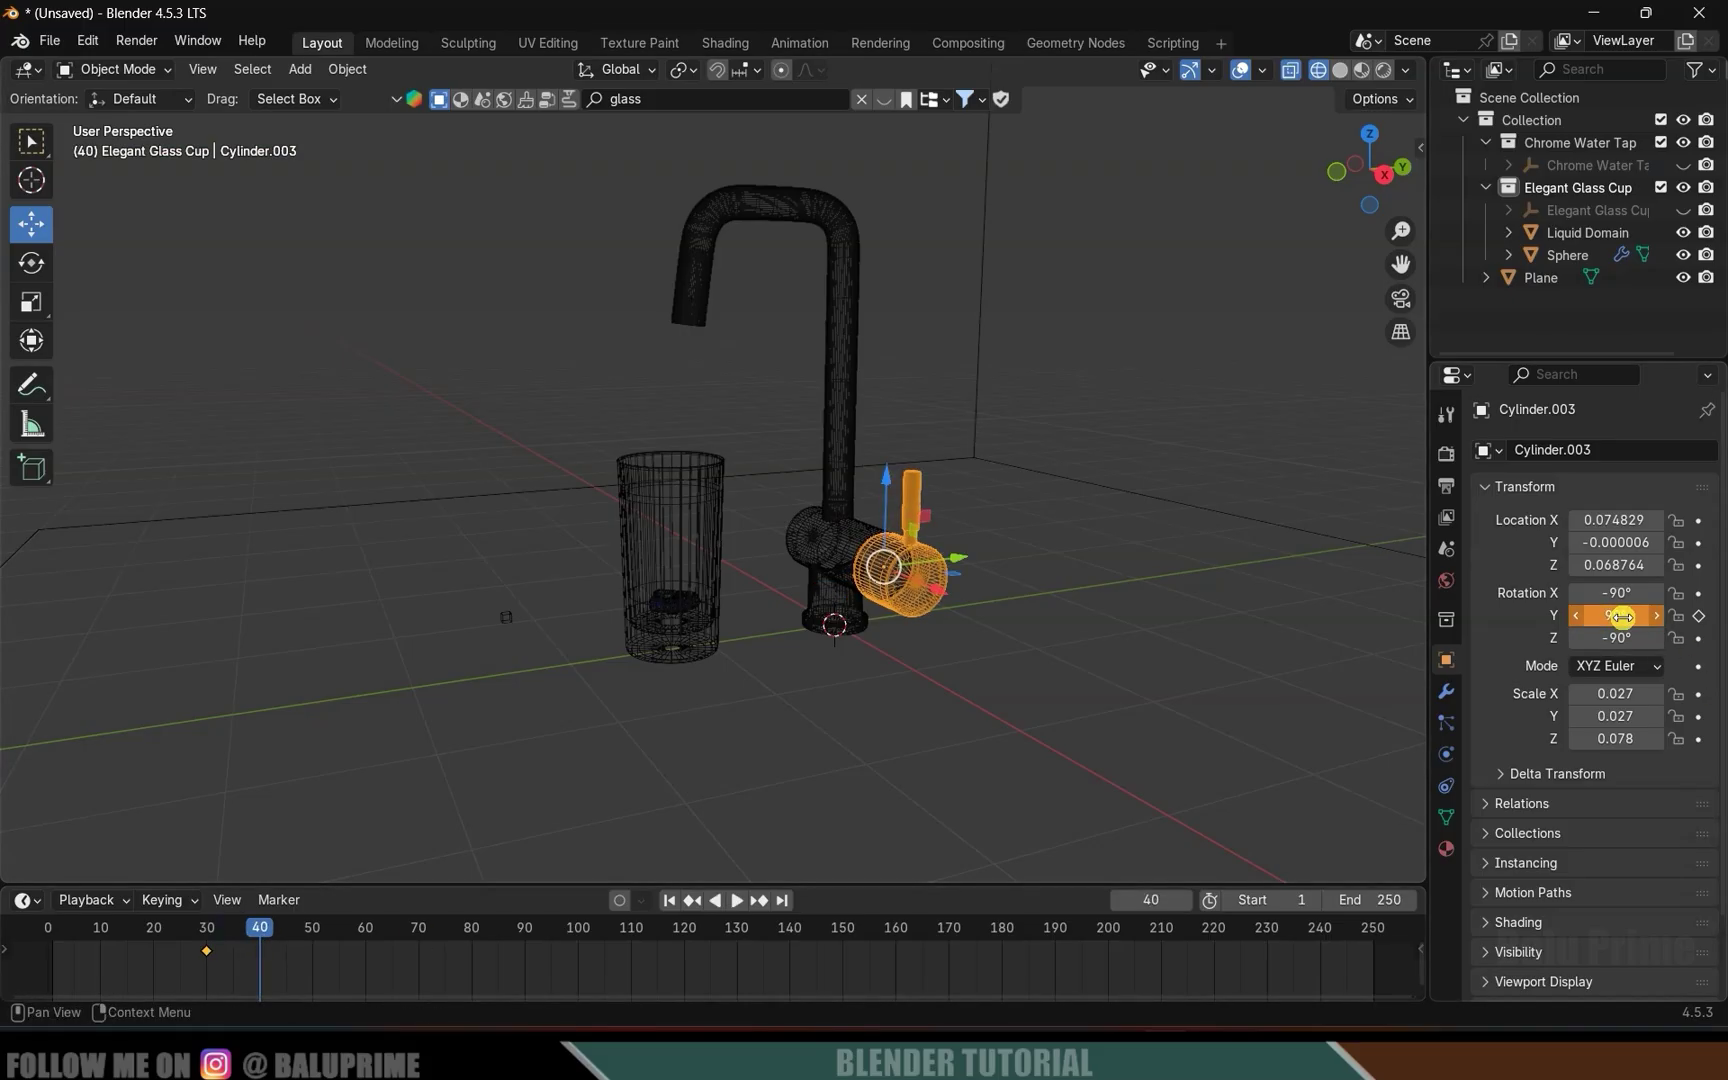
left_click(1701, 617)
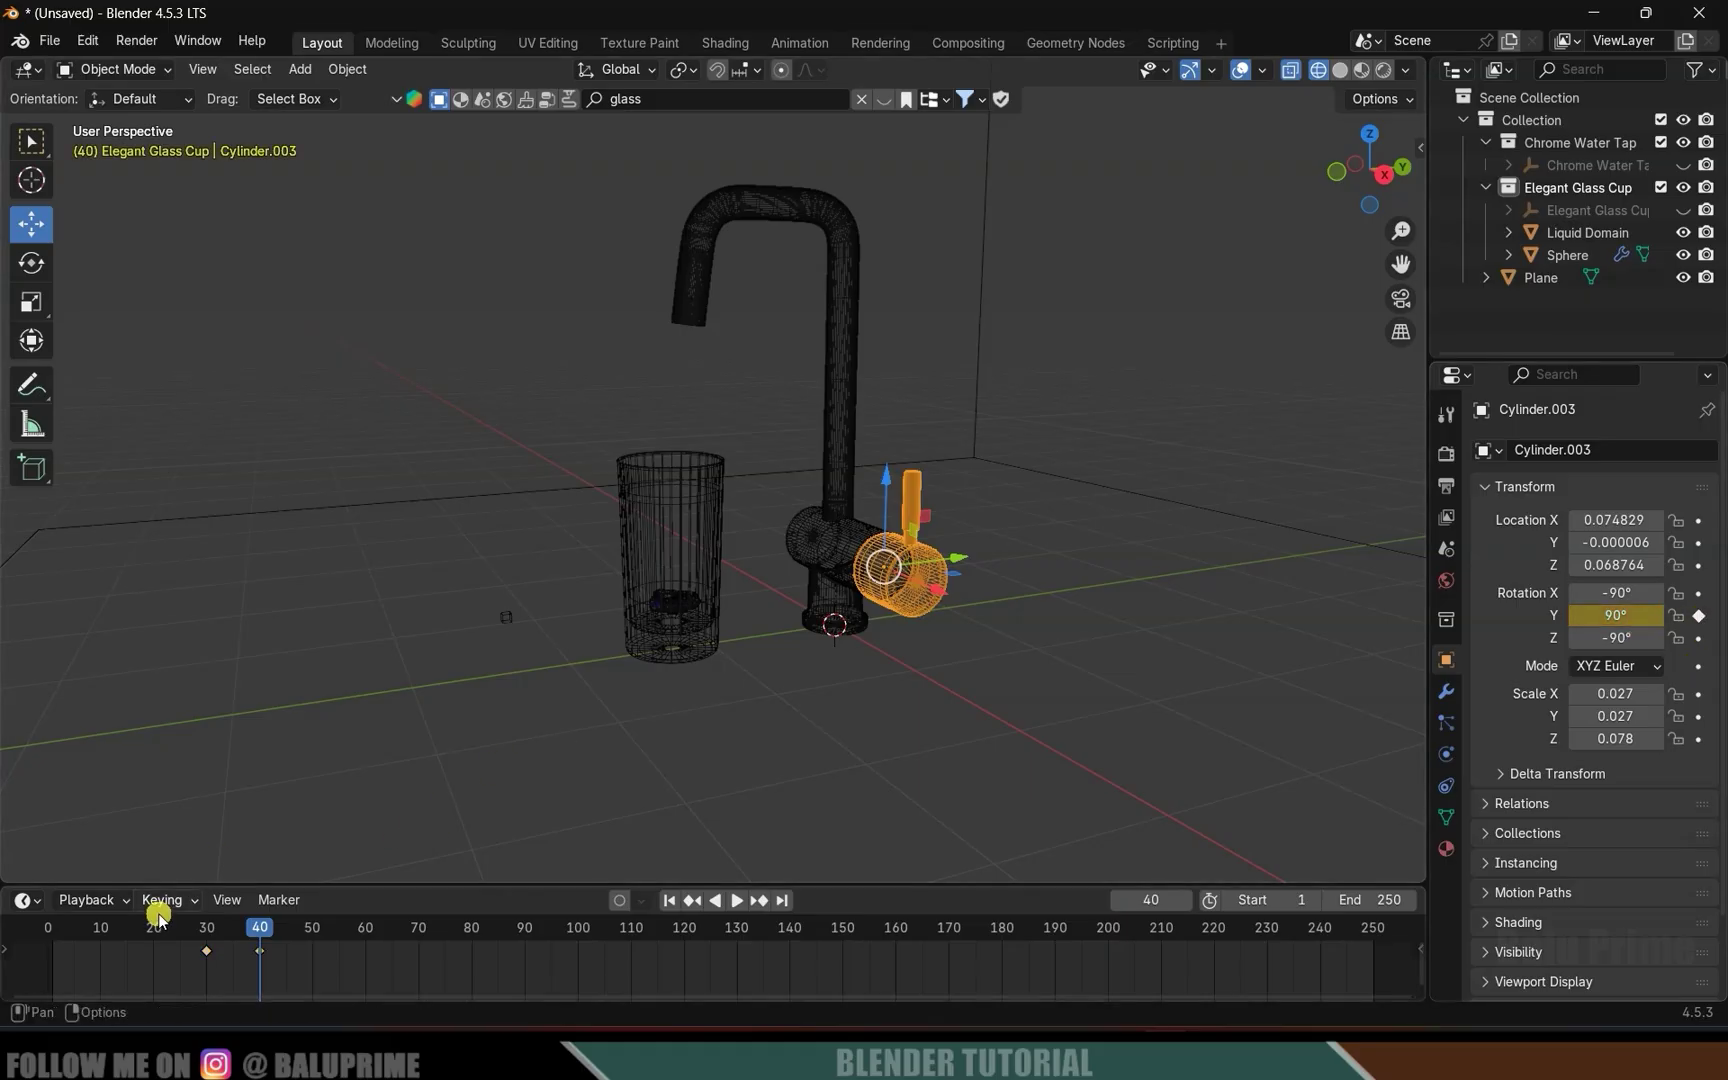
Play back the handle turn to preview it, then go to frame 150.
left_click_drag(250, 930, 190, 930)
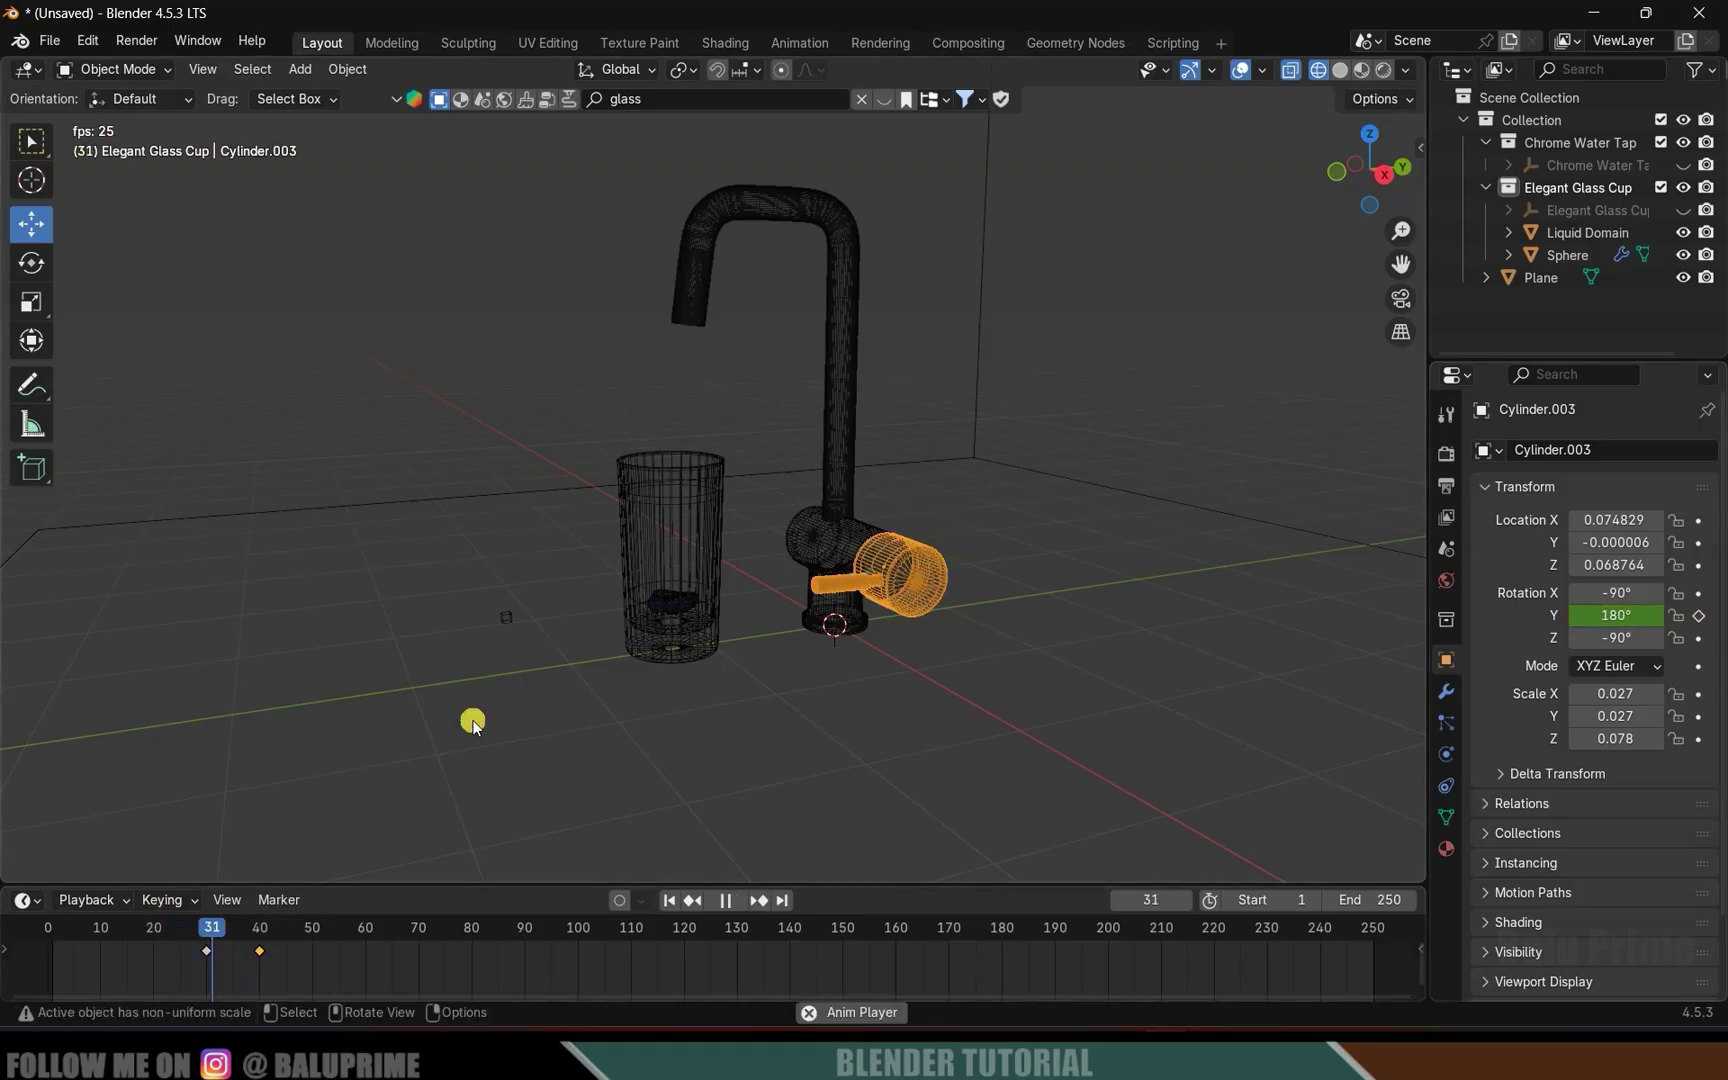
key("space")
key("space")
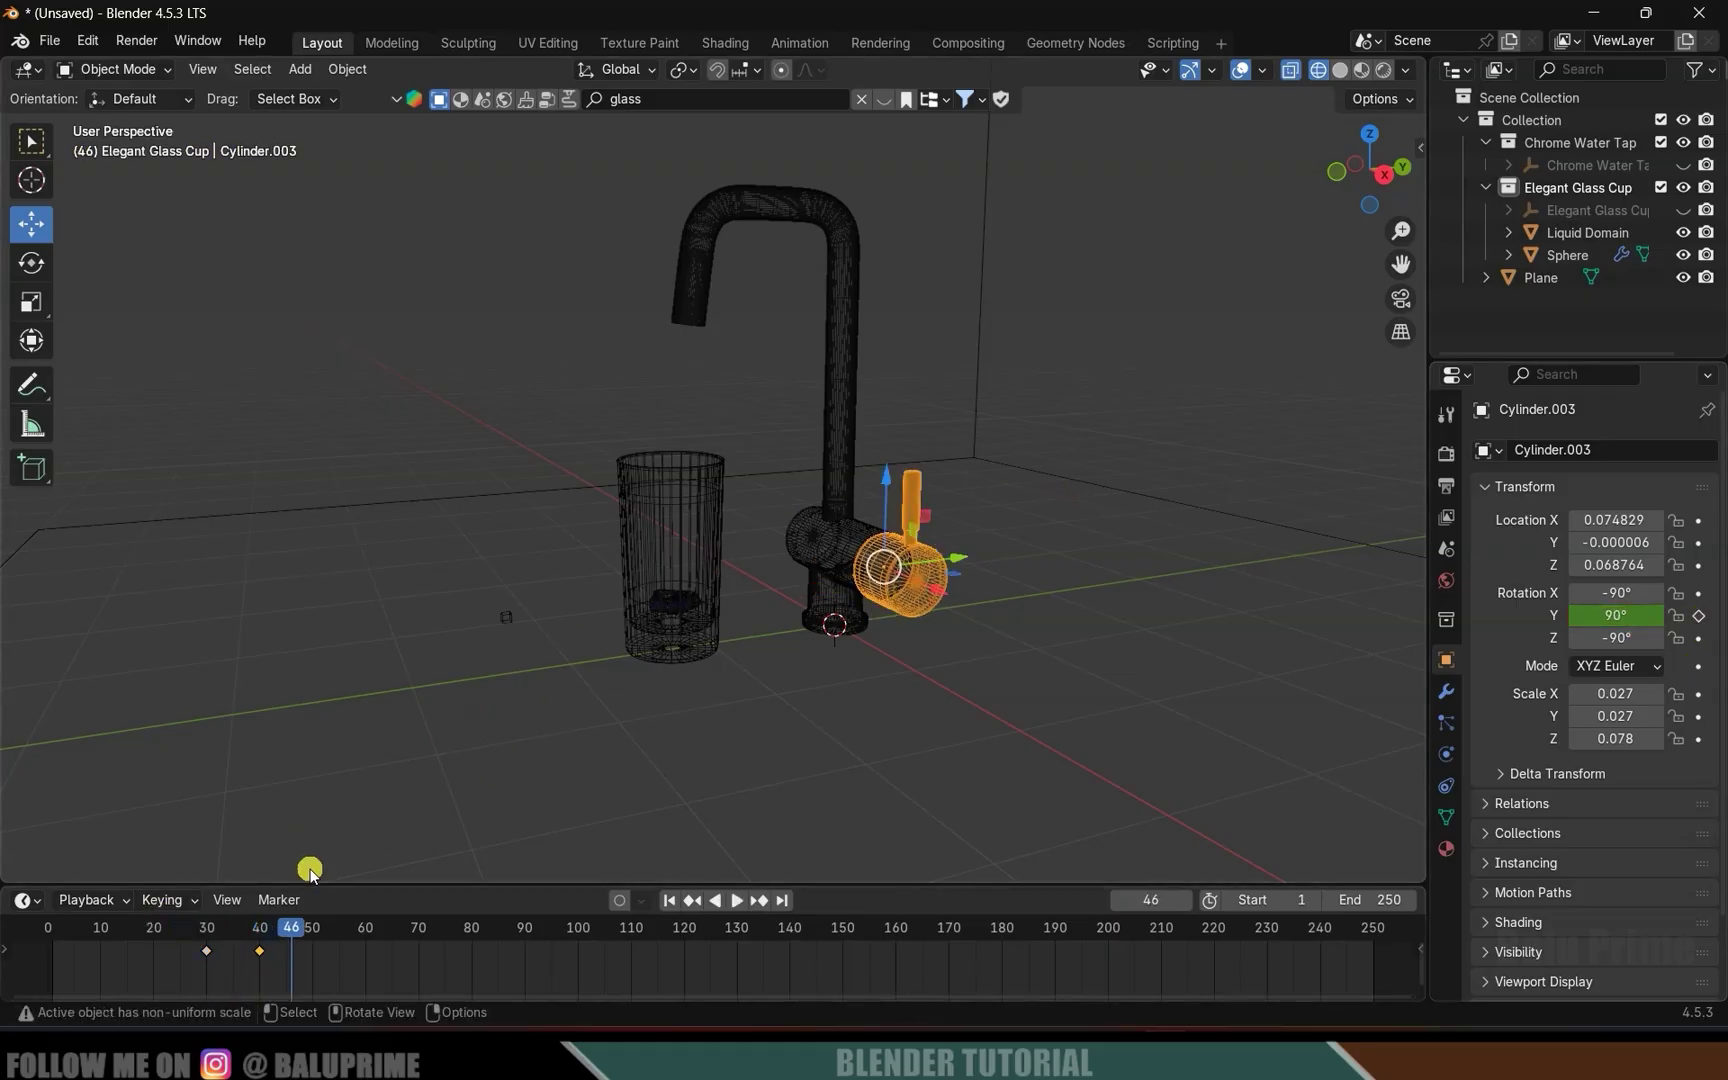
left_click_drag(291, 930, 578, 955)
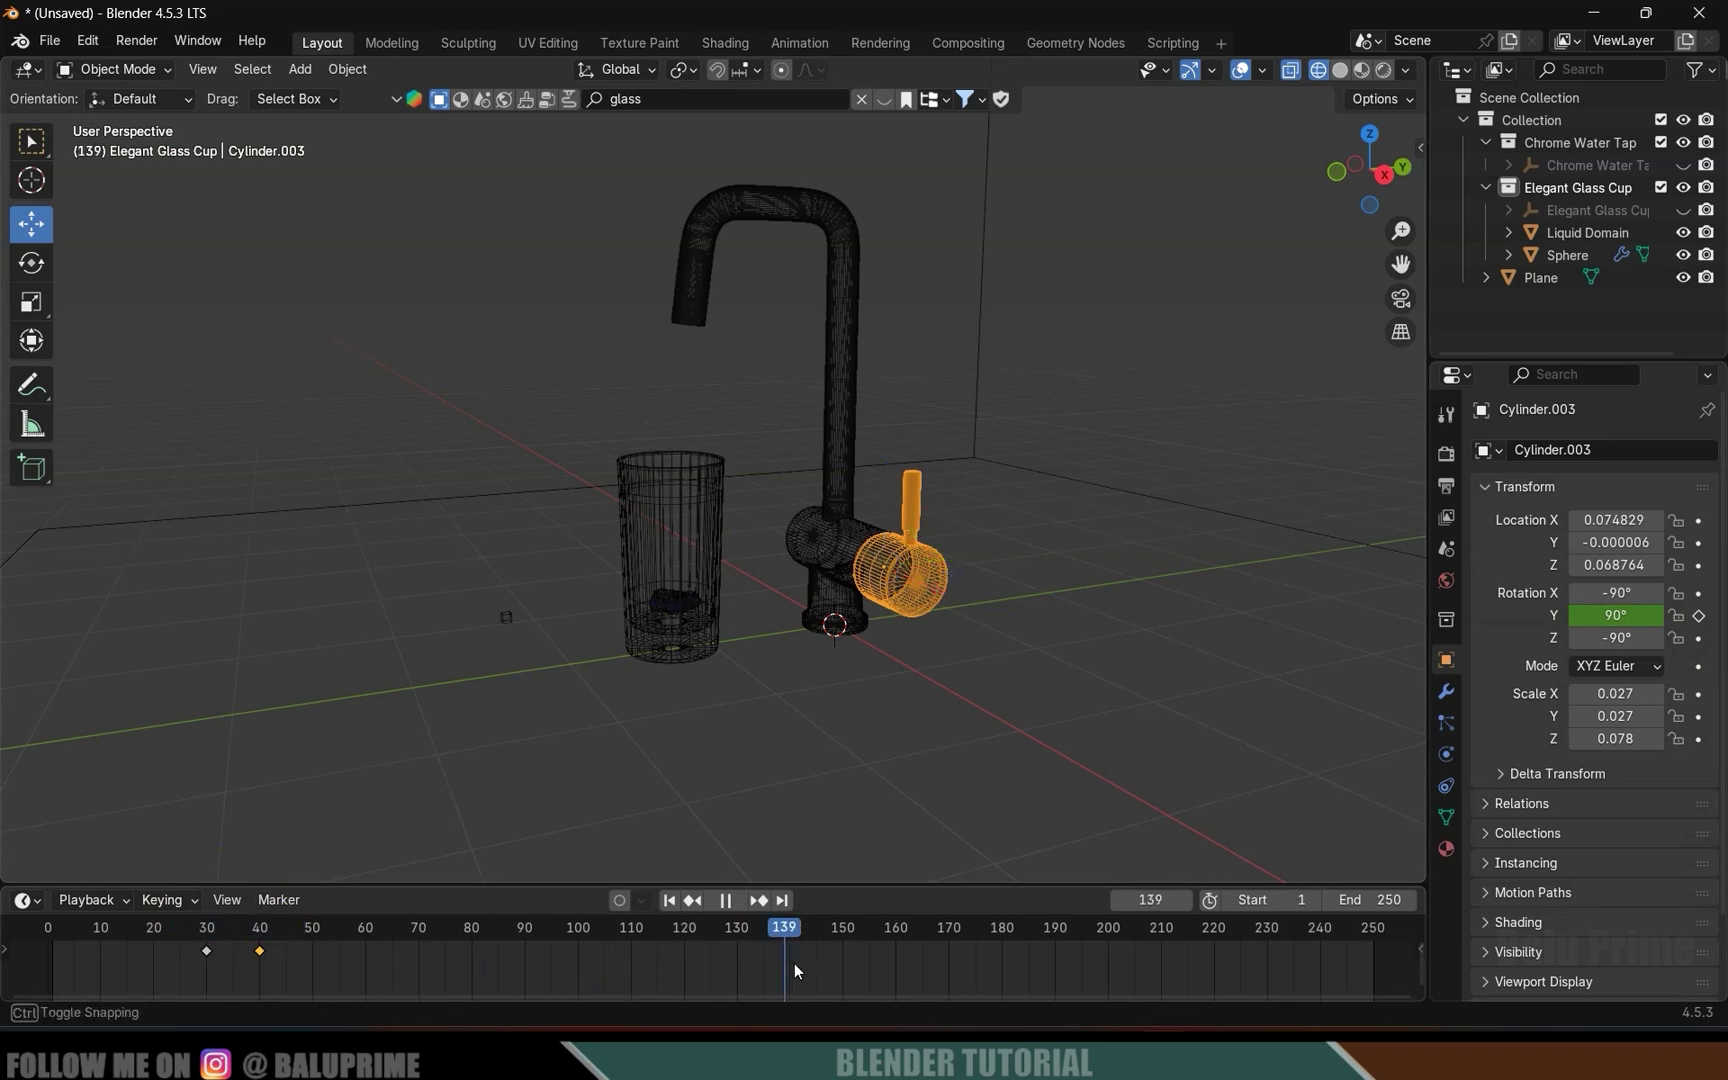
left_click_drag(845, 967, 845, 967)
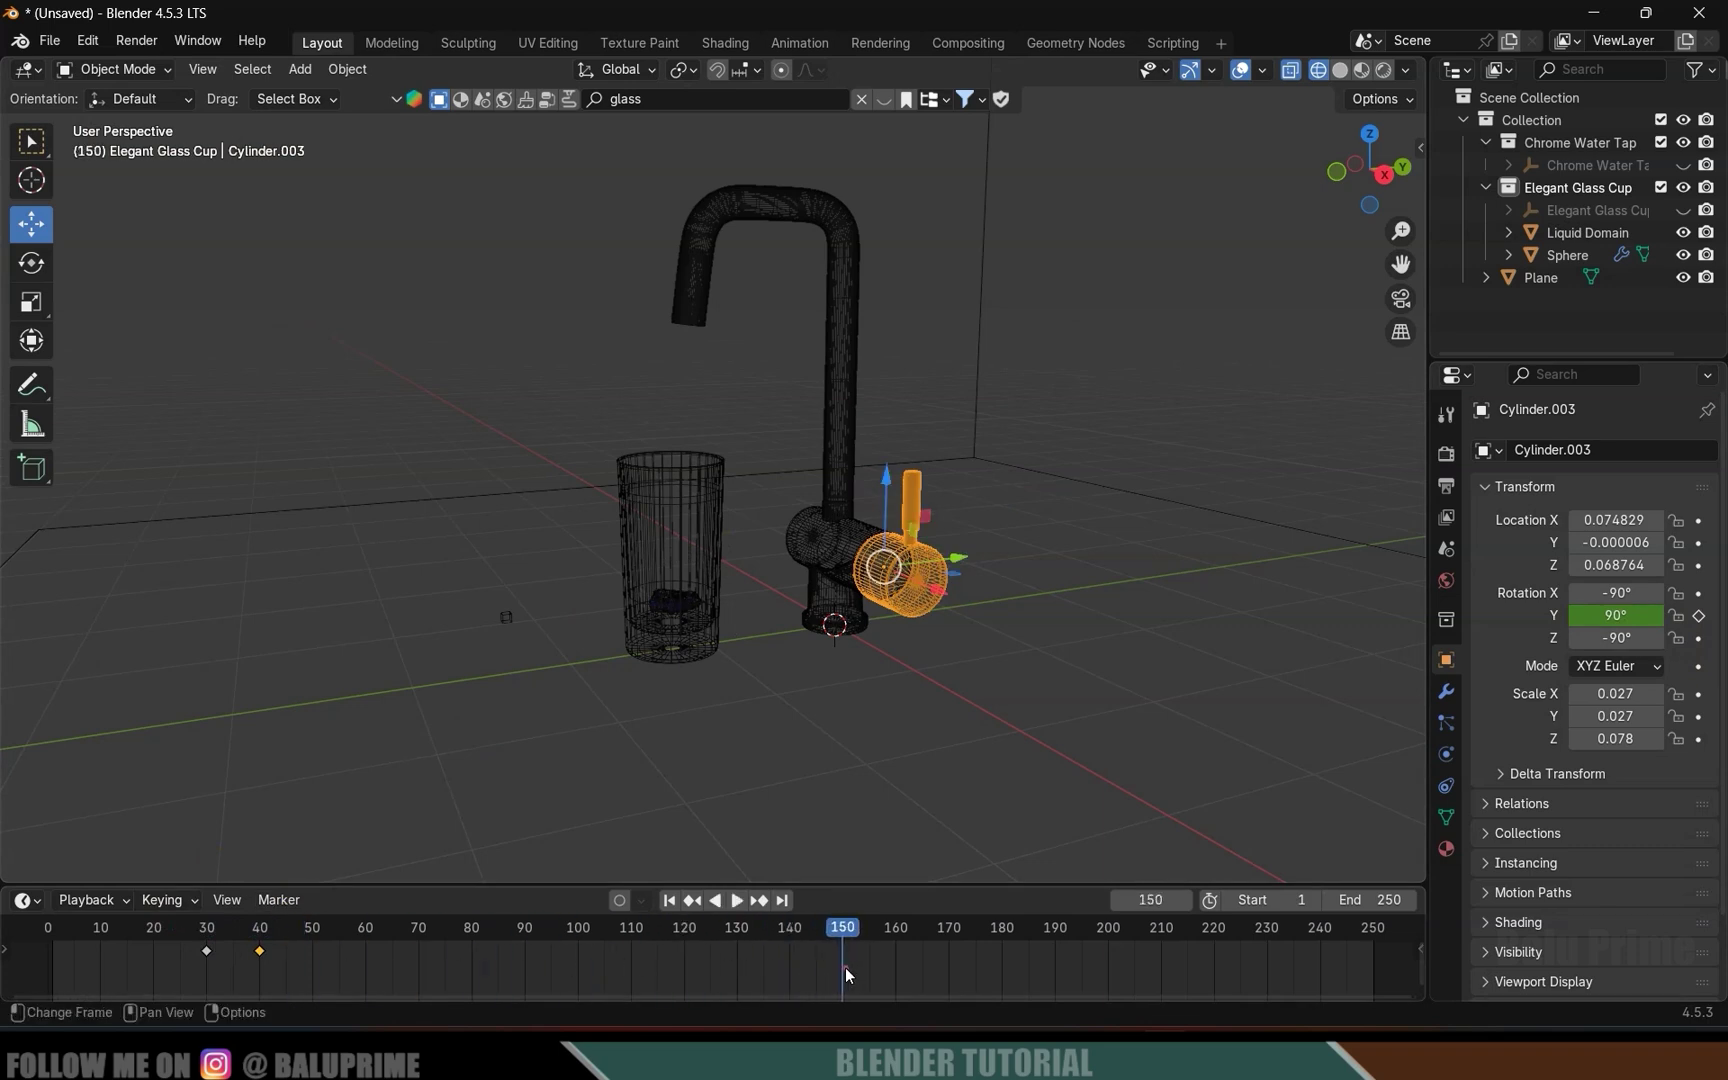
Keyframe the handle's Y rotation at 90° on frame 150 and 180° on frame 160.
left_click(1701, 622)
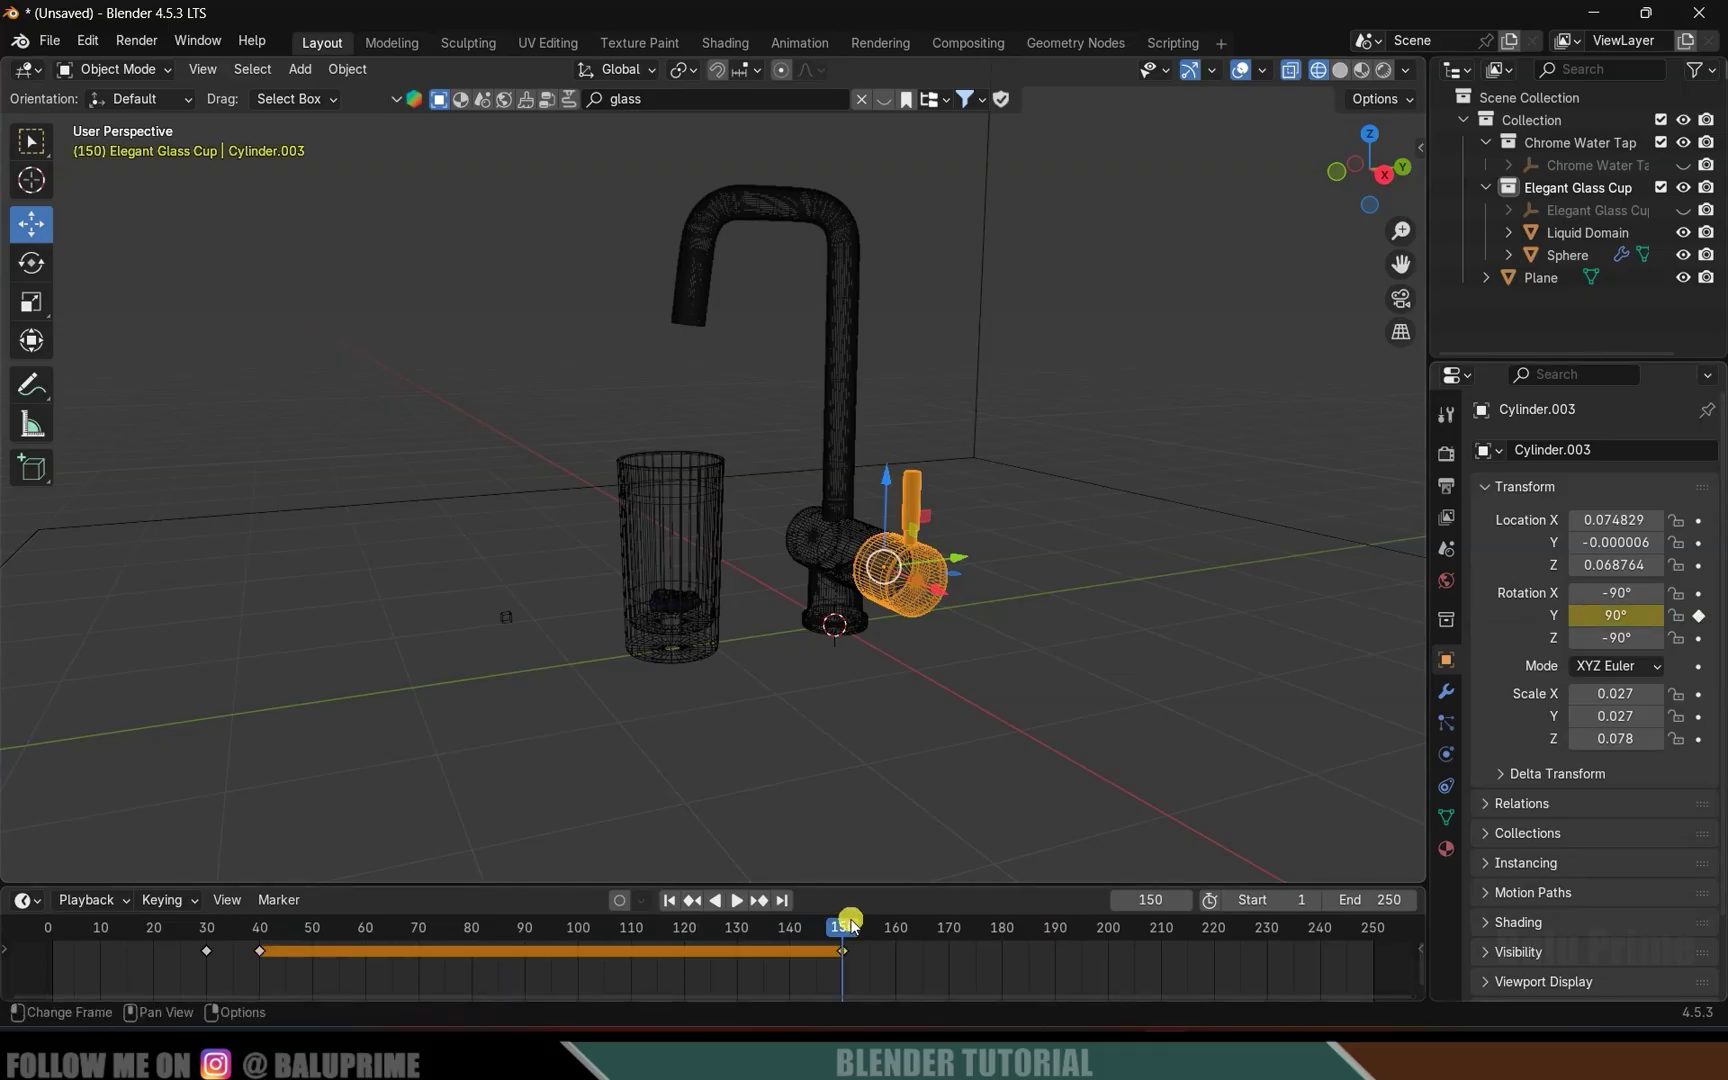
left_click_drag(850, 931, 896, 954)
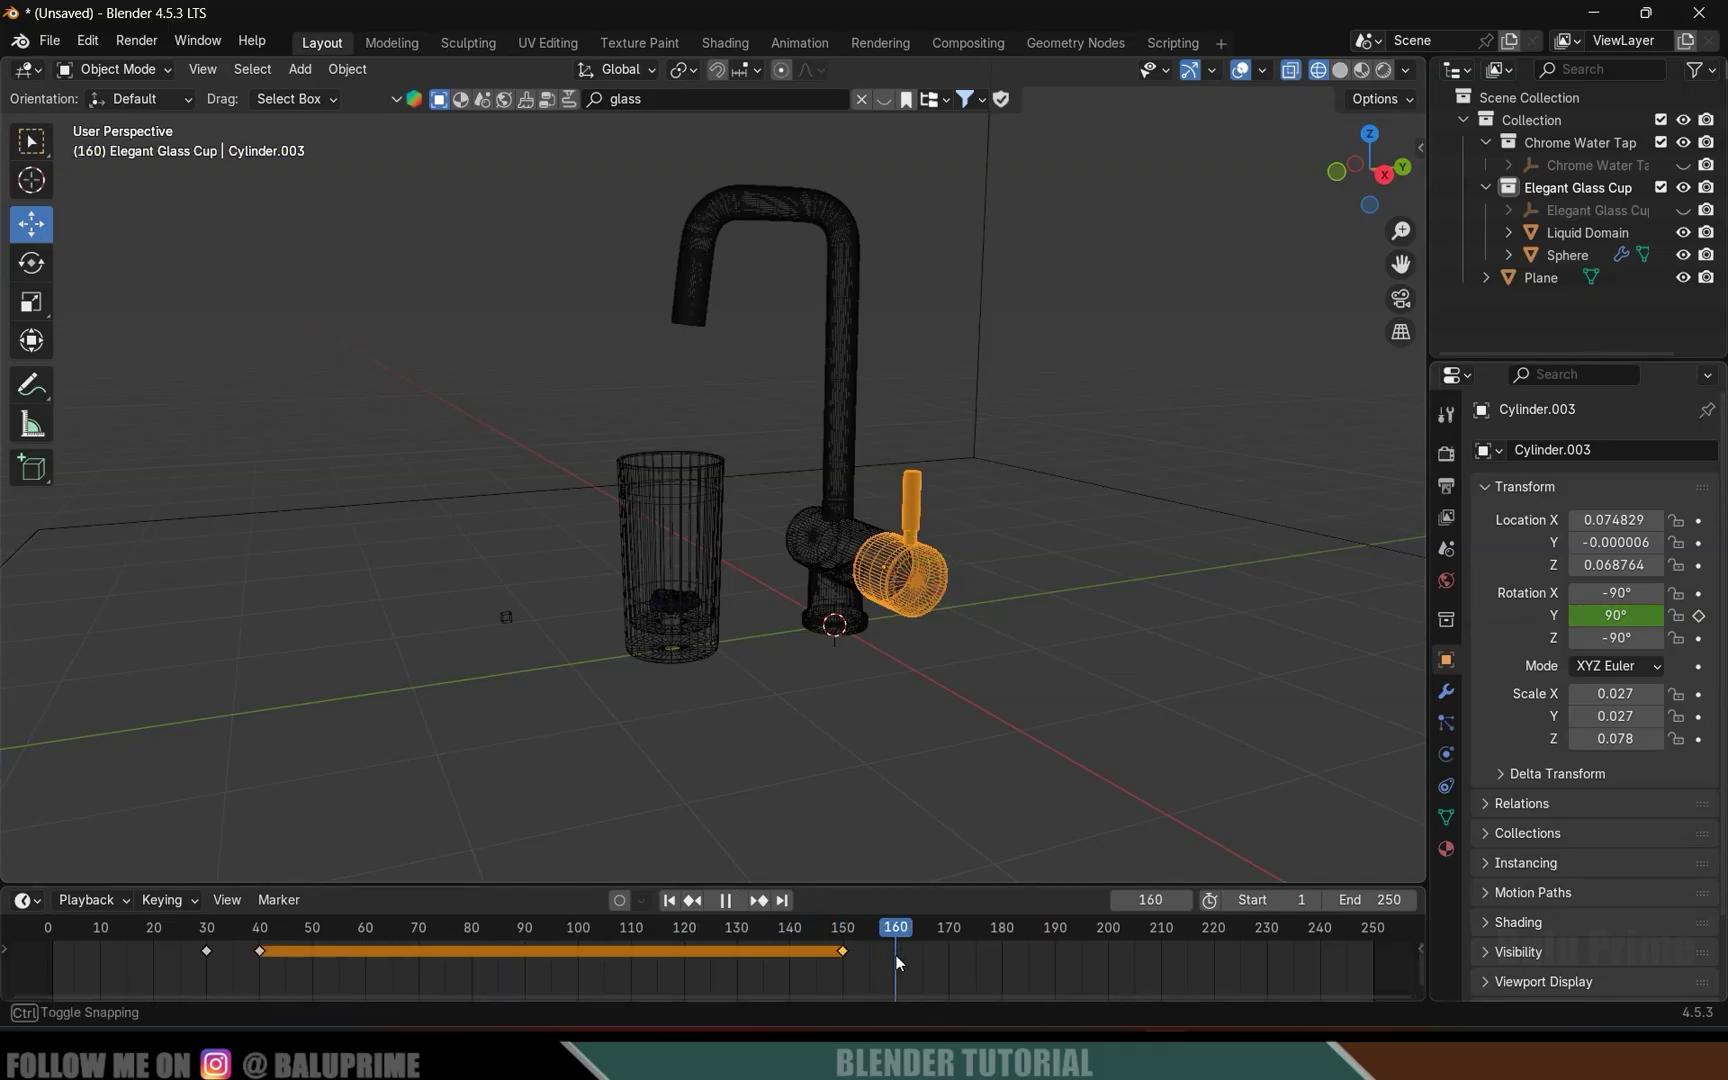
left_click(1621, 617)
type("1")
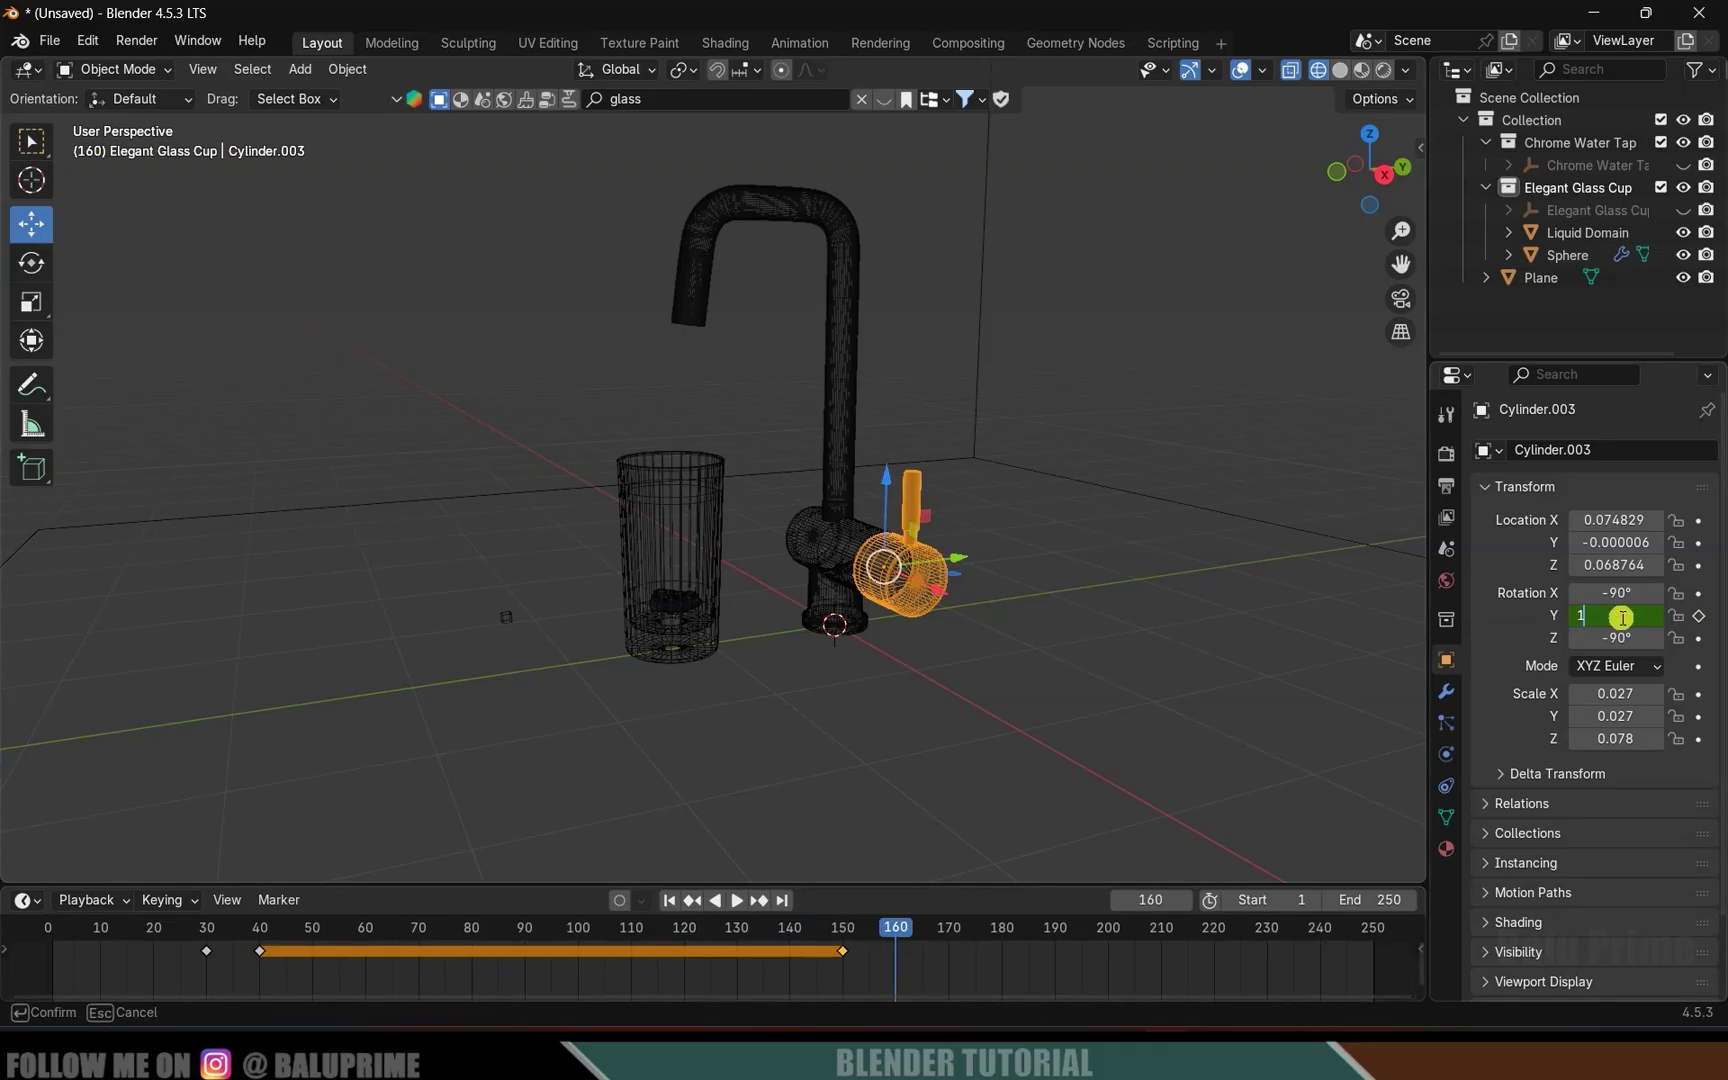
type("80")
key("Return")
left_click(1703, 616)
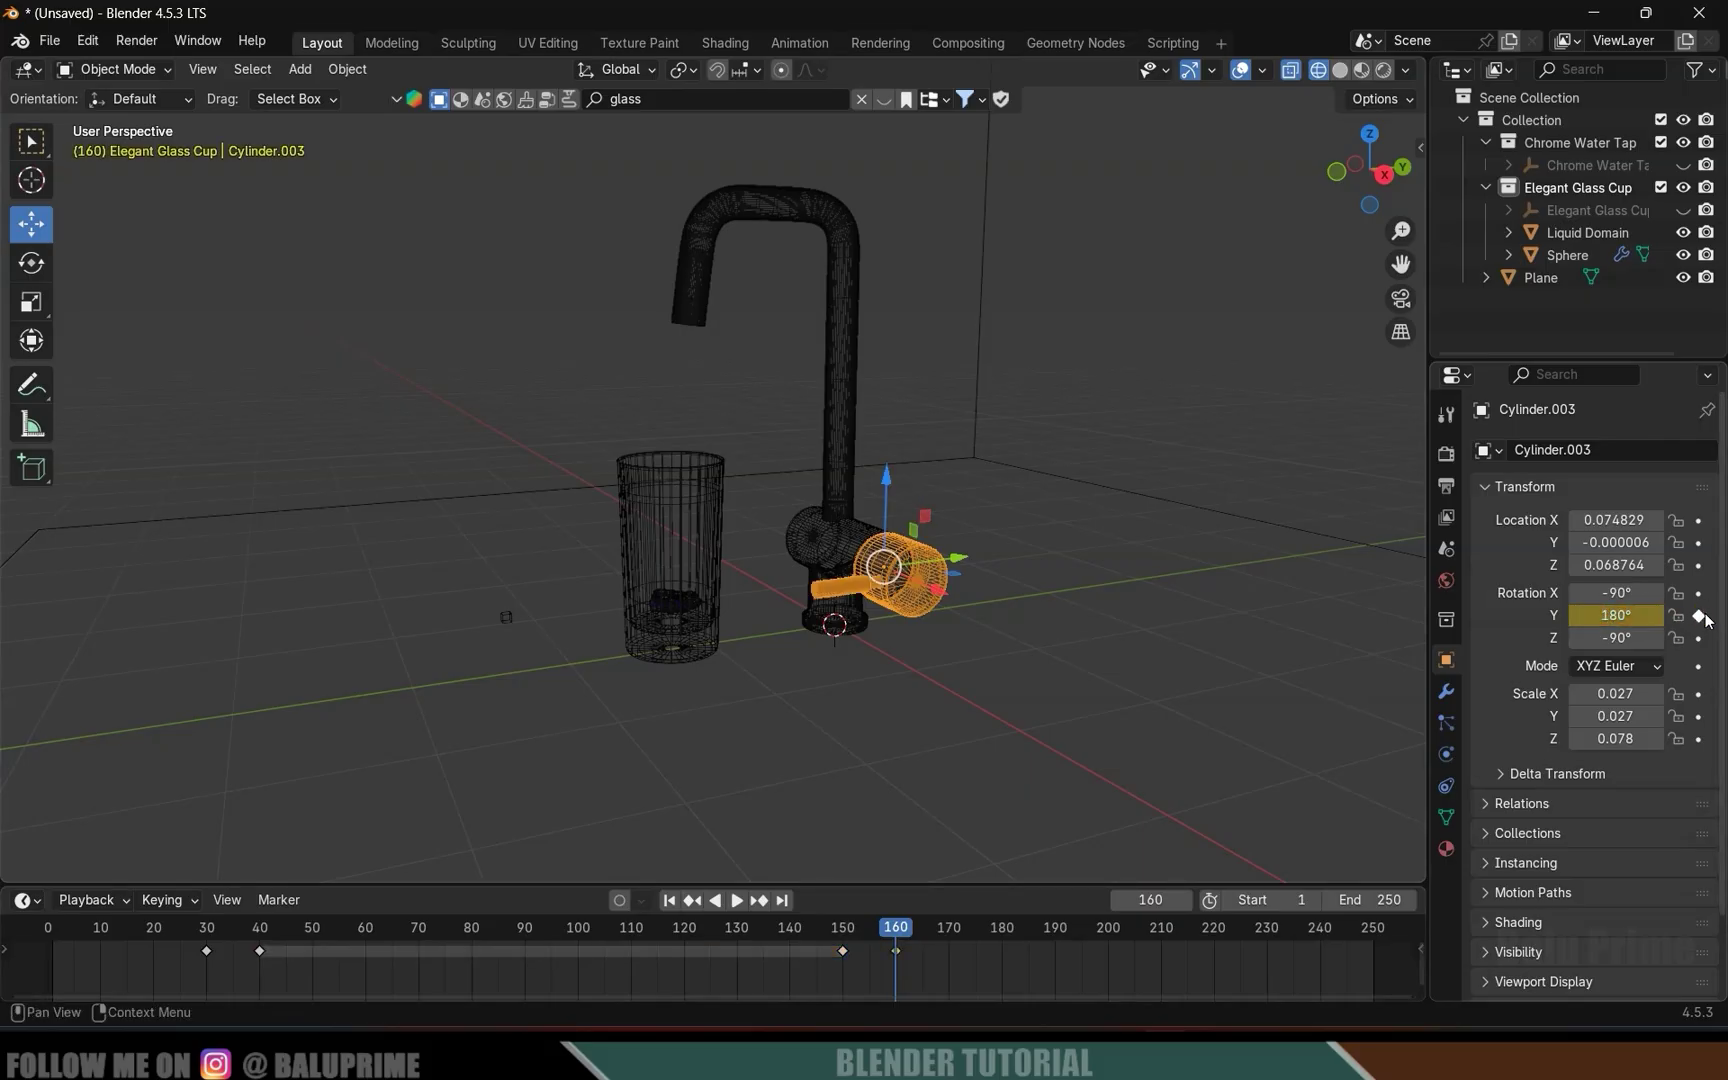
Play the animation to check the handle's swing, then return to frame 40.
left_click(195, 925)
key("space")
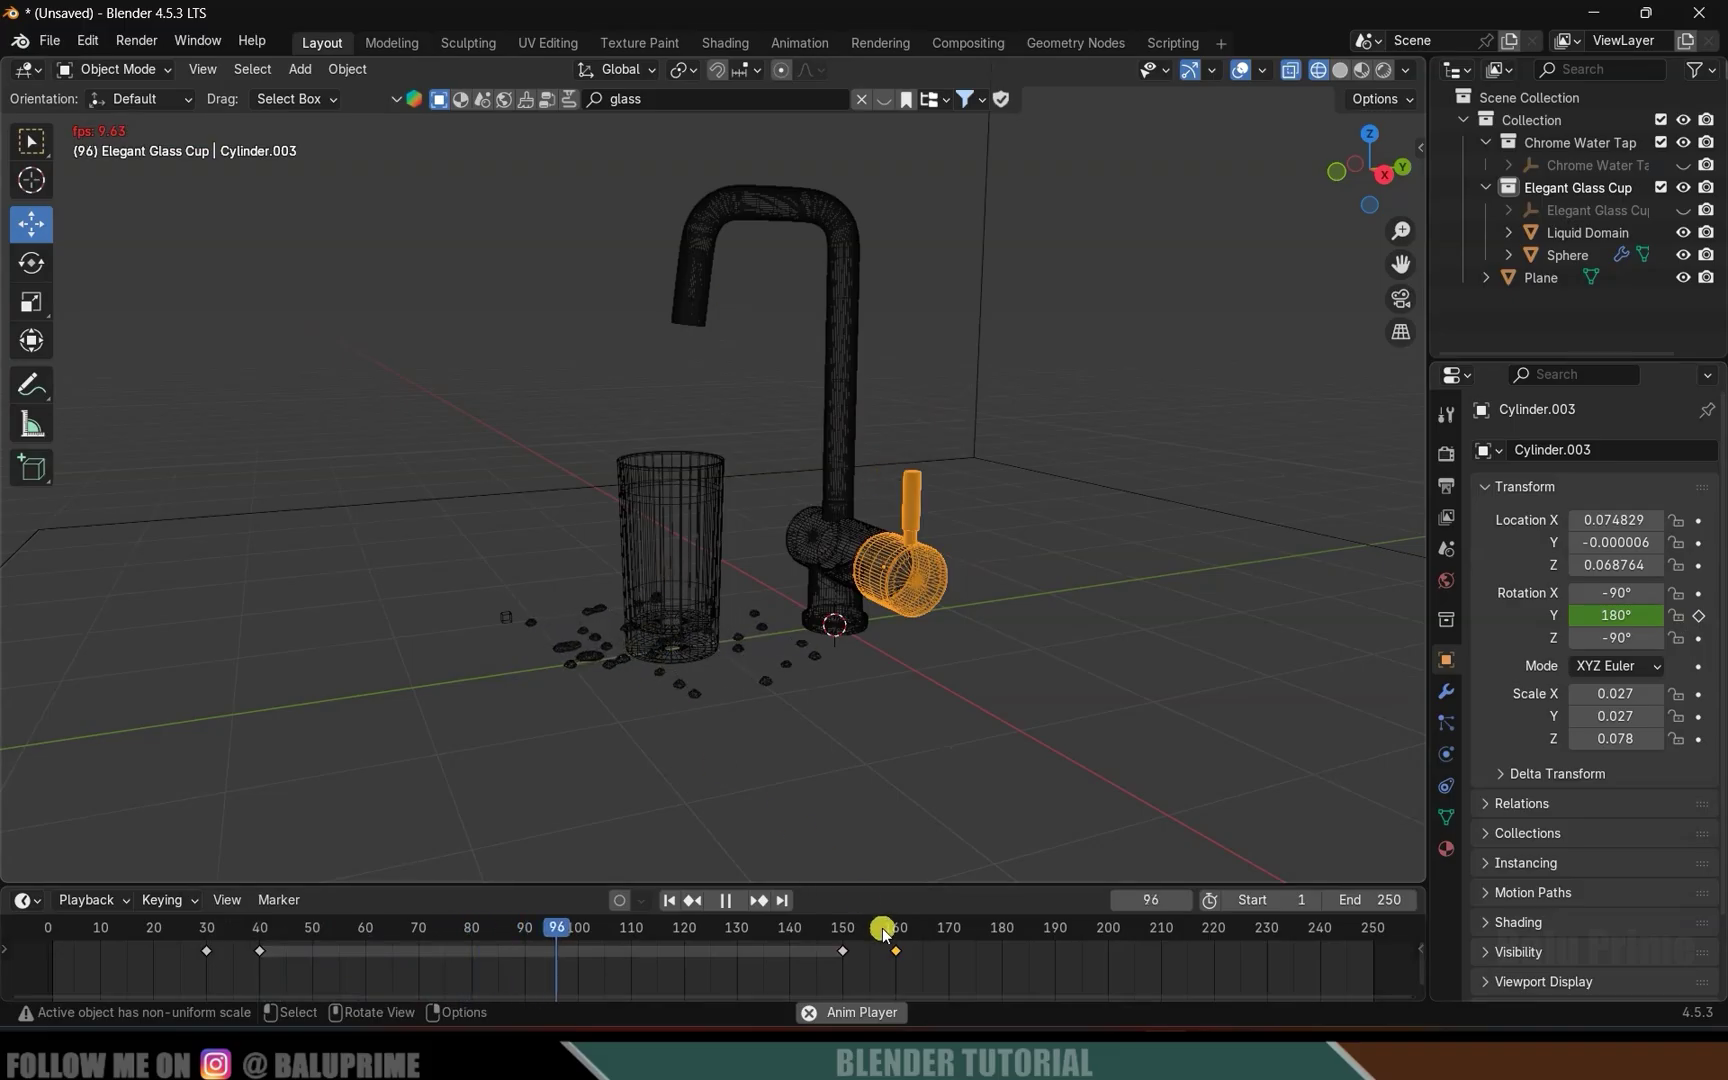
left_click_drag(855, 928, 897, 938)
key("space")
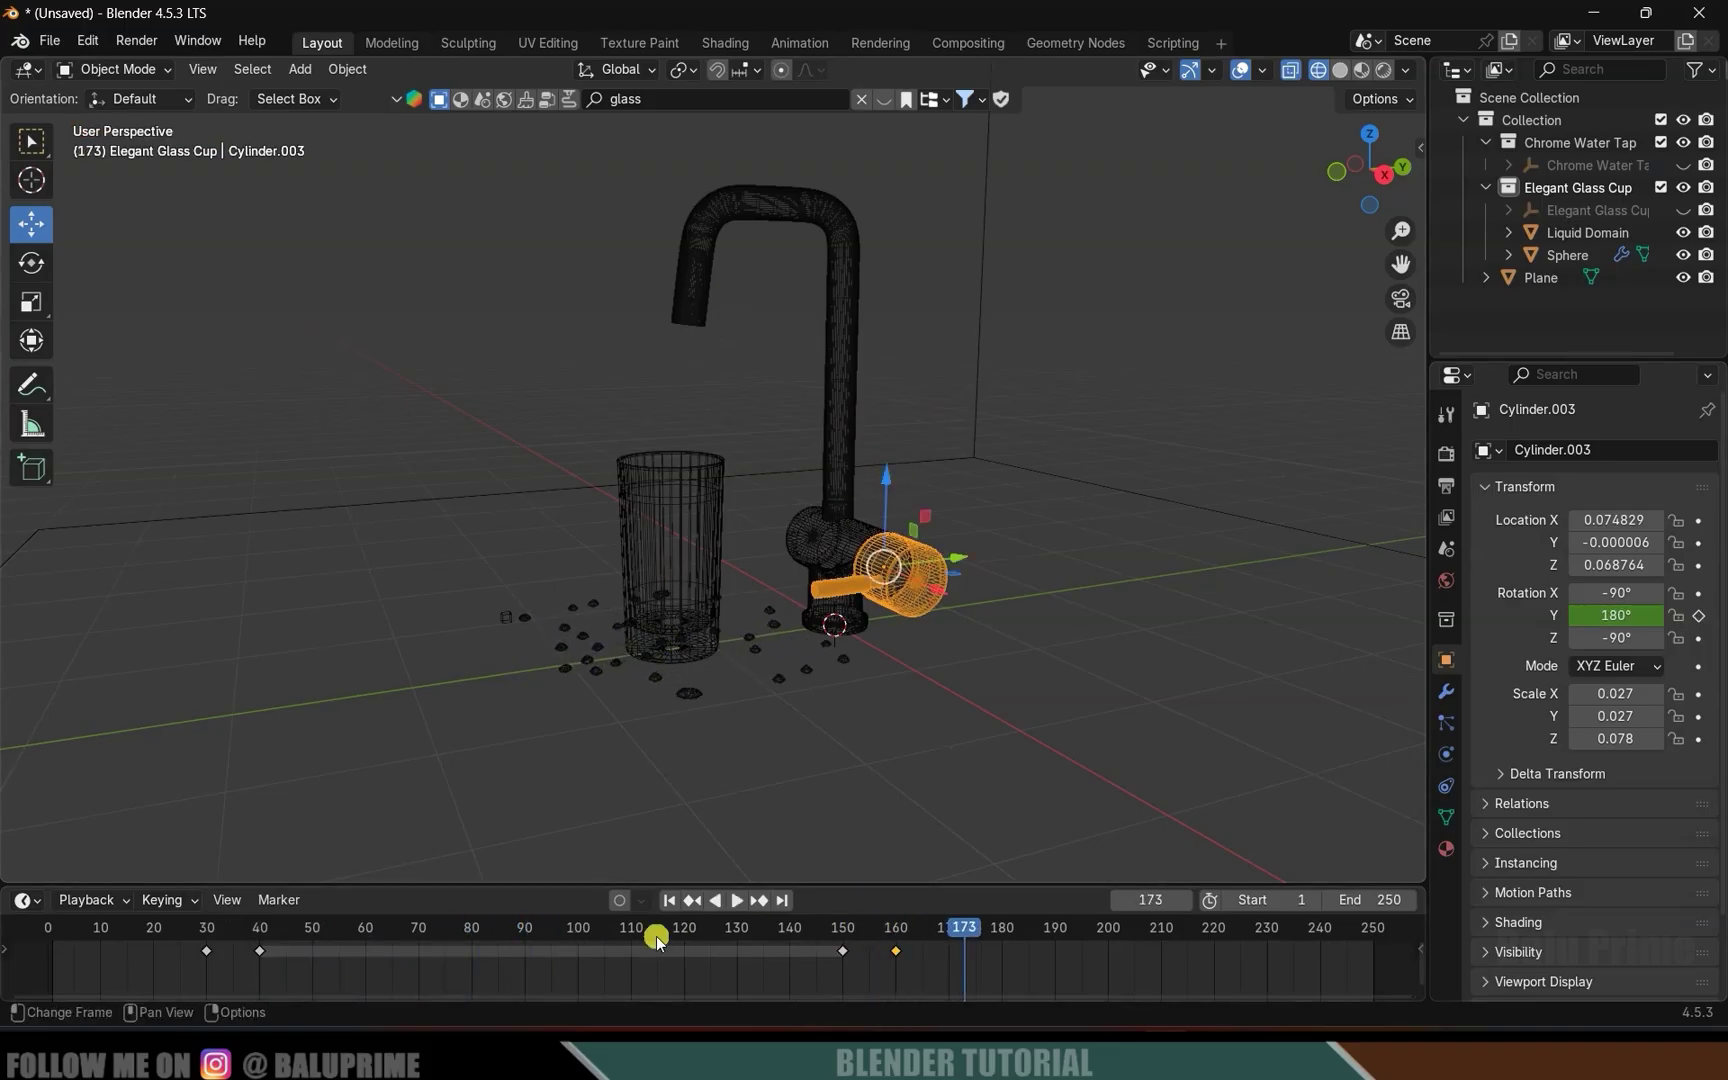
left_click(669, 901)
key("space")
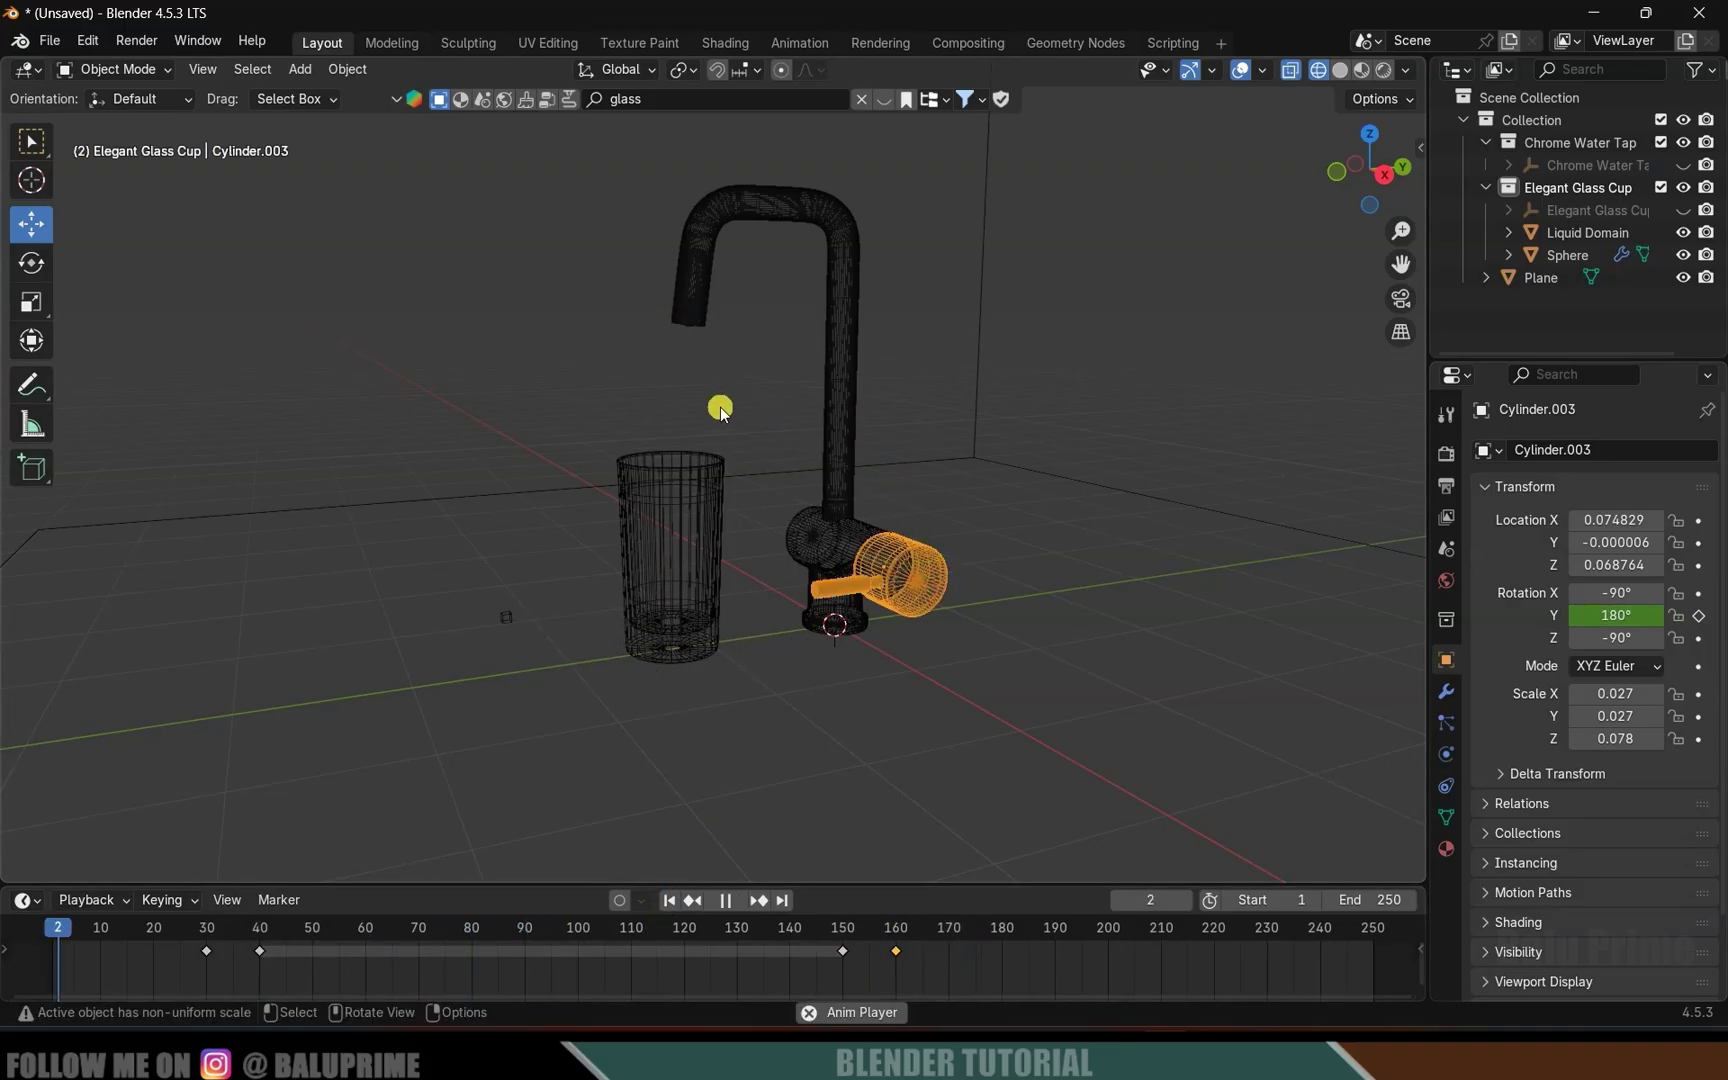
key("space")
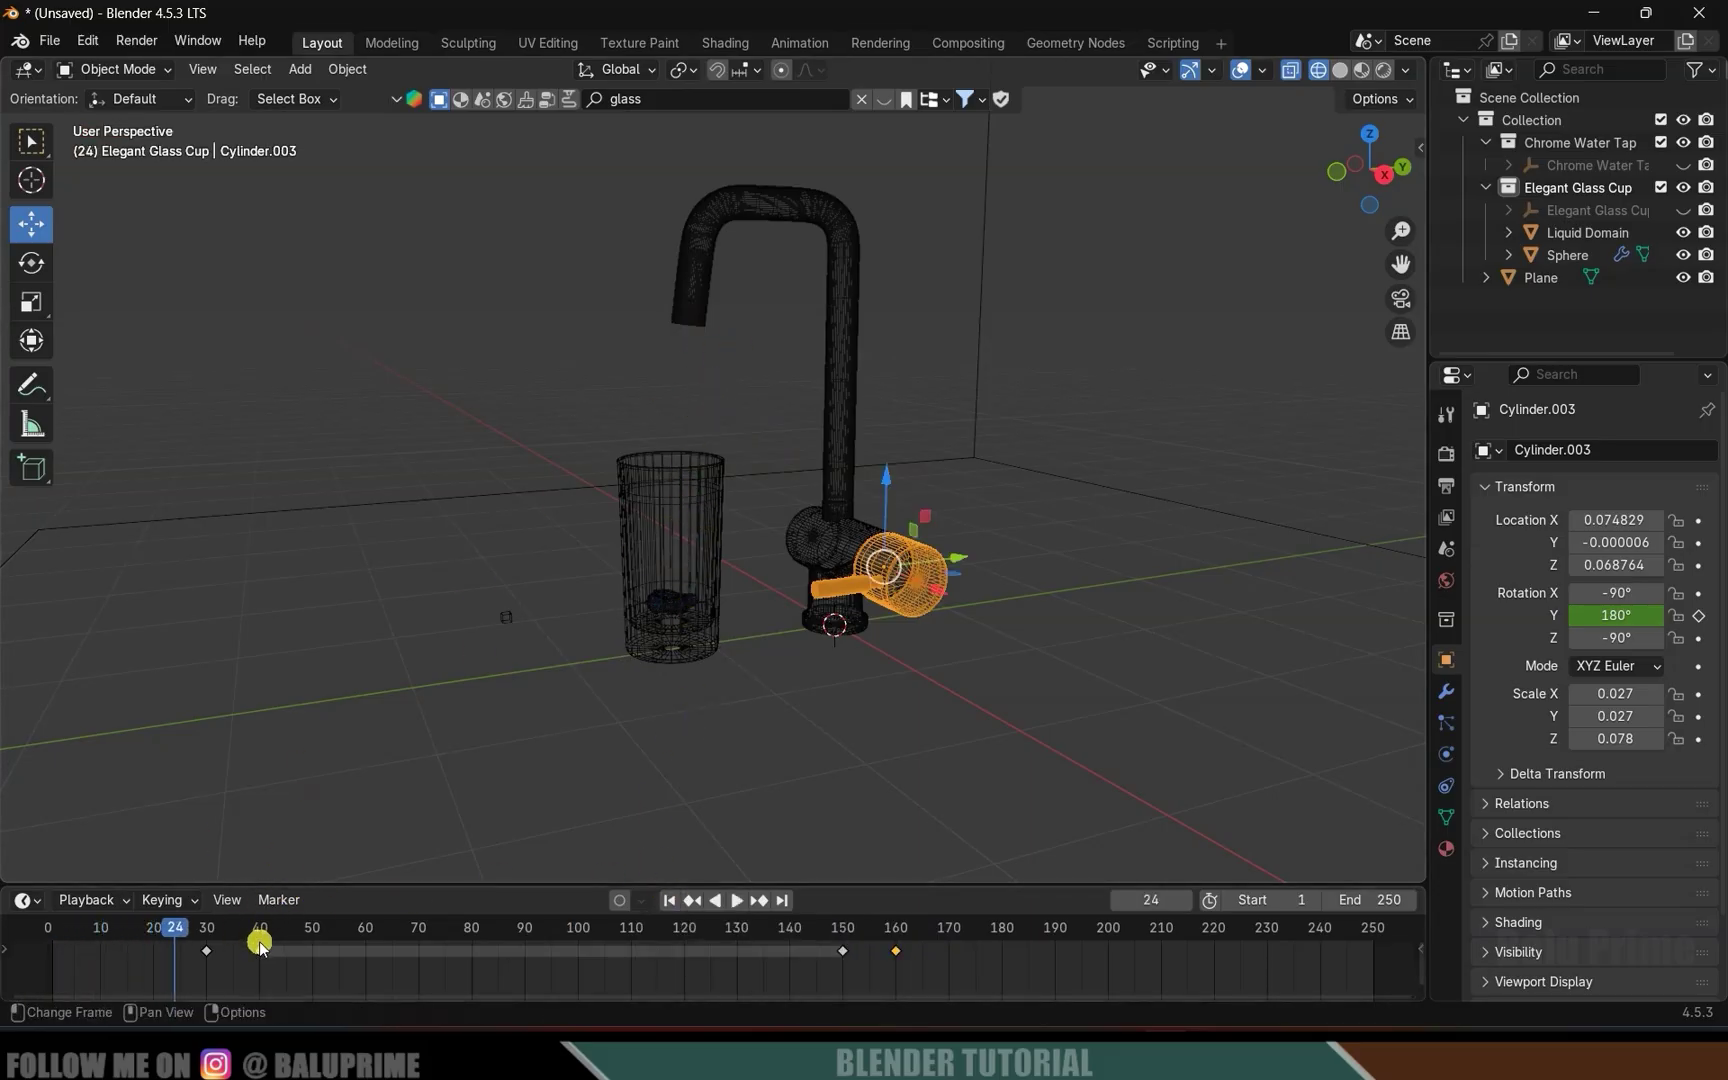
left_click(760, 901)
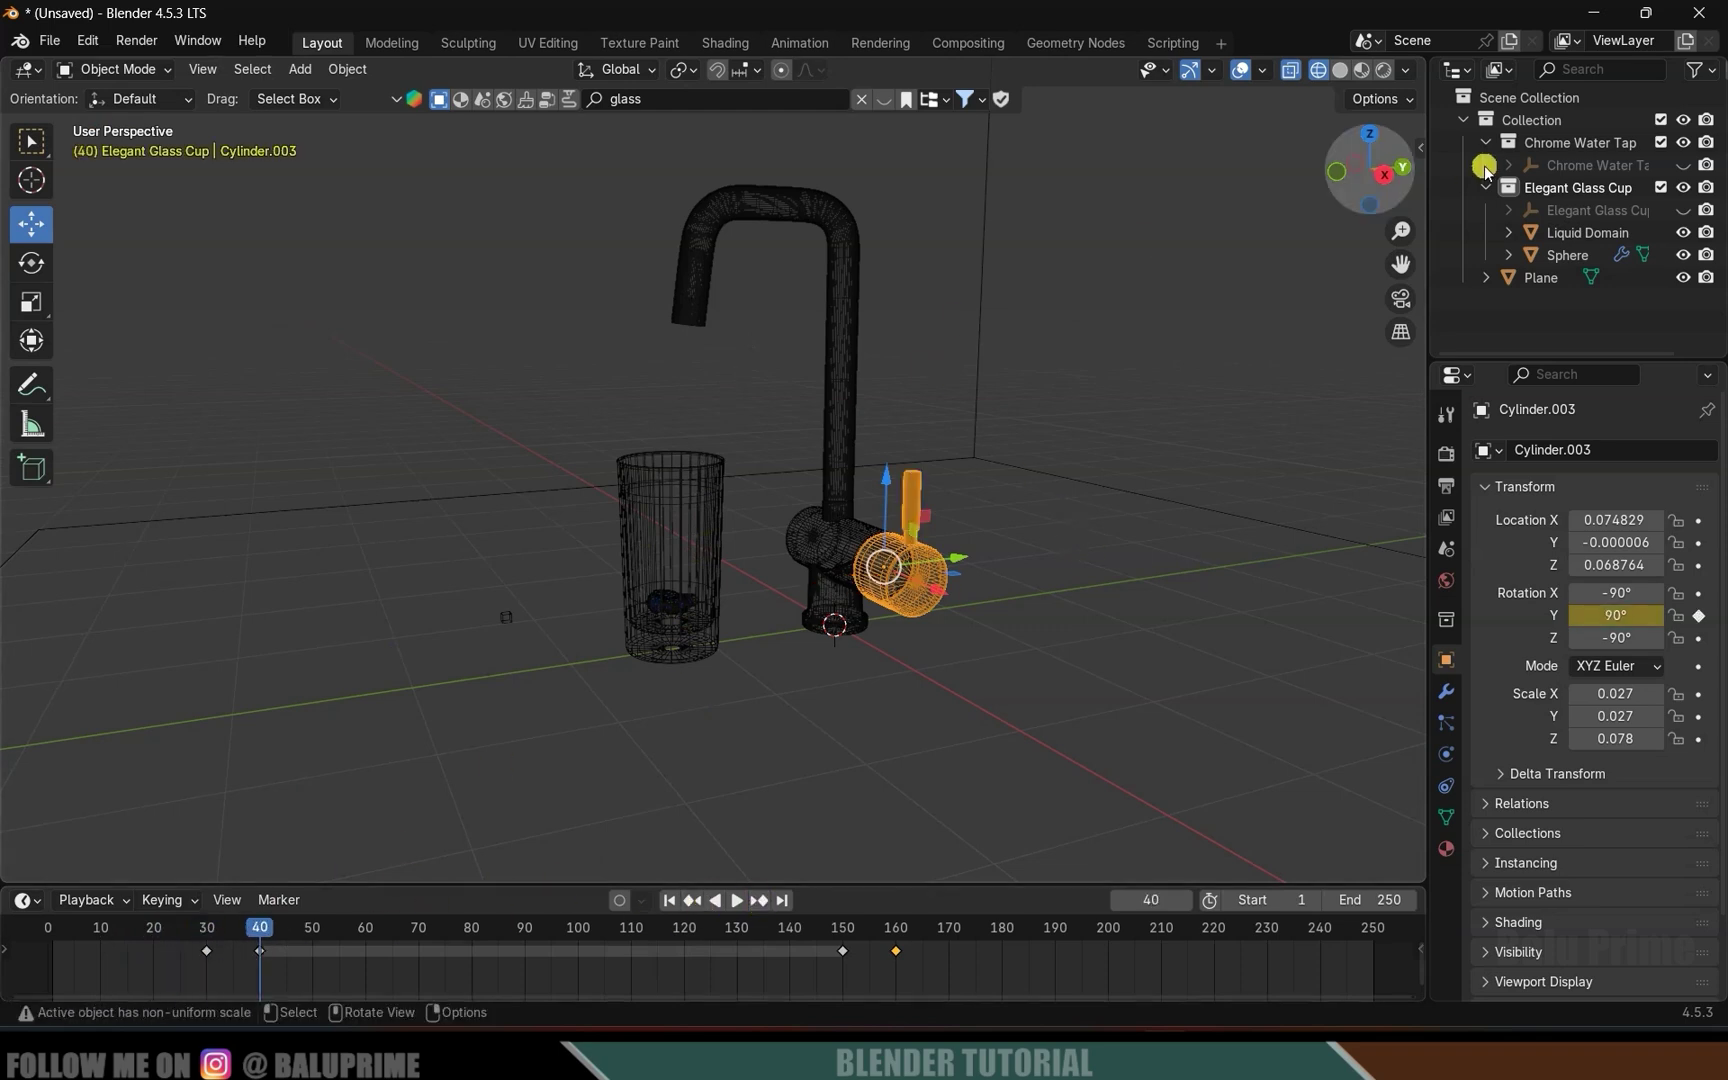
Select the Sphere and set its fluid Flow Behavior to Inflow.
left_click(1567, 255)
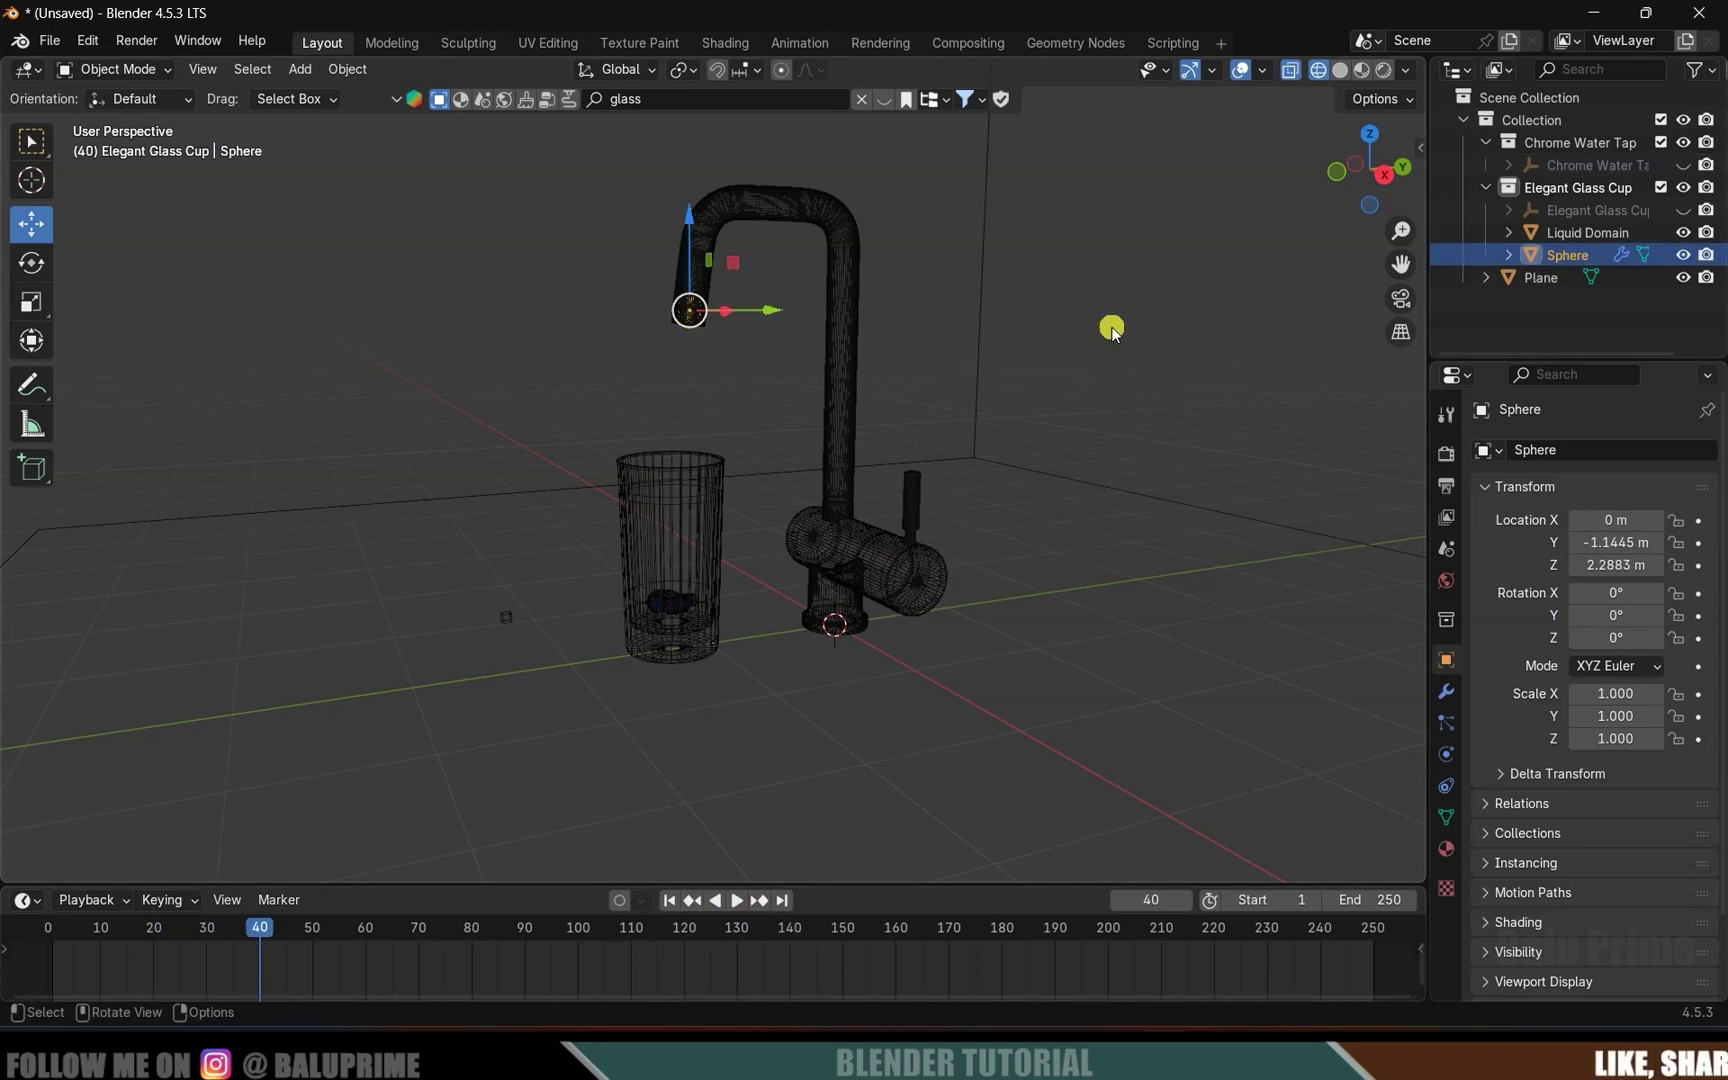
left_click(1446, 754)
scroll(1514, 697, "down", 1)
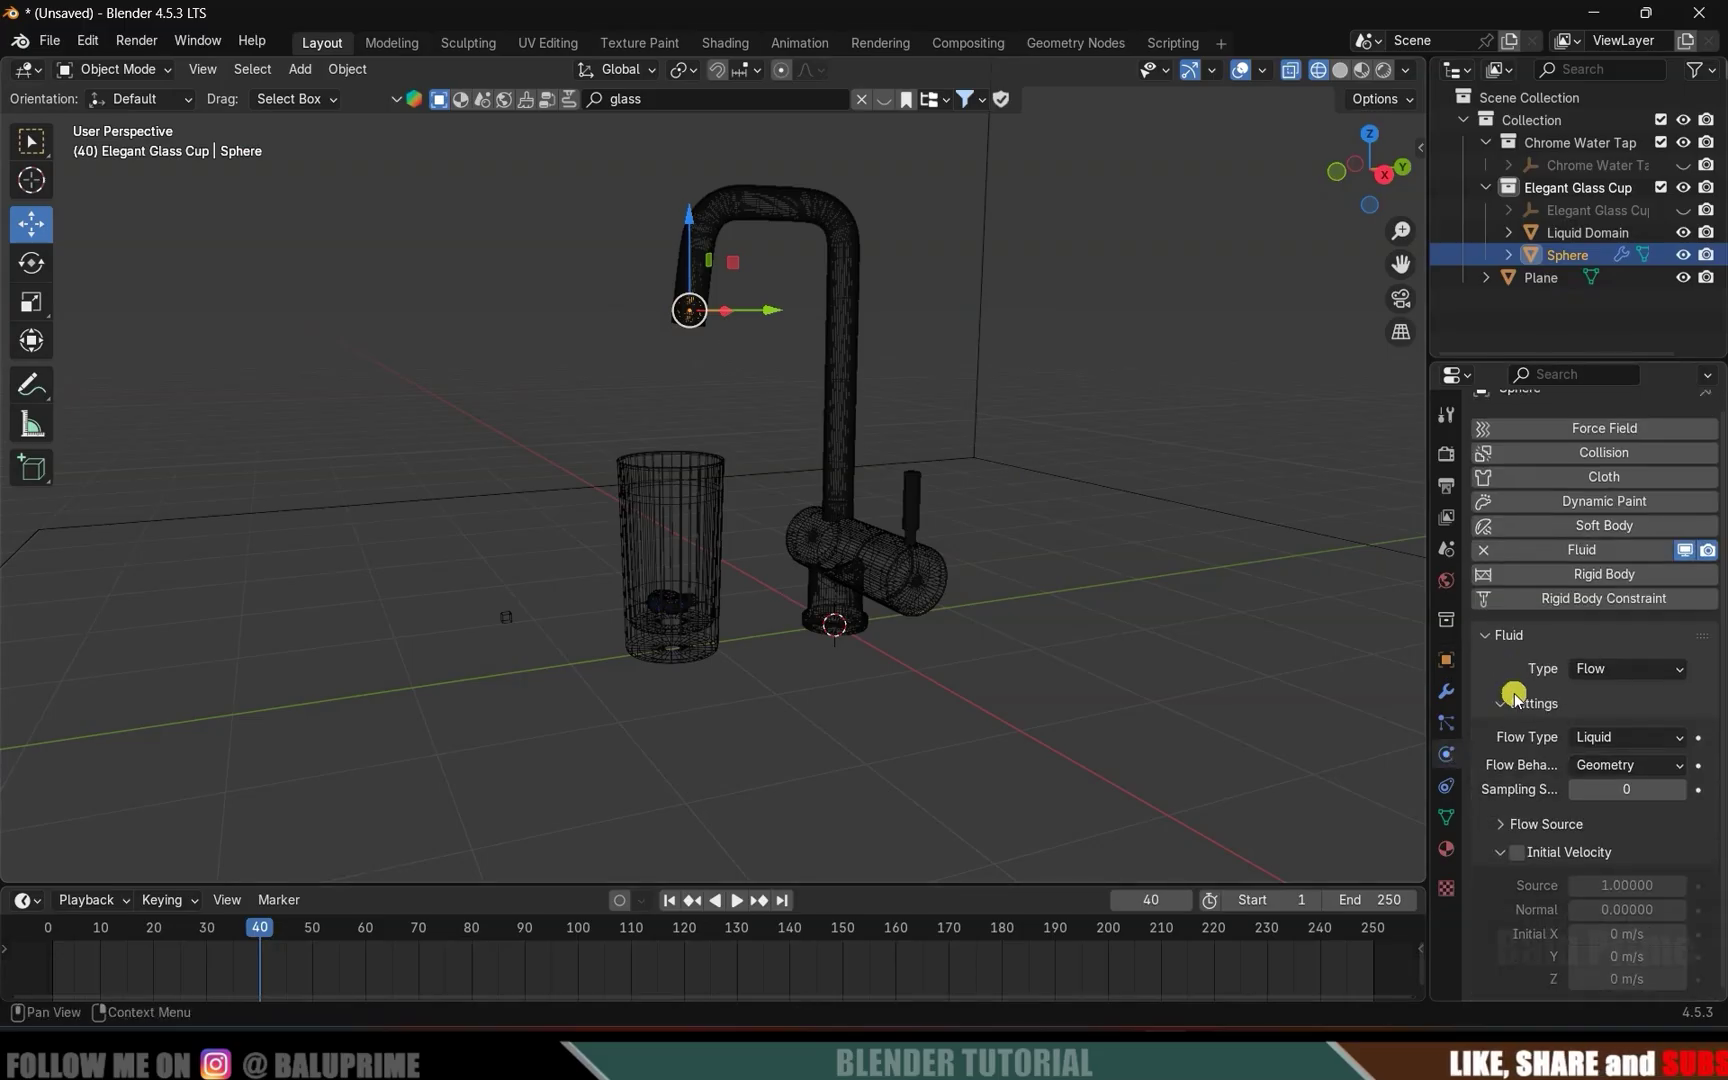
left_click(1610, 765)
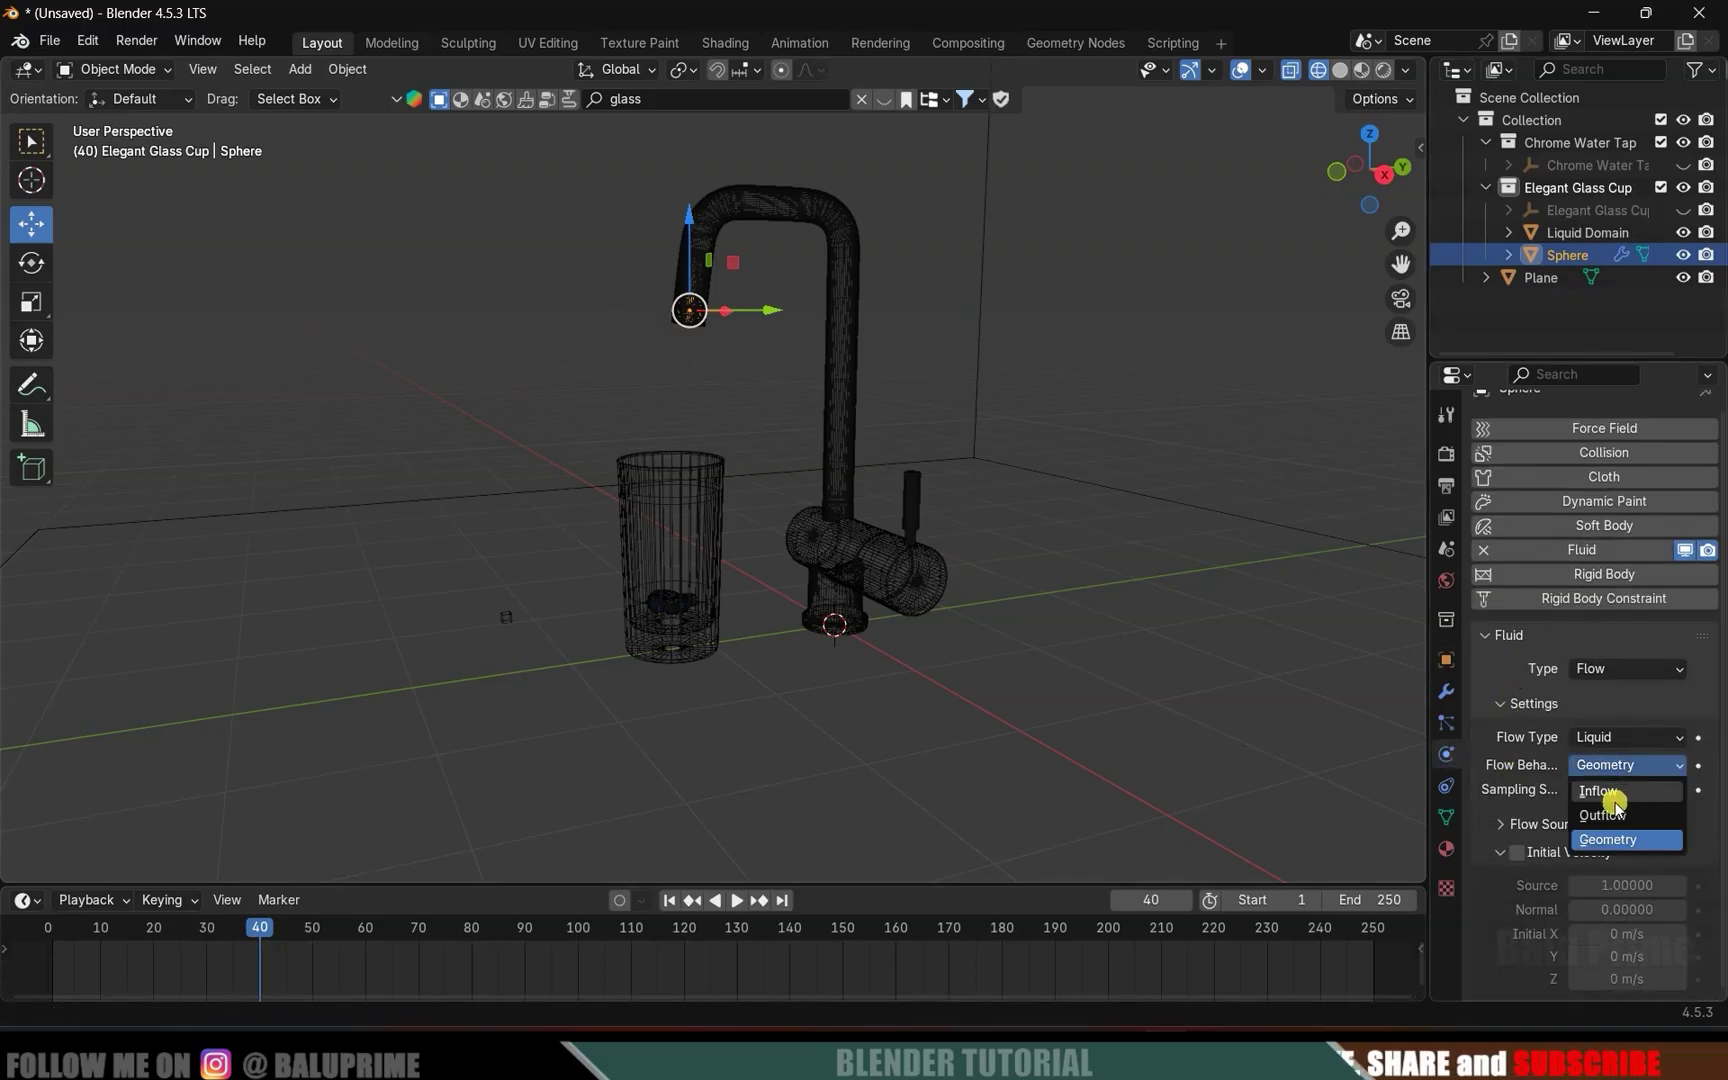
left_click(1612, 792)
Keyframe Use Flow off at frame 40 and on at frame 41, then play the simulation.
scroll(1545, 752, "down", 1)
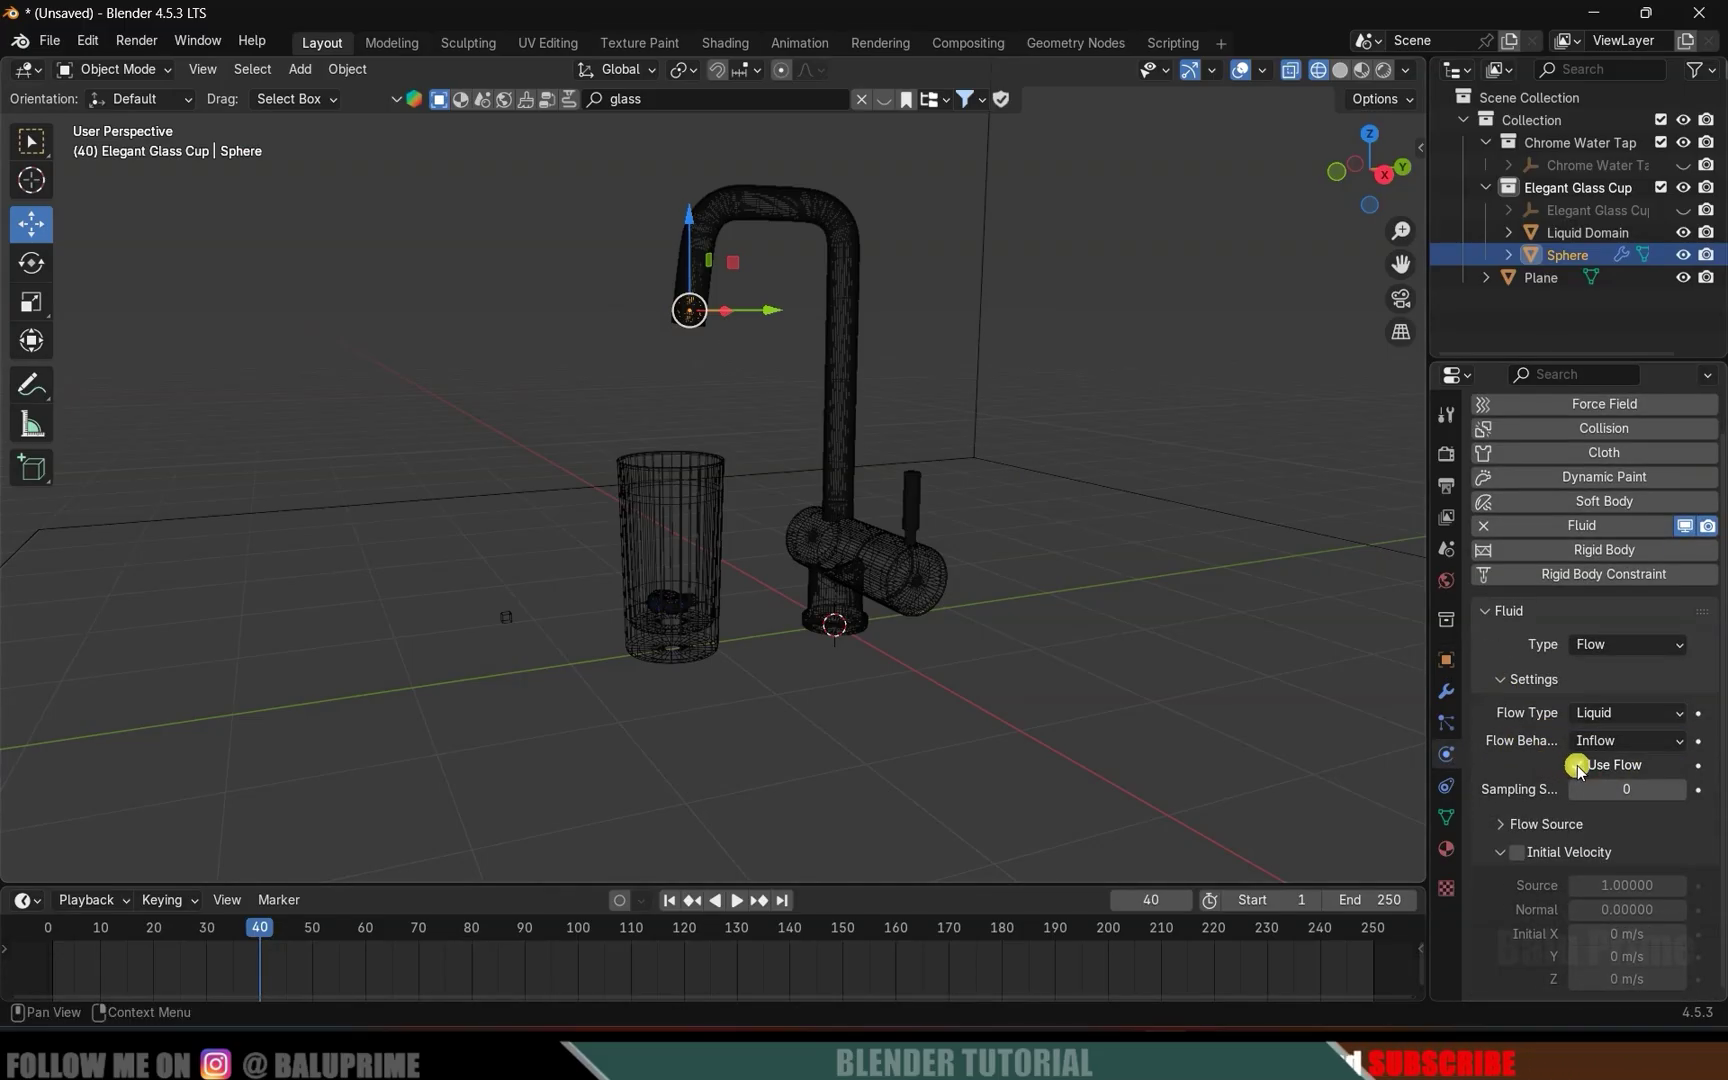
left_click(1577, 766)
left_click(1698, 765)
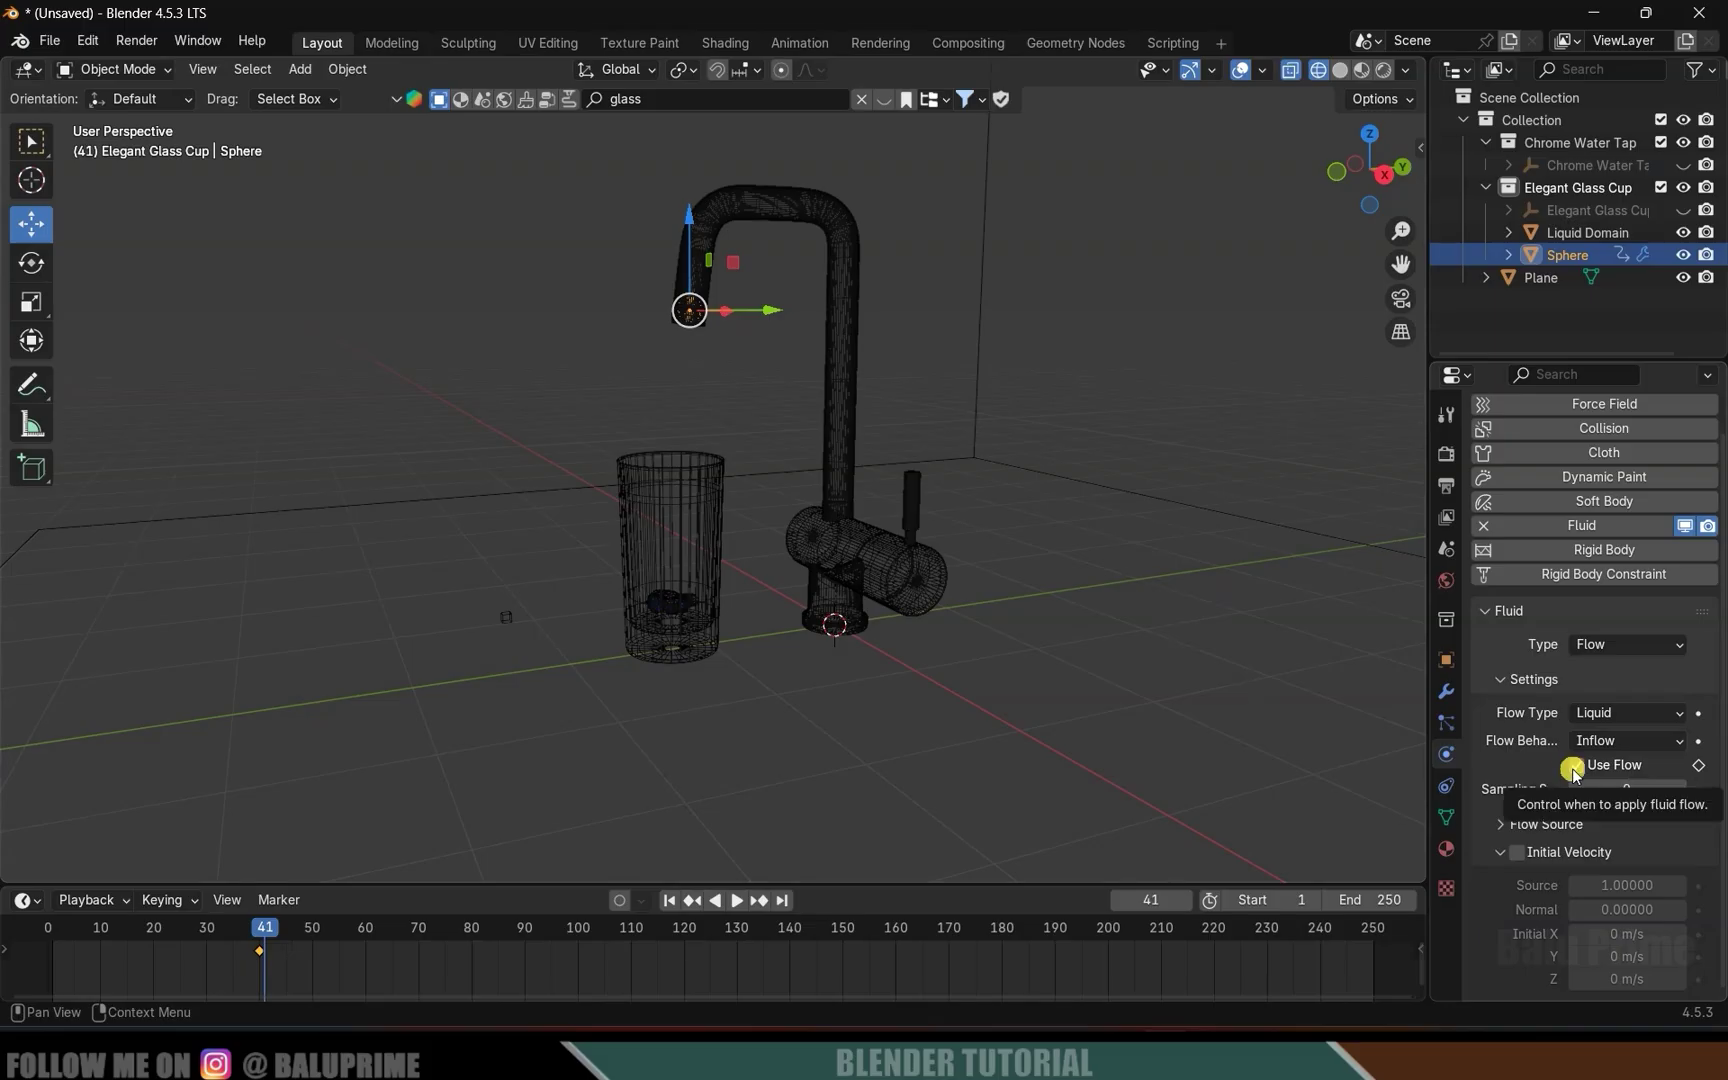
left_click(1577, 766)
left_click(1697, 766)
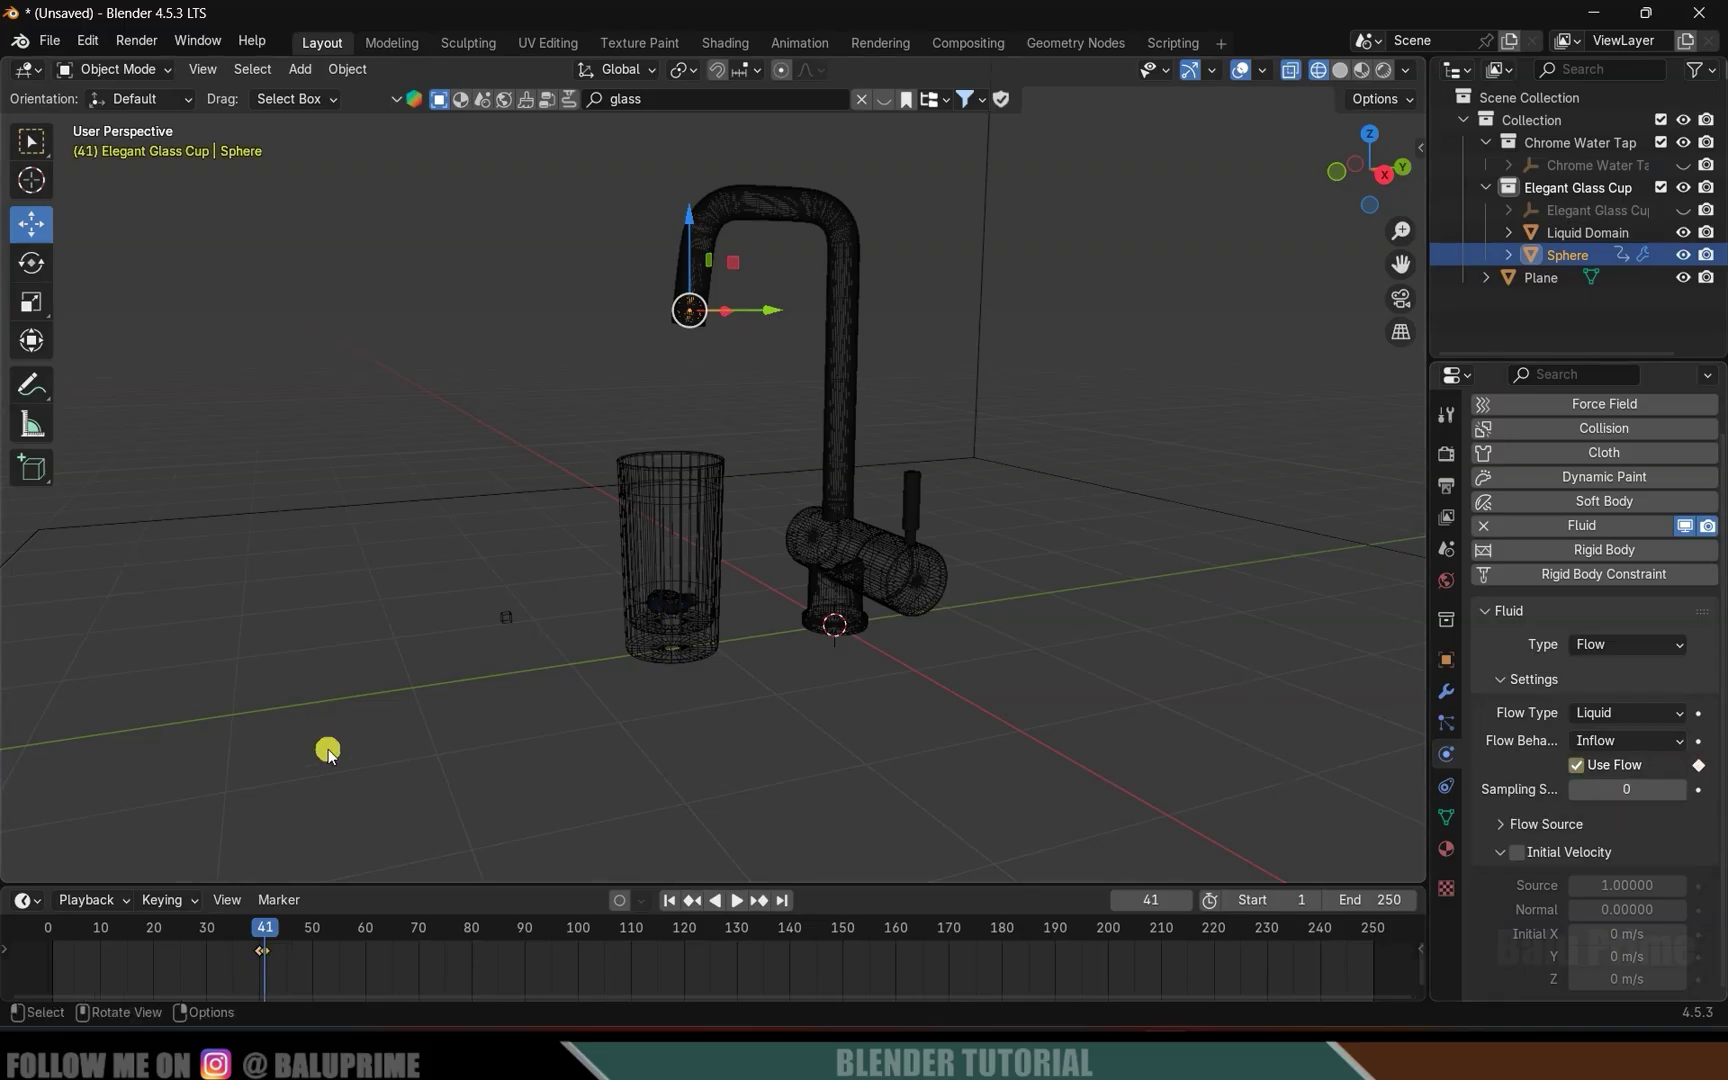
key("shift+Left")
key("space")
key("space")
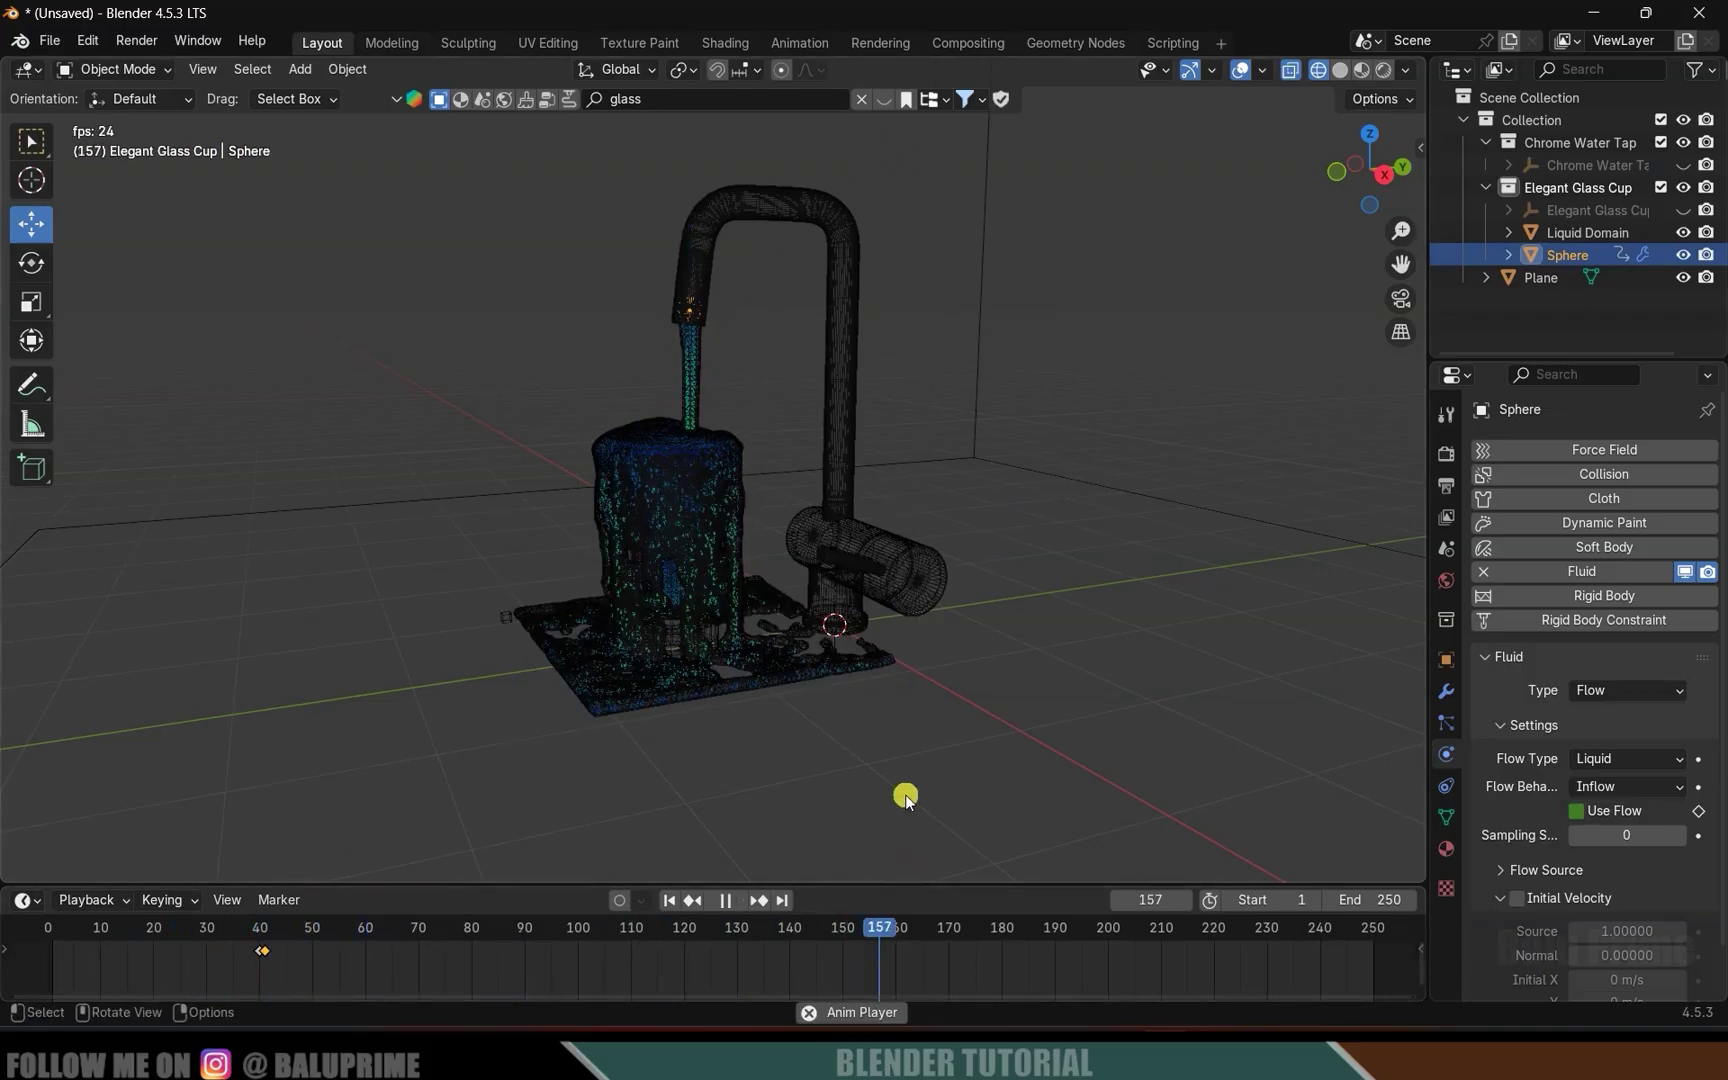
key("space")
Keyframe the Sphere's Use Flow at frame 160, matching the handle's last keyframe.
mouse_move(897, 928)
left_mouse_down()
mouse_move(871, 934)
mouse_move(886, 934)
left_mouse_up()
left_click(926, 609)
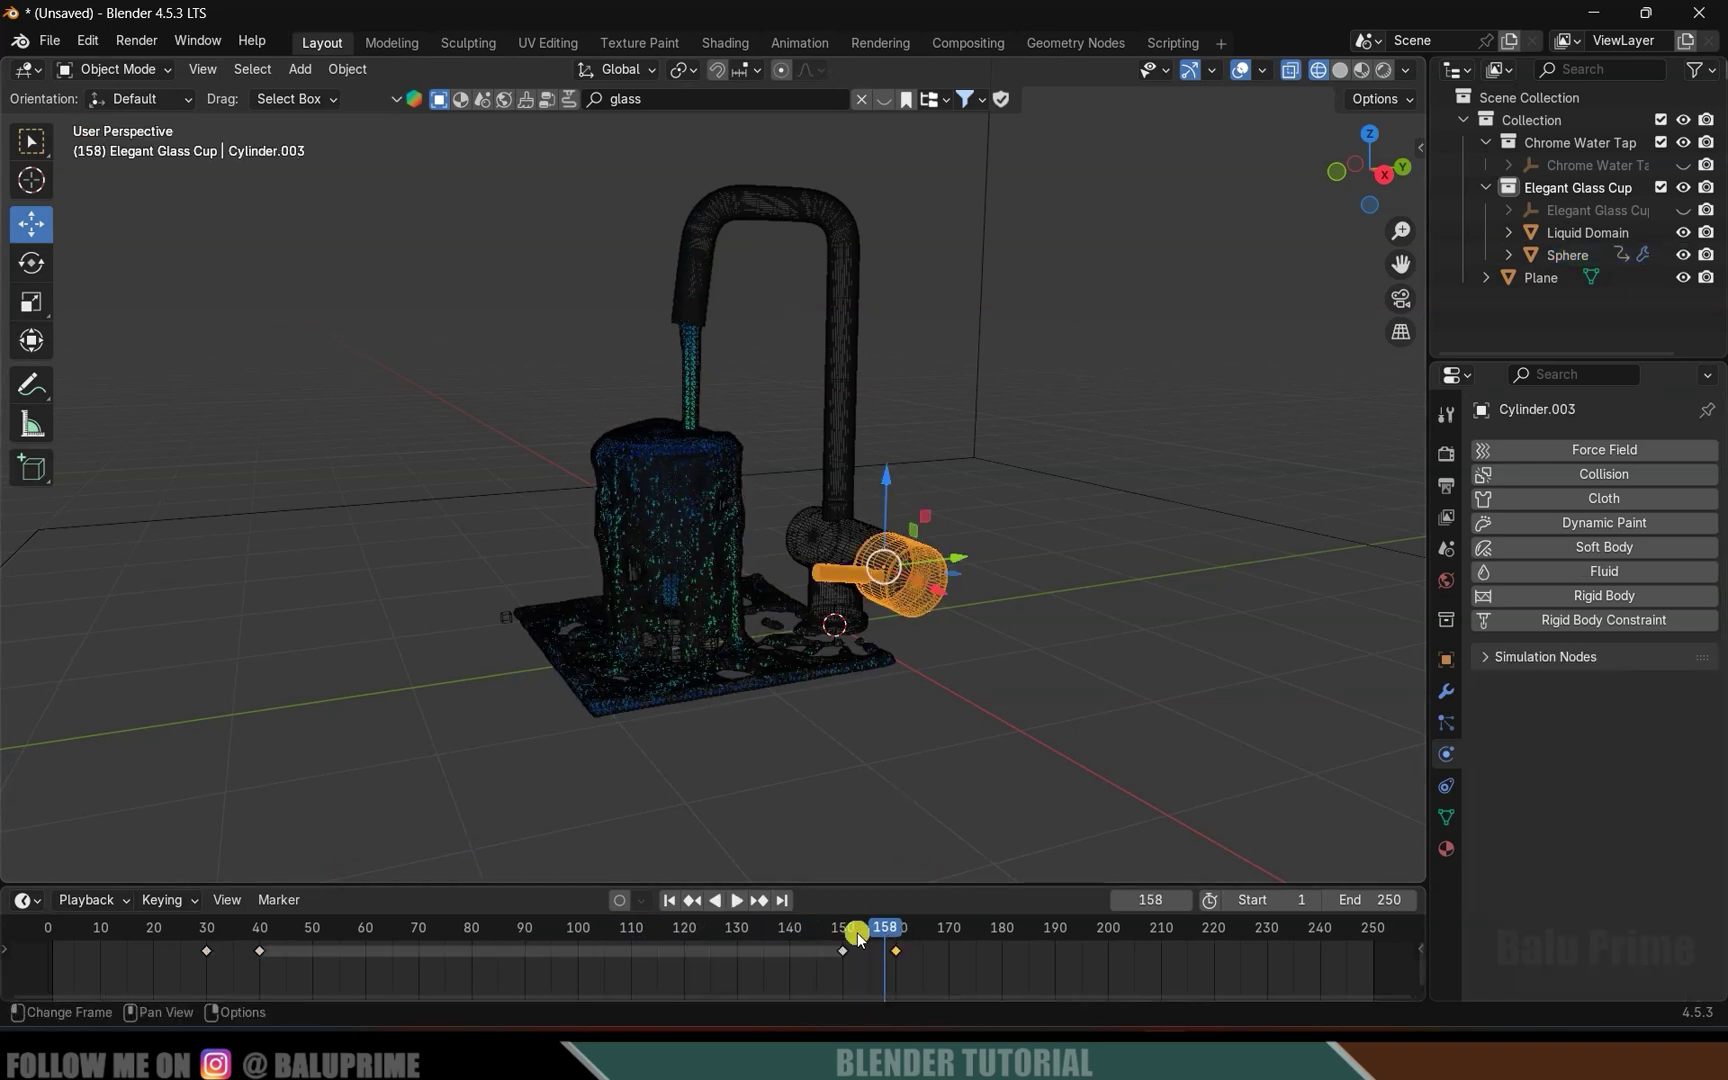
left_click(757, 903)
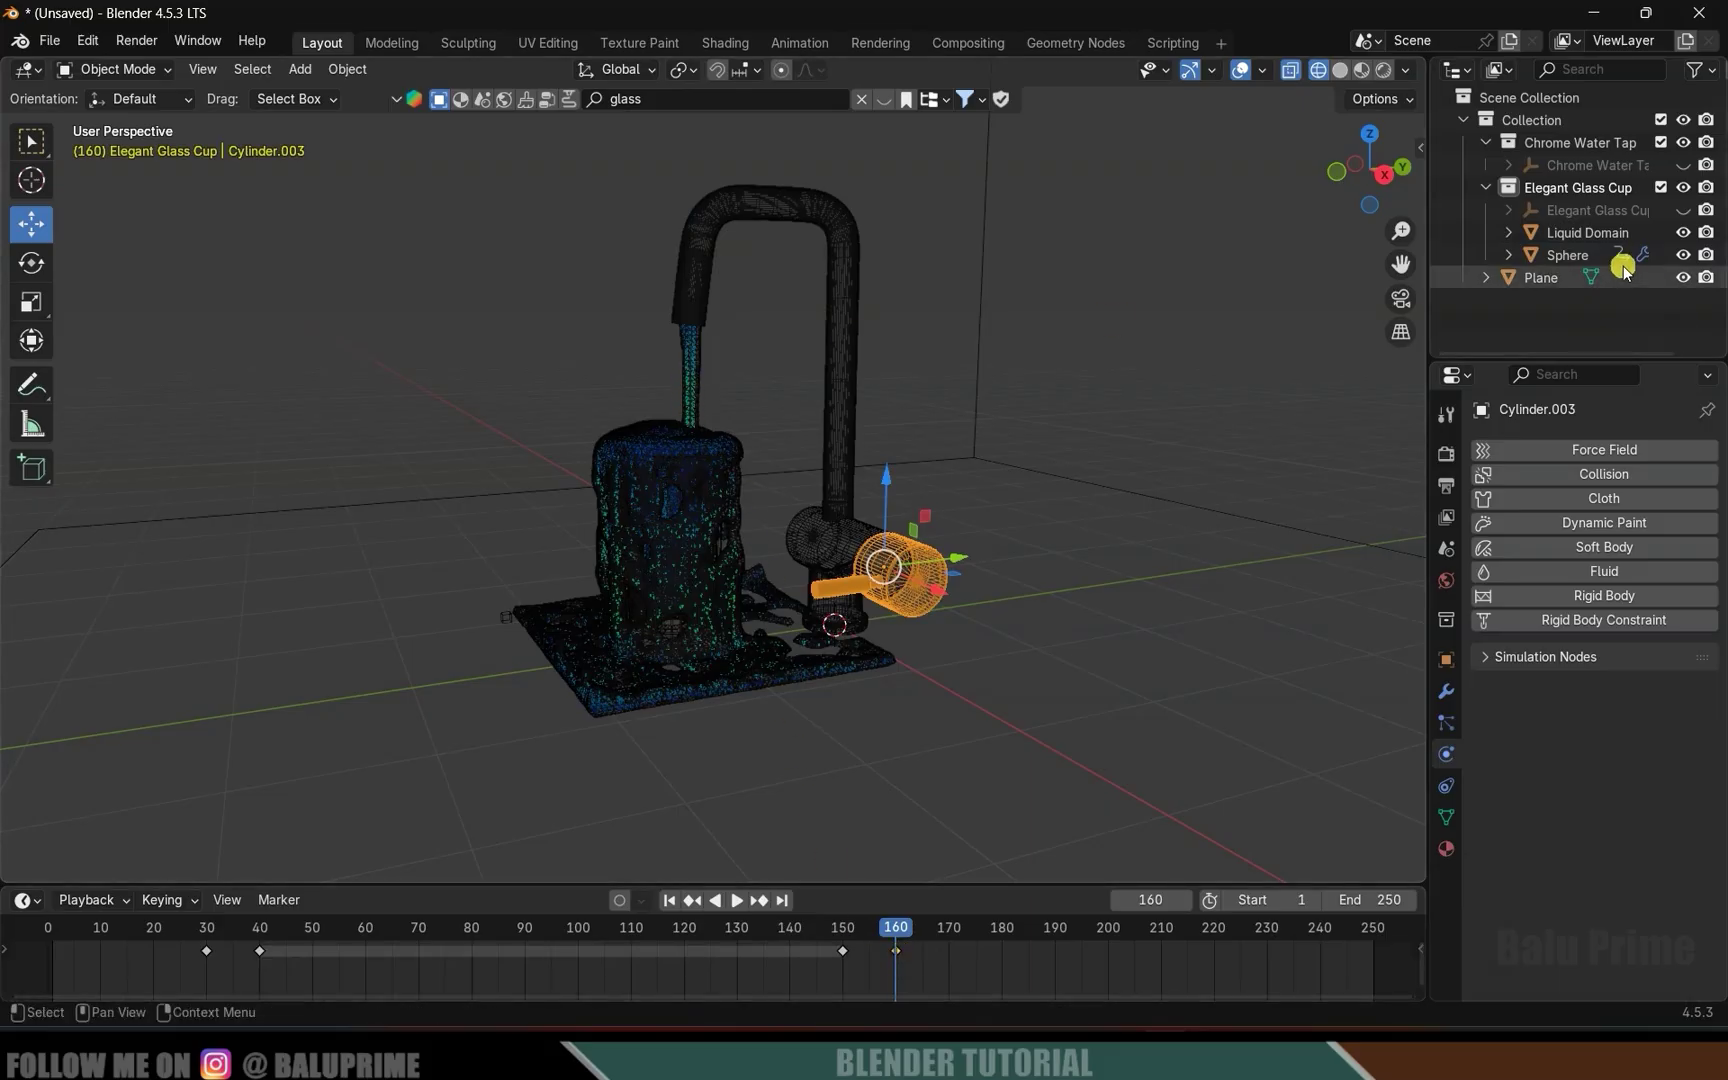
left_click(1575, 256)
scroll(1541, 795, "down", 1)
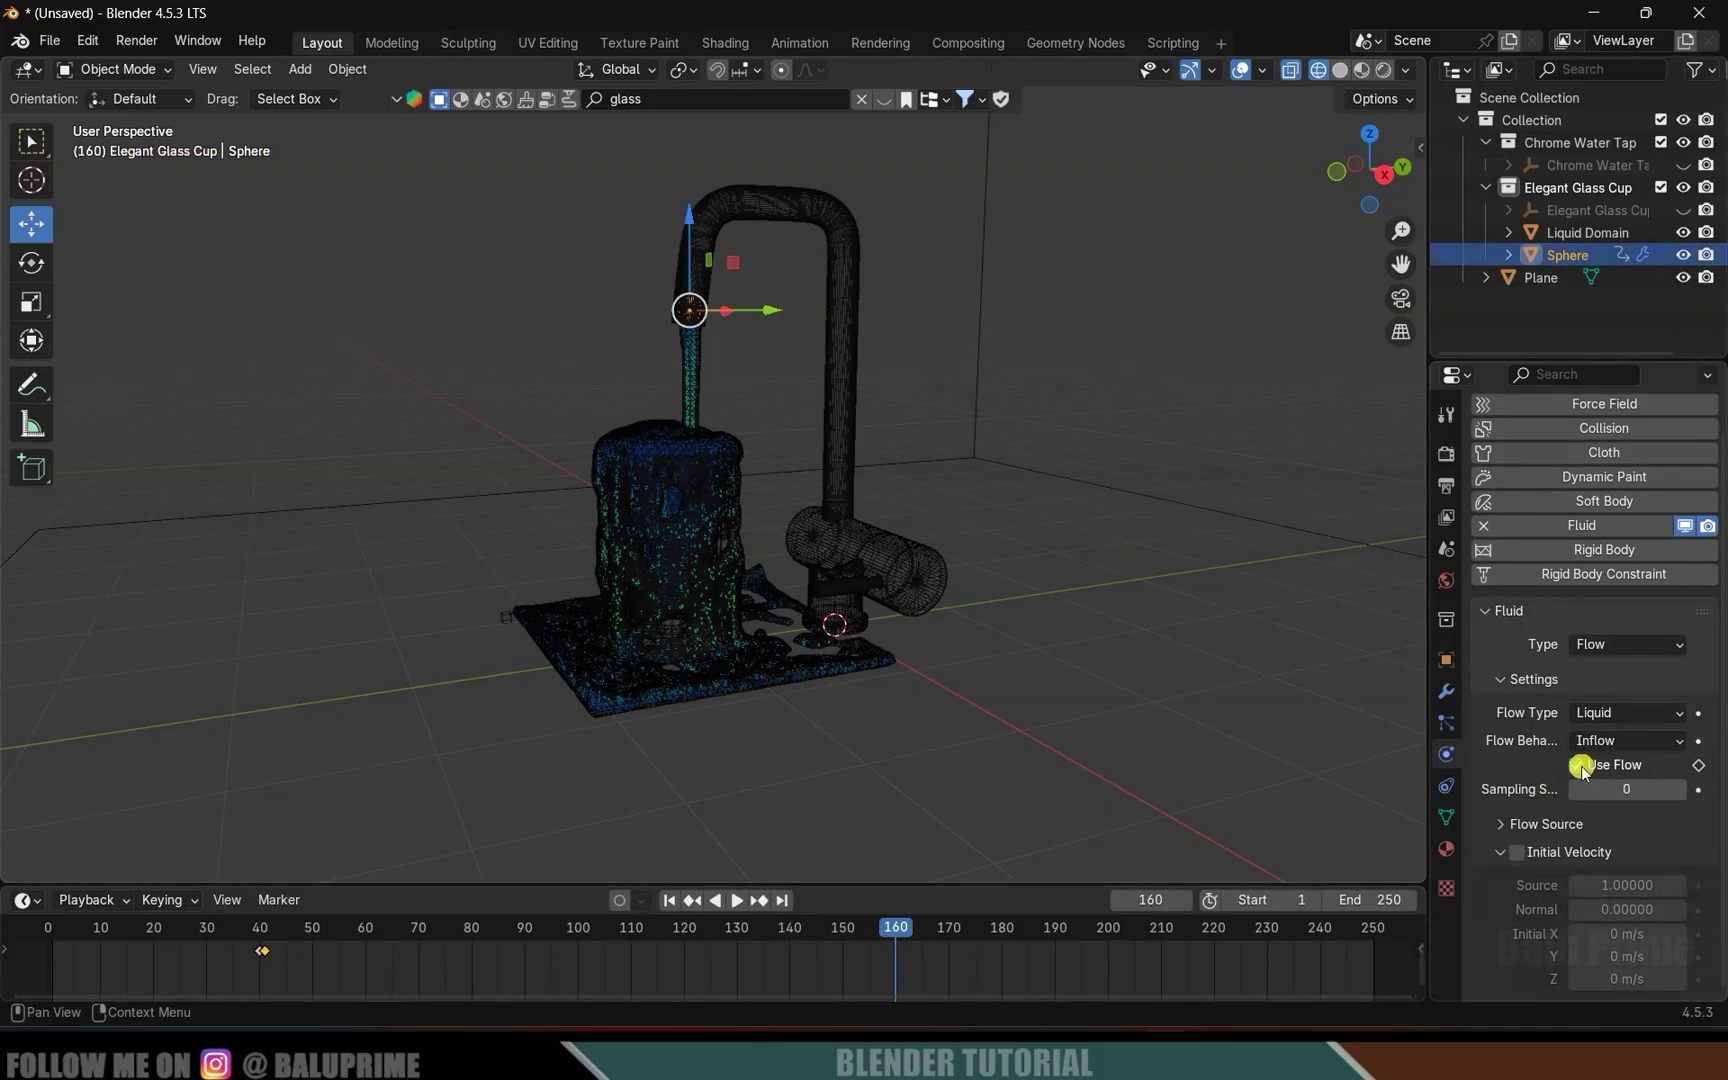
left_click(1698, 765)
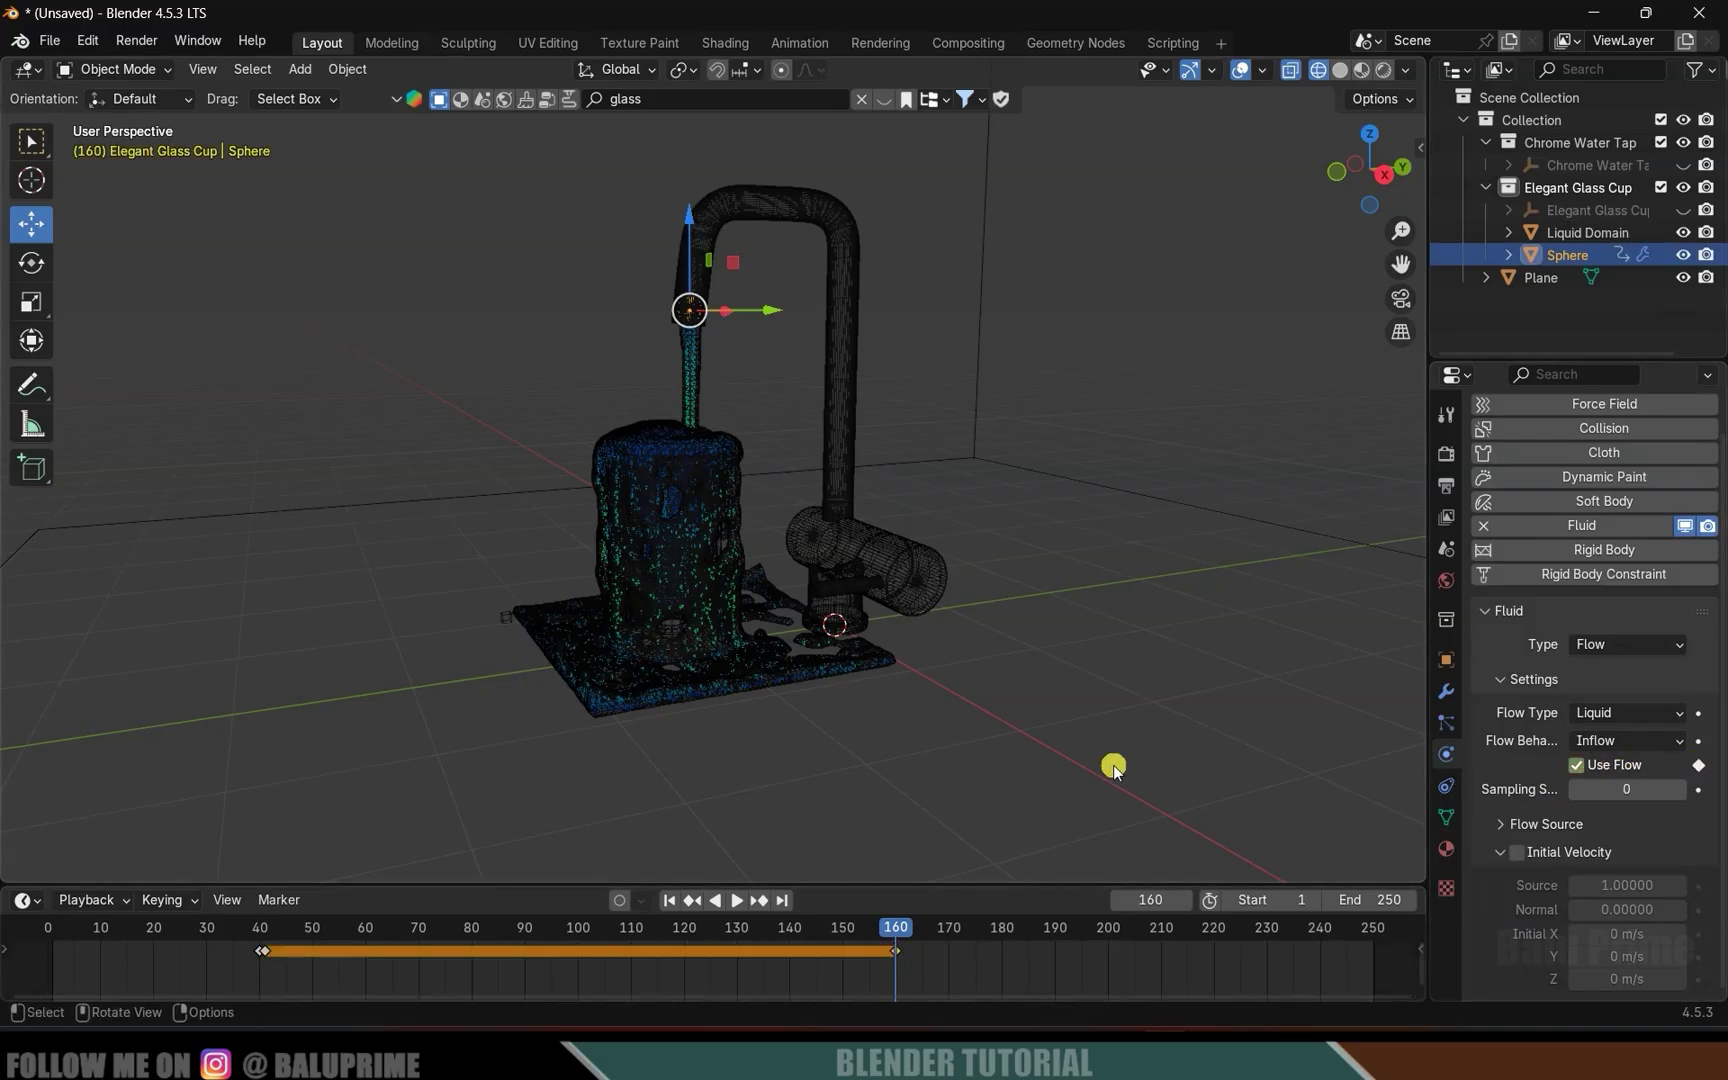
Switch Use Flow off and keyframe it at frame 161, then replay from frame 1.
key("Right")
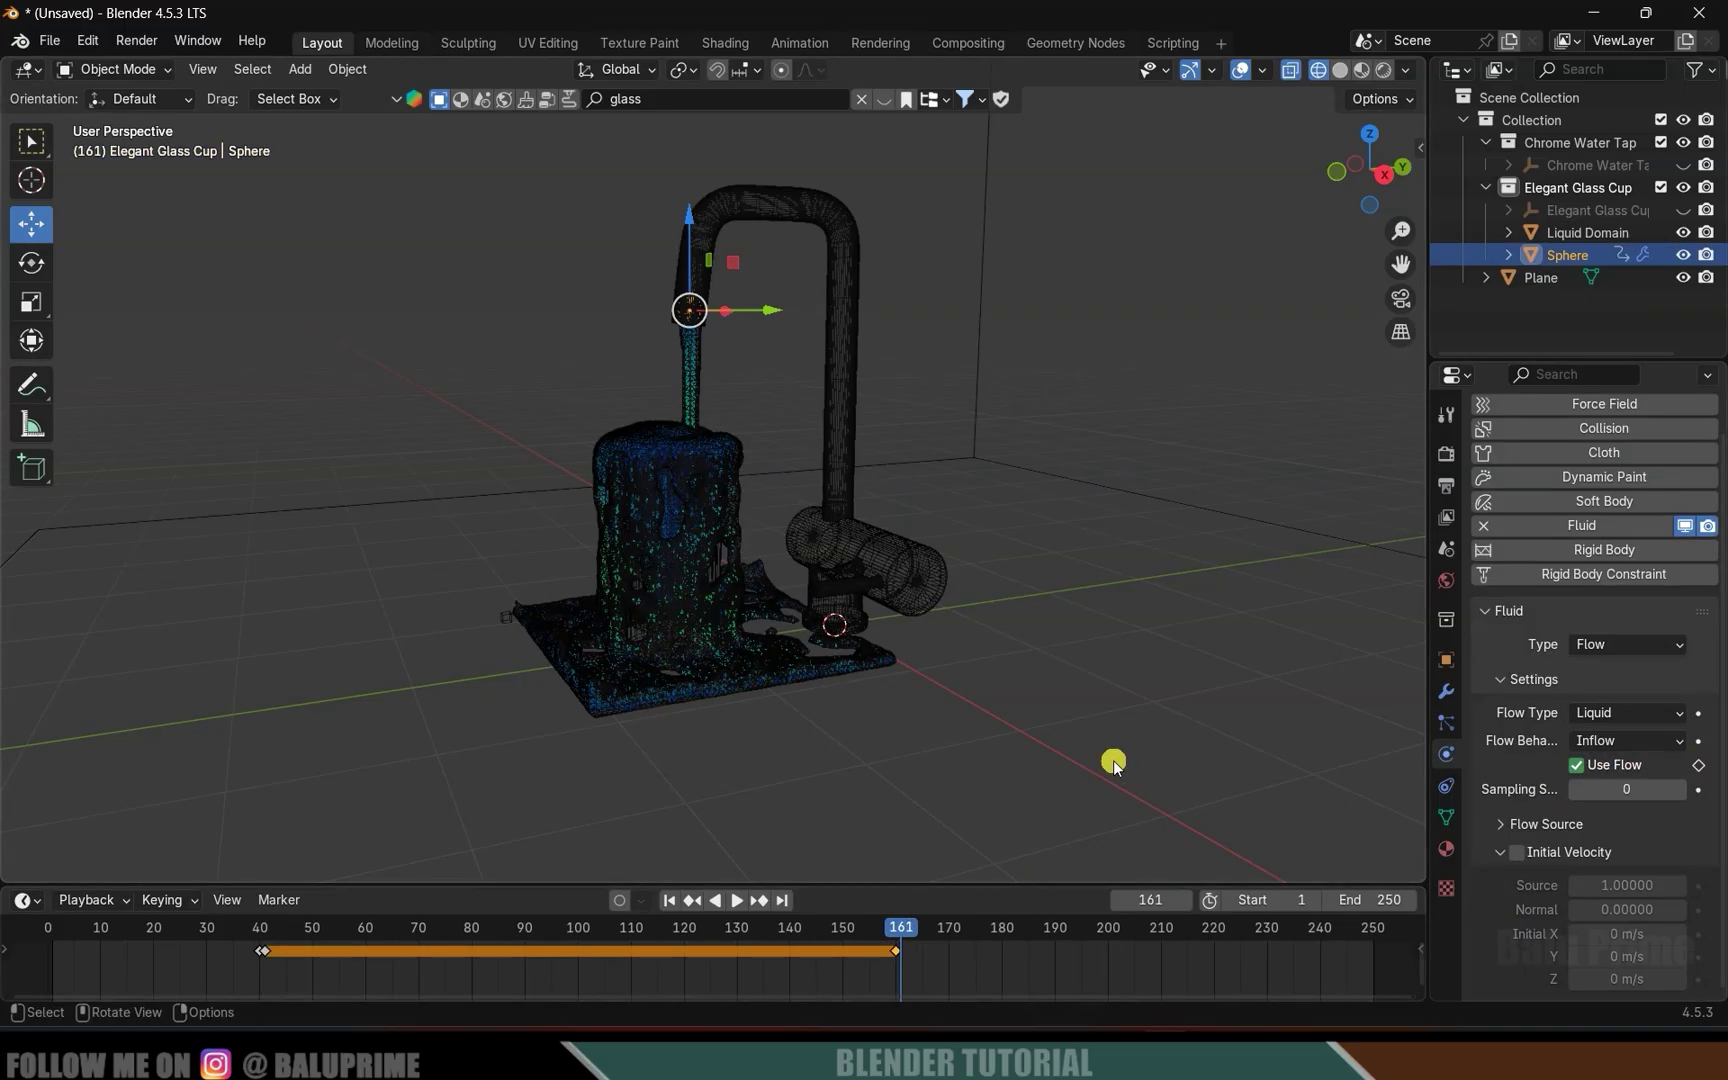
left_click(1578, 765)
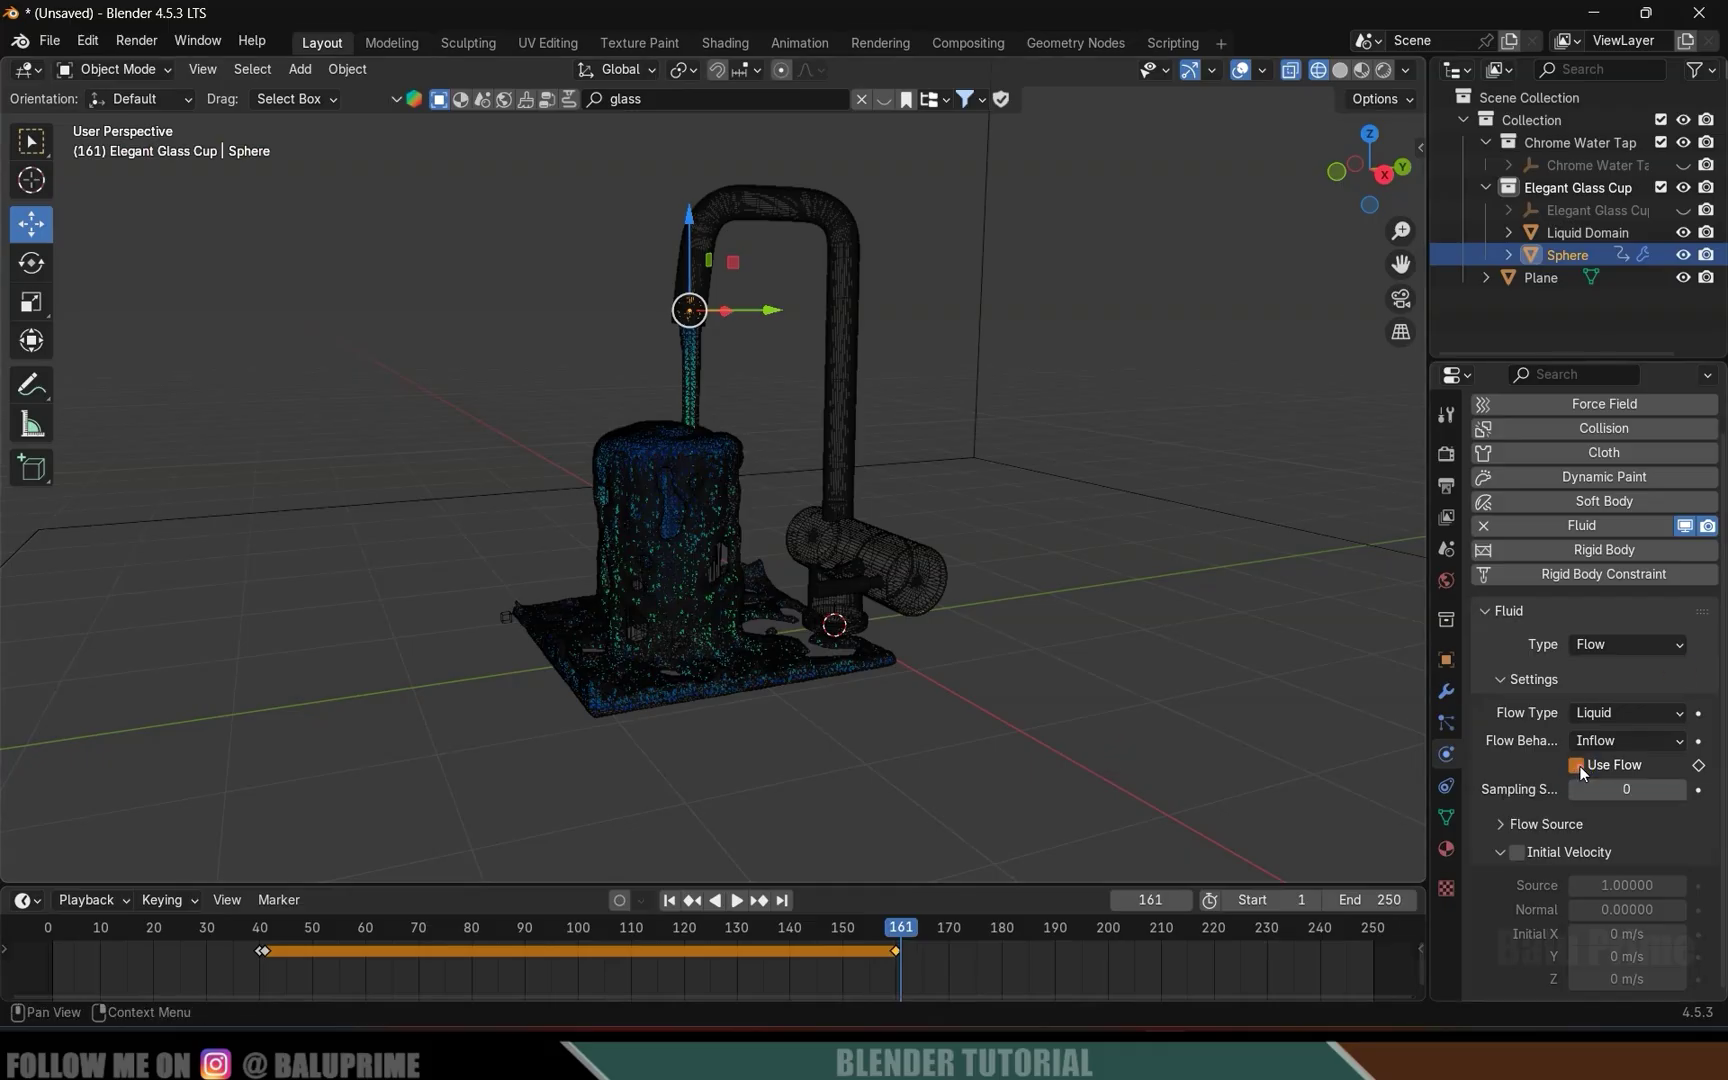
left_click(1699, 765)
left_click(681, 901)
key("space")
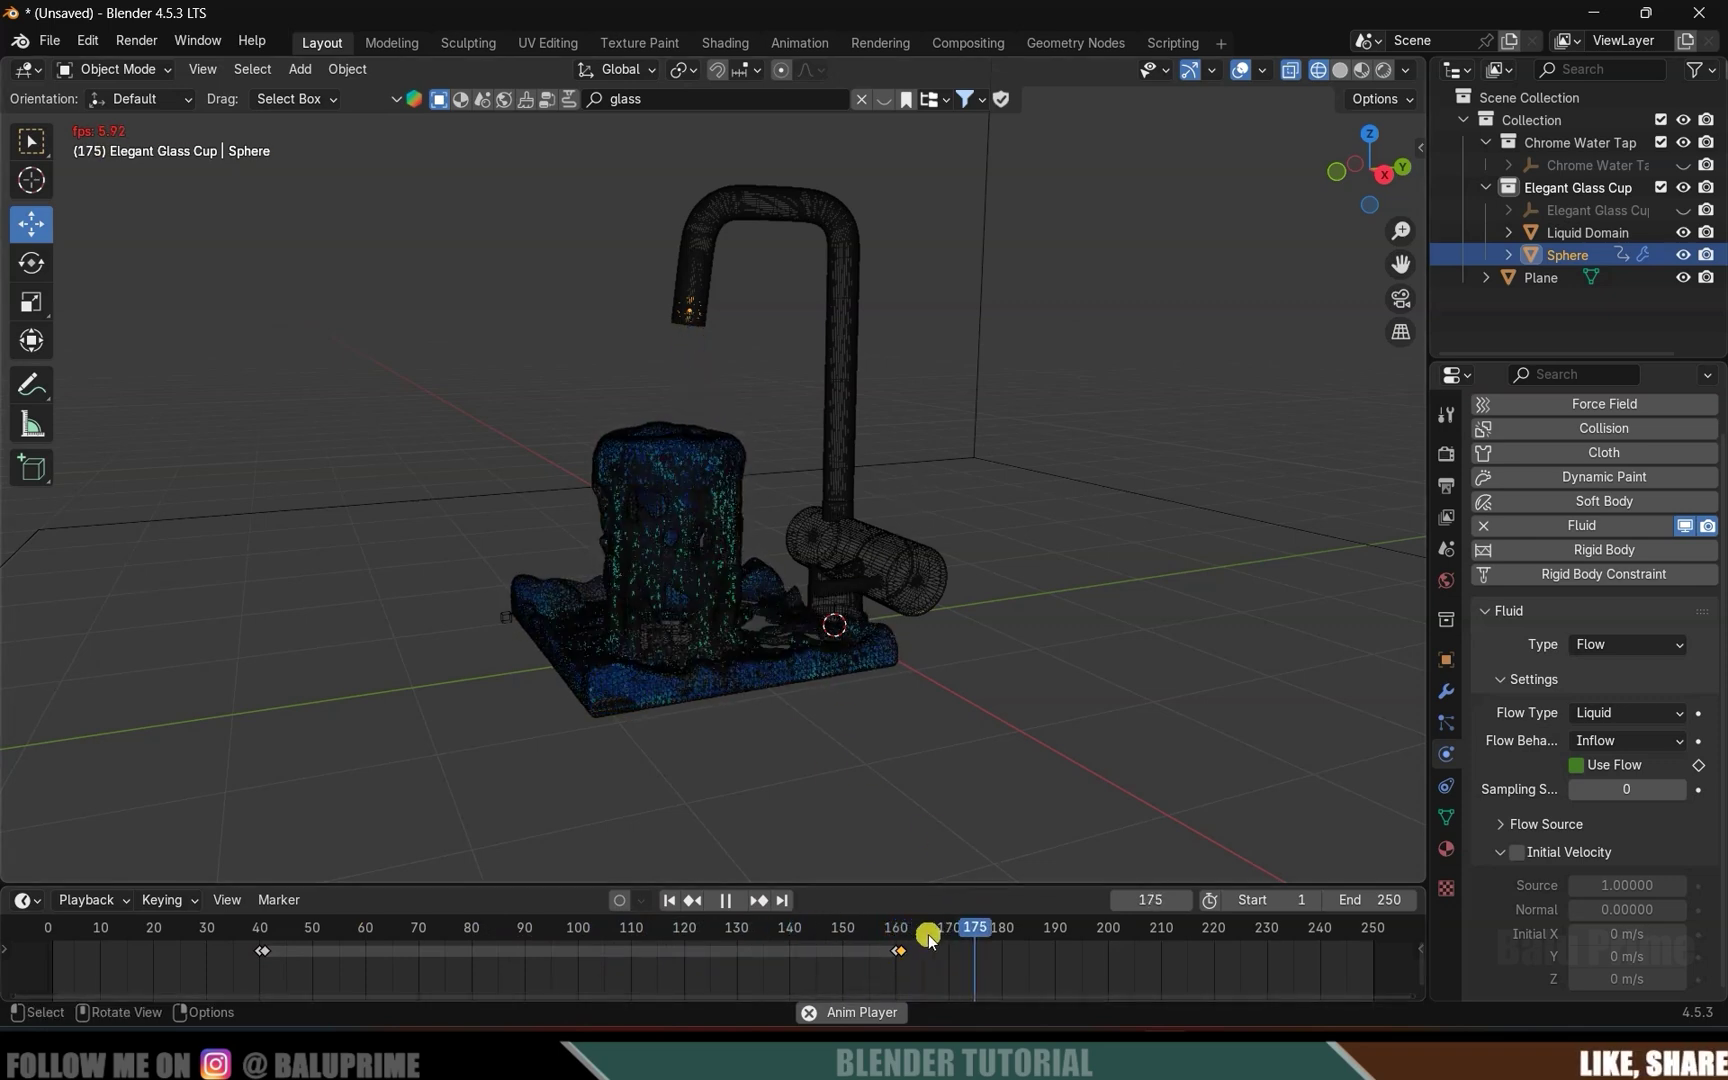
left_click(726, 900)
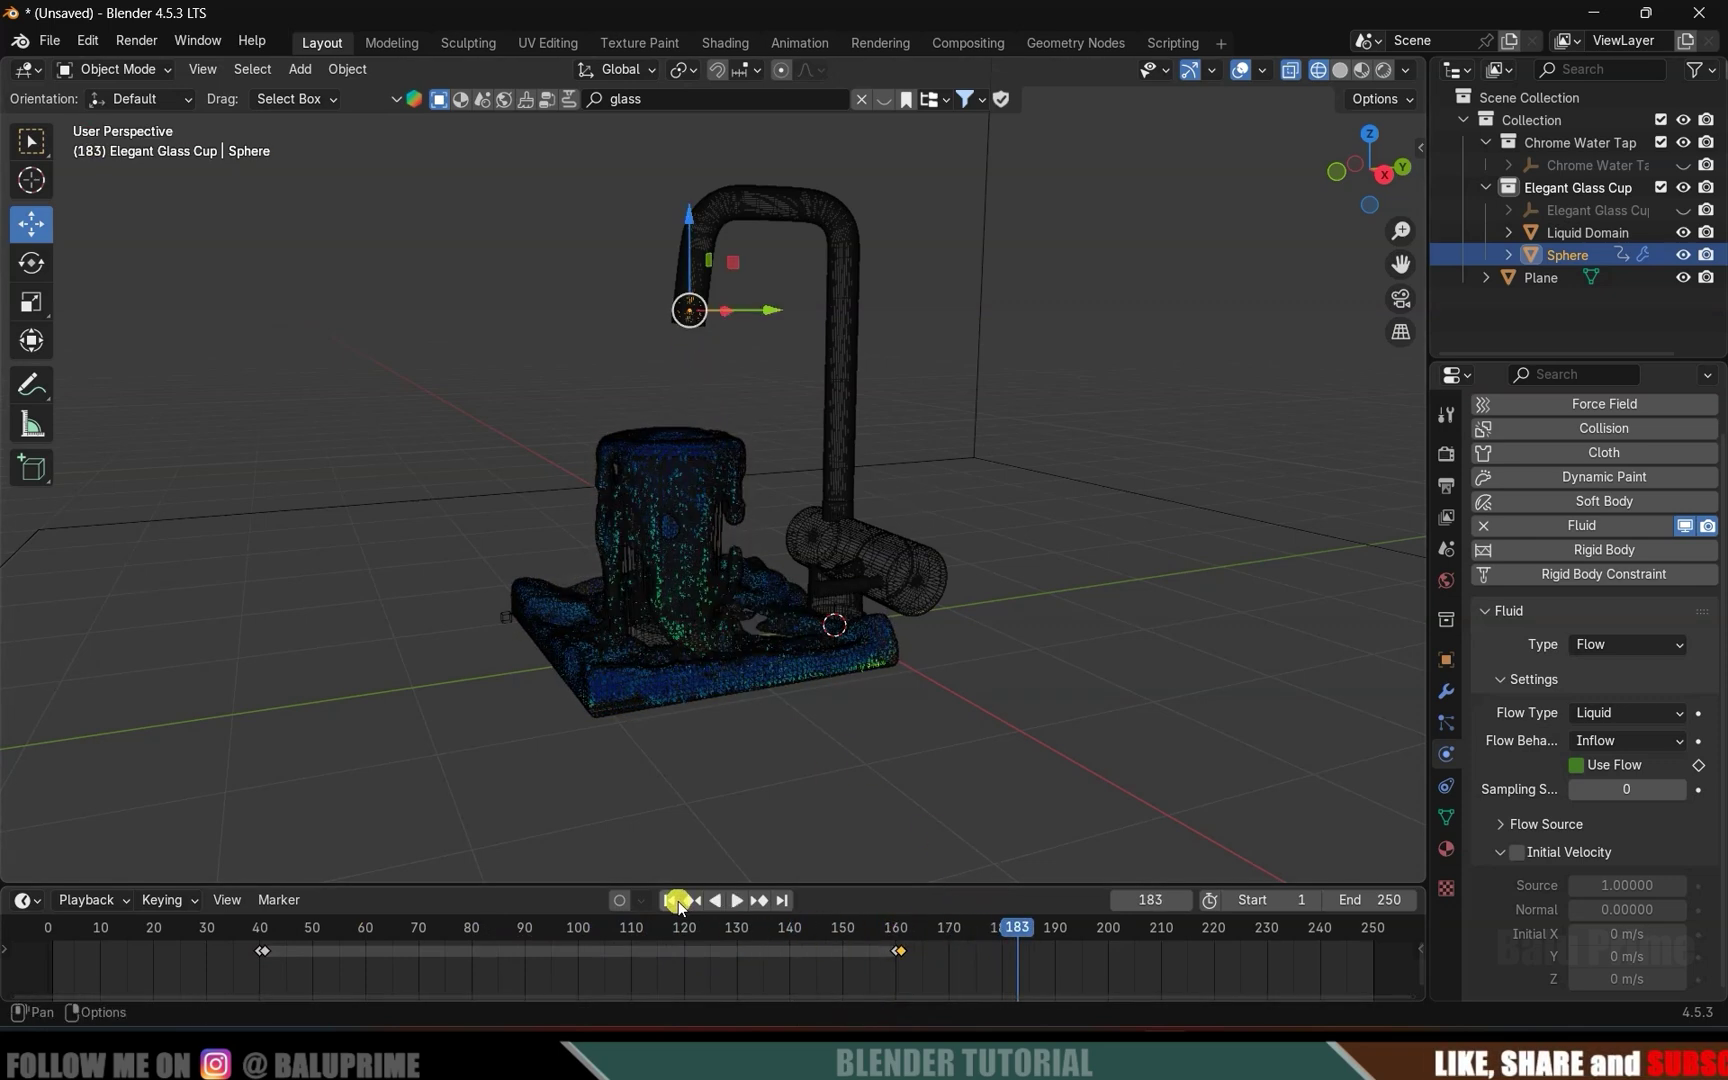
left_click(669, 900)
Scale the inflow sphere down to fit inside the nozzle and apply its scale.
scroll(744, 432, "up", 3)
scroll(750, 318, "up", 5)
middle_click_drag(791, 239, 833, 679, "shift")
key("s")
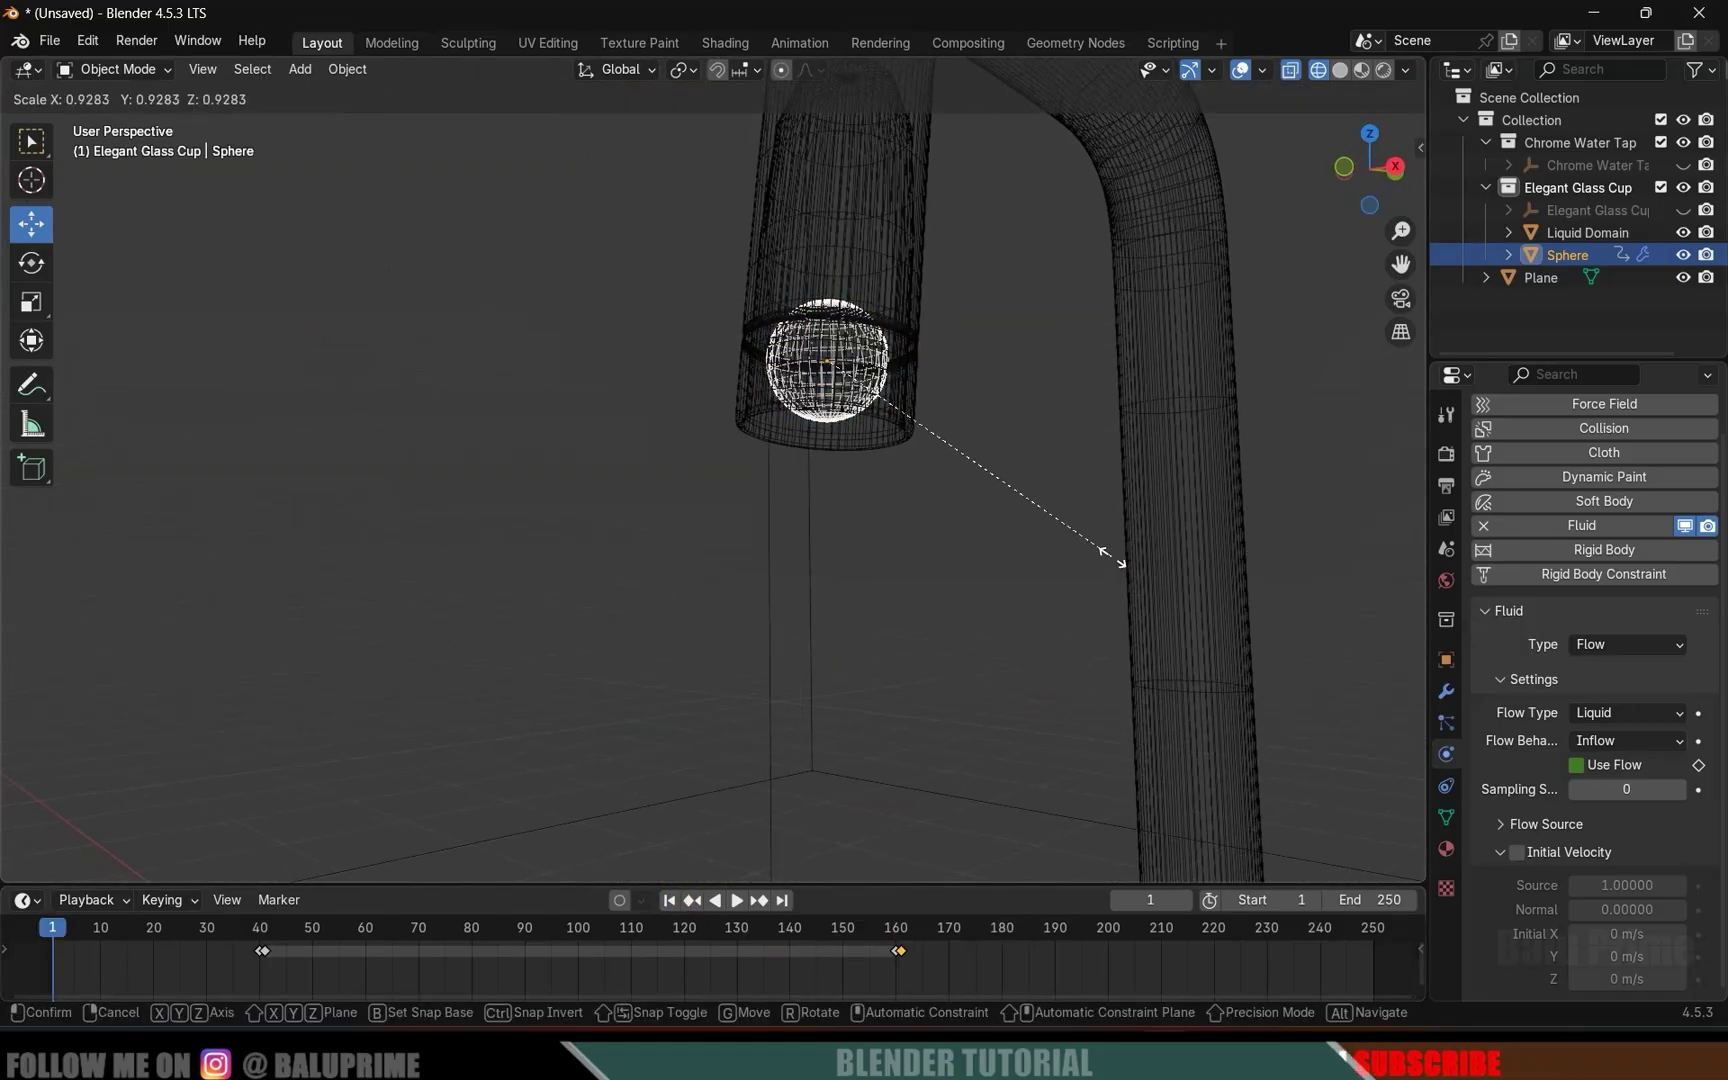
left_click(1027, 526)
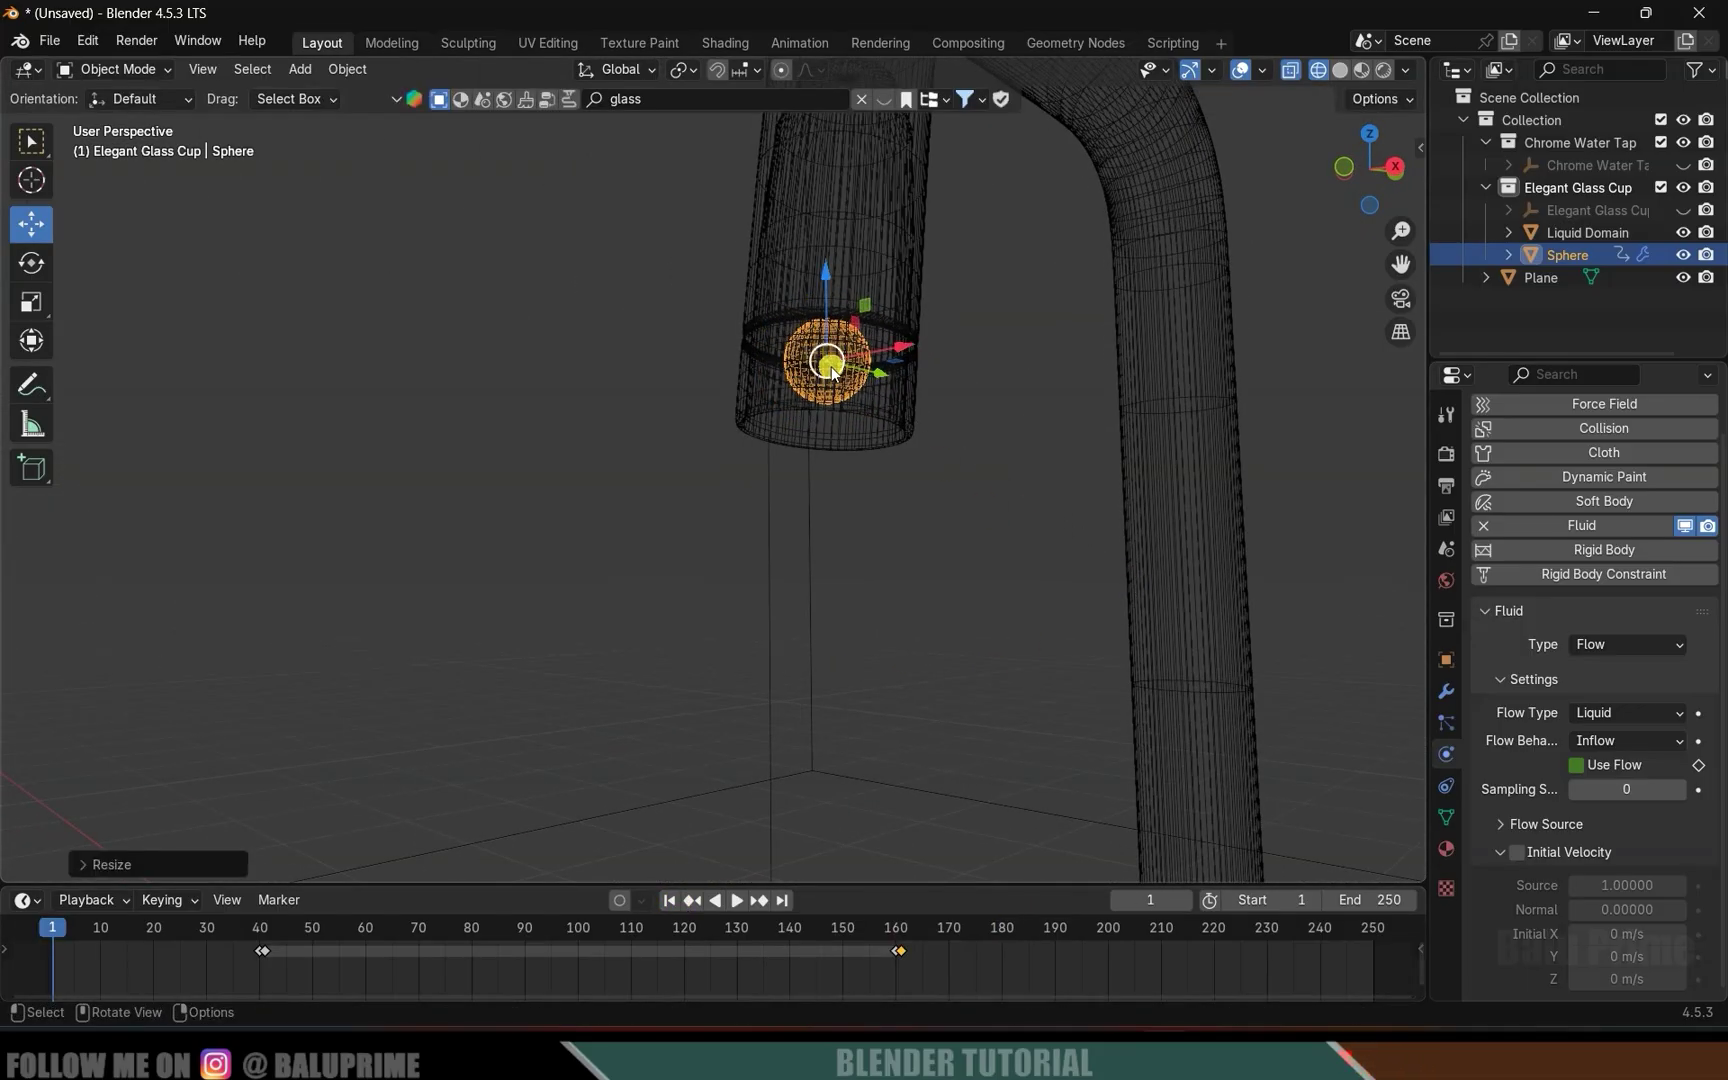
key("ctrl+a")
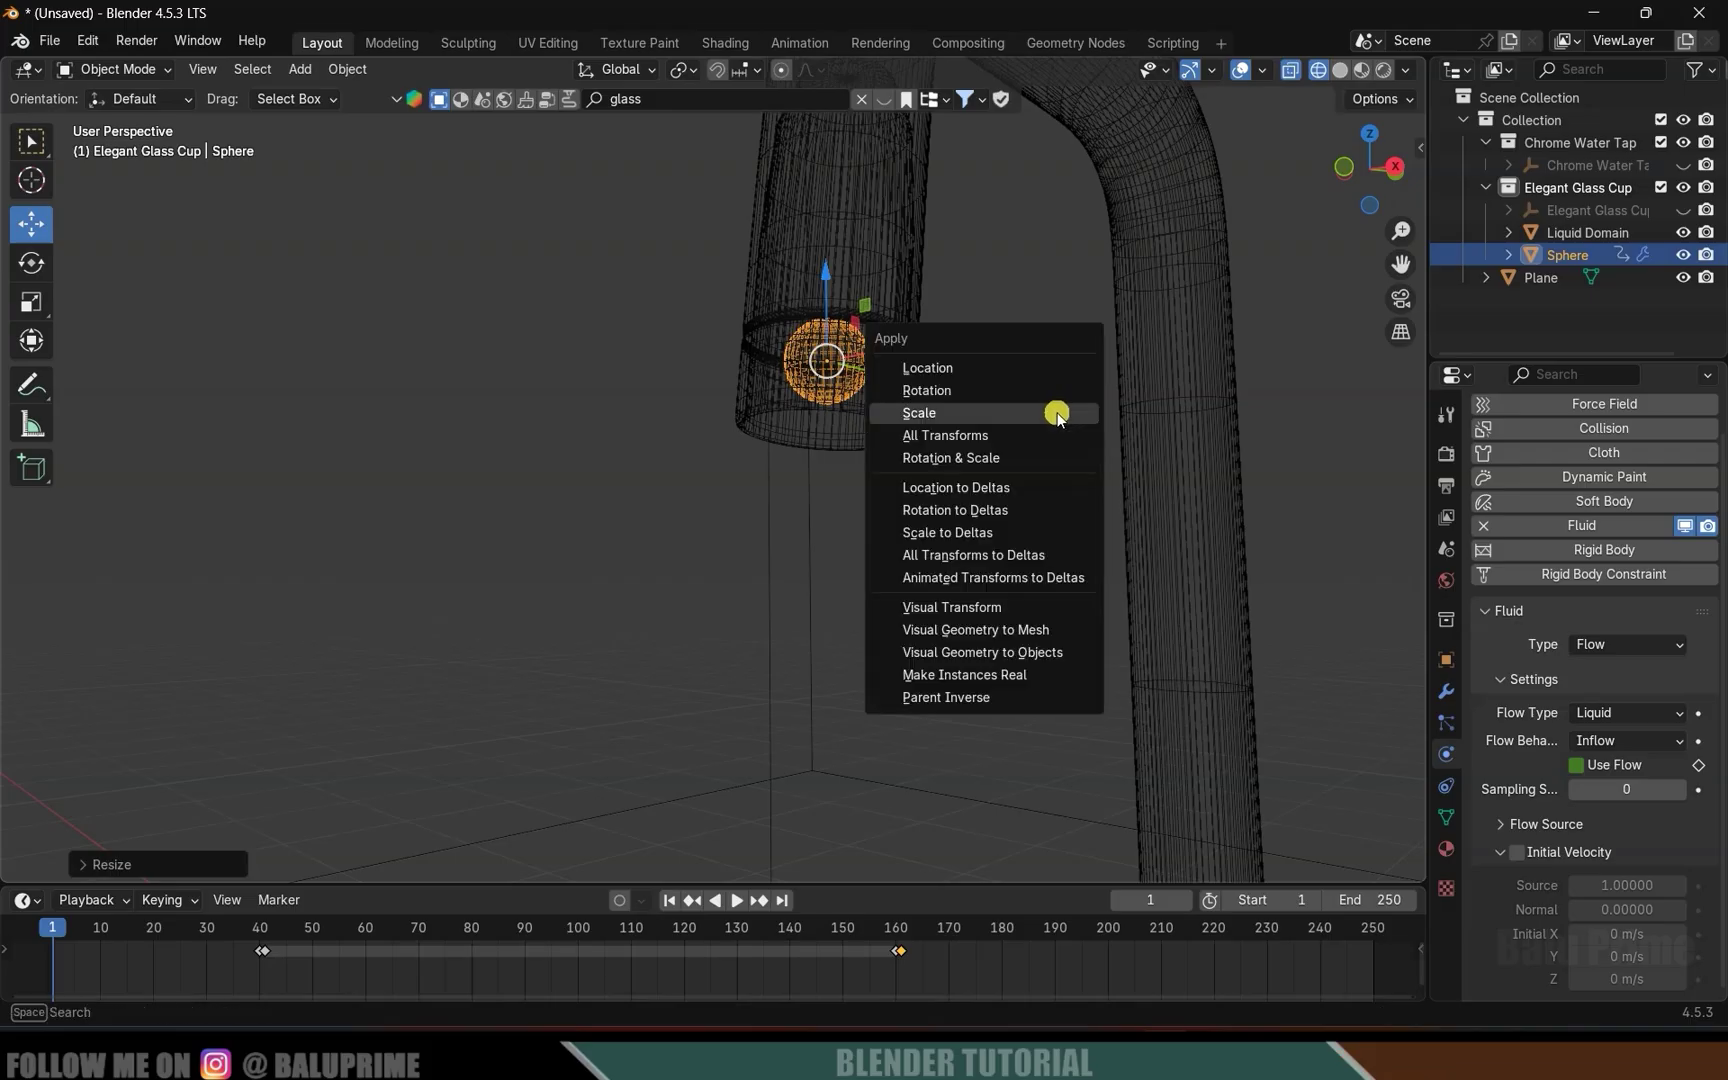
left_click(1057, 412)
Replay the simulation to check the pour, then reset to frame 1.
middle_click_drag(1057, 412, 562, 688)
middle_click_drag(694, 744, 895, 598)
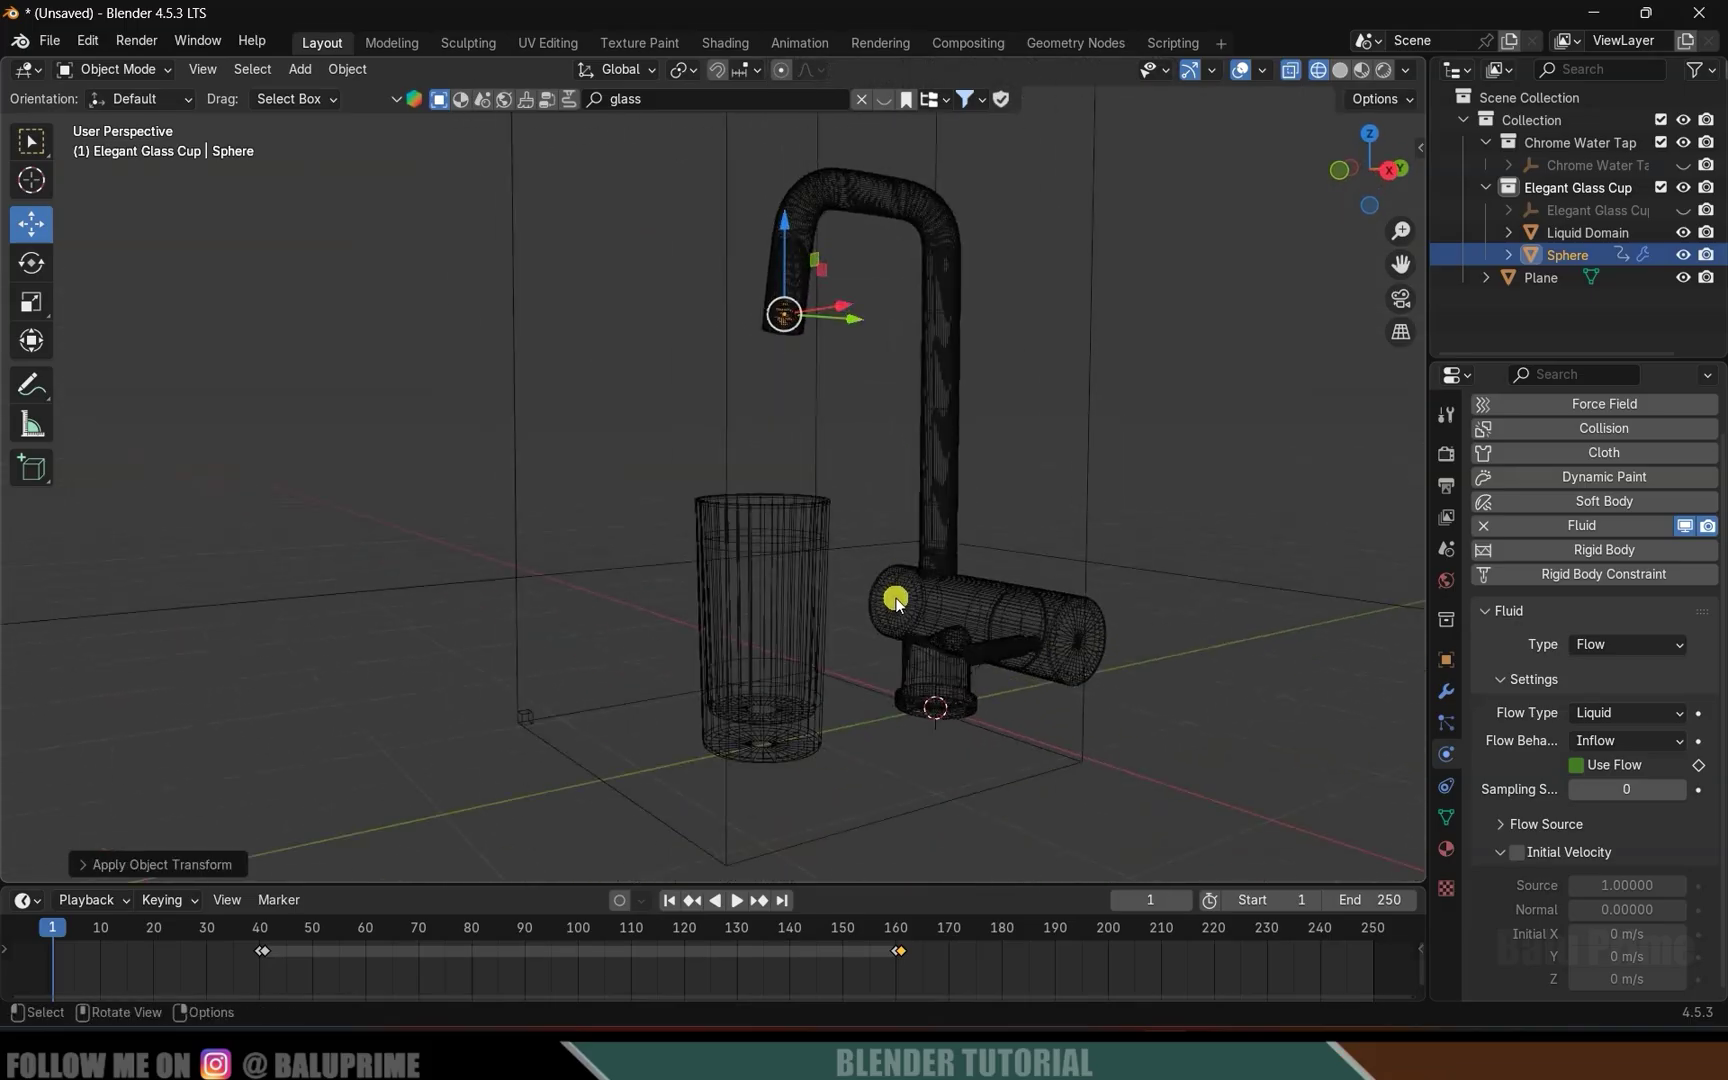
key("space")
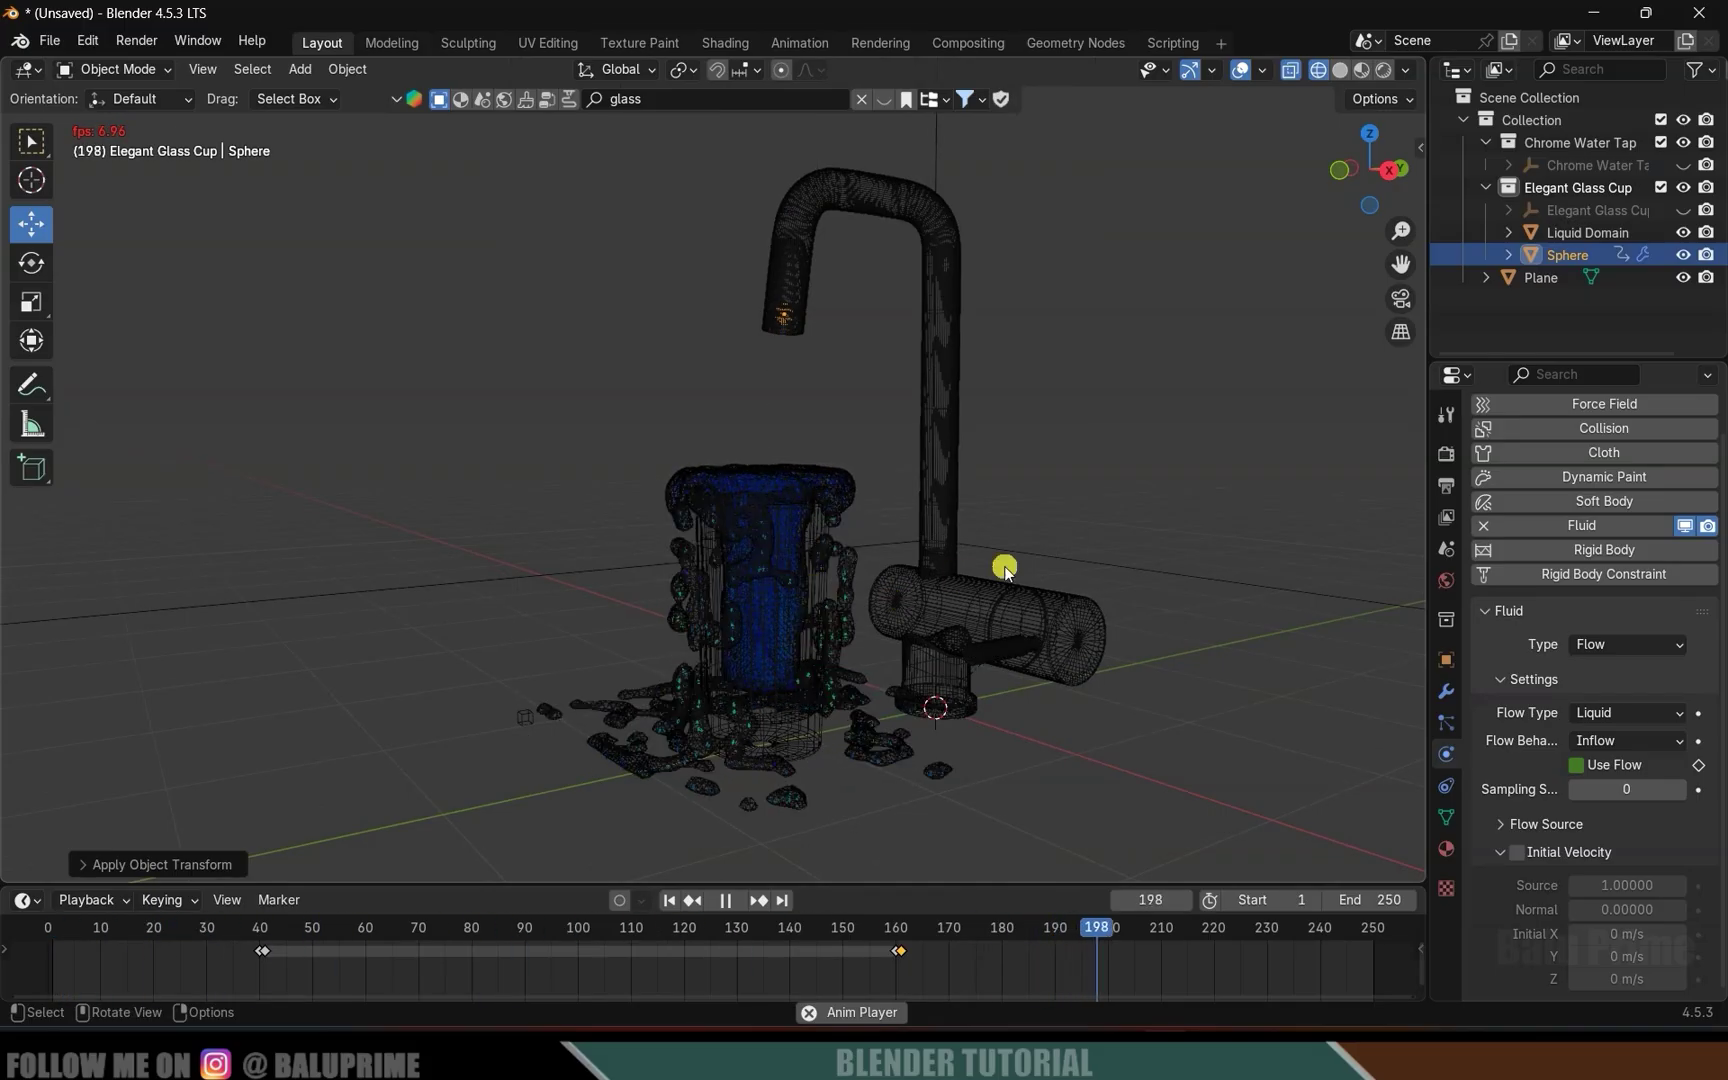
left_click(671, 900)
middle_click_drag(680, 860, 530, 388)
Select the Liquid Domain and set its resolution divisions to 256.
left_click(558, 332)
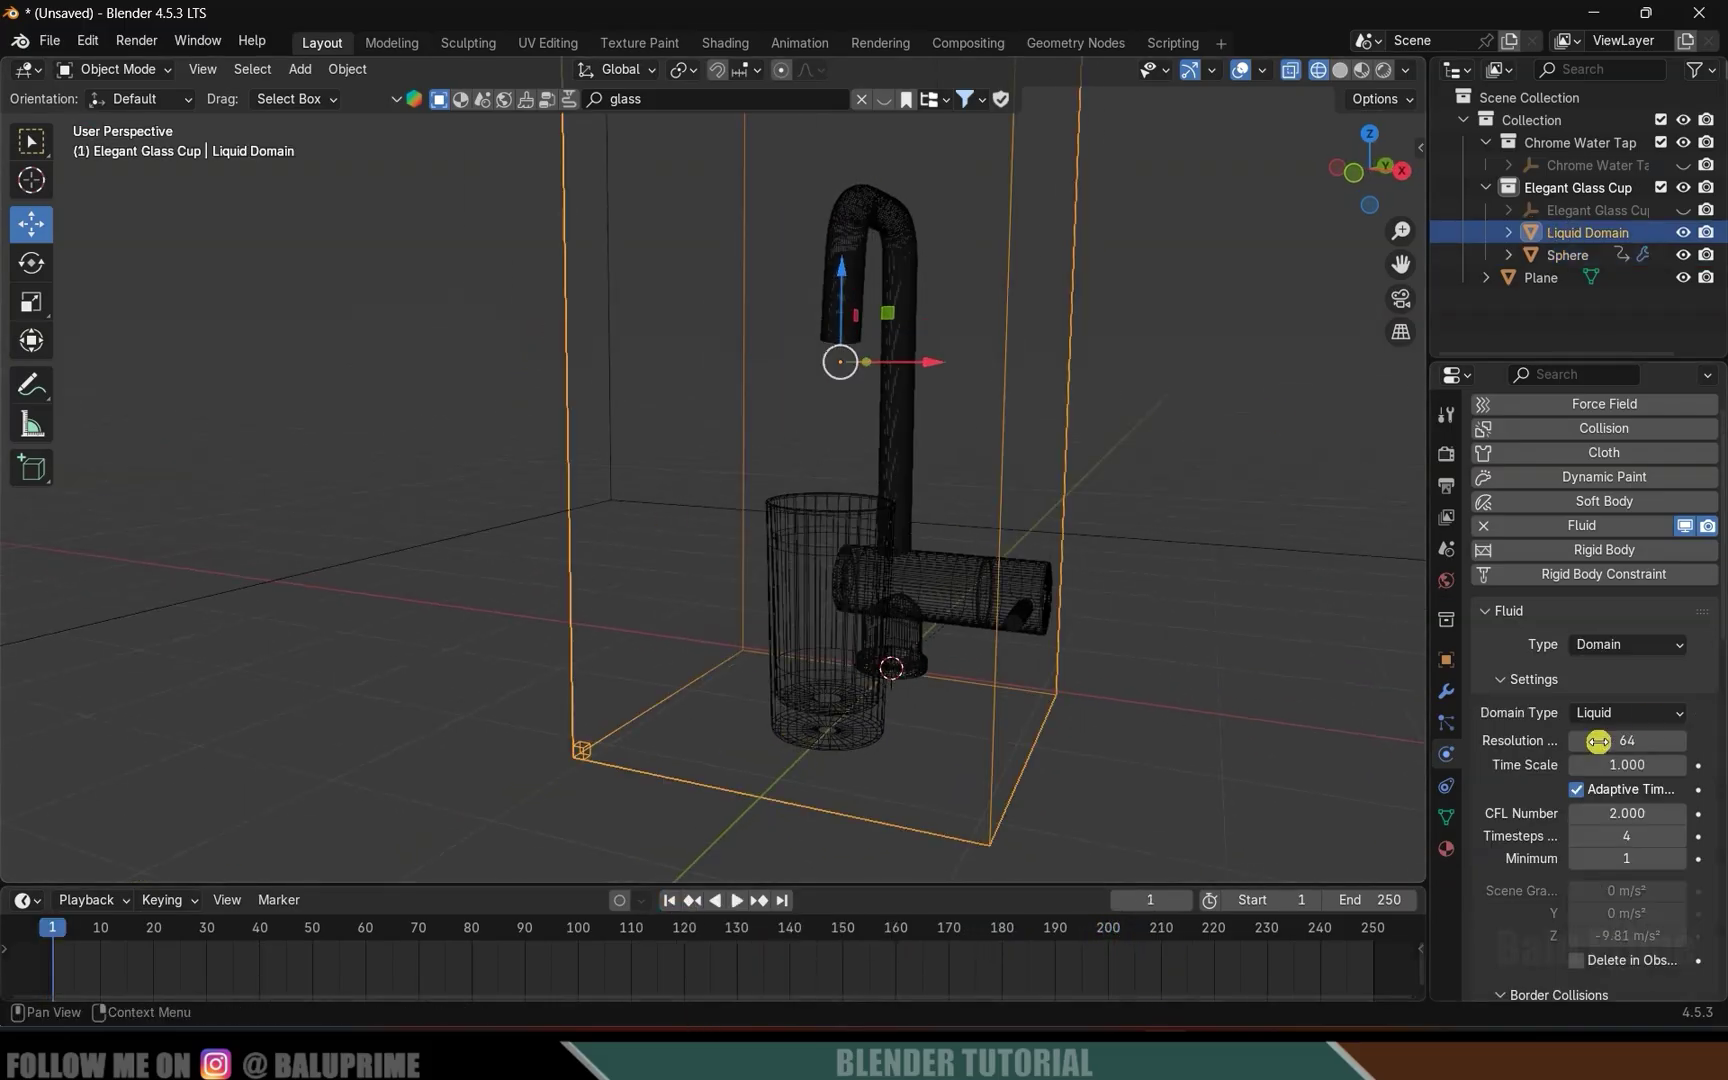
scroll(1524, 765, "down", 1)
left_click(1634, 694)
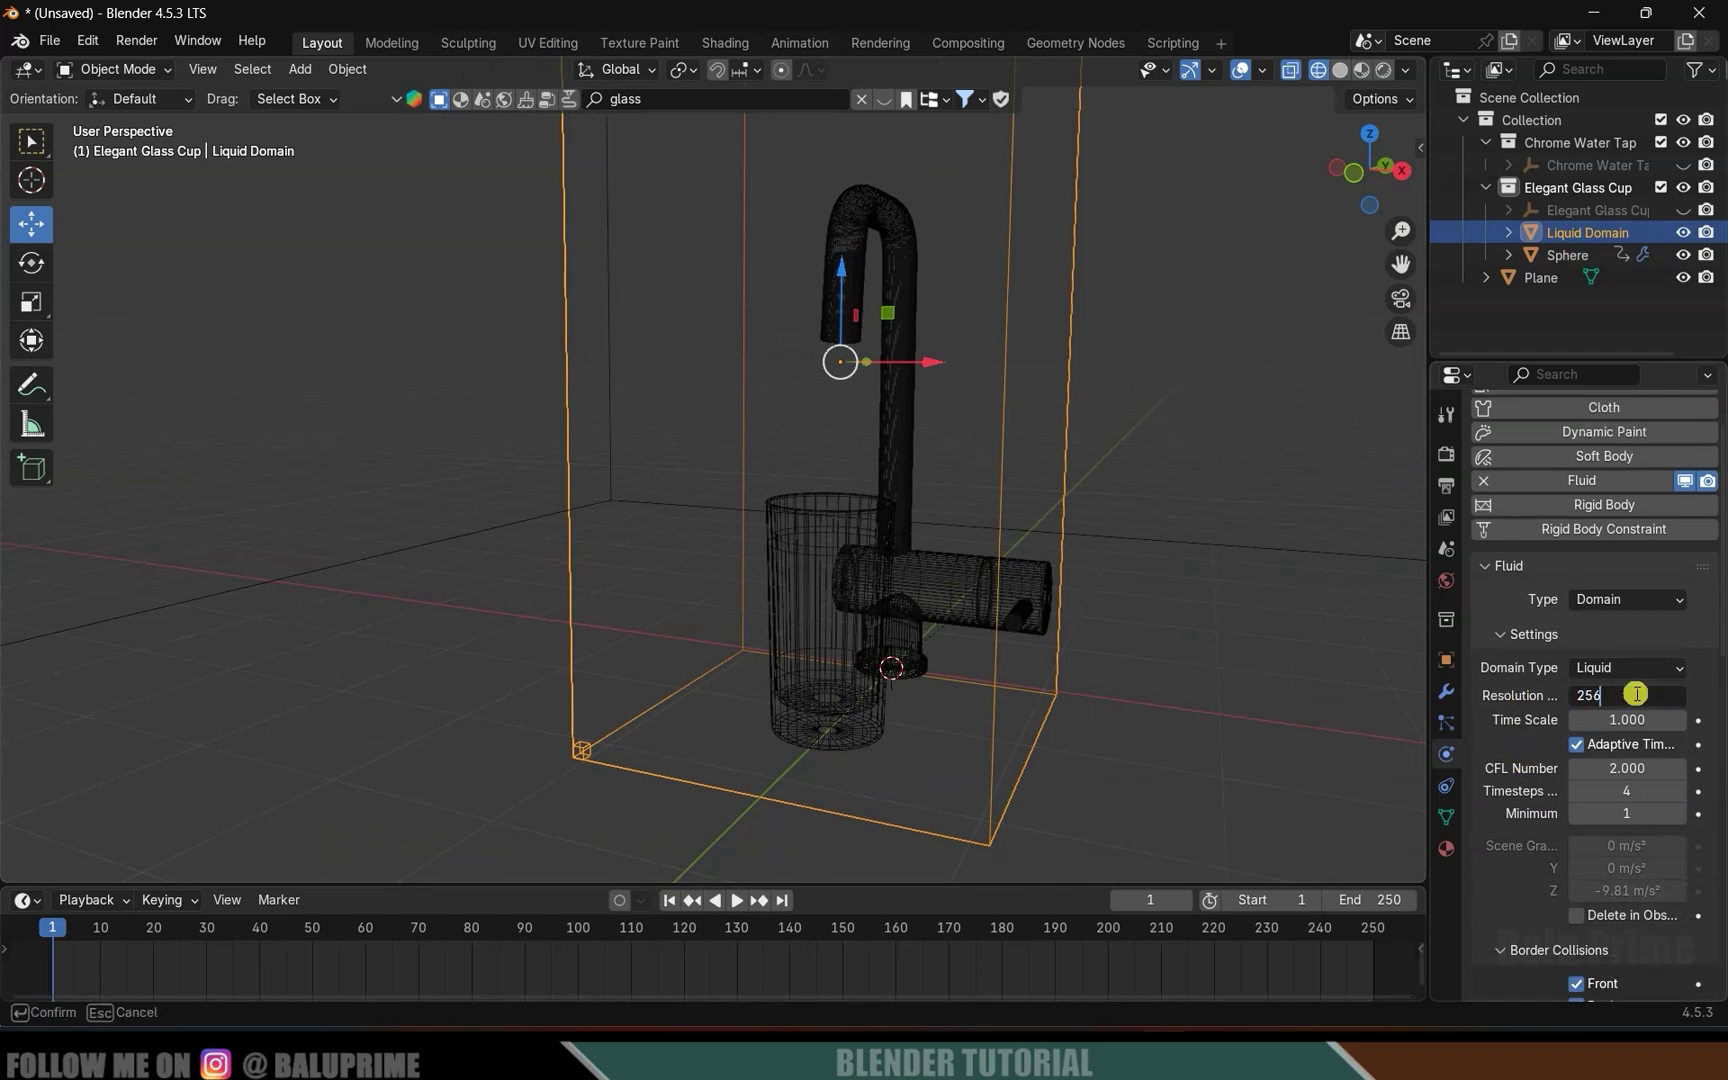
key("Return")
Enable diffusion on the domain with the Water preset.
scroll(1522, 680, "down", 18)
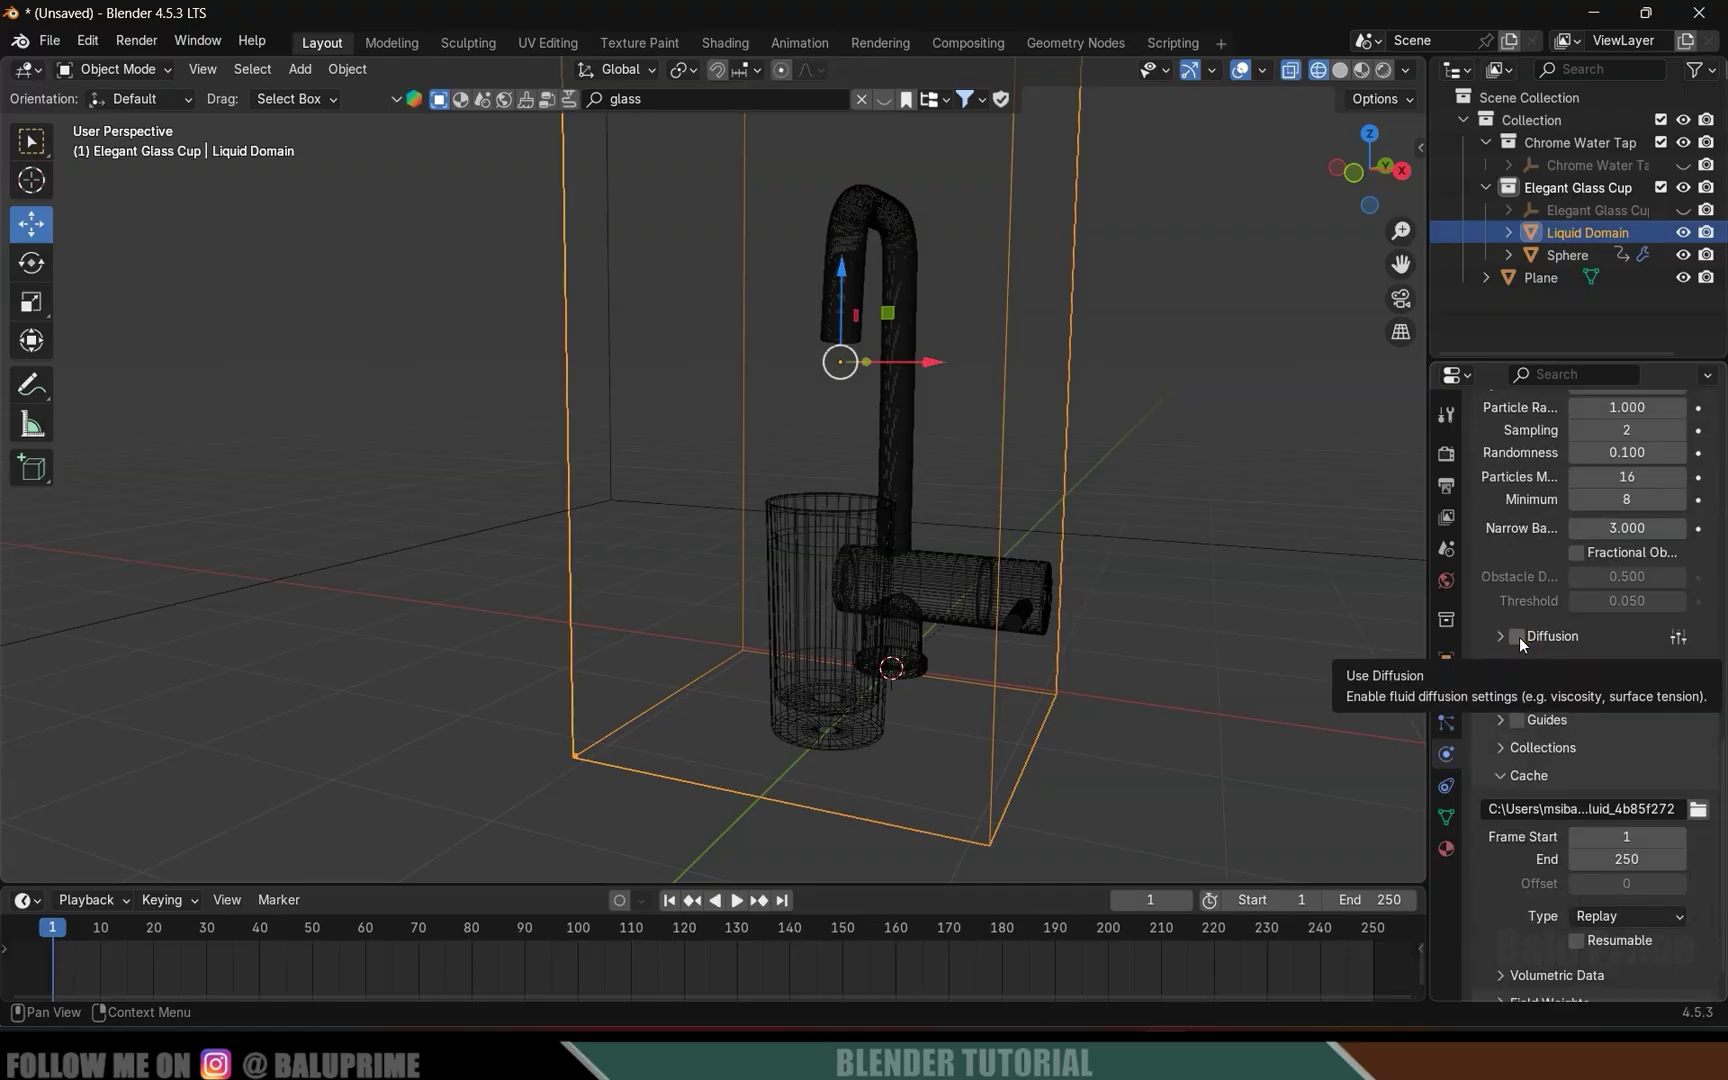
left_click(1499, 640)
left_click(1678, 637)
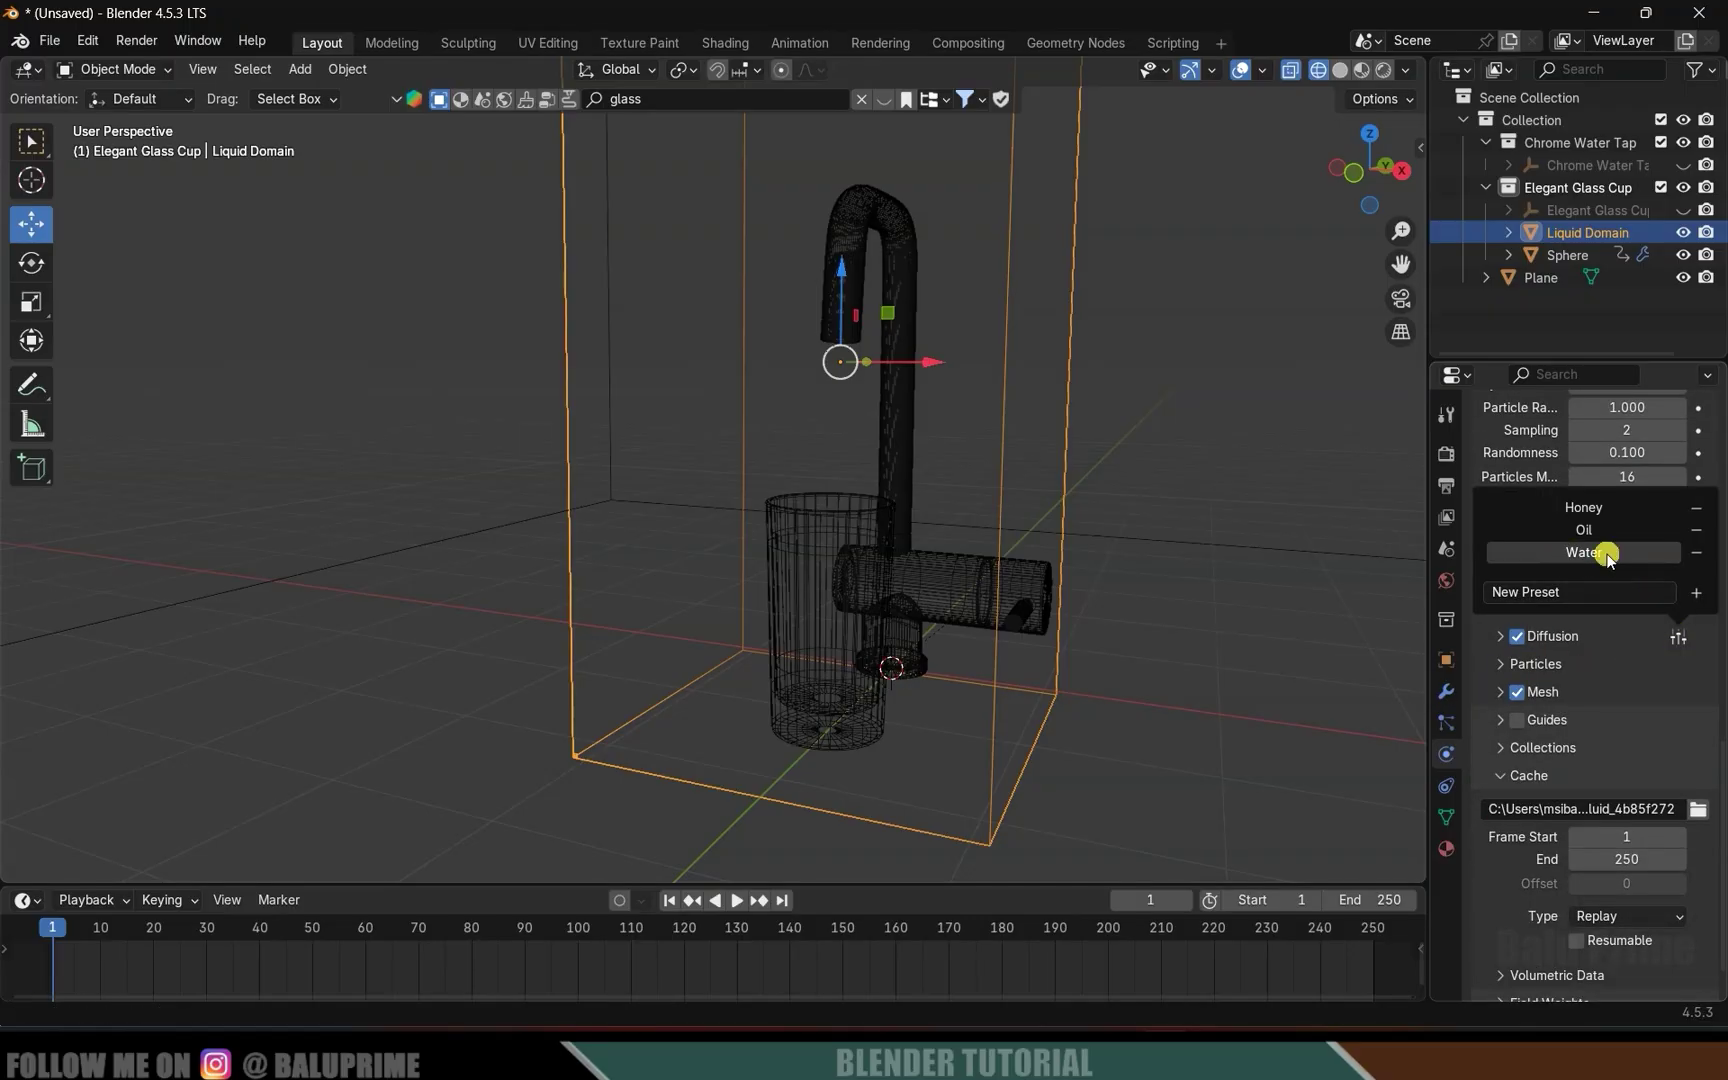
left_click(1607, 556)
left_click(1502, 637)
left_click(1678, 637)
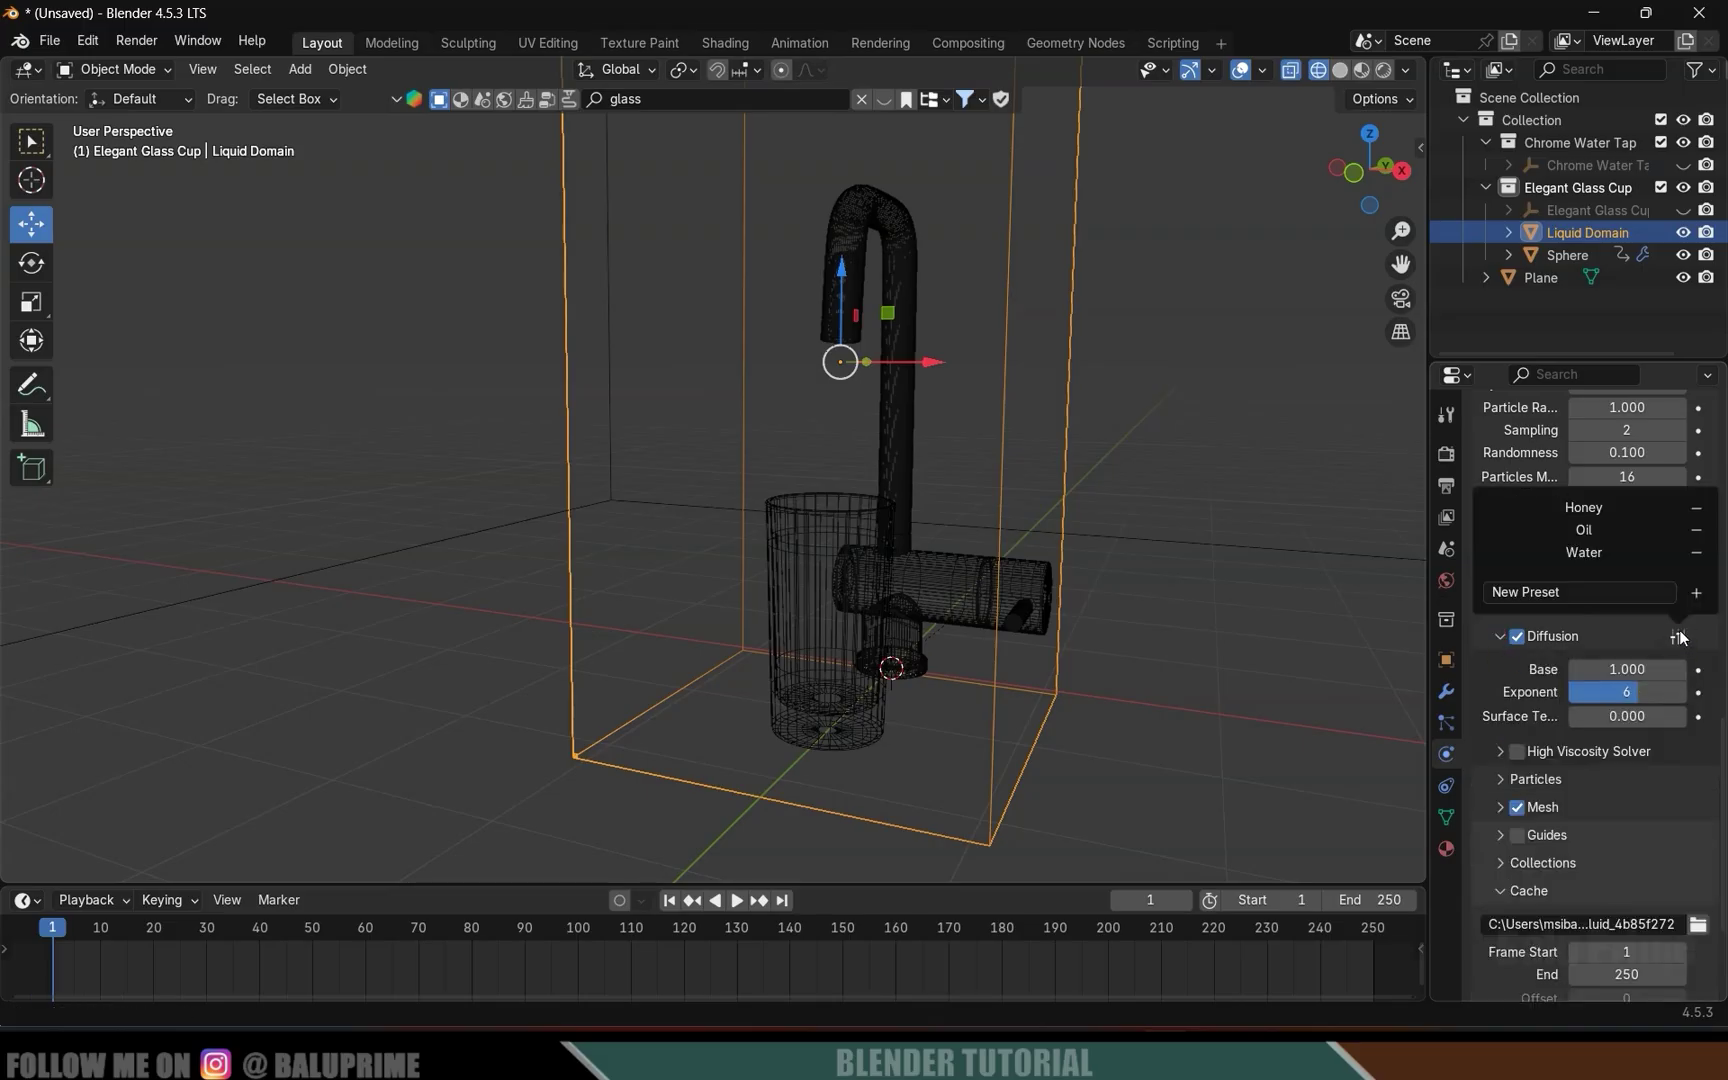
left_click(1596, 563)
Enable Mesh and cache the simulation to the Tap water folder with type All.
scroll(1484, 664, "down", 5)
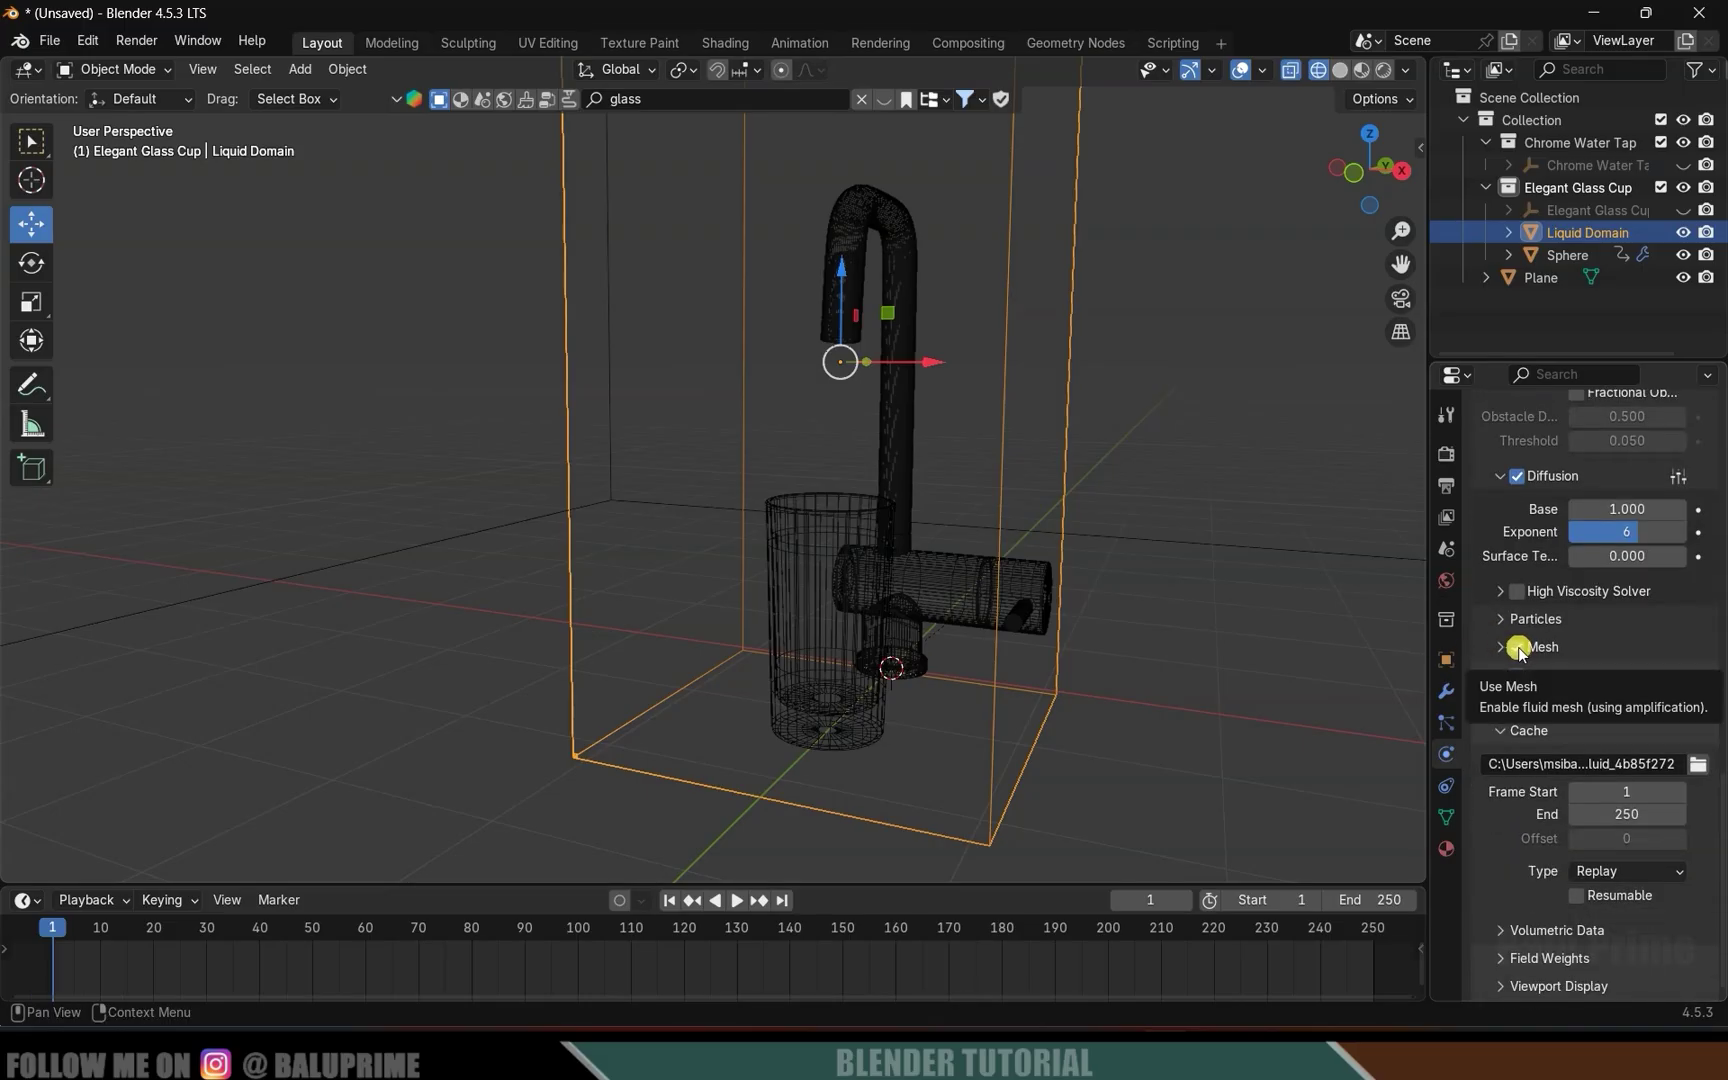
left_click(1517, 648)
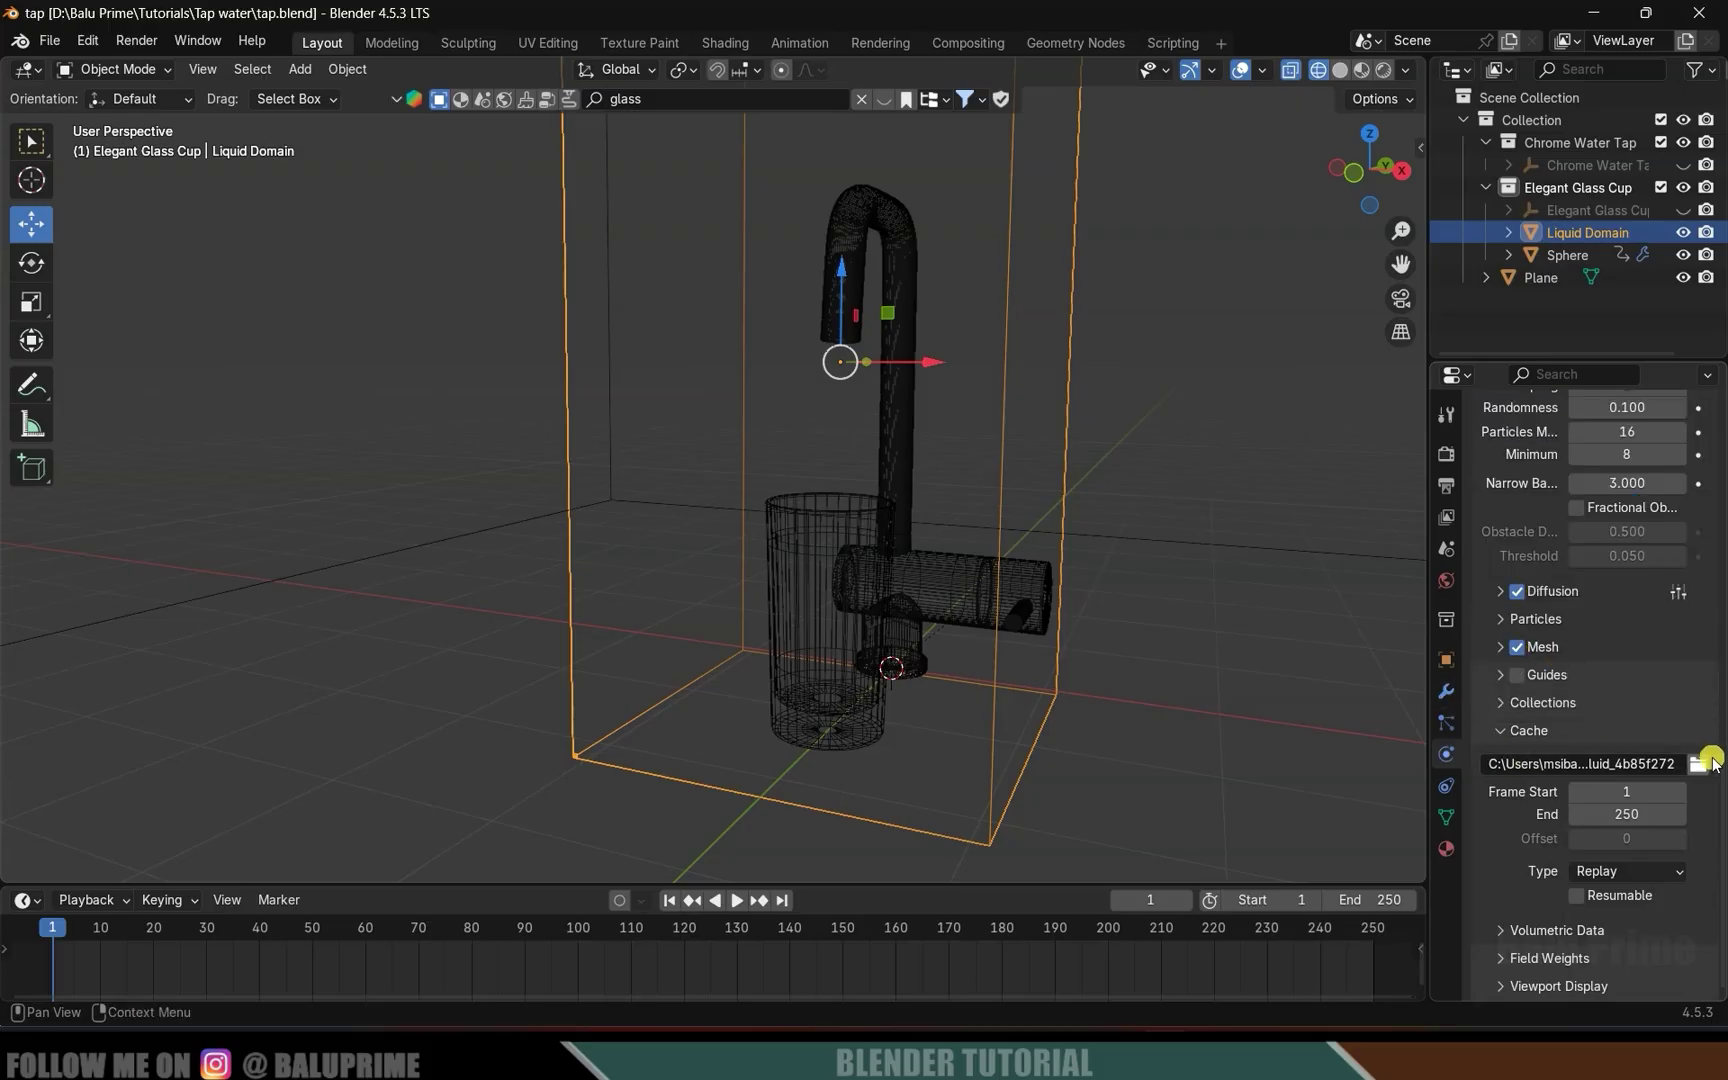
left_click(1697, 764)
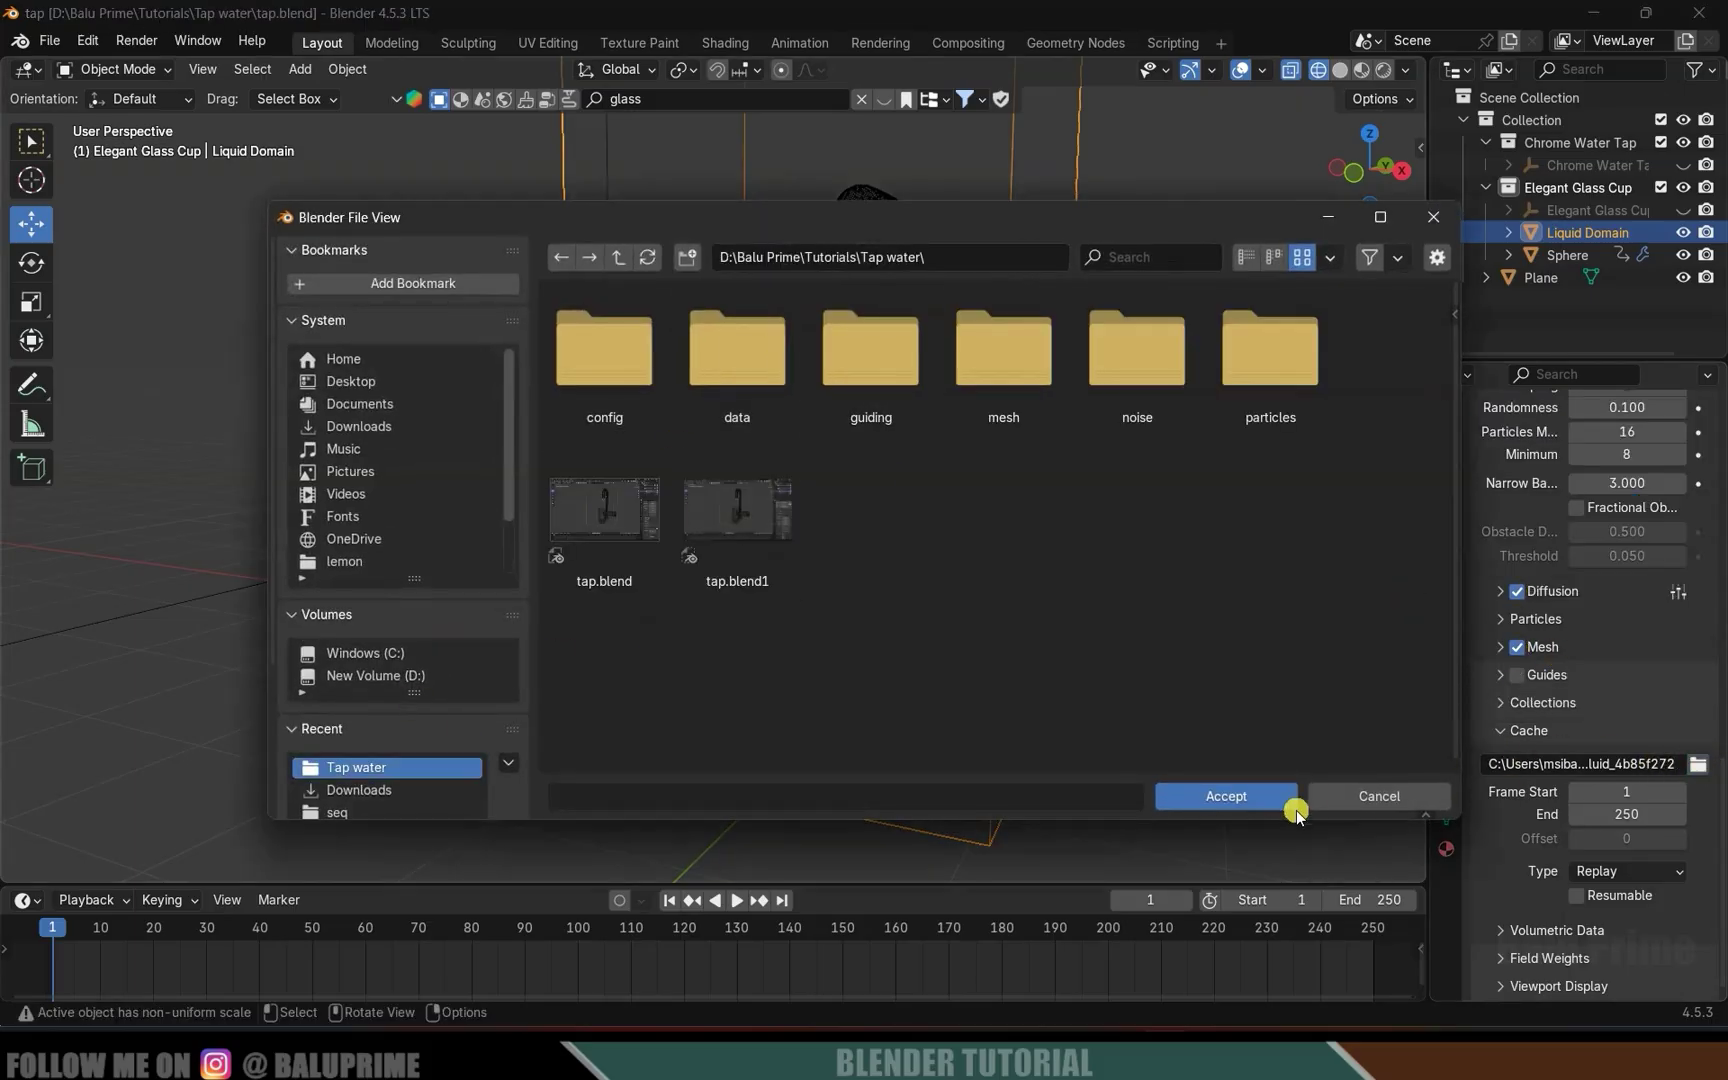
left_click(1195, 798)
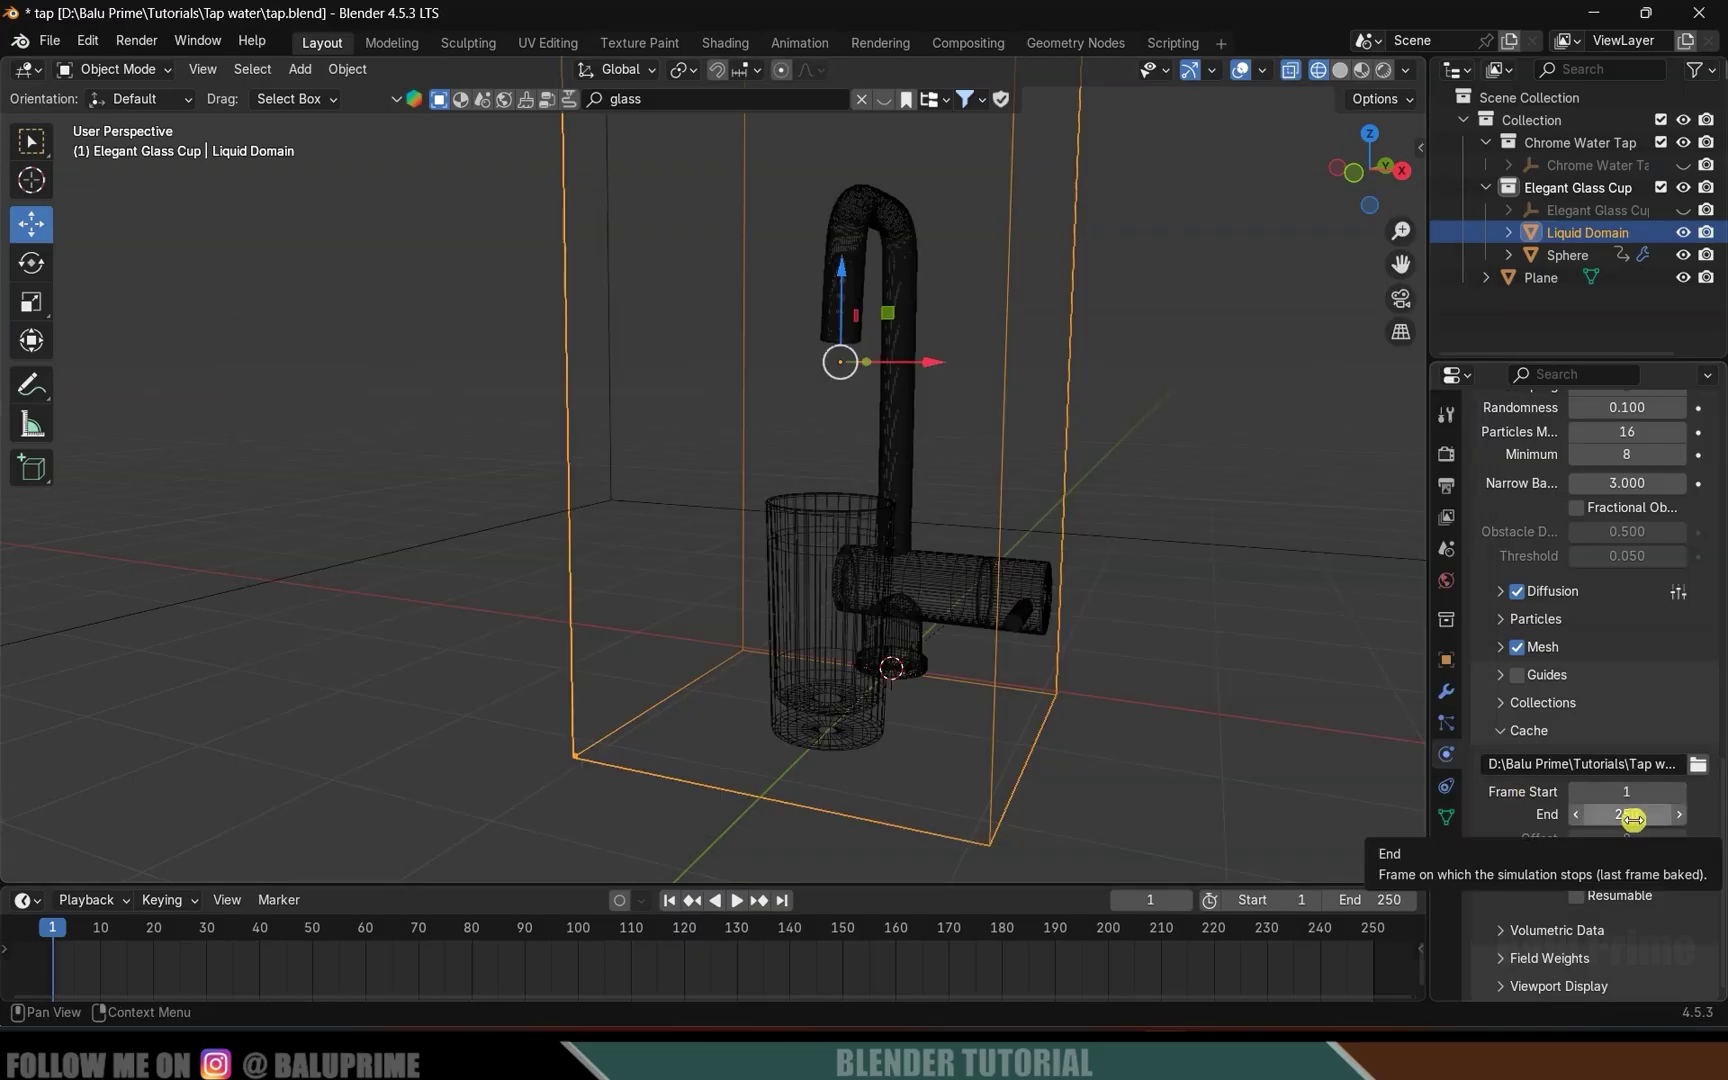
left_click(1609, 873)
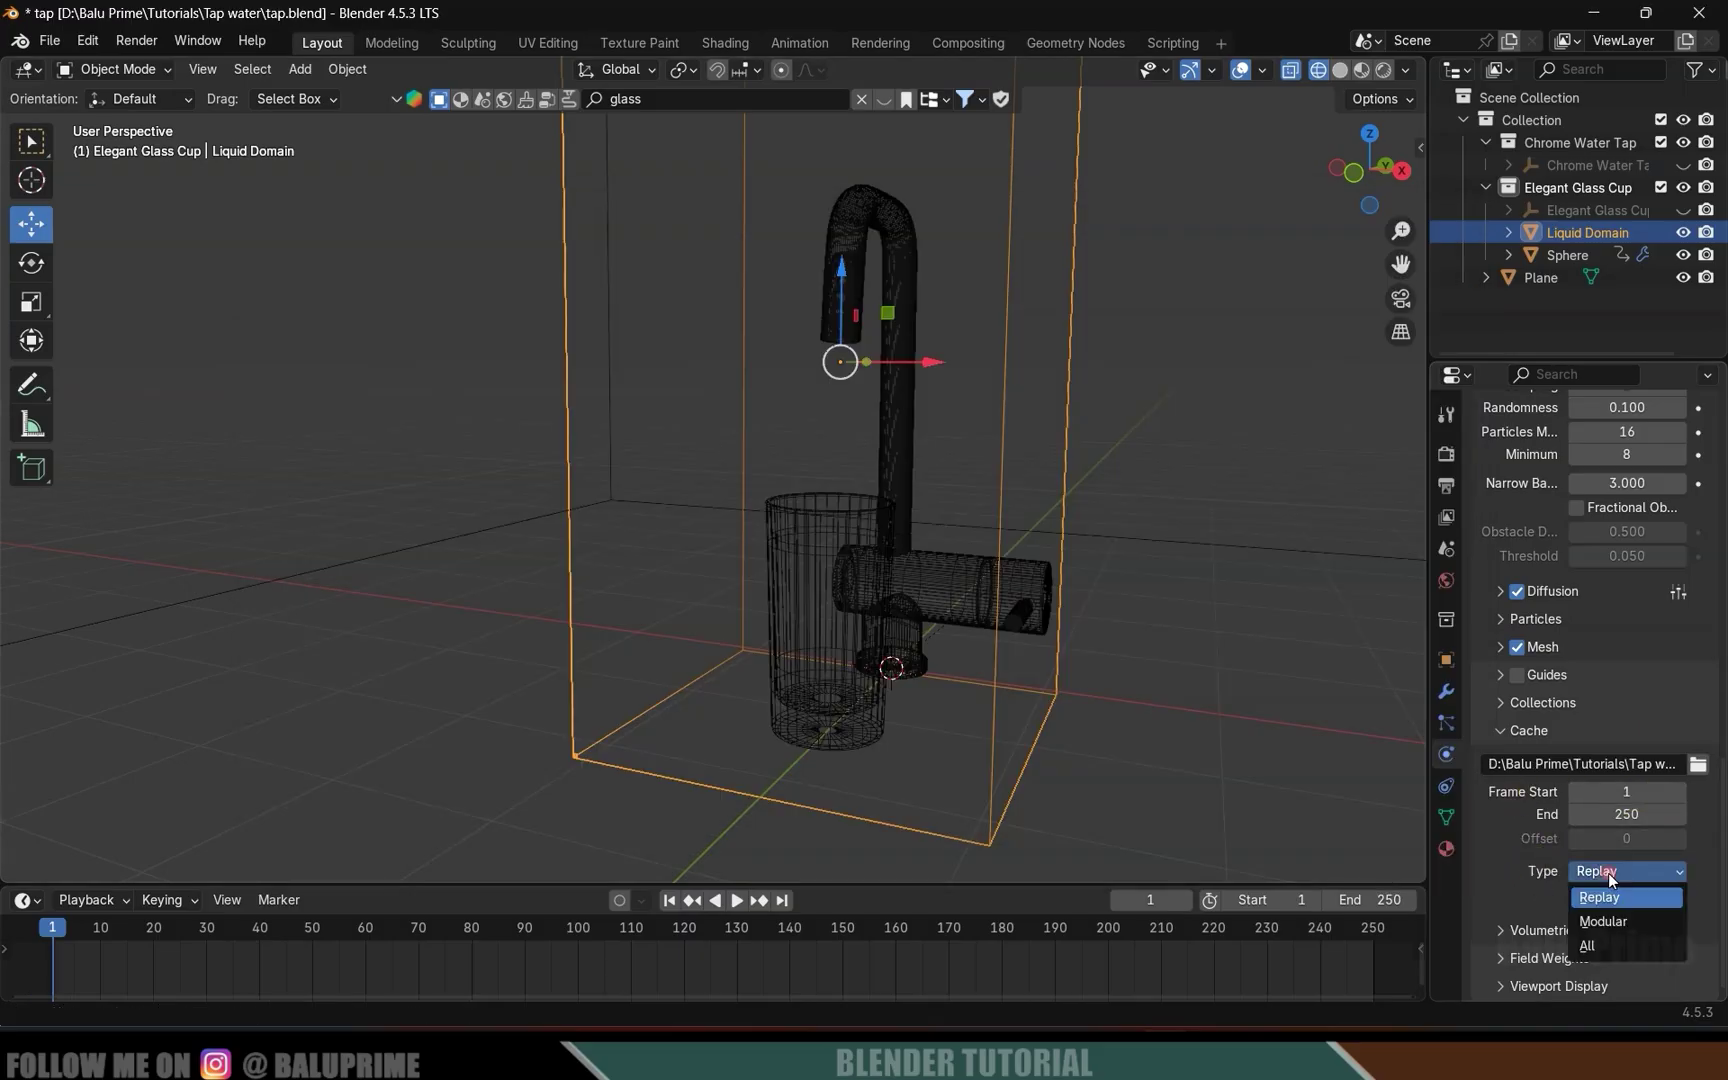
left_click(1594, 946)
scroll(1556, 893, "down", 1)
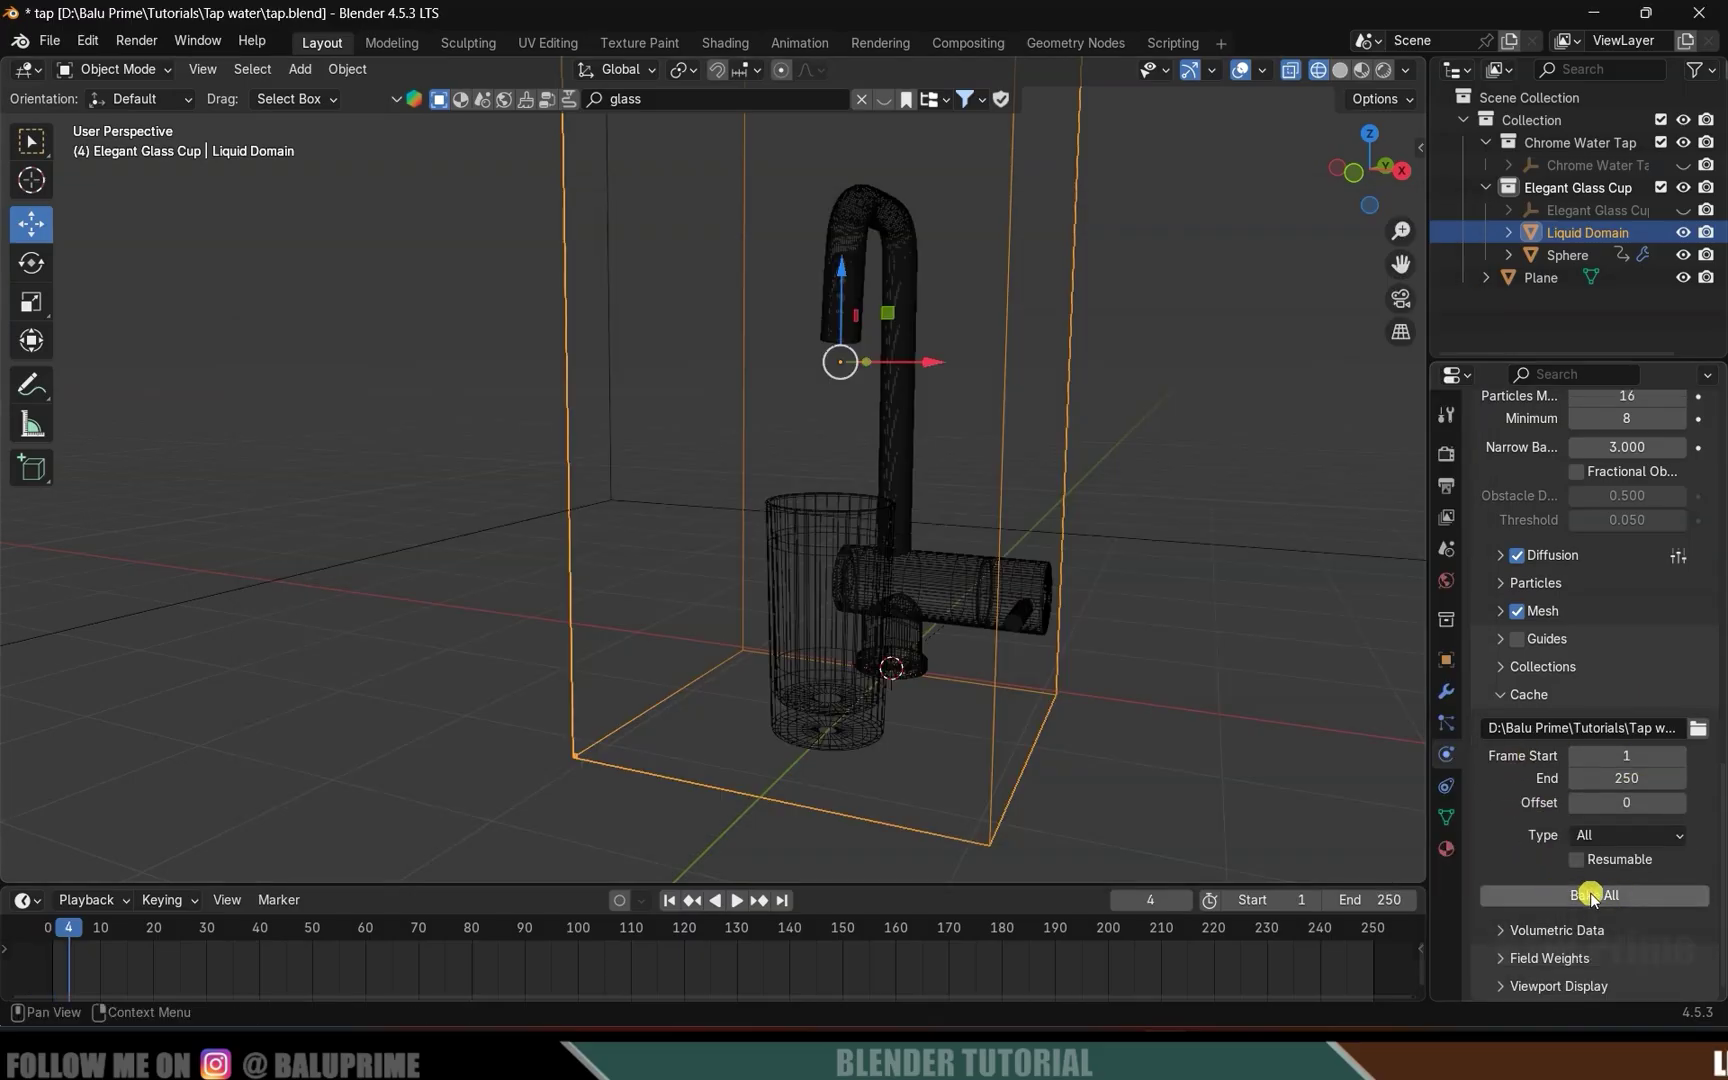
Bake All the liquid simulation, then play it back and stop at frame 113.
left_click(1590, 895)
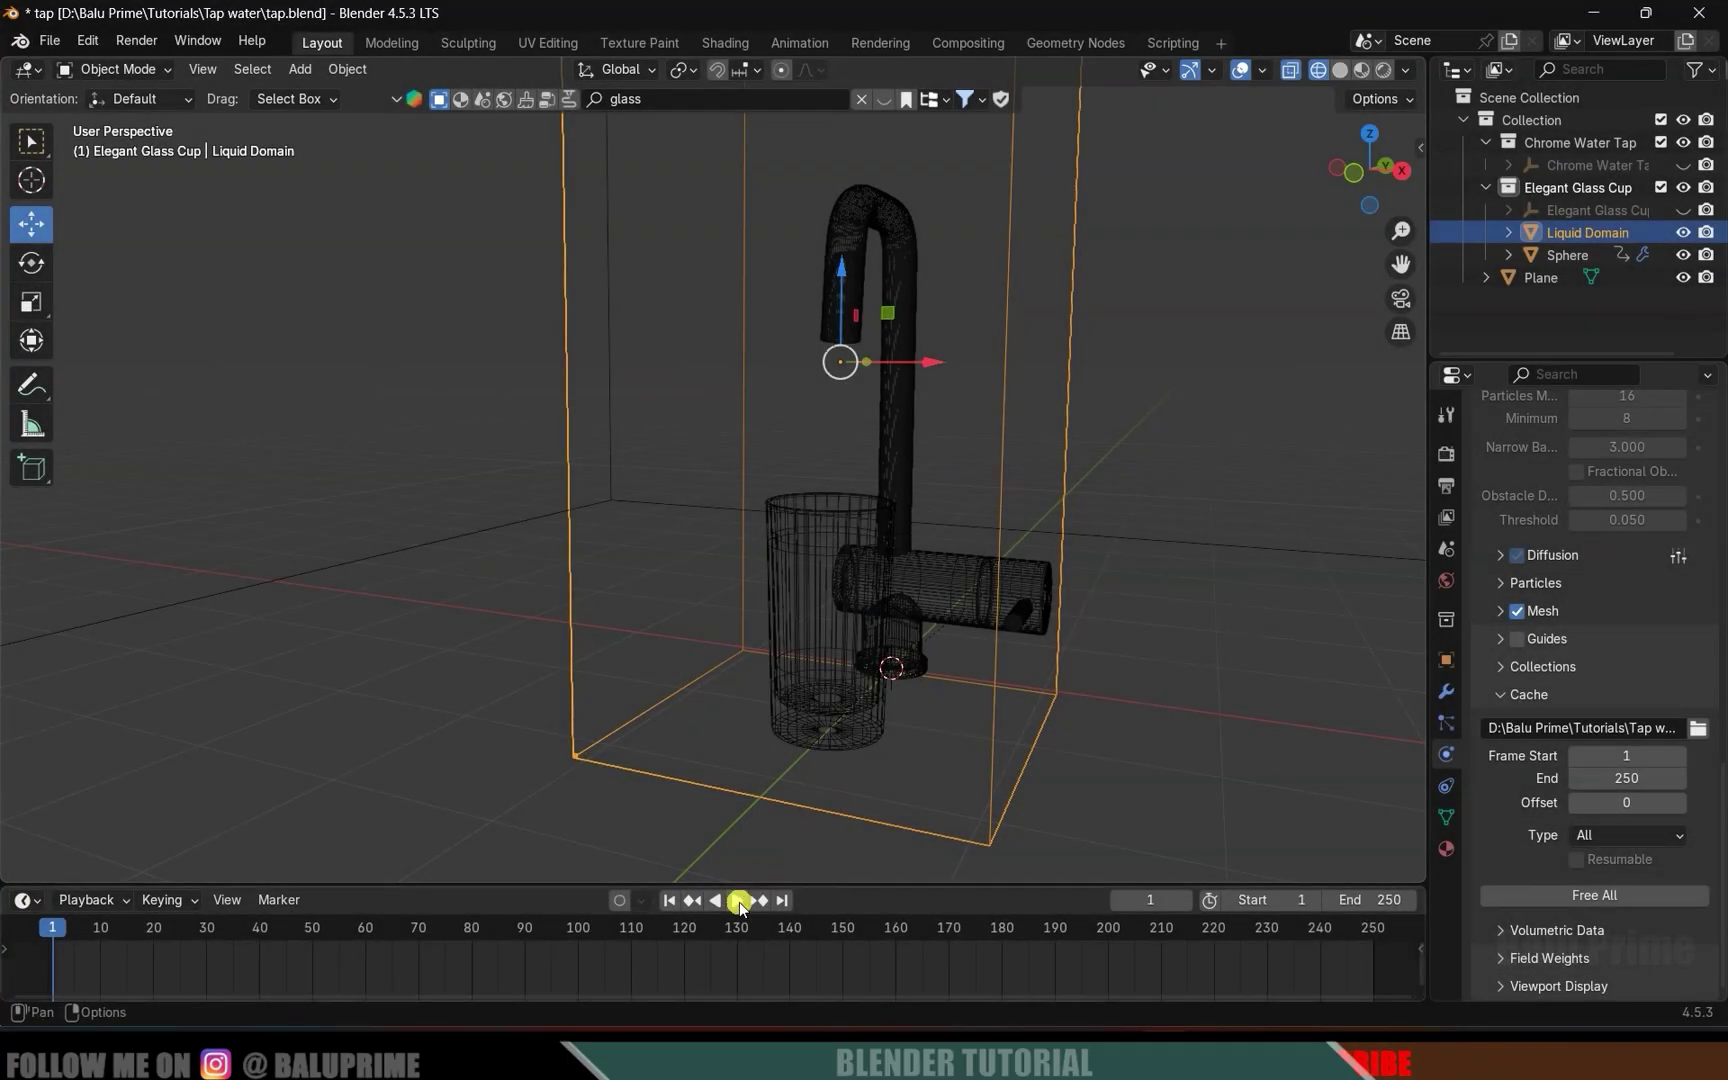
left_click(739, 901)
left_click(1058, 662)
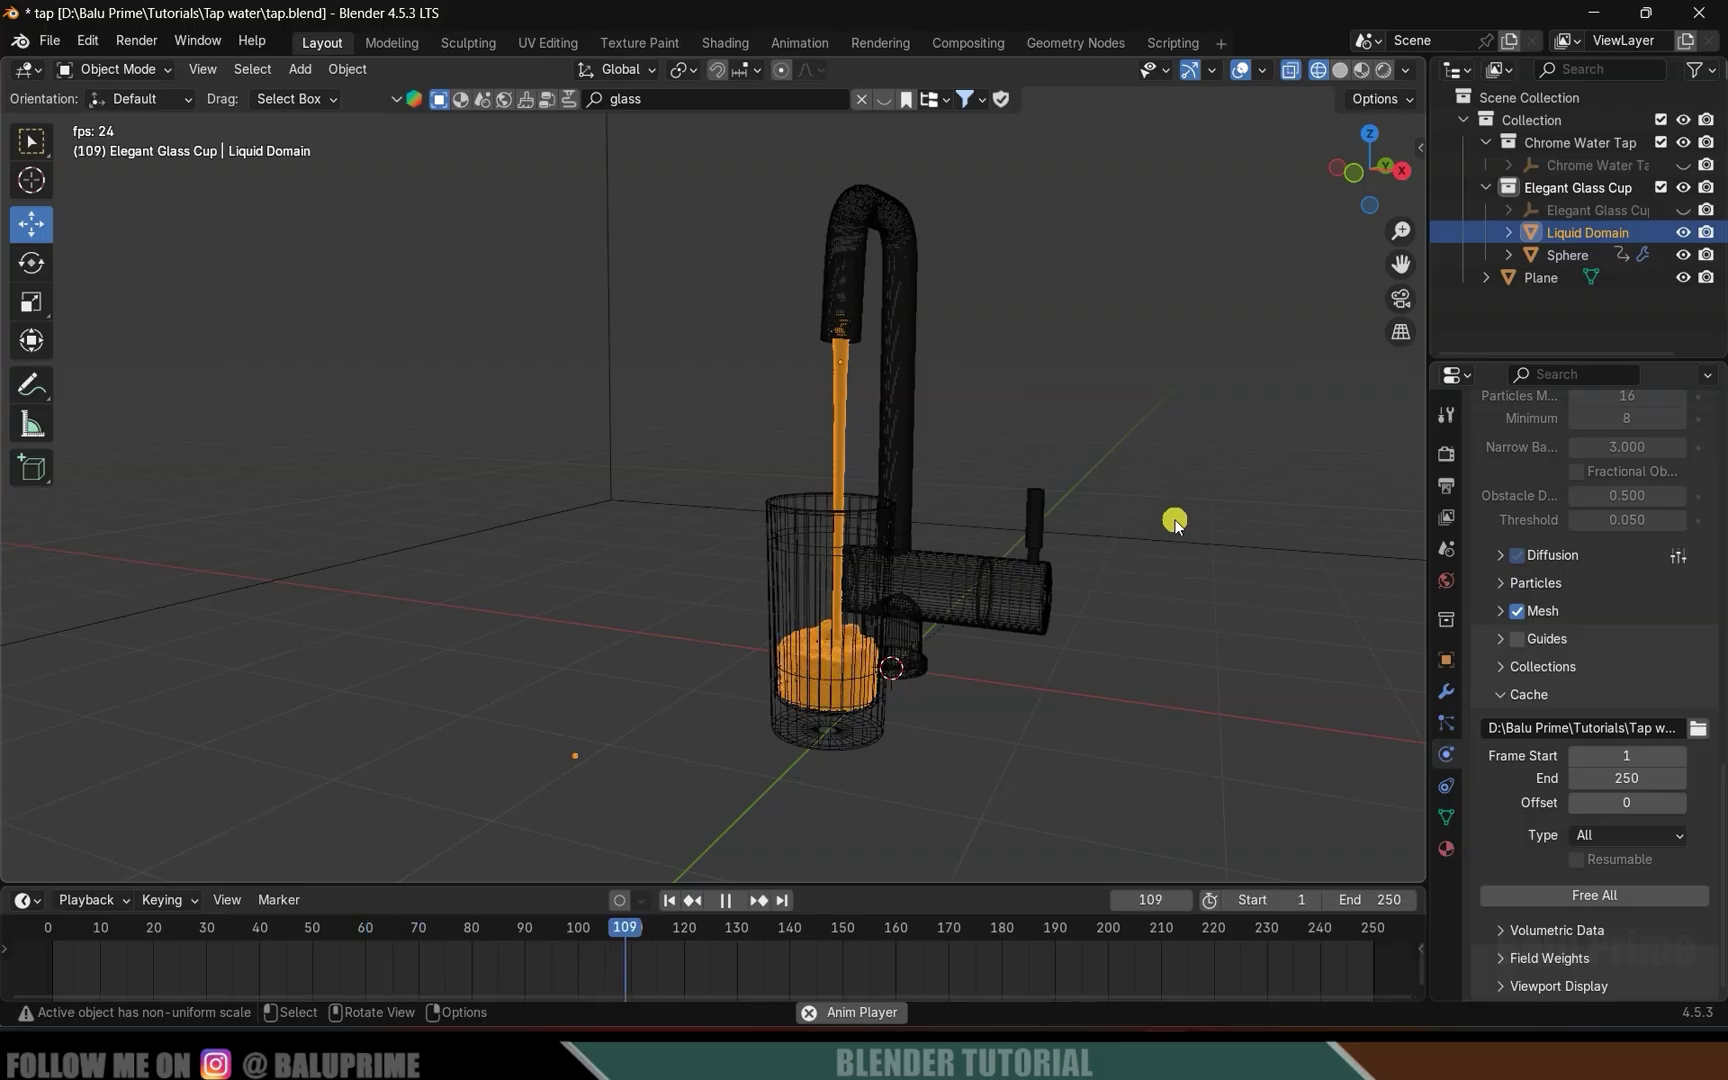
key("space")
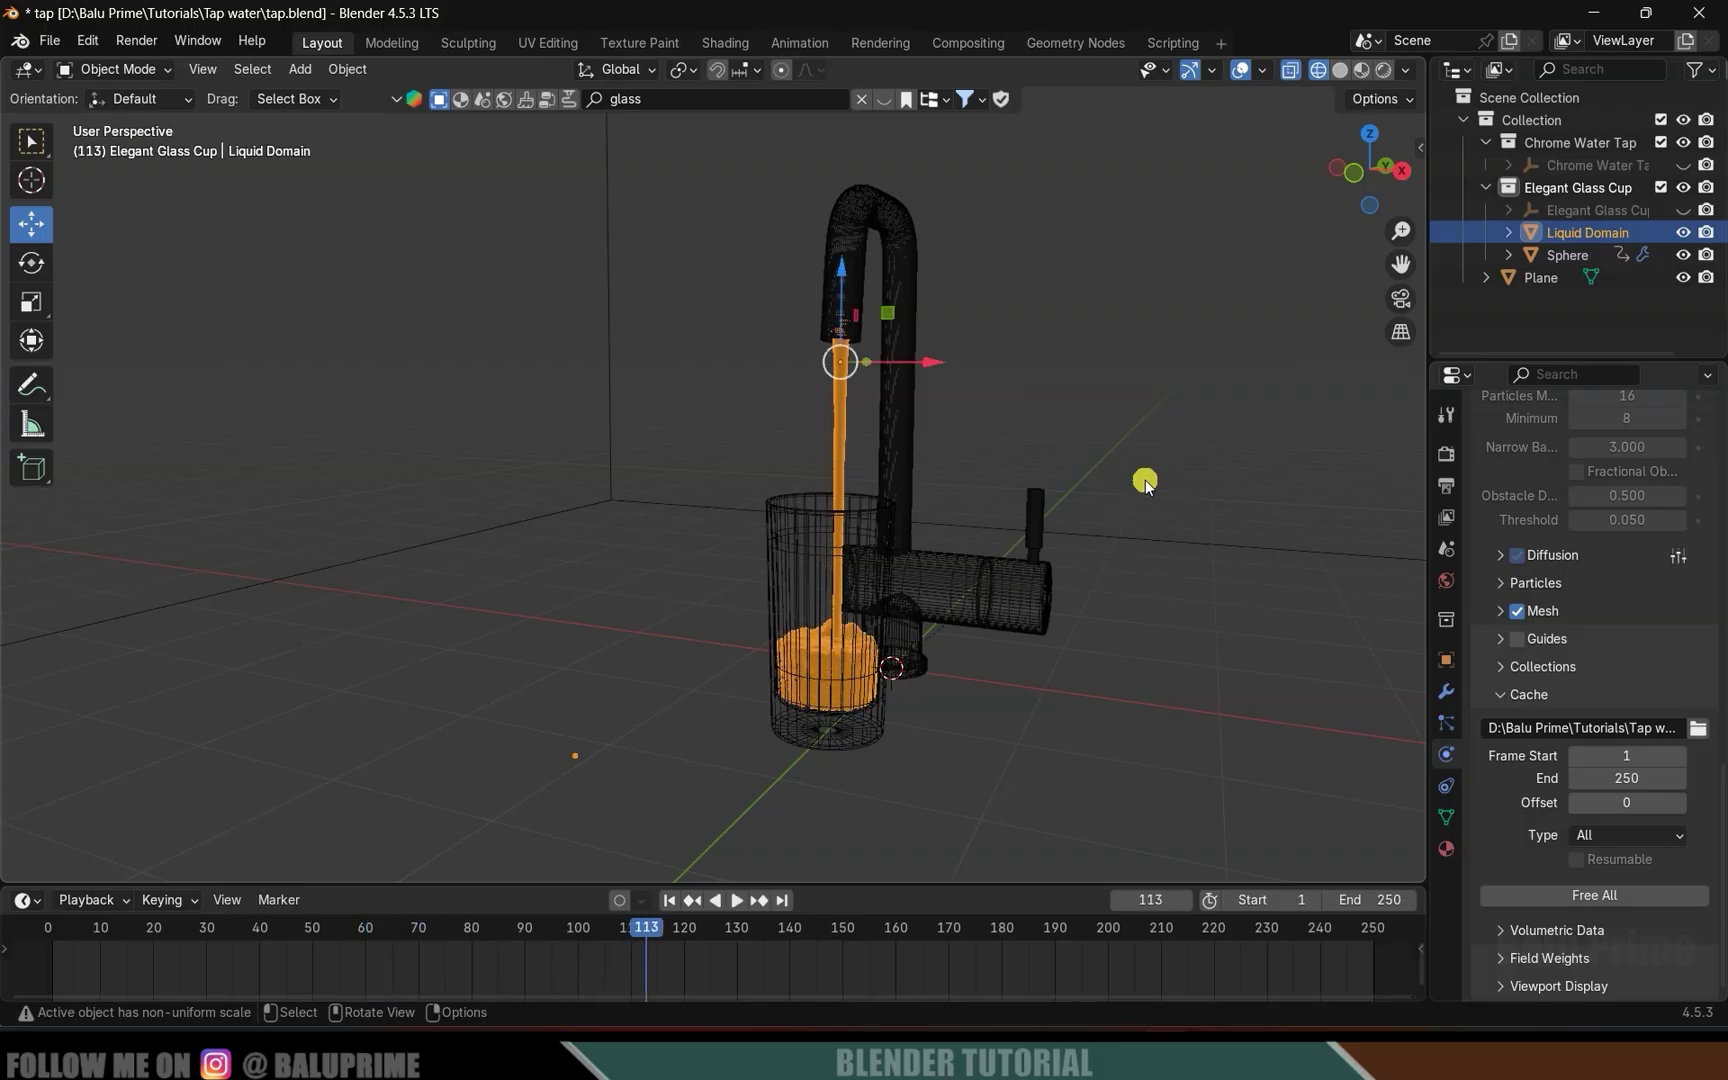
Switch to Rendered shading, add a camera, and view through it.
left_click(1383, 71)
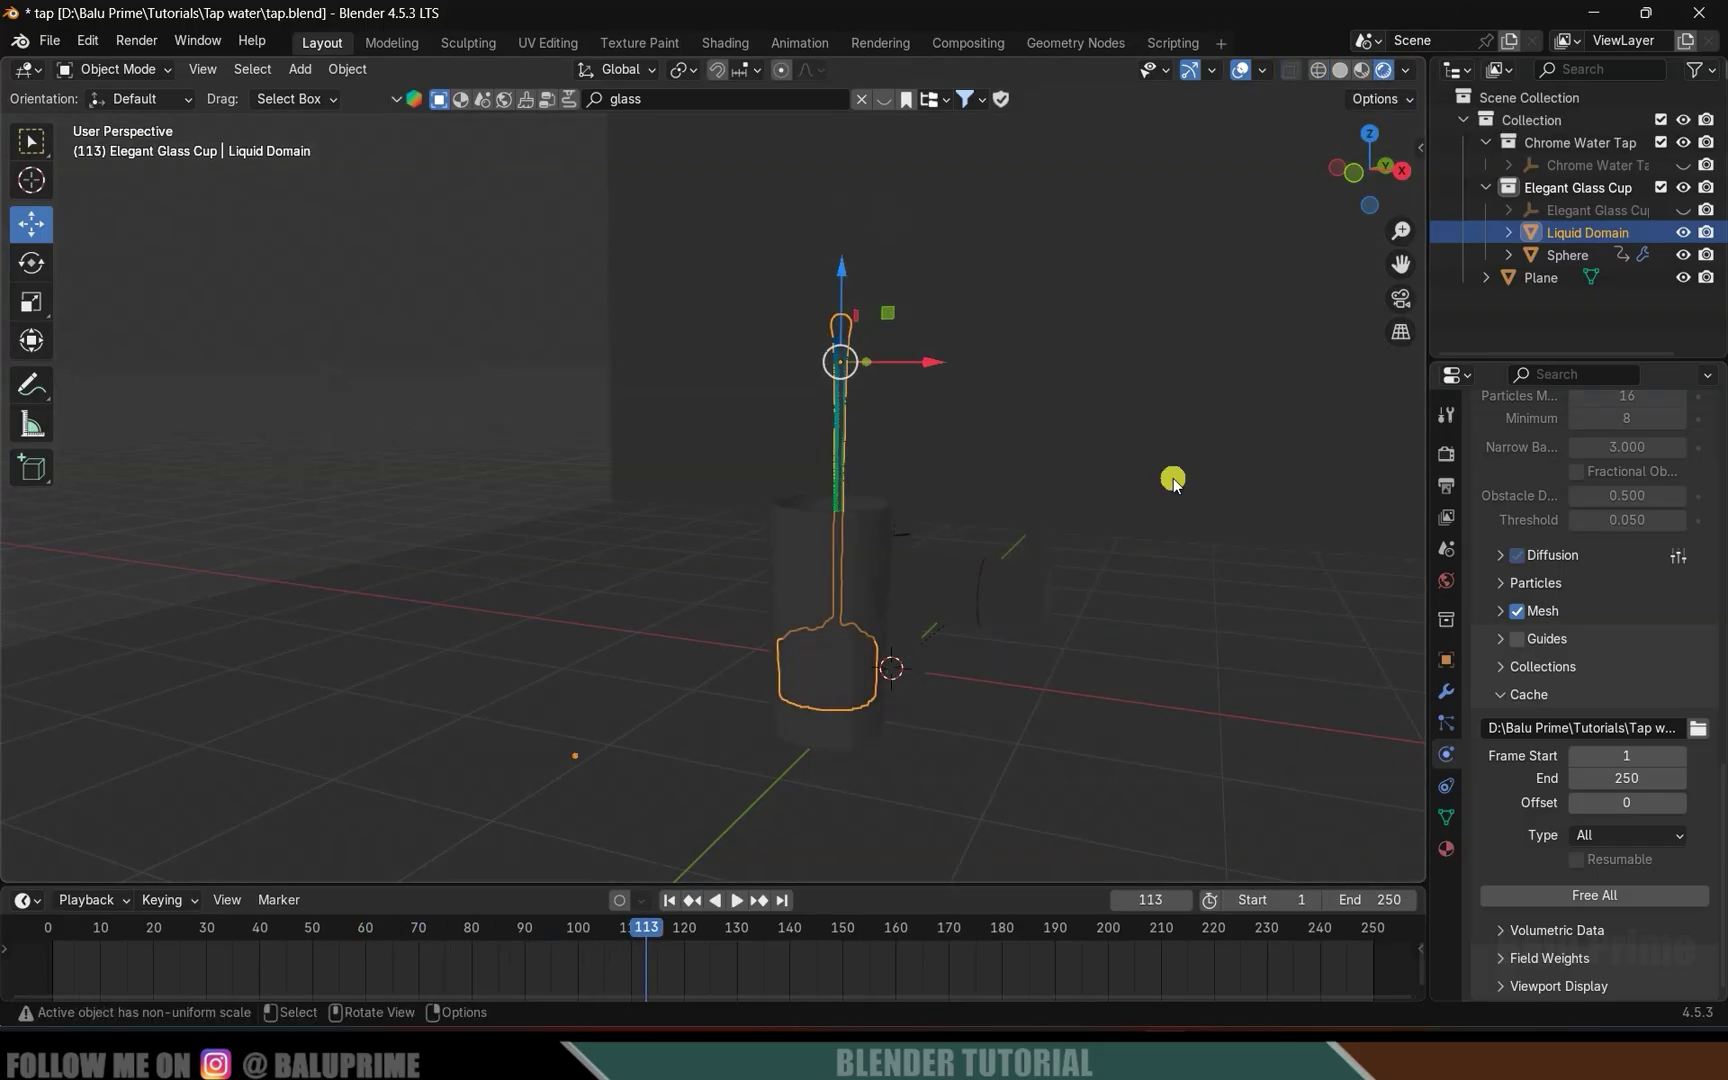
left_click(1446, 580)
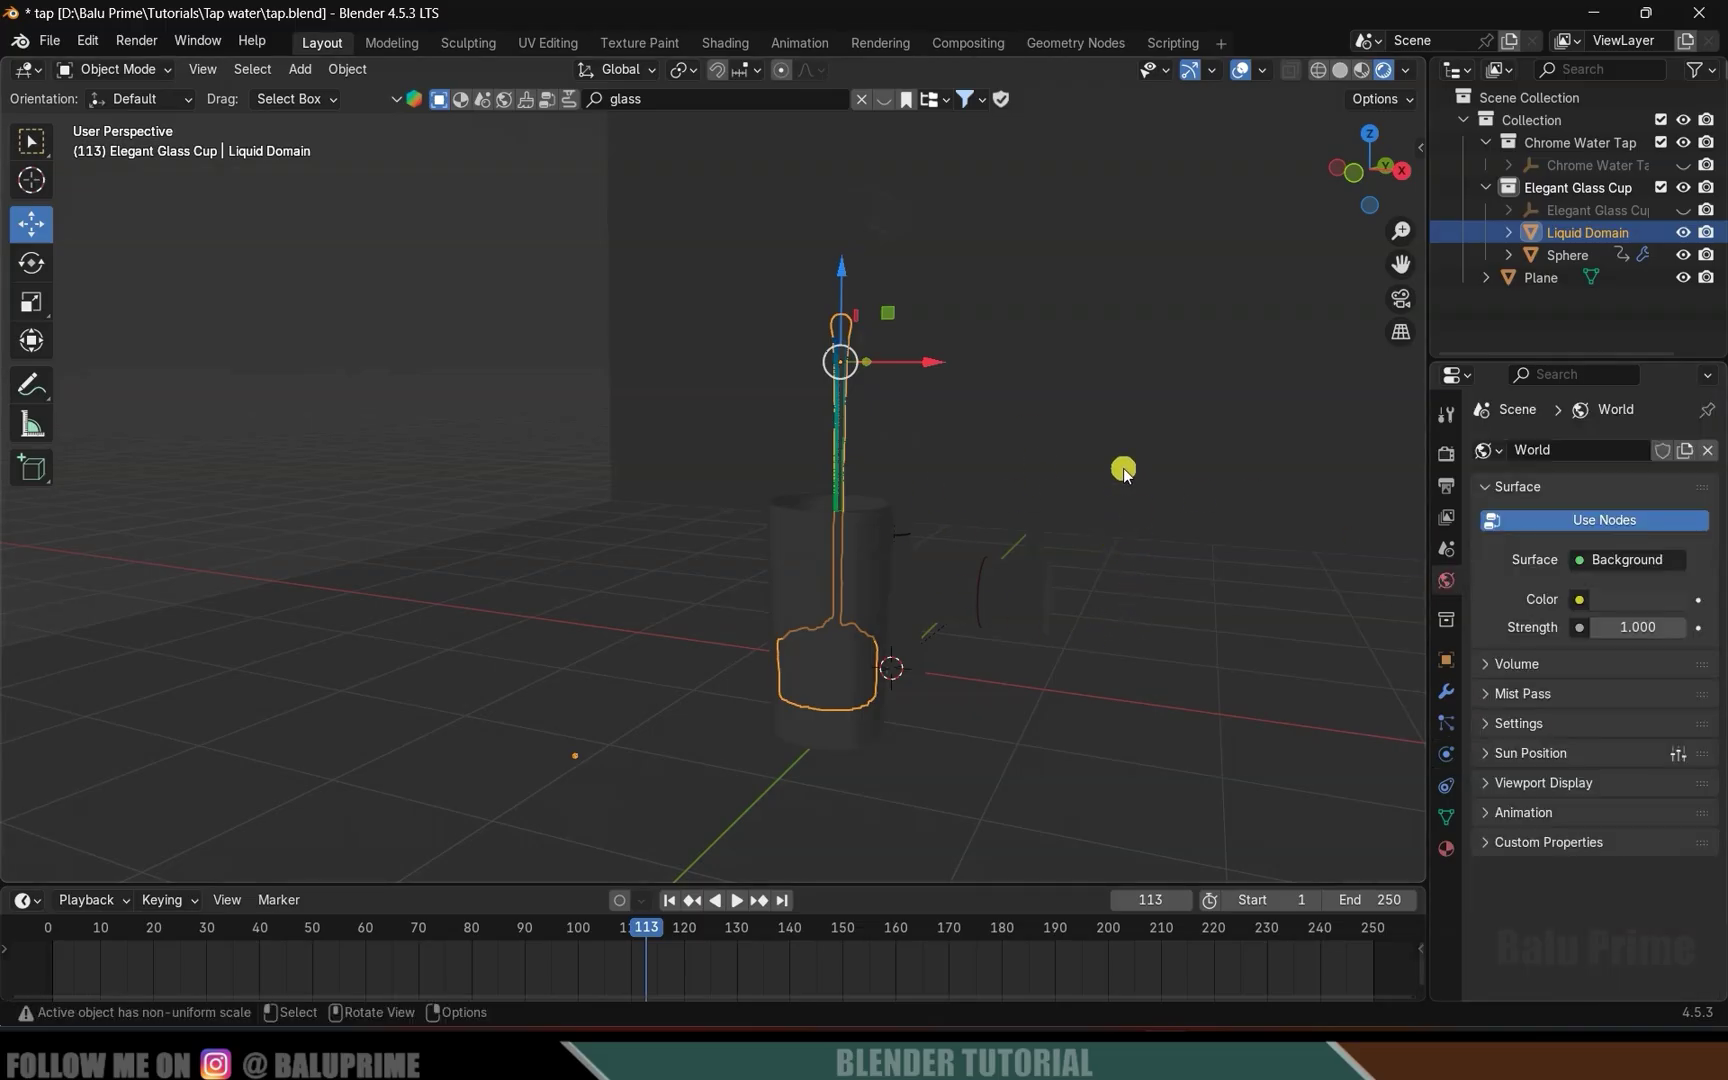
key("shift+a")
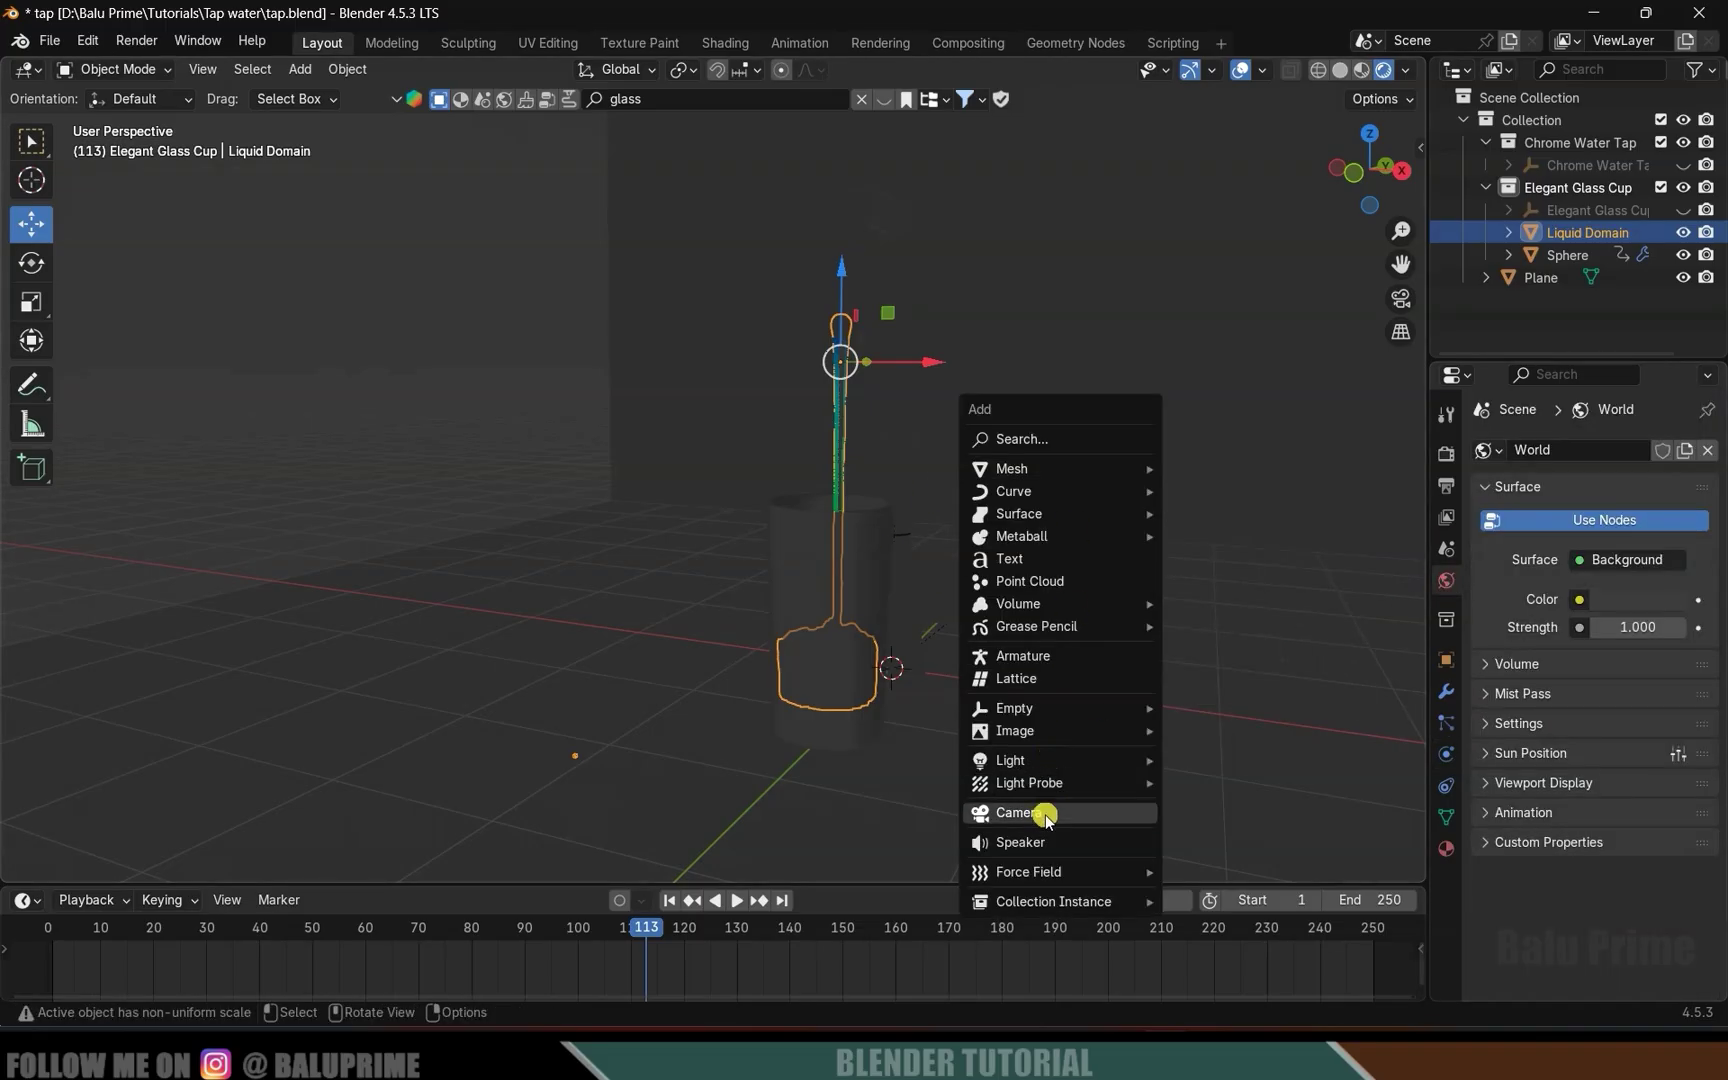
left_click(1025, 820)
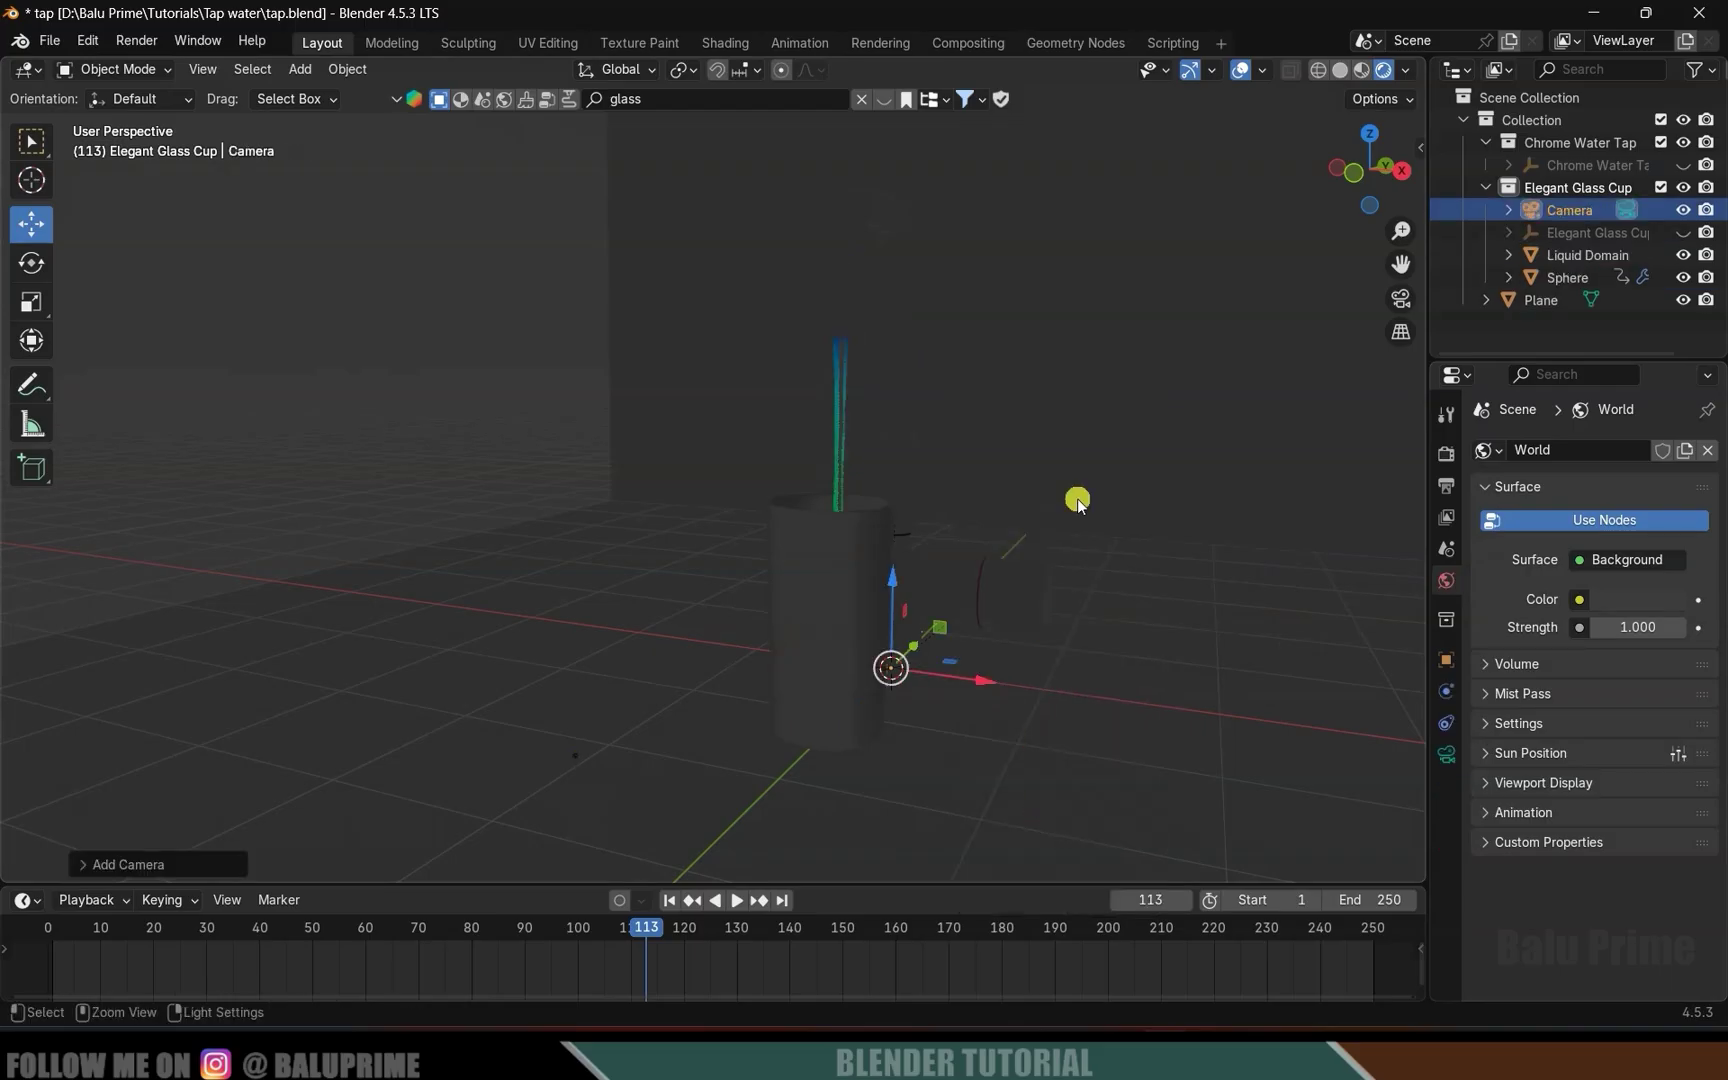
key("KP_0")
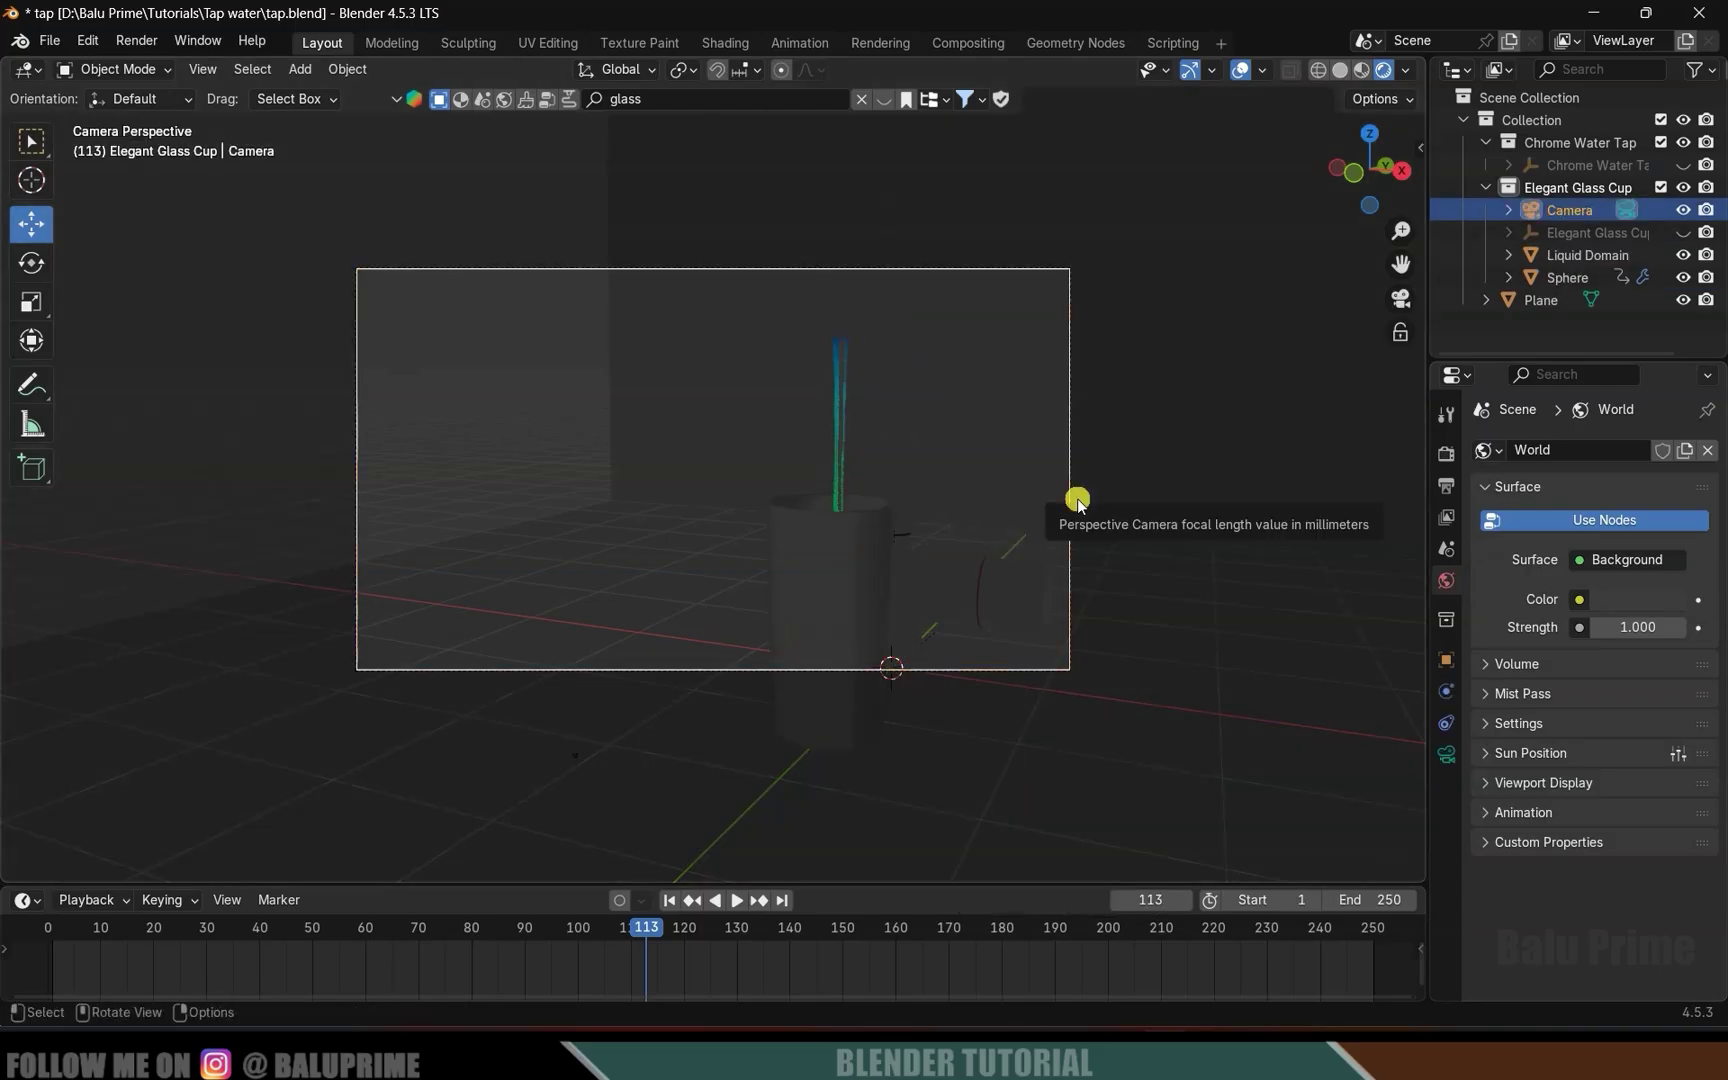
Lock the view to the 3D cursor, then split the viewport into two areas.
key("n")
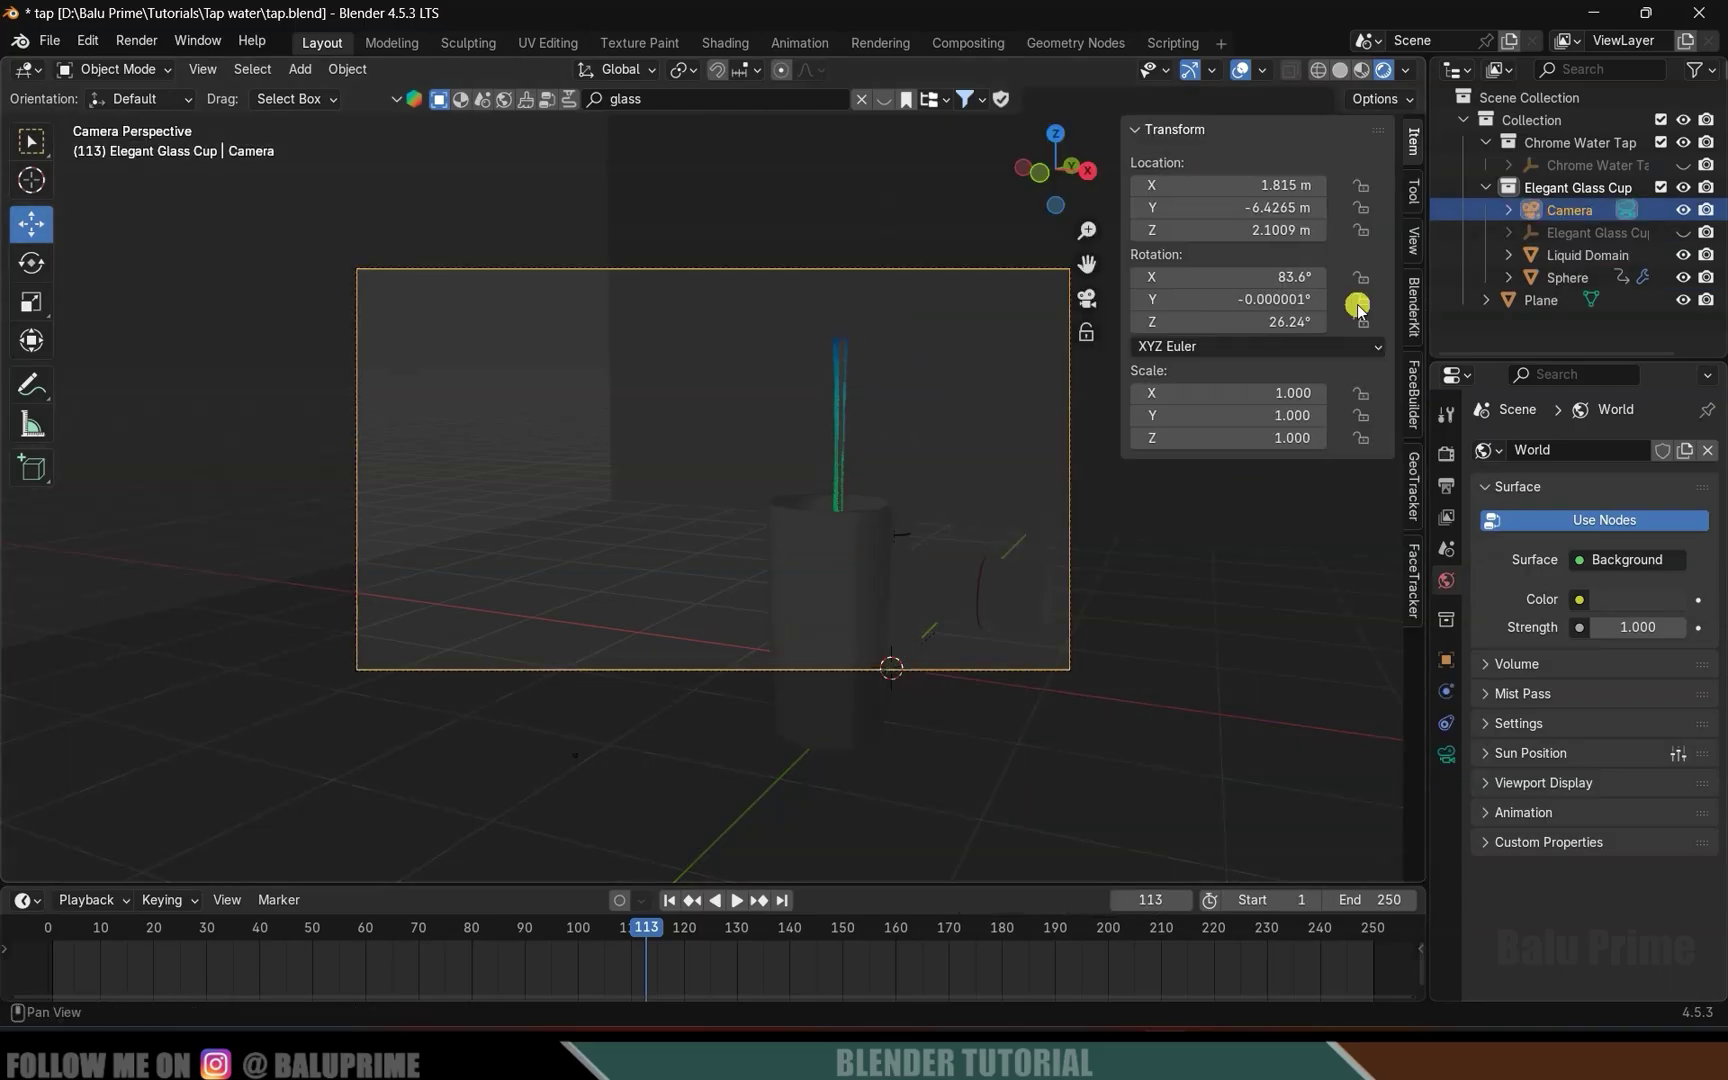
left_click(1412, 243)
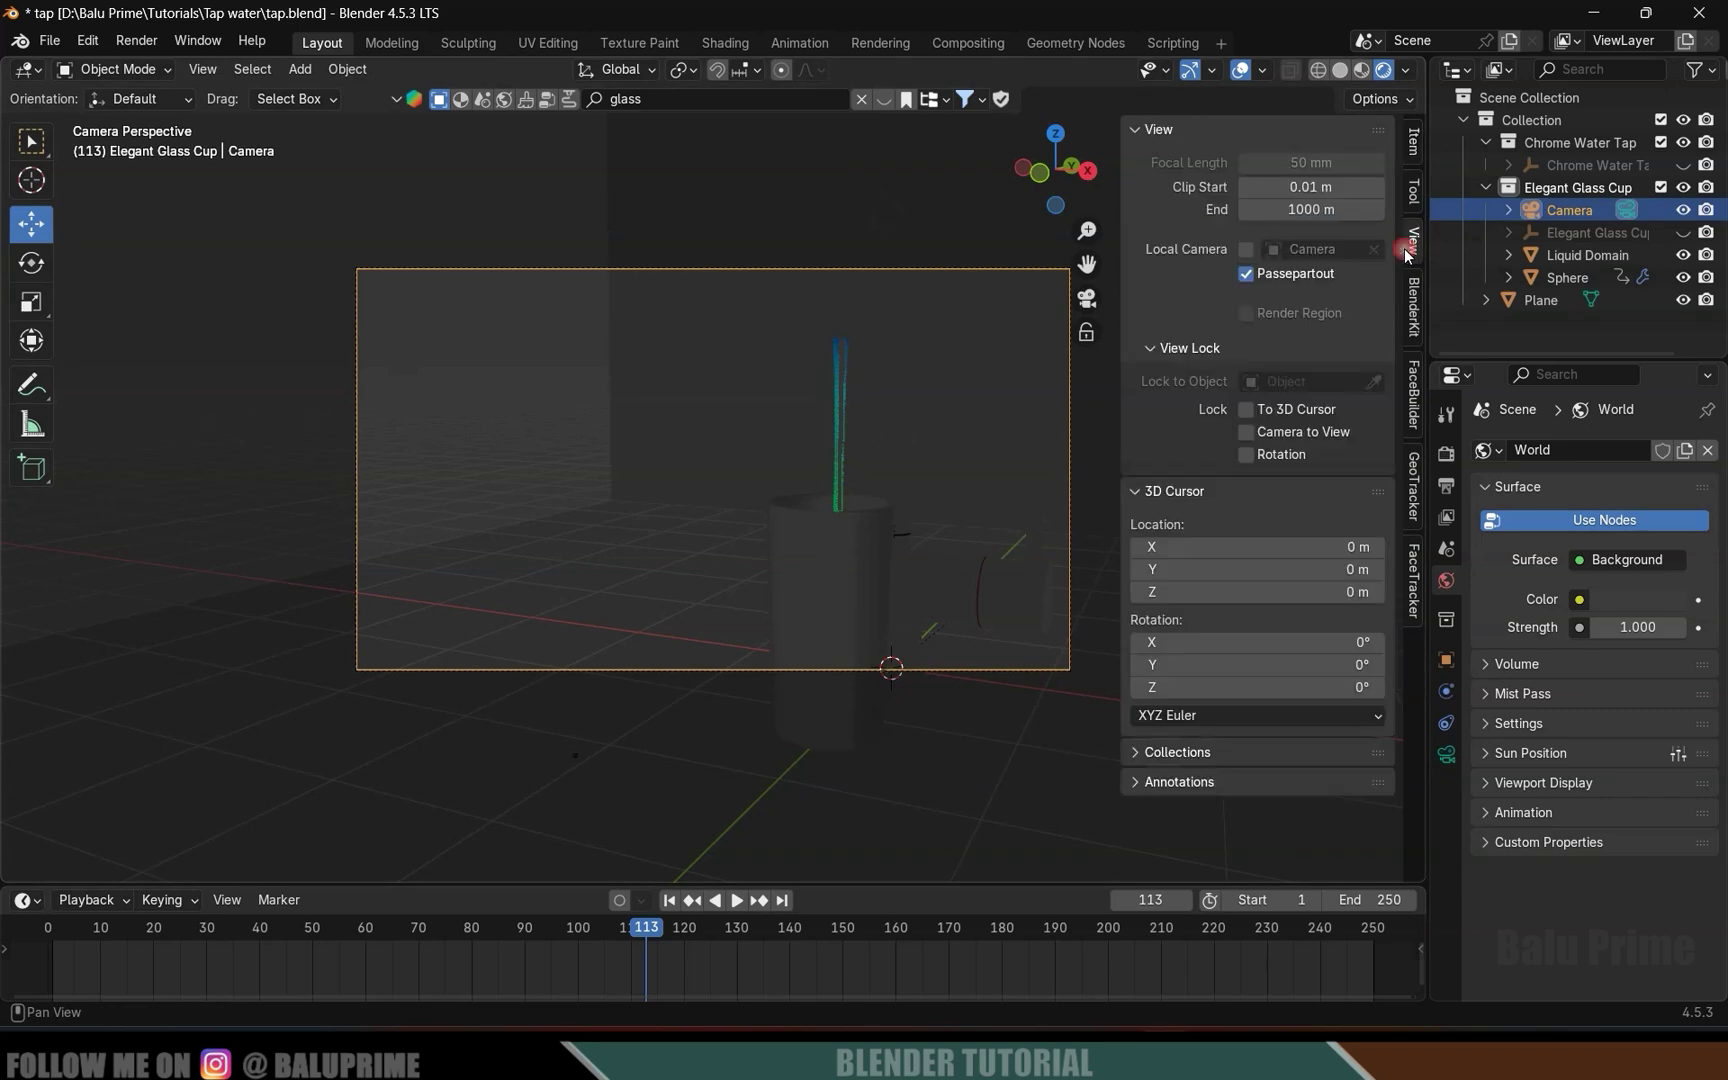
left_click(1245, 408)
key("n")
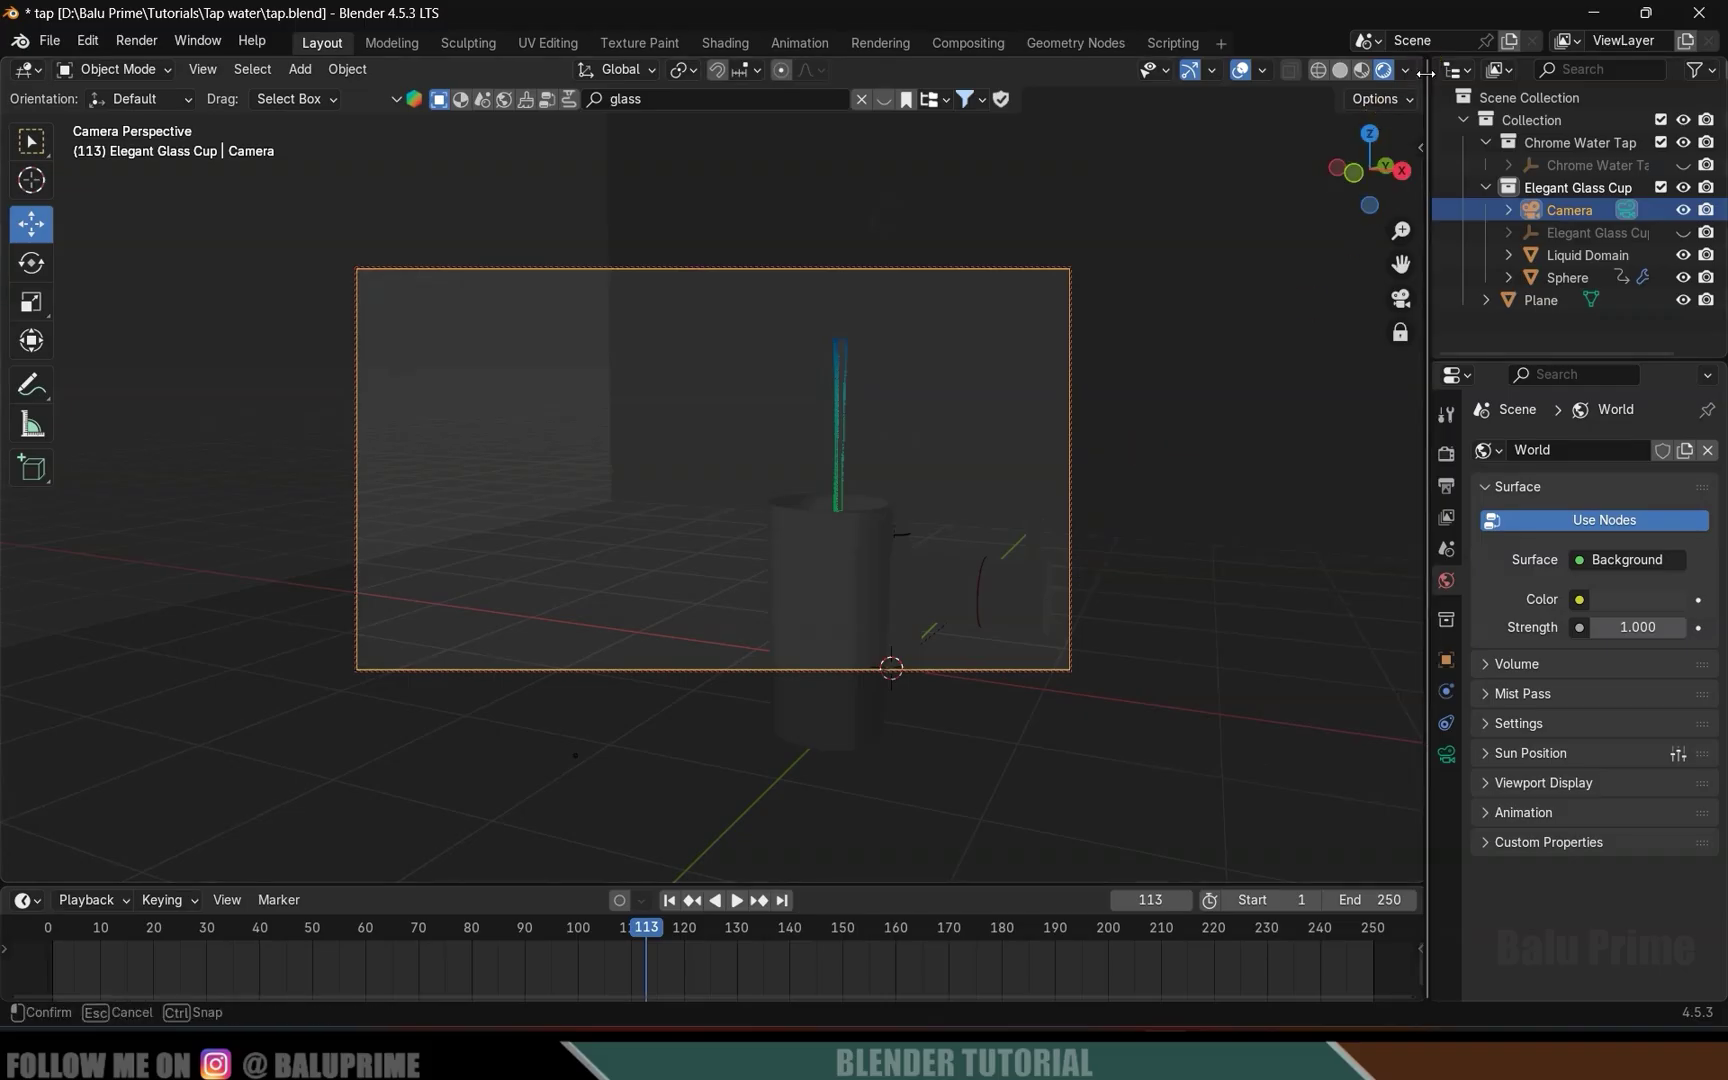
left_click_drag(1427, 69, 670, 143)
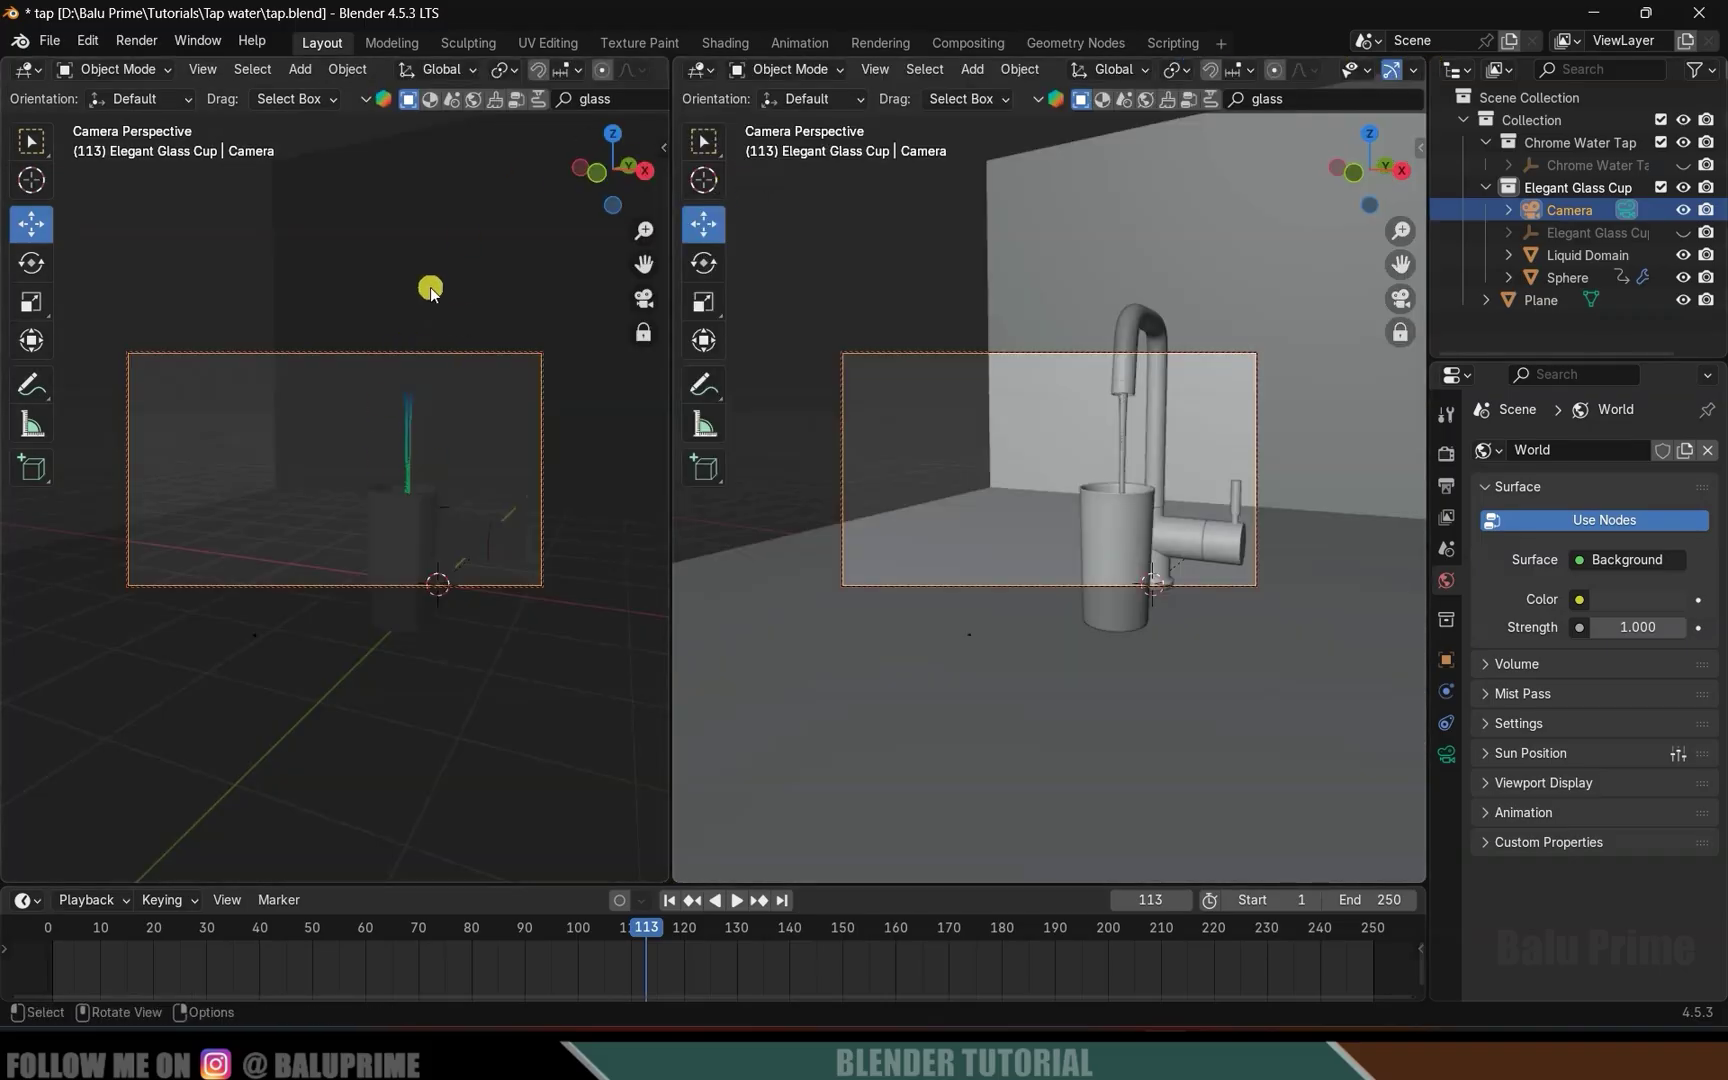
Leave camera view and drag the World Surface Strength from 1.000 down to 0.000.
key("n")
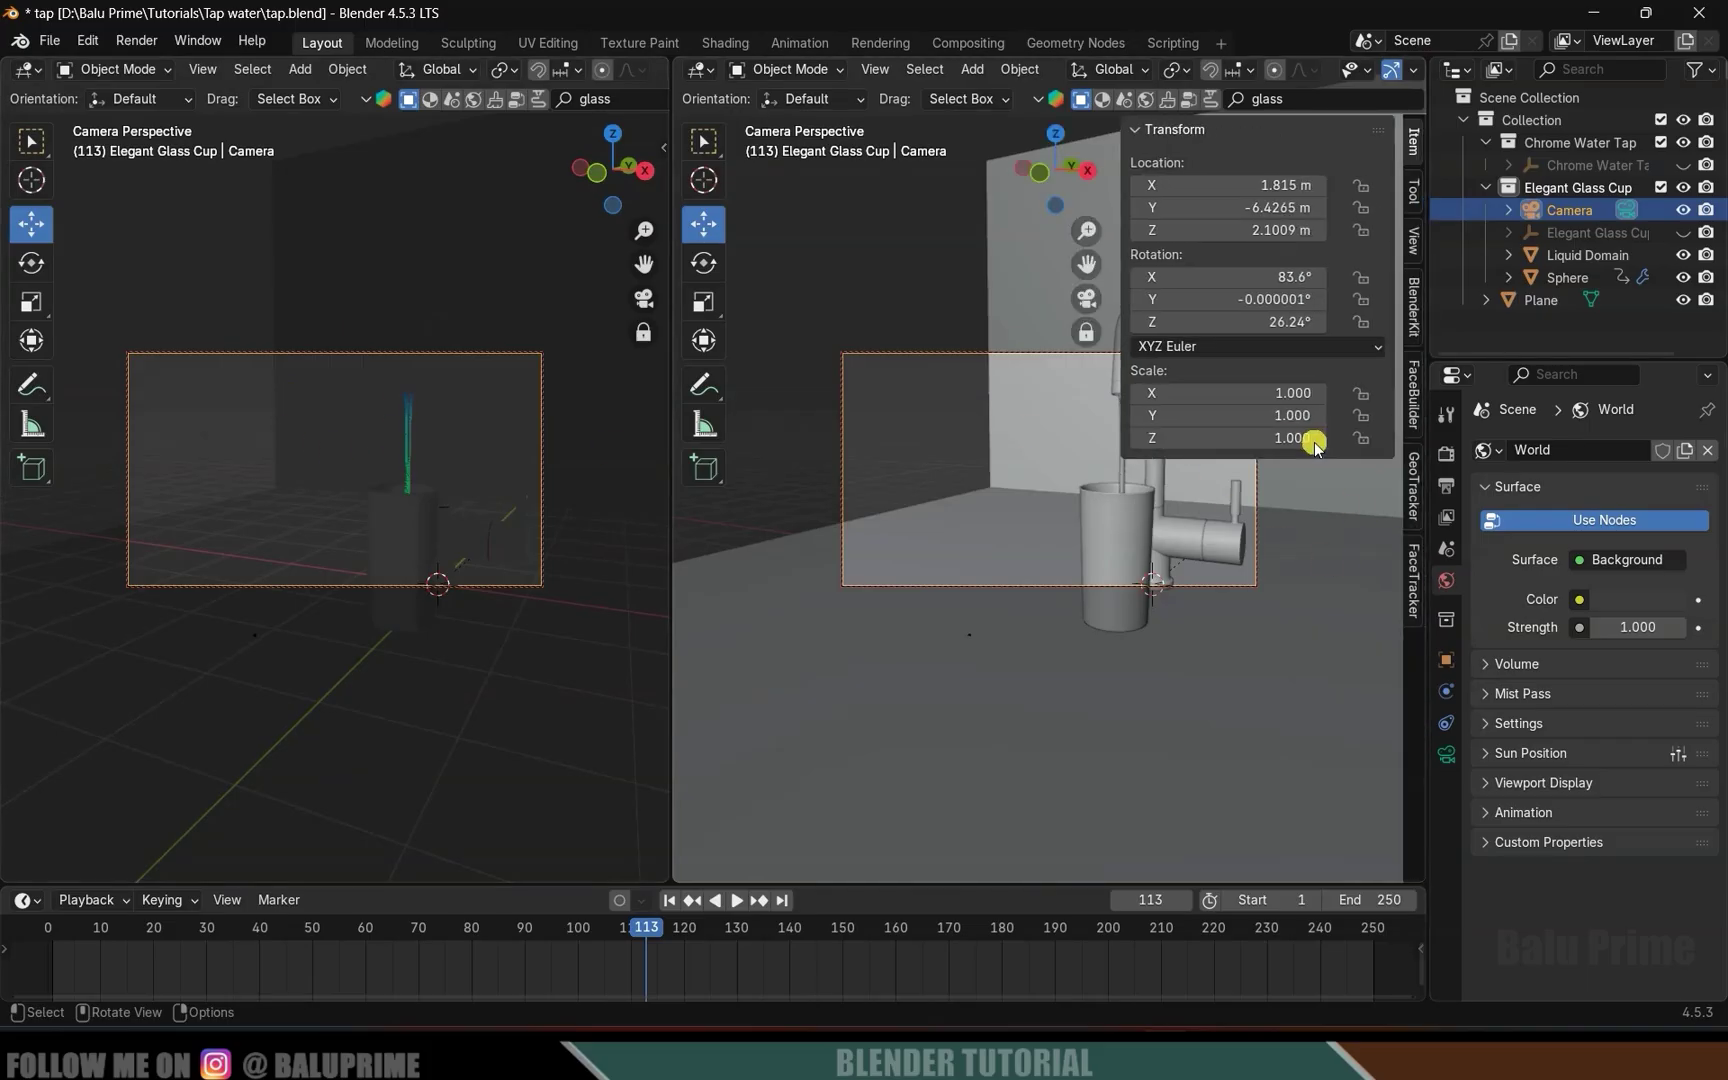
left_click(1413, 242)
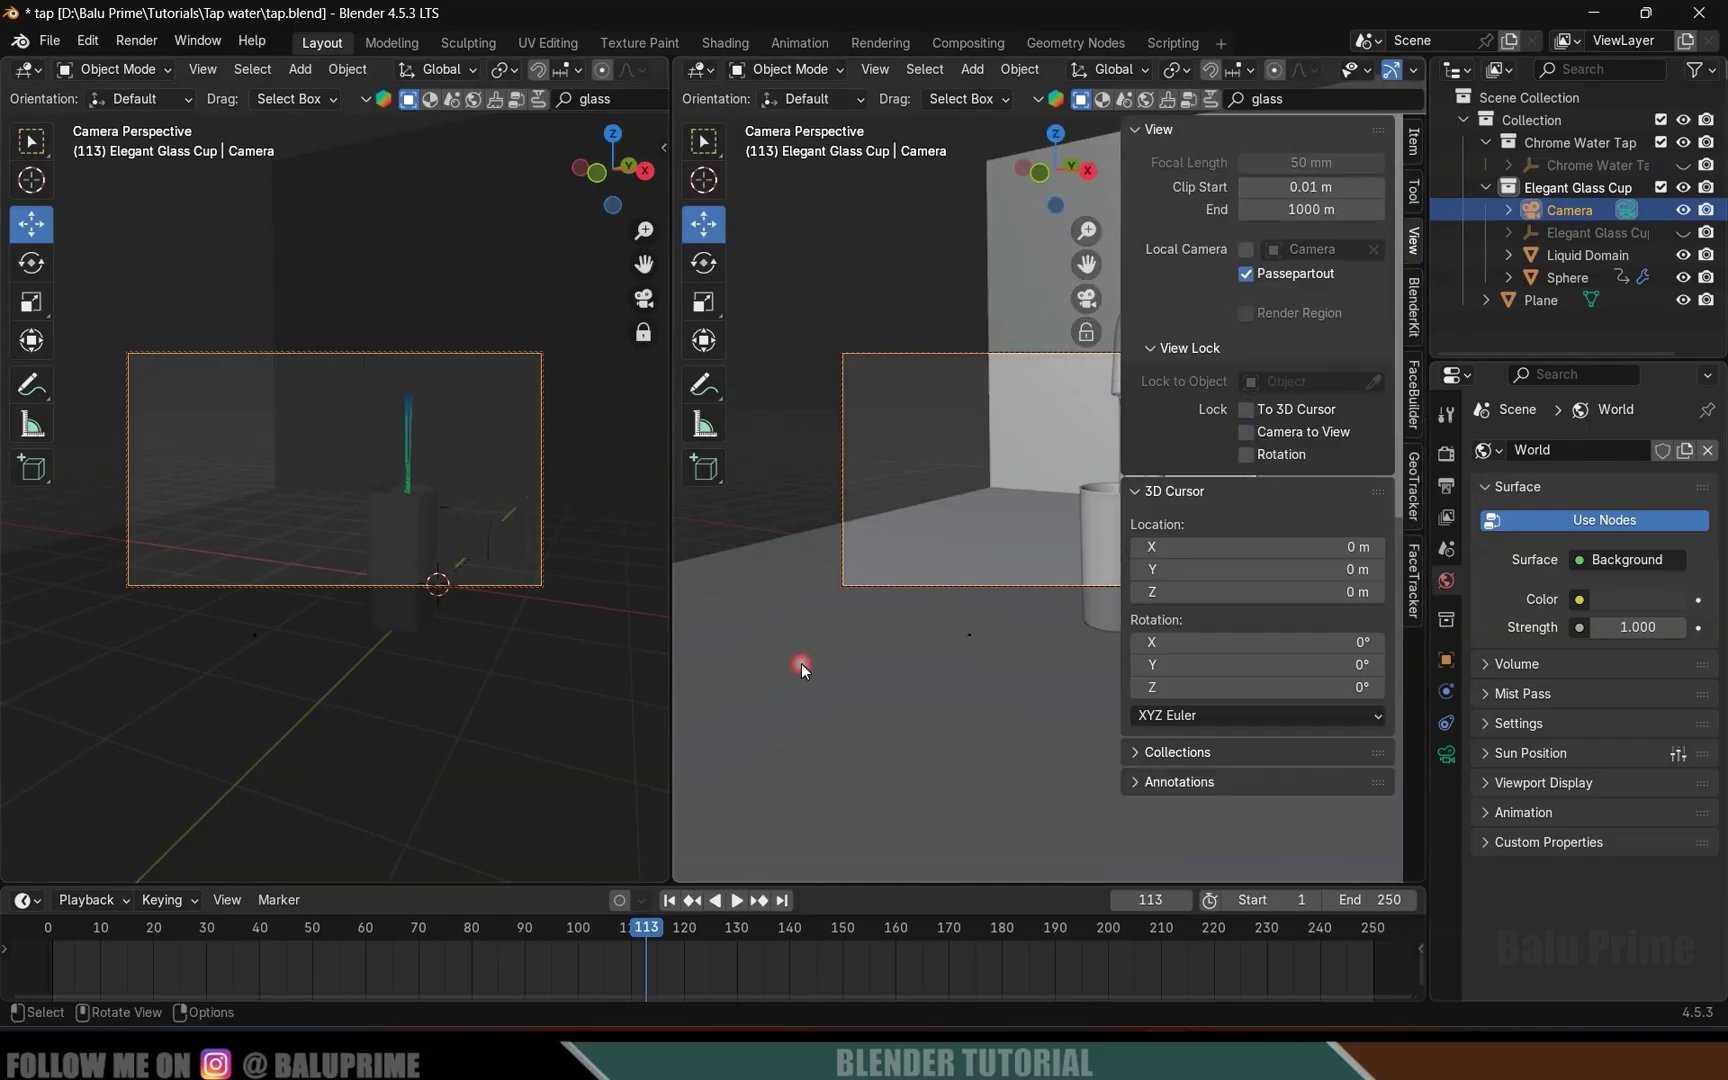
middle_click_drag(801, 663, 972, 663)
key("n")
middle_click_drag(1196, 622, 1080, 540)
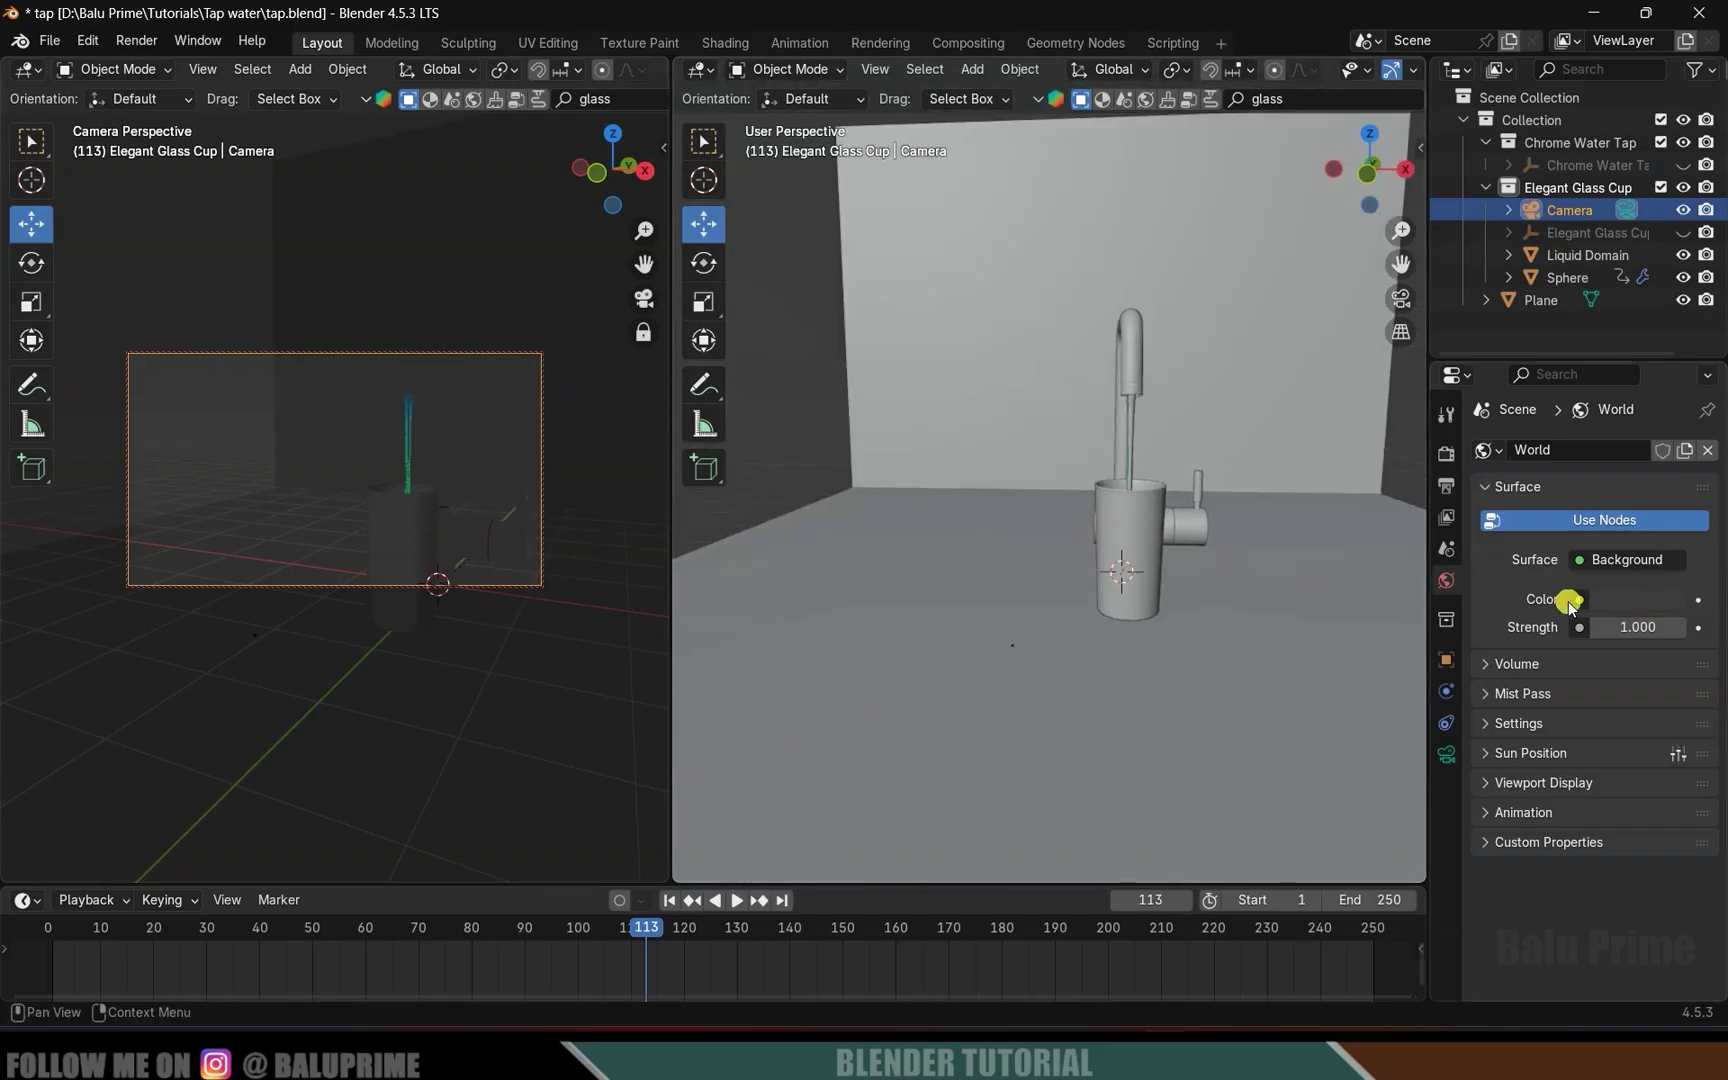
left_click_drag(1636, 626, 1590, 626)
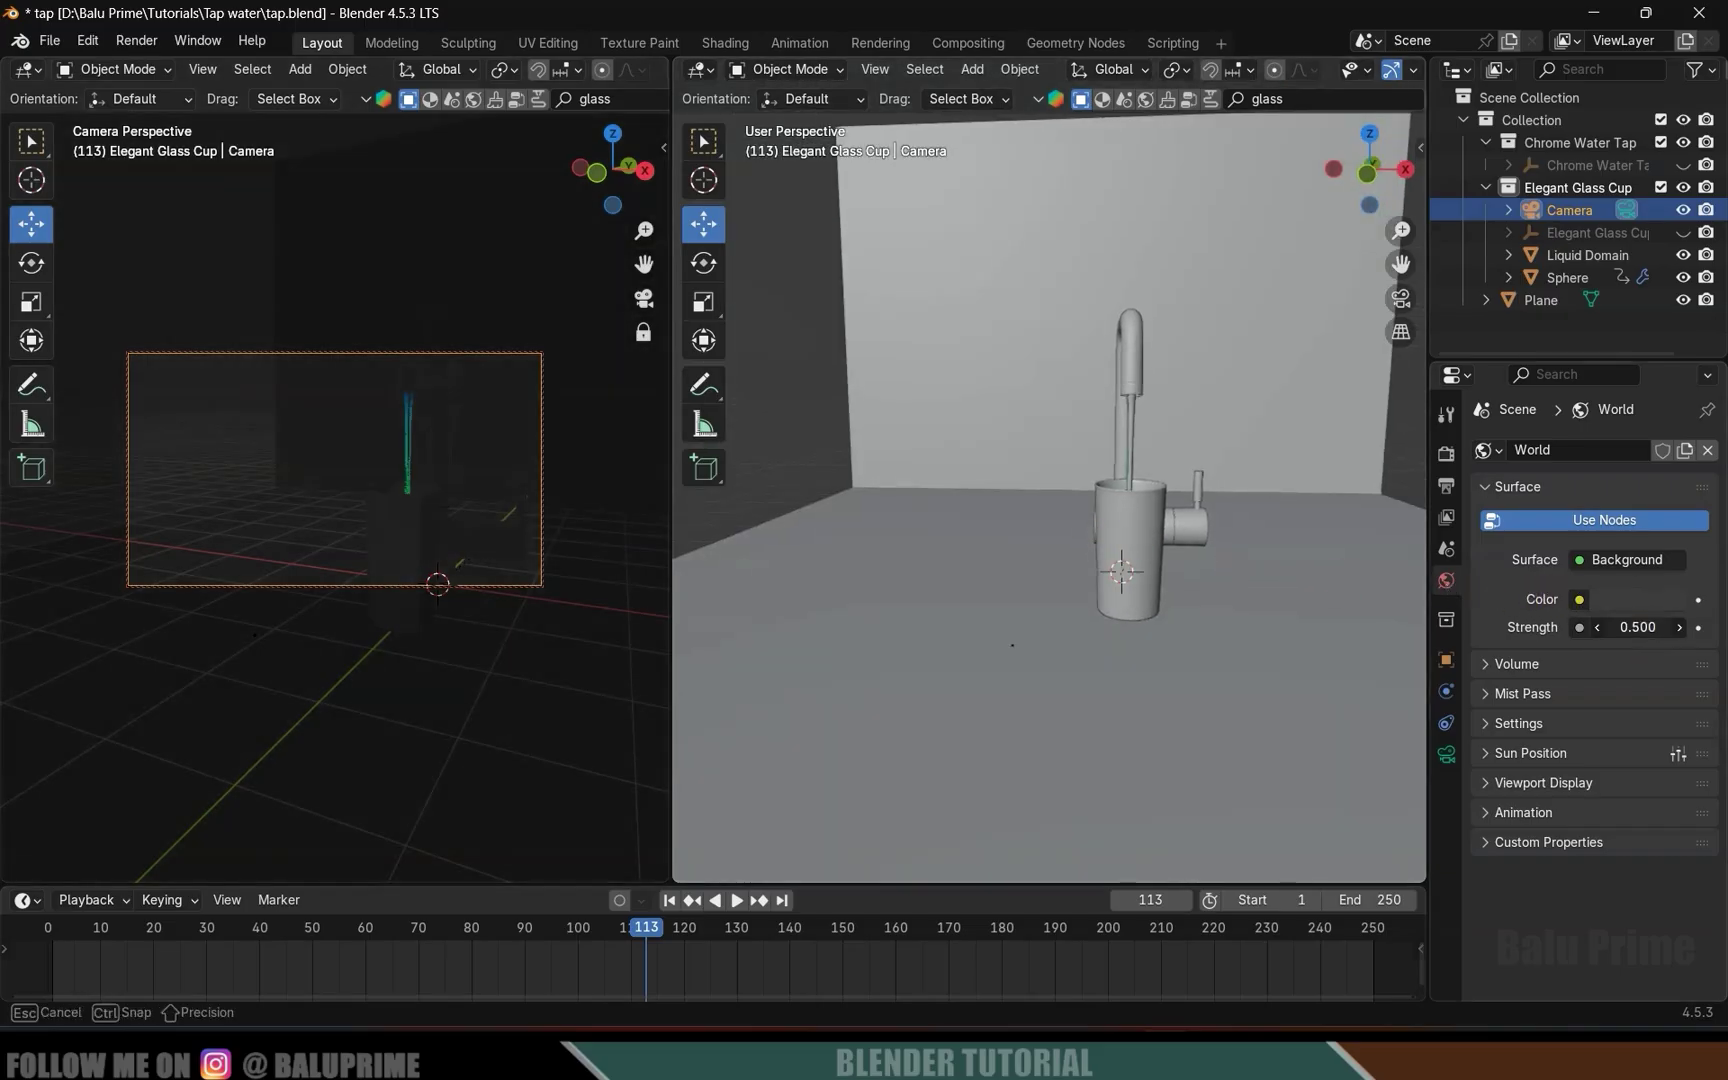
middle_click_drag(1142, 571, 1021, 630)
Add an Area light, enlarge it, and raise it above the tap.
scroll(1040, 640, "up", 2)
key("shift+a")
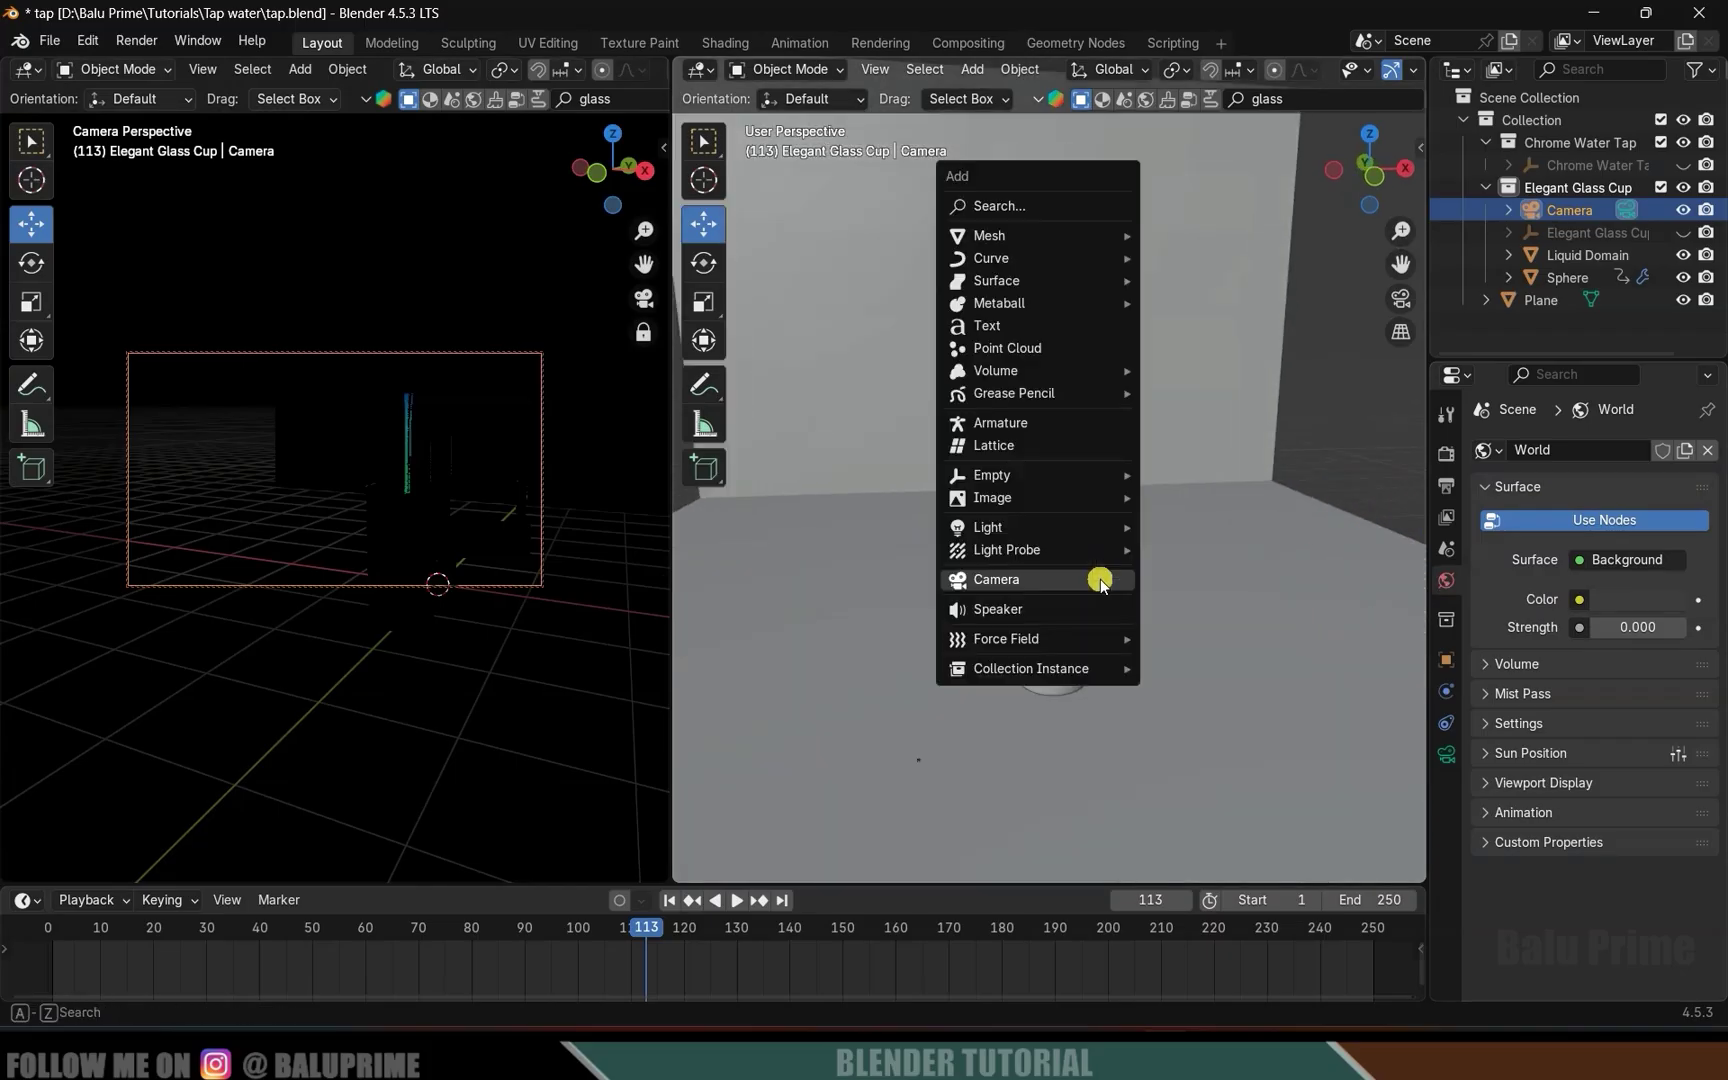
mouse_move(1022, 528)
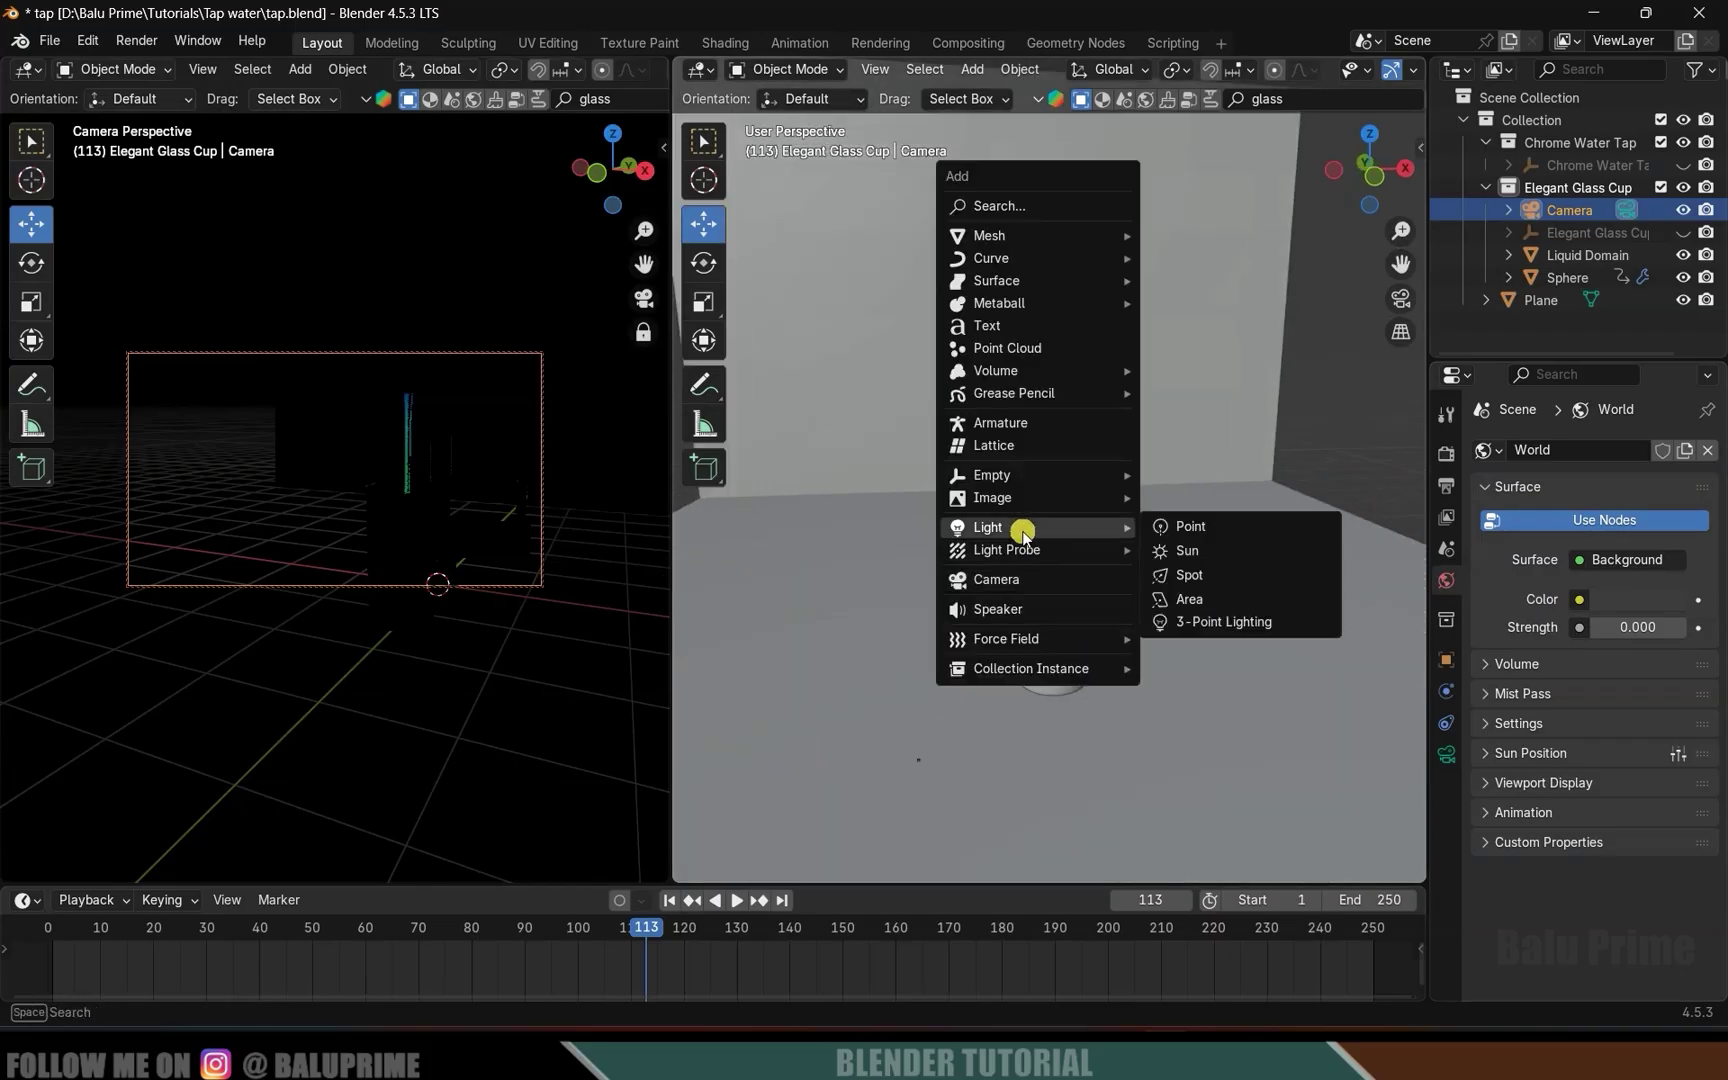
left_click(1192, 598)
left_click_drag(1037, 540, 1037, 220)
key("s")
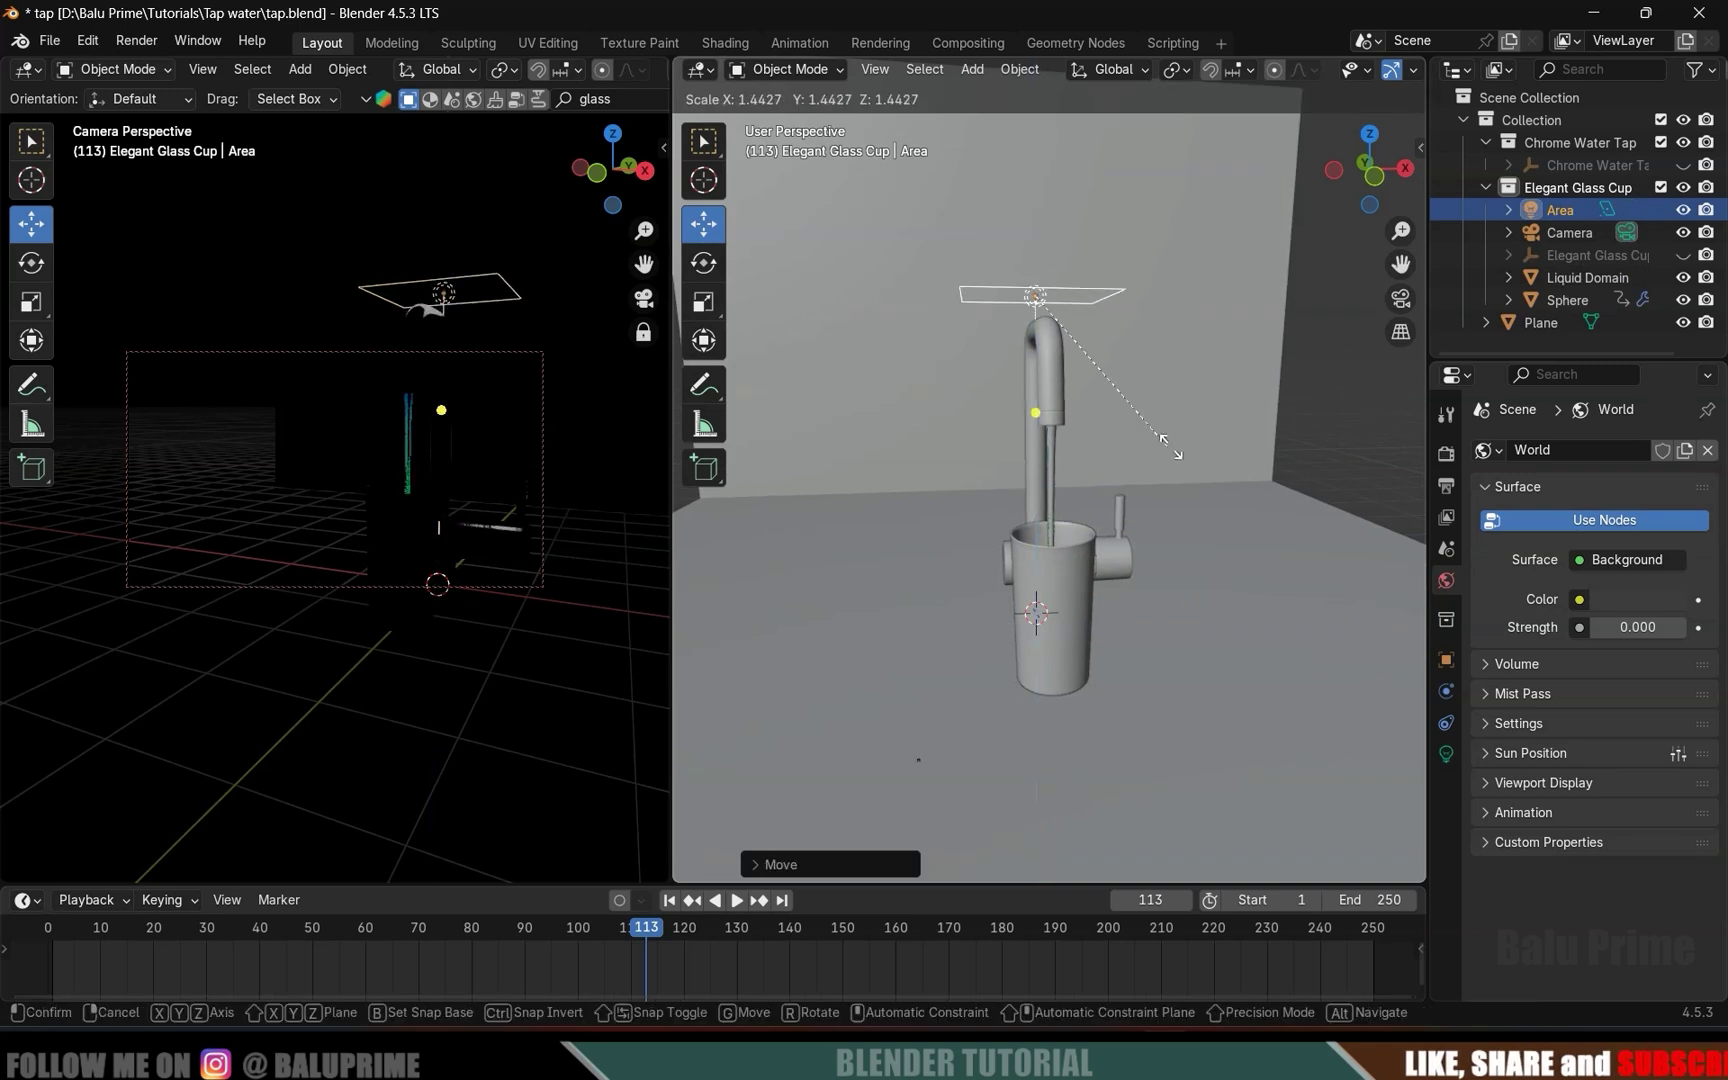
left_click(1062, 390)
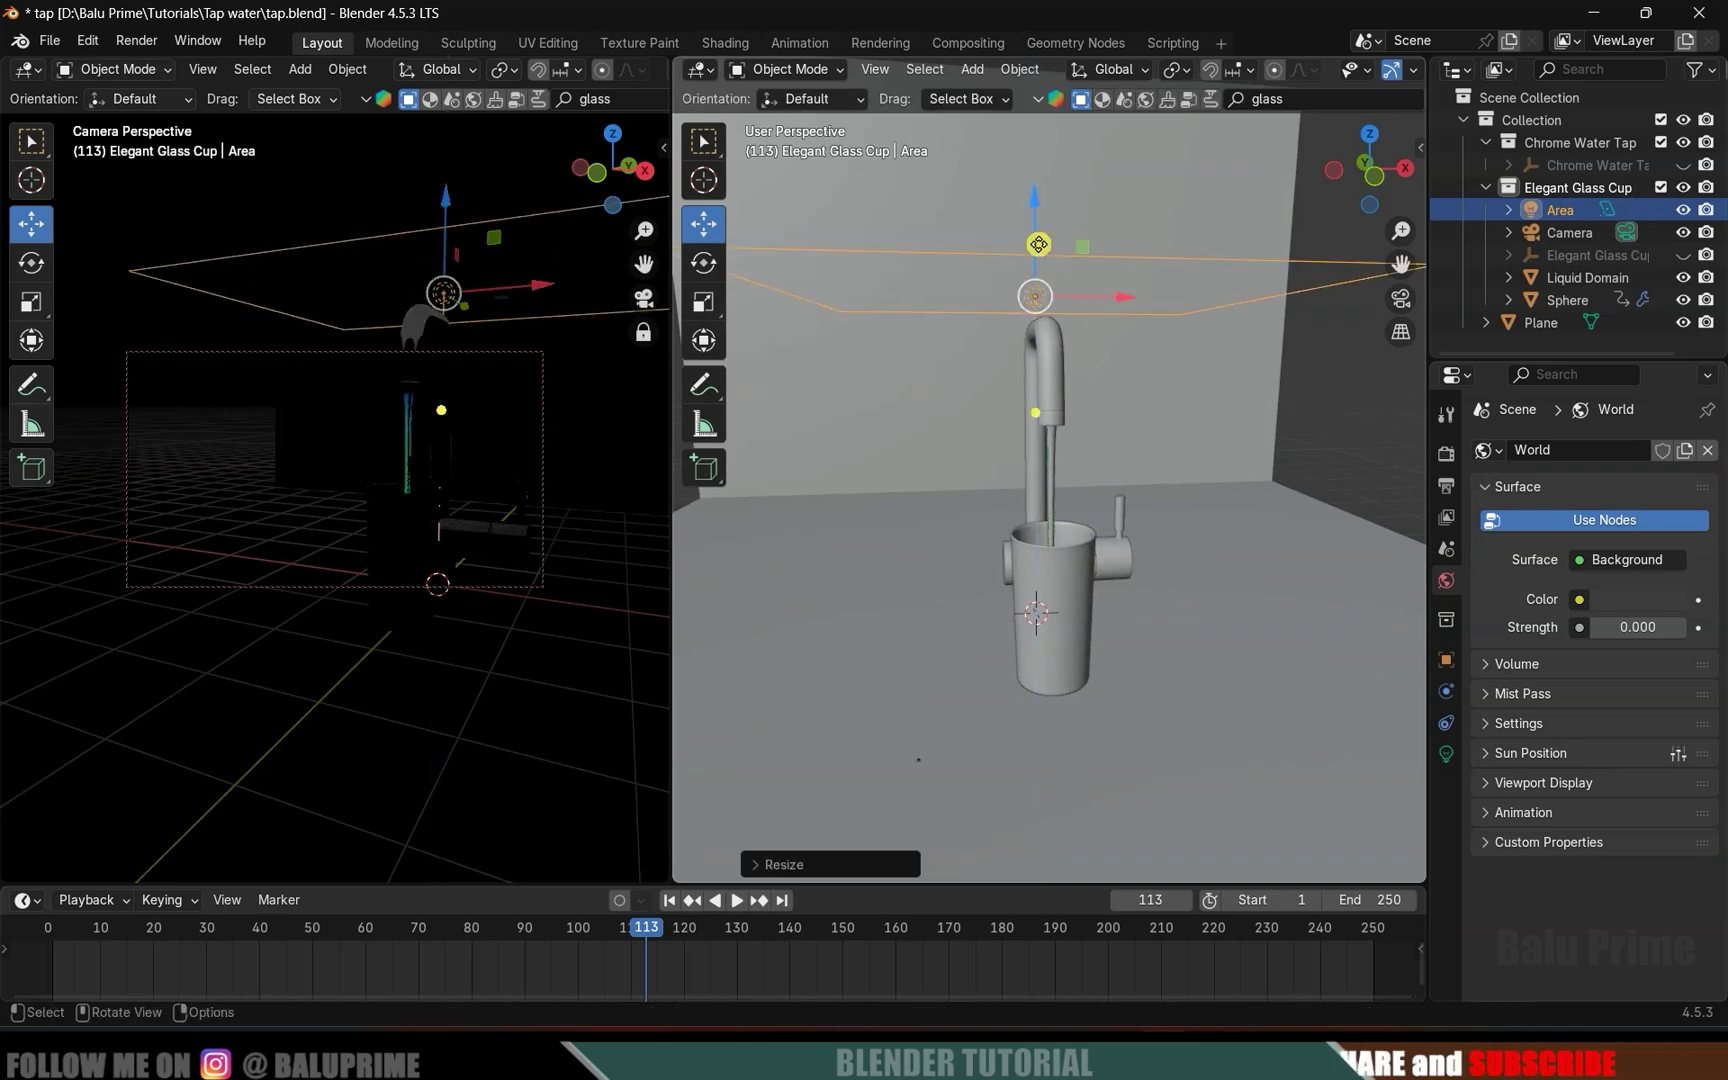
key("g")
key("z")
left_click(286, 364)
middle_click_drag(286, 364, 385, 432)
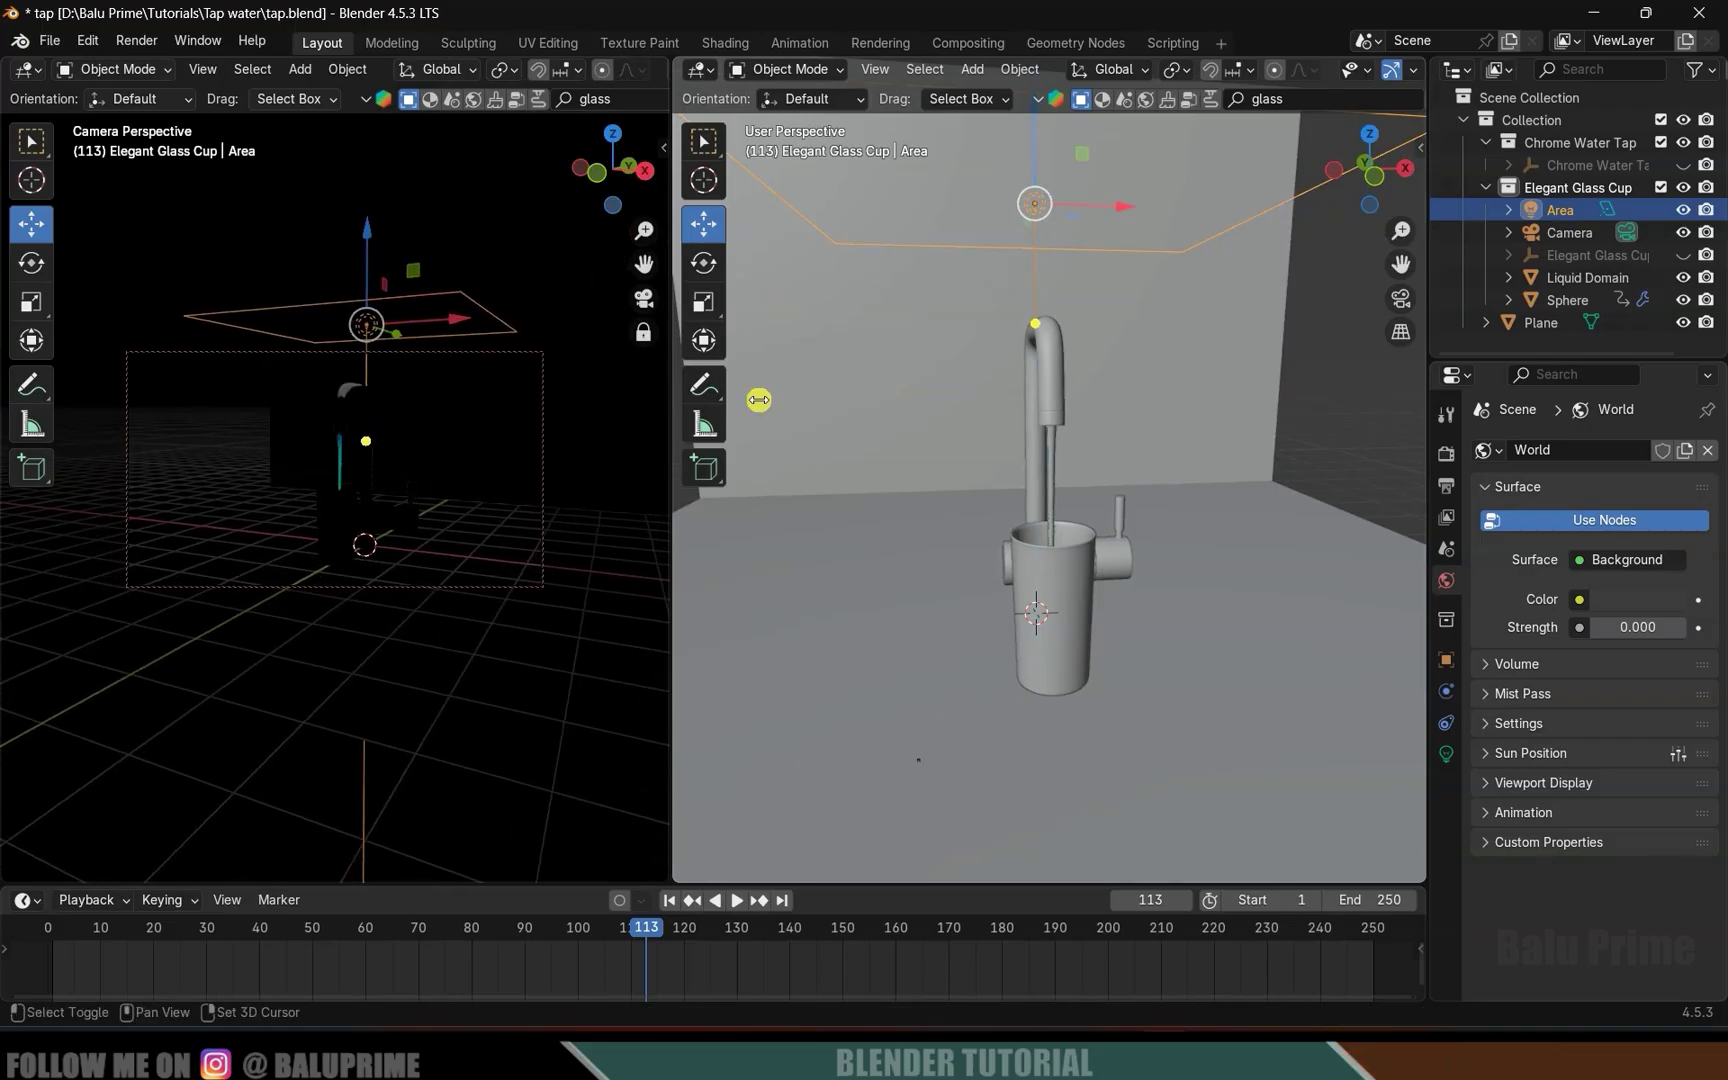
Set the area light's power to 300 W.
left_click(1103, 250)
left_click(1103, 250)
left_click(1445, 755)
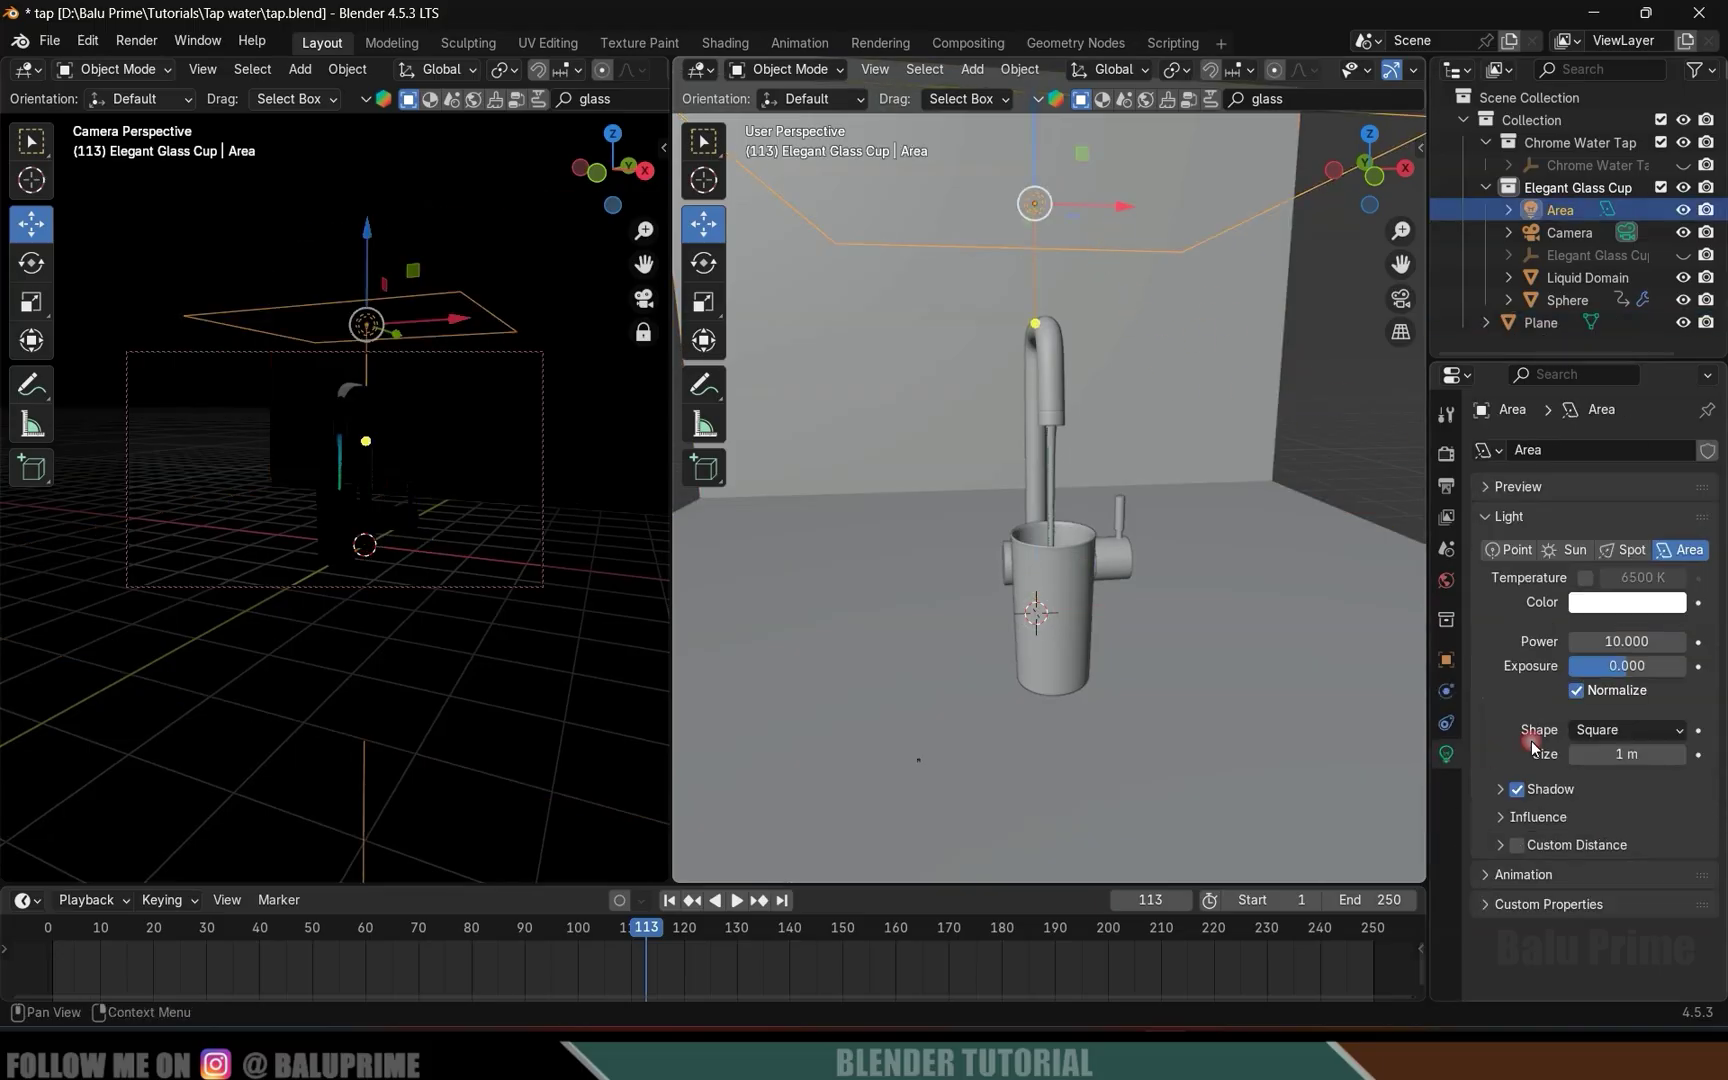
left_click(1622, 645)
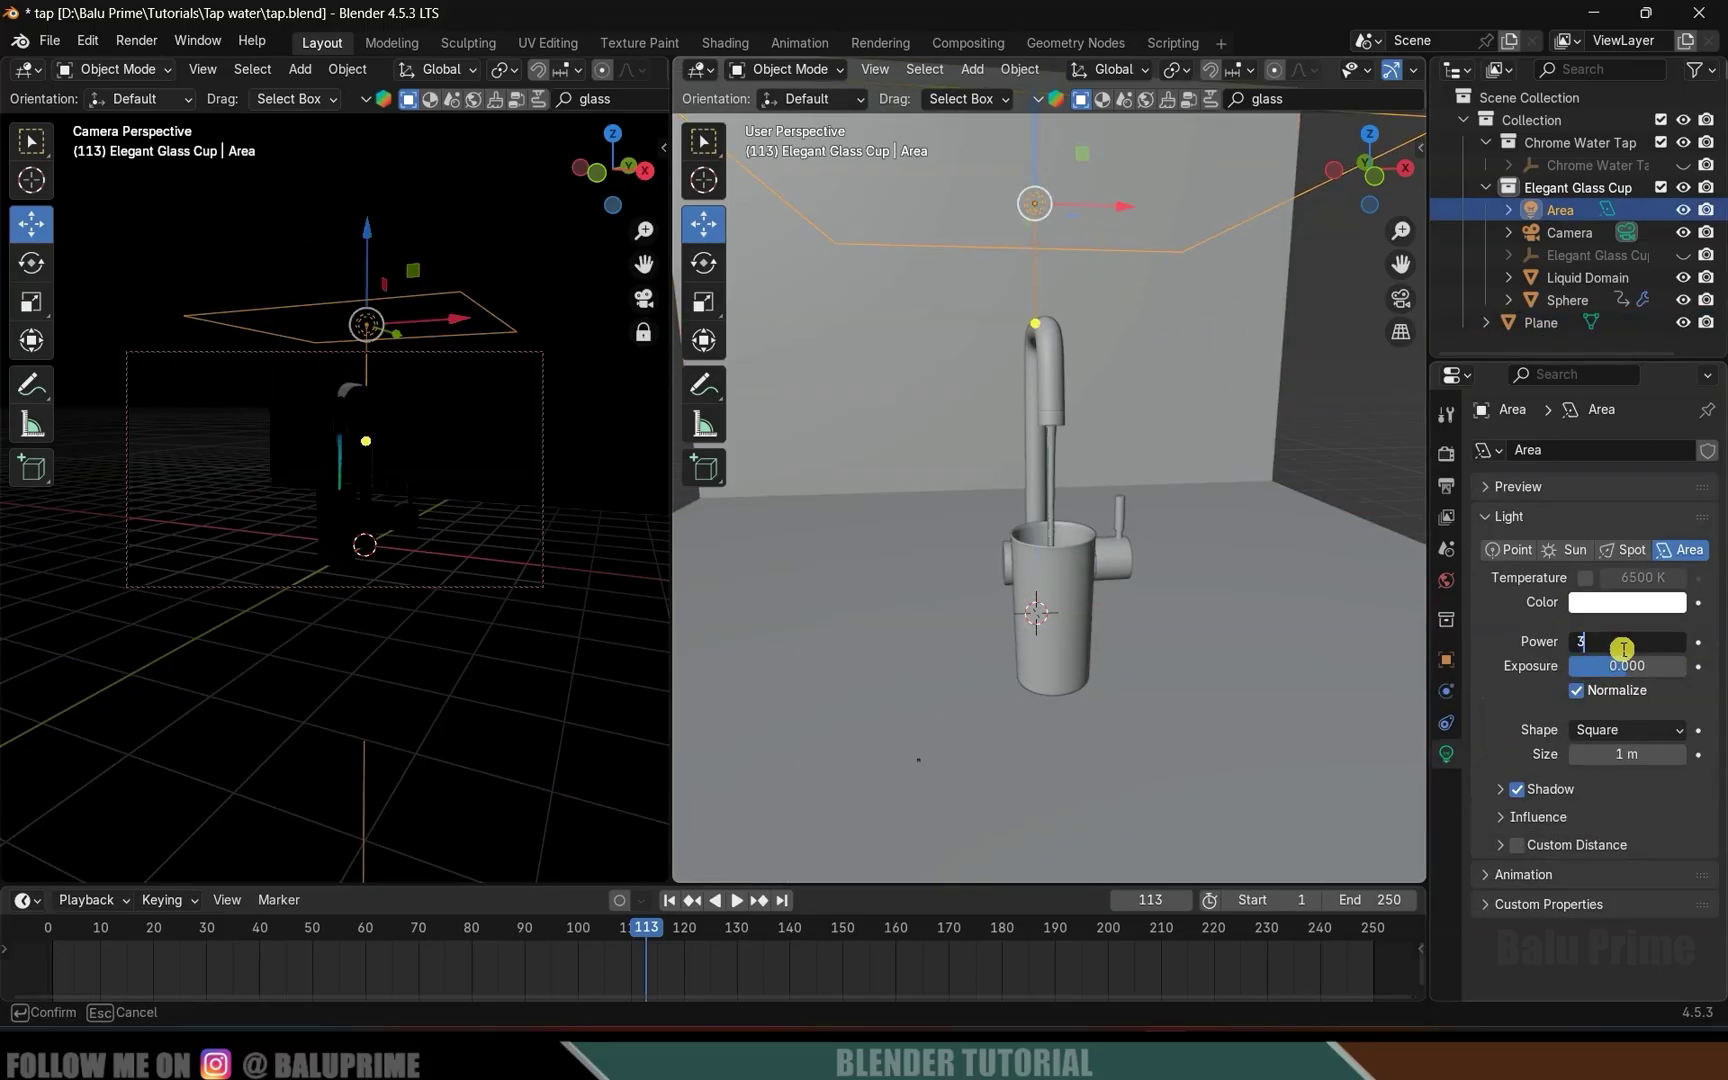
key("Return")
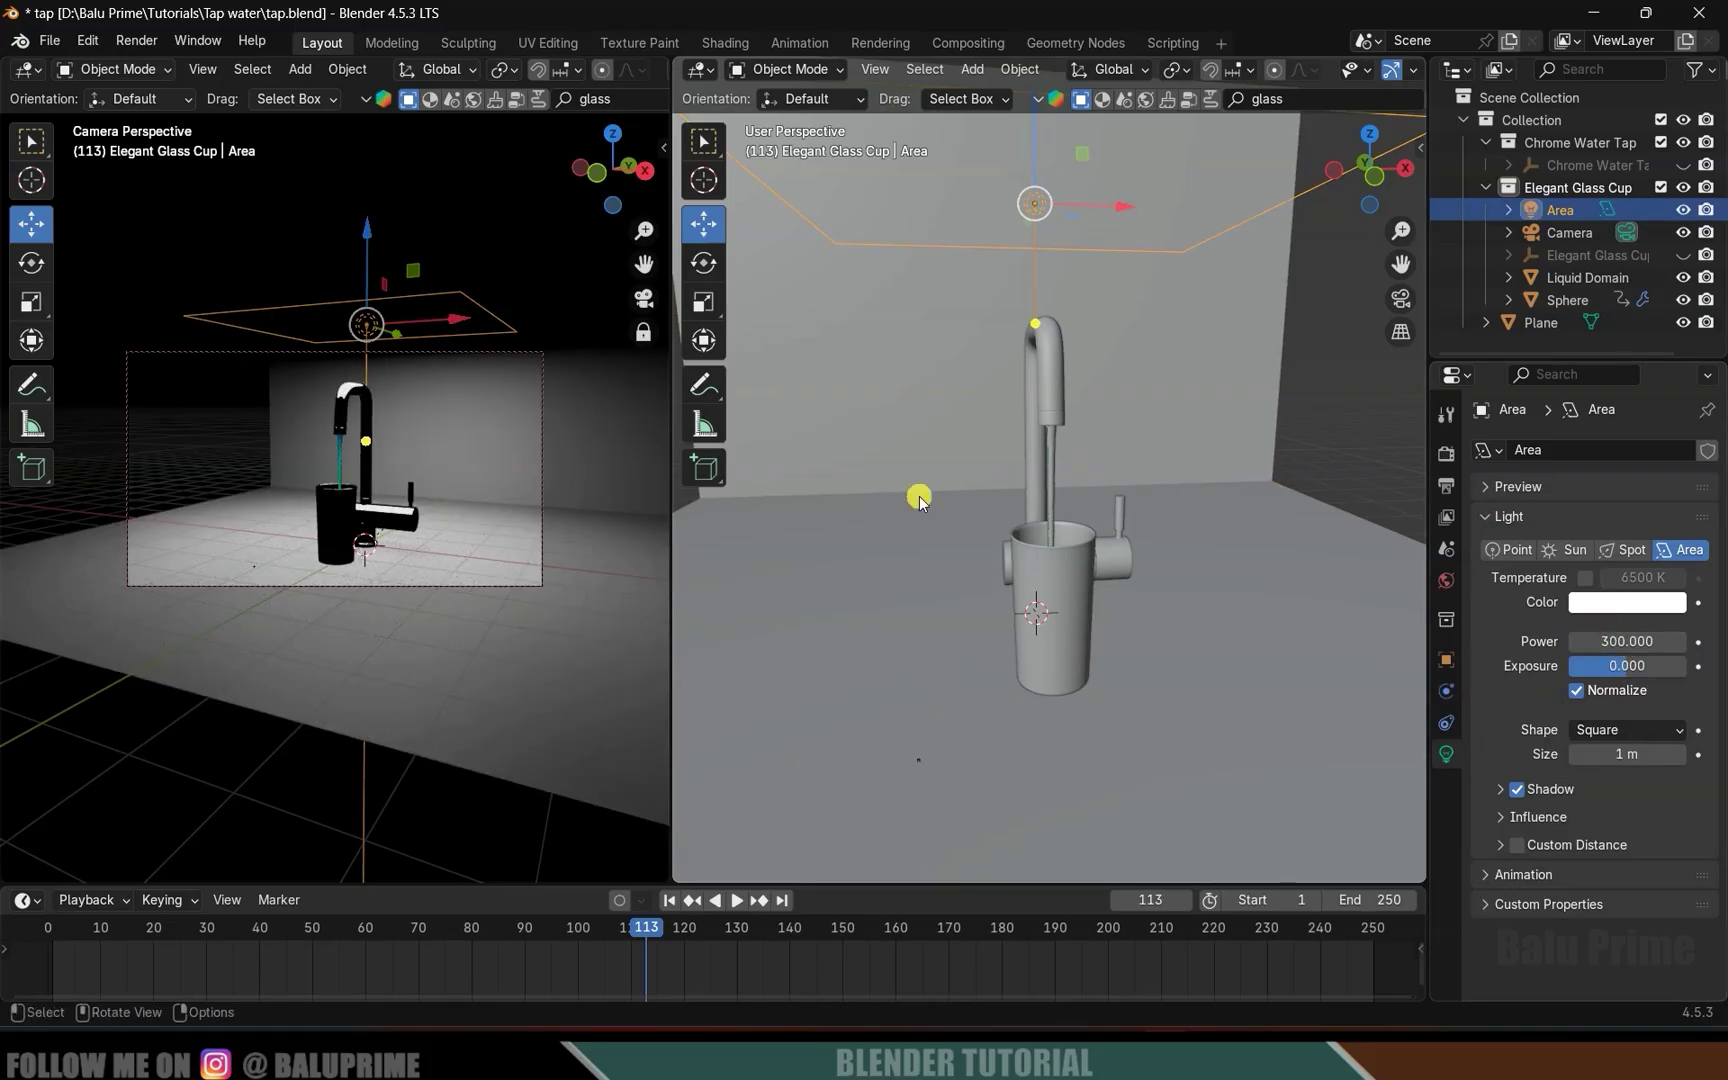
scroll(1053, 425, "down", 3)
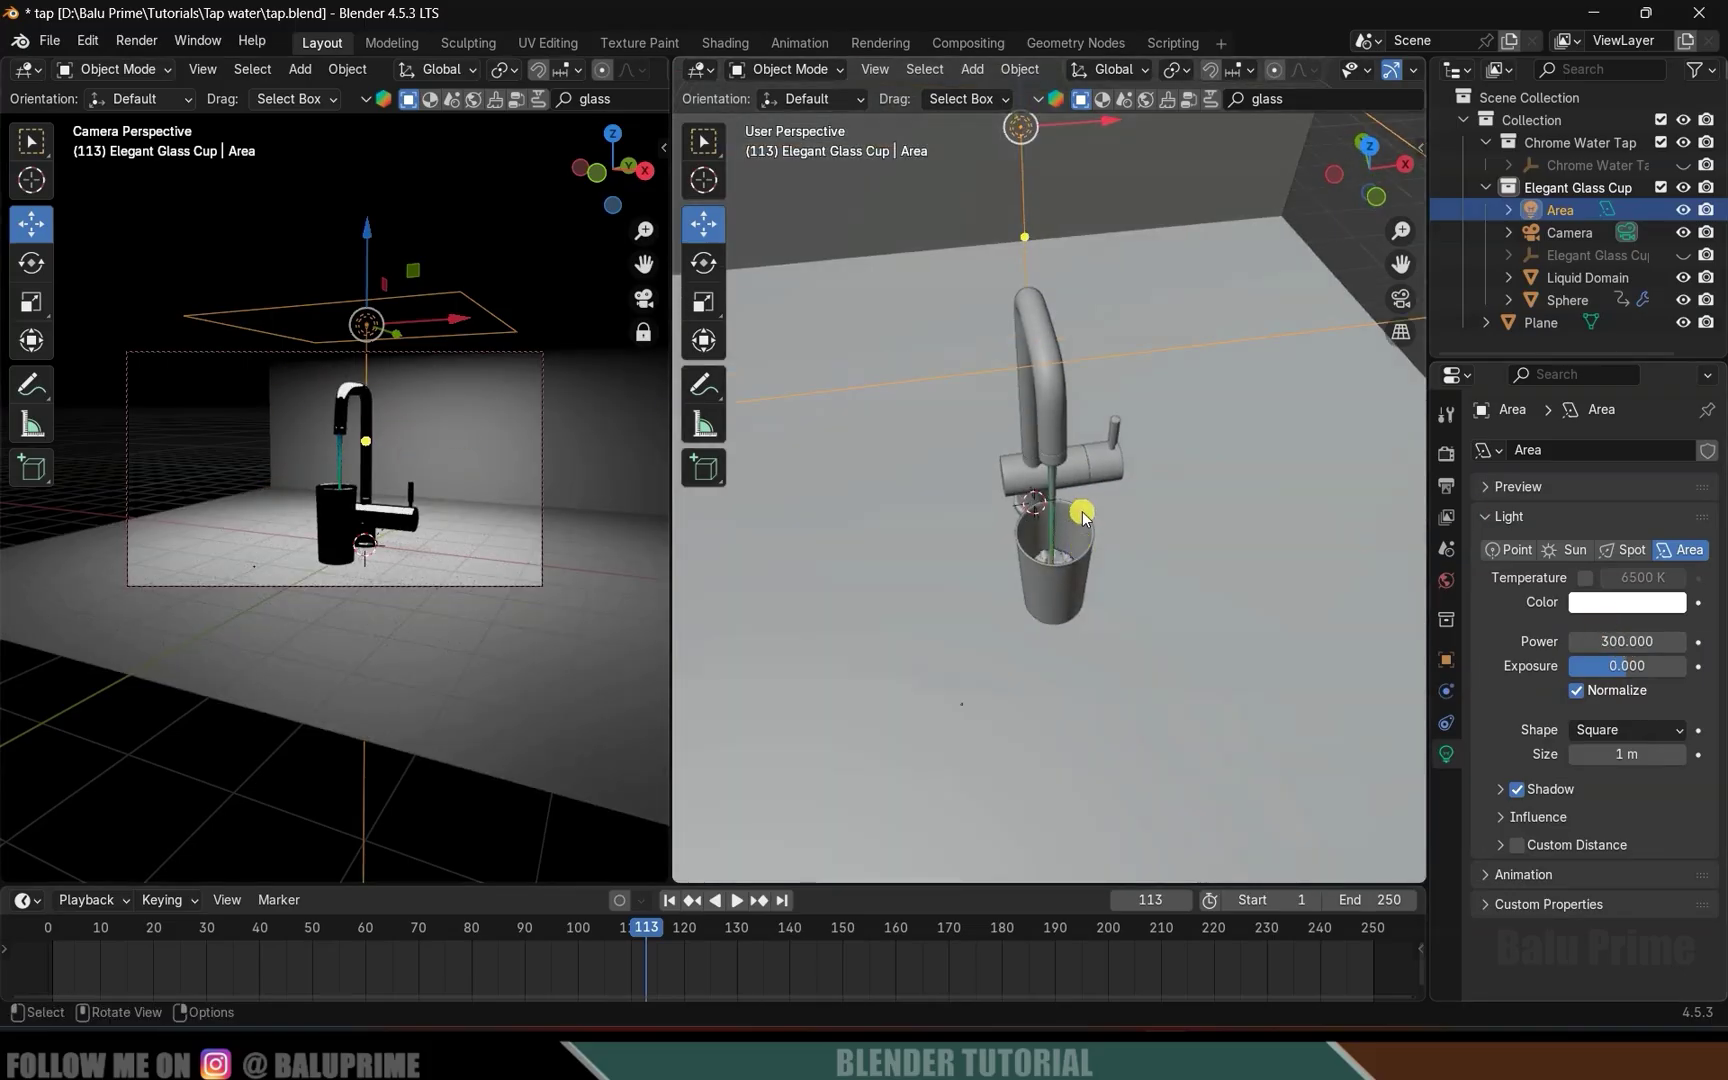
middle_click_drag(1080, 502, 1037, 357)
Set the pivot to the 3D Cursor and swing the light around the X axis.
left_click(1178, 70)
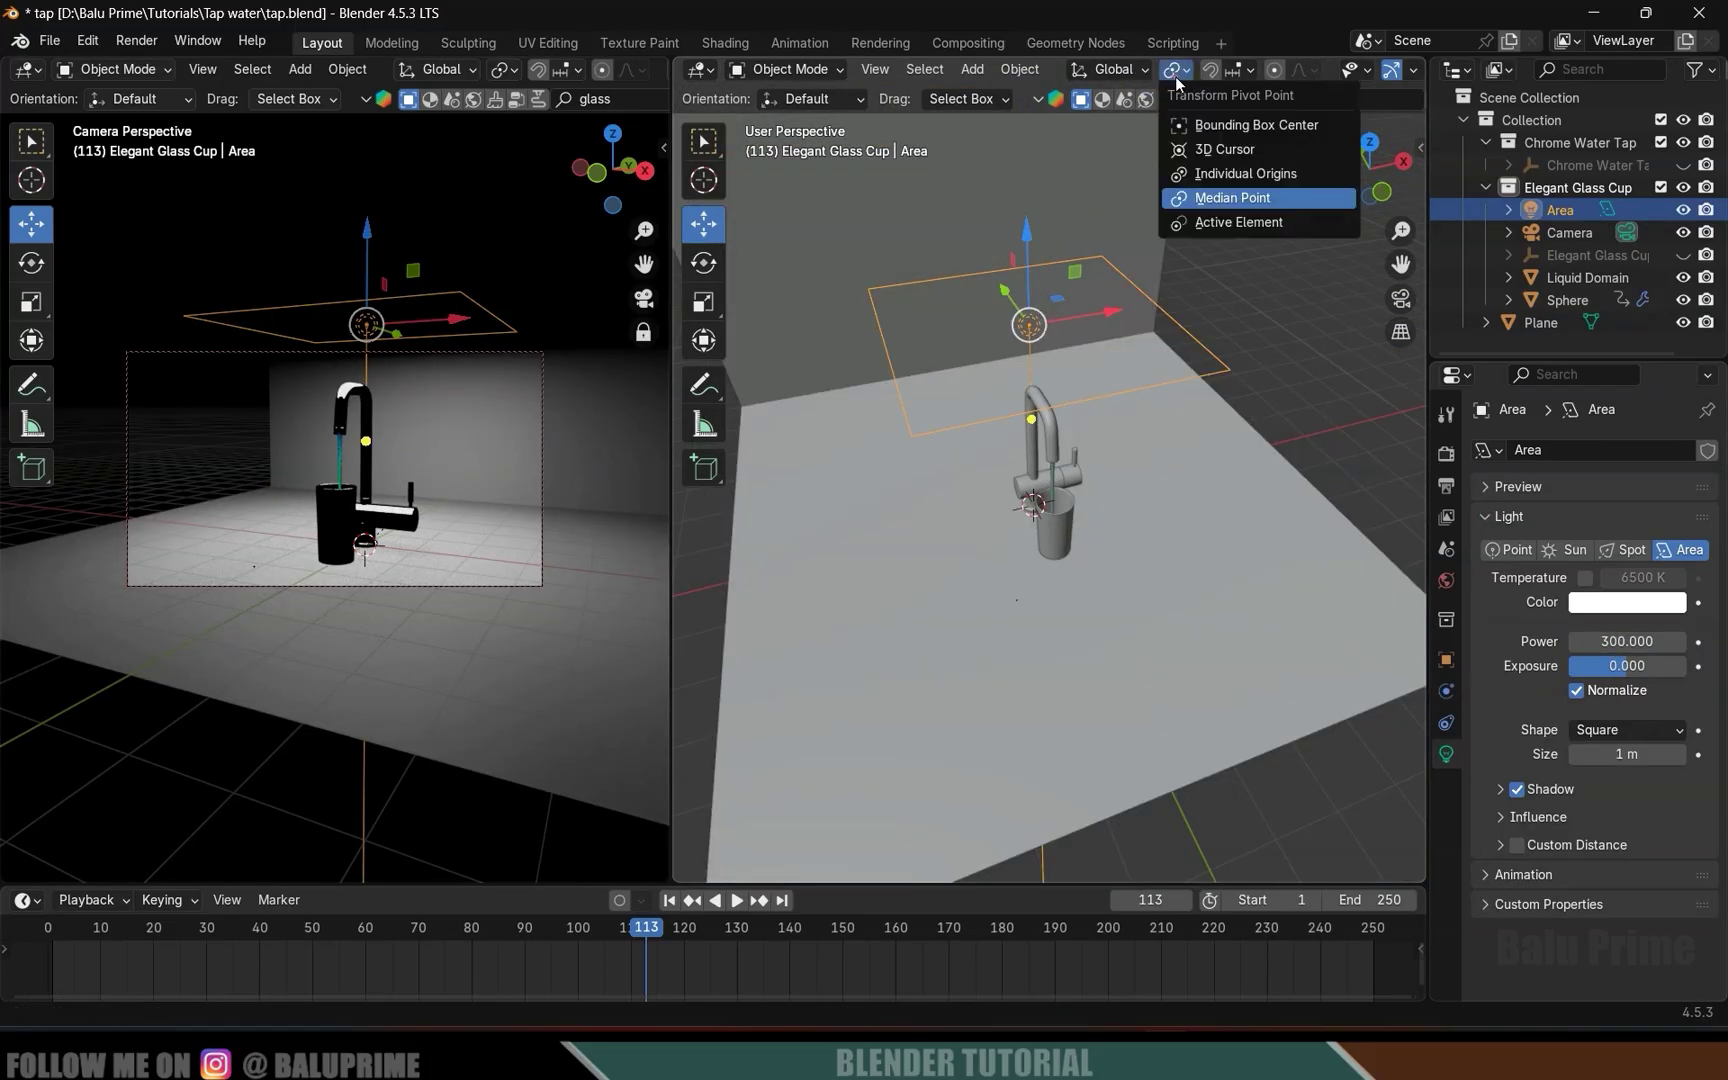
left_click(1229, 150)
middle_click_drag(1030, 420, 1071, 379)
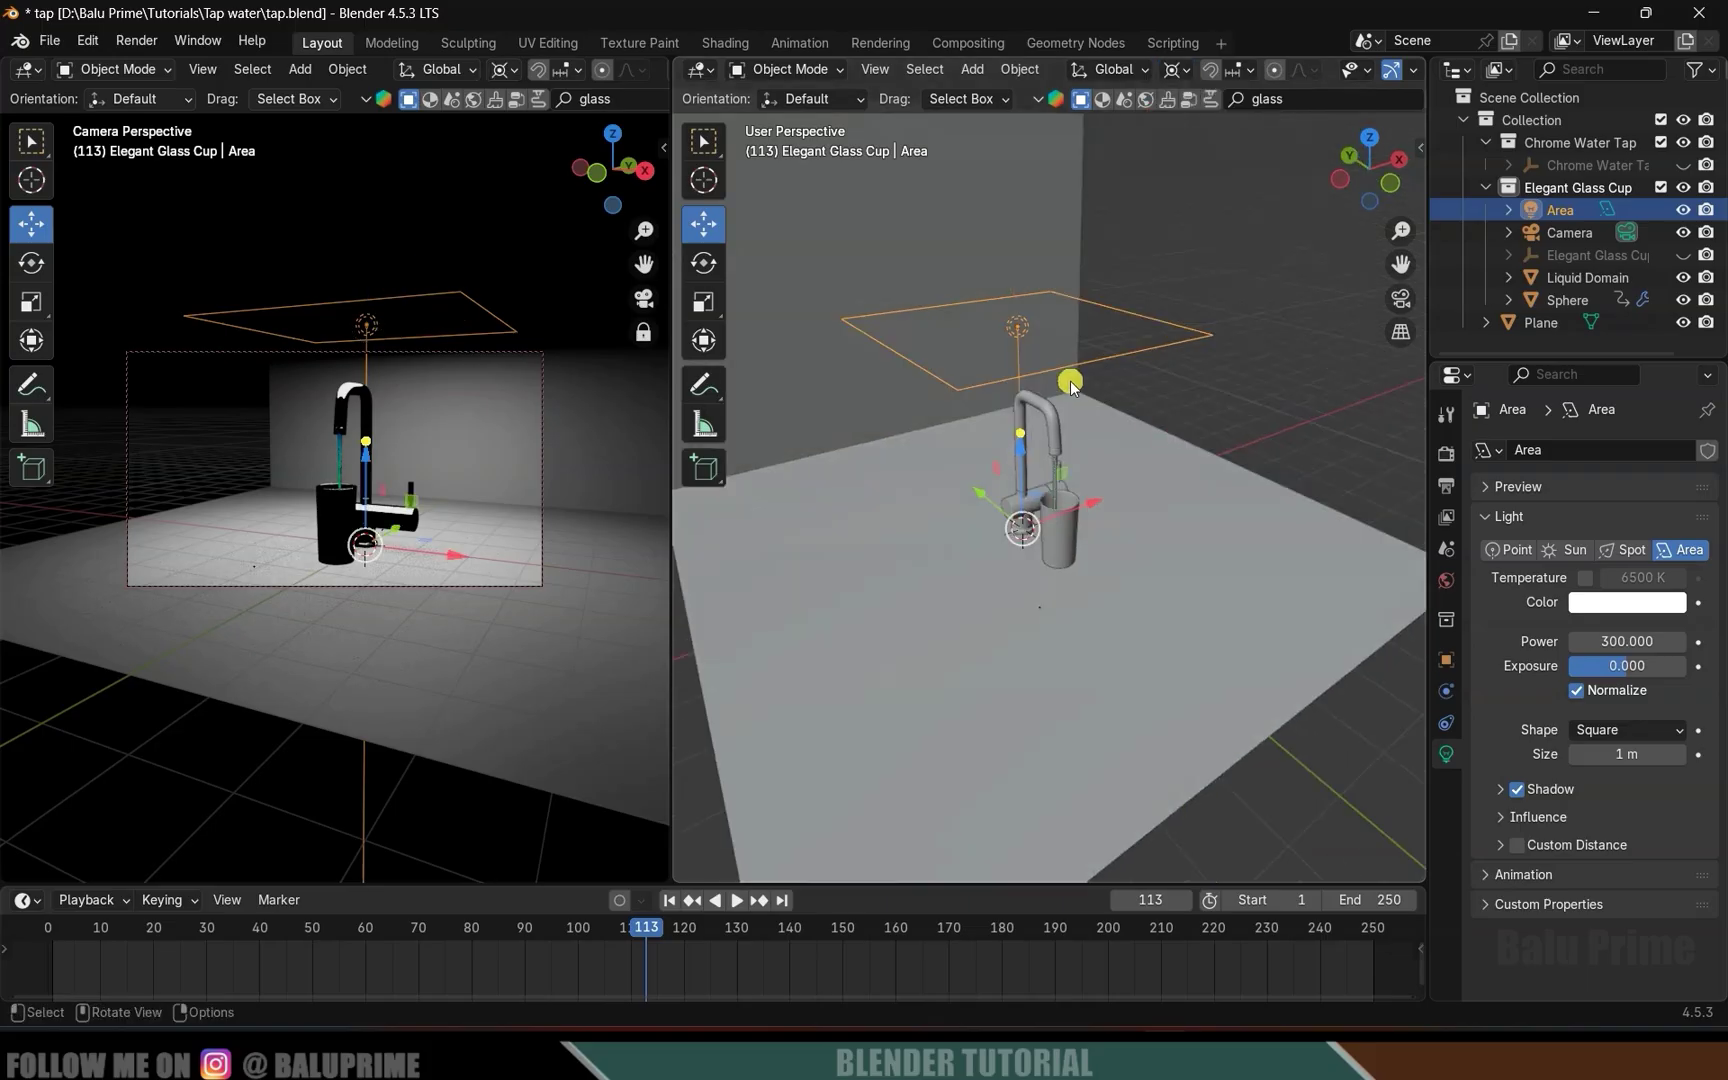
left_click(705, 263)
left_click_drag(1040, 474, 1140, 632)
middle_click_drag(1140, 632, 1005, 637)
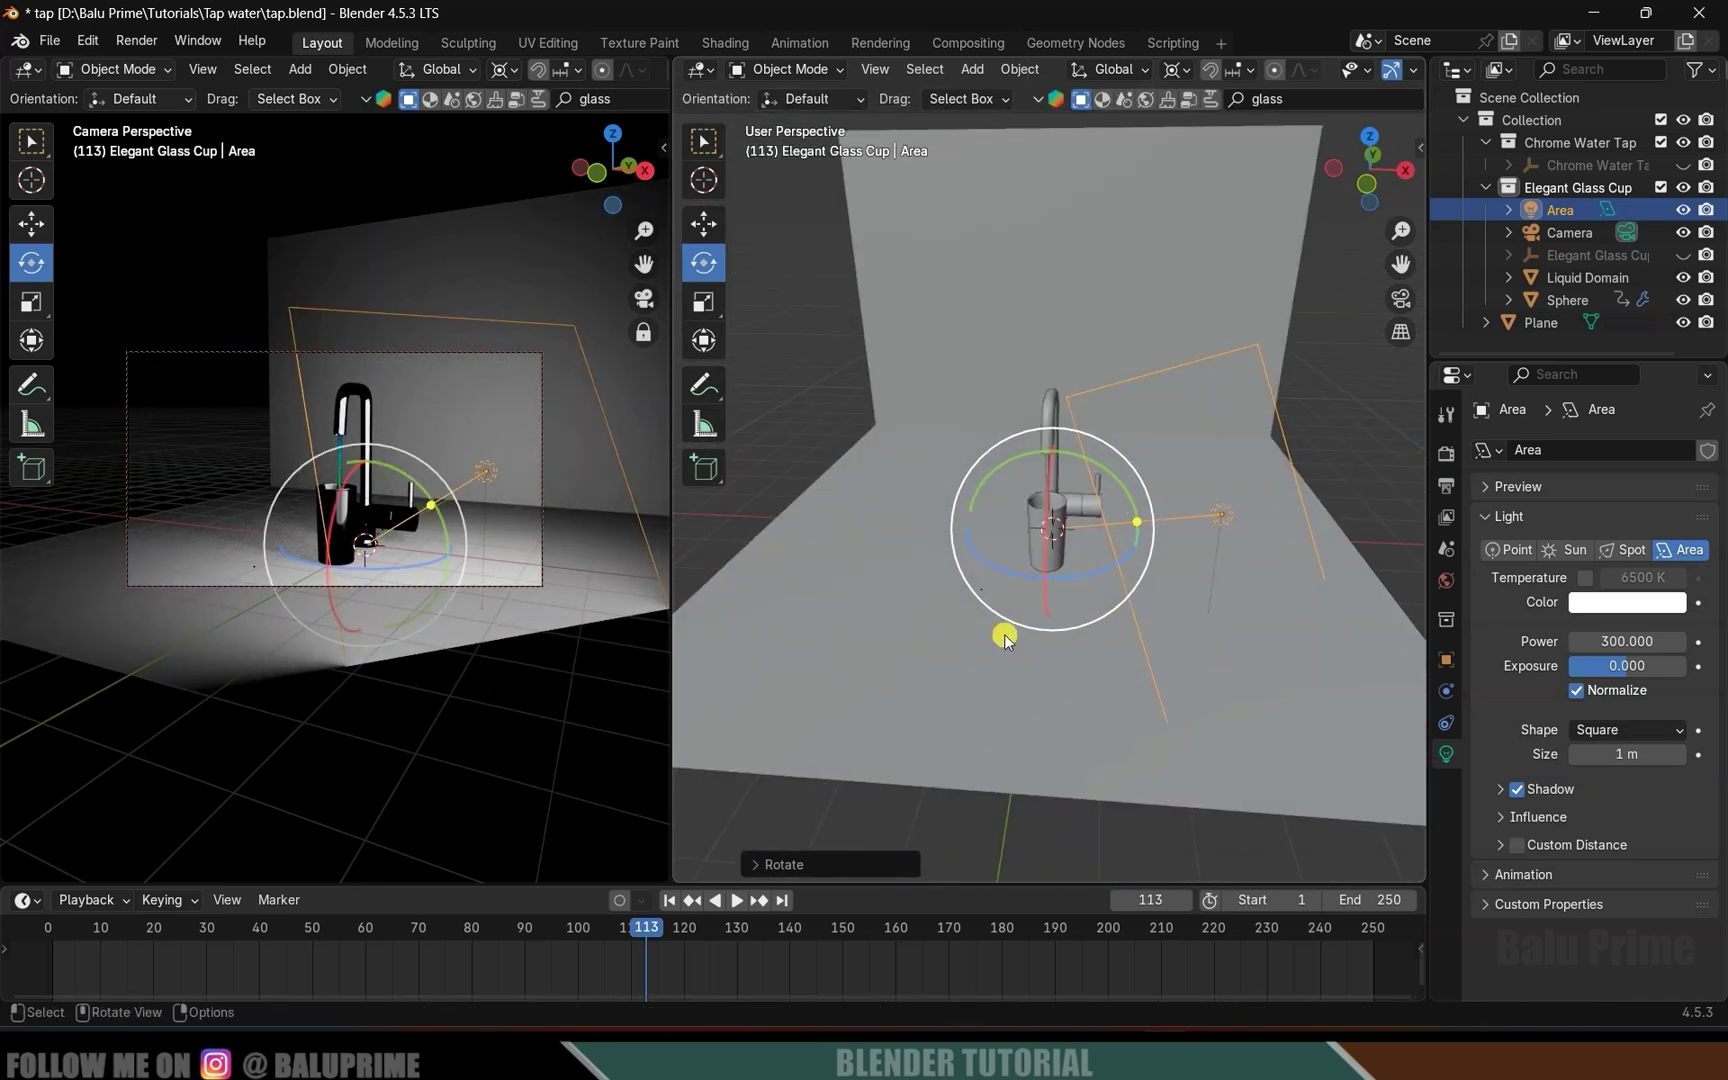
Rotate the light around the vertical axis and move it beside the tap.
left_click_drag(1130, 581, 1060, 600)
middle_click_drag(1060, 600, 1183, 666)
key("g")
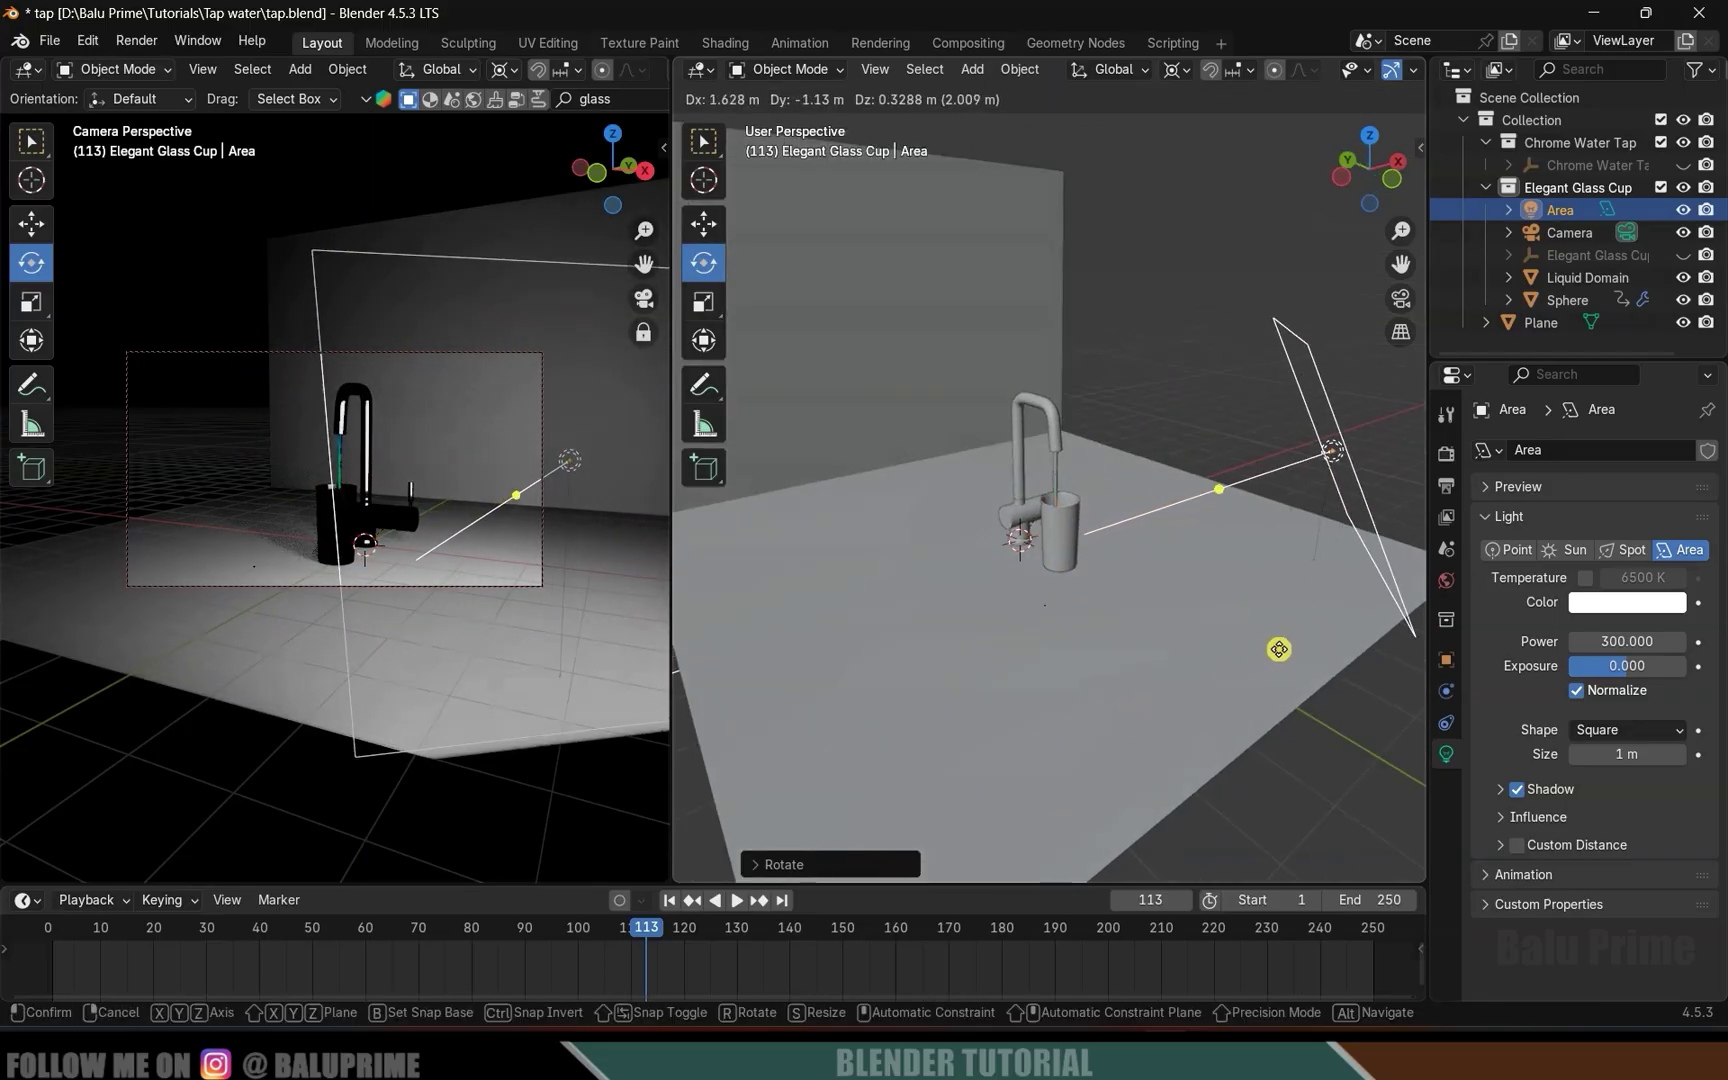
left_click(1277, 625)
middle_click_drag(1277, 625, 1092, 714)
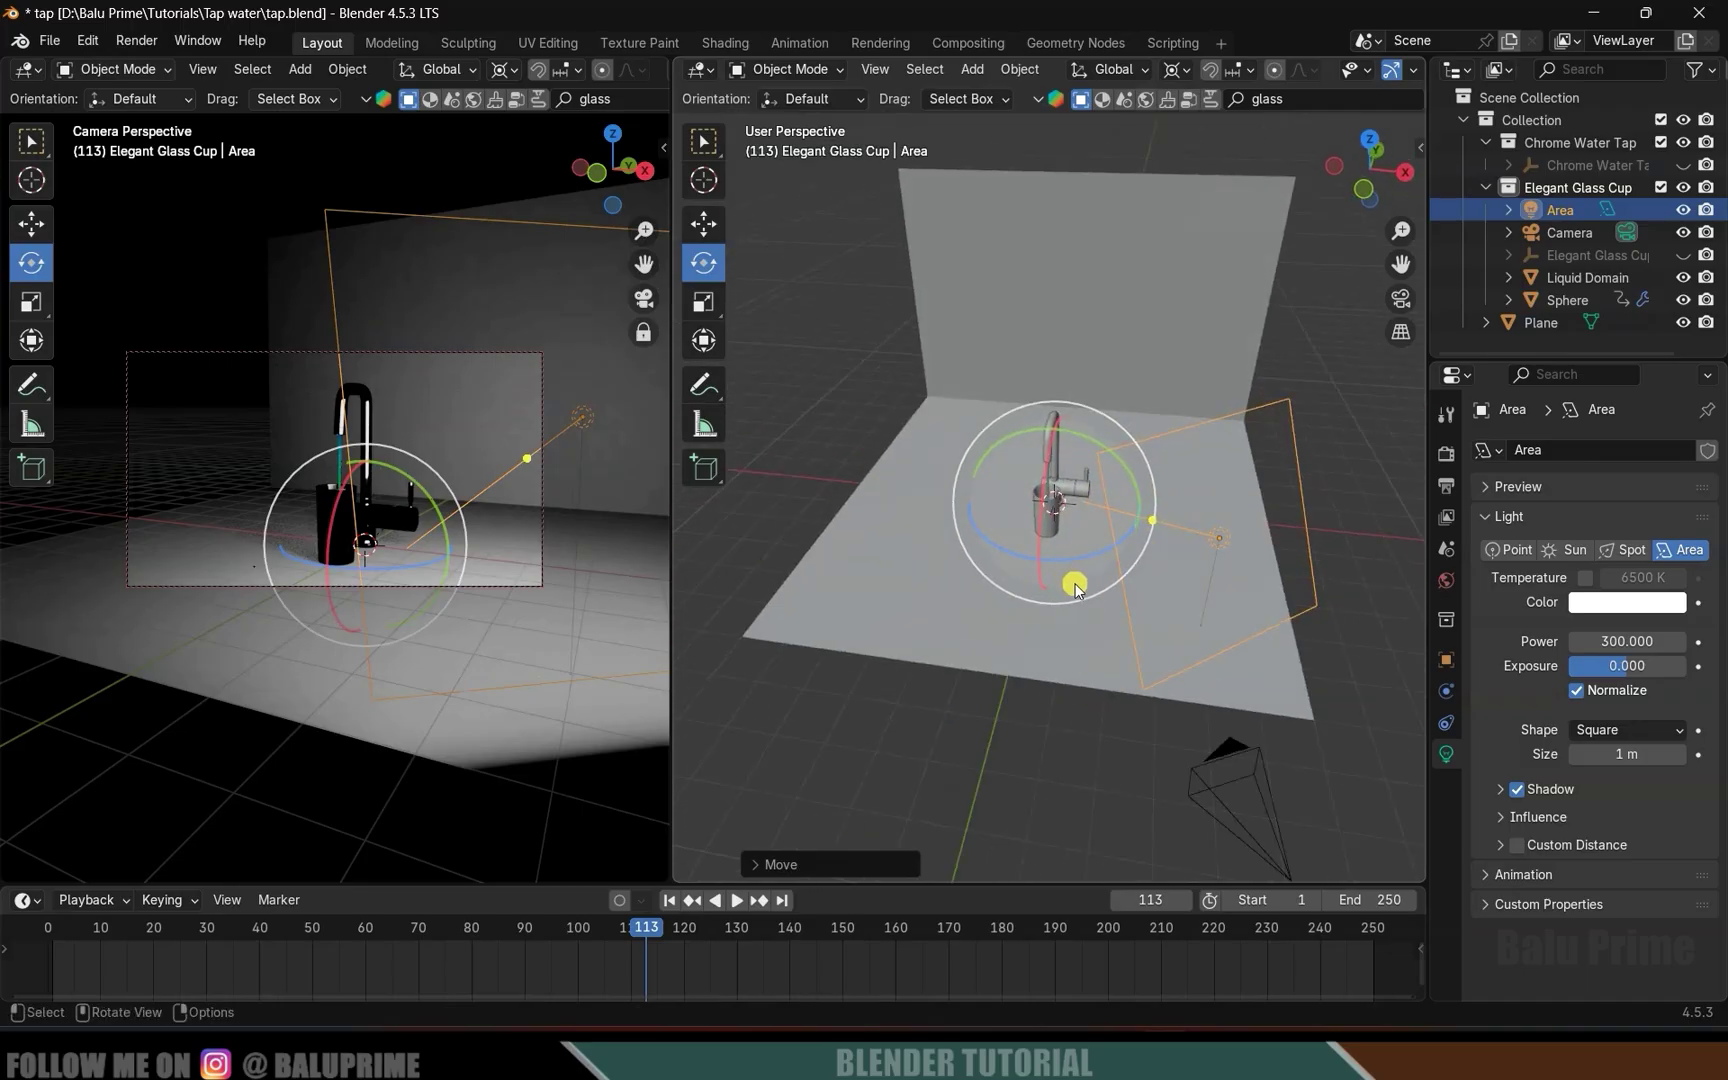
middle_click_drag(1030, 622, 1162, 552)
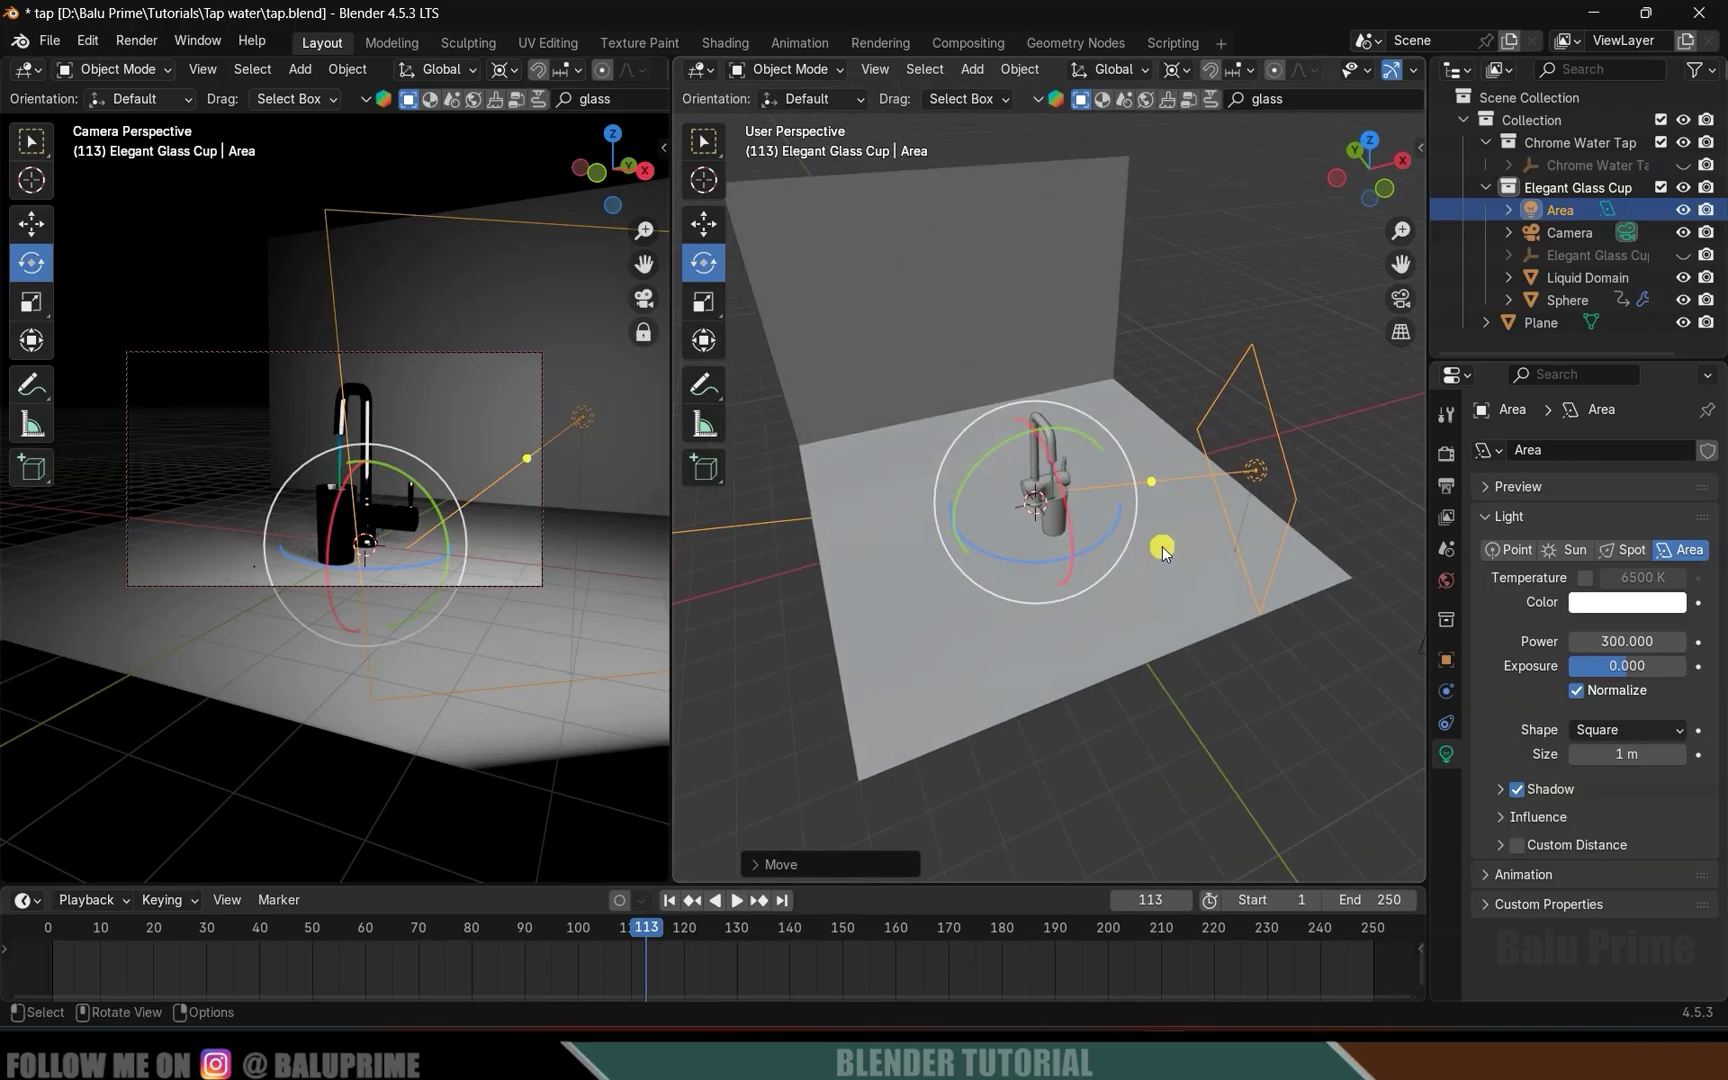
Duplicate the area light as Area.001 and rotate it using local orientation.
key("shift+d")
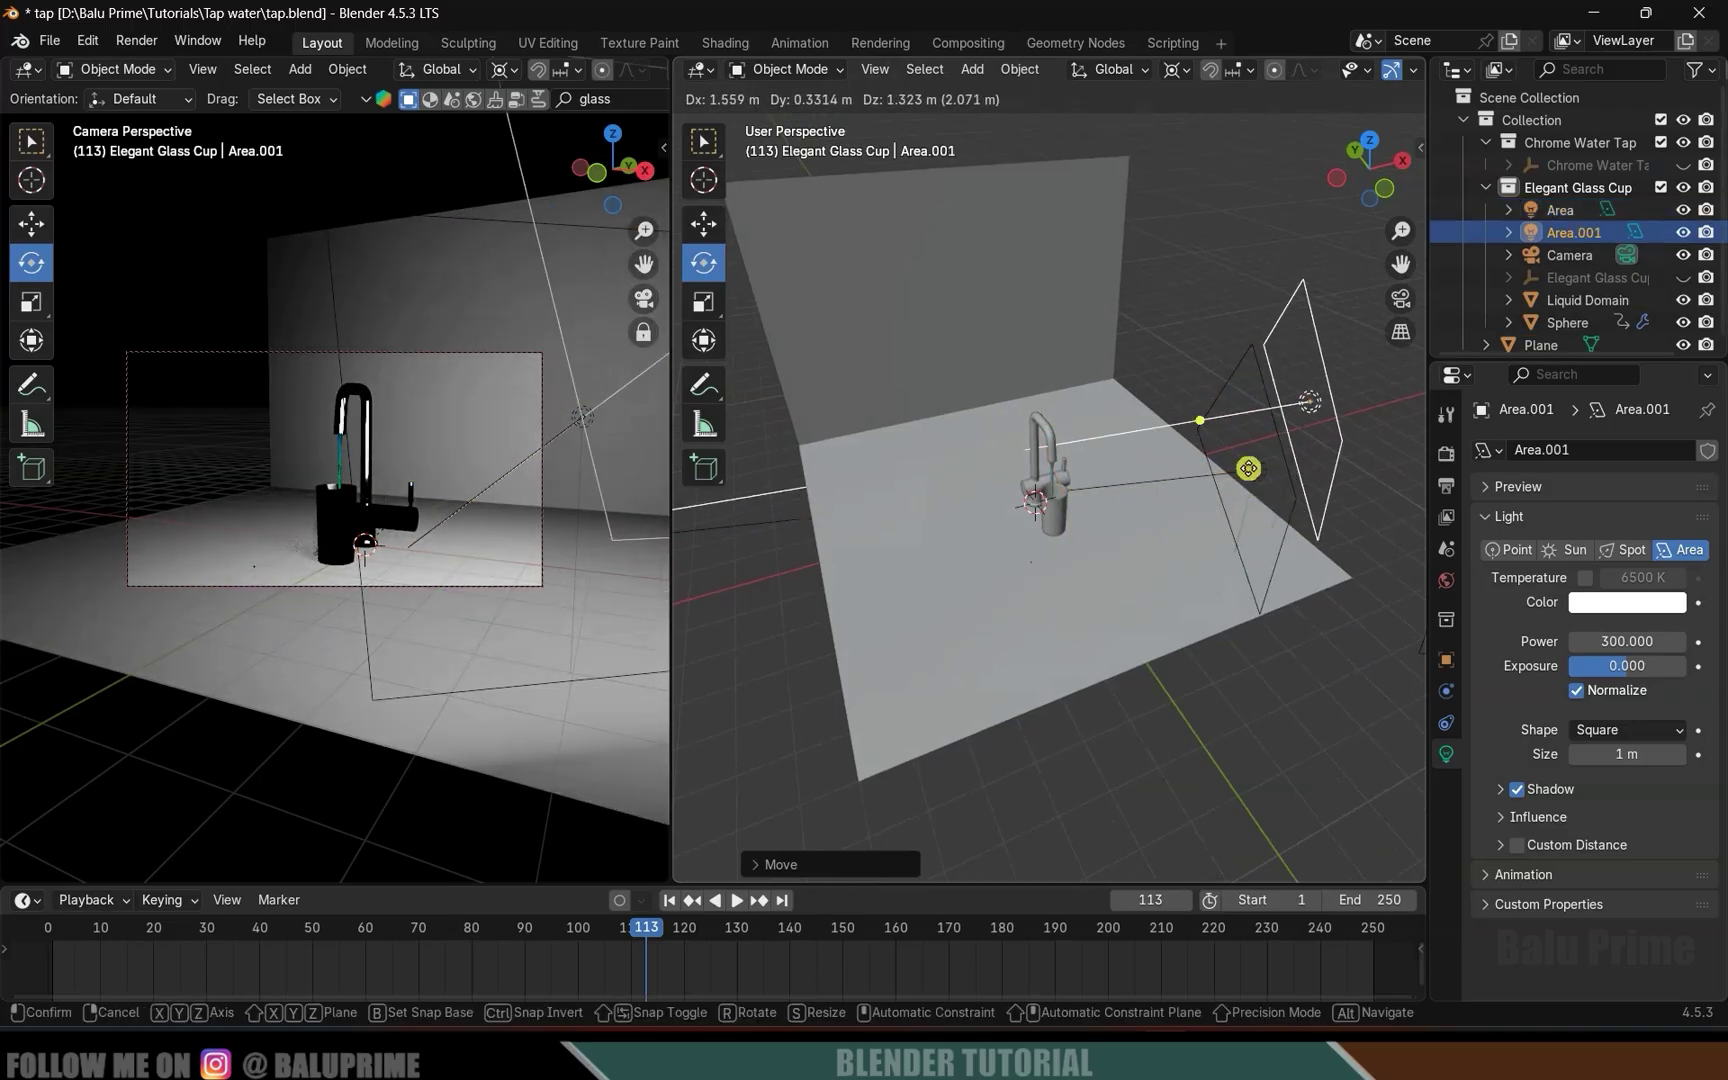
right_click(1178, 501)
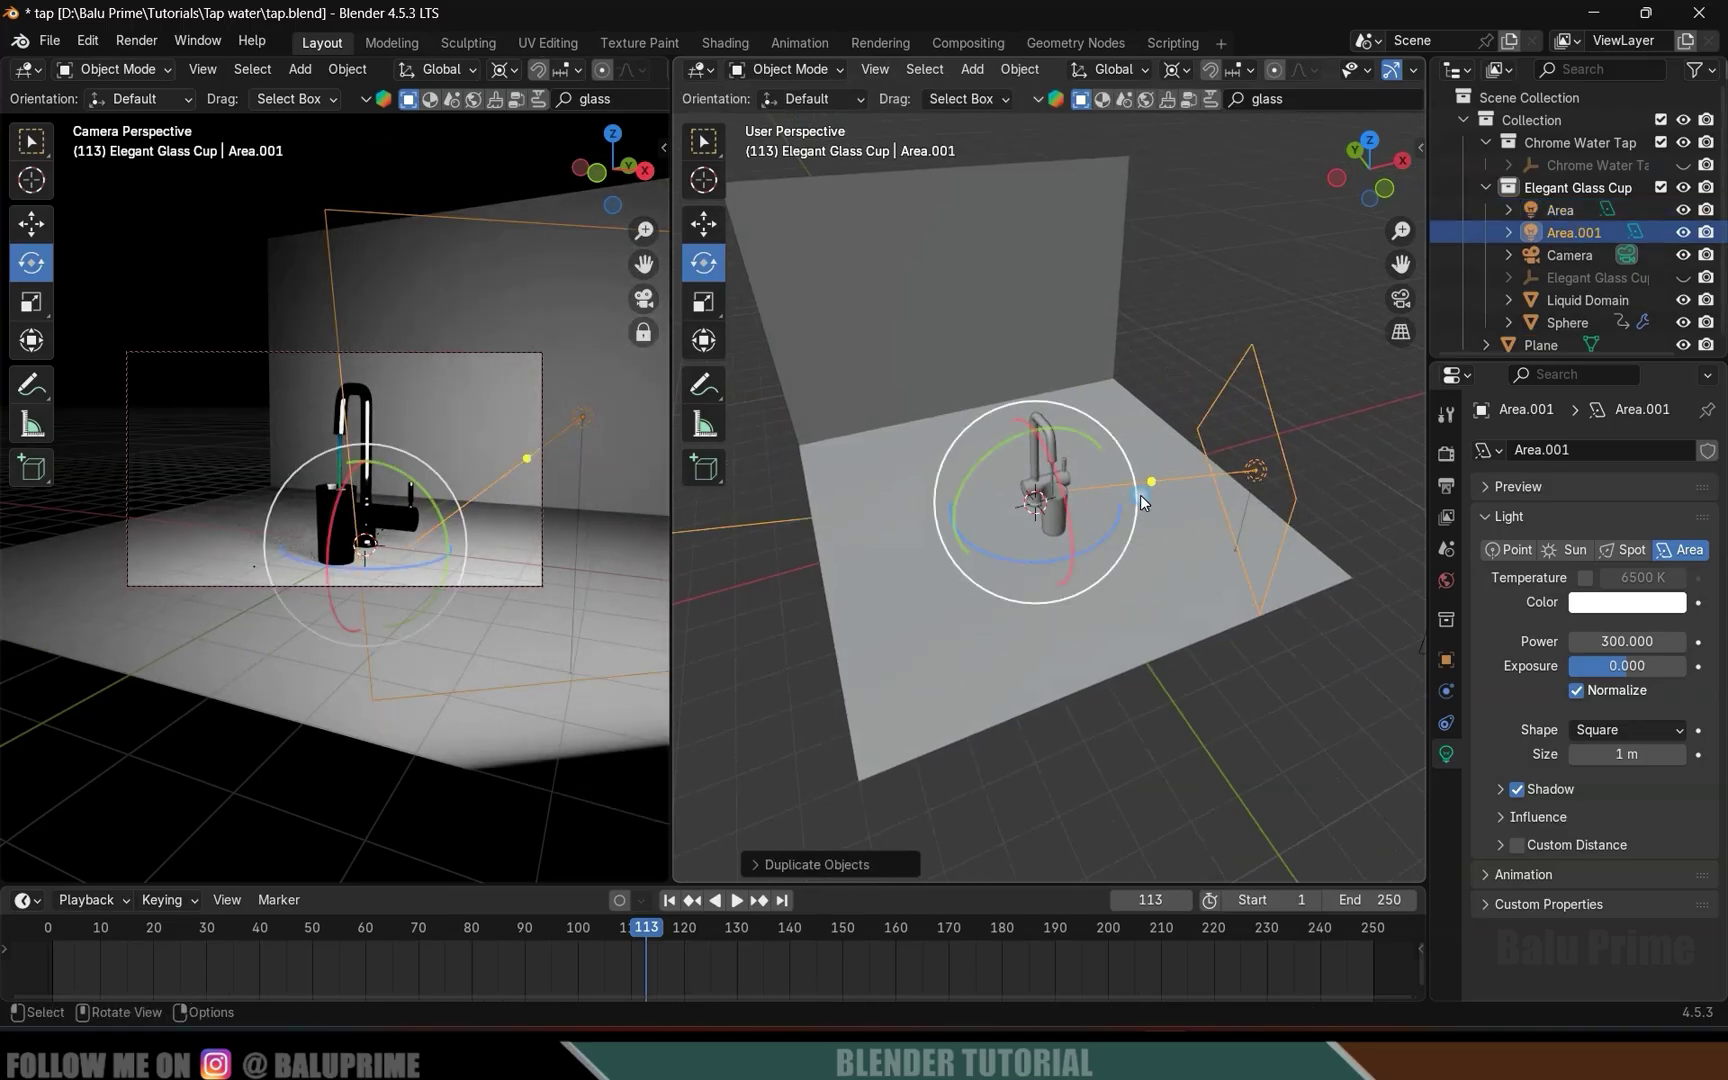
left_click(1107, 74)
left_click(1068, 162)
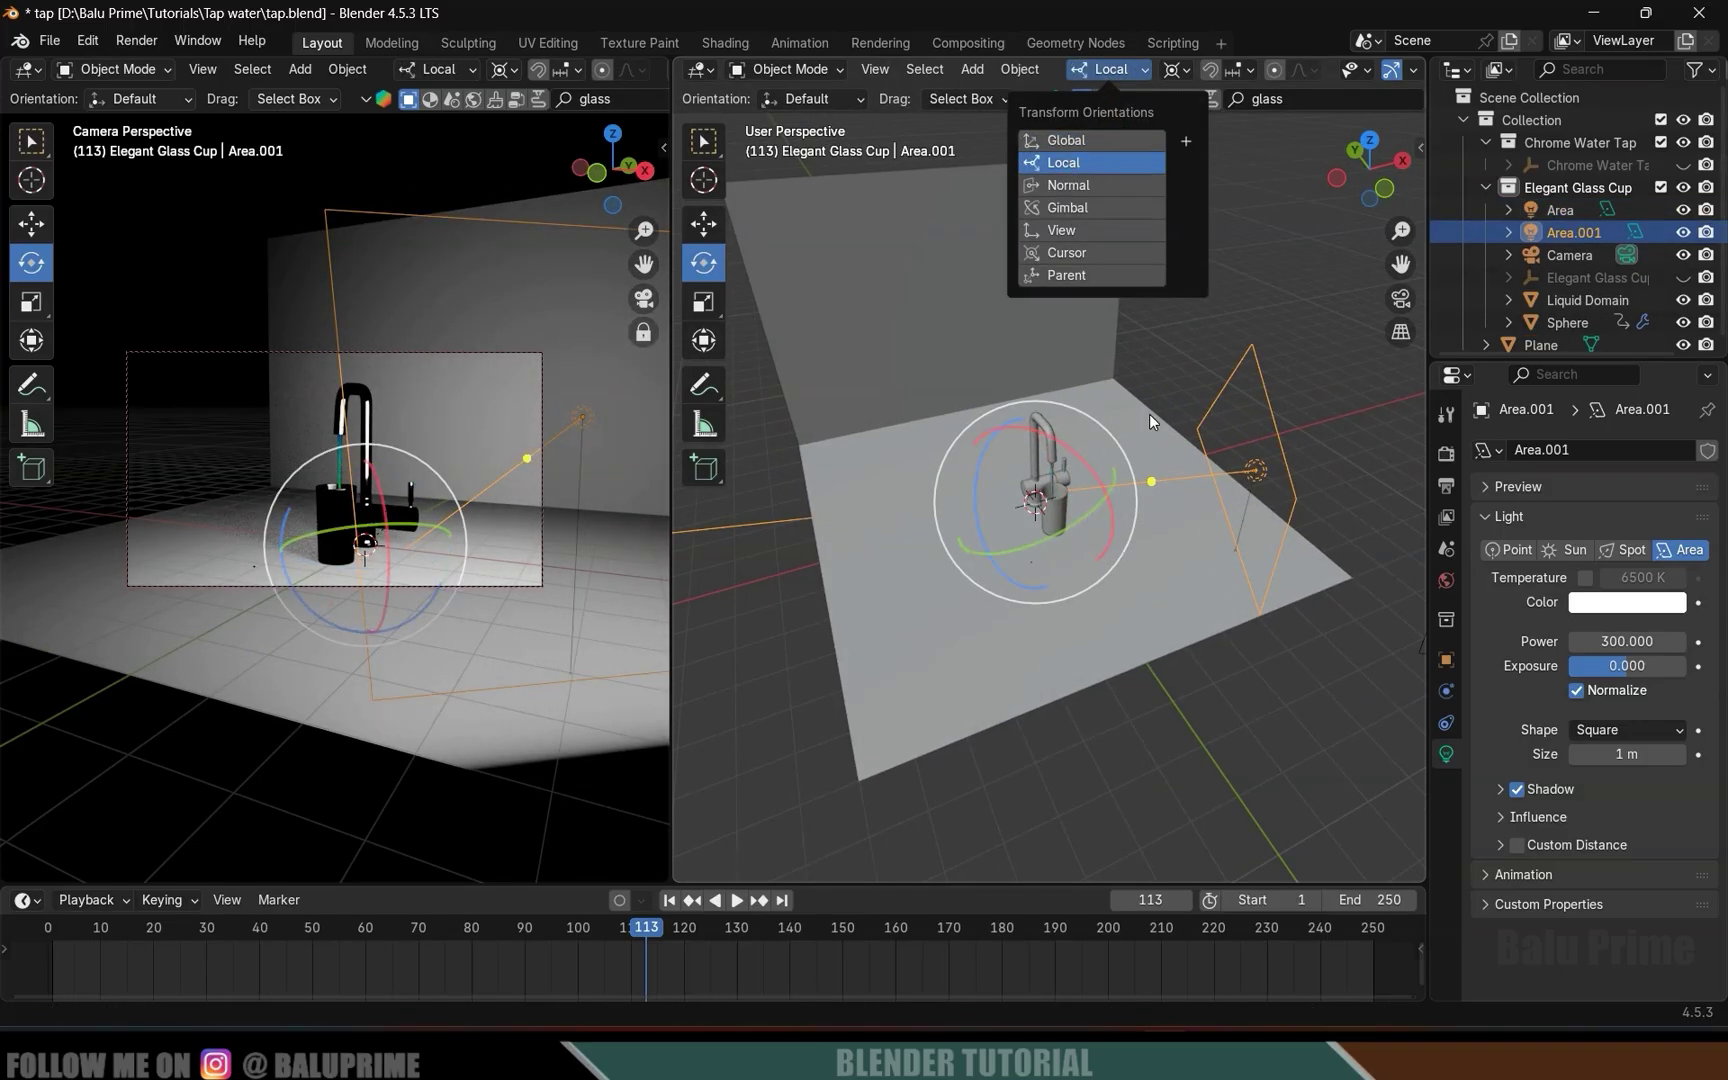
left_click_drag(1088, 475, 856, 433)
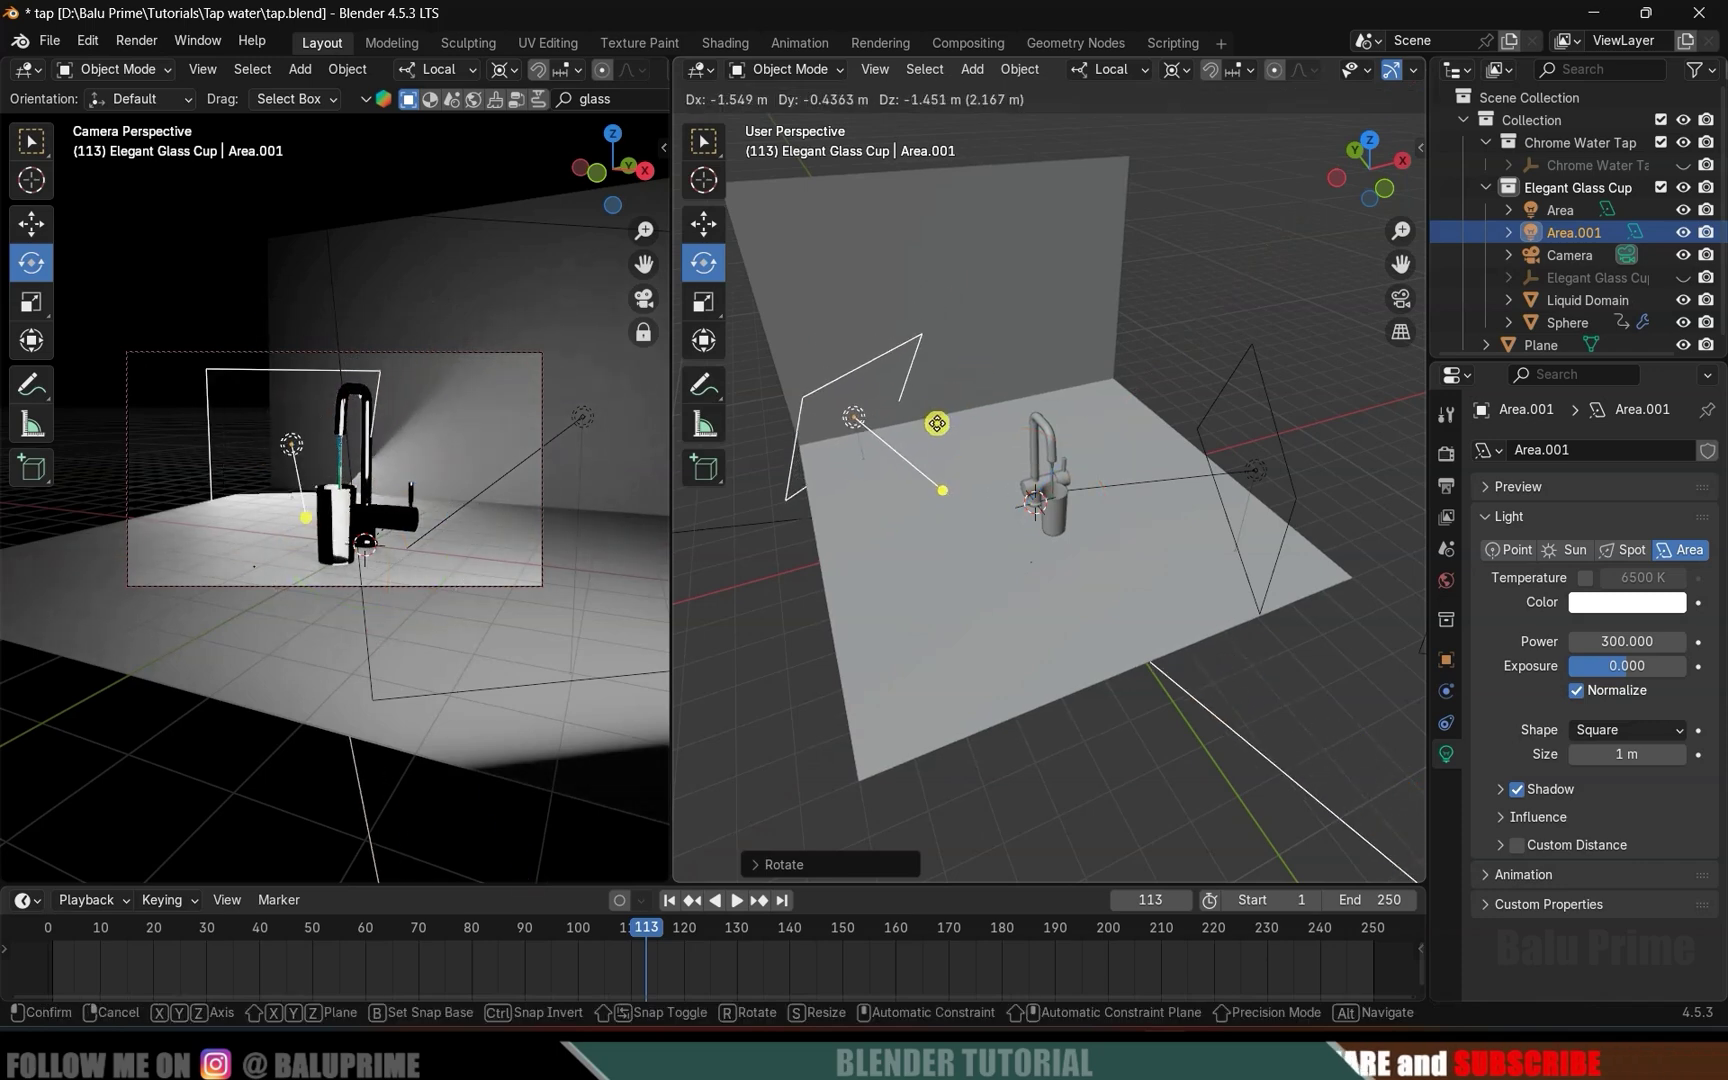
left_click(918, 575)
middle_click_drag(918, 575, 1000, 572)
Move Area.001 up and left and tilt it 18.88 degrees toward the tap.
key("g")
left_click(1128, 580)
left_click_drag(1000, 572, 893, 485)
key("g")
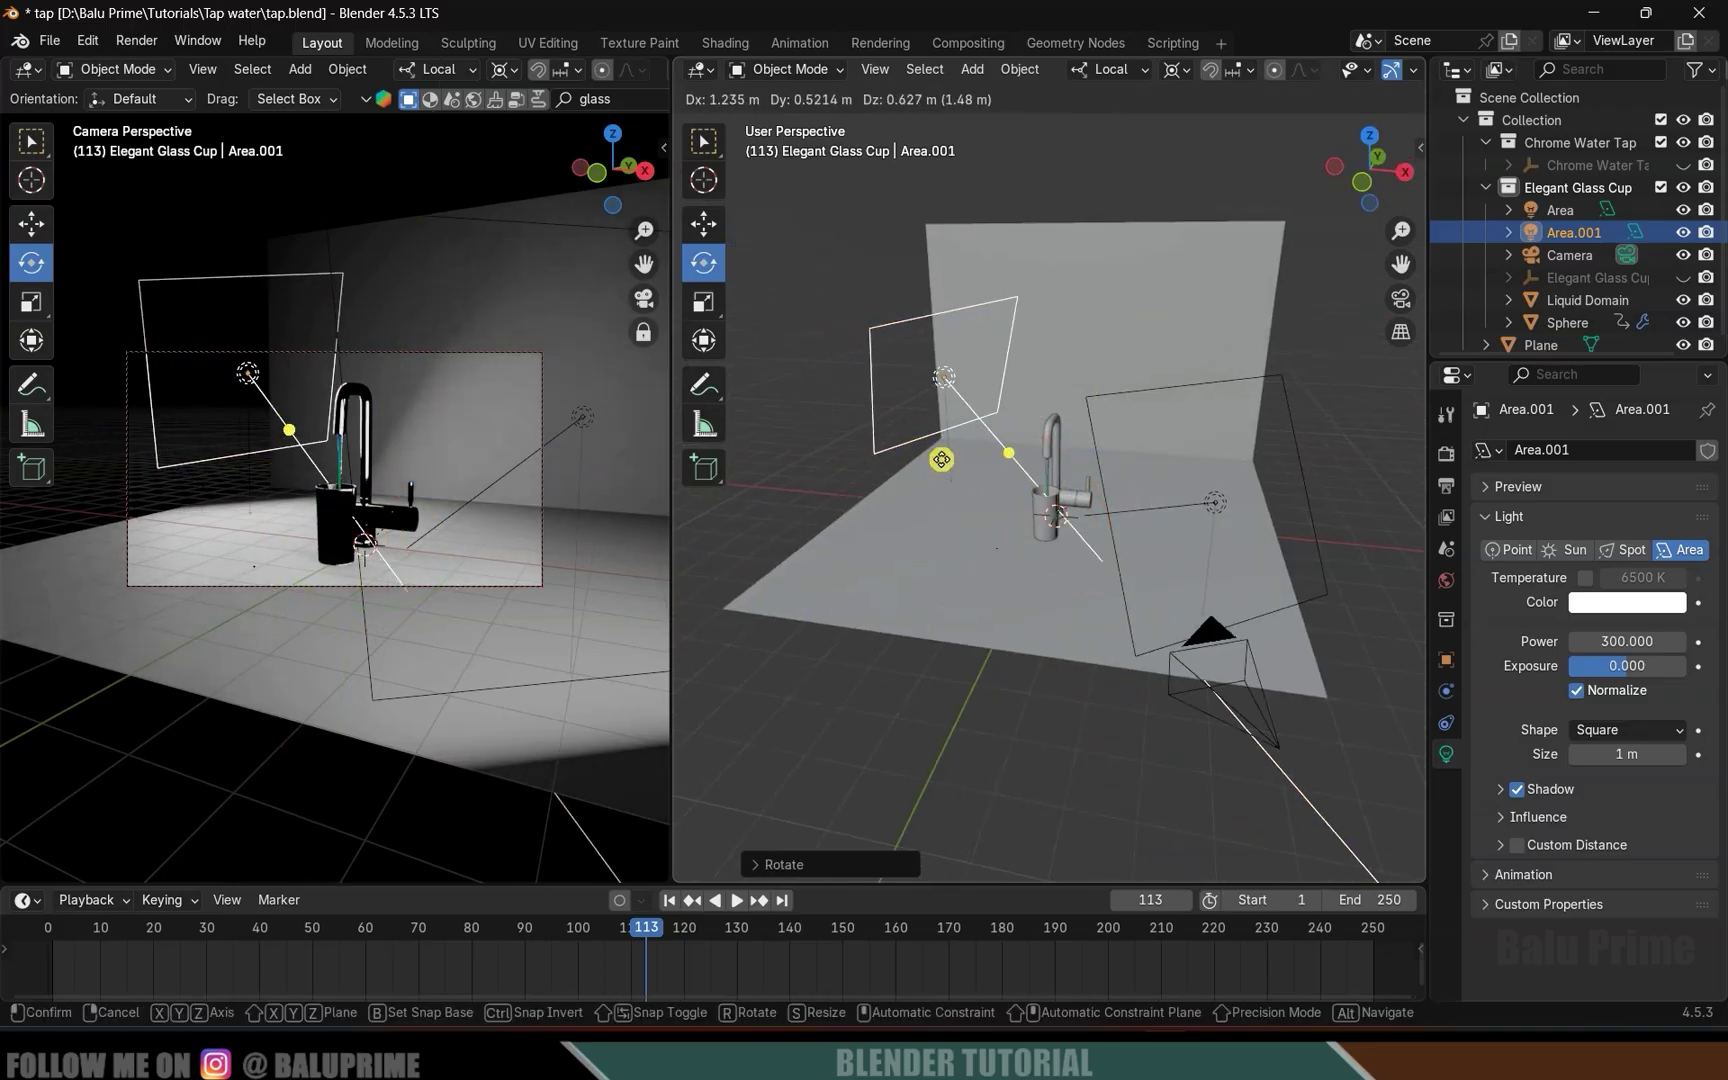
left_click(937, 455)
middle_click_drag(980, 575, 1020, 585)
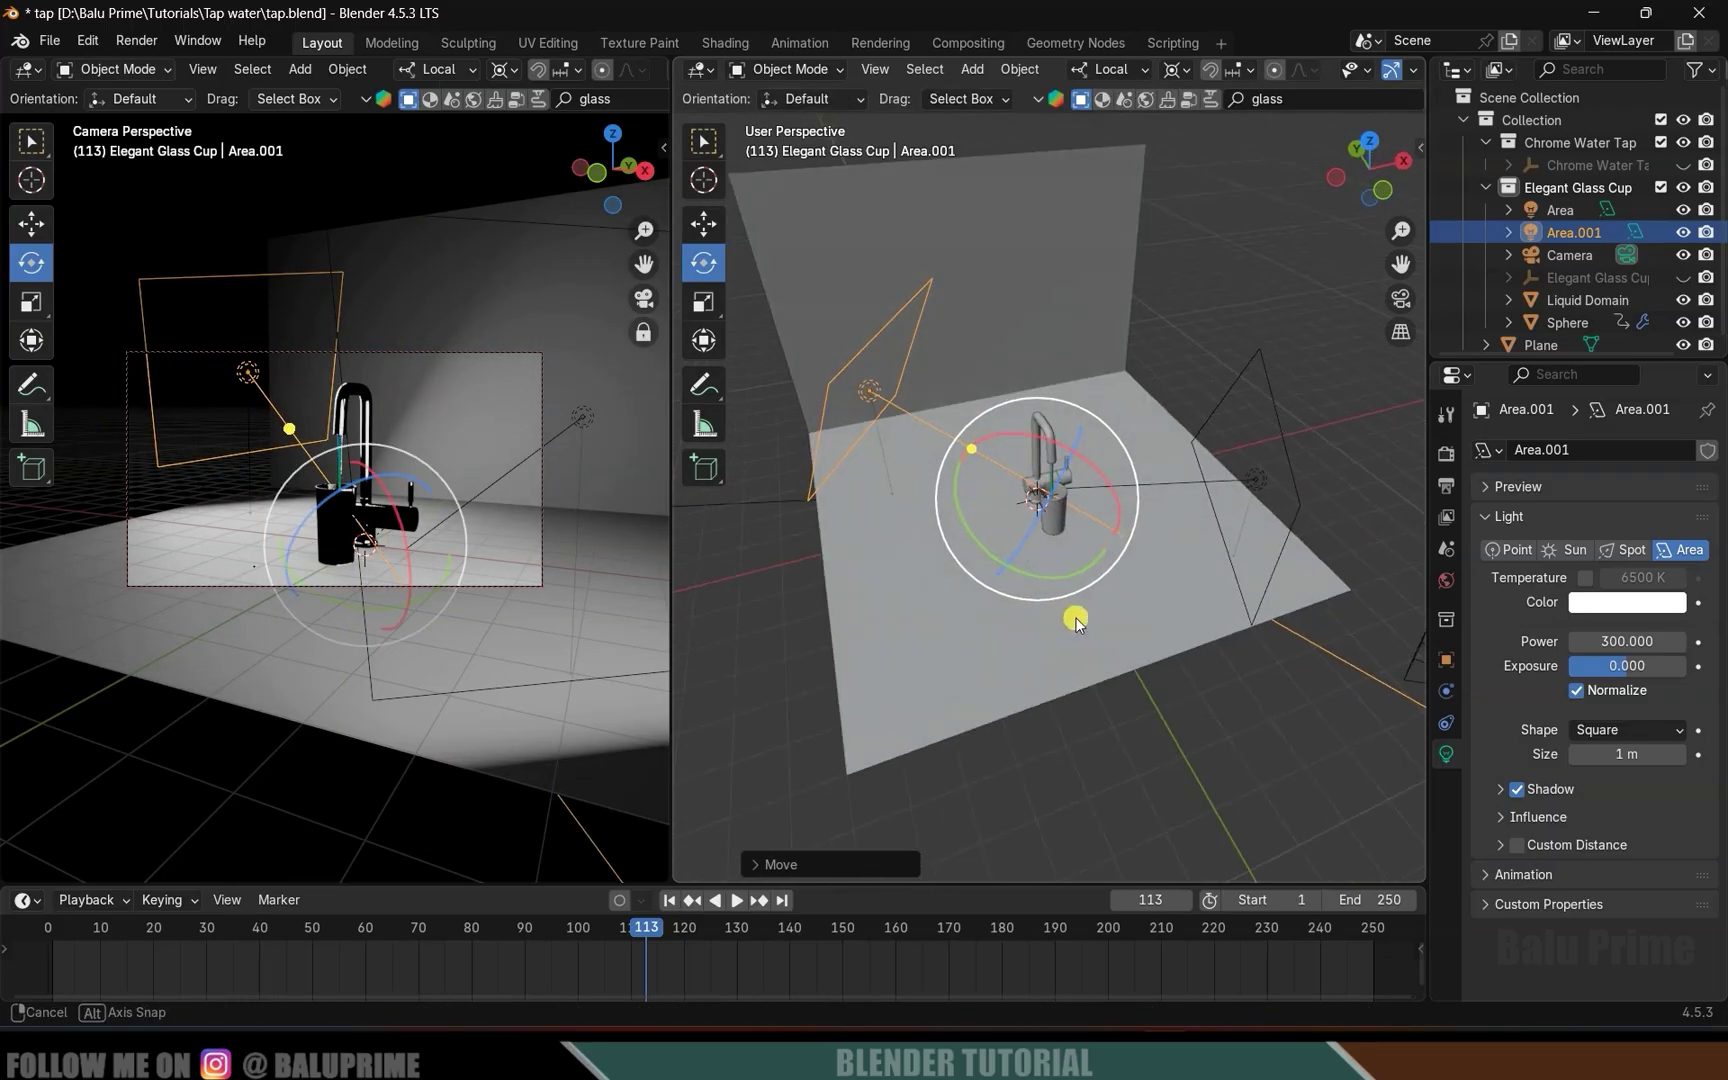
left_click_drag(1029, 570, 1079, 590)
Set Area.001's power to 70 W, compare lighting with it hidden, then duplicate Area.
left_click(1628, 640)
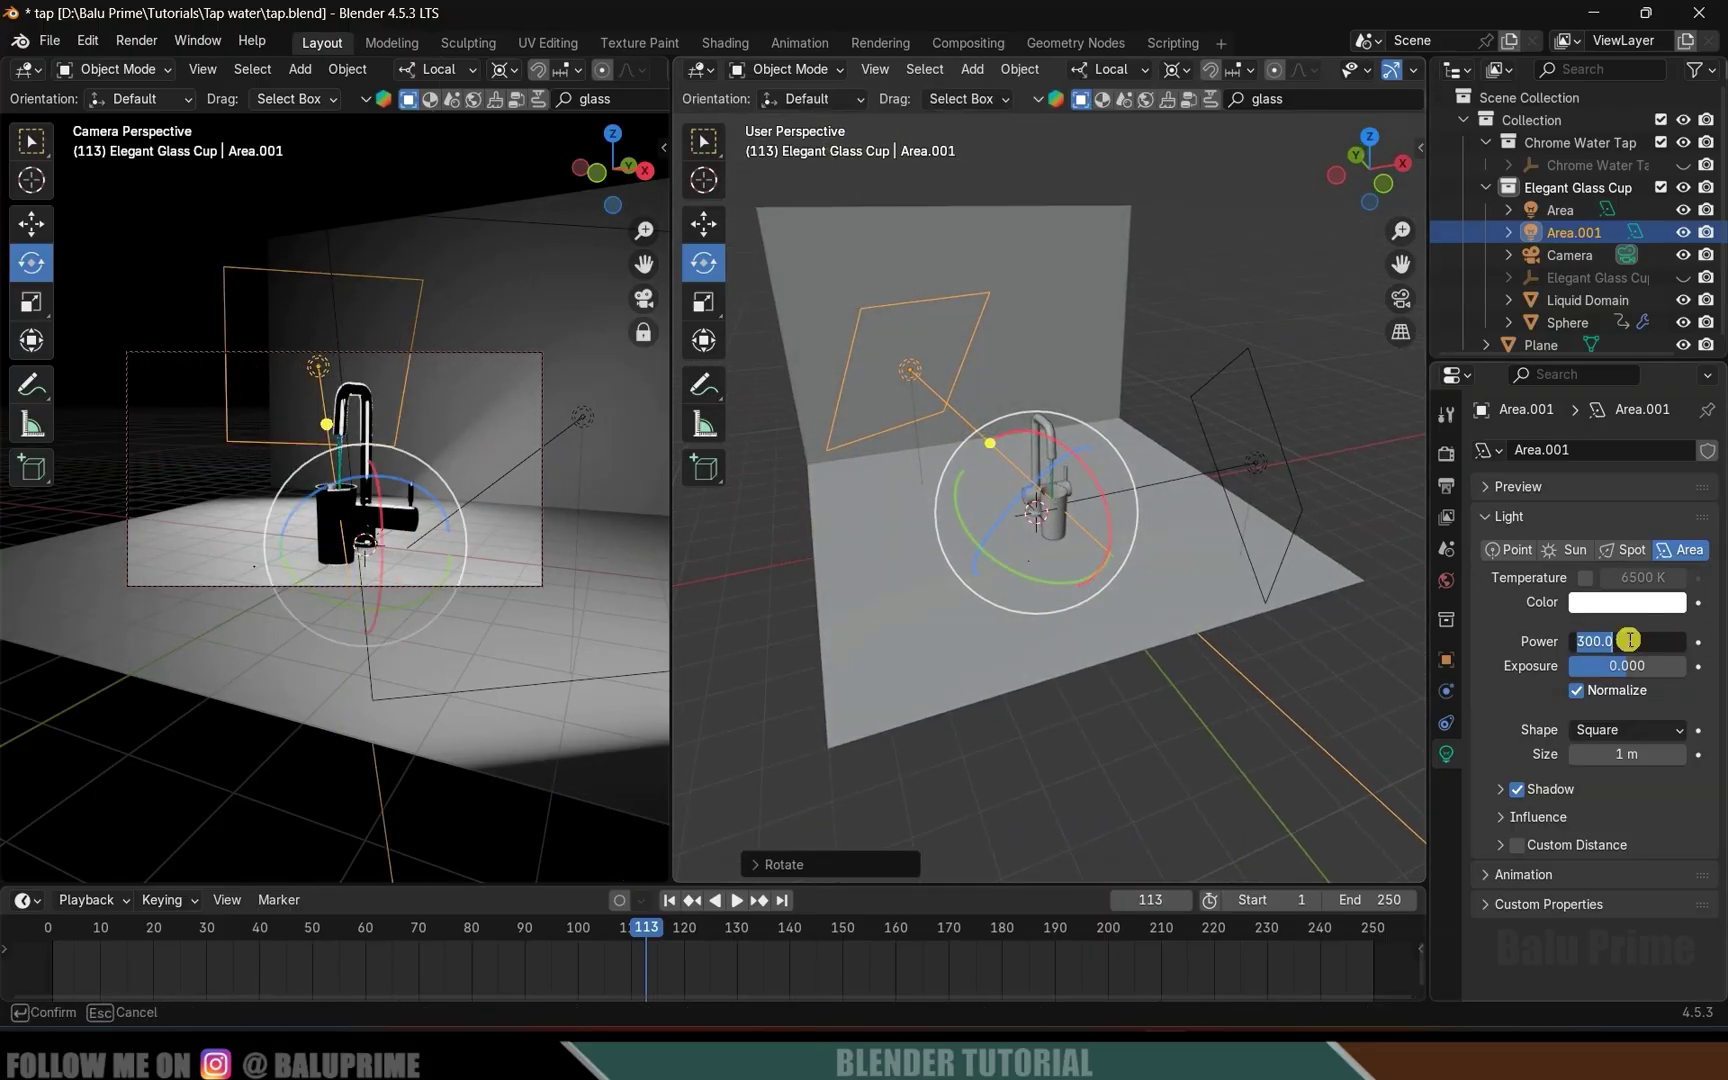
key("Return")
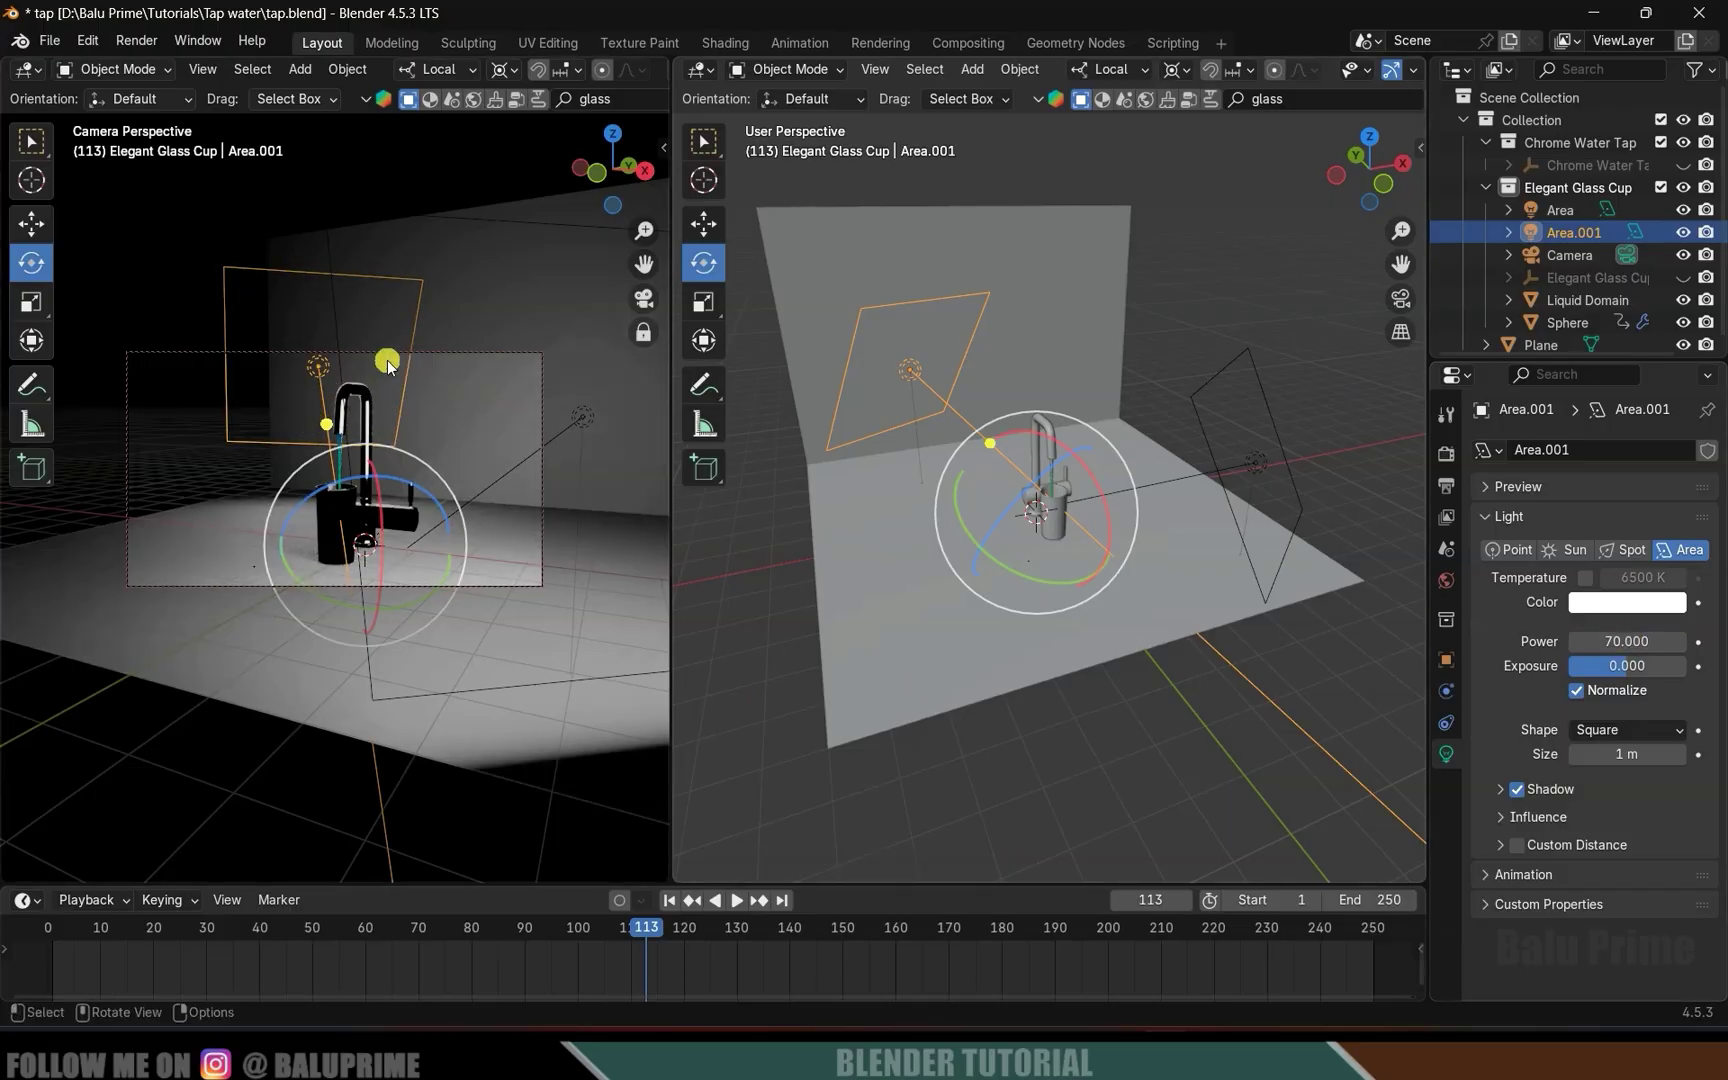
left_click(1684, 232)
left_click(1684, 232)
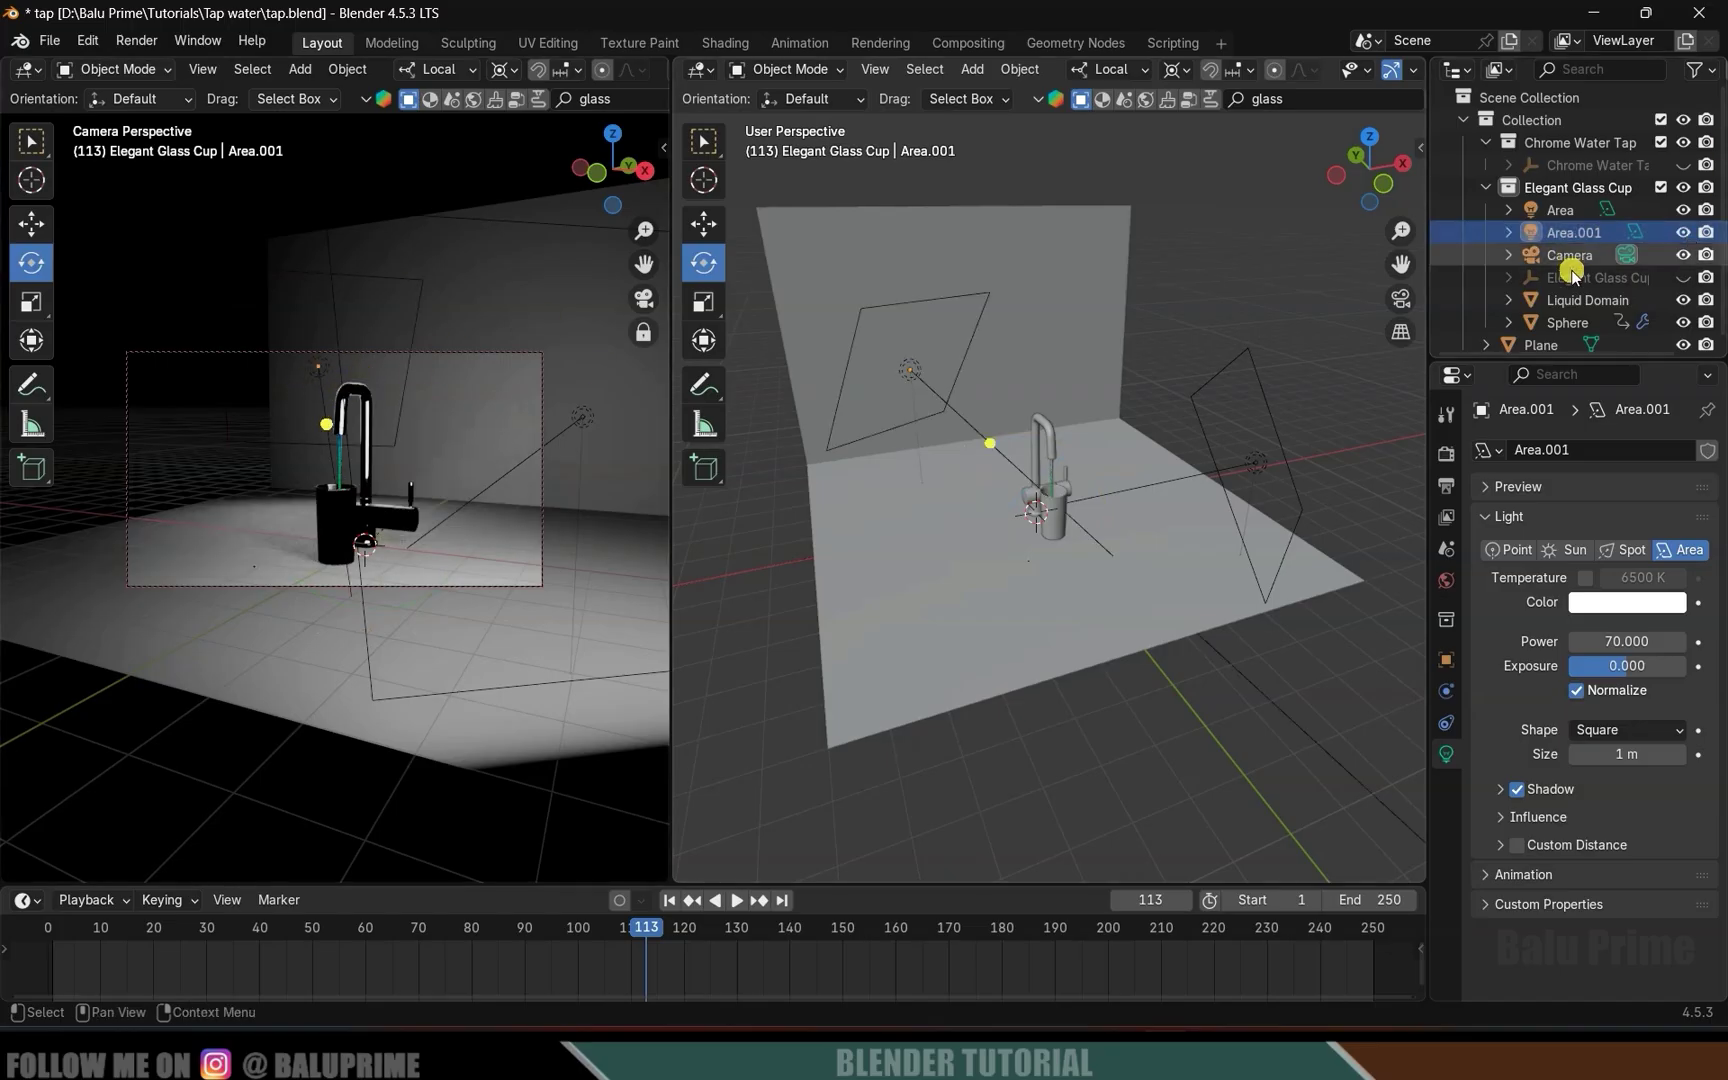
middle_click_drag(1118, 521, 1020, 440)
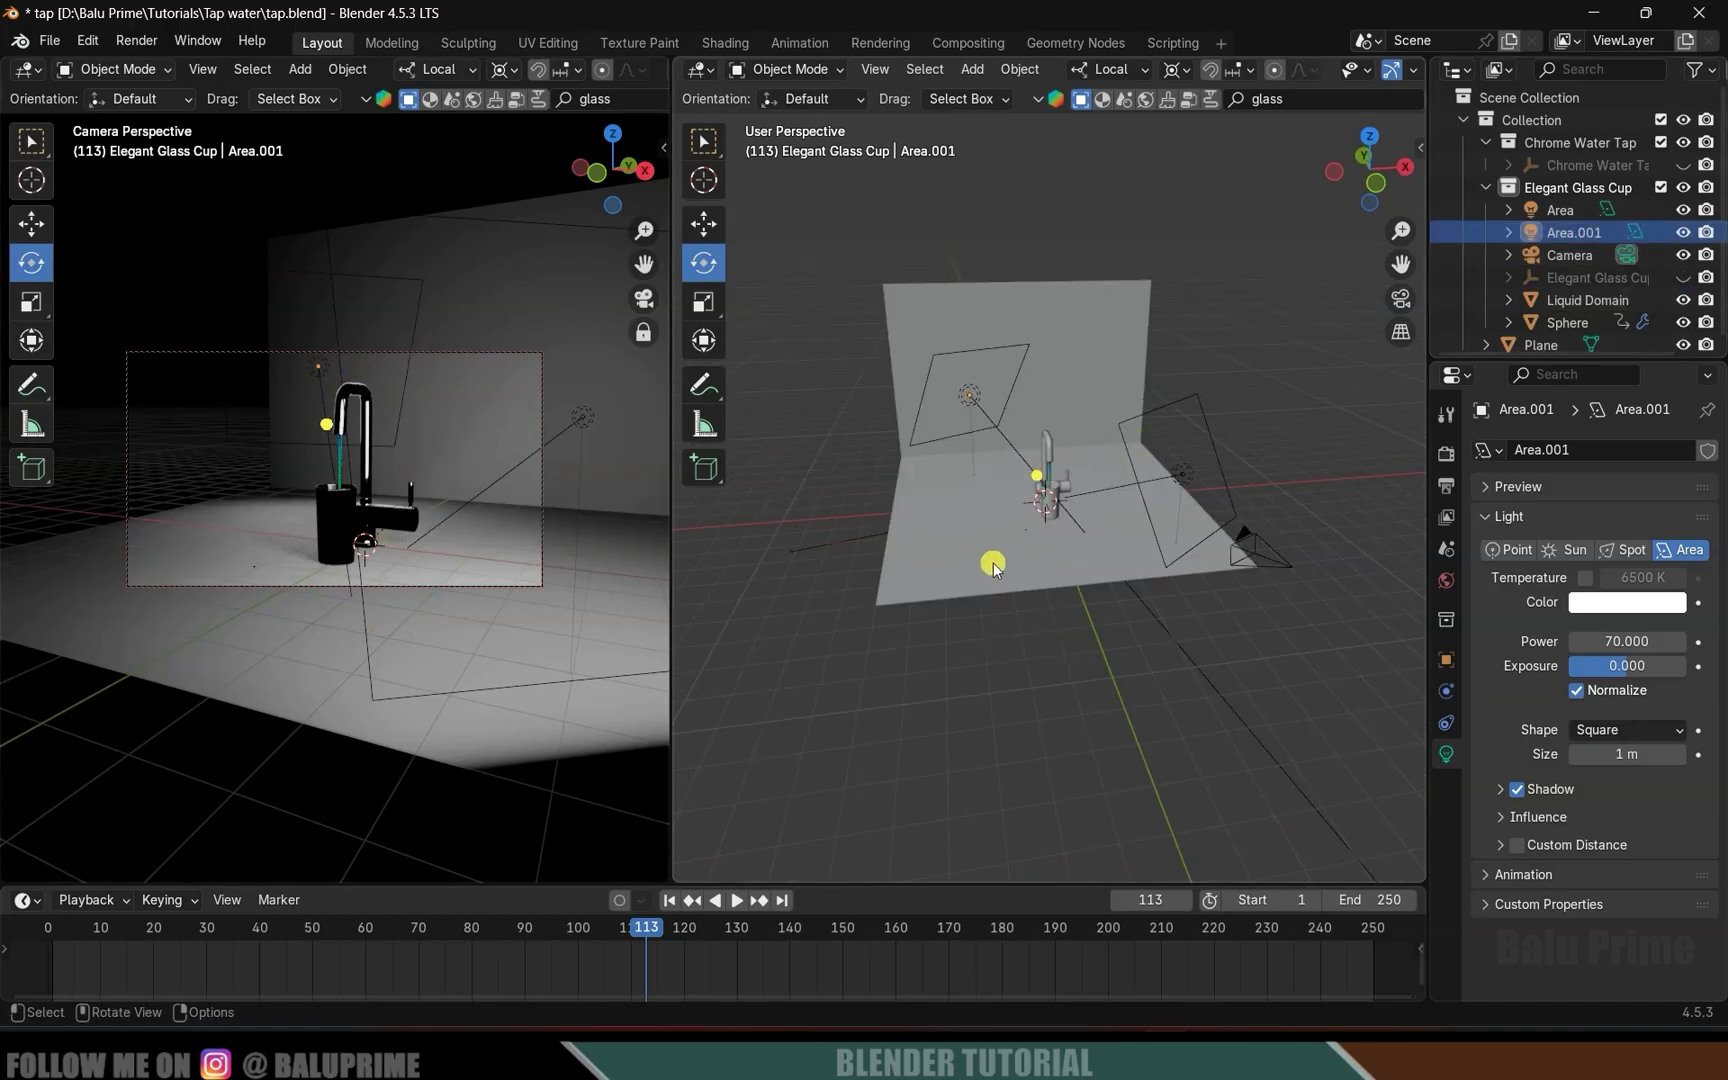
left_click(1139, 488)
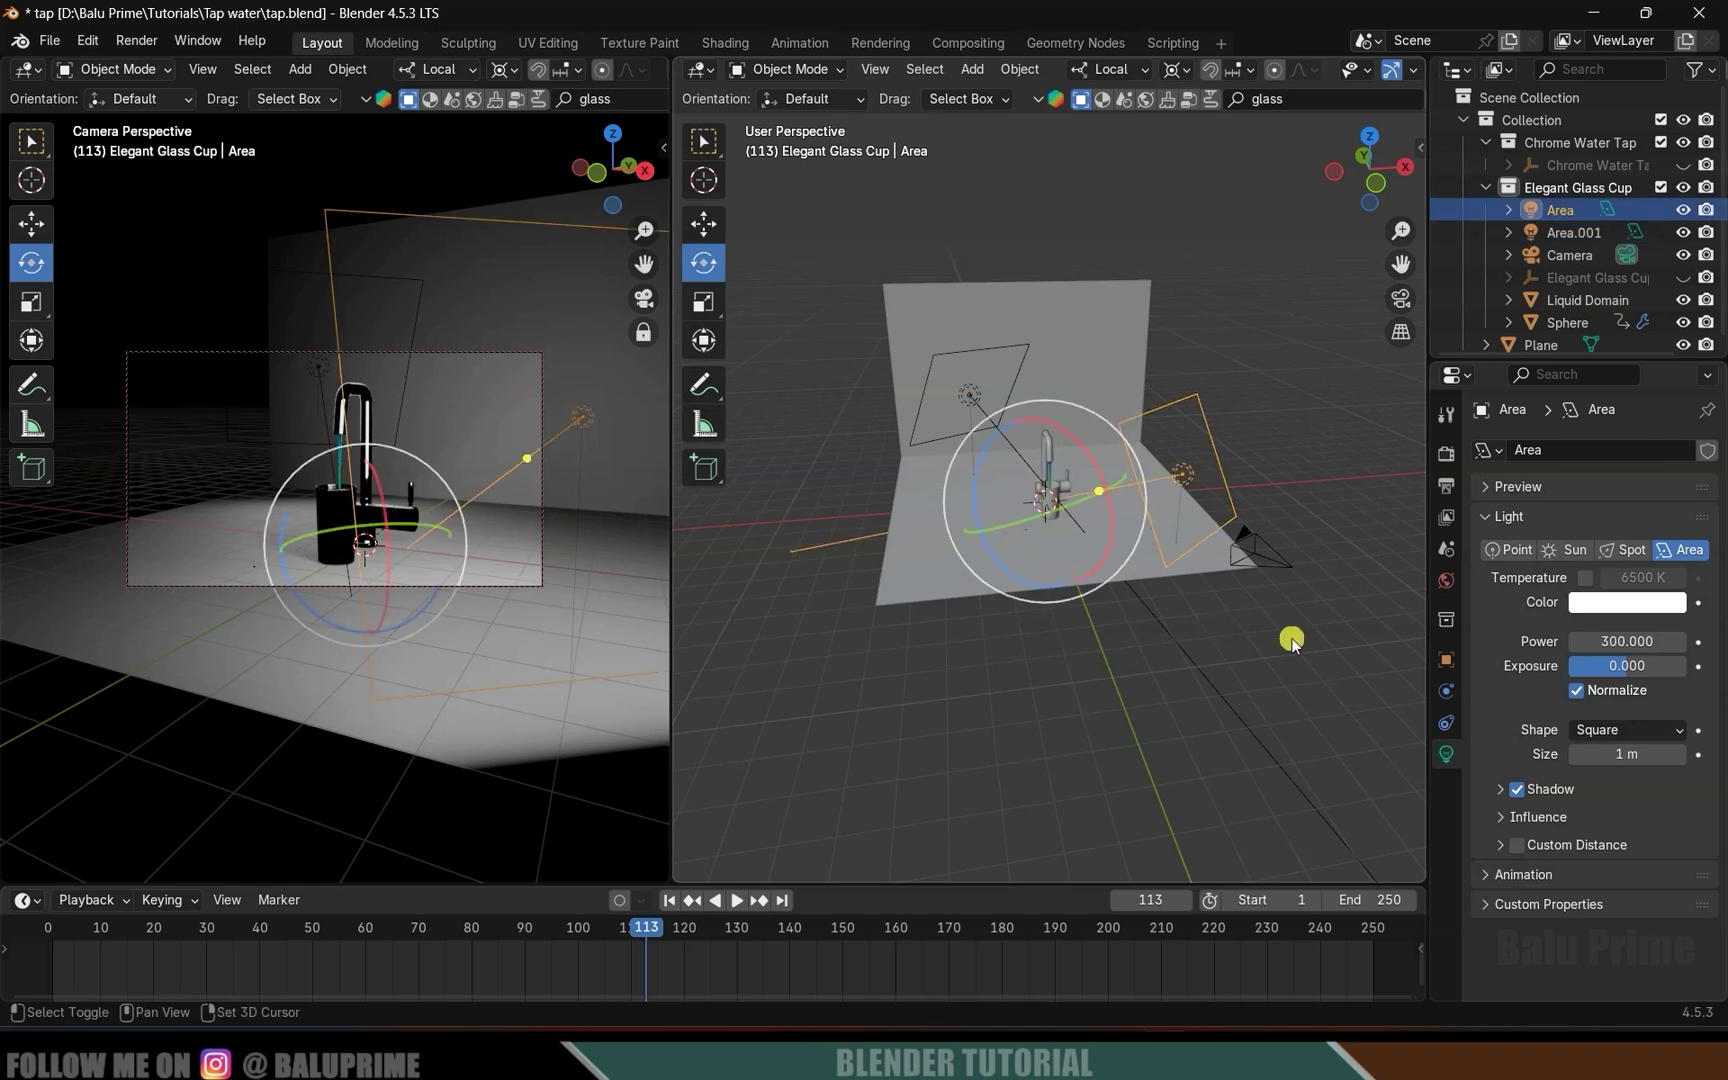
key("shift+d")
Keep the Area copy in place, swing it around global Z, and set power 150.
right_click(1318, 675)
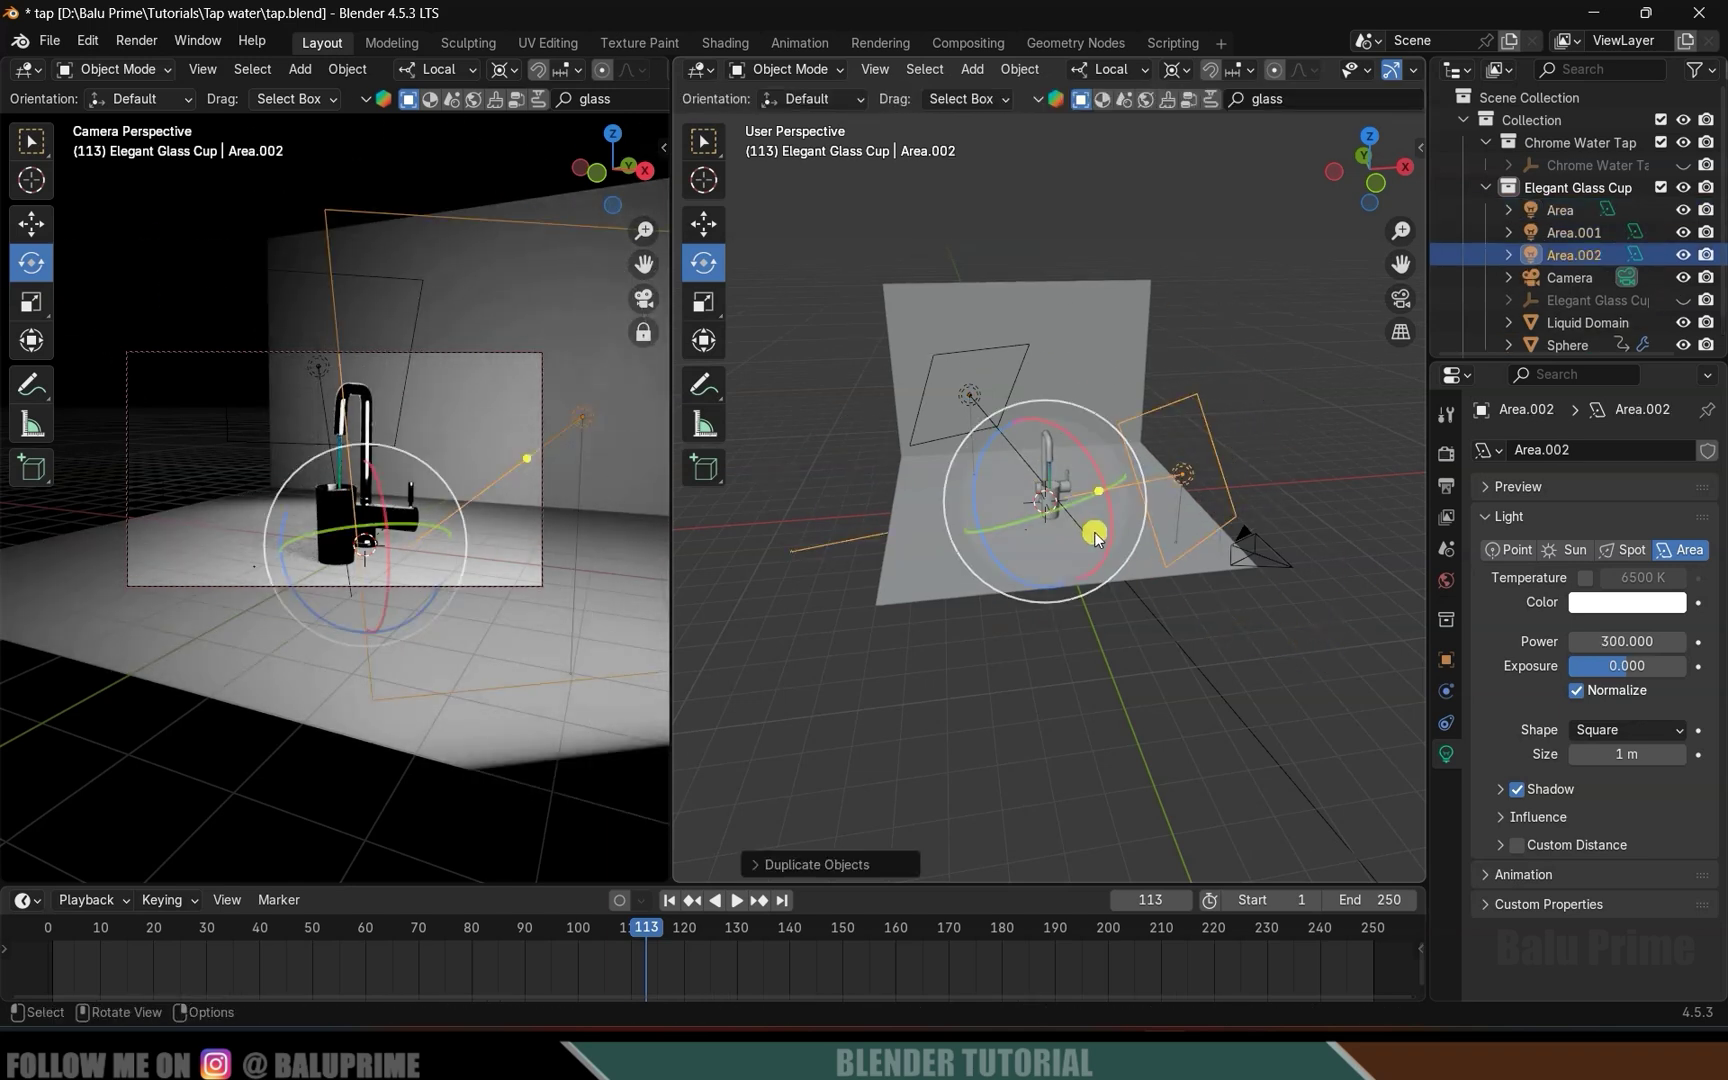
left_click(1117, 72)
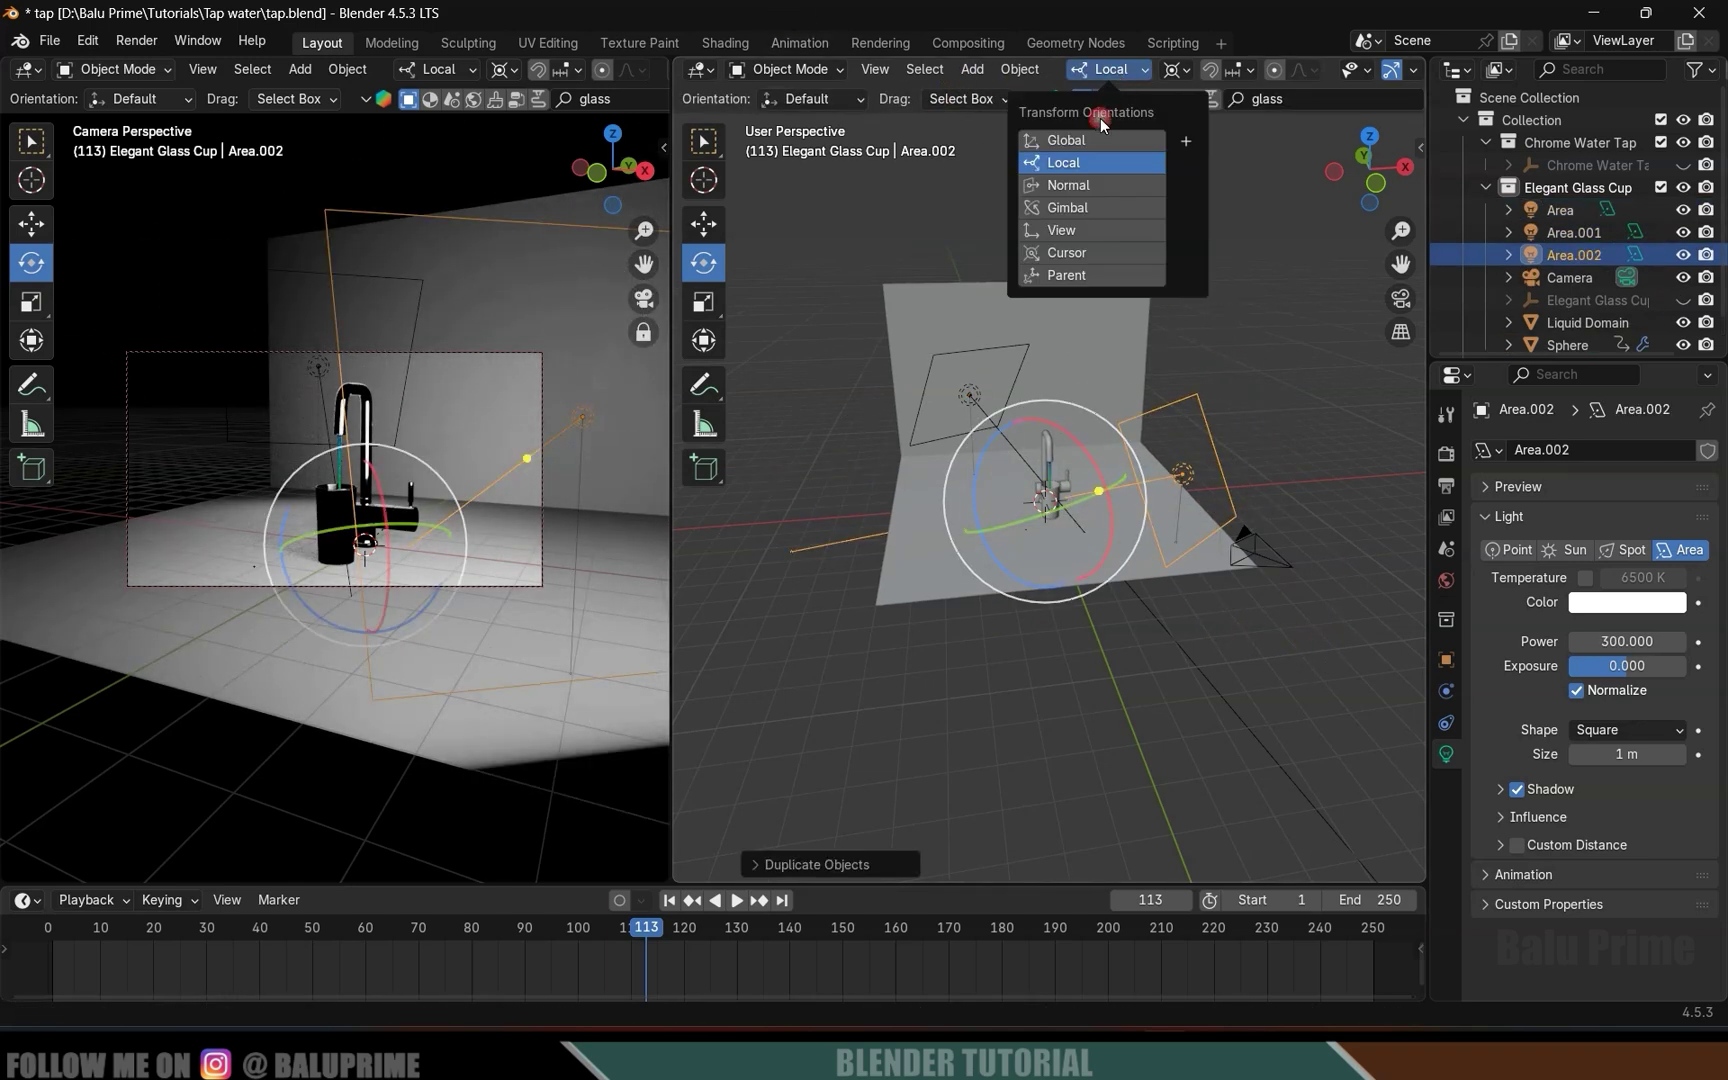
left_click(1090, 124)
left_click_drag(1108, 526, 1030, 541)
middle_click_drag(1040, 545, 1110, 590)
left_click(1655, 641)
type("1")
key("Return")
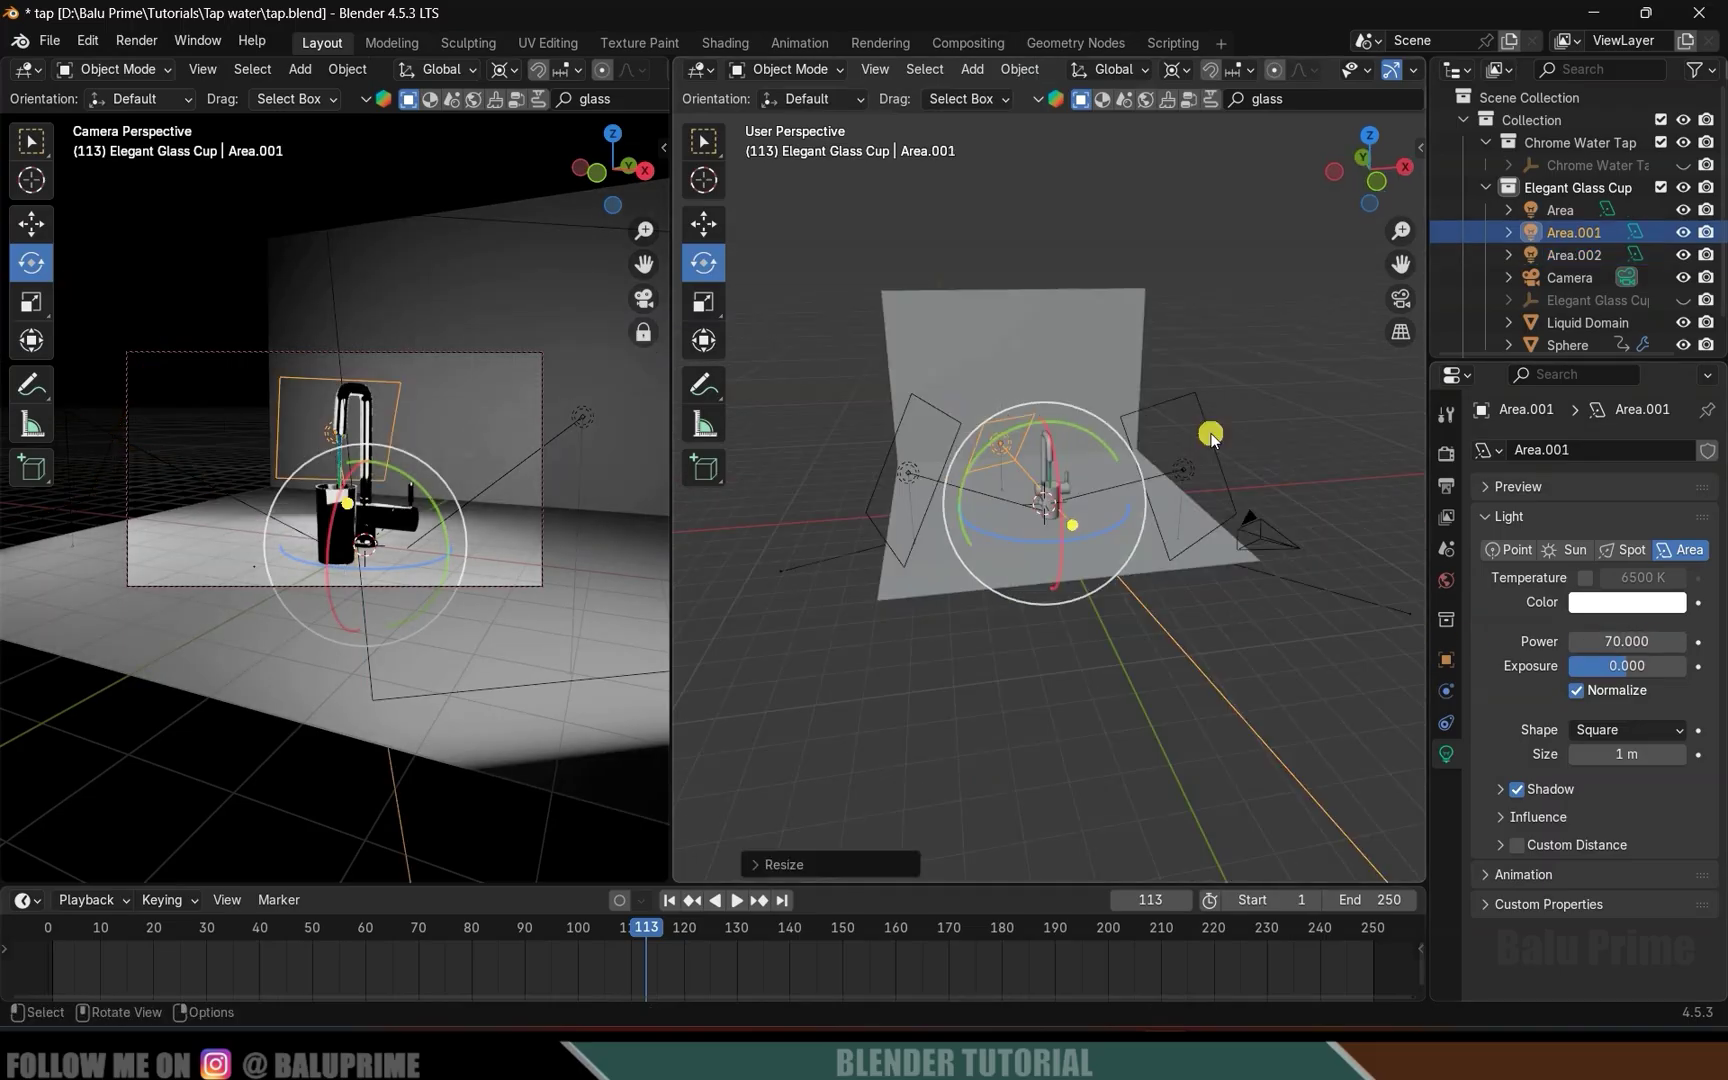
Inspect the Area, Area.002 and Area.001 lights in turn from several viewing angles.
left_click(1210, 437)
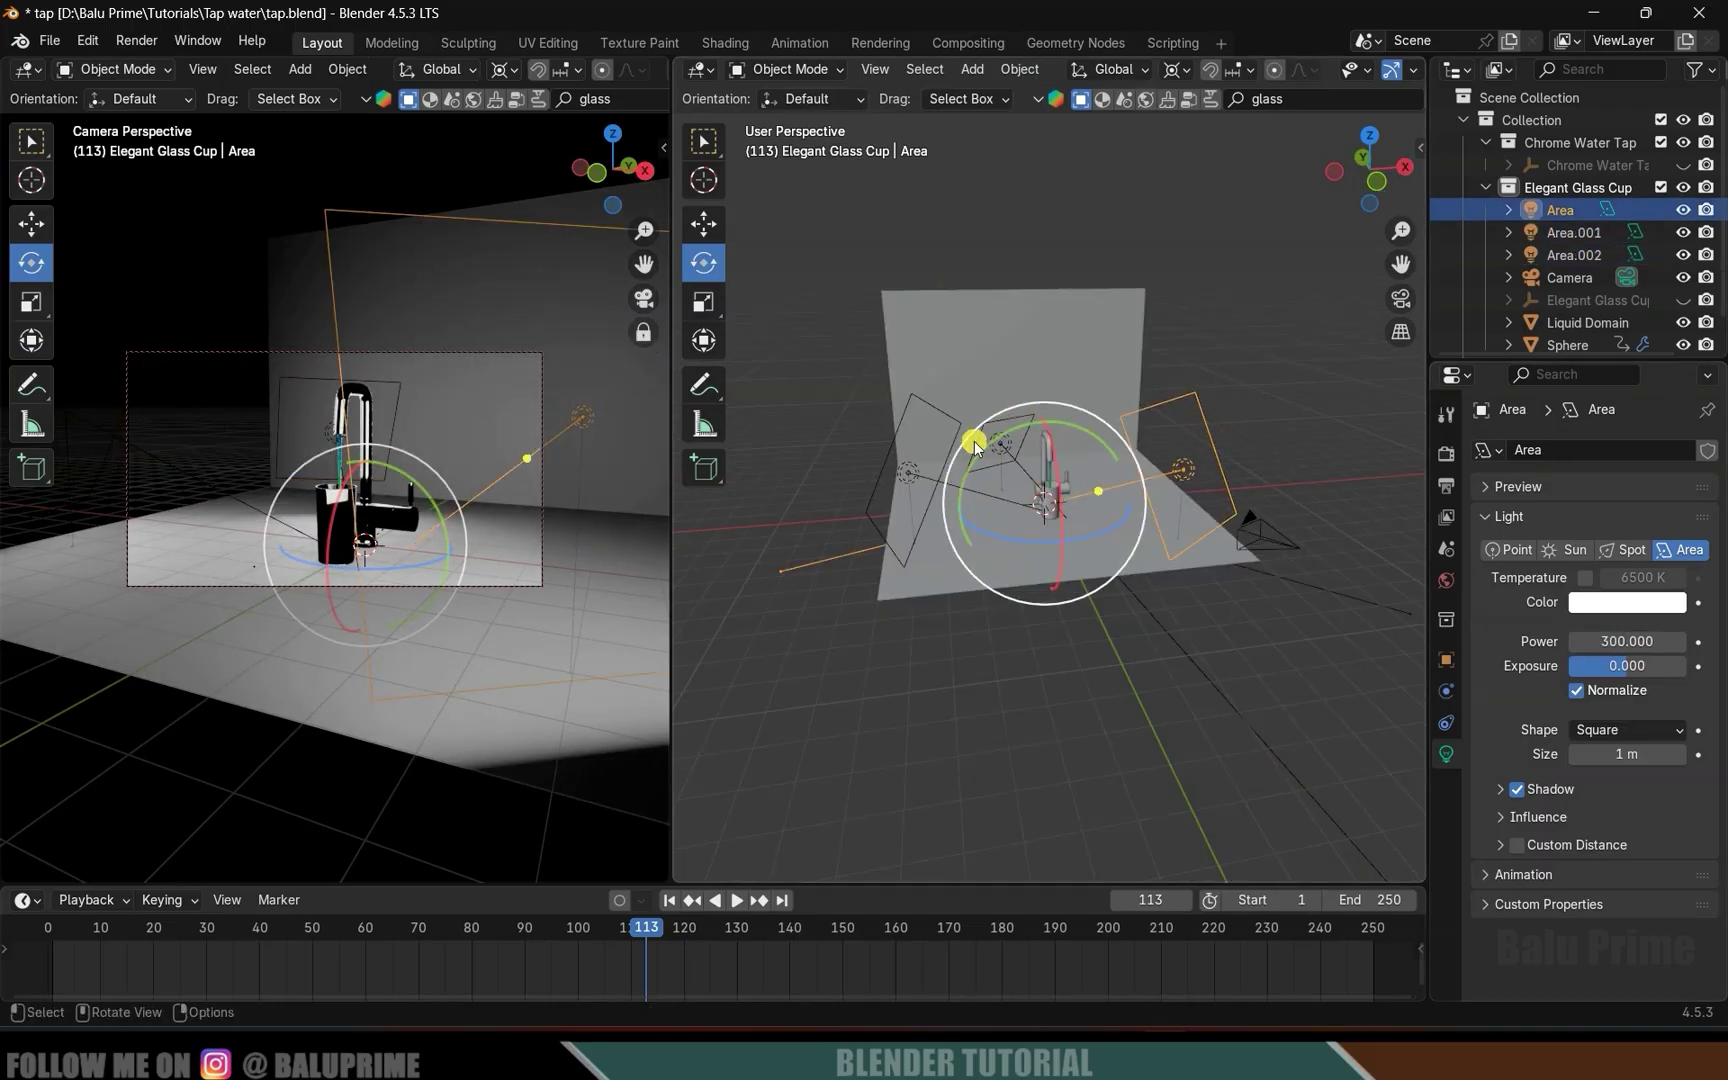
left_click(889, 440)
middle_click_drag(891, 508, 1052, 568)
left_click(978, 455)
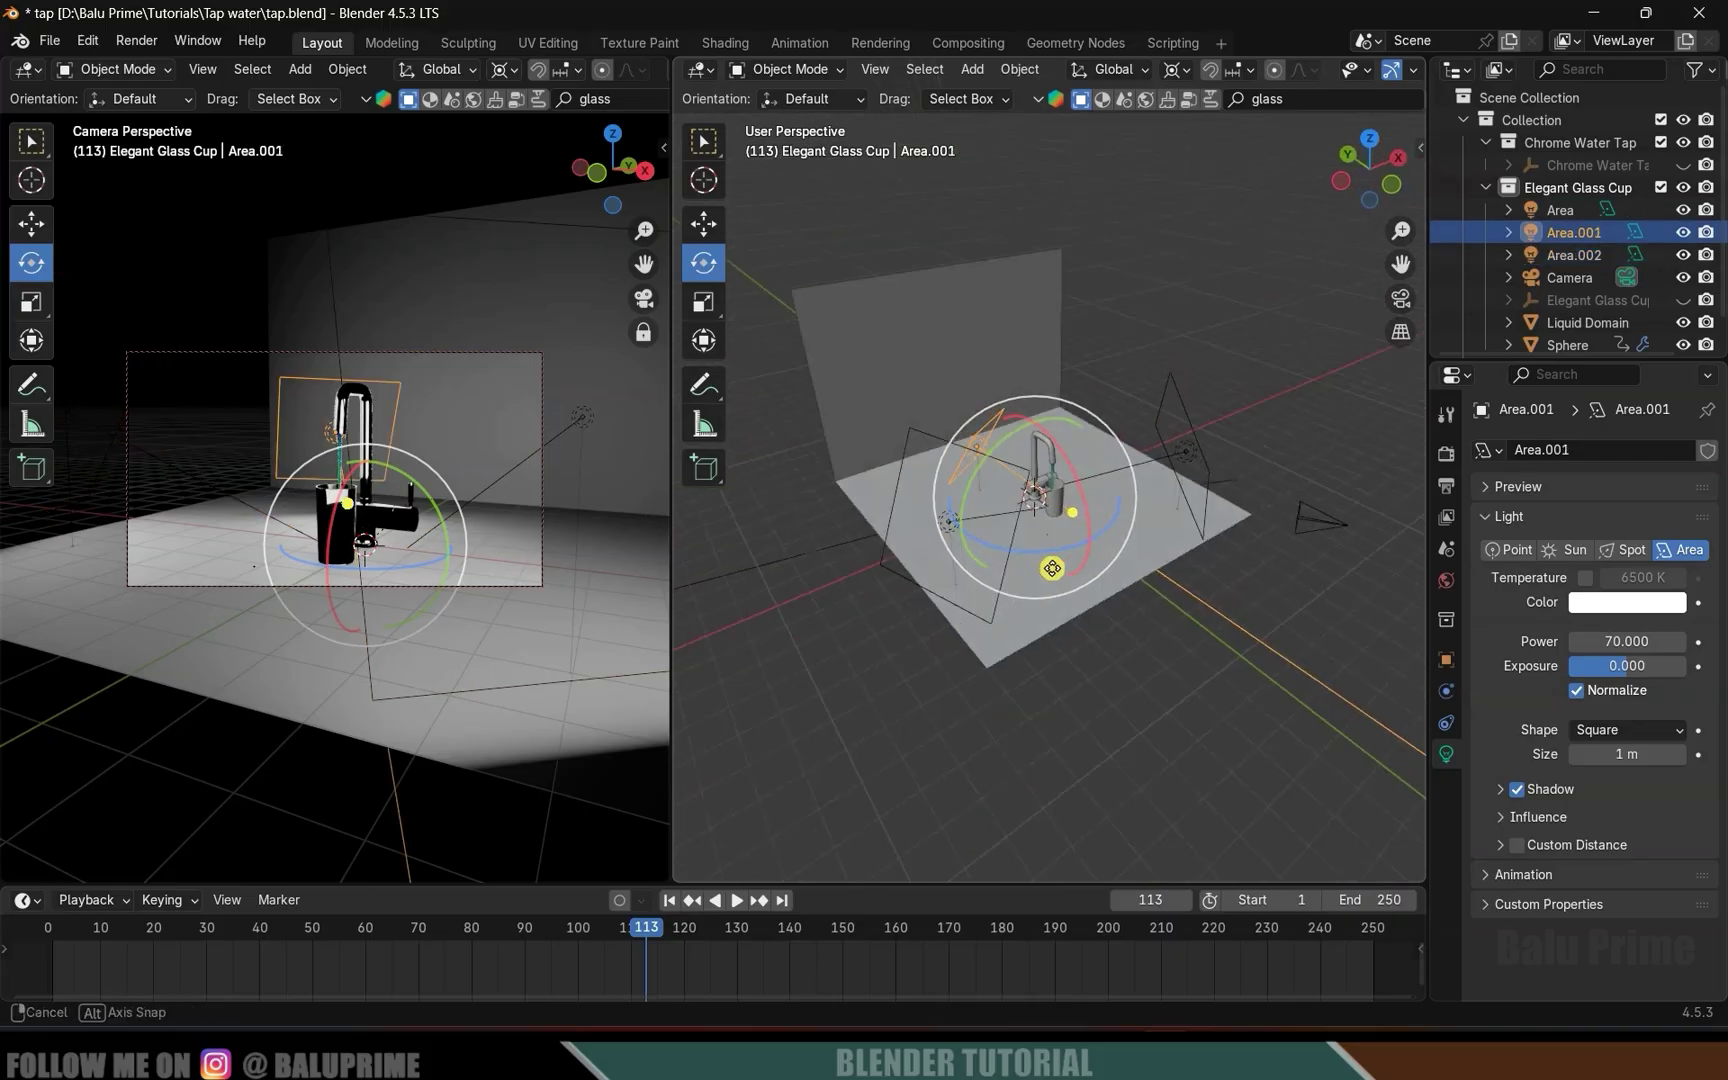
left_click(1182, 389)
middle_click_drag(1199, 594, 1118, 586)
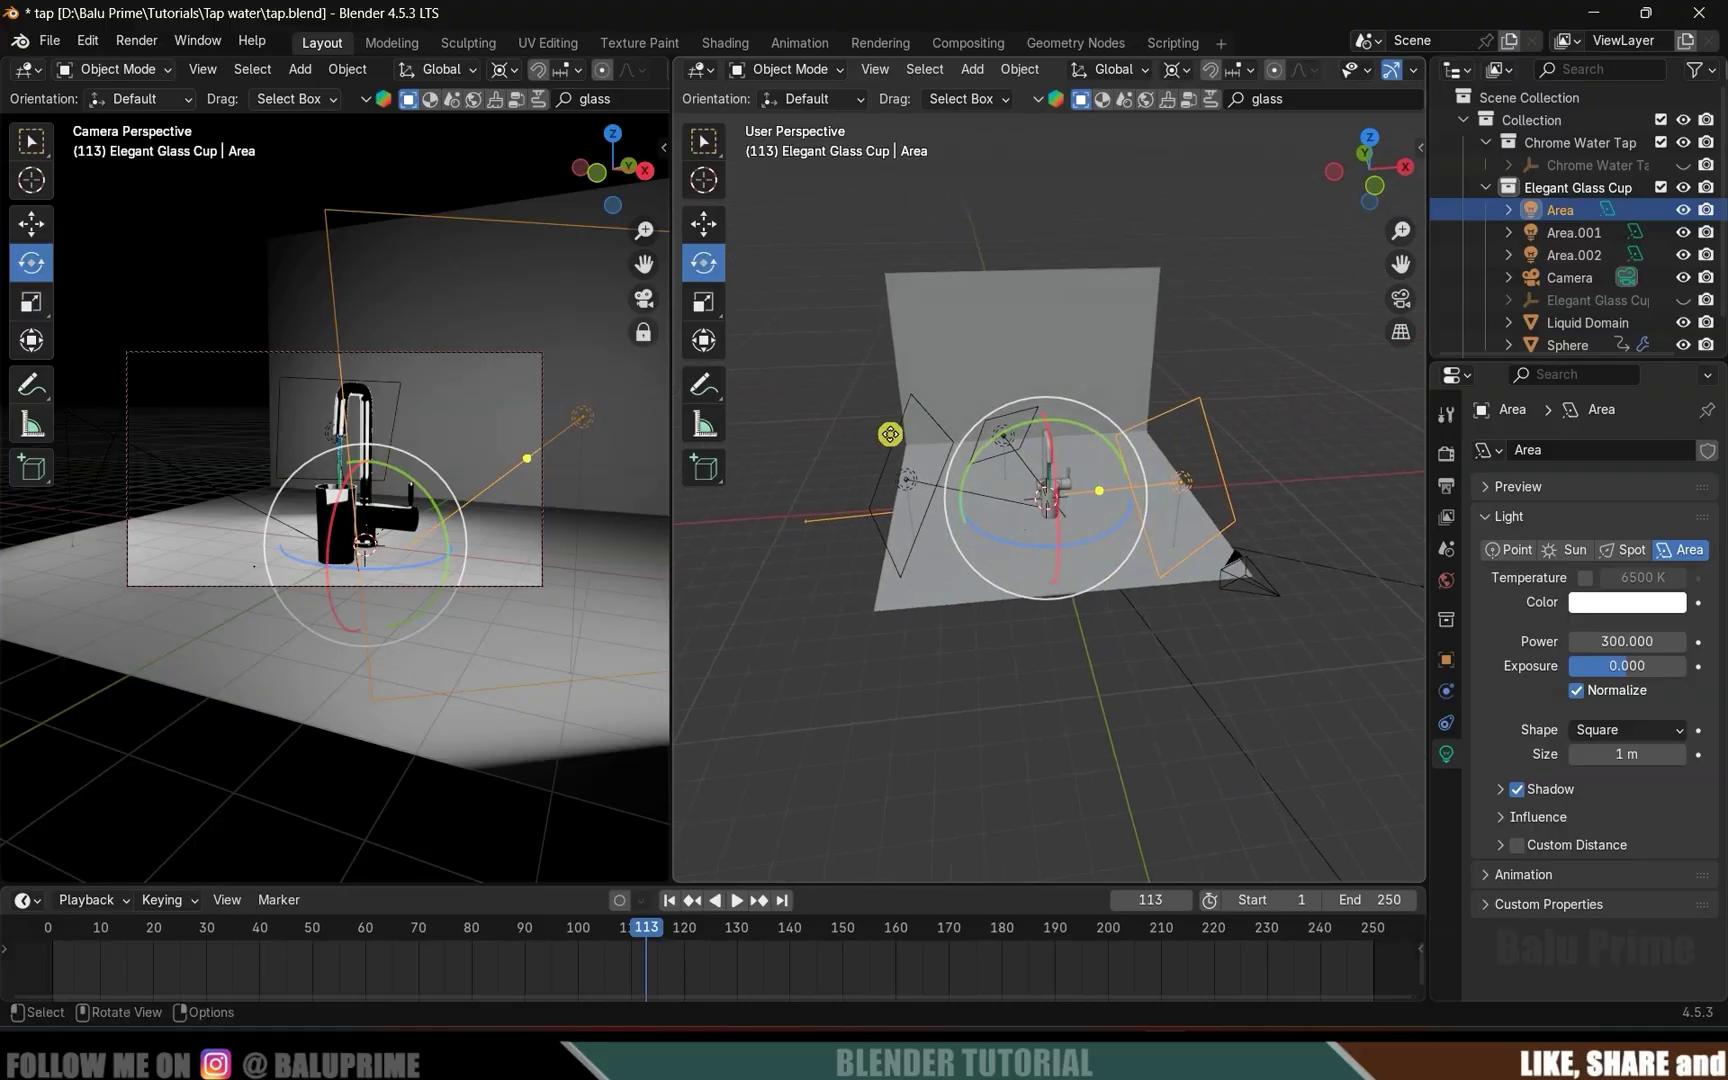
left_click(886, 430)
middle_click_drag(949, 648, 1126, 690)
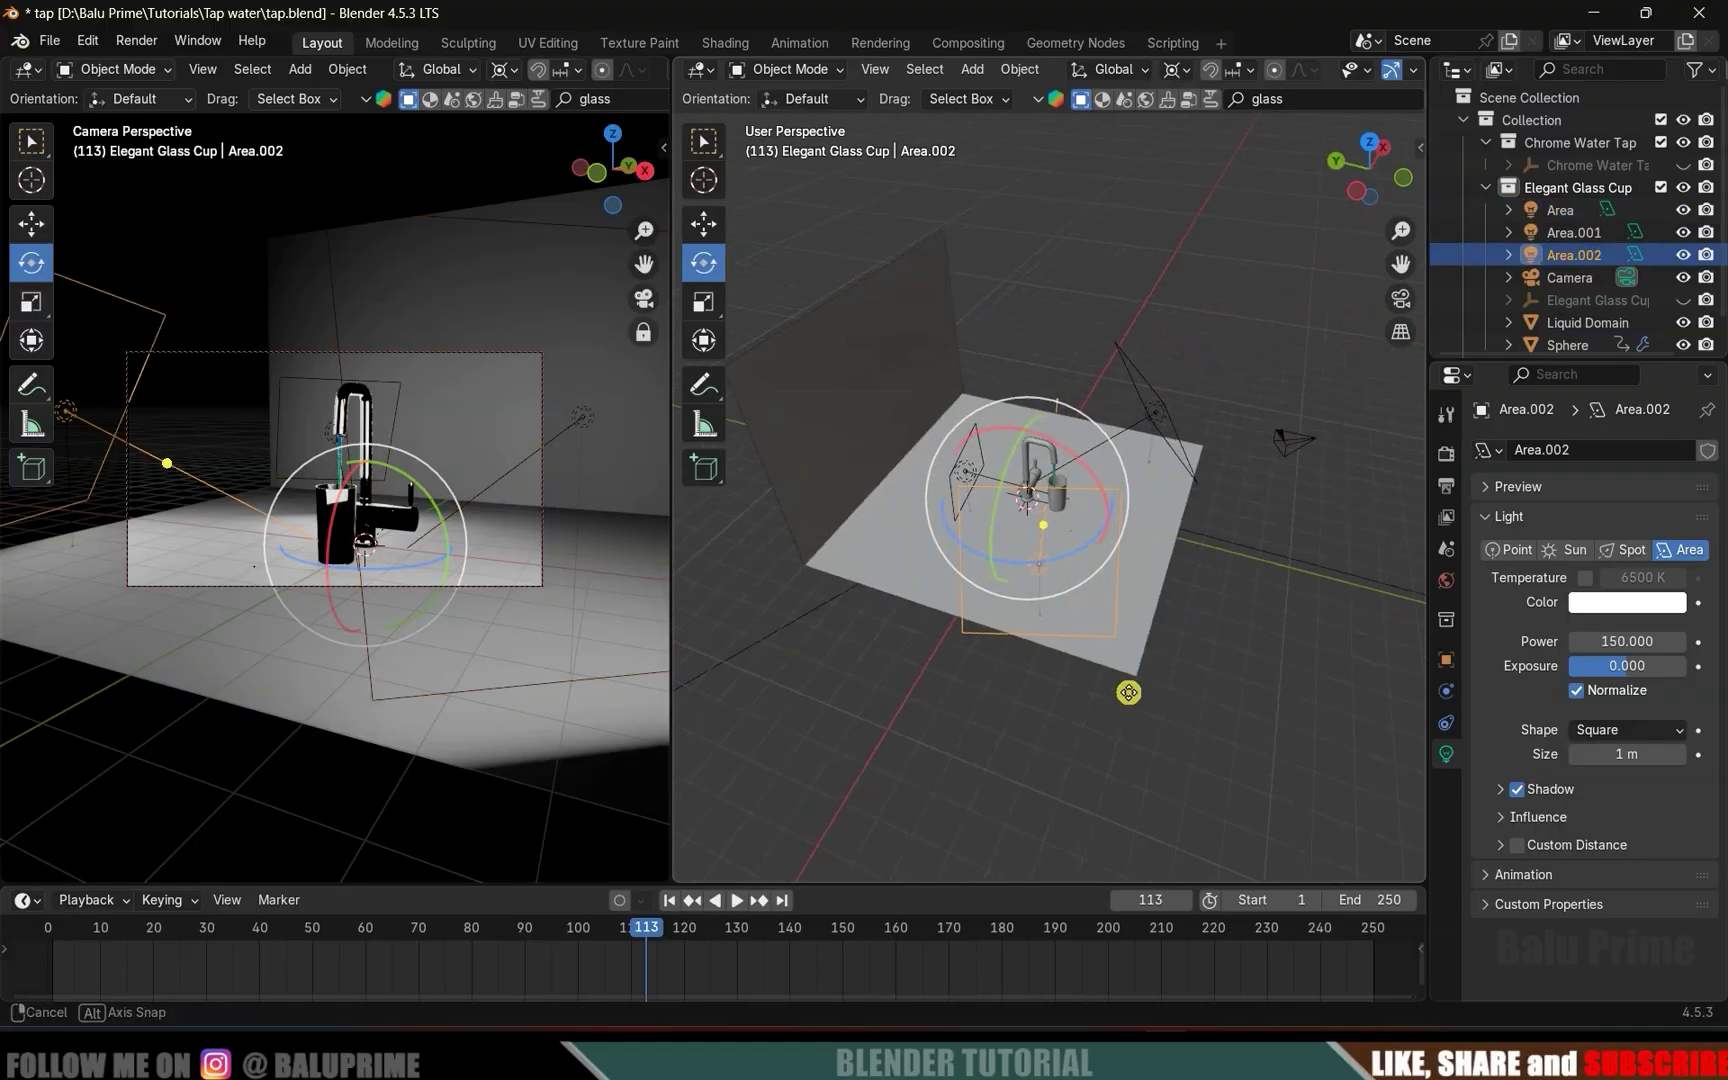
left_click(978, 450)
middle_click_drag(1172, 594, 1088, 618)
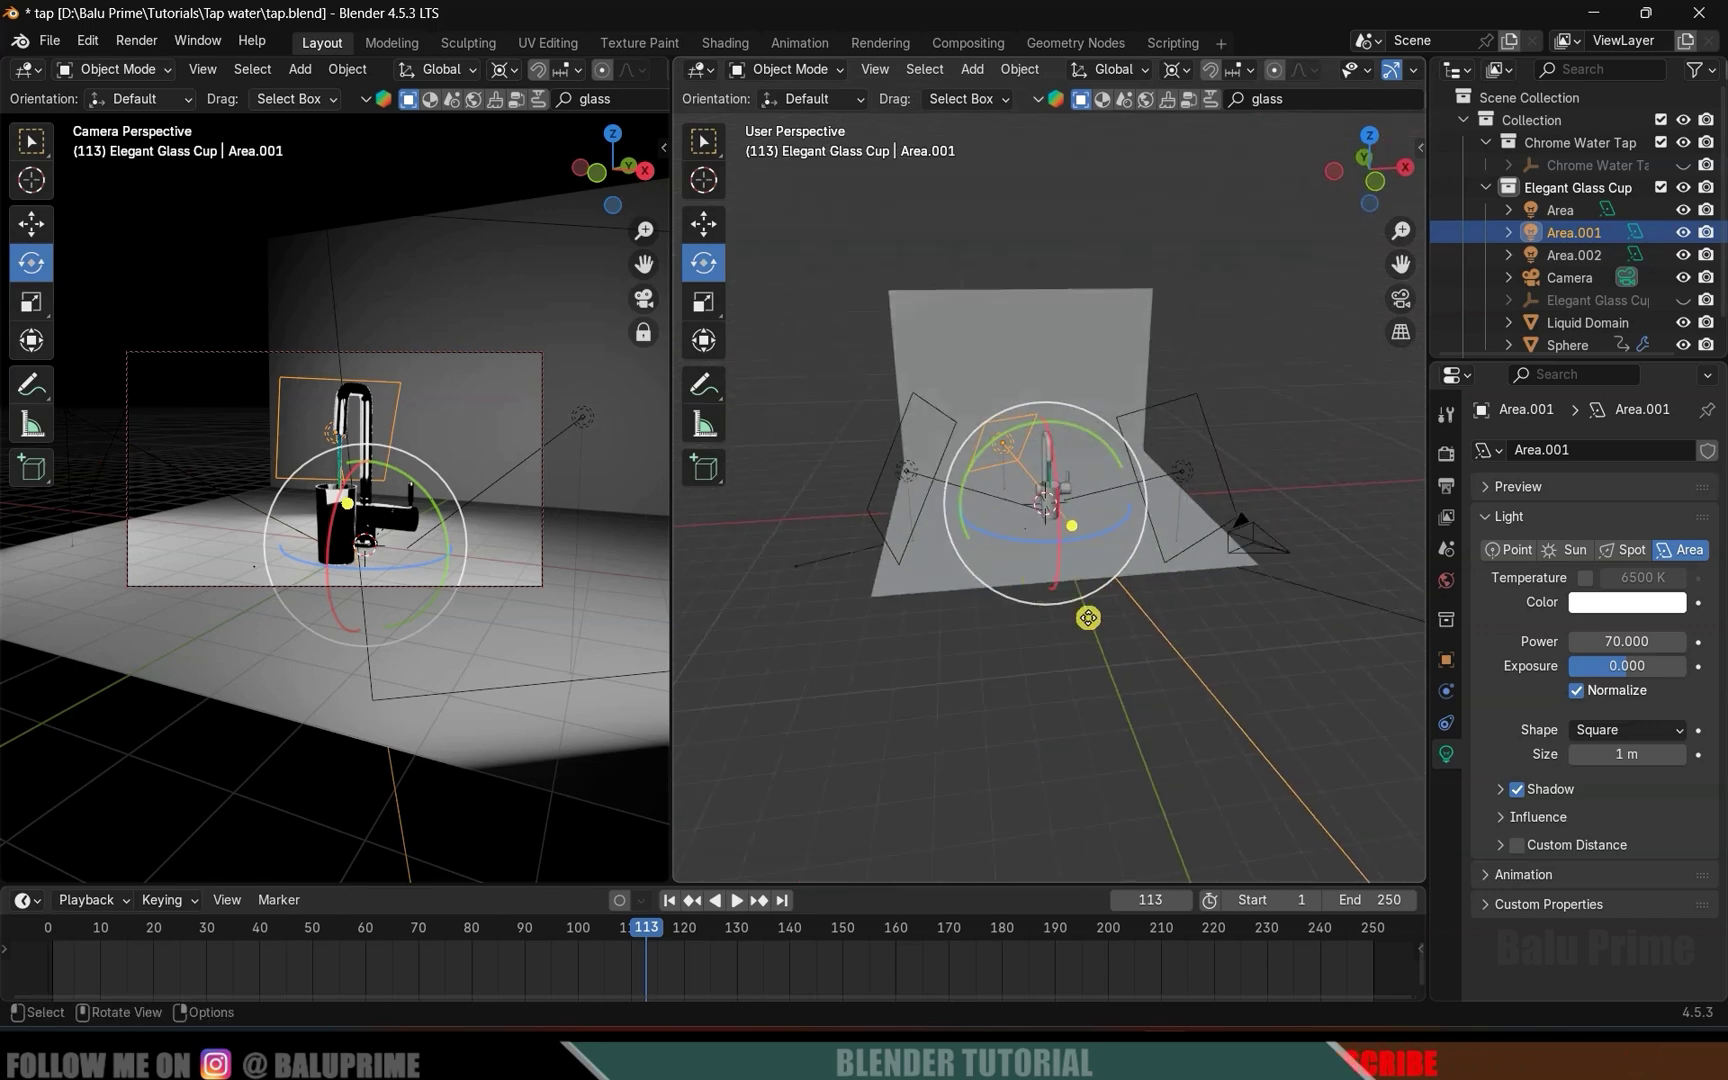
scroll(1088, 618, "up", 3)
Set the render engine to Cycles with GPU Compute as the device.
left_click(1447, 454)
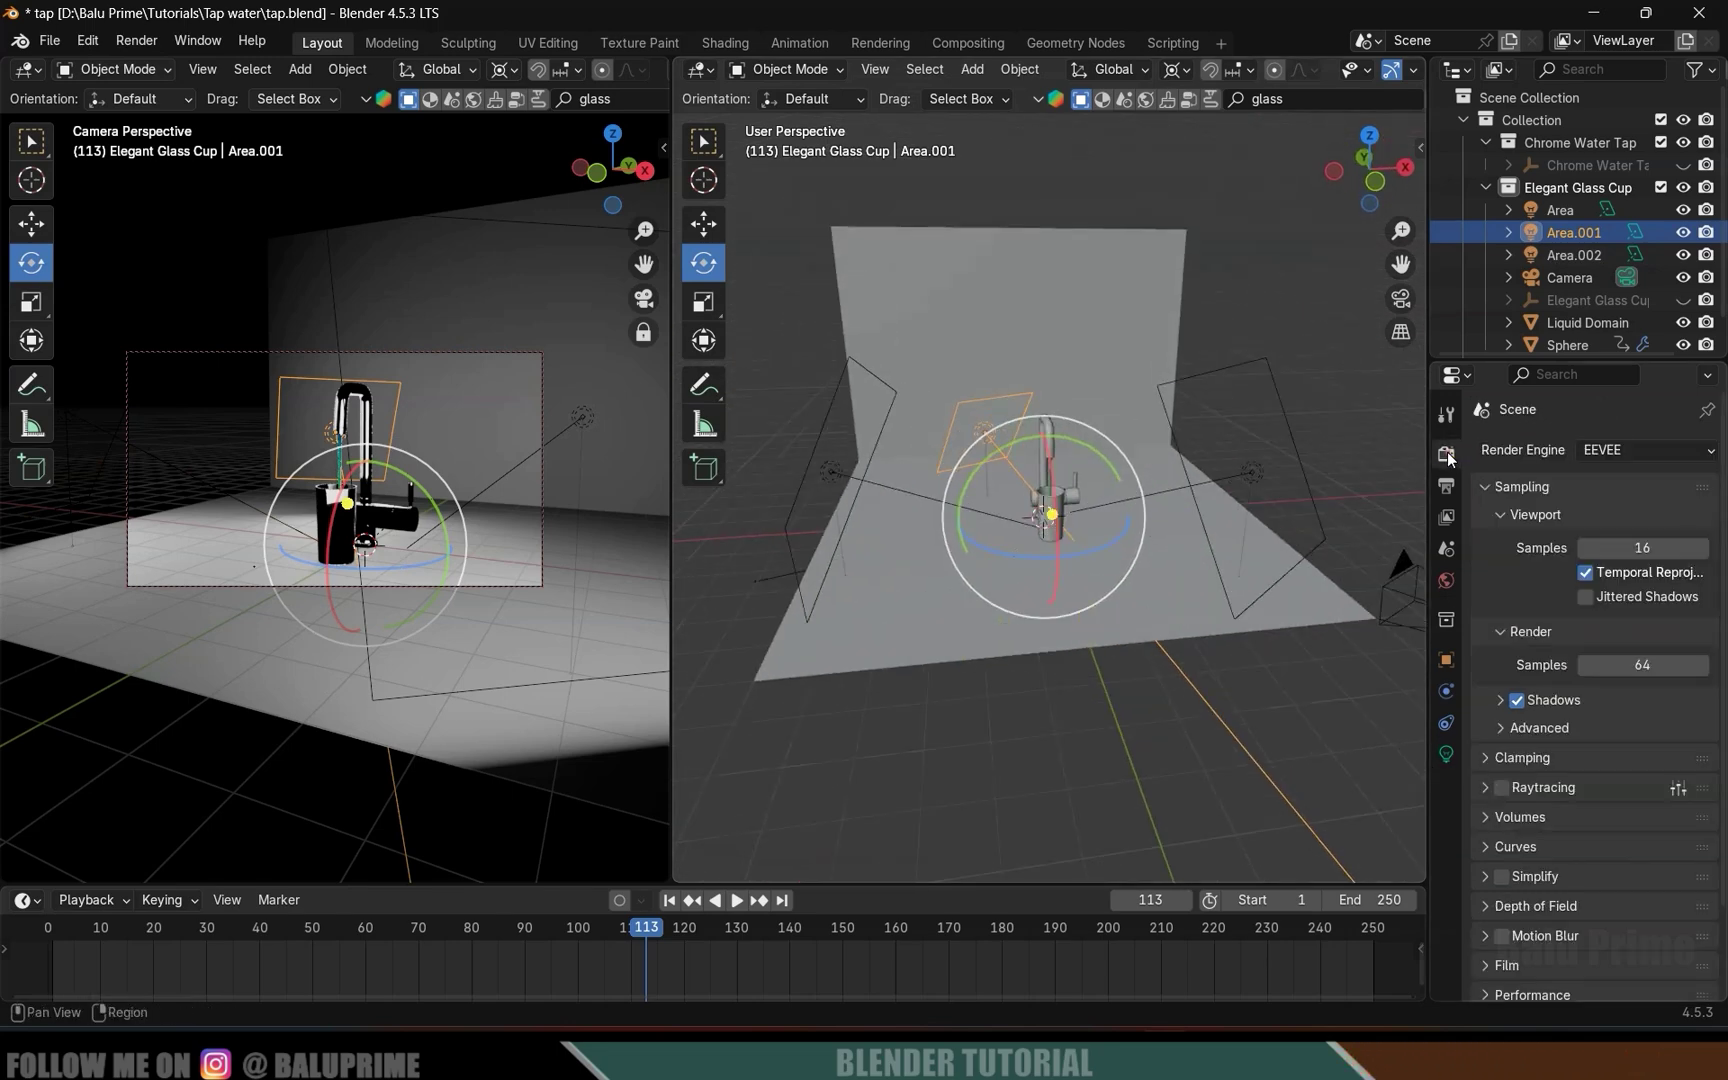
left_click(1611, 449)
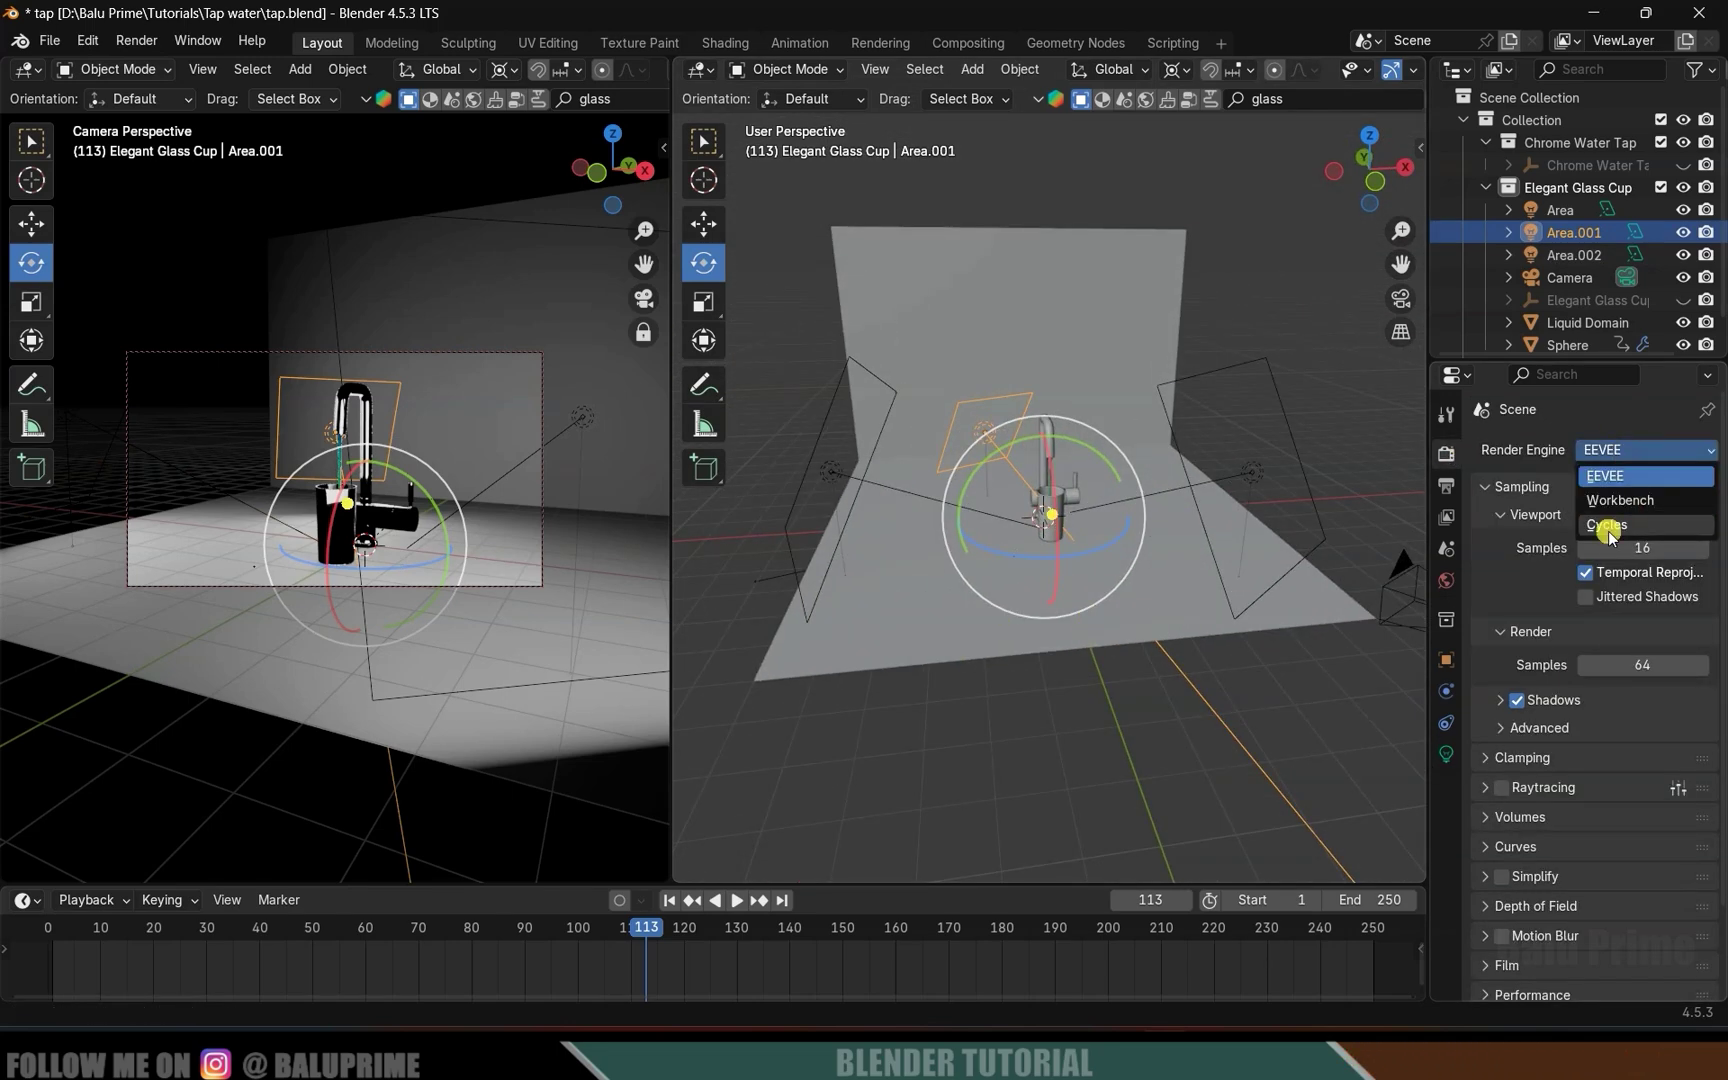
left_click(1607, 515)
left_click(1606, 508)
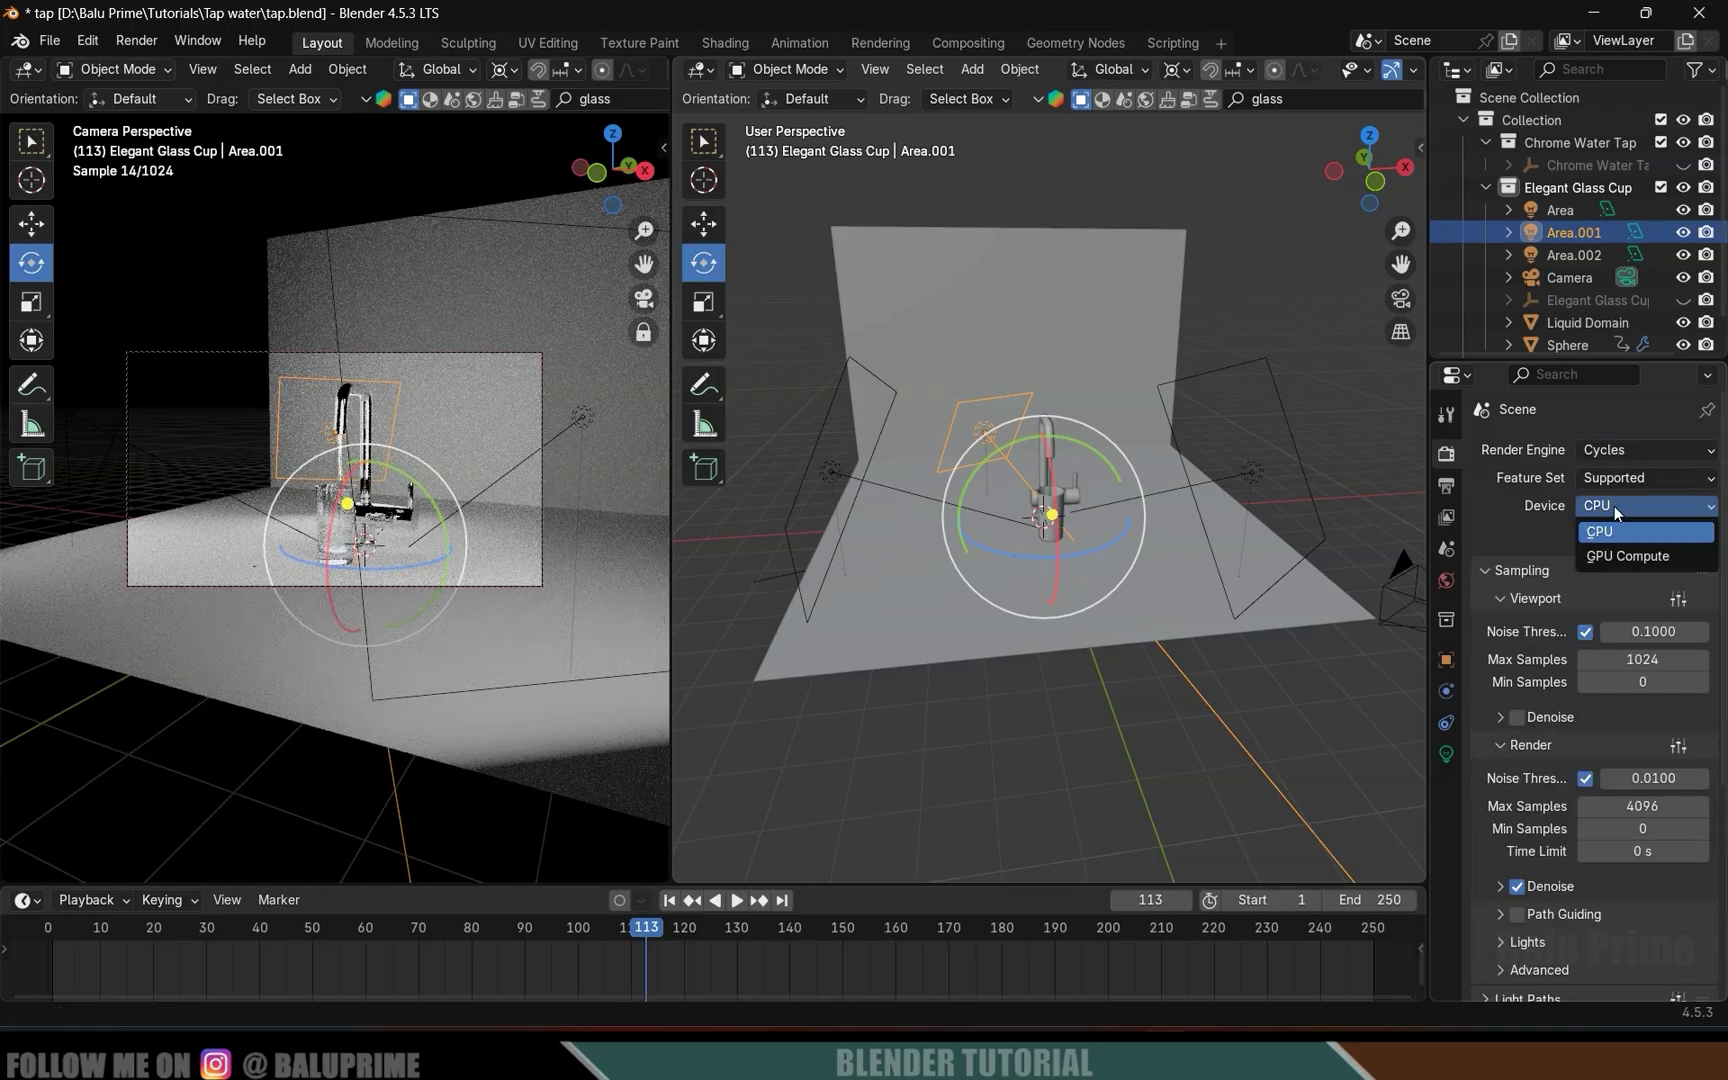
left_click(1612, 556)
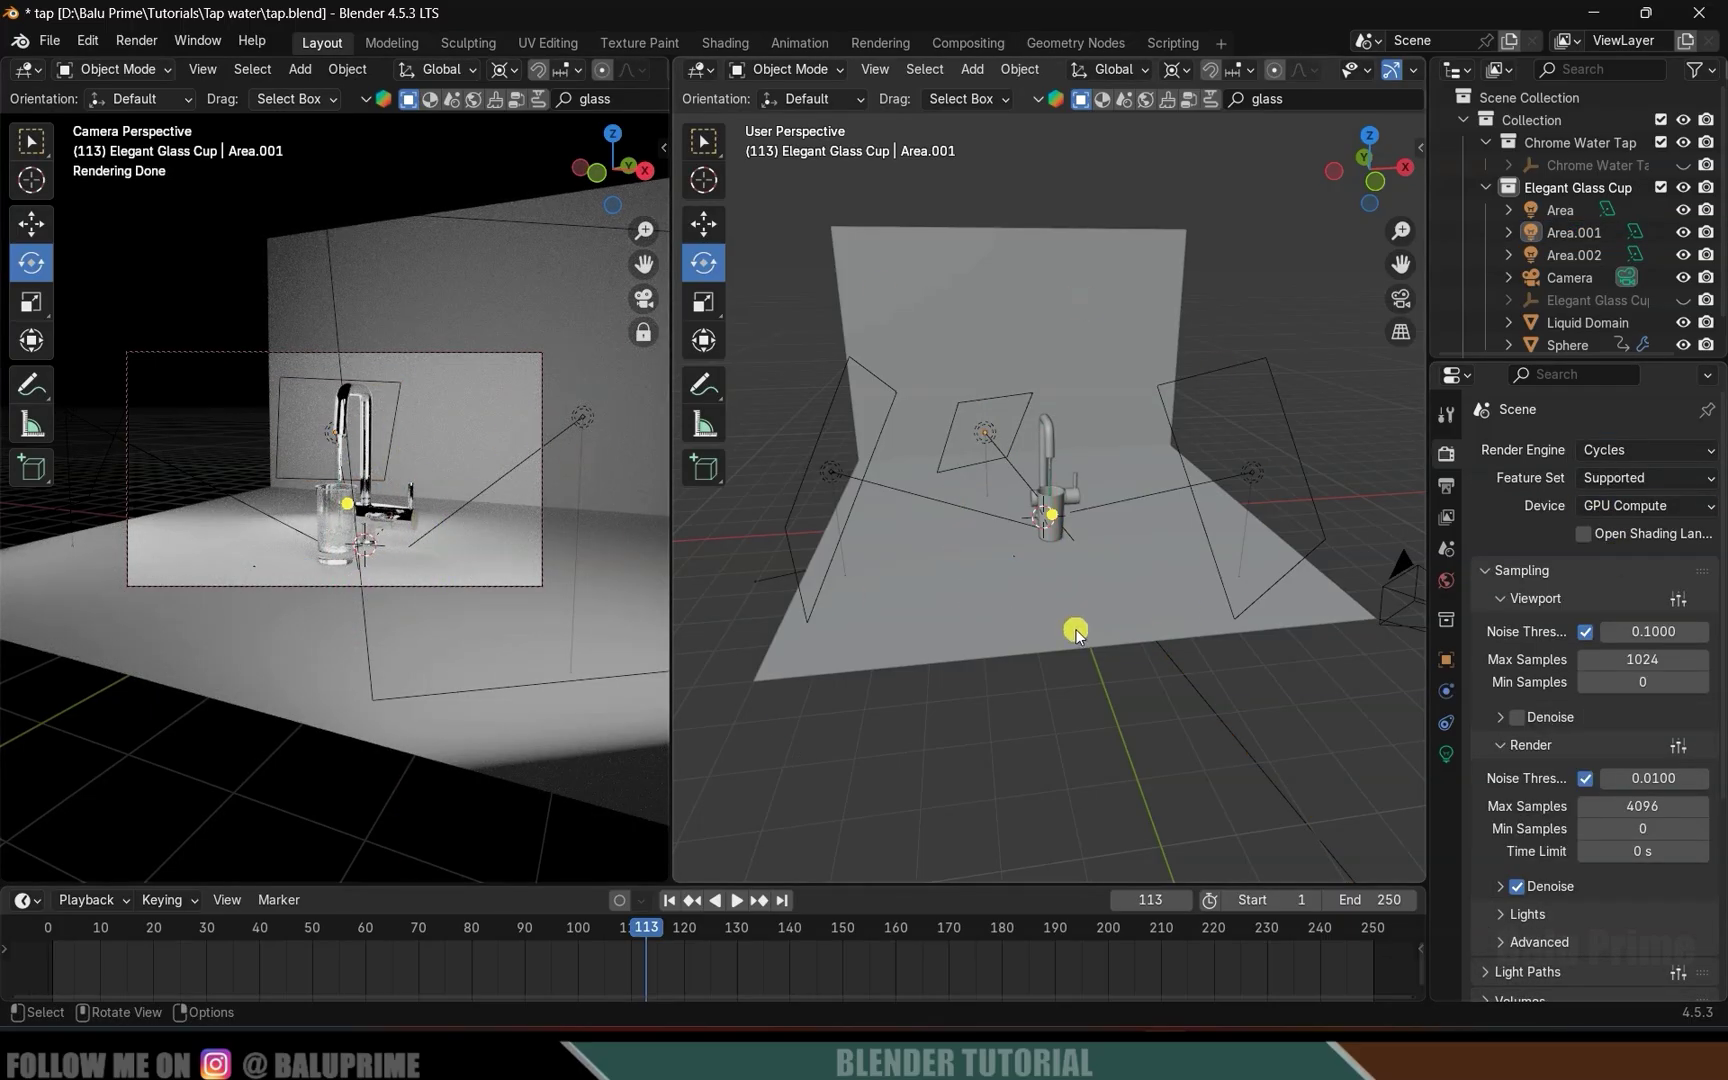
Slide the backdrop plane's mesh sideways along X in Edit Mode.
left_click(1018, 323)
key("Tab")
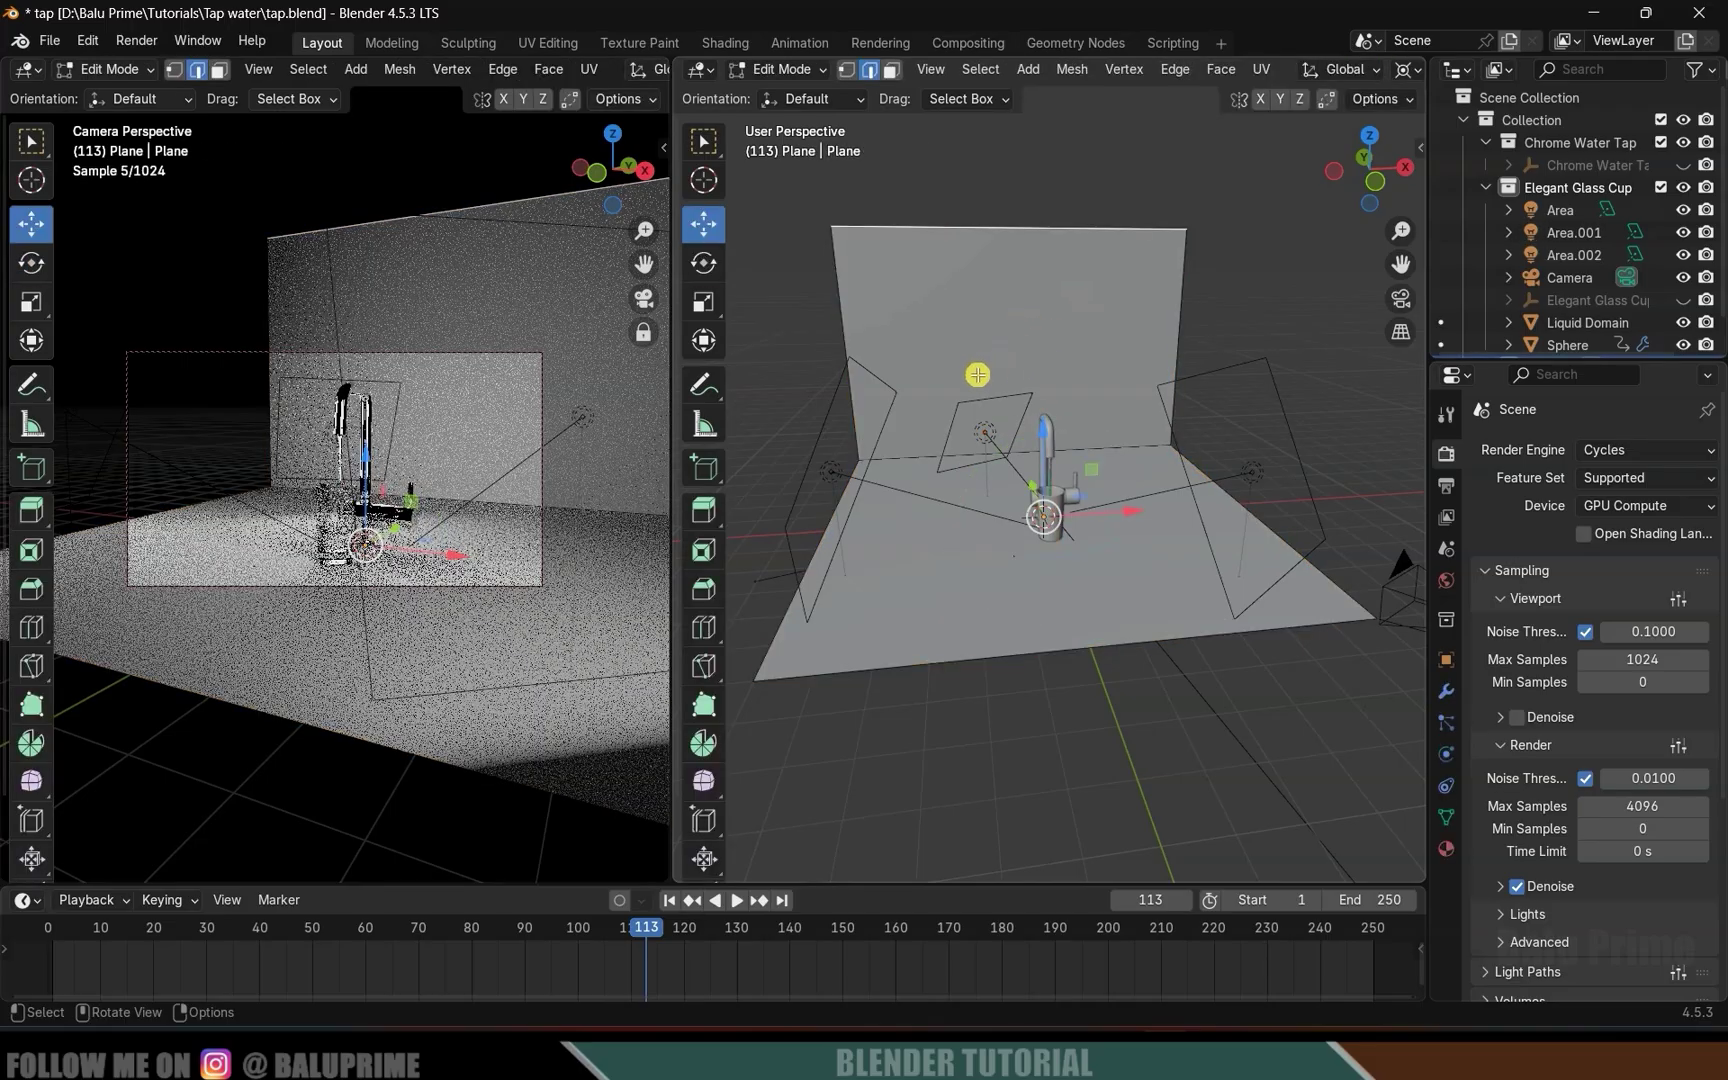
left_click_drag(1145, 521, 847, 542)
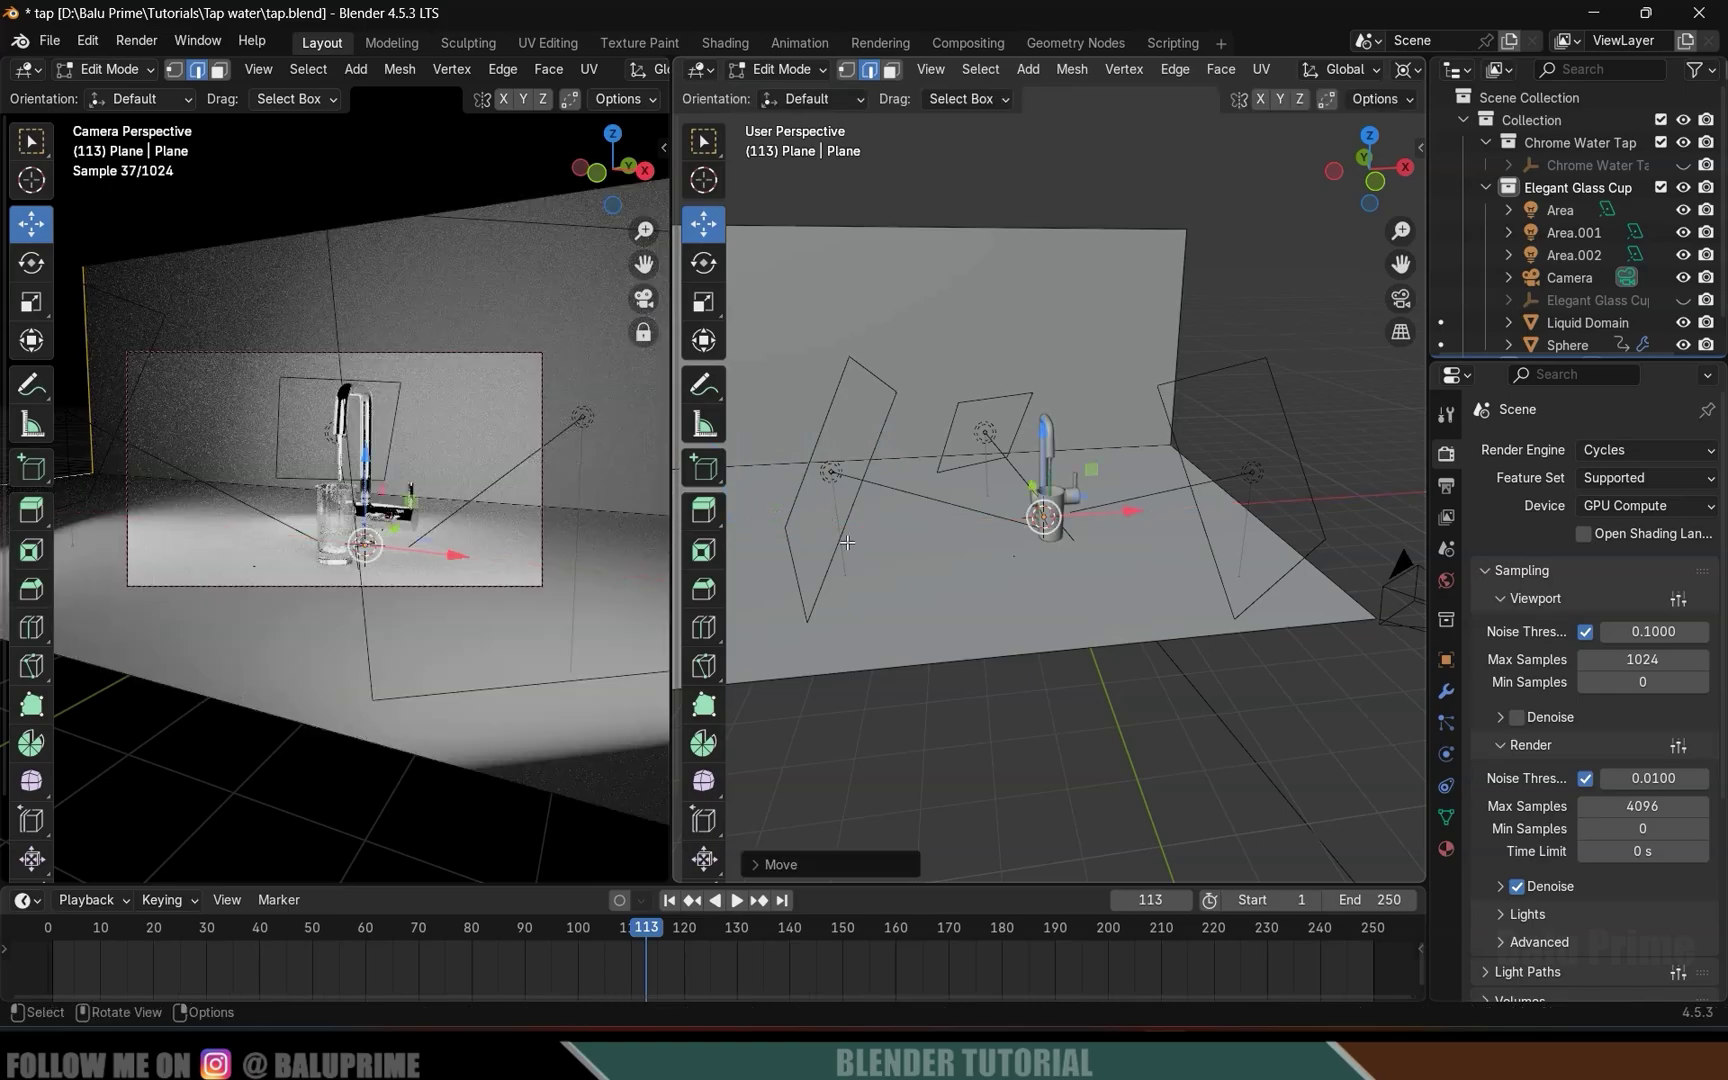
left_click(745, 70)
left_click(785, 90)
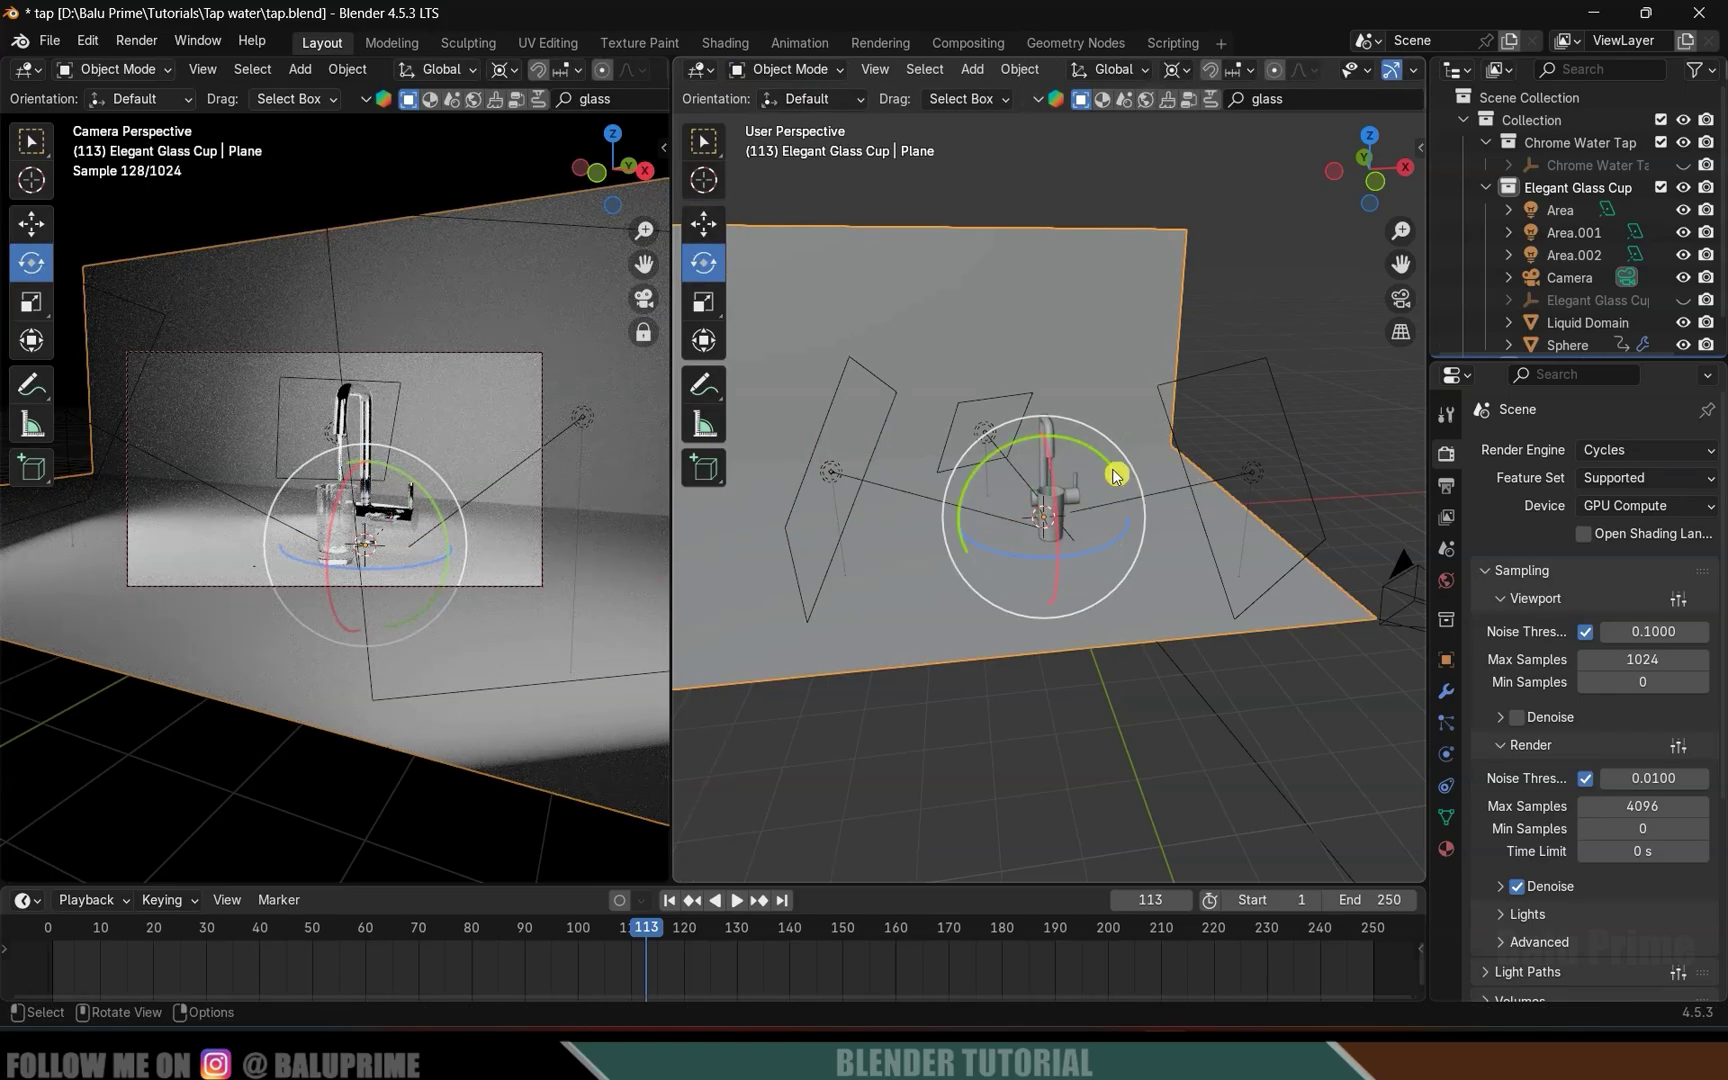
Join the right viewport into the left so one camera view remains.
left_click_drag(671, 470, 689, 470)
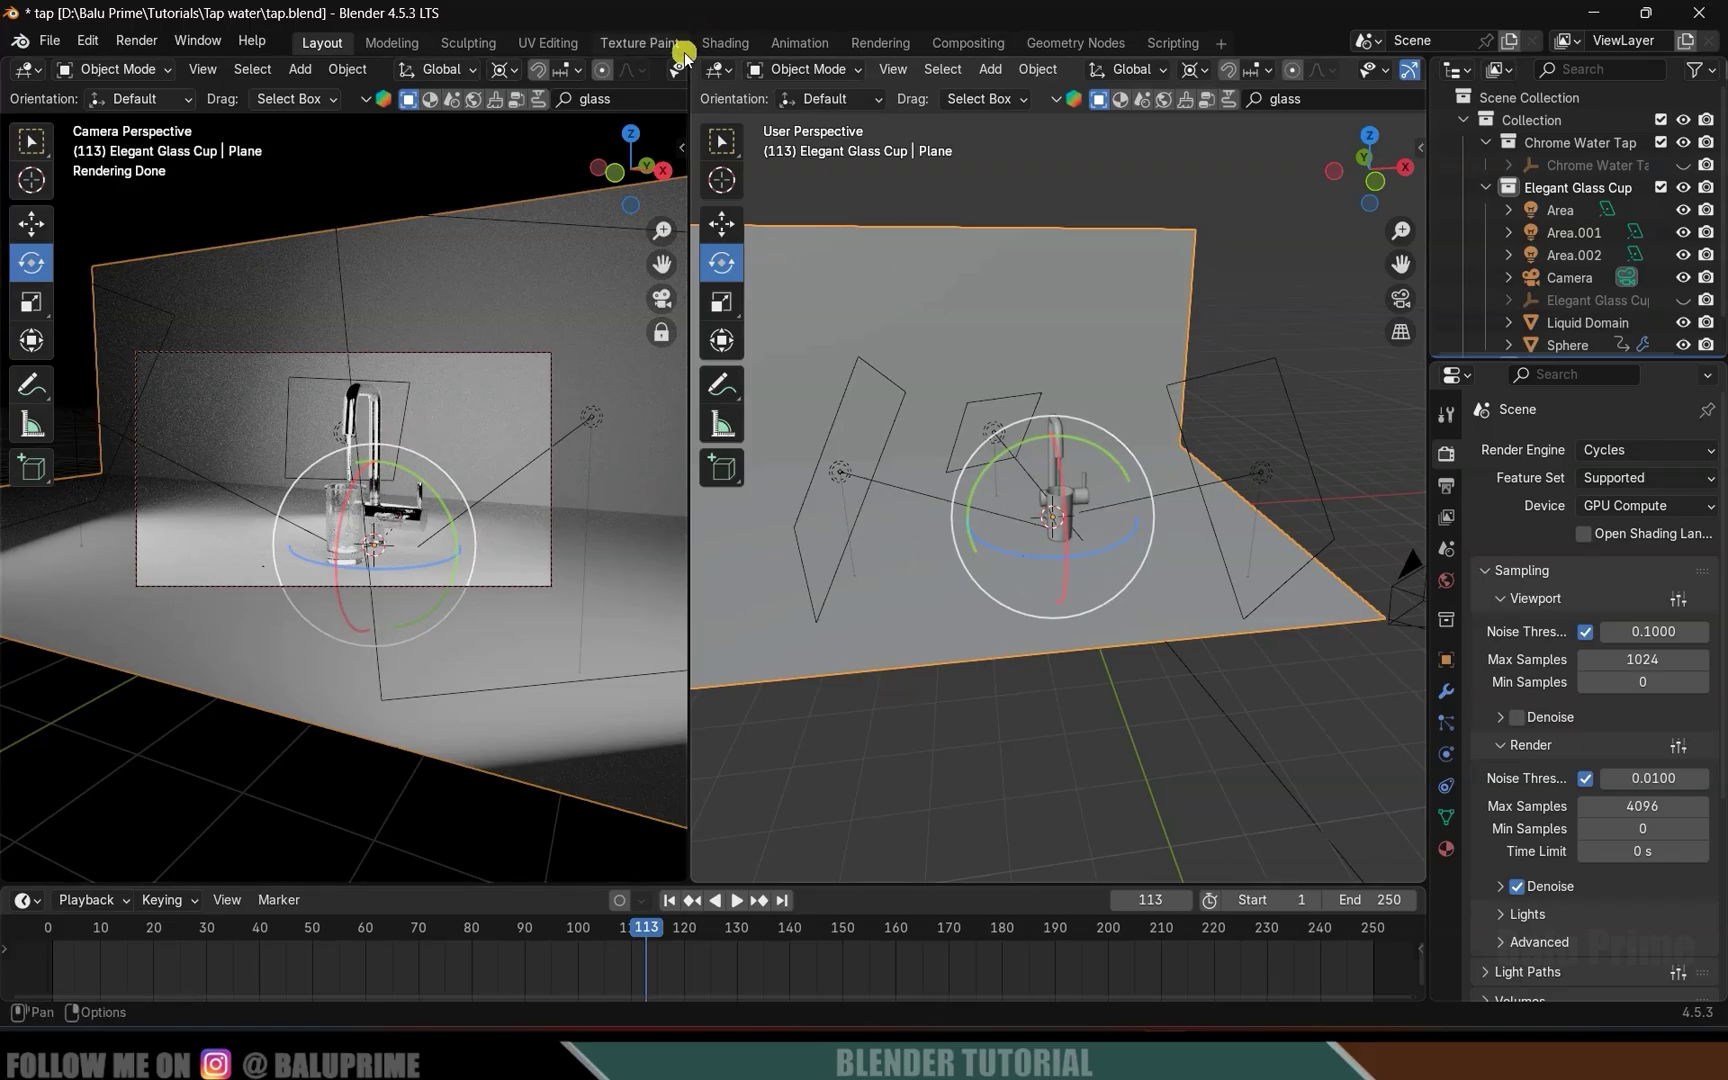
right_click(687, 78)
left_click(740, 185)
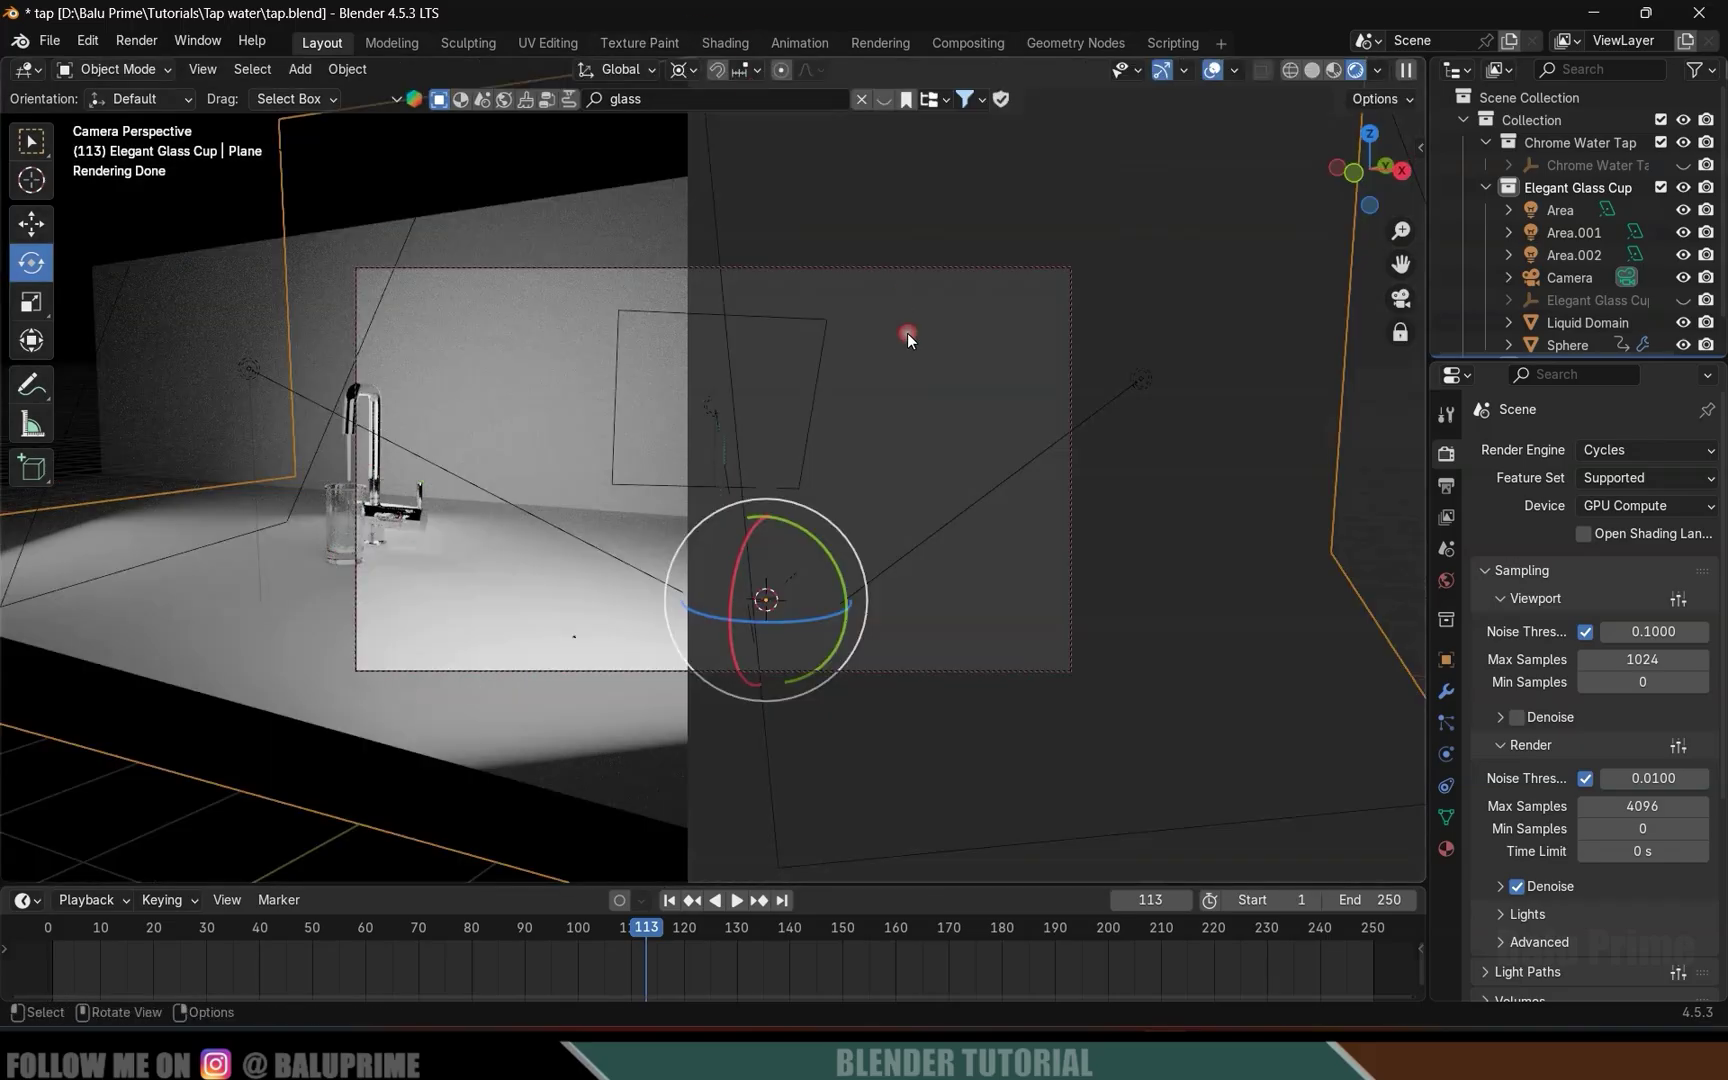
left_click(929, 425)
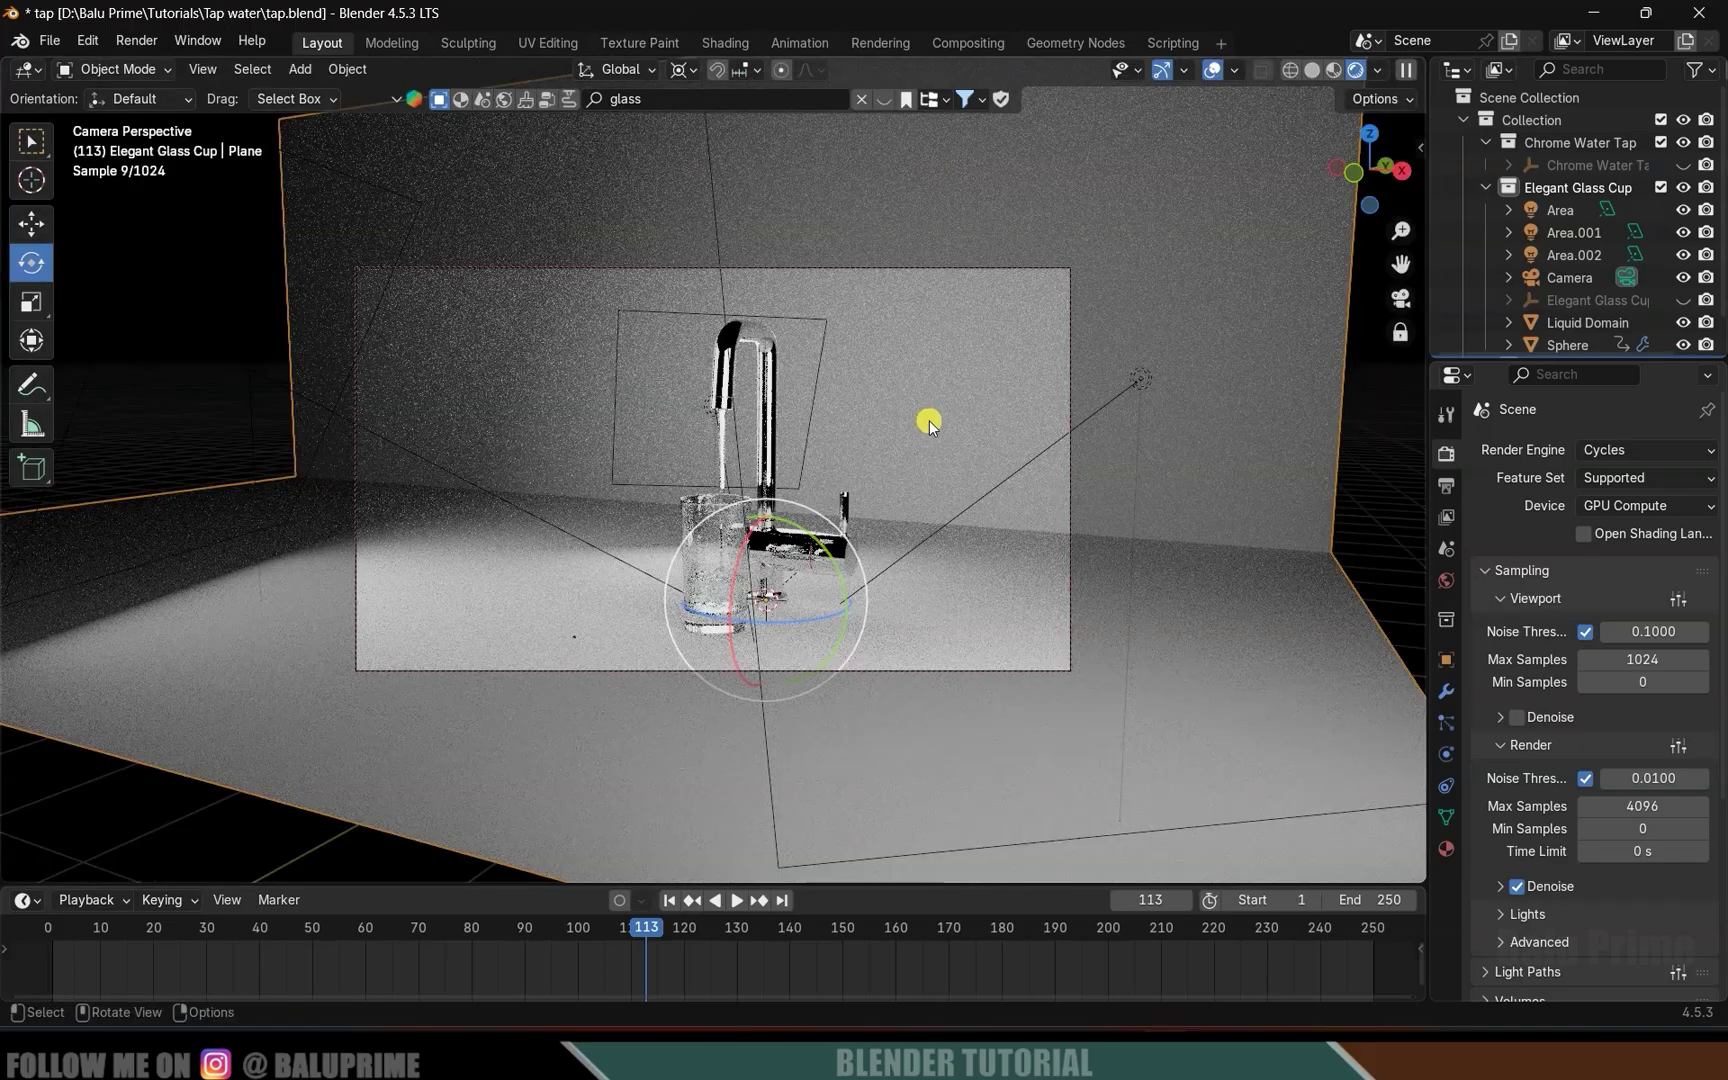
Tilt Area.001 and raise it higher behind the tap, then select the backdrop plane.
left_click(600, 400)
left_click(46, 234)
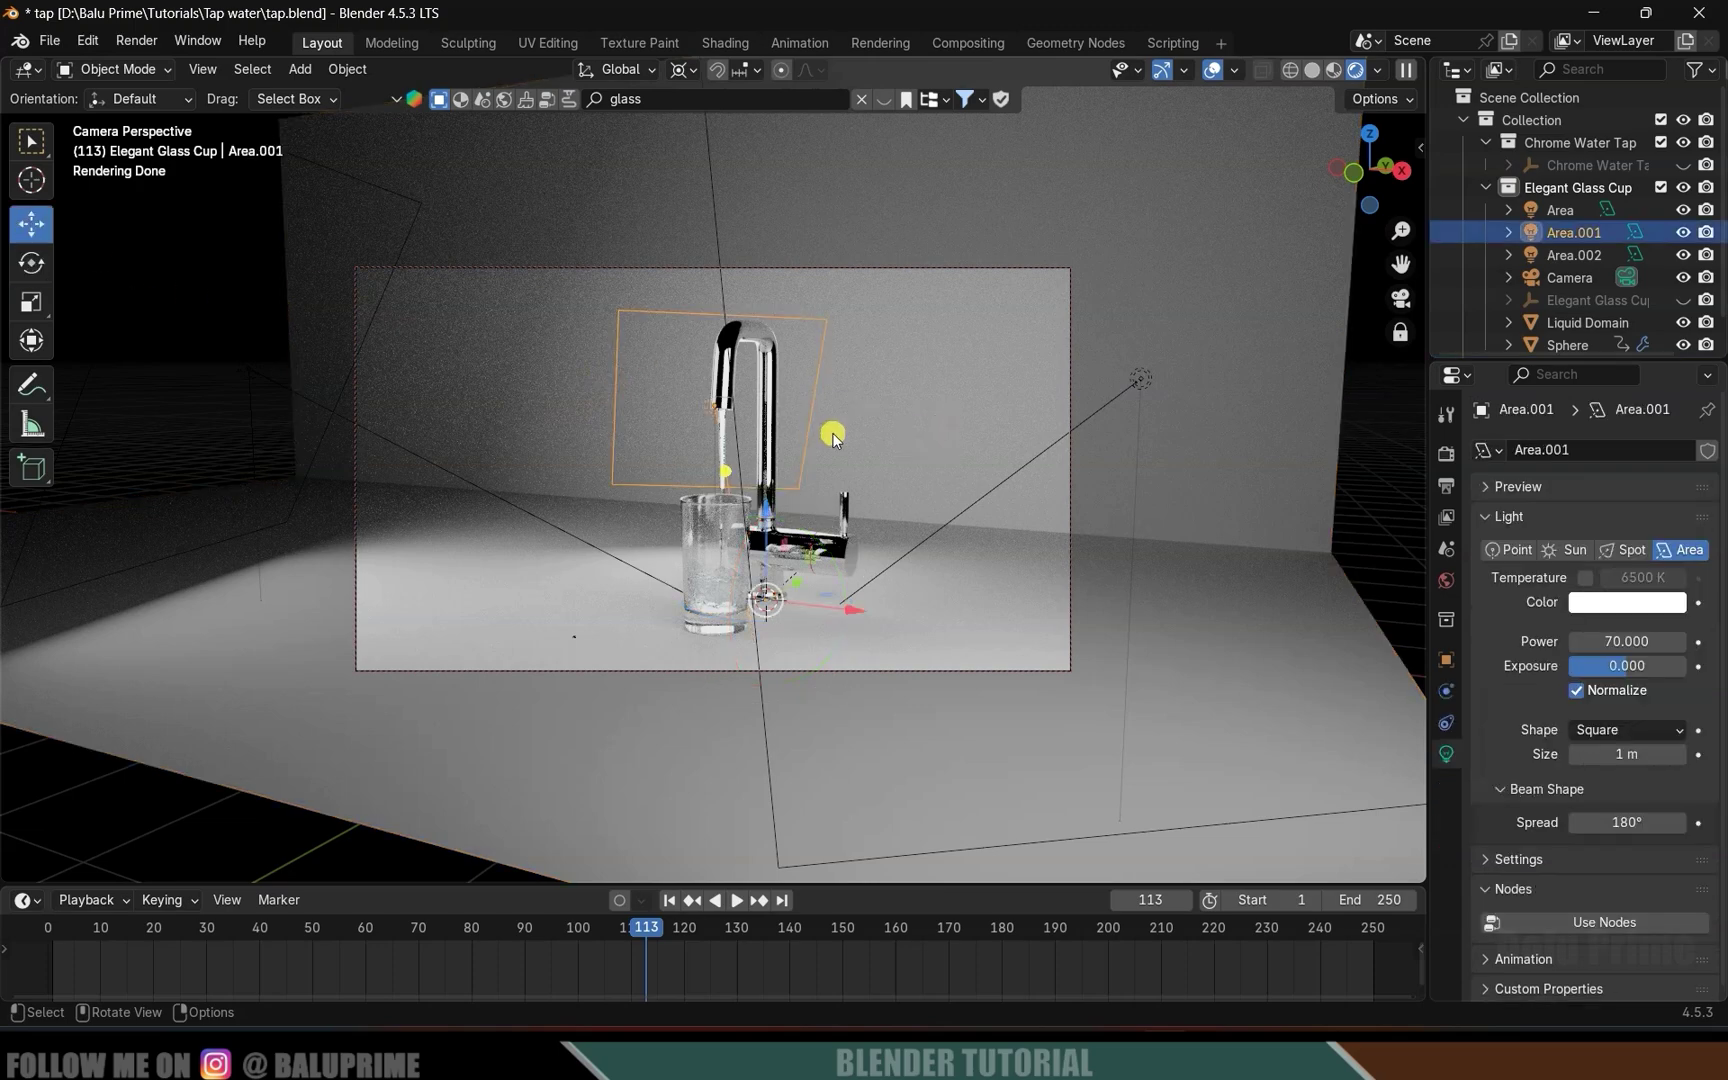
key("shift+space")
key("r")
left_click_drag(805, 641, 721, 446)
key("shift+space")
key("g")
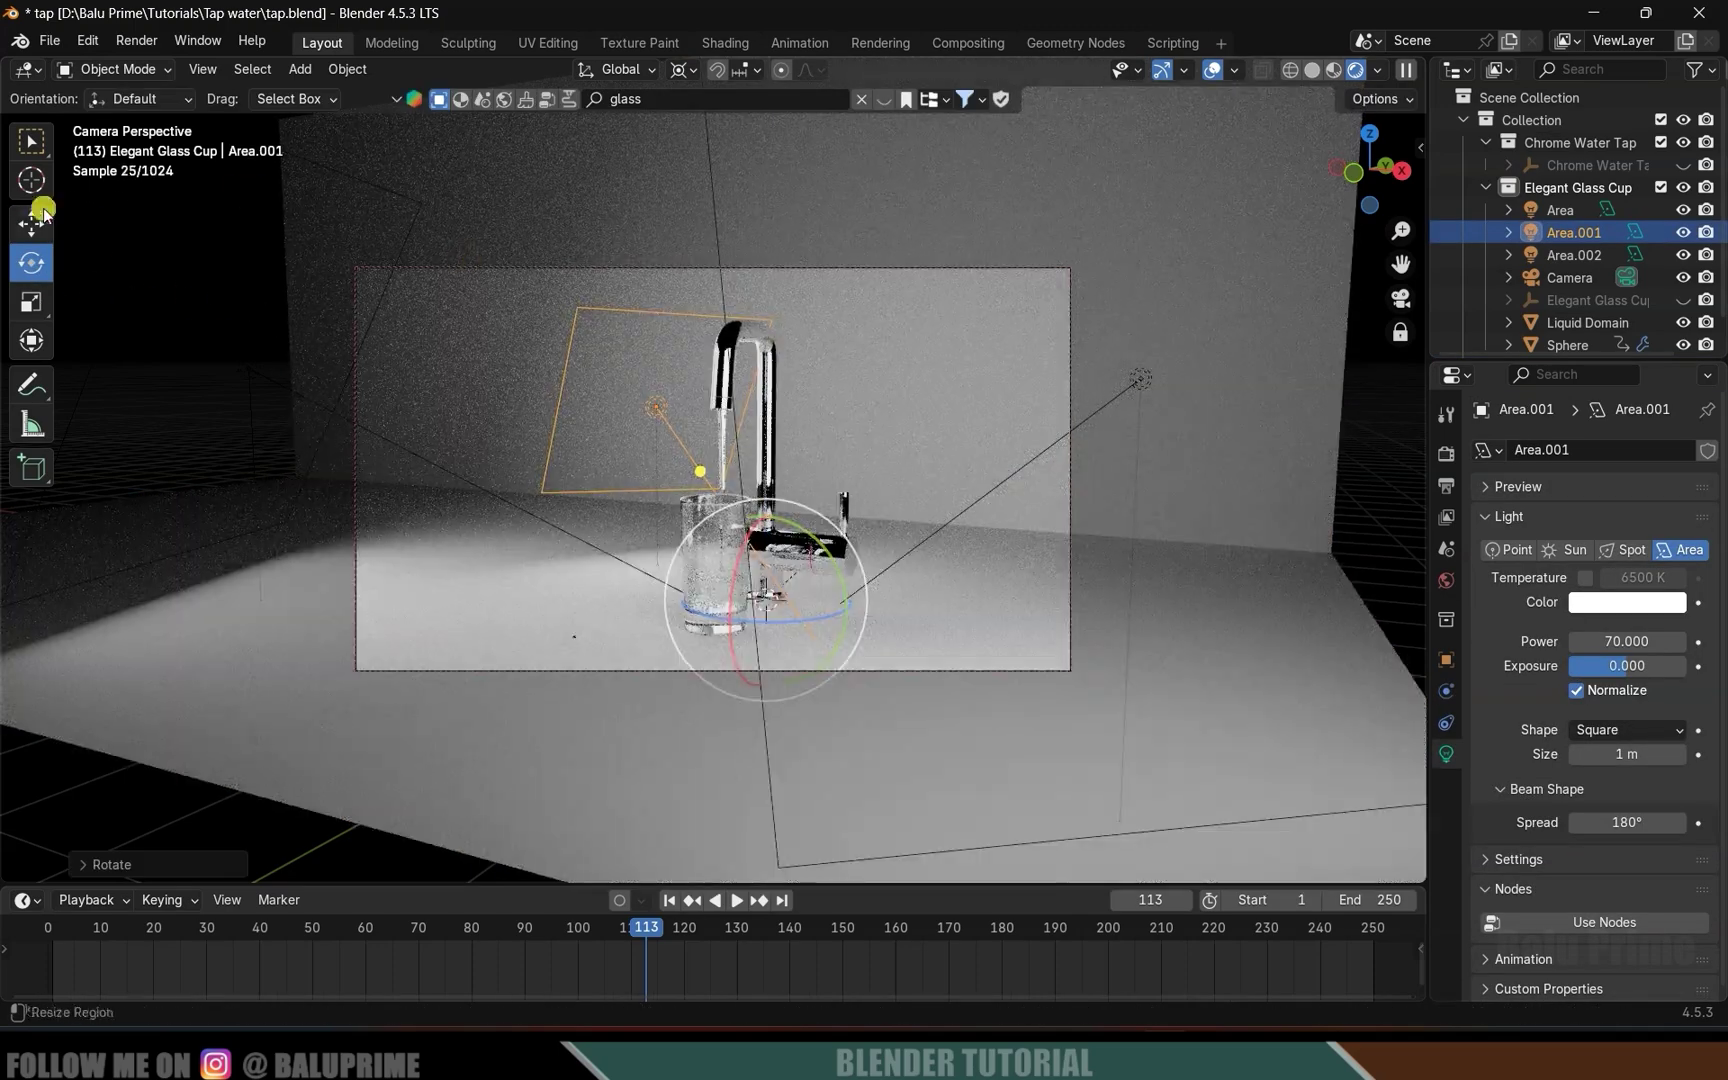
left_click_drag(768, 515, 950, 455)
left_click(950, 455)
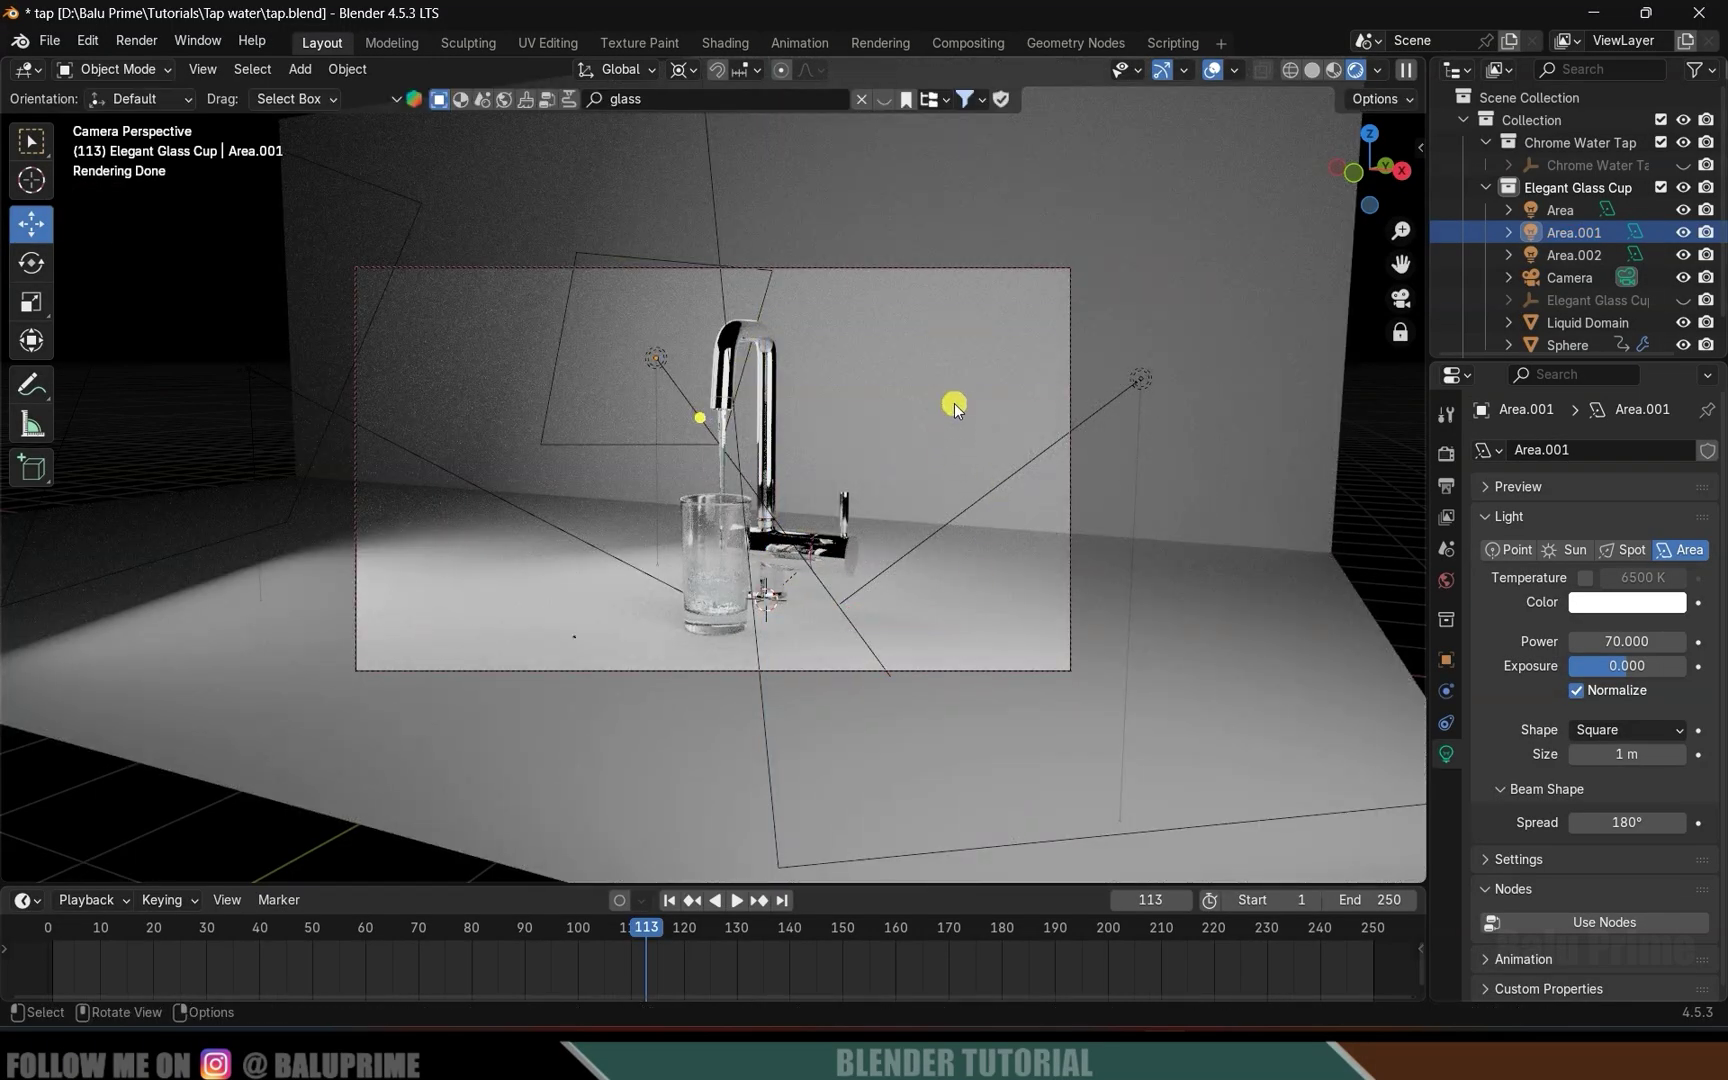
left_click(954, 404)
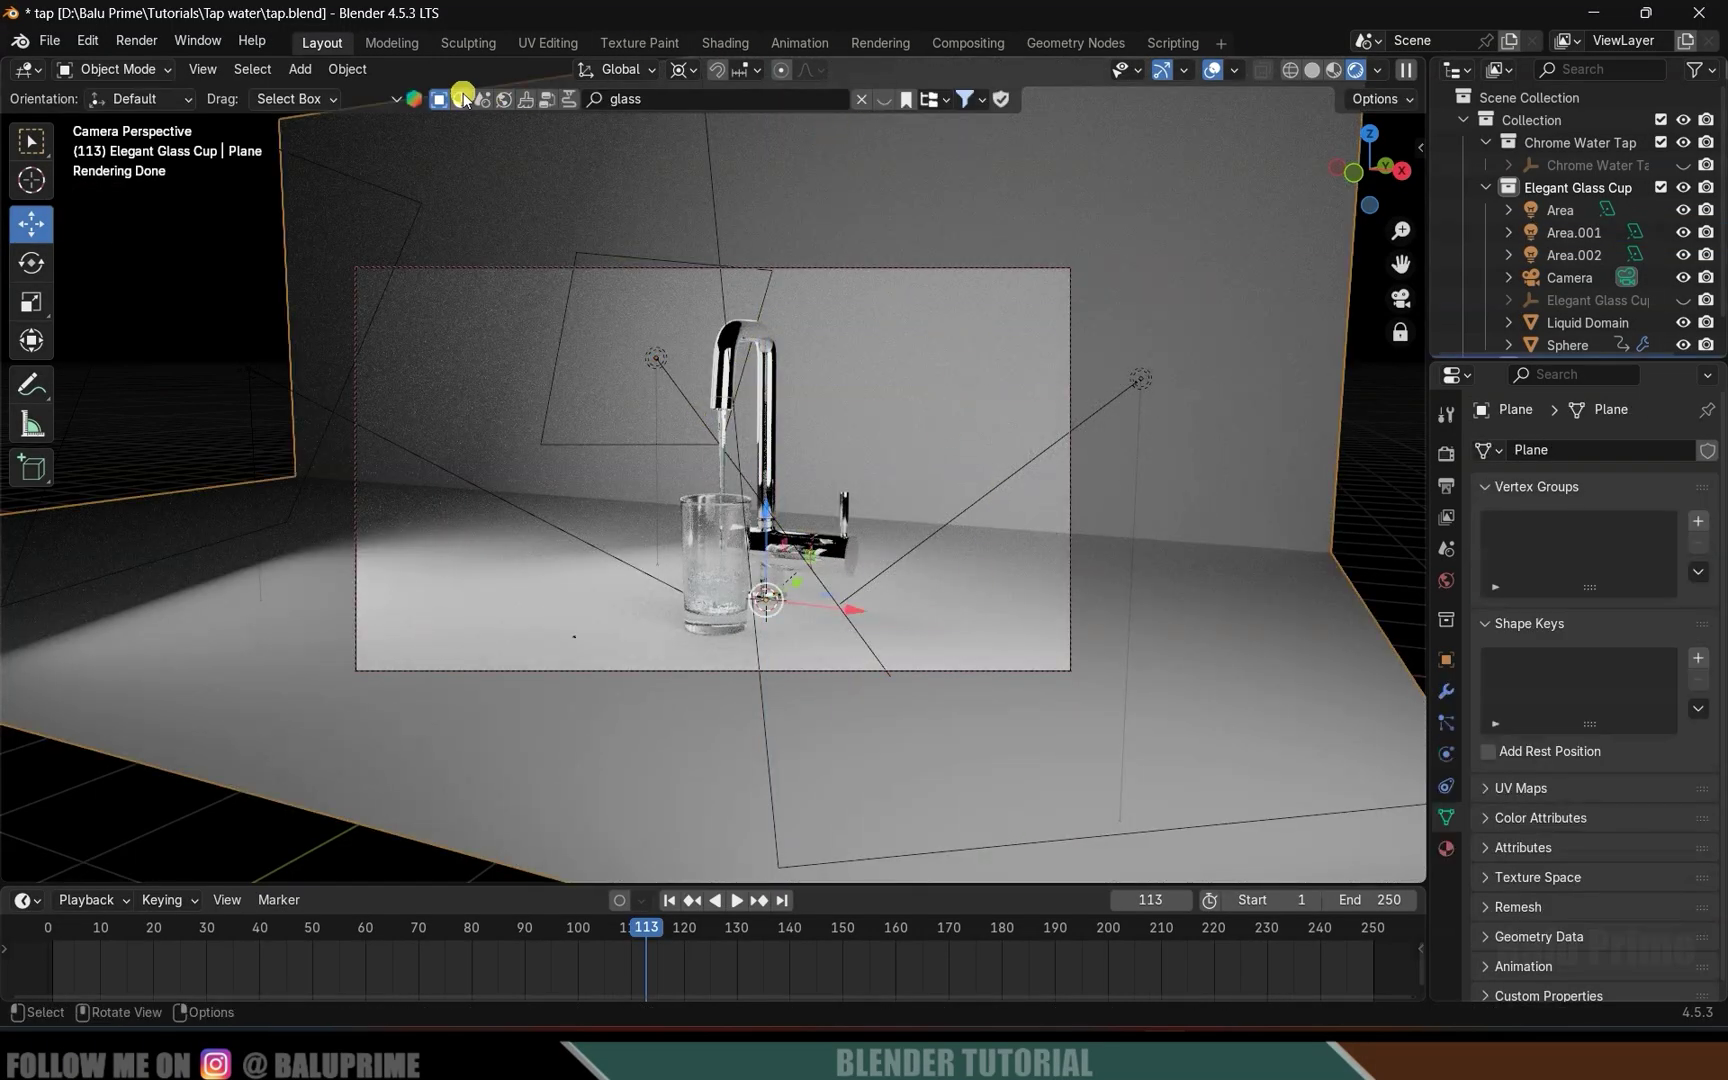
Apply the Black marble material to the backdrop plane and Smart UV Project its mesh.
left_click(681, 100)
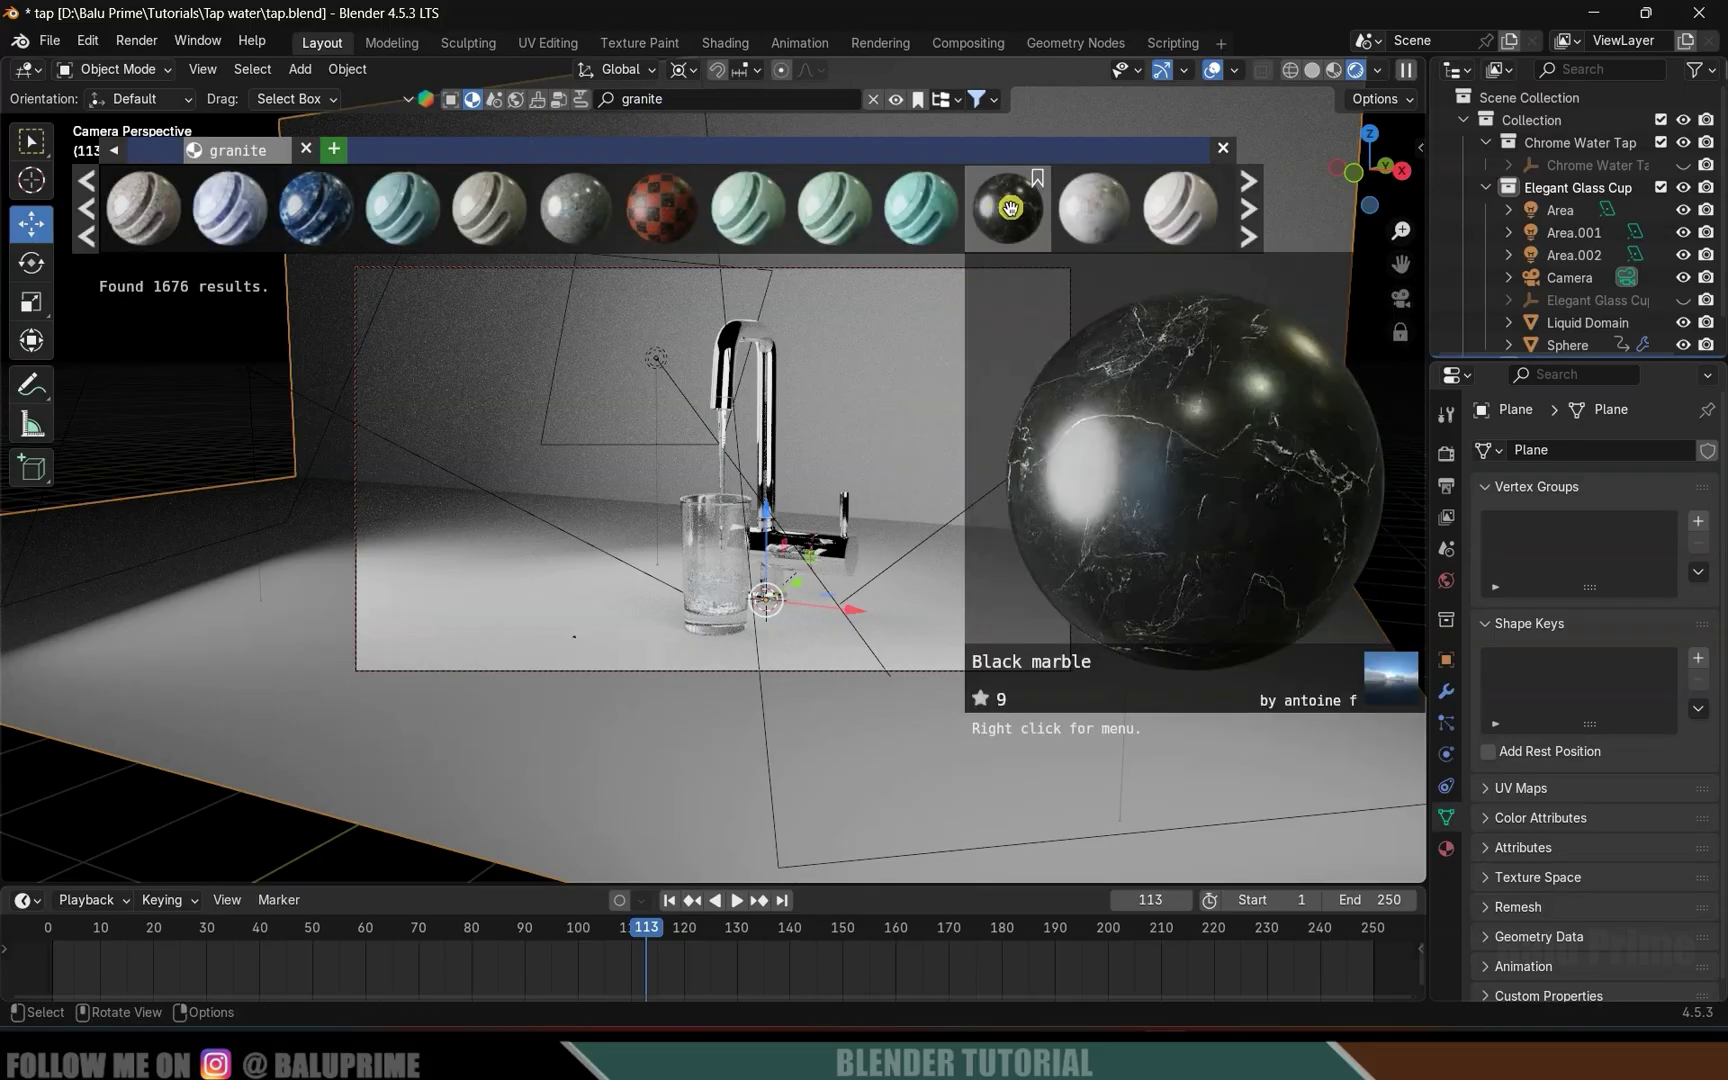
left_click_drag(1004, 208, 800, 545)
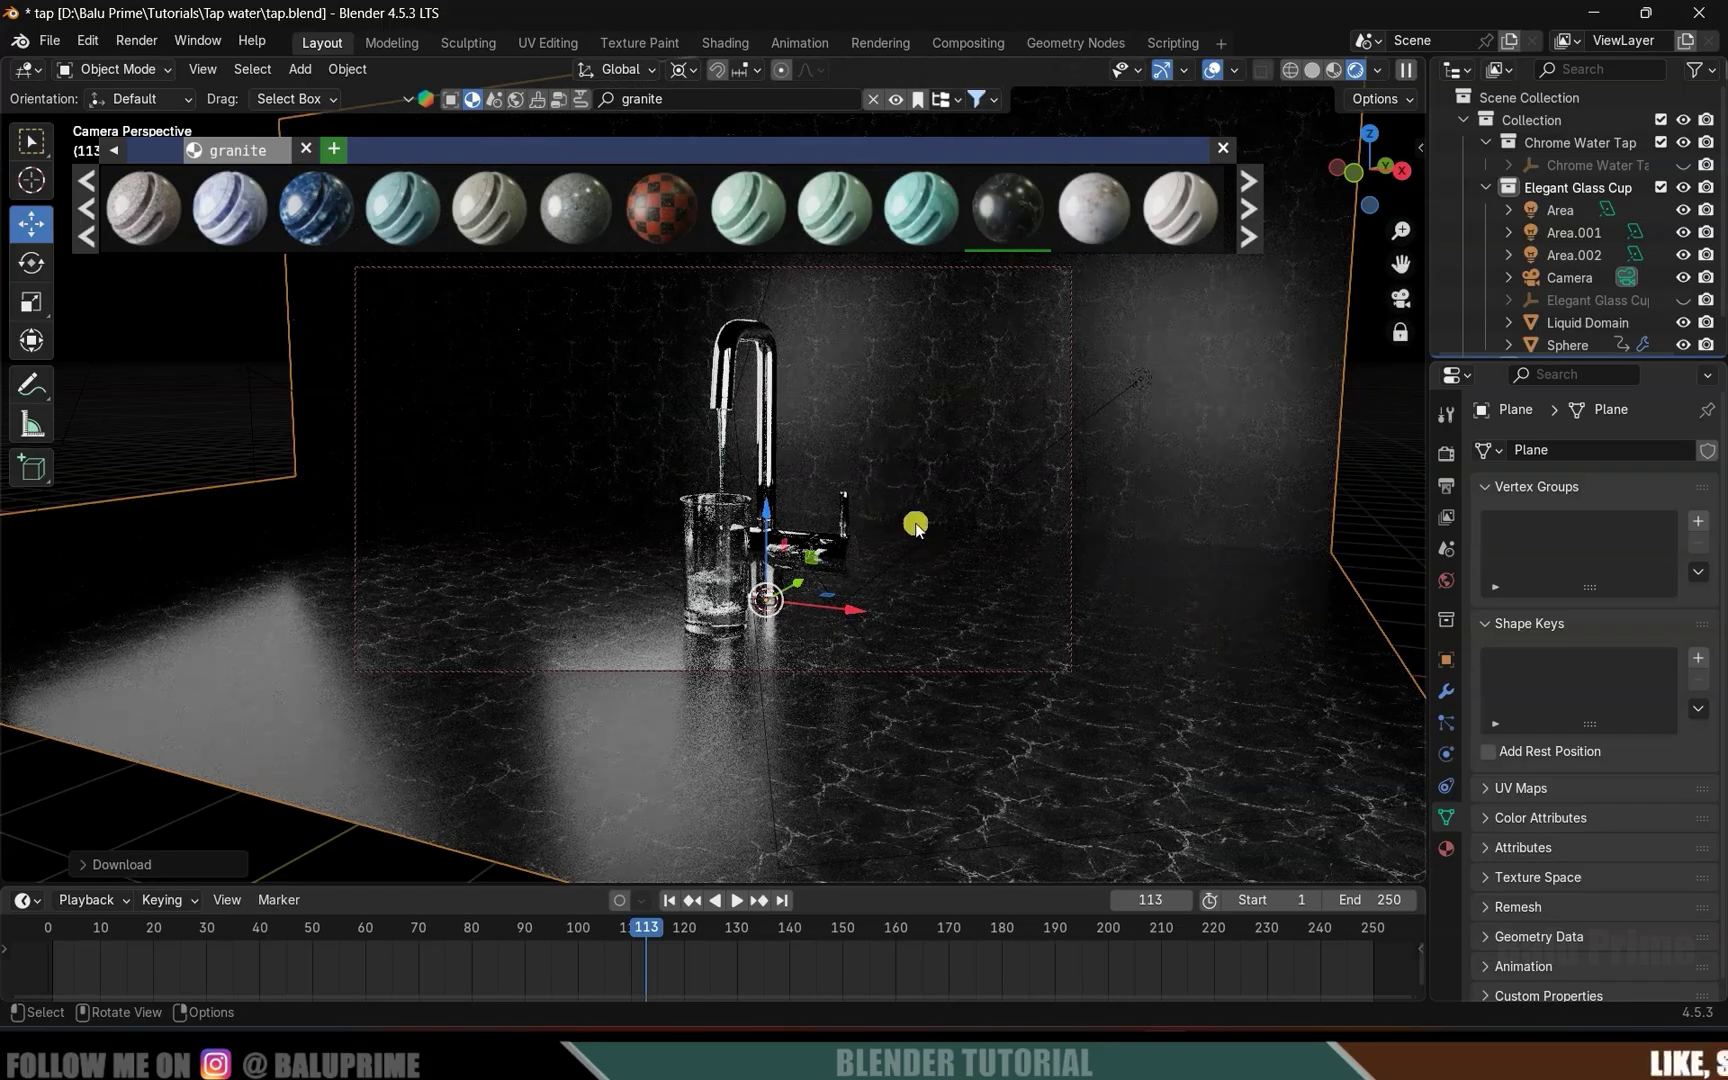
key("Tab")
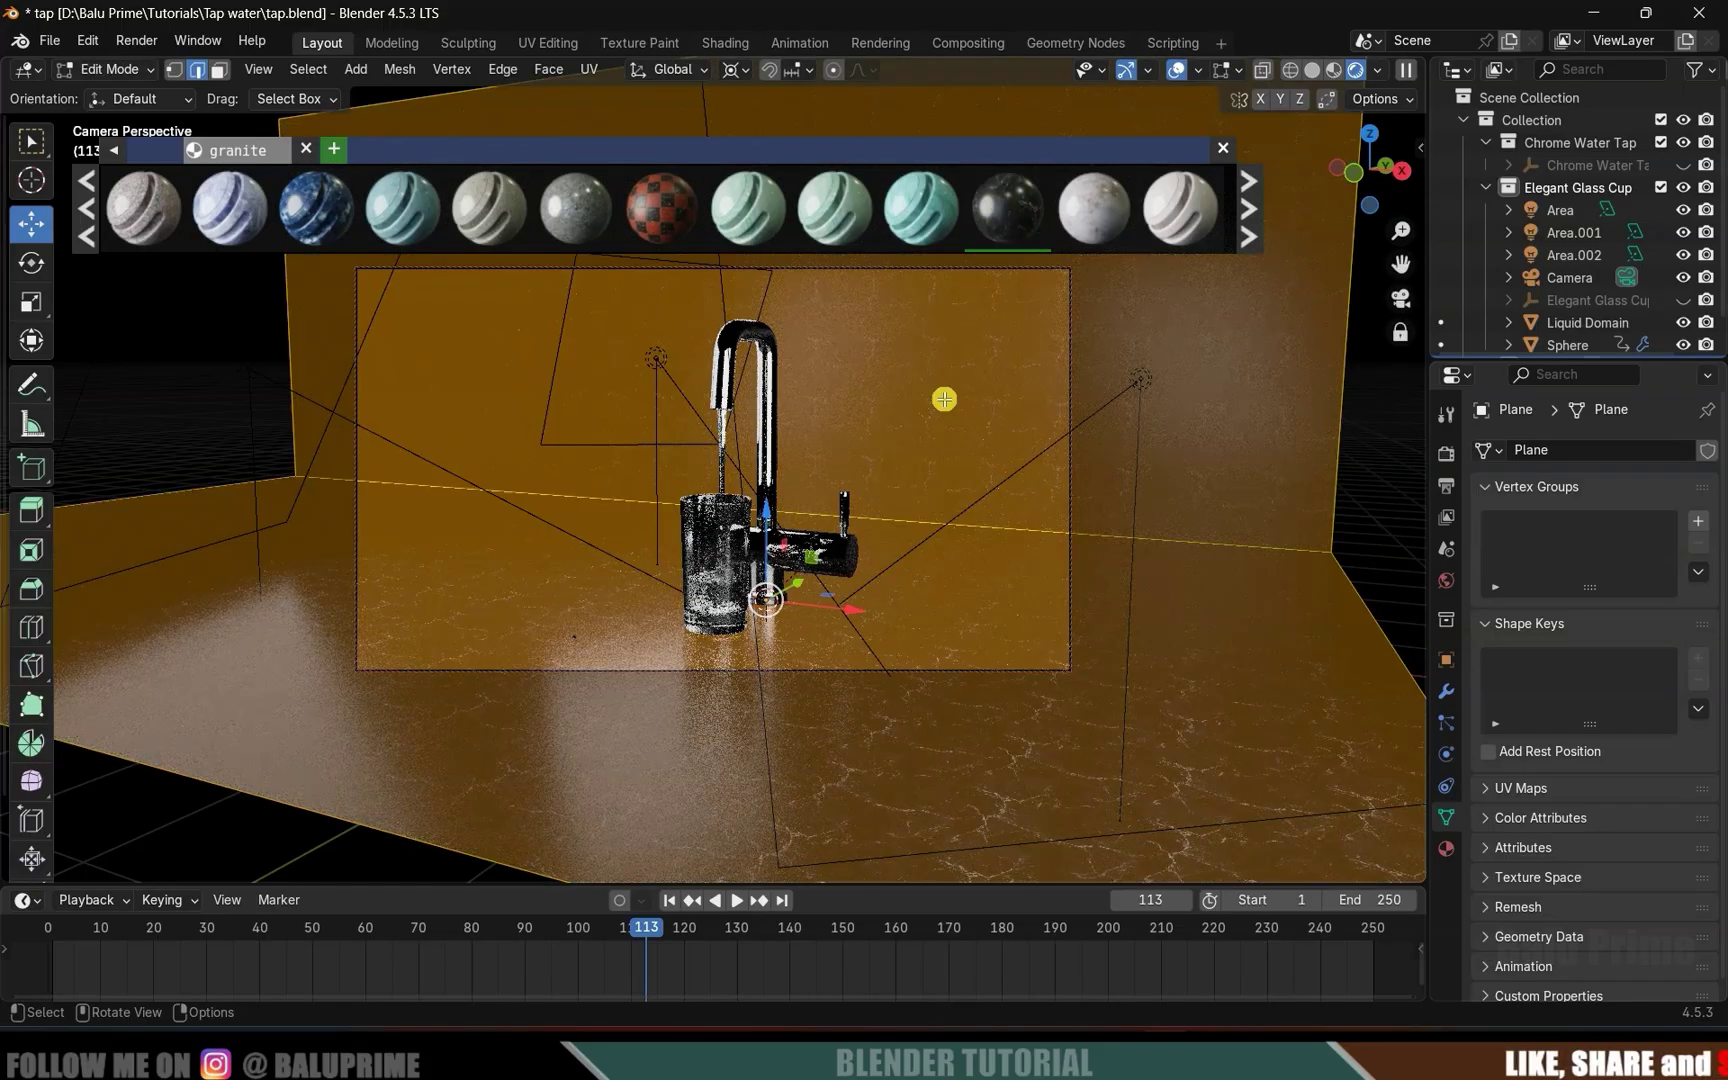
key("u")
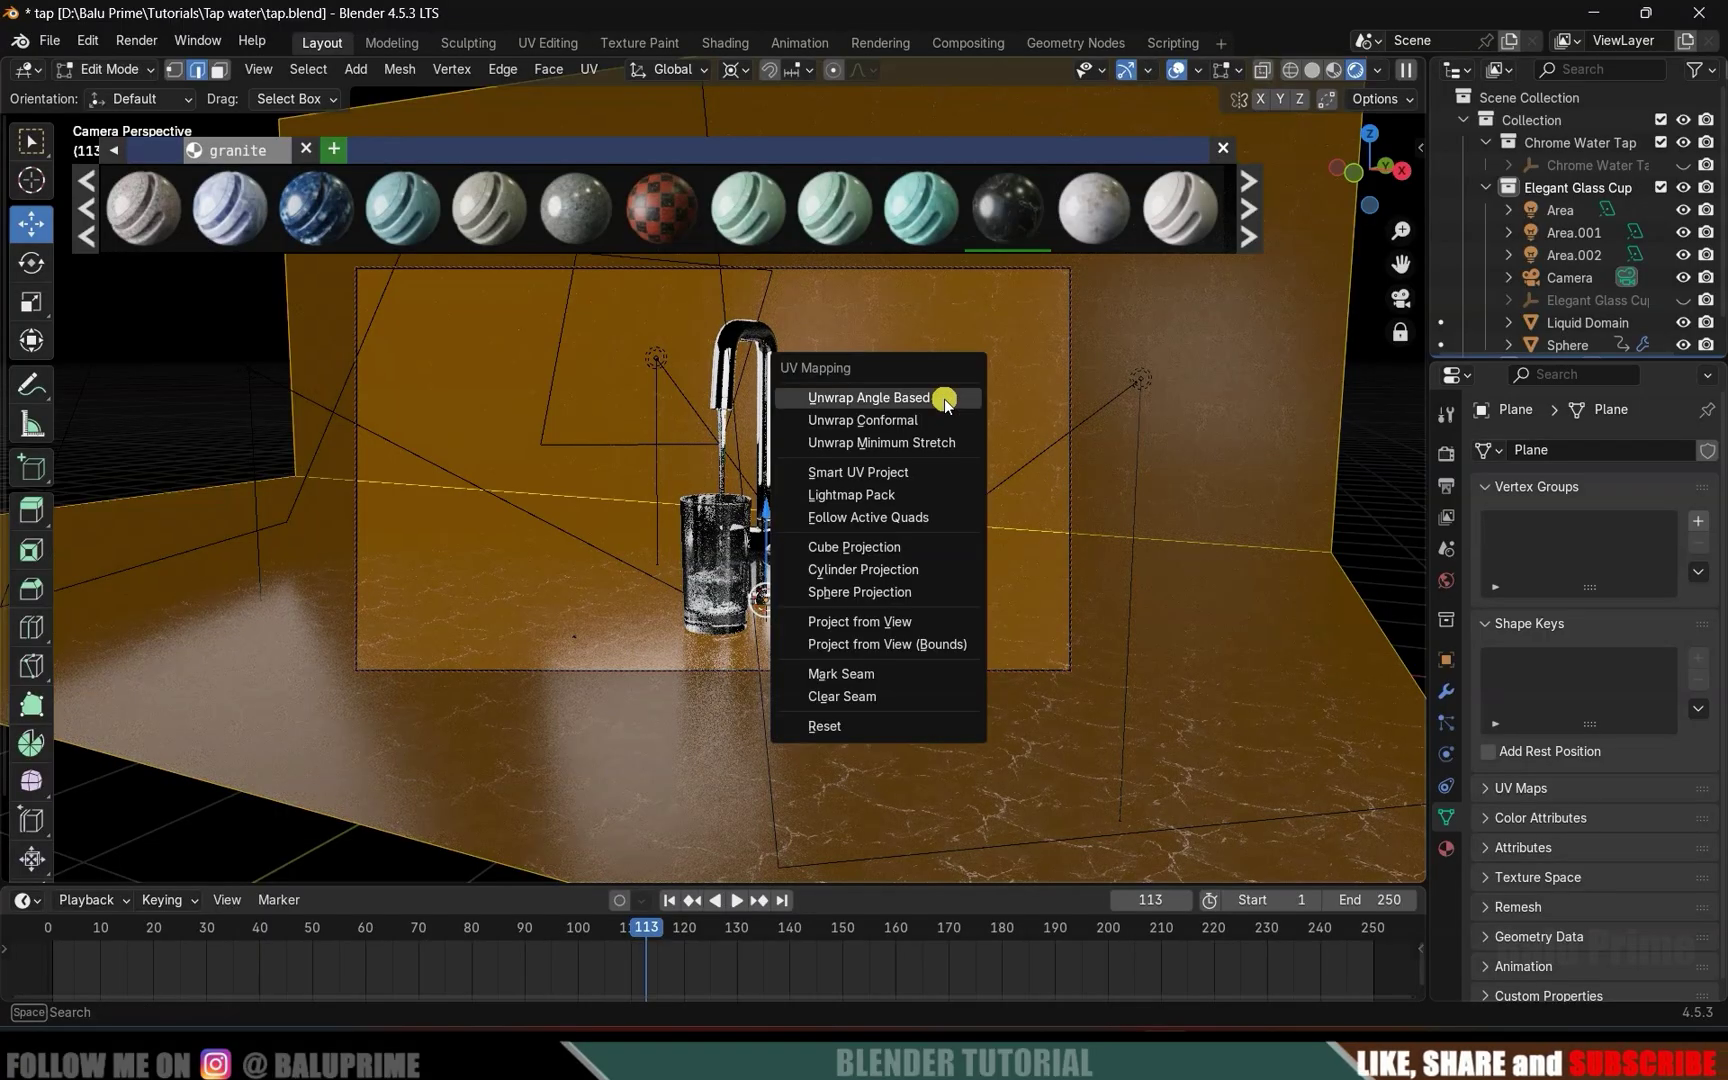
left_click(880, 472)
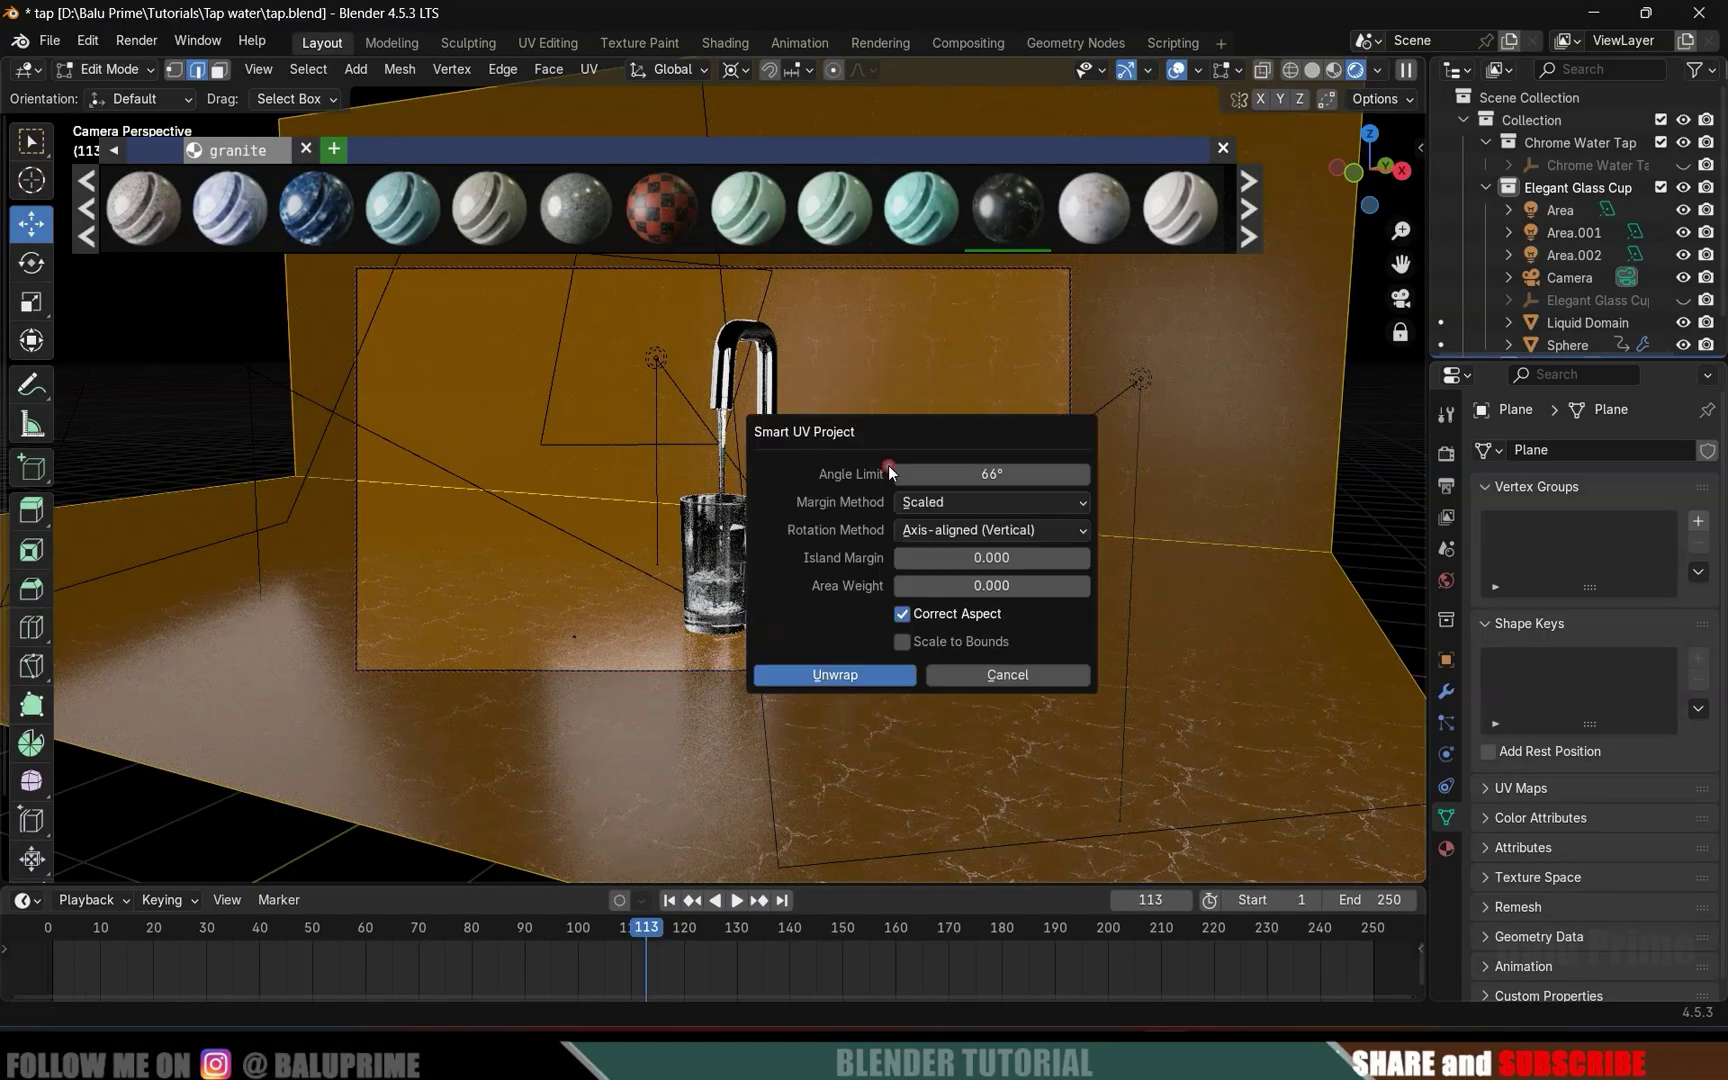
left_click(830, 674)
Return to Object Mode and close the granite asset search results.
key("Tab")
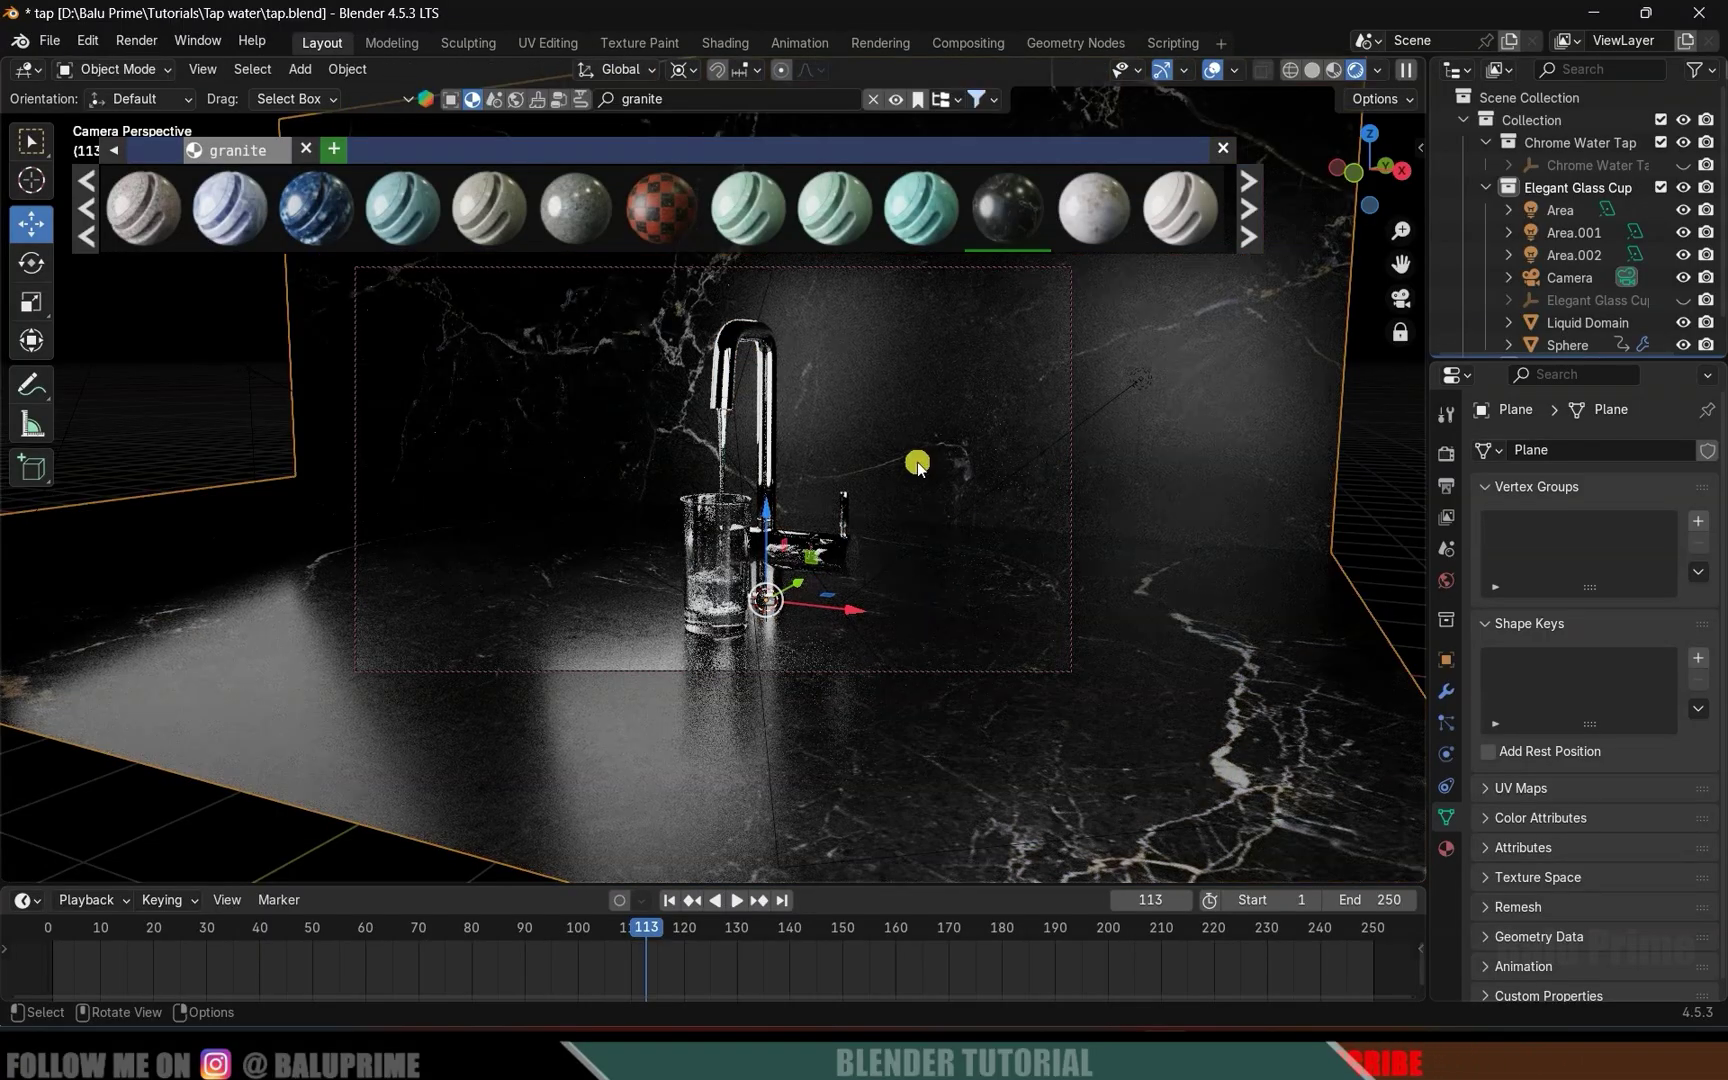
middle_click_drag(904, 470, 891, 463)
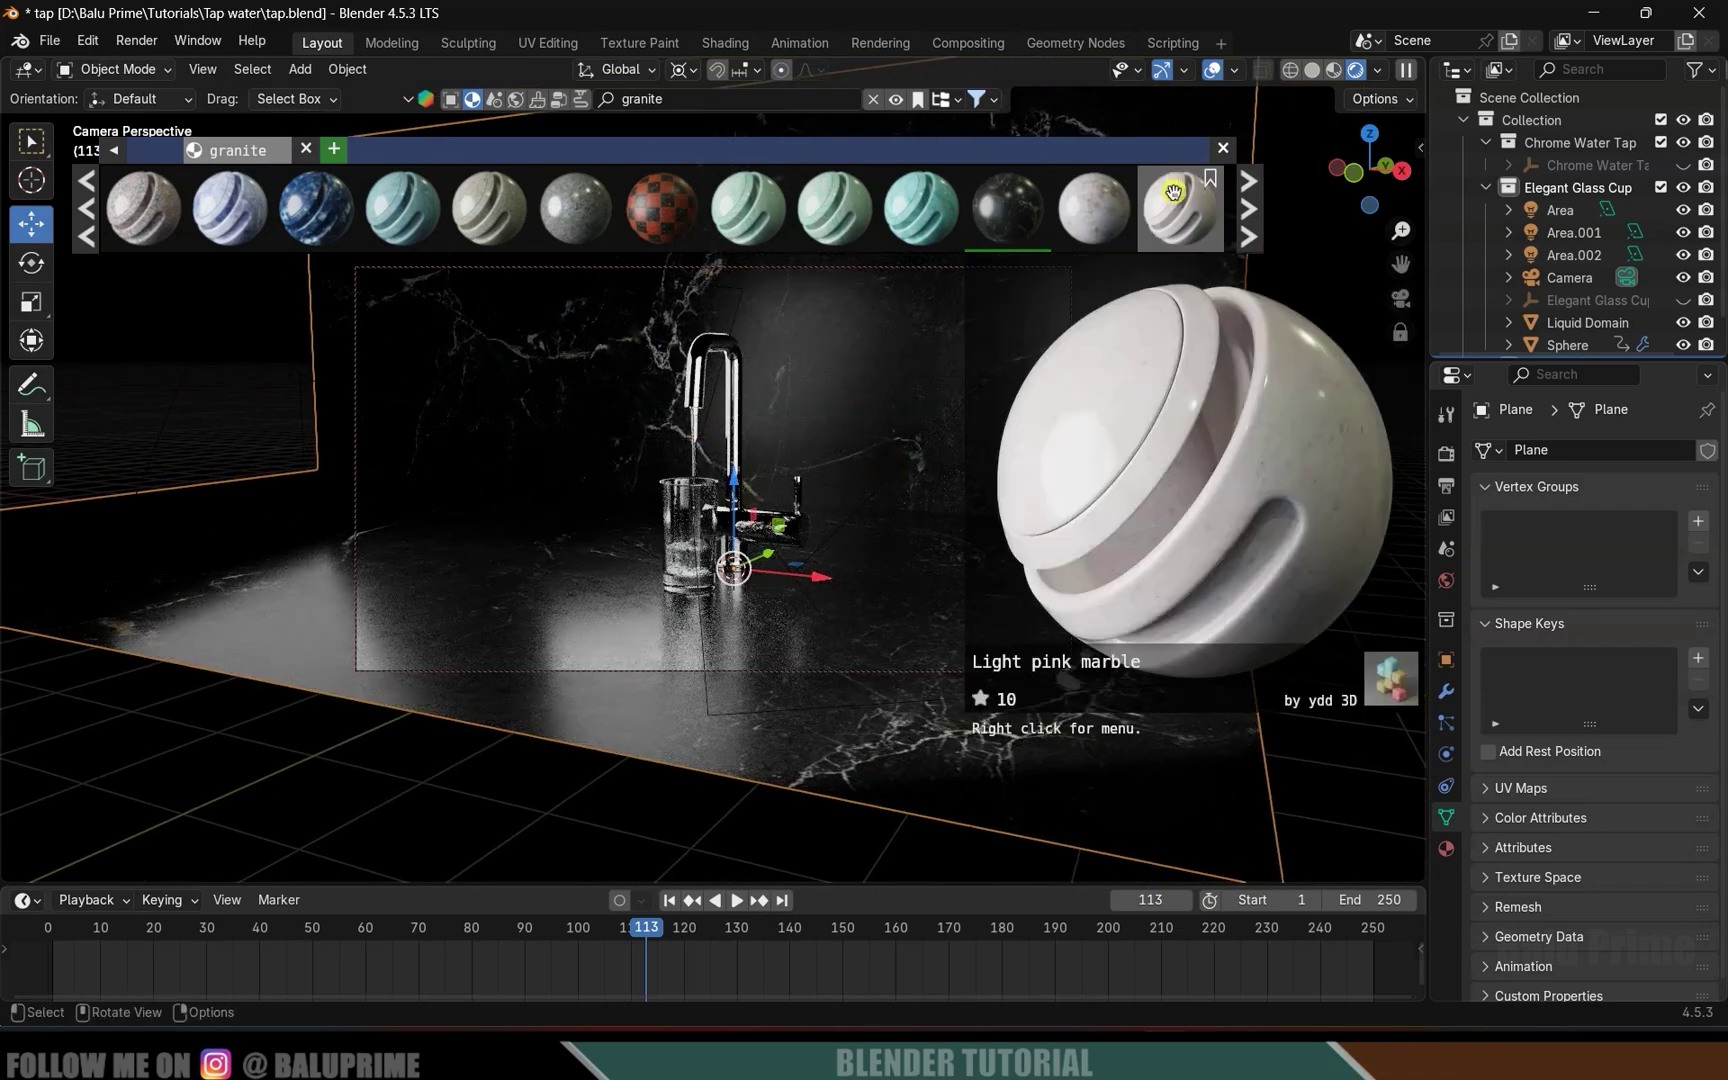
left_click(1222, 148)
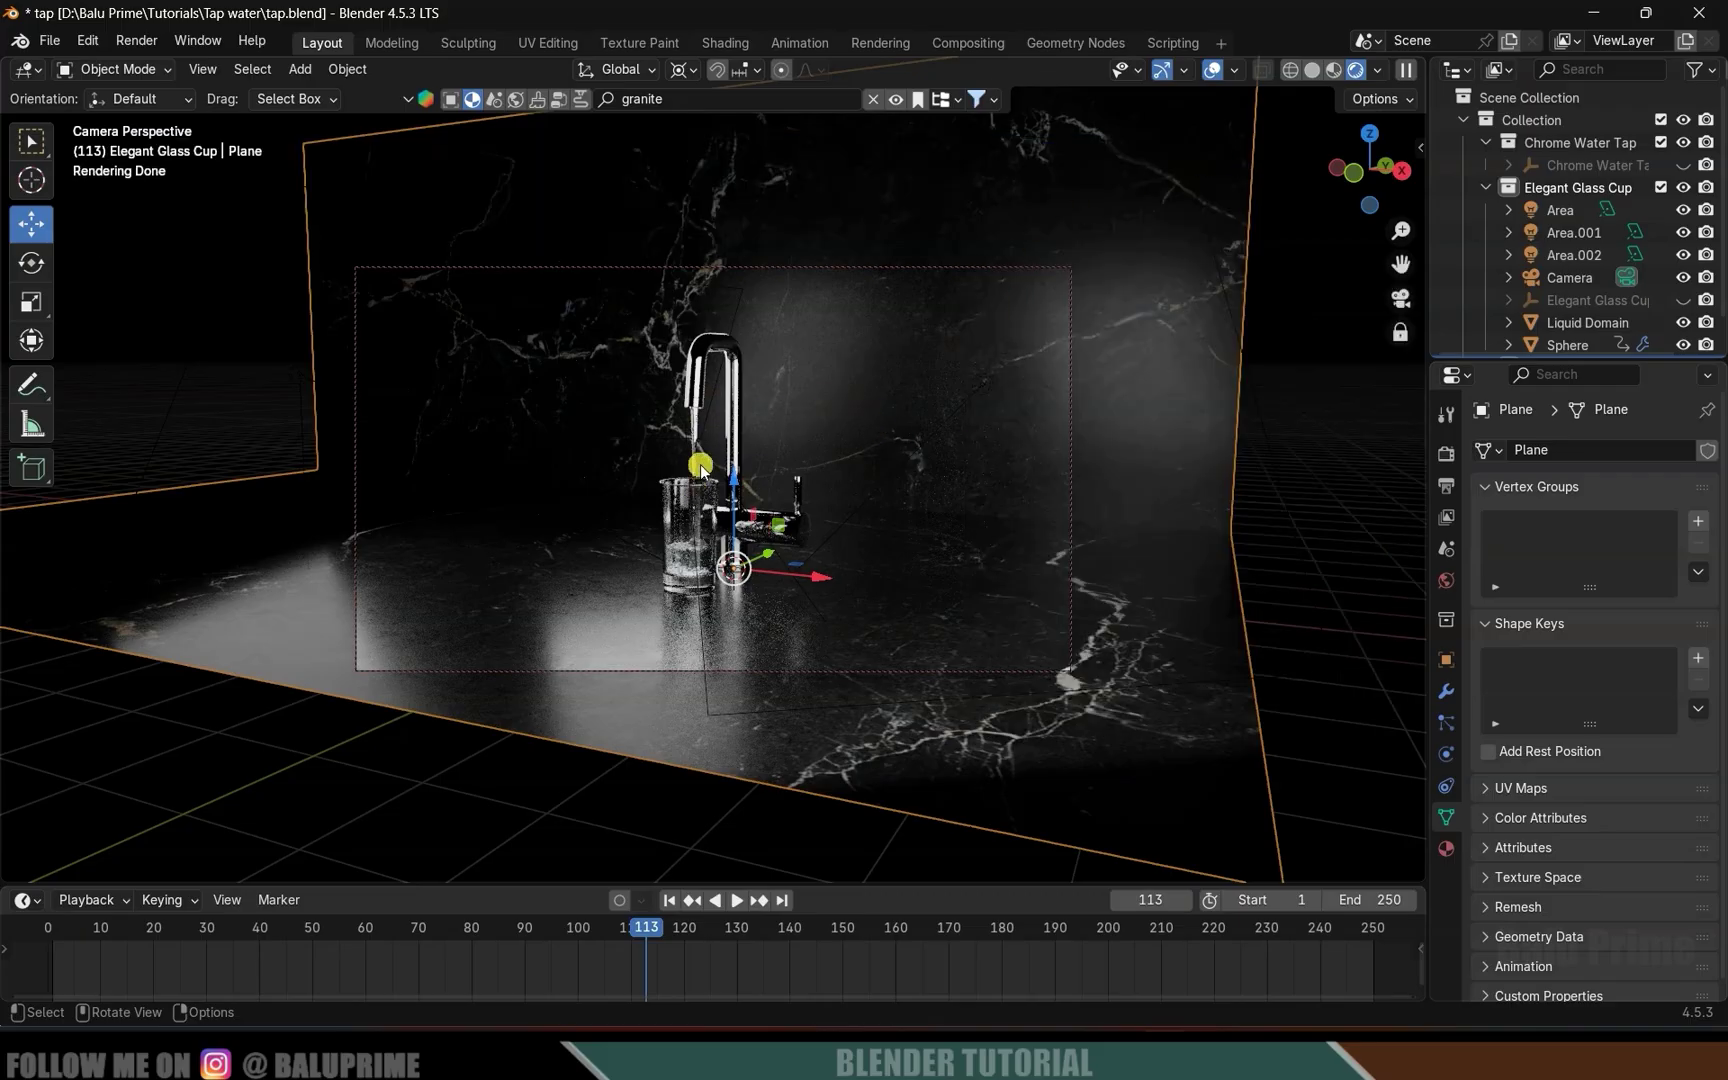
Check the IOR value in the Liquid Domain's water material.
left_click(697, 437)
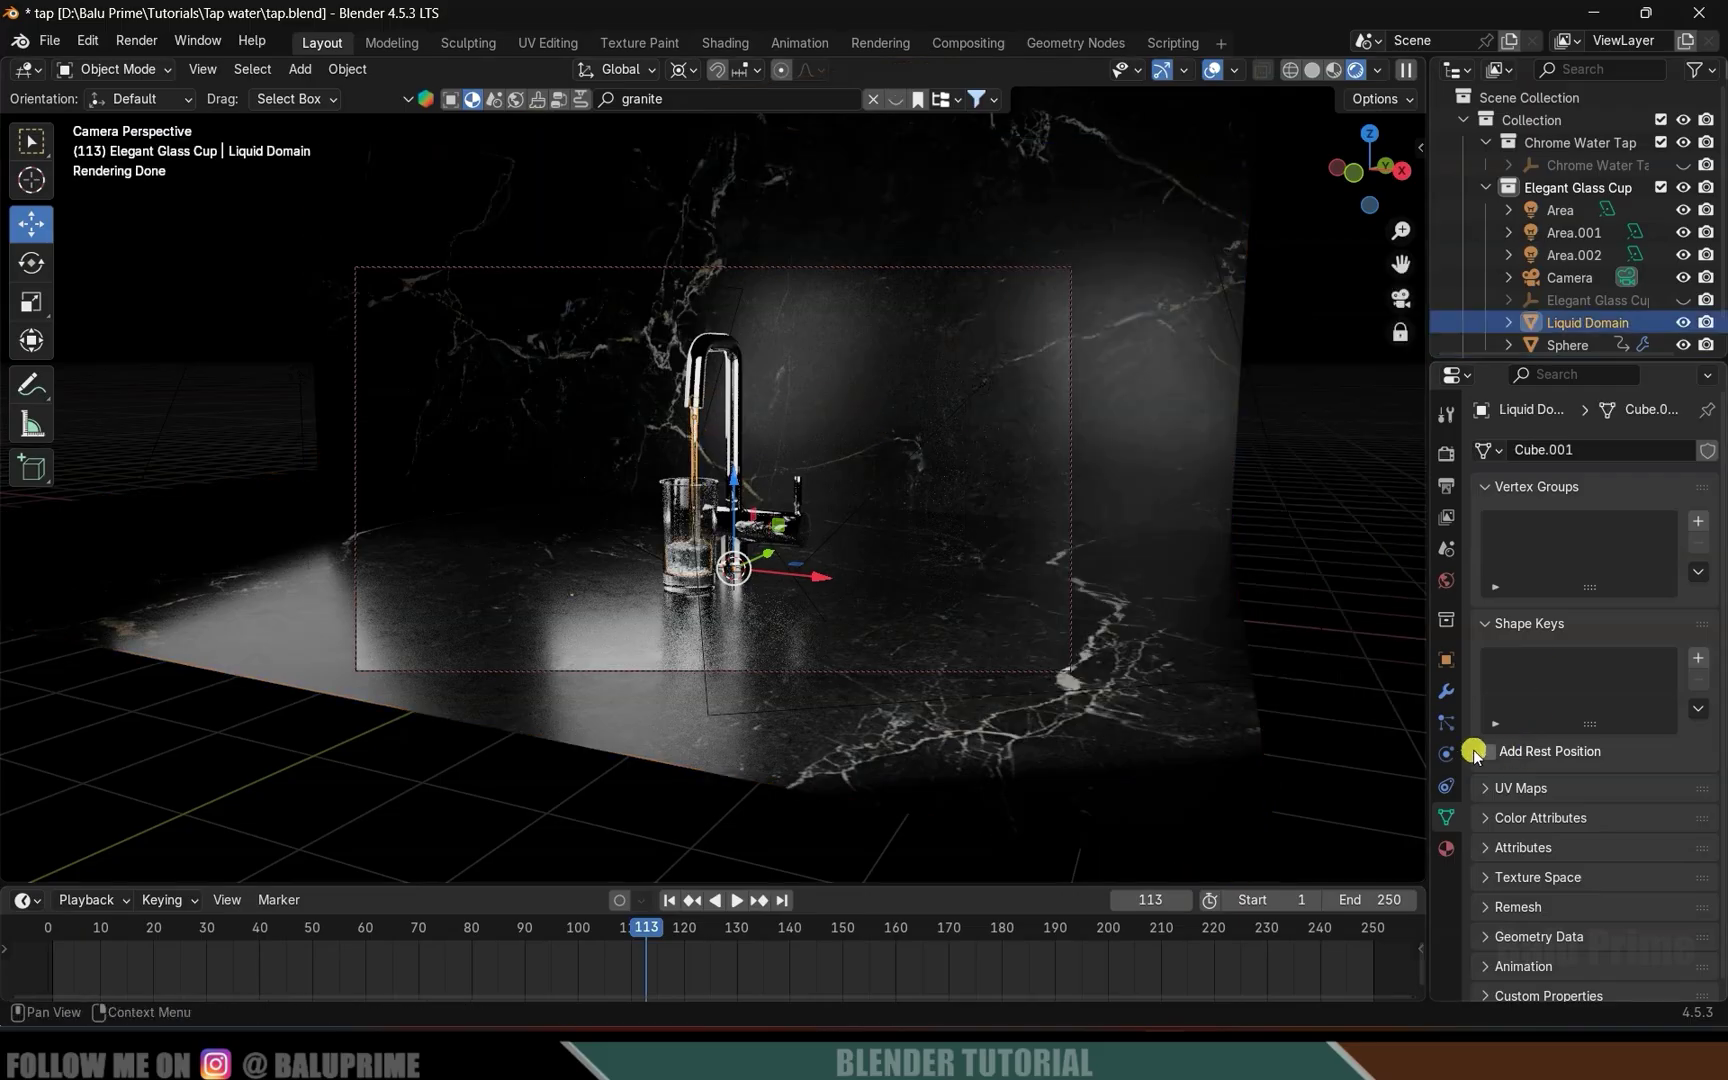
left_click(1446, 848)
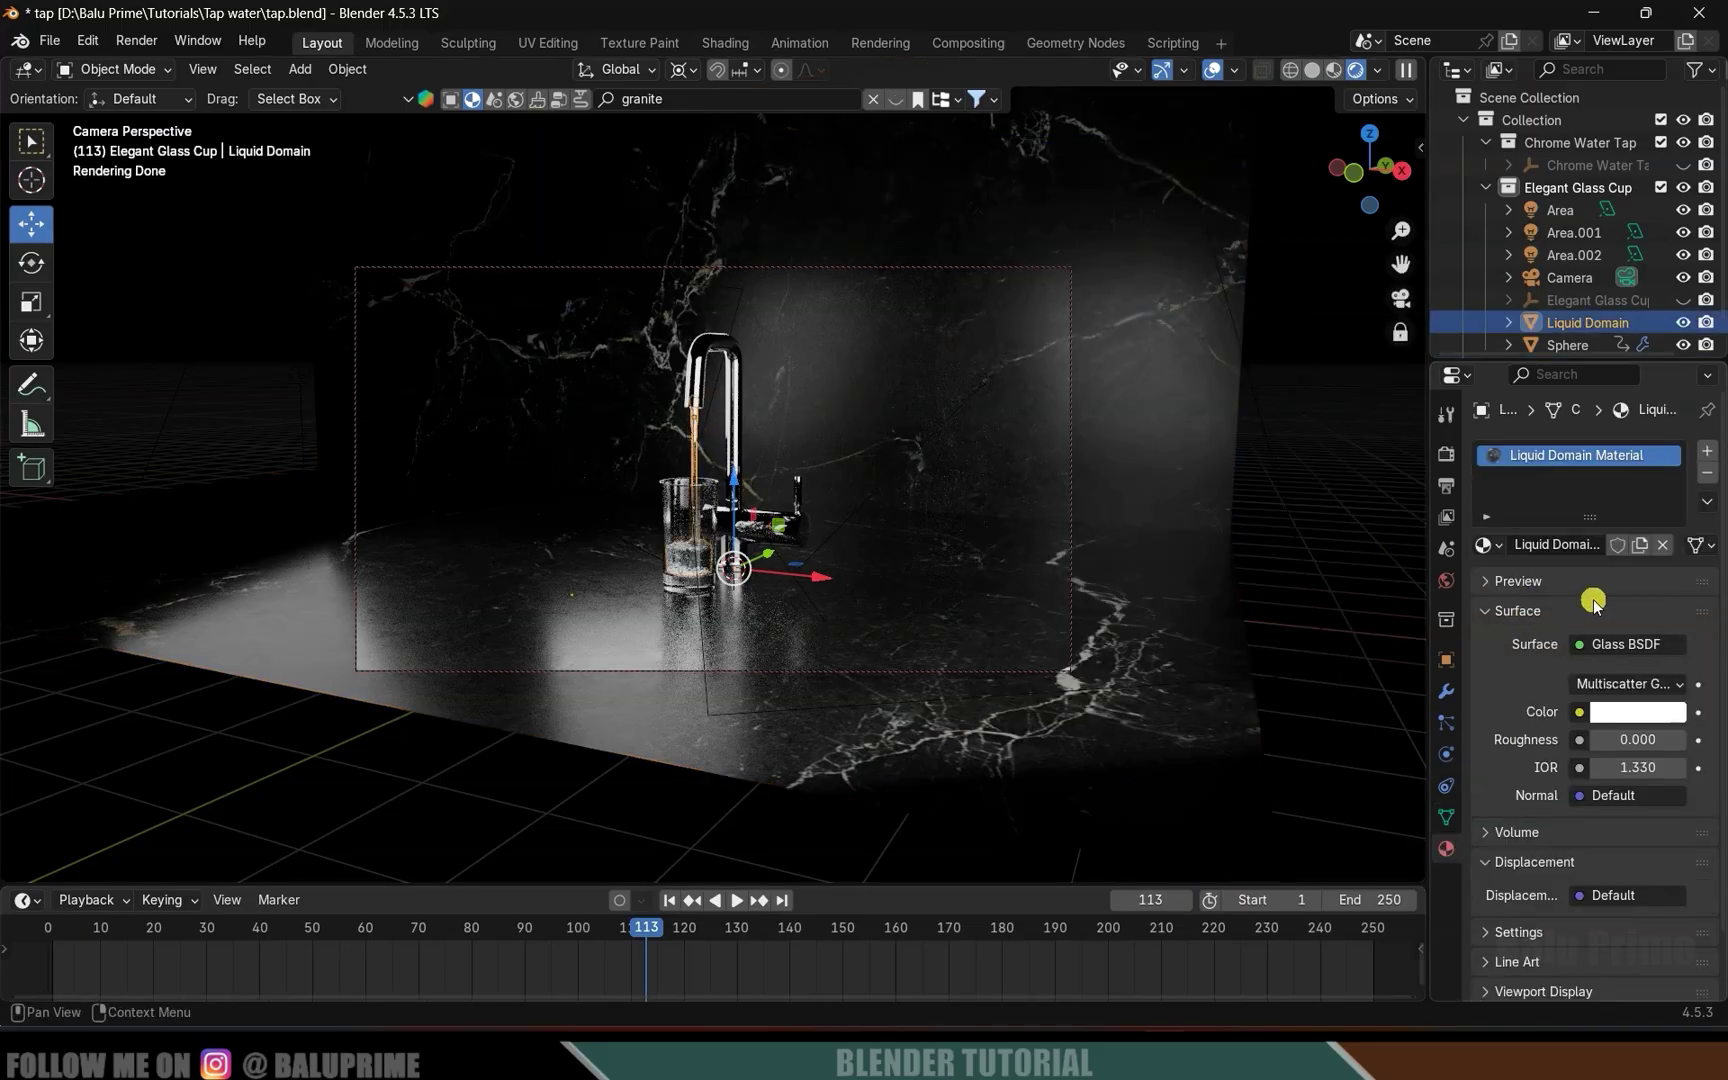
left_click(1640, 768)
key("Return")
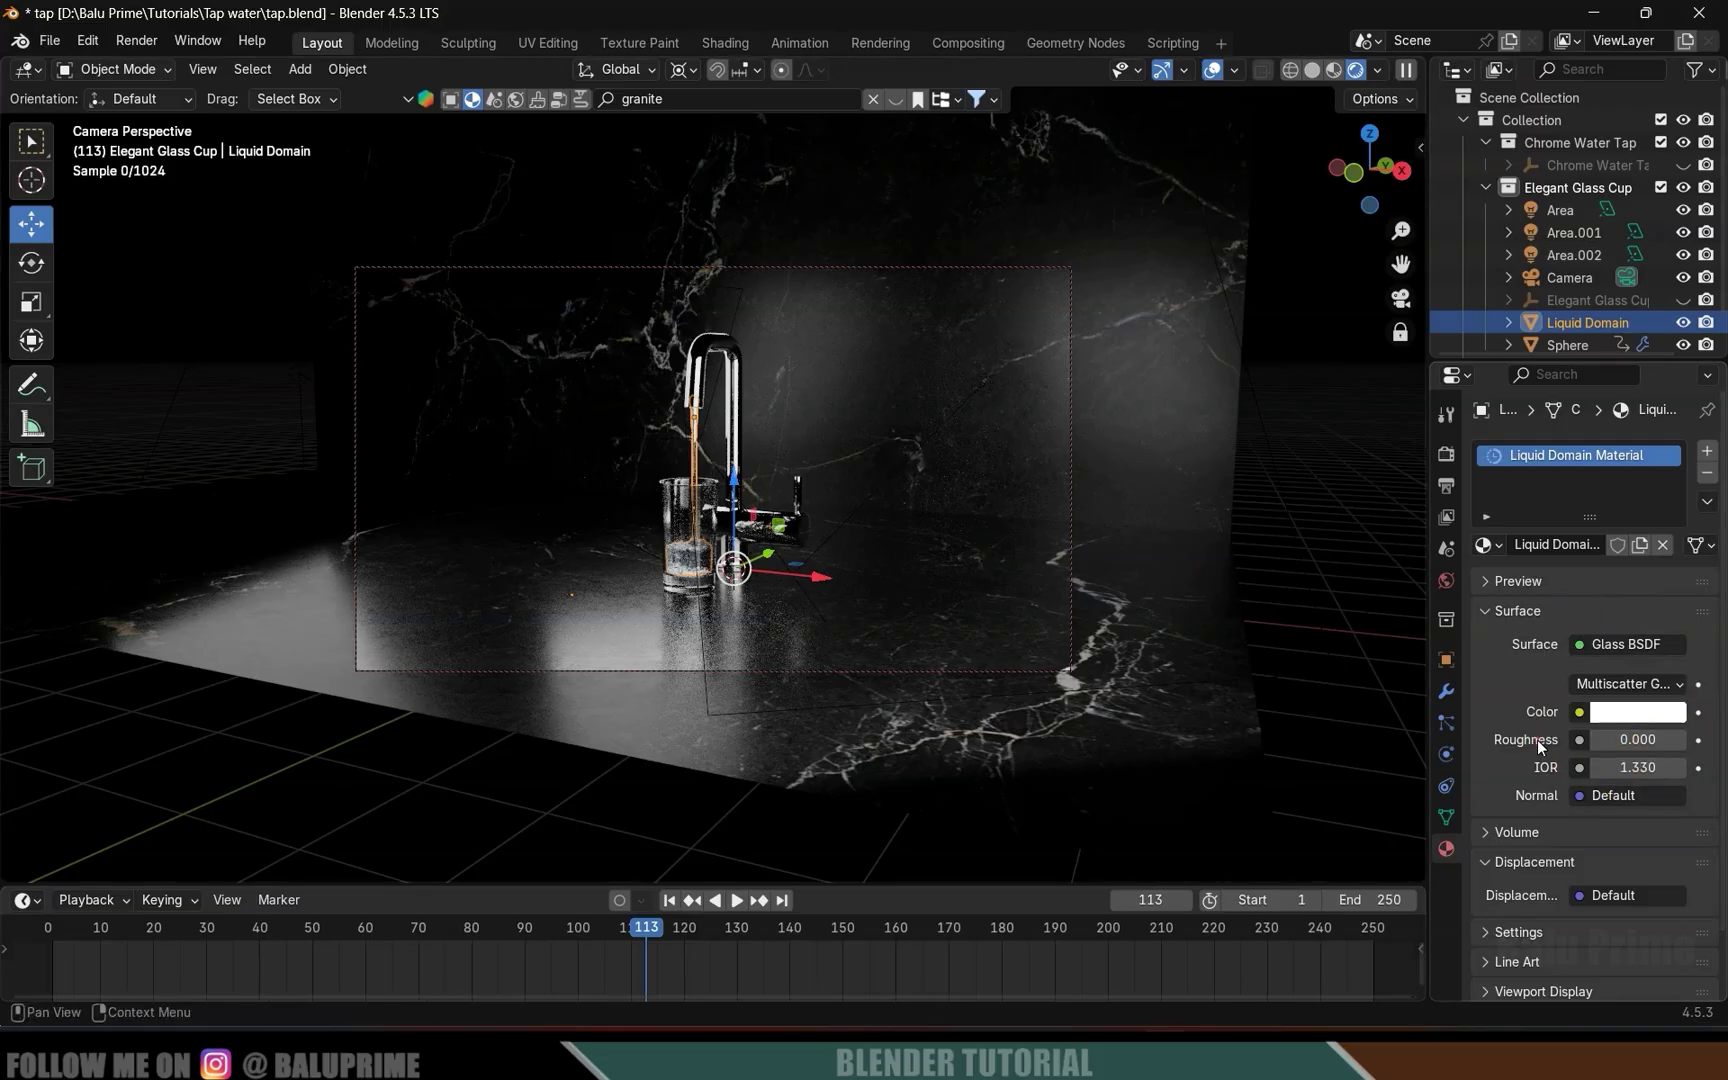
Compare the scene lighting with Area.001 hidden and then visible again.
left_click(598, 643)
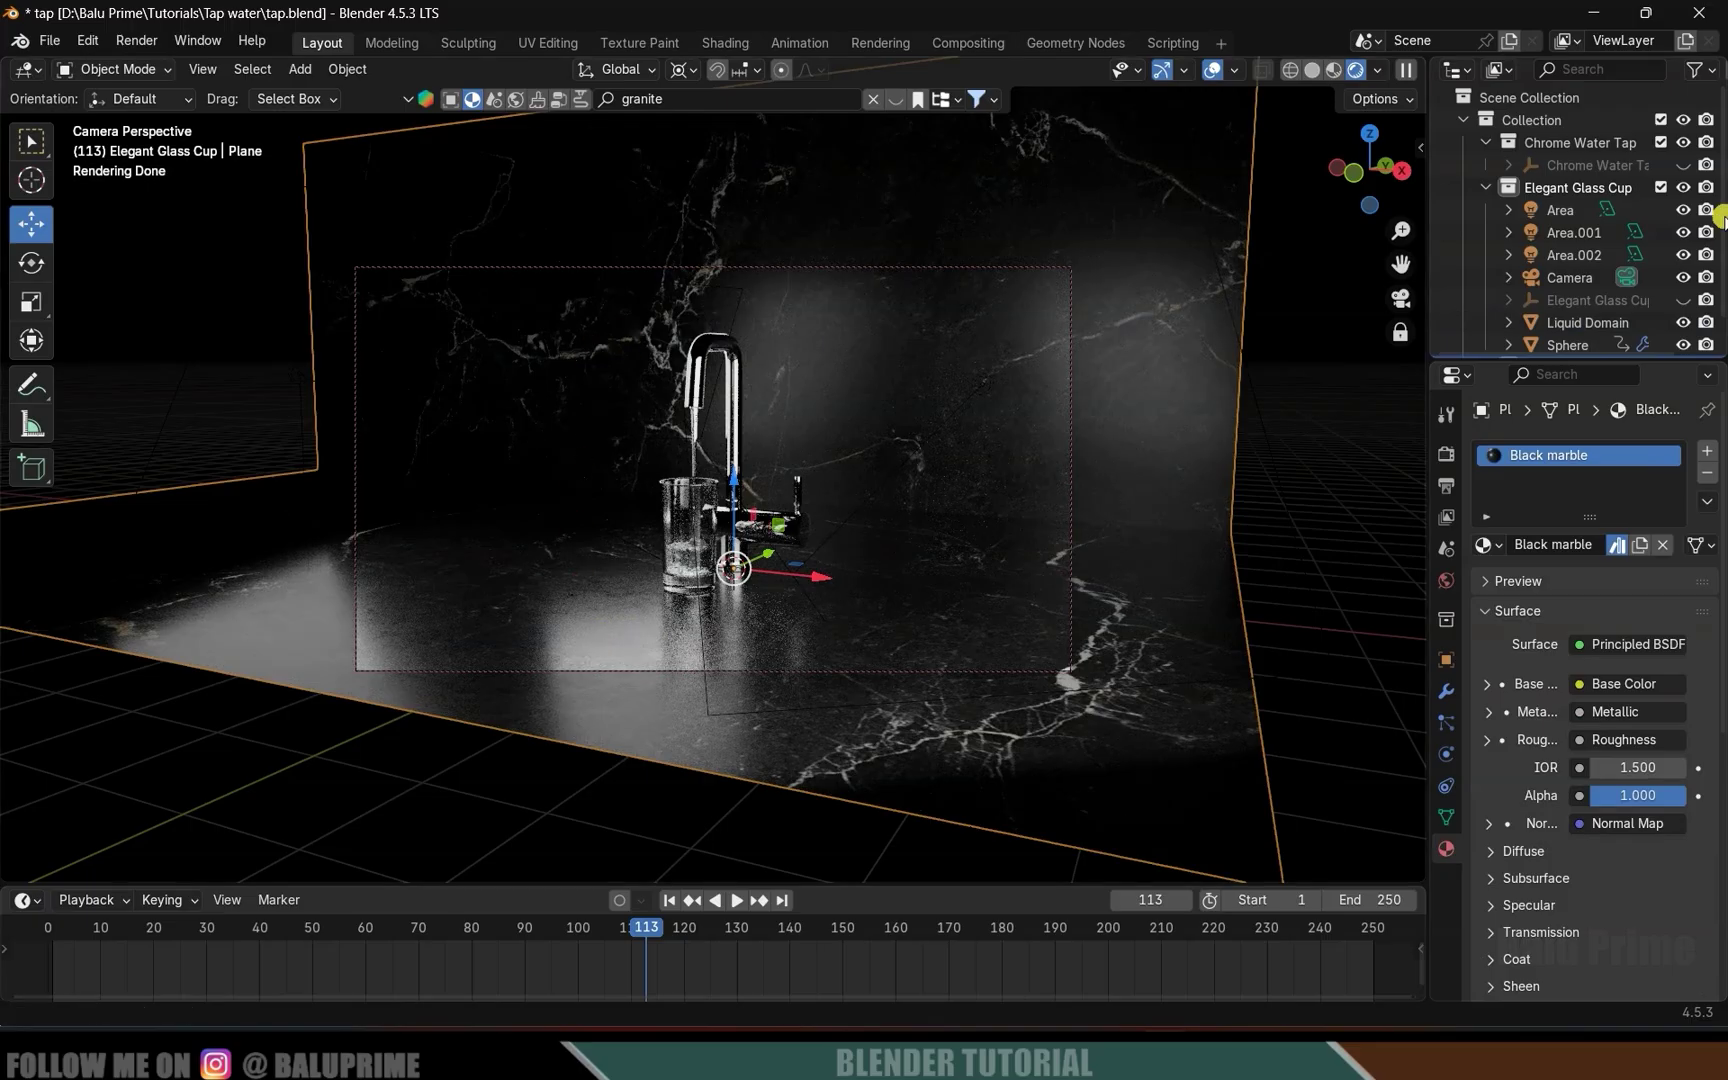
left_click(1574, 212)
left_click(1566, 238)
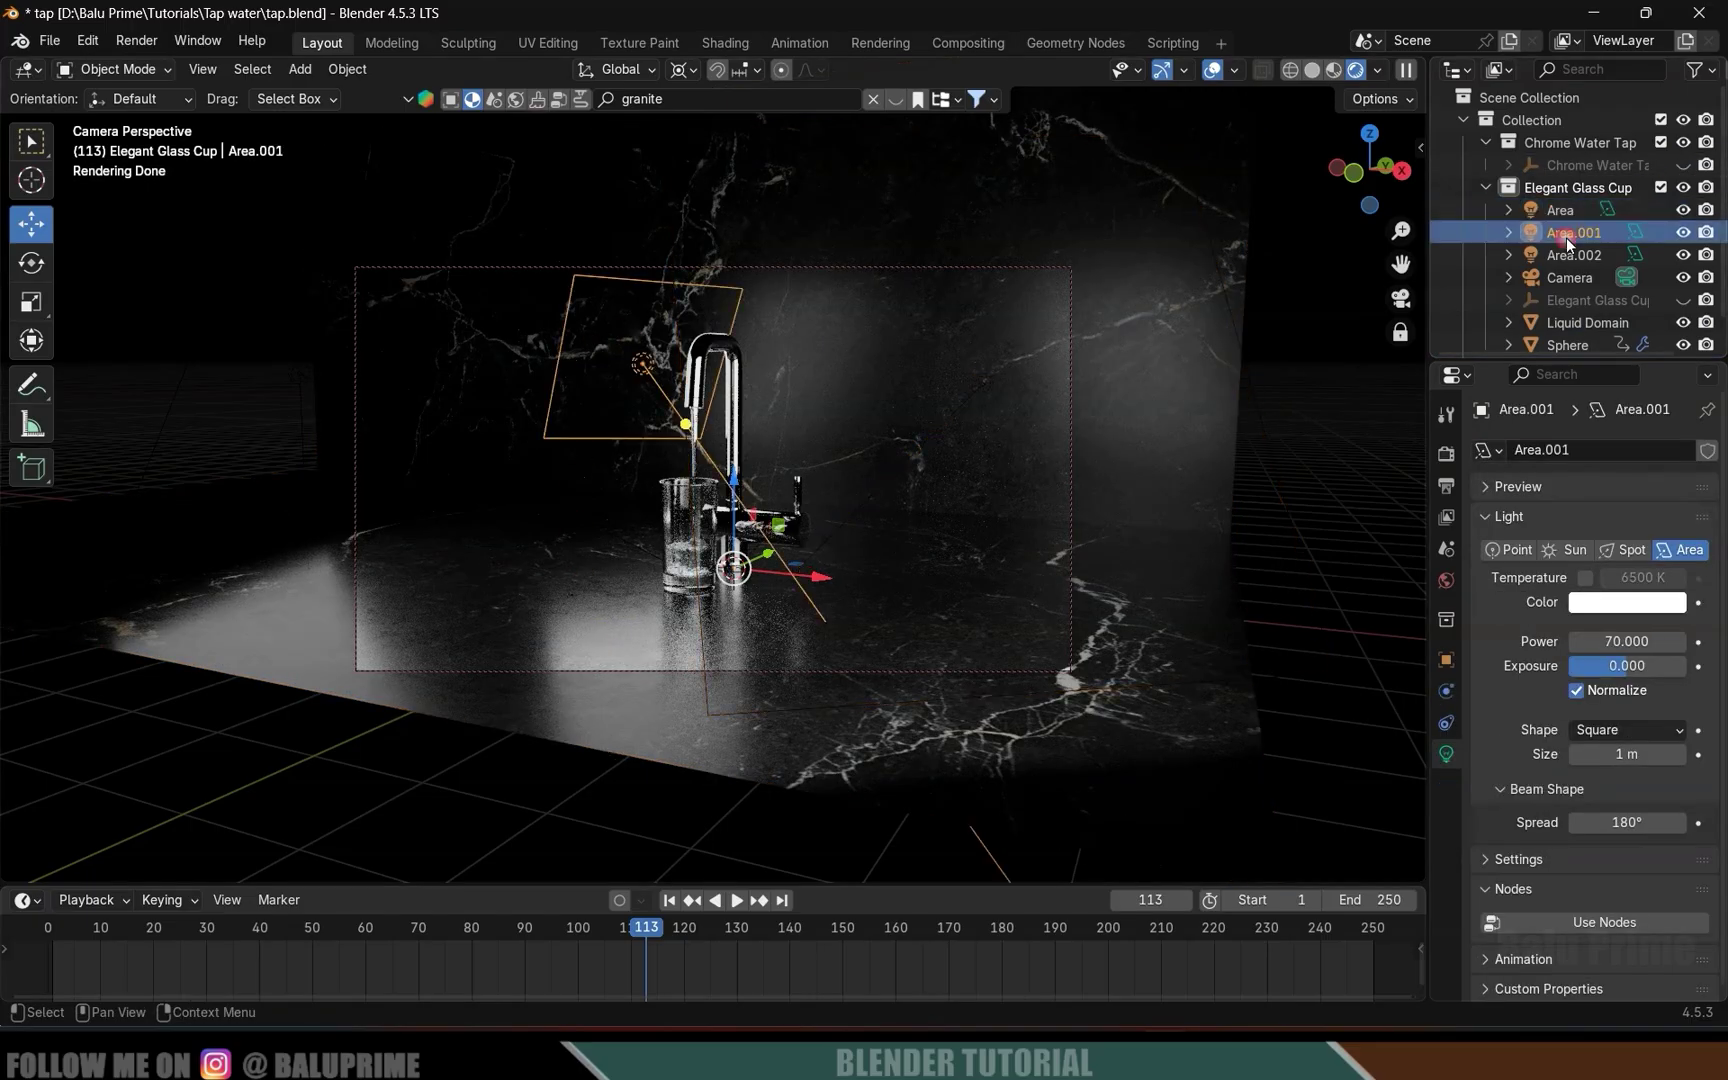
left_click(1686, 233)
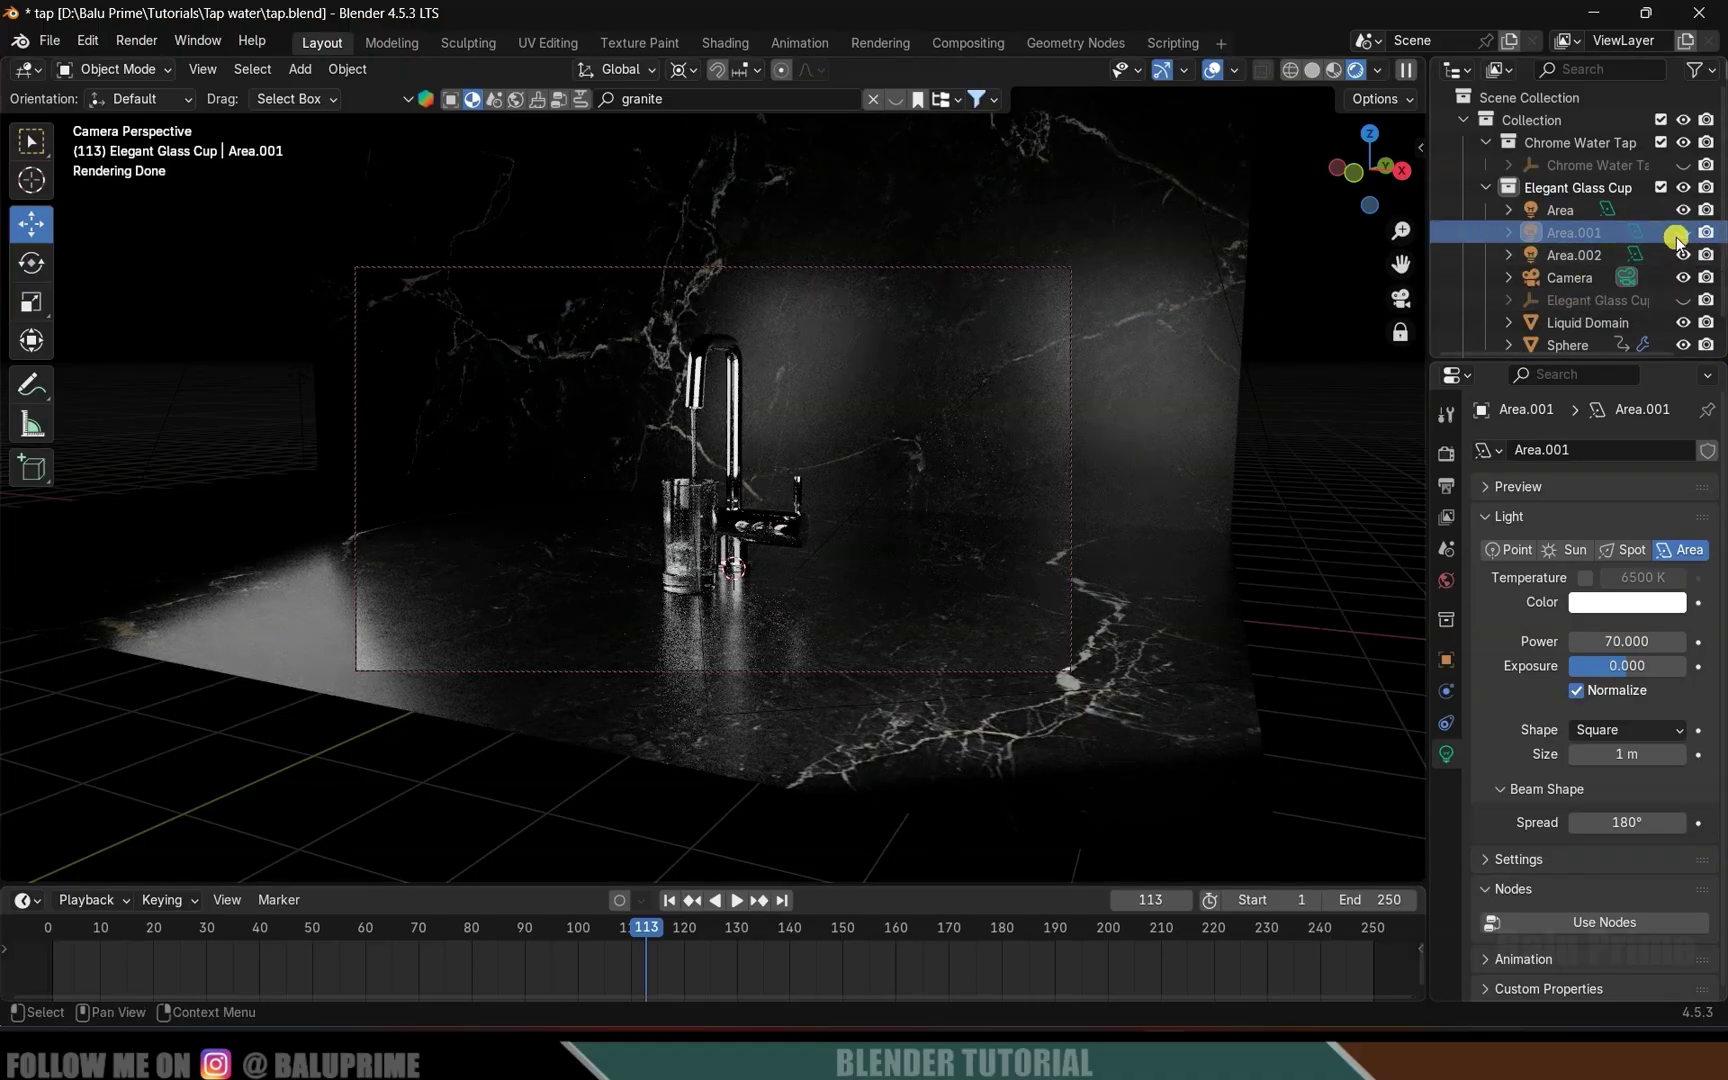
left_click(1683, 232)
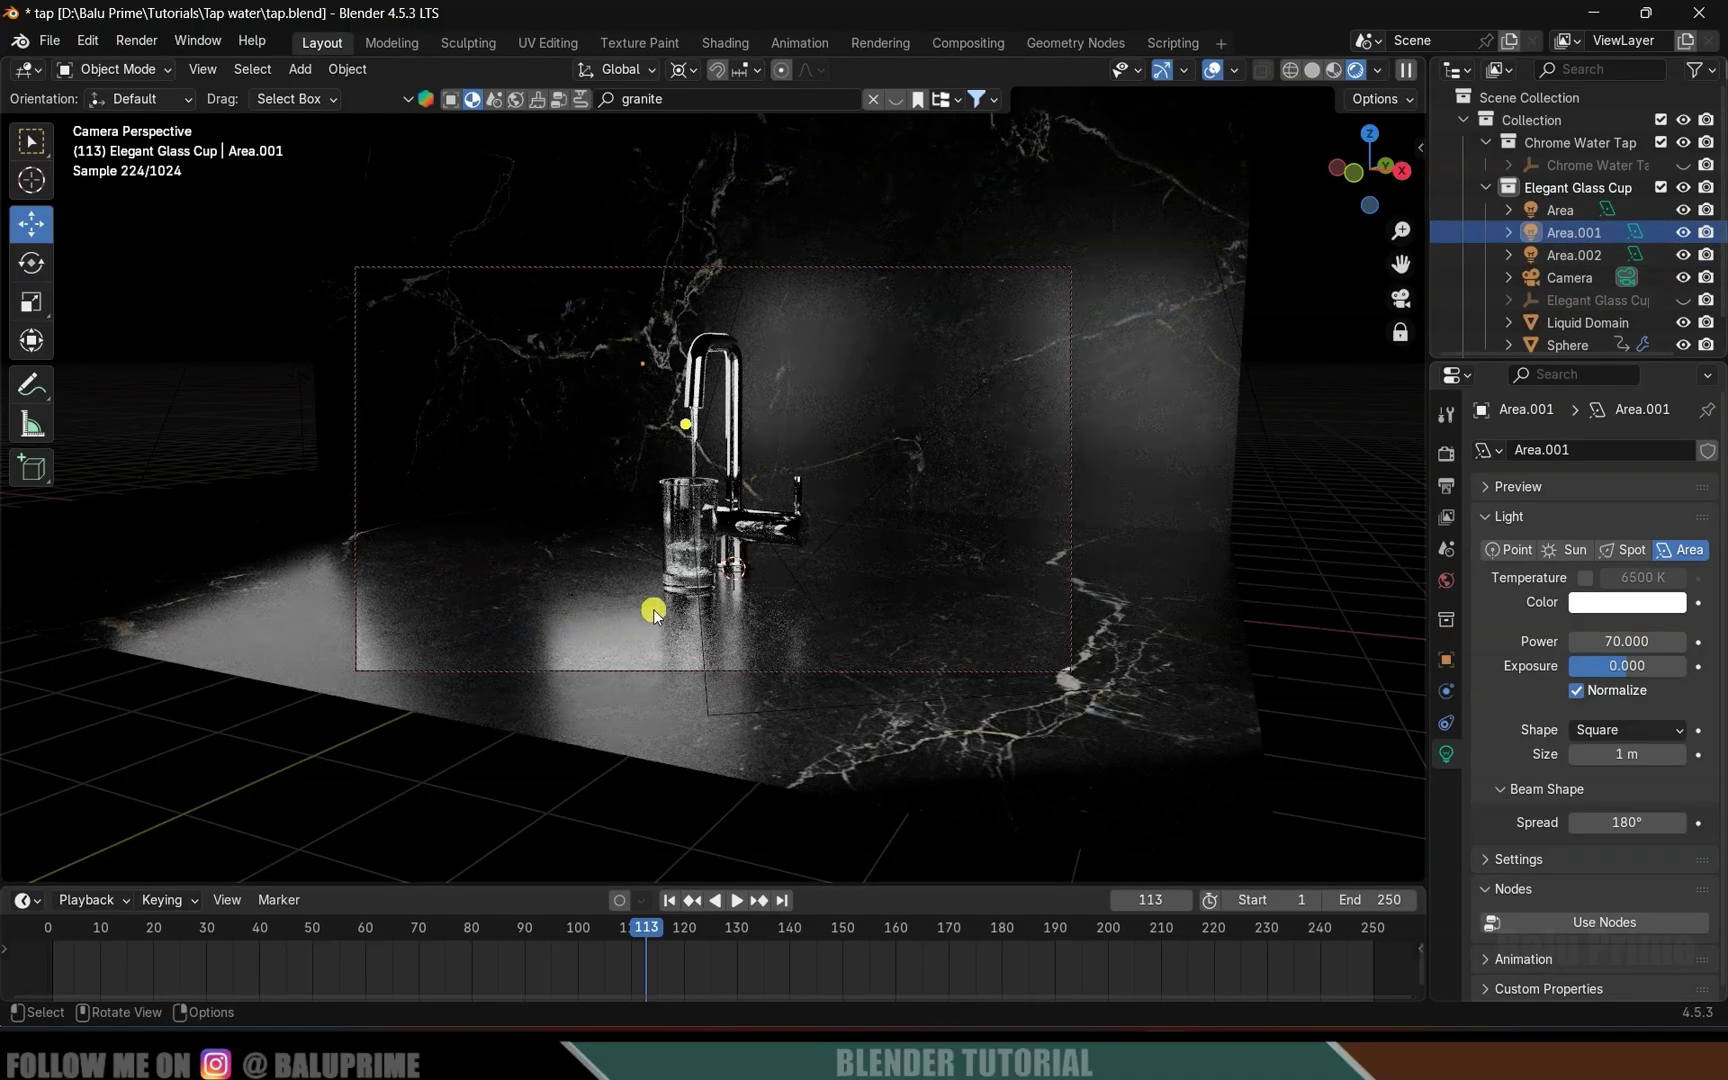
Select the Area.001 light and show its Object properties.
left_click(1571, 234)
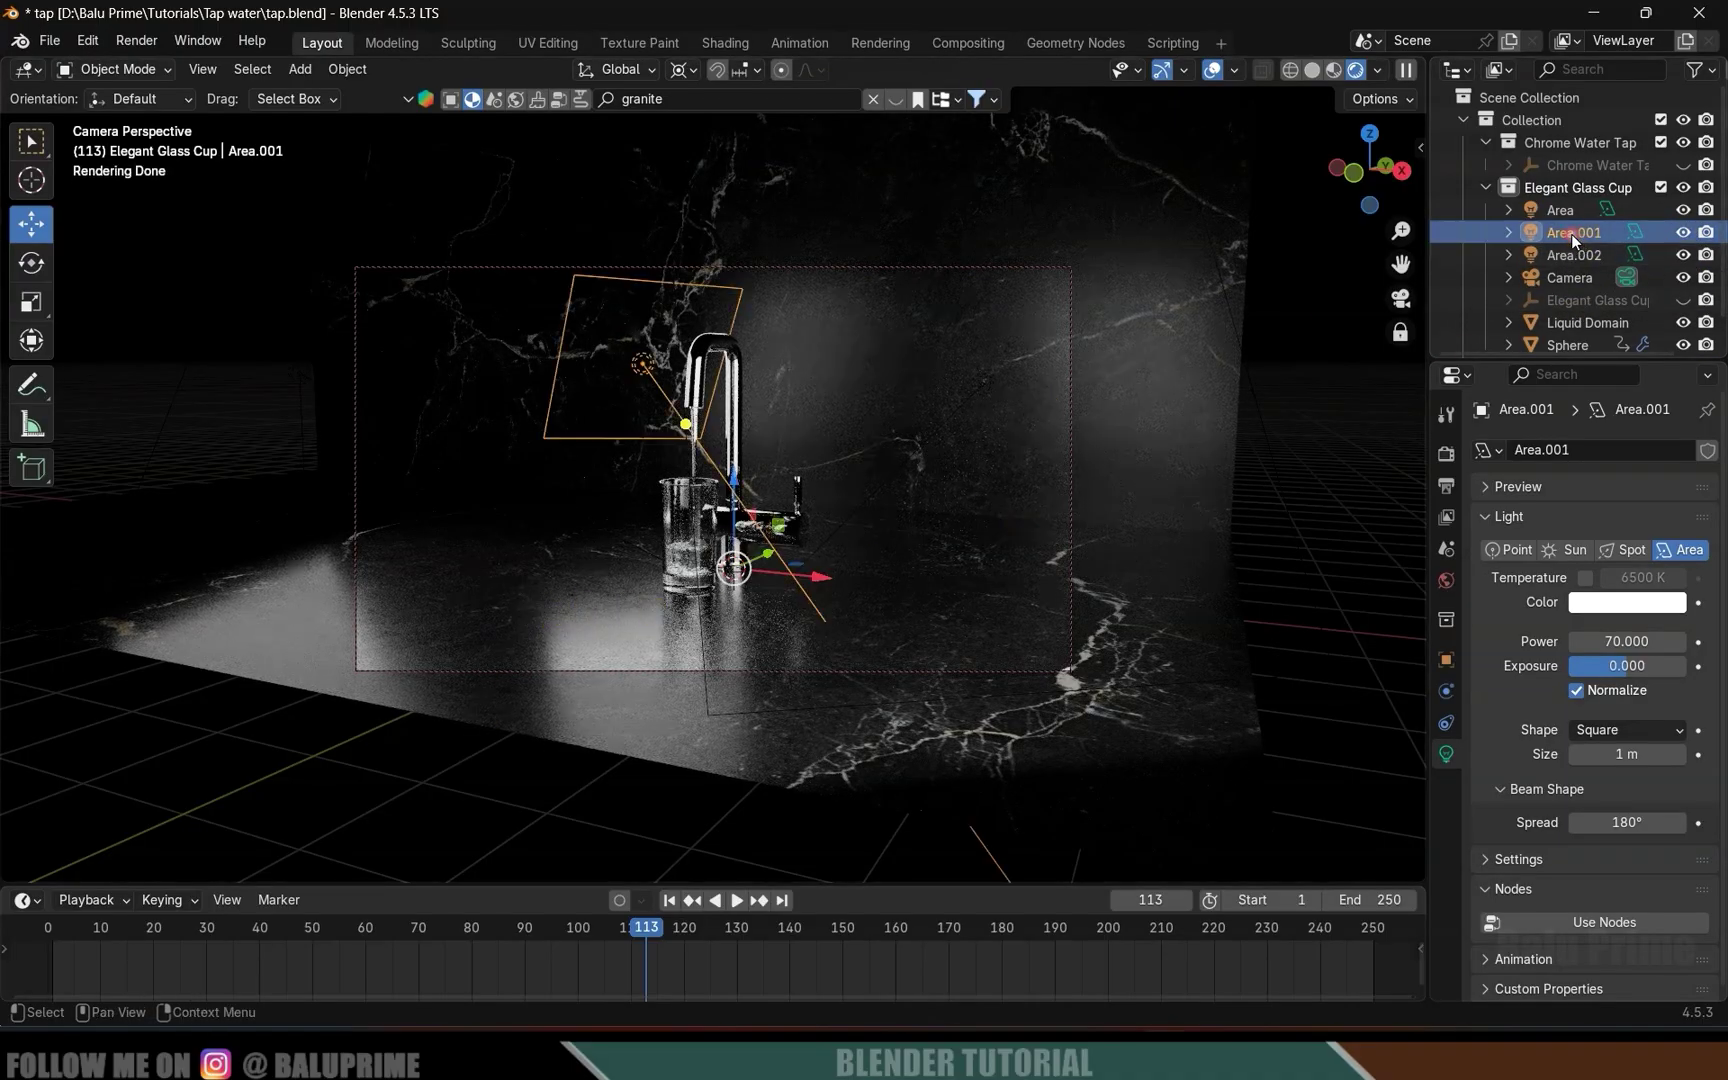
left_click(957, 424)
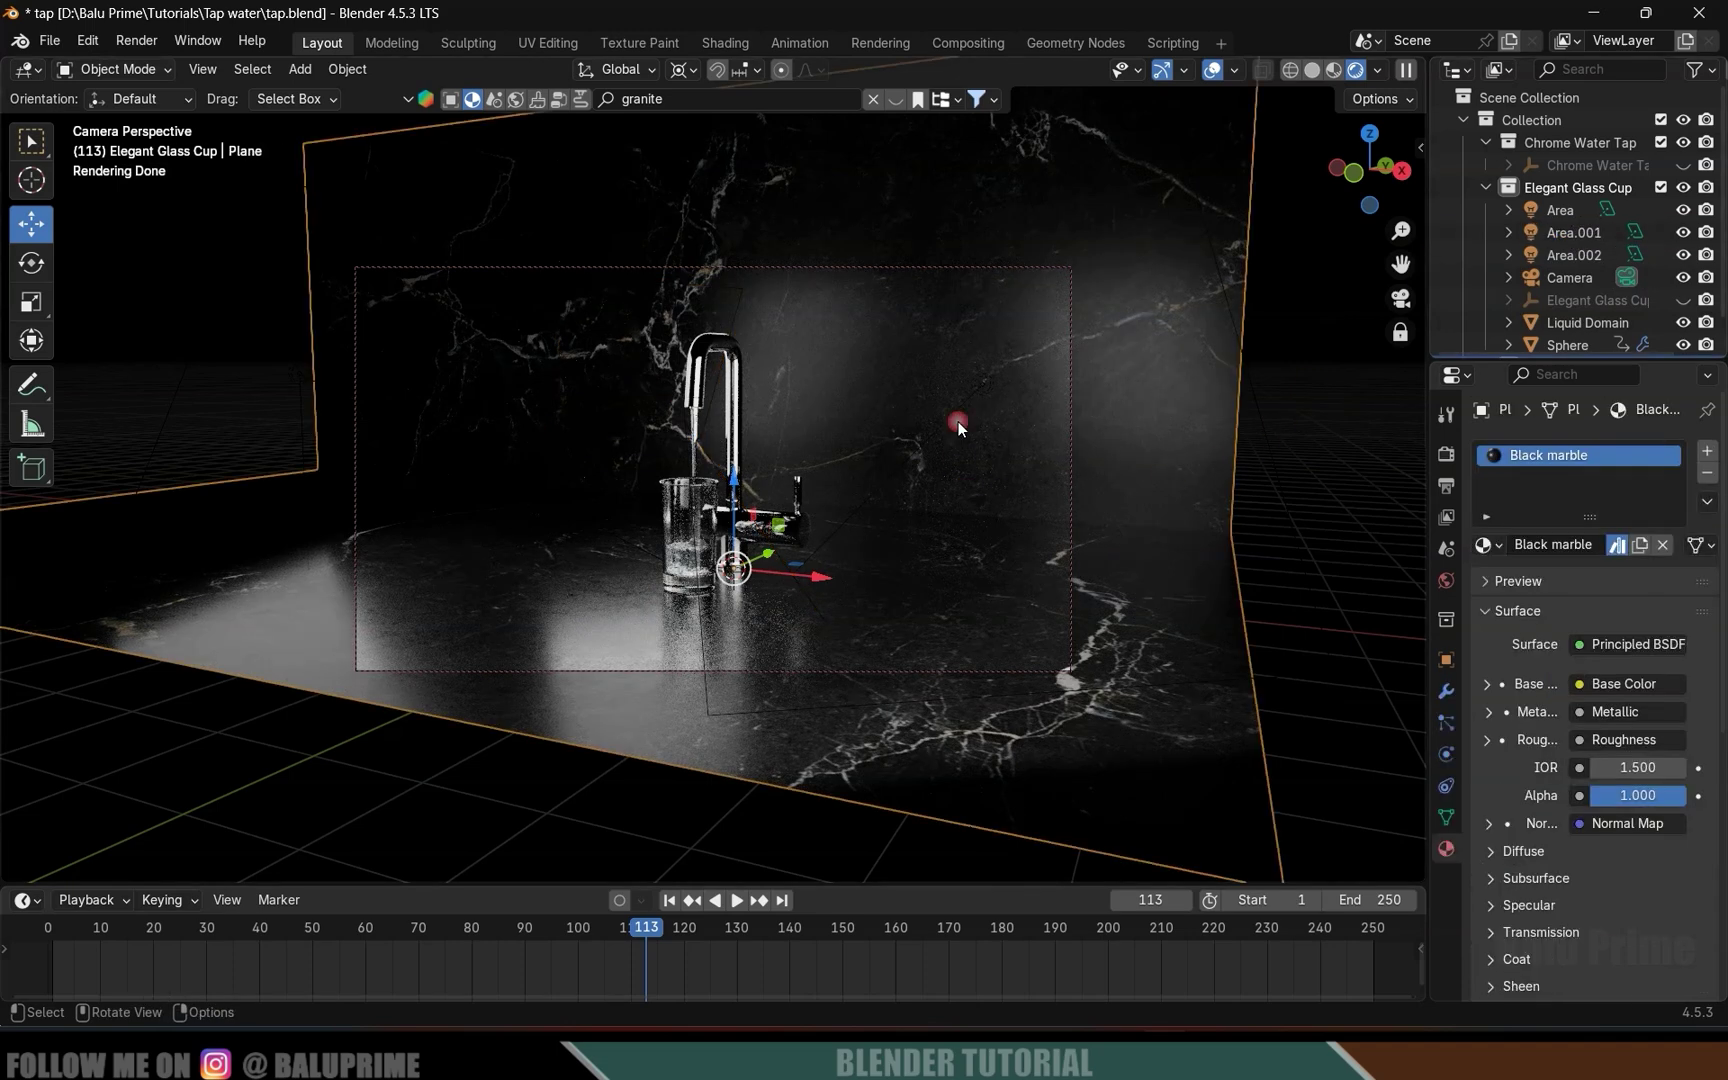
scroll(1622, 260, "down", 1)
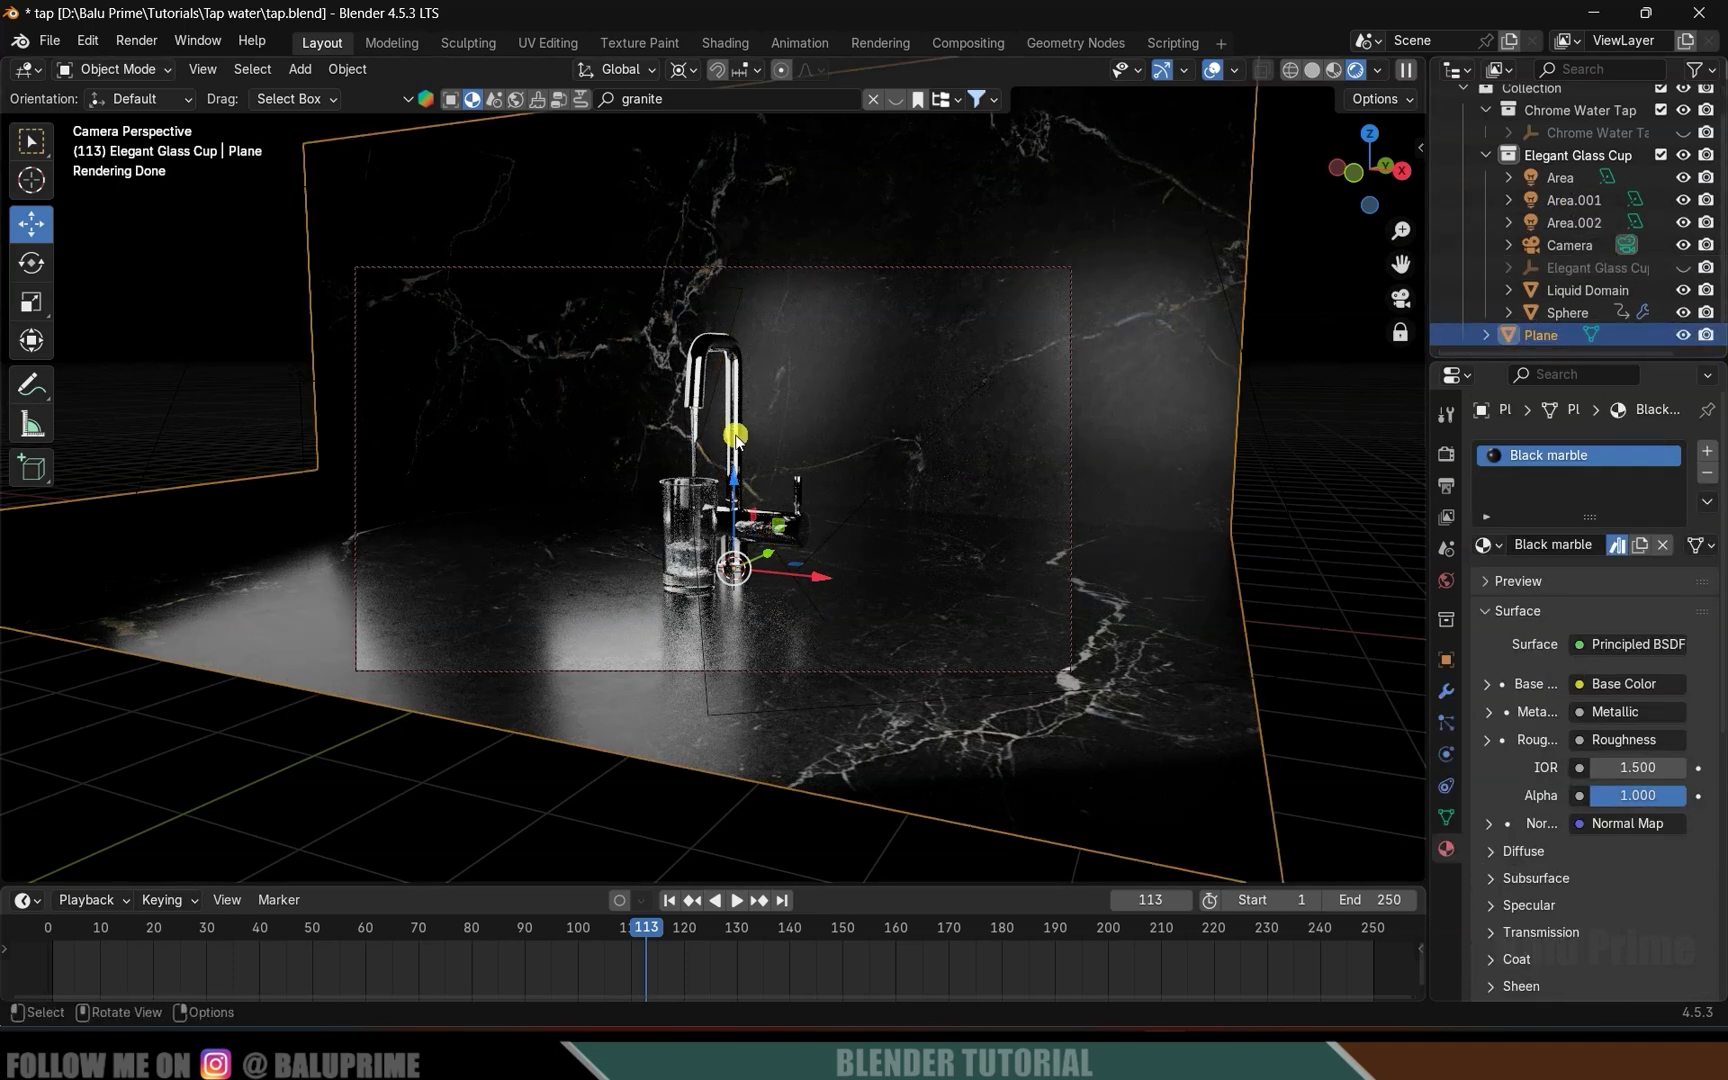
left_click(1584, 201)
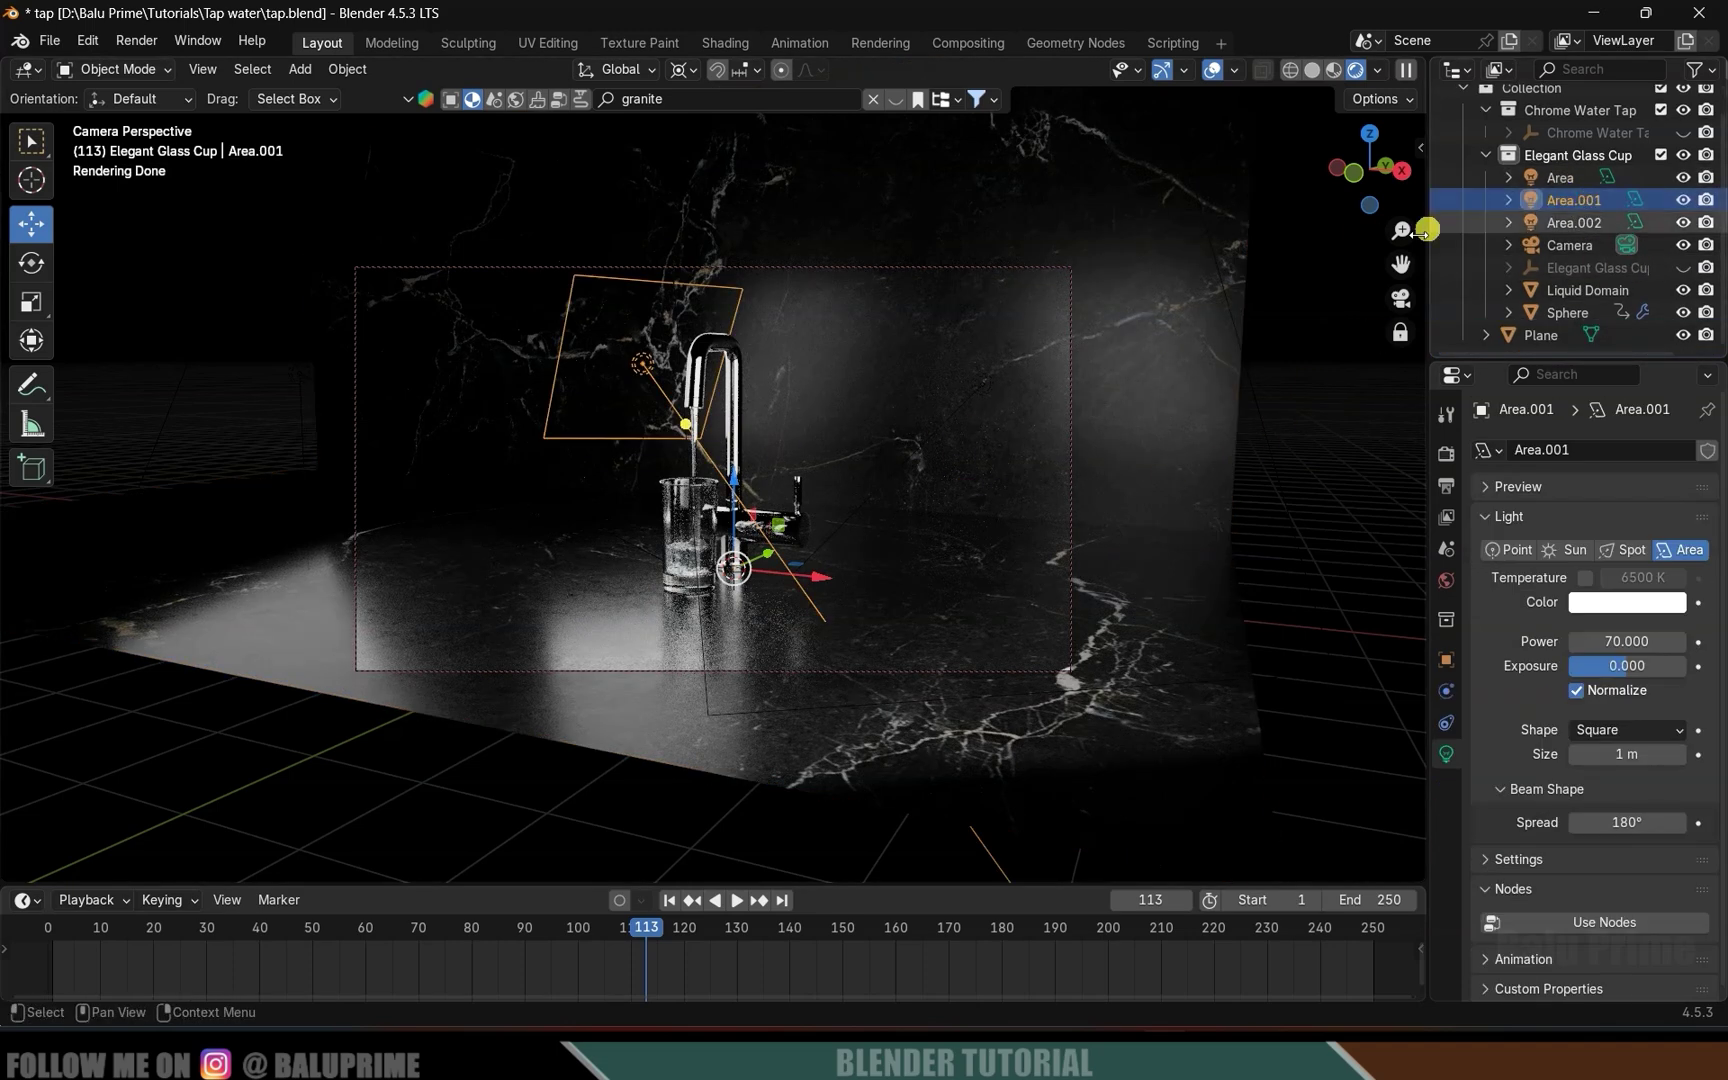
left_click(1448, 666)
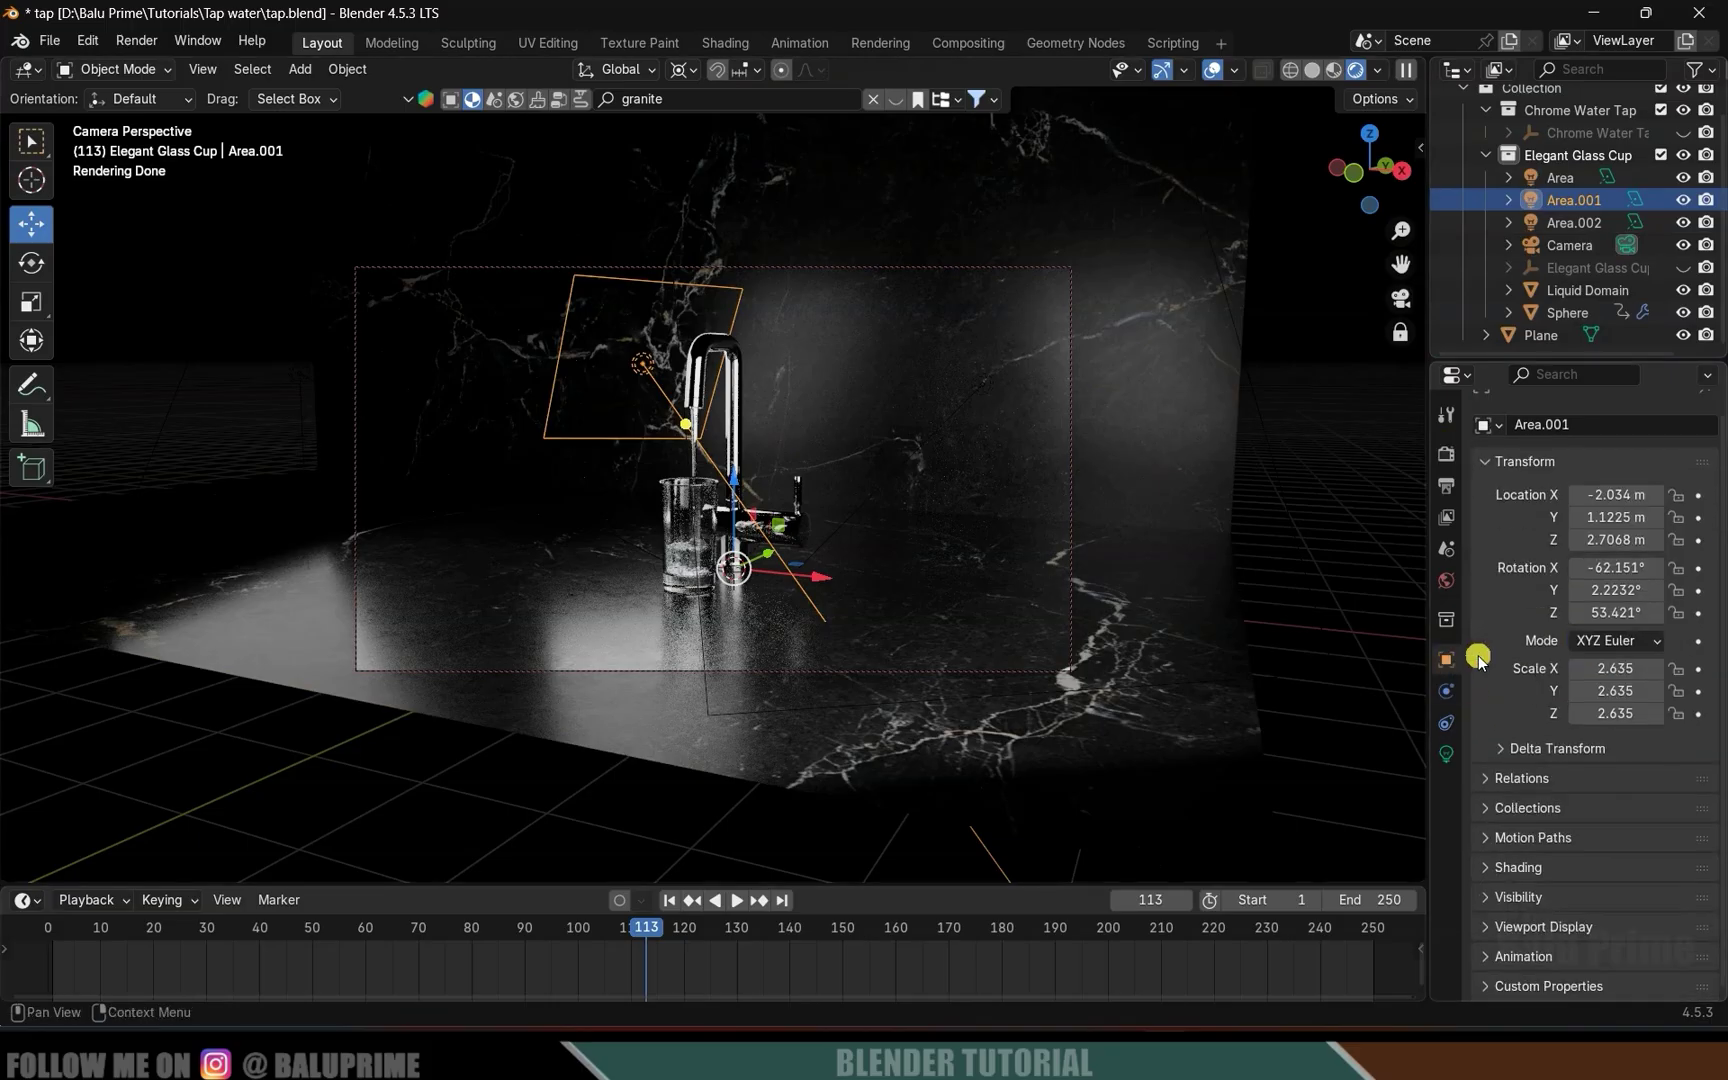
Create a Light Linking collection for Area.001, add the Plane, and exclude it.
left_click(1497, 862)
scroll(1490, 868, "down", 2)
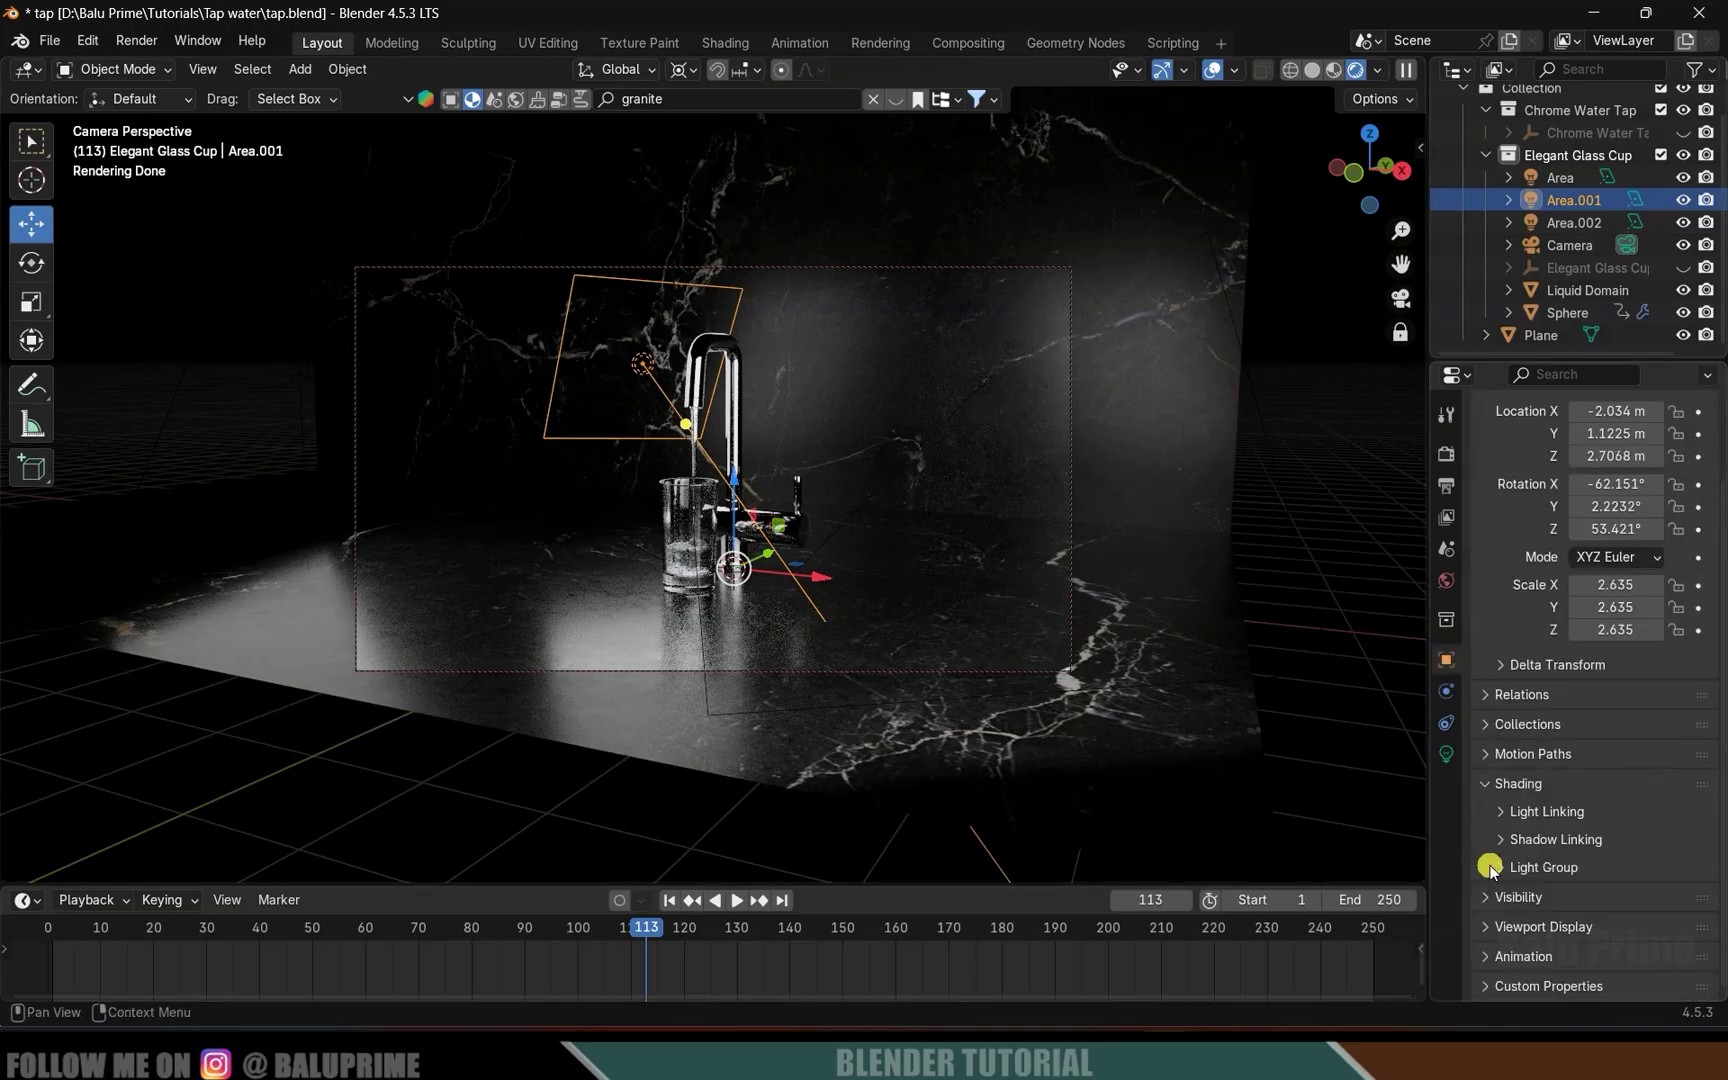
left_click(1503, 812)
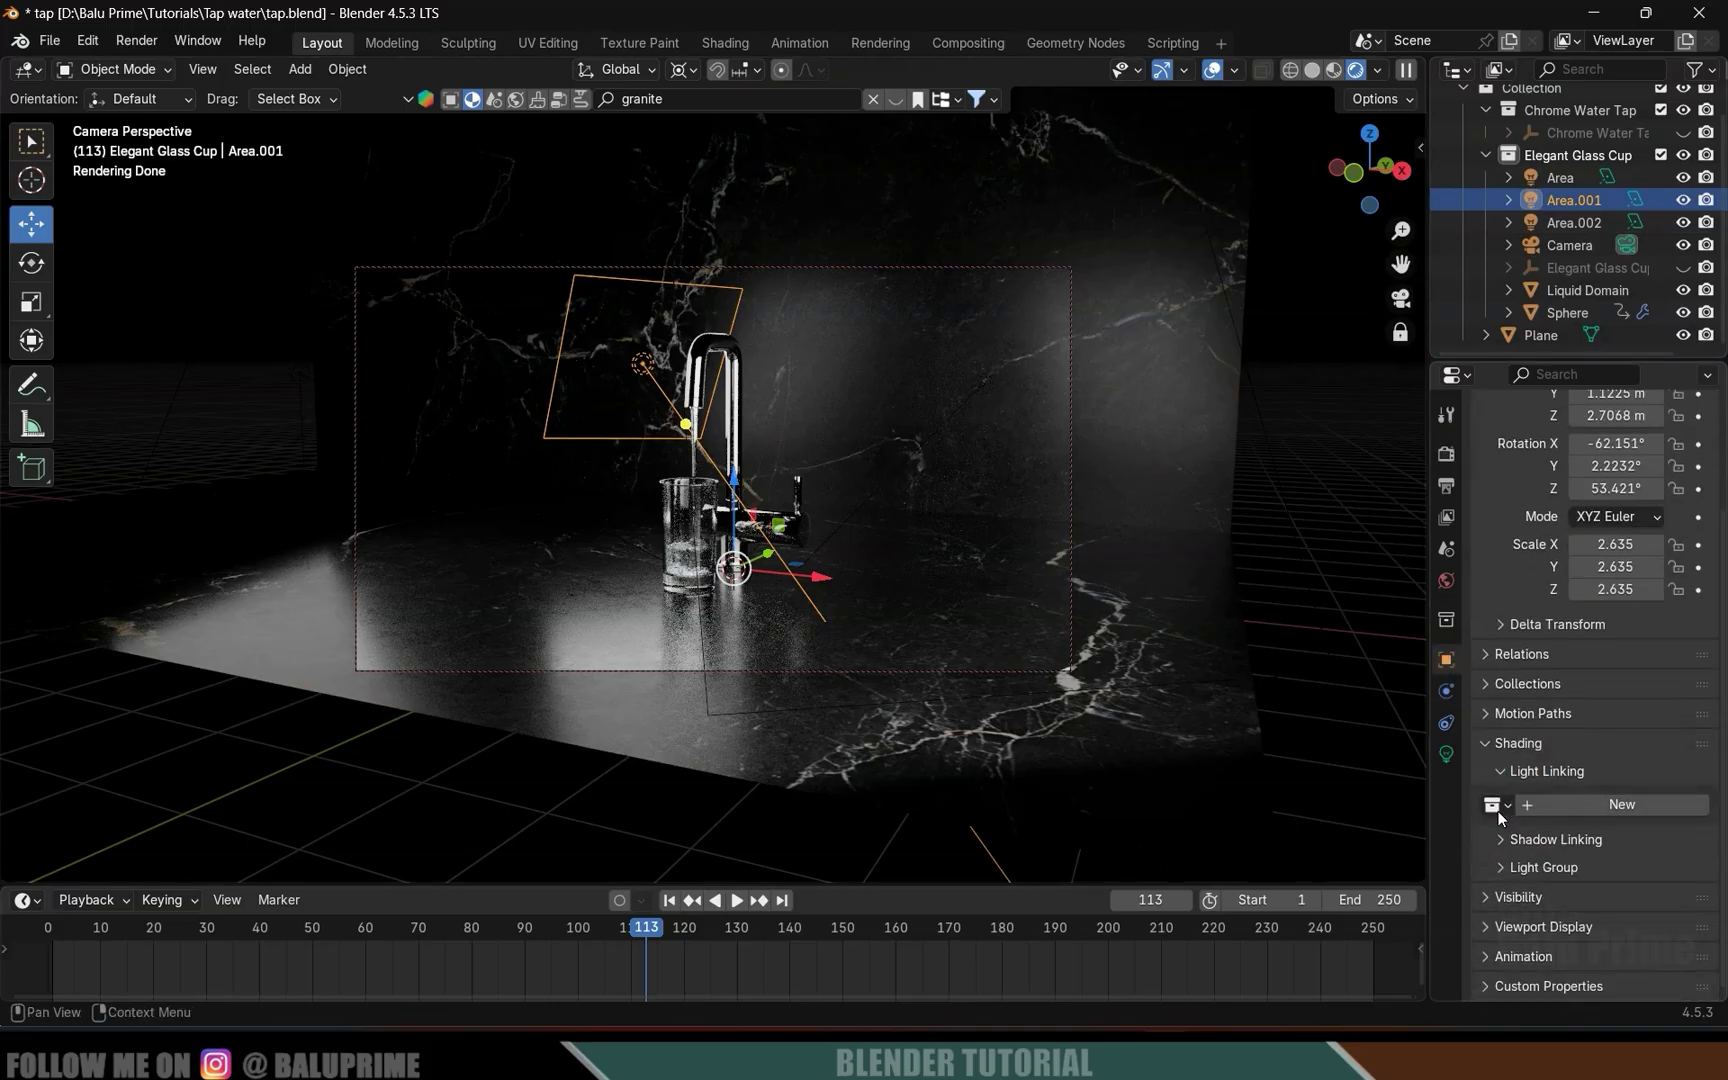
left_click(1617, 806)
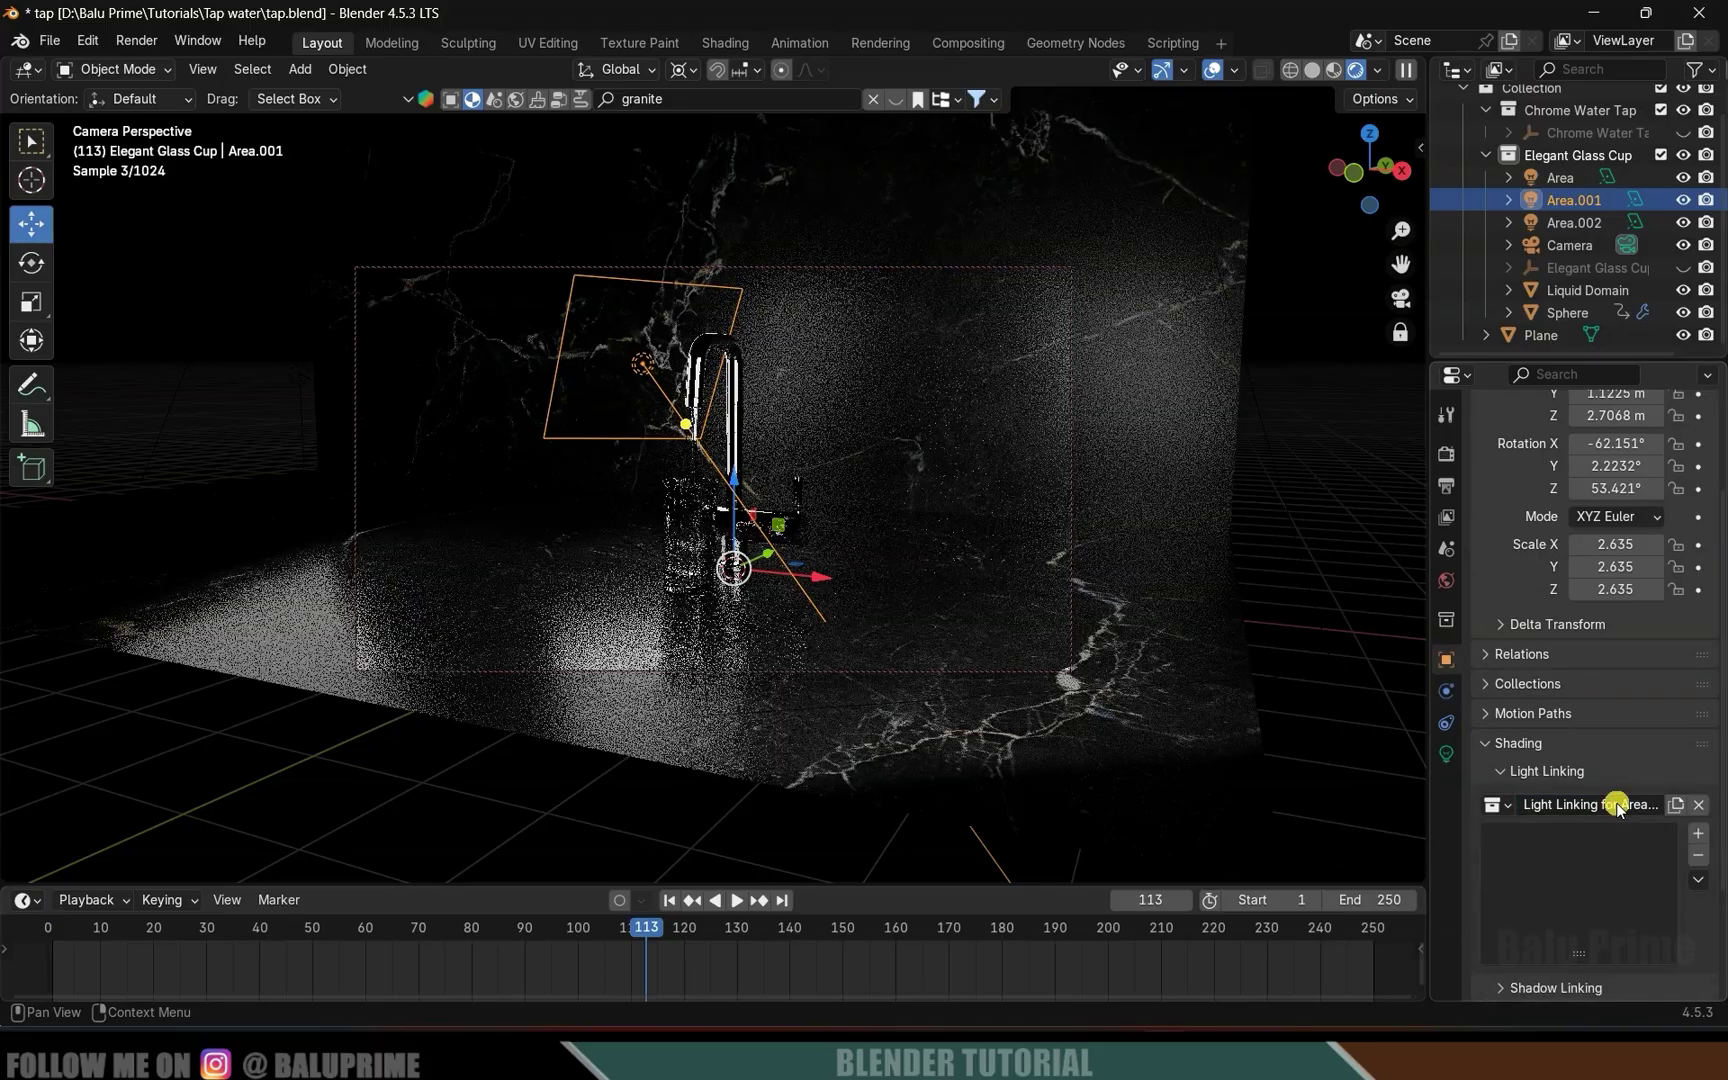
scroll(1614, 790, "down", 3)
left_click_drag(1538, 333, 1547, 774)
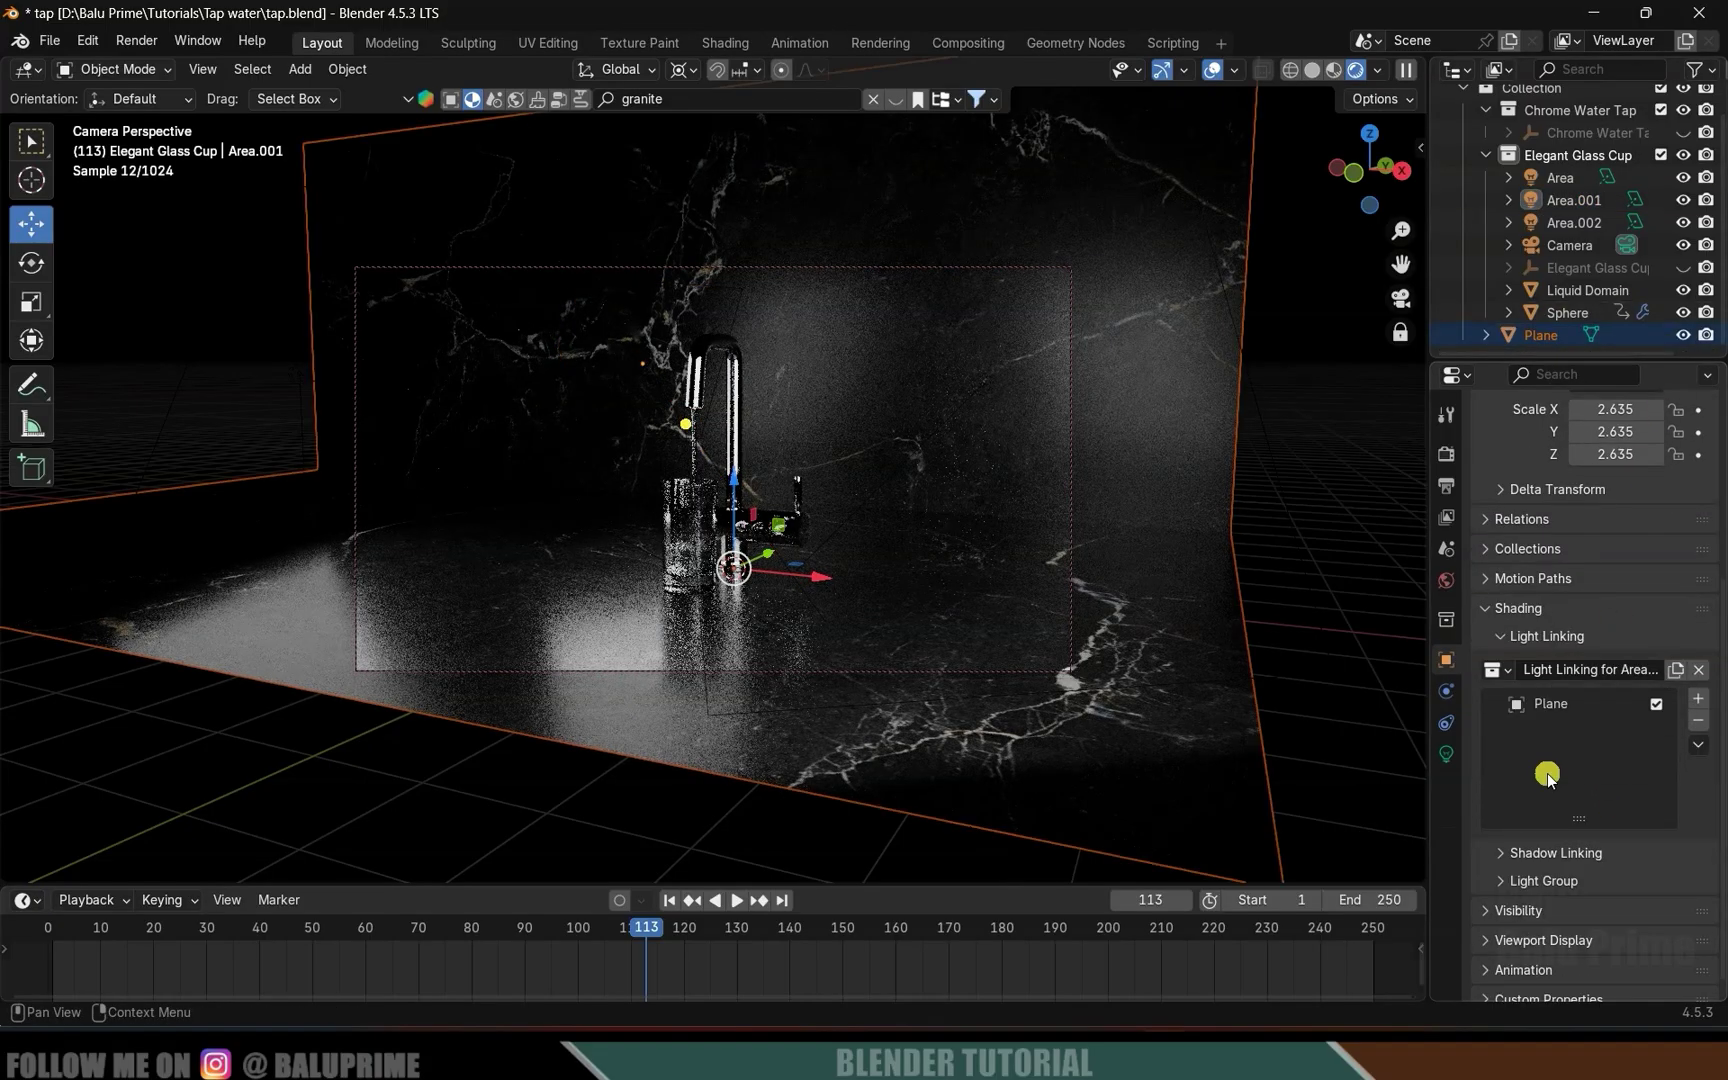
left_click(1657, 704)
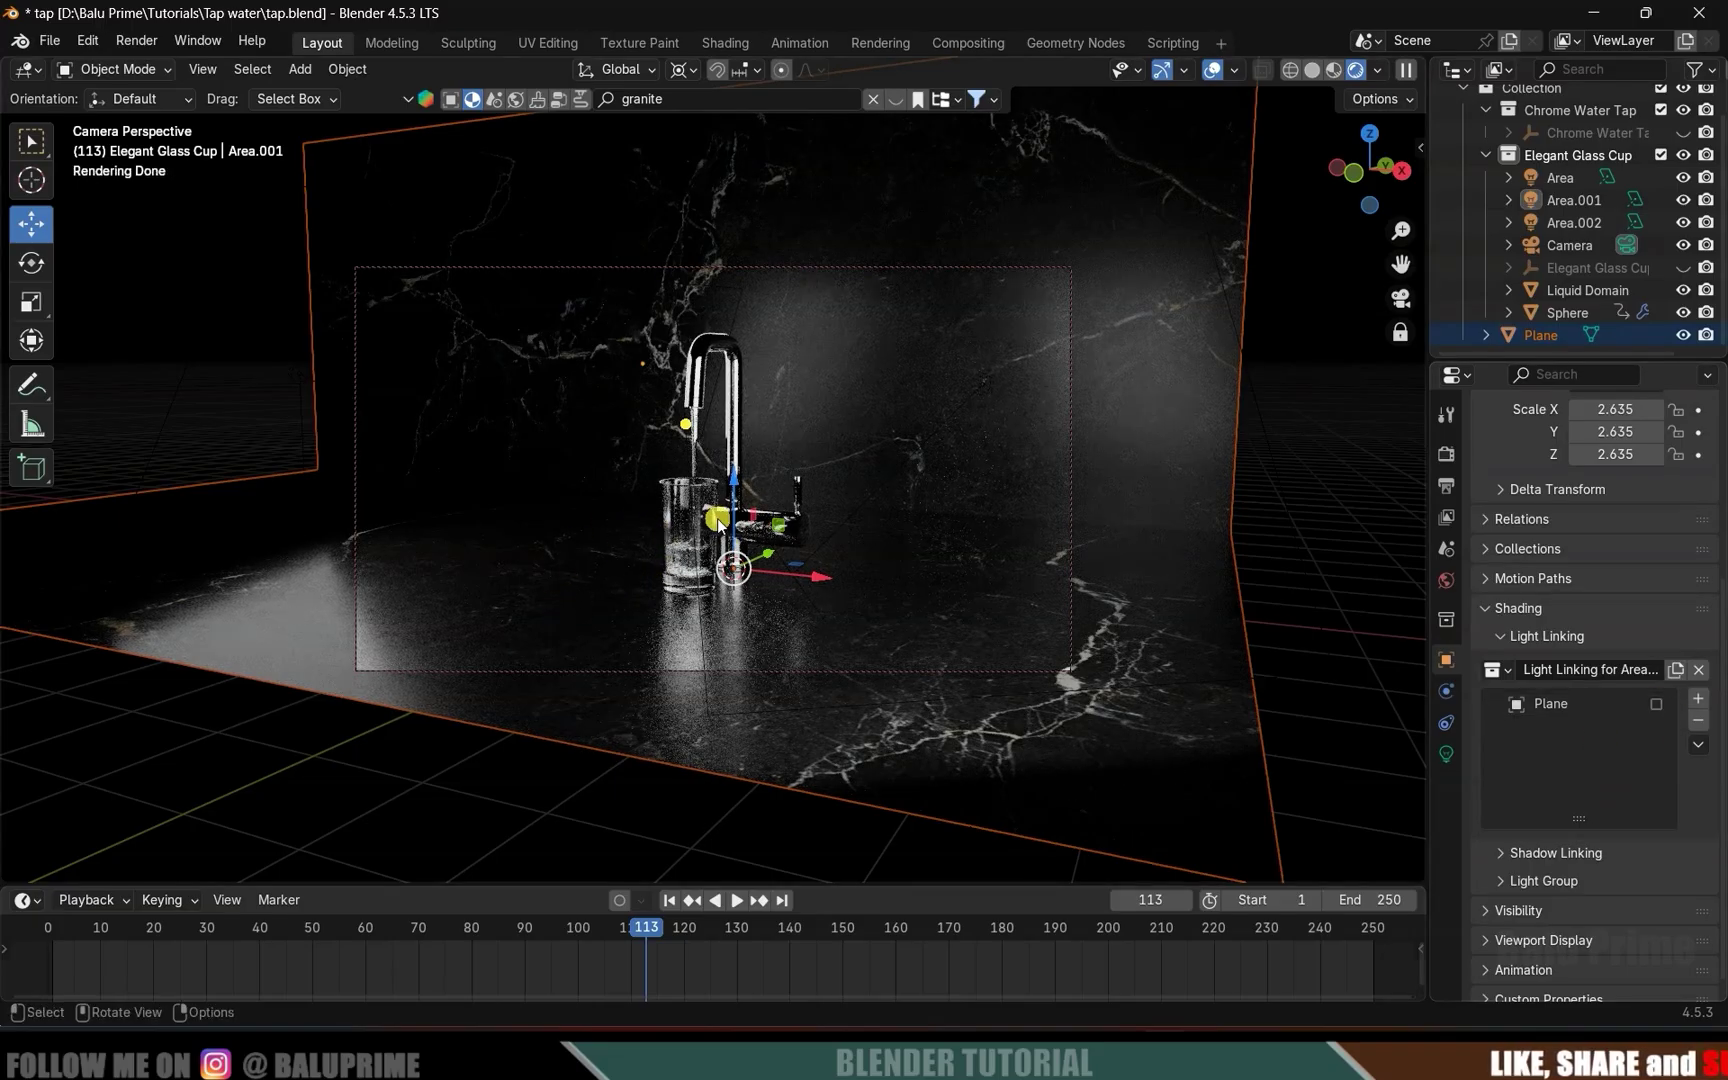
mouse_move(550, 348)
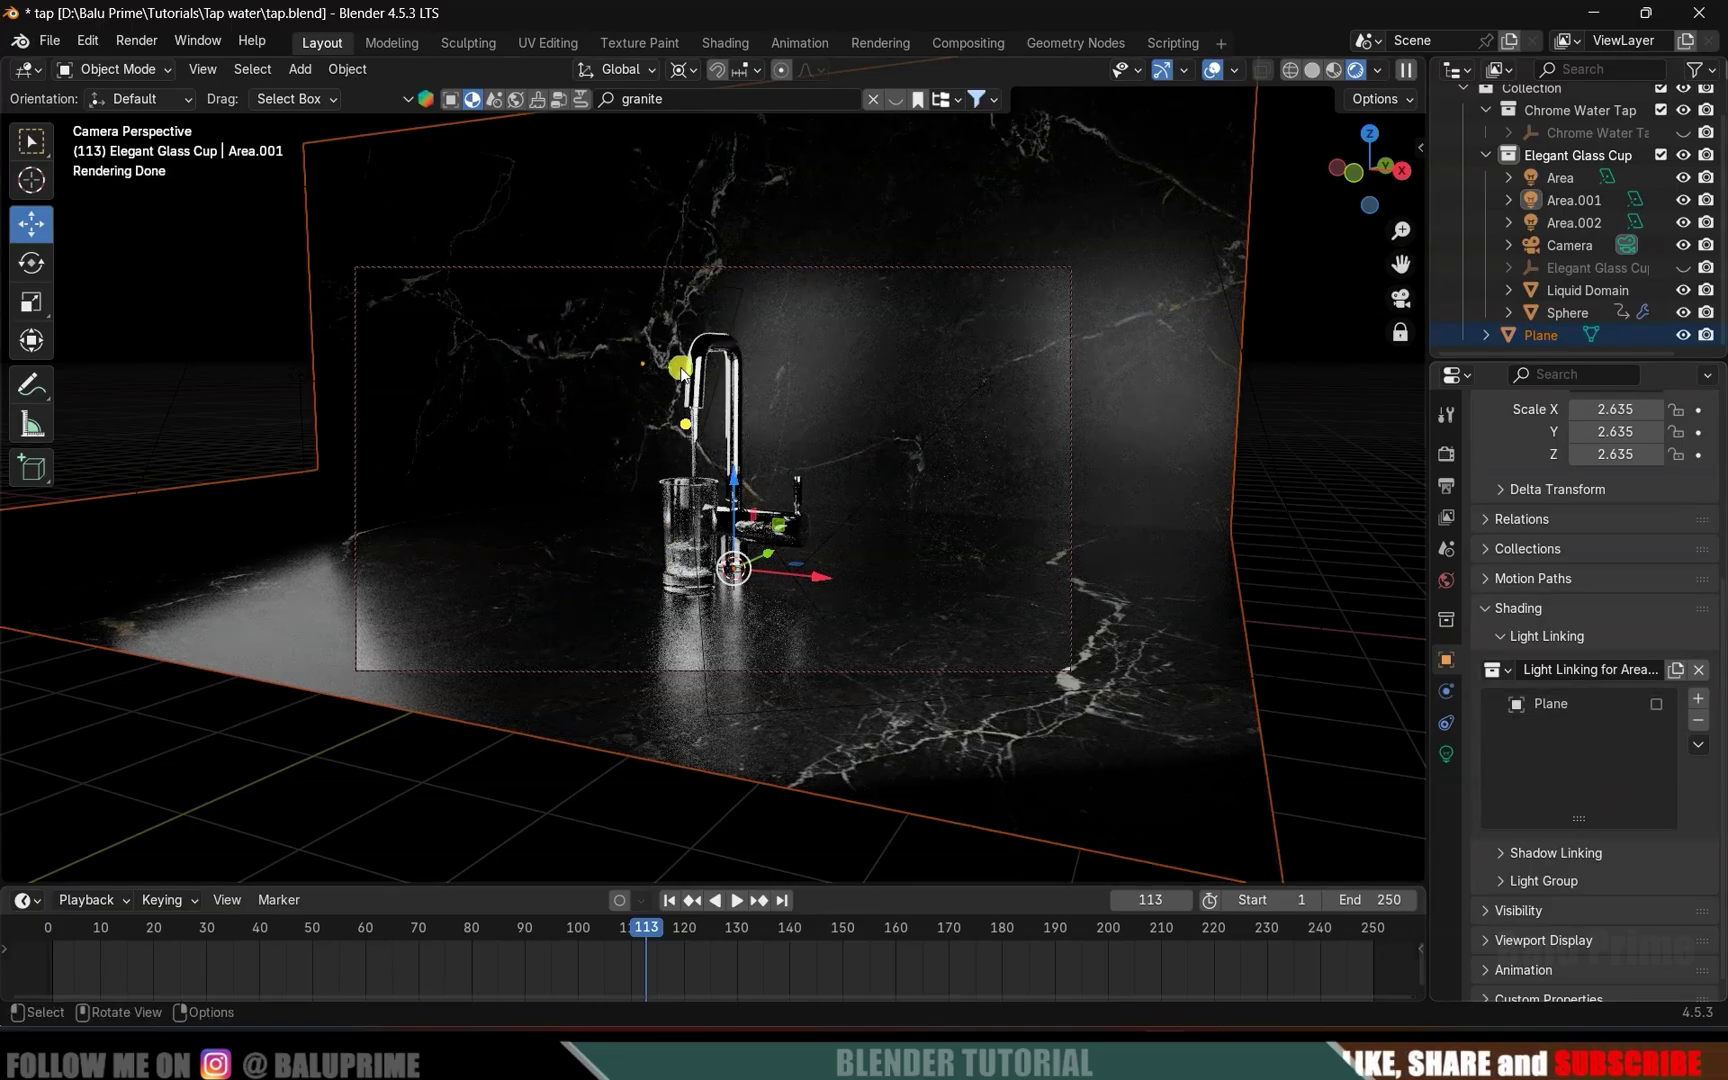
left_click(1681, 205)
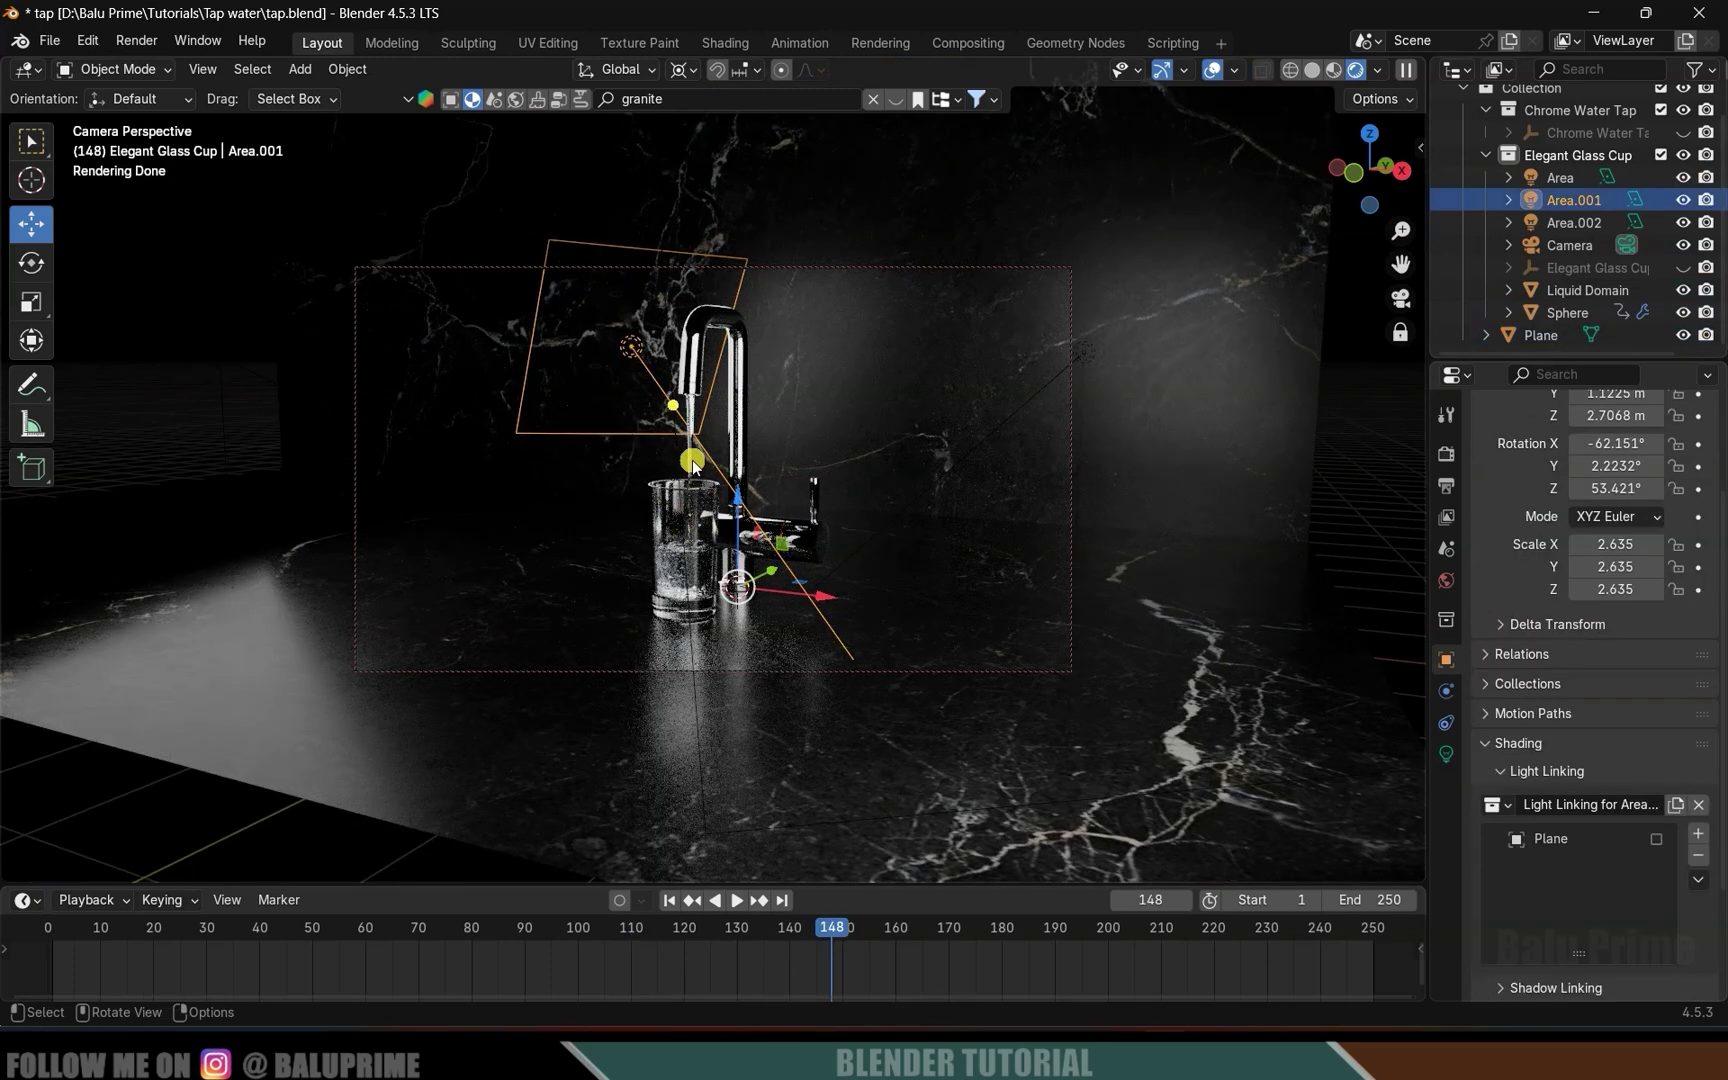
Tint the Liquid Domain's Glass BSDF a near-white pale pink and return to frame 1.
left_click(450, 468)
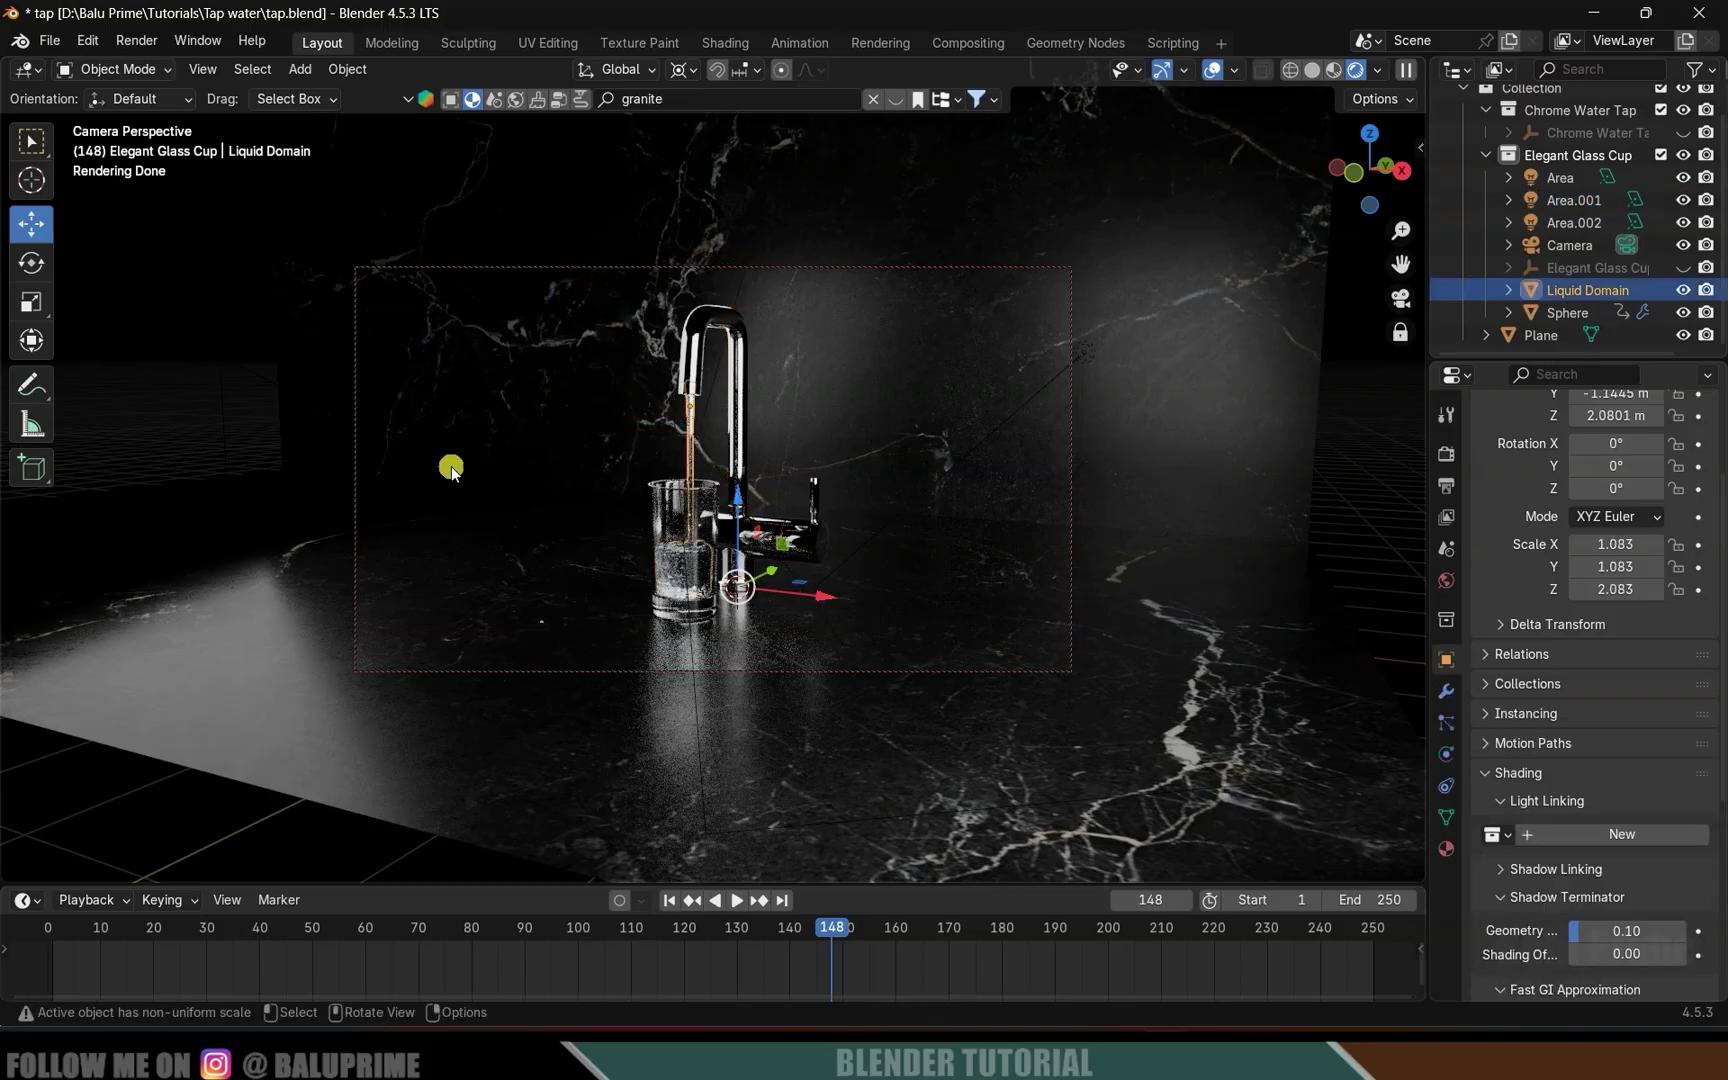
left_click(1444, 850)
left_click(1635, 667)
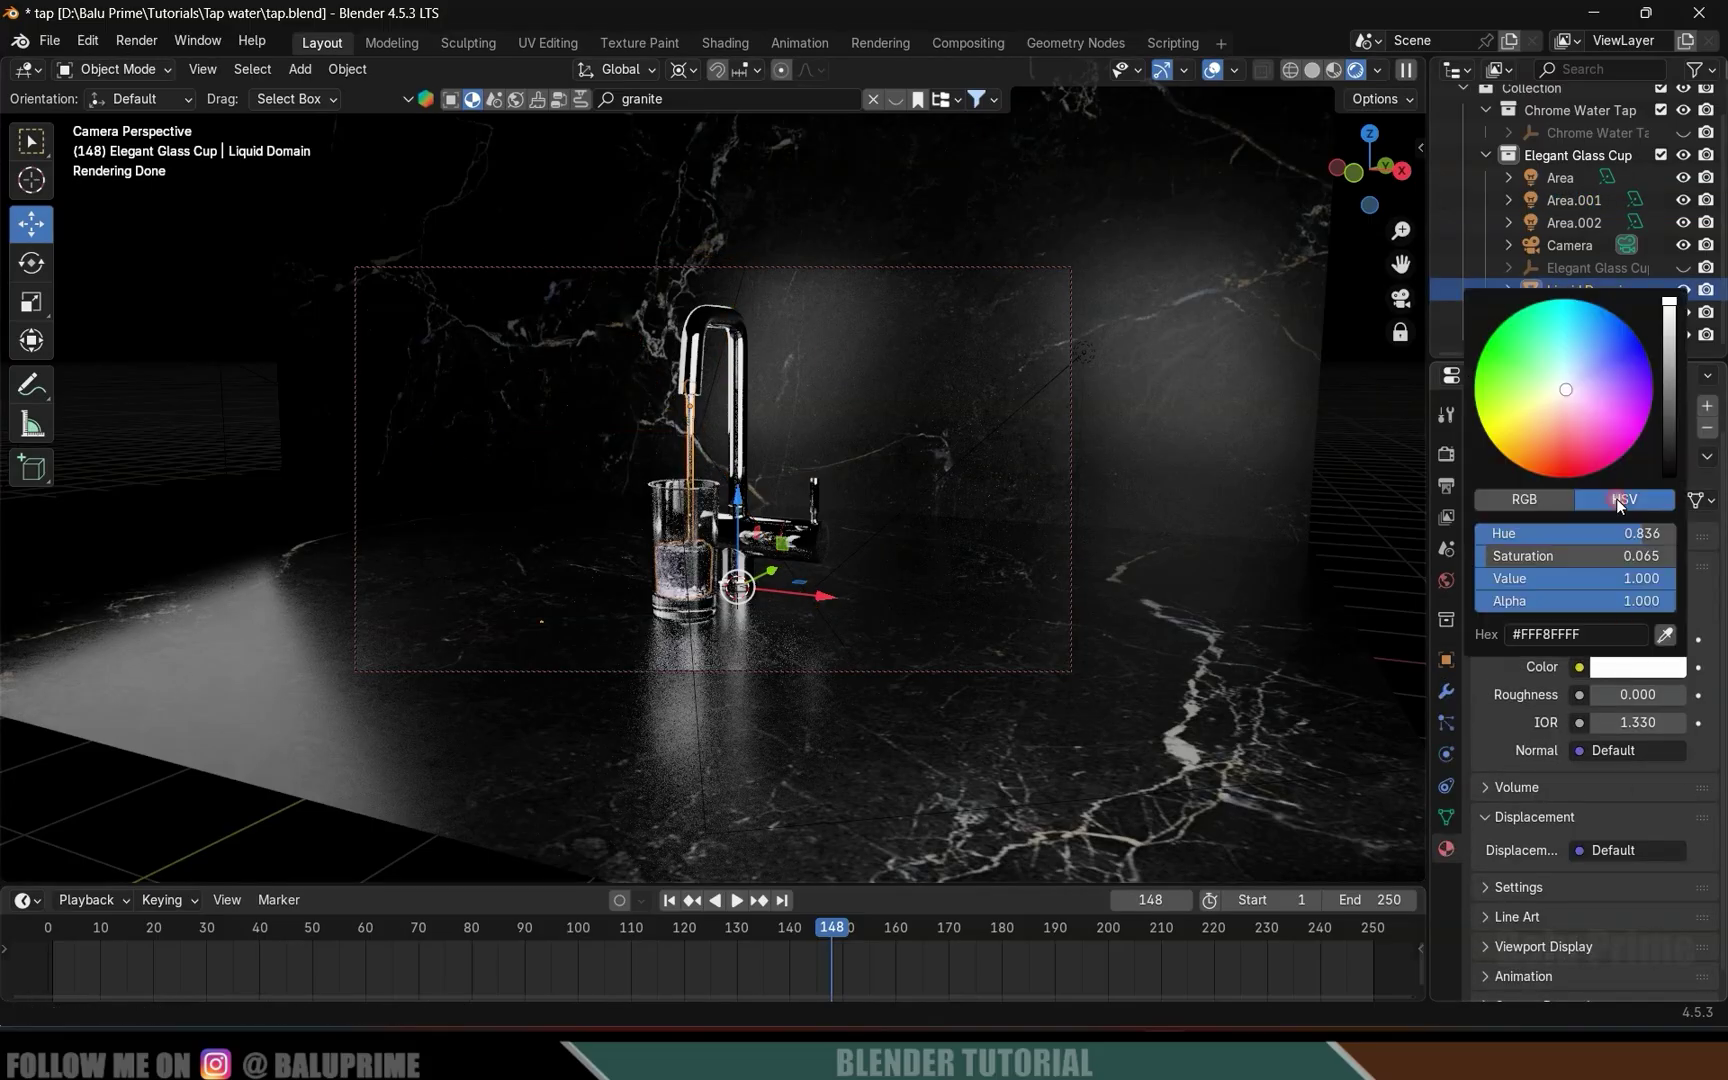
left_click(1583, 326)
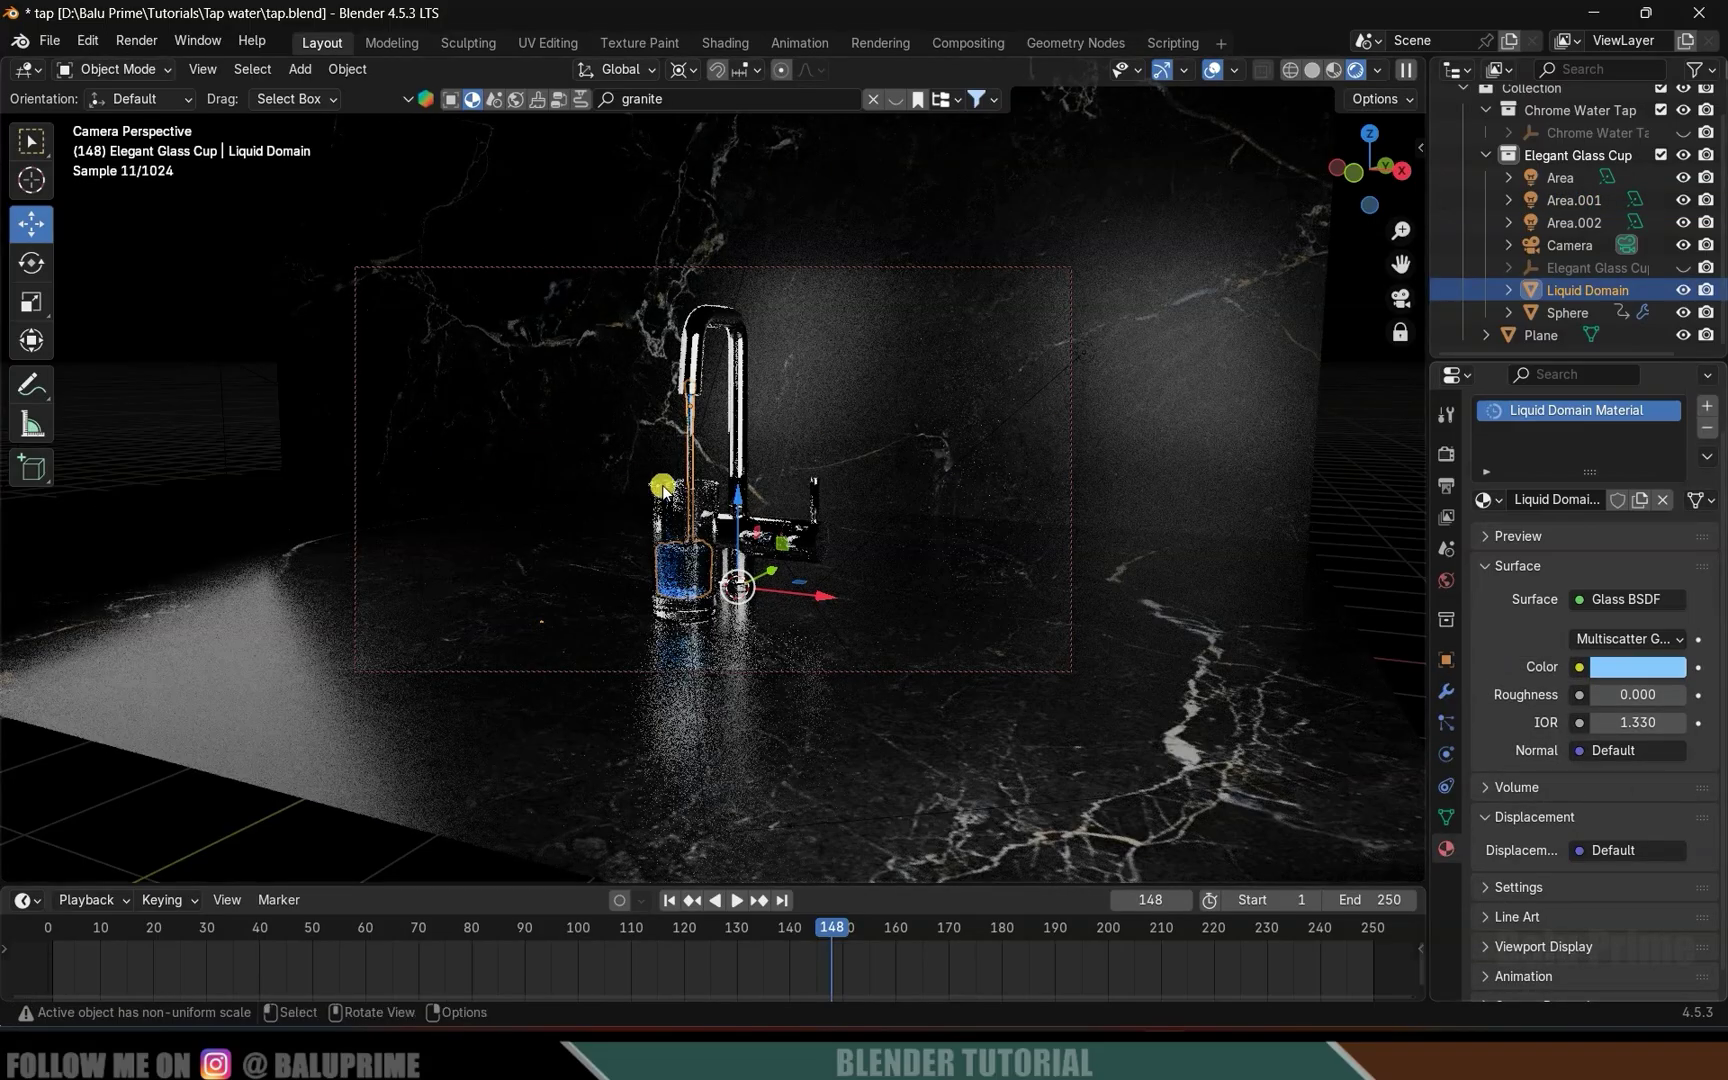
left_click(1637, 667)
left_click(1567, 395)
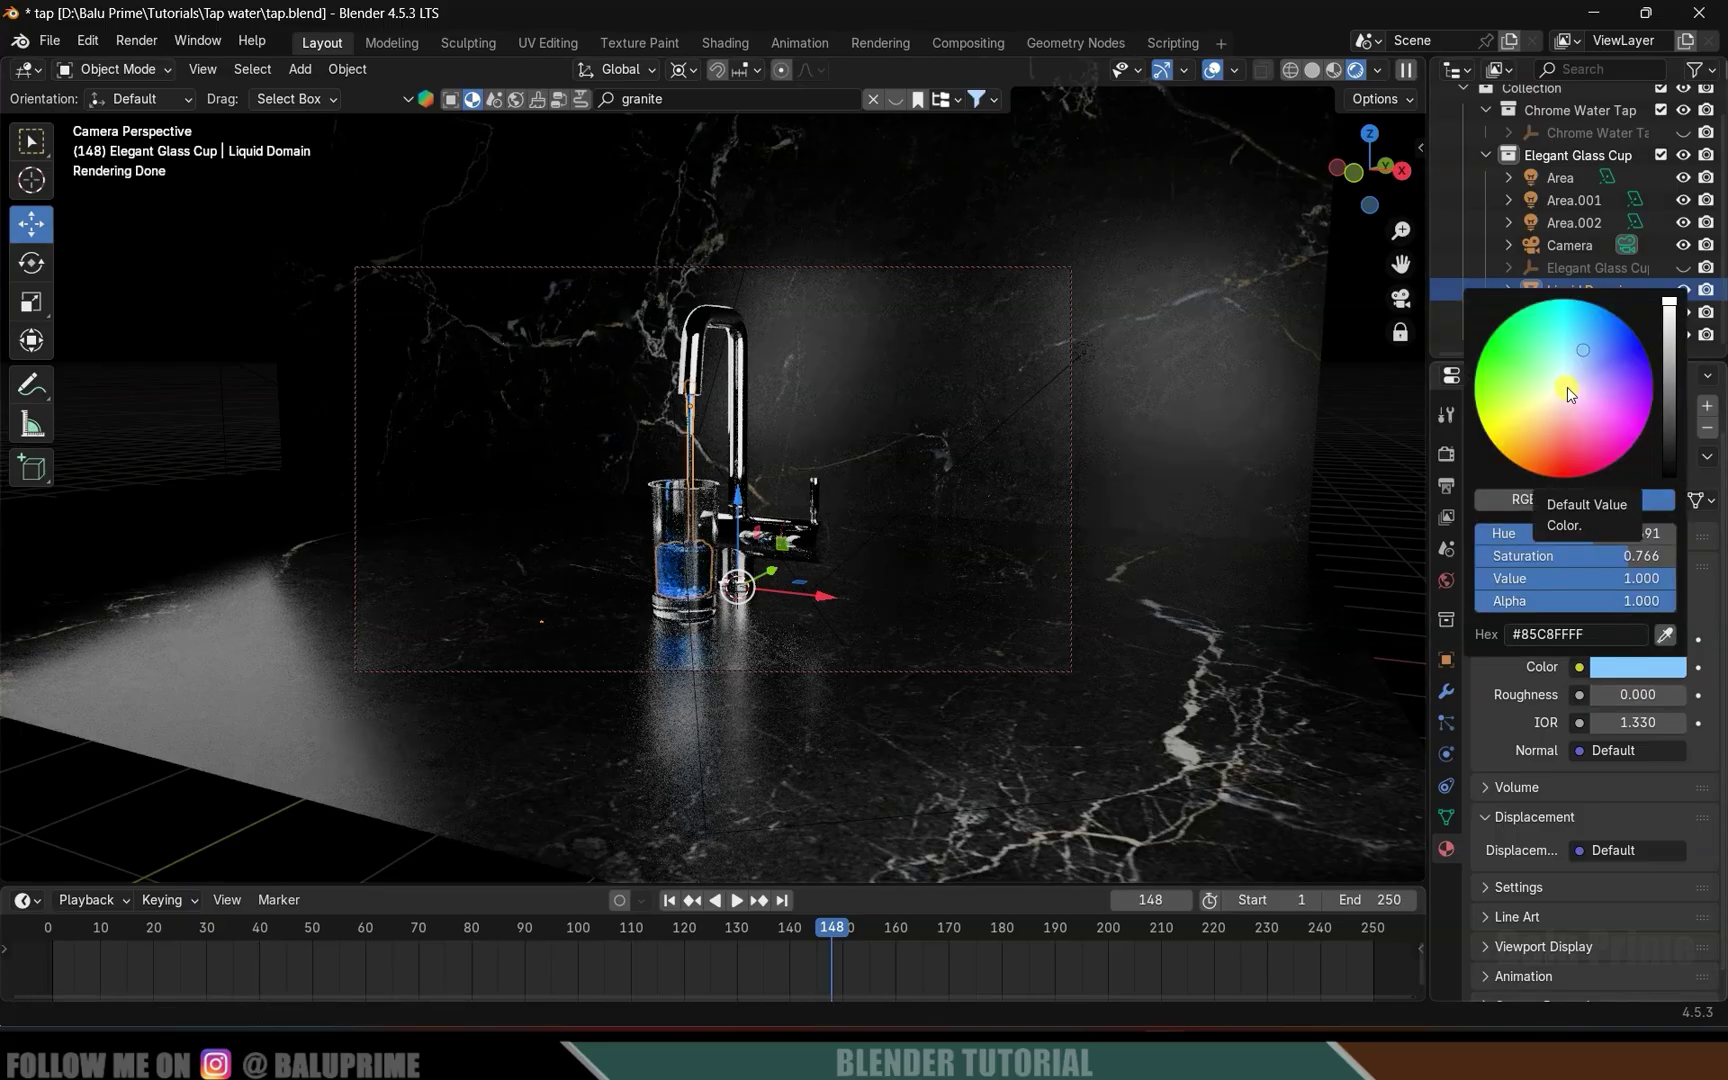
left_click(668, 900)
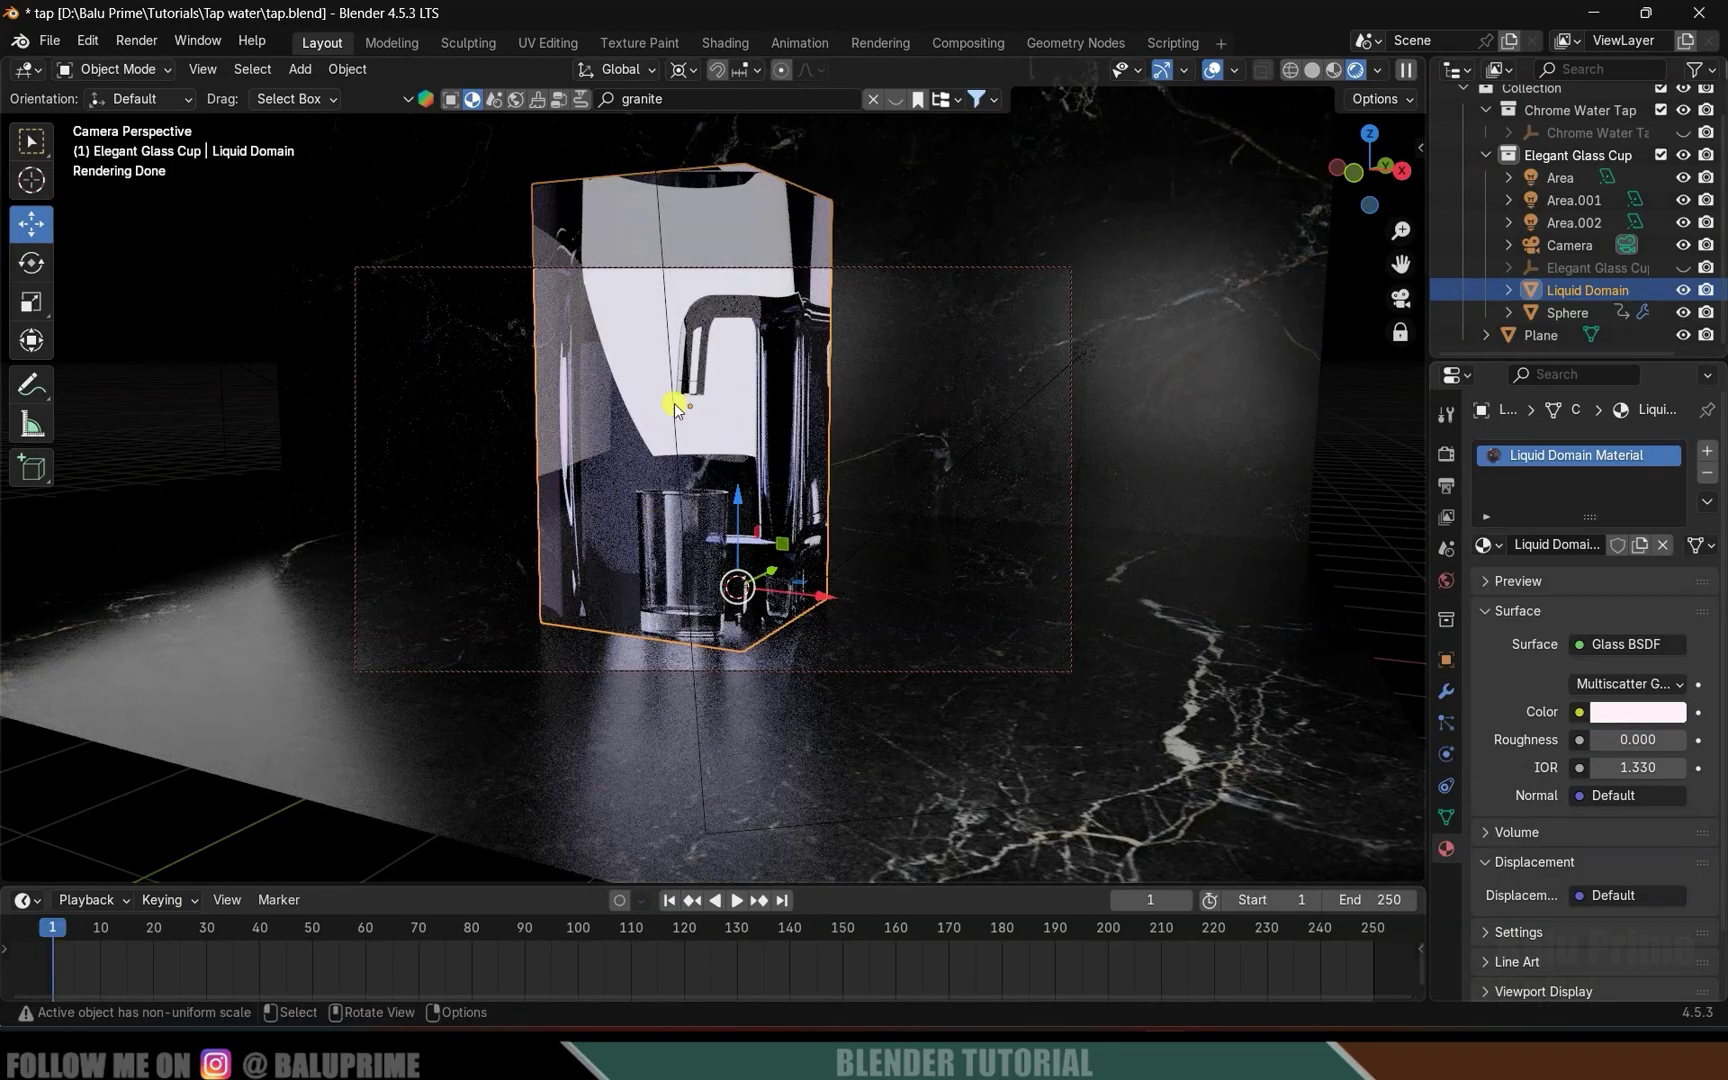
Toggle the Liquid Domain's visibility while scrubbing, then select it at frame 39.
left_click(1684, 290)
left_click_drag(213, 925, 418, 929)
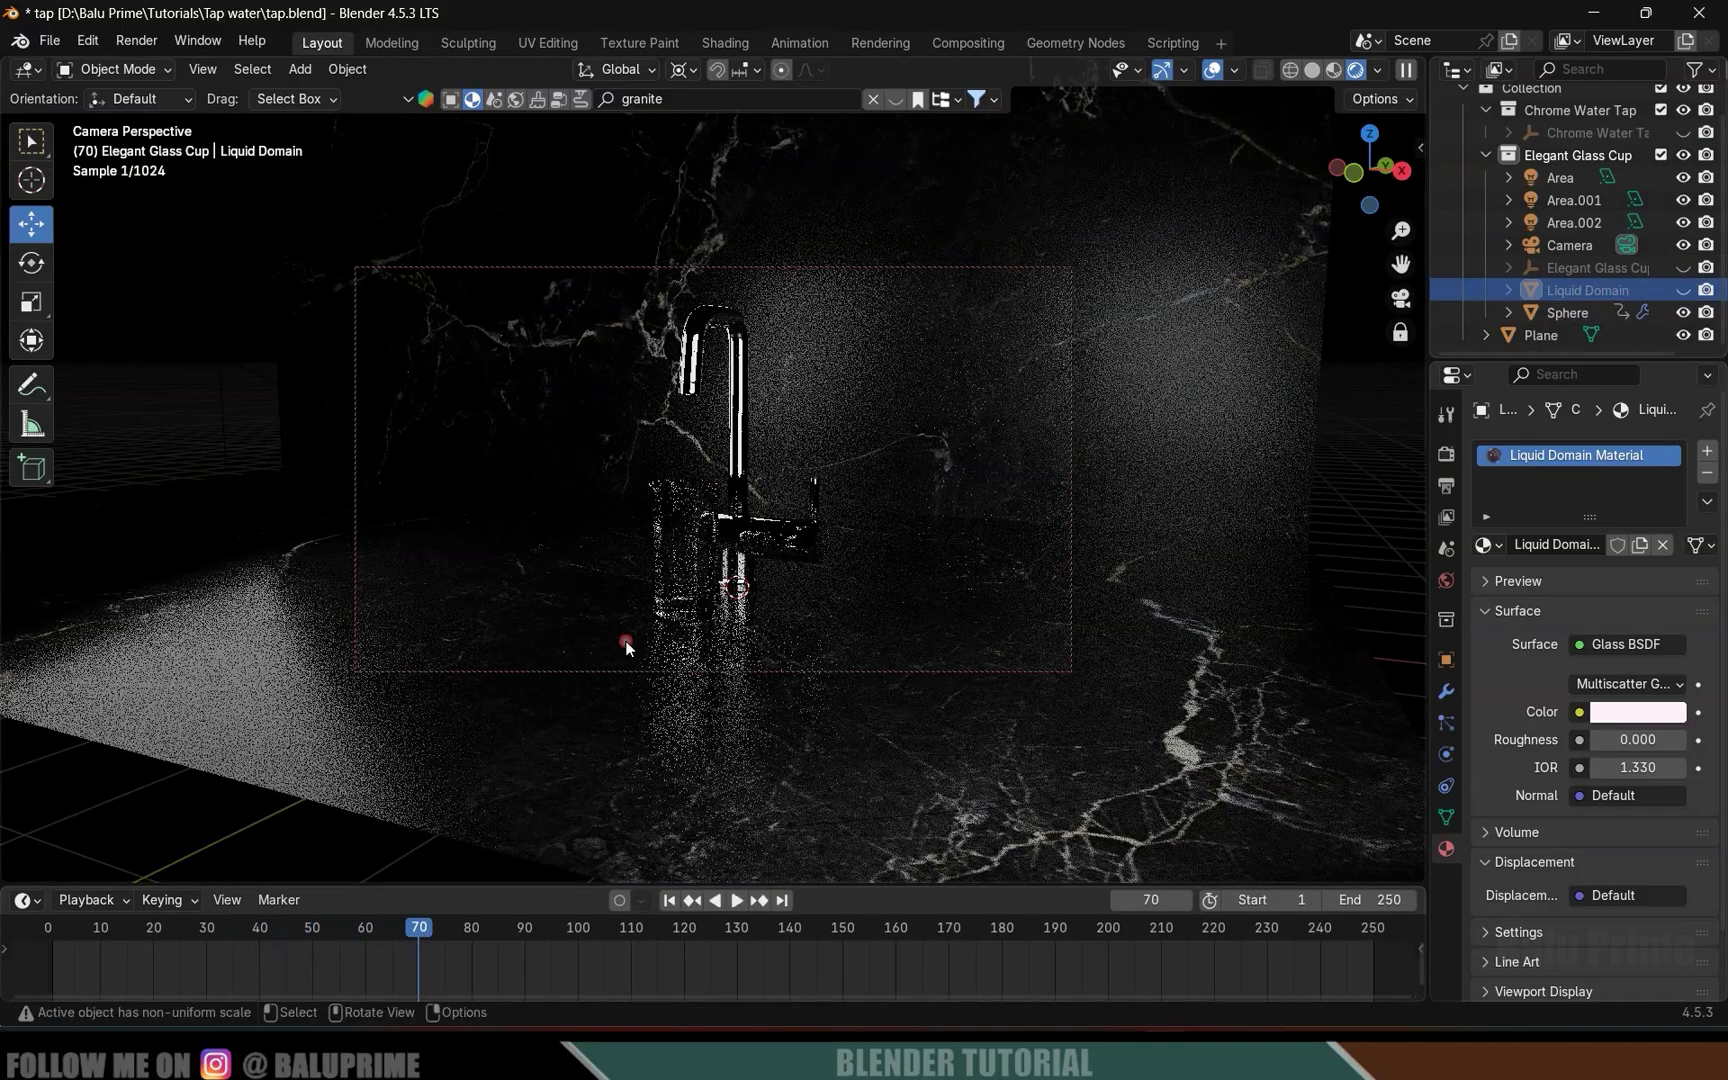
left_click(669, 900)
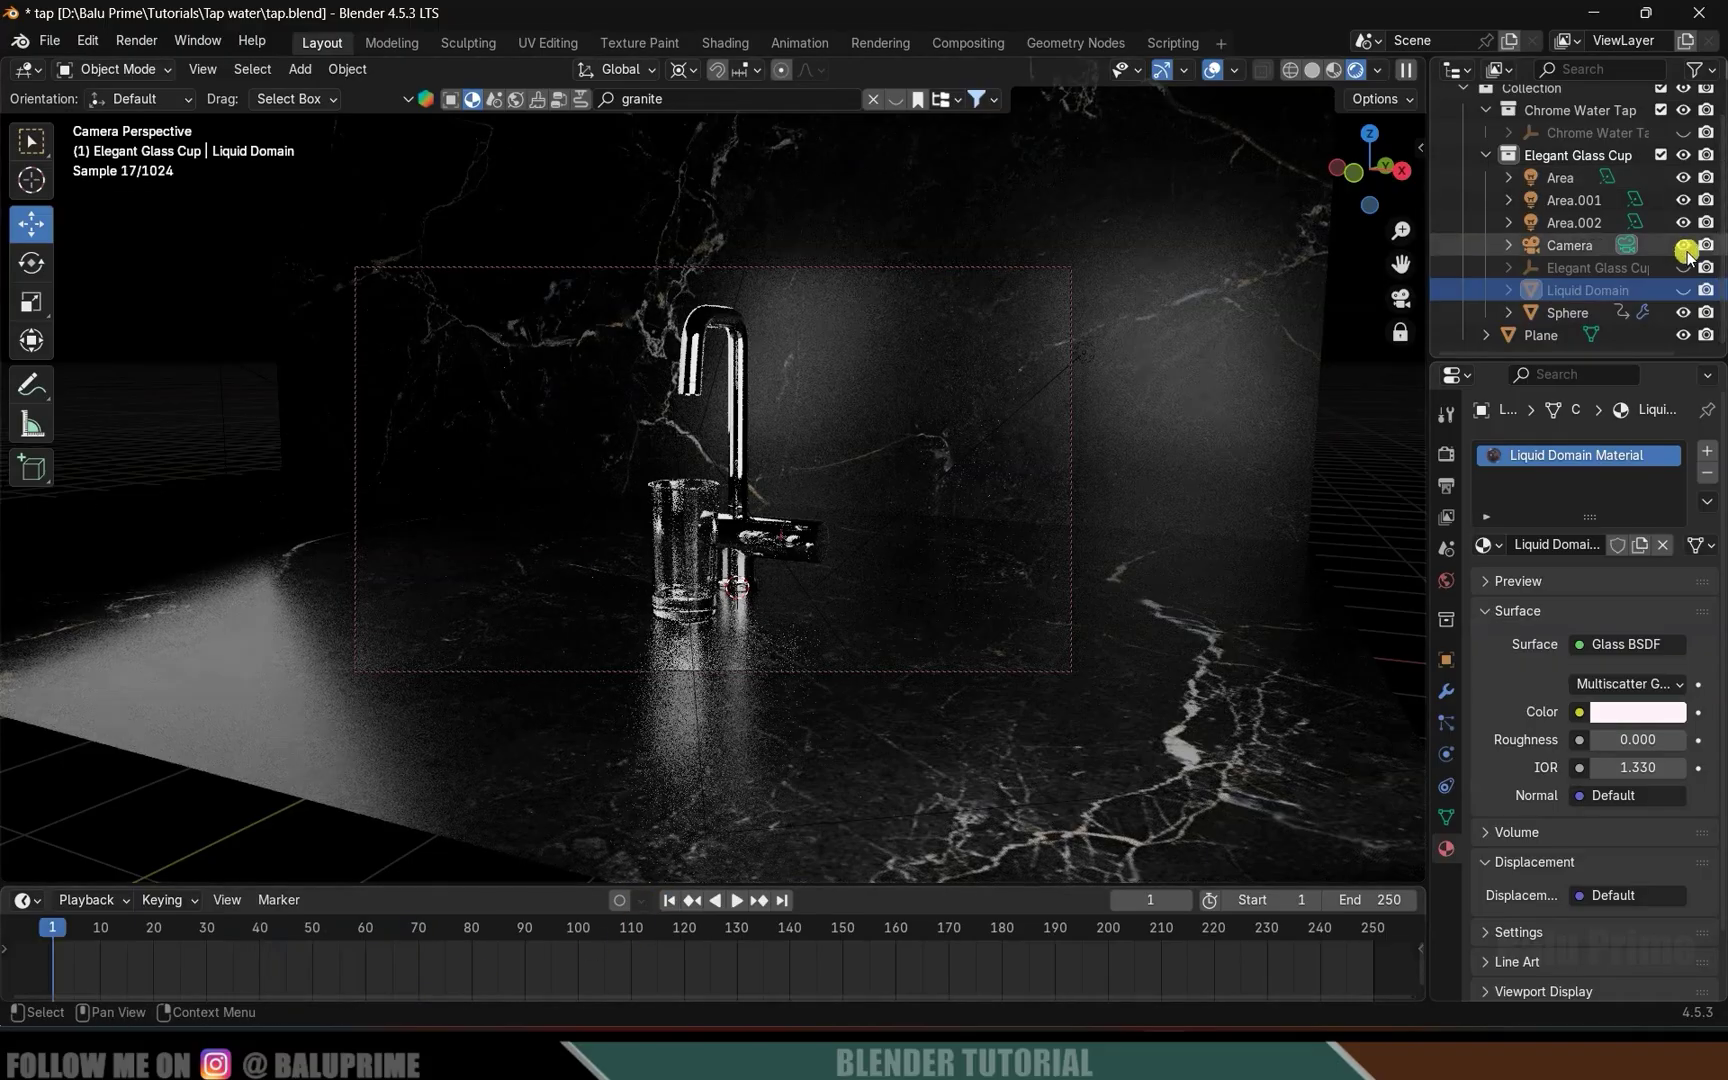
left_click(1684, 290)
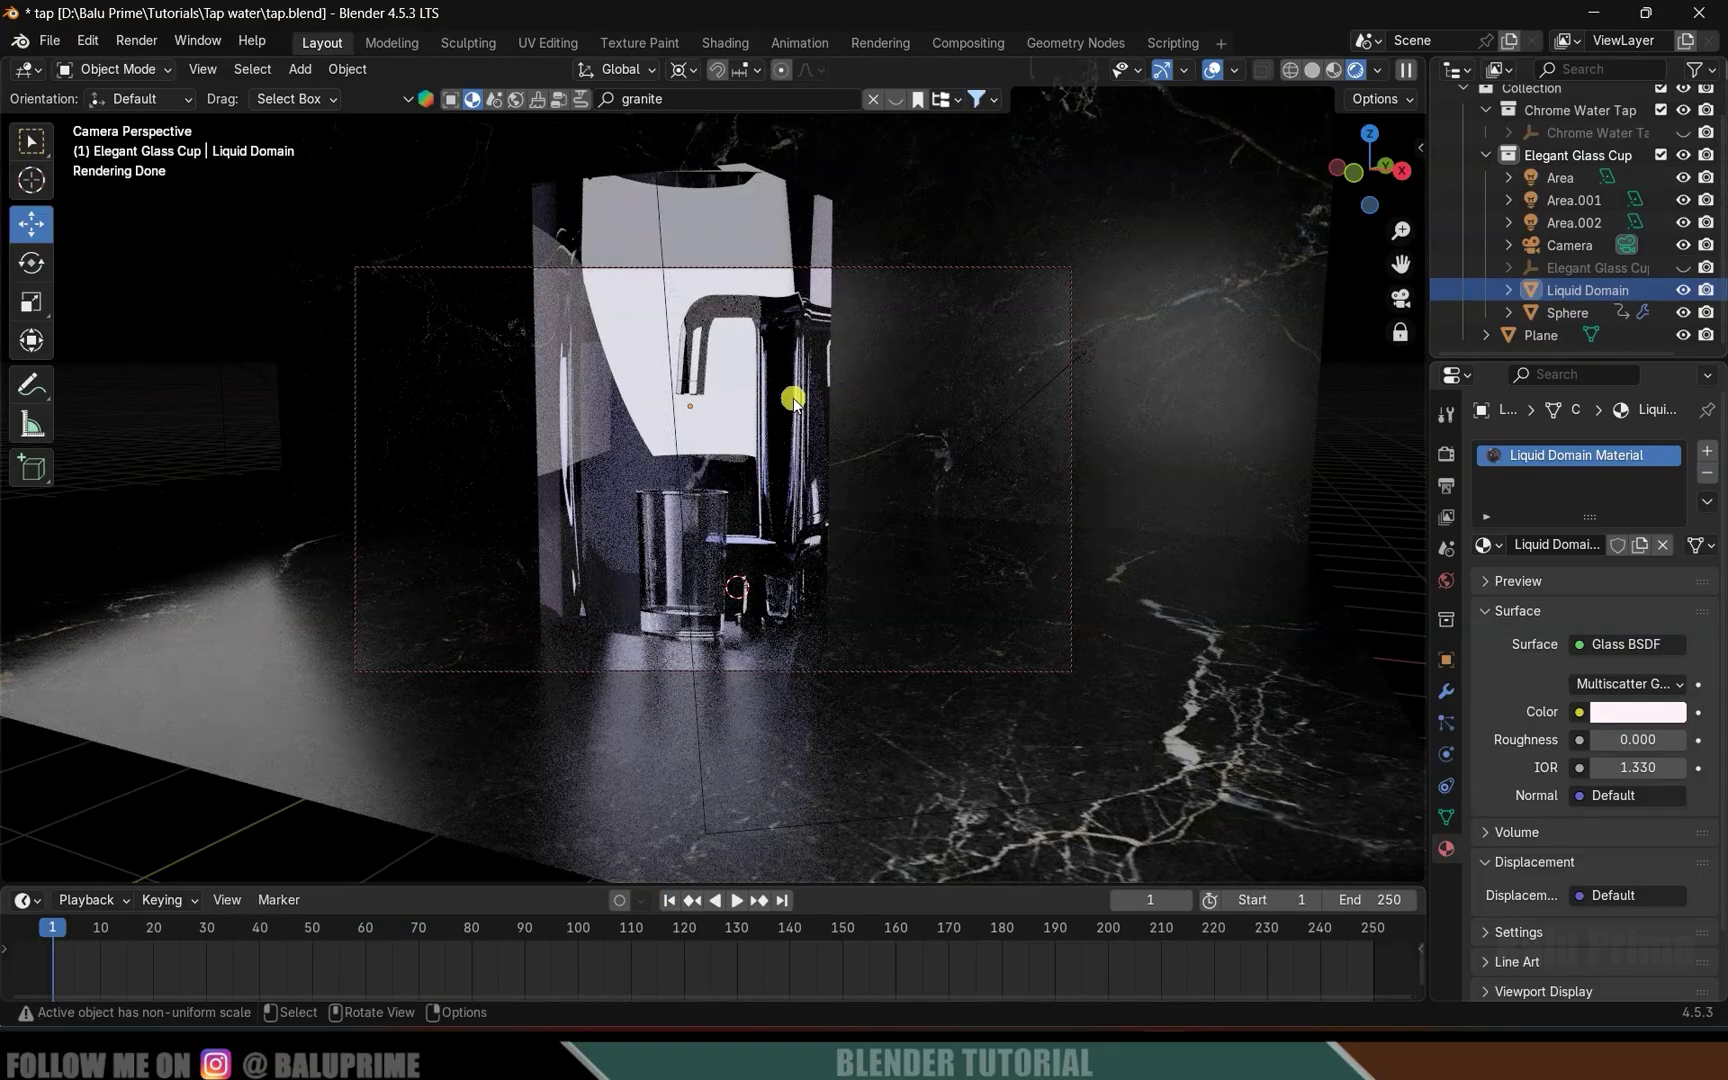
left_click(819, 544)
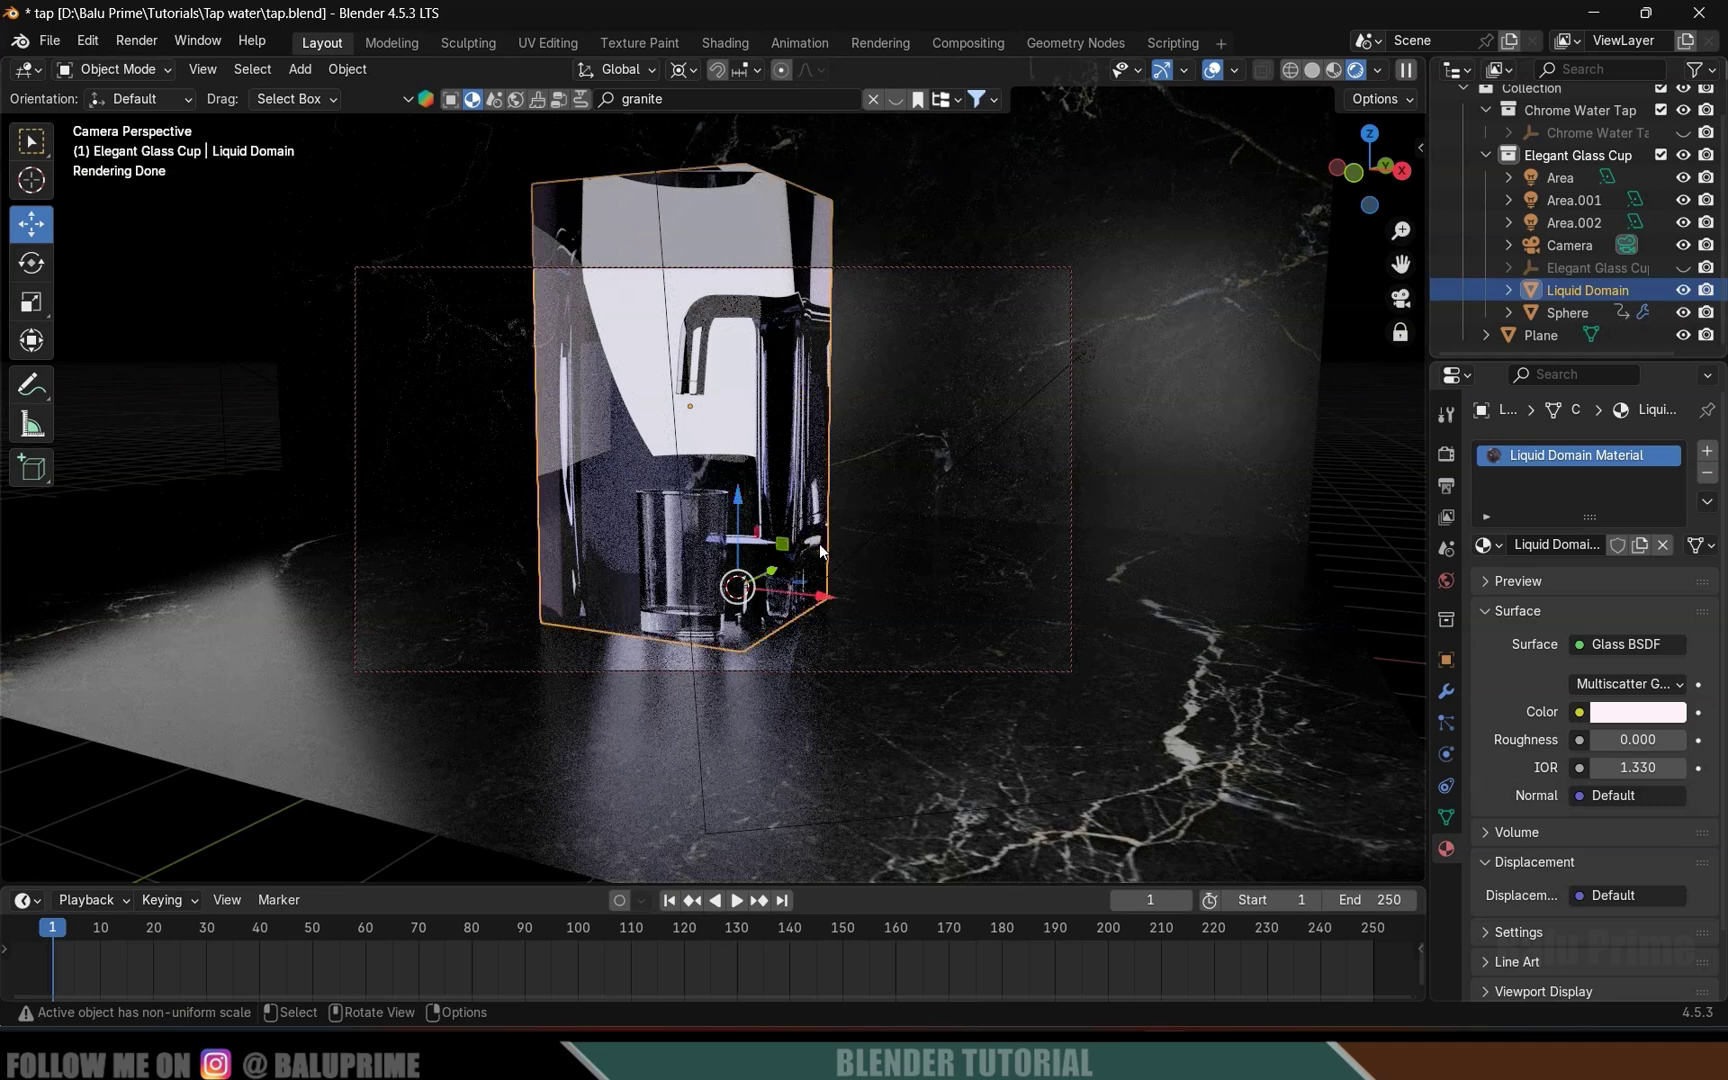
left_click(819, 543)
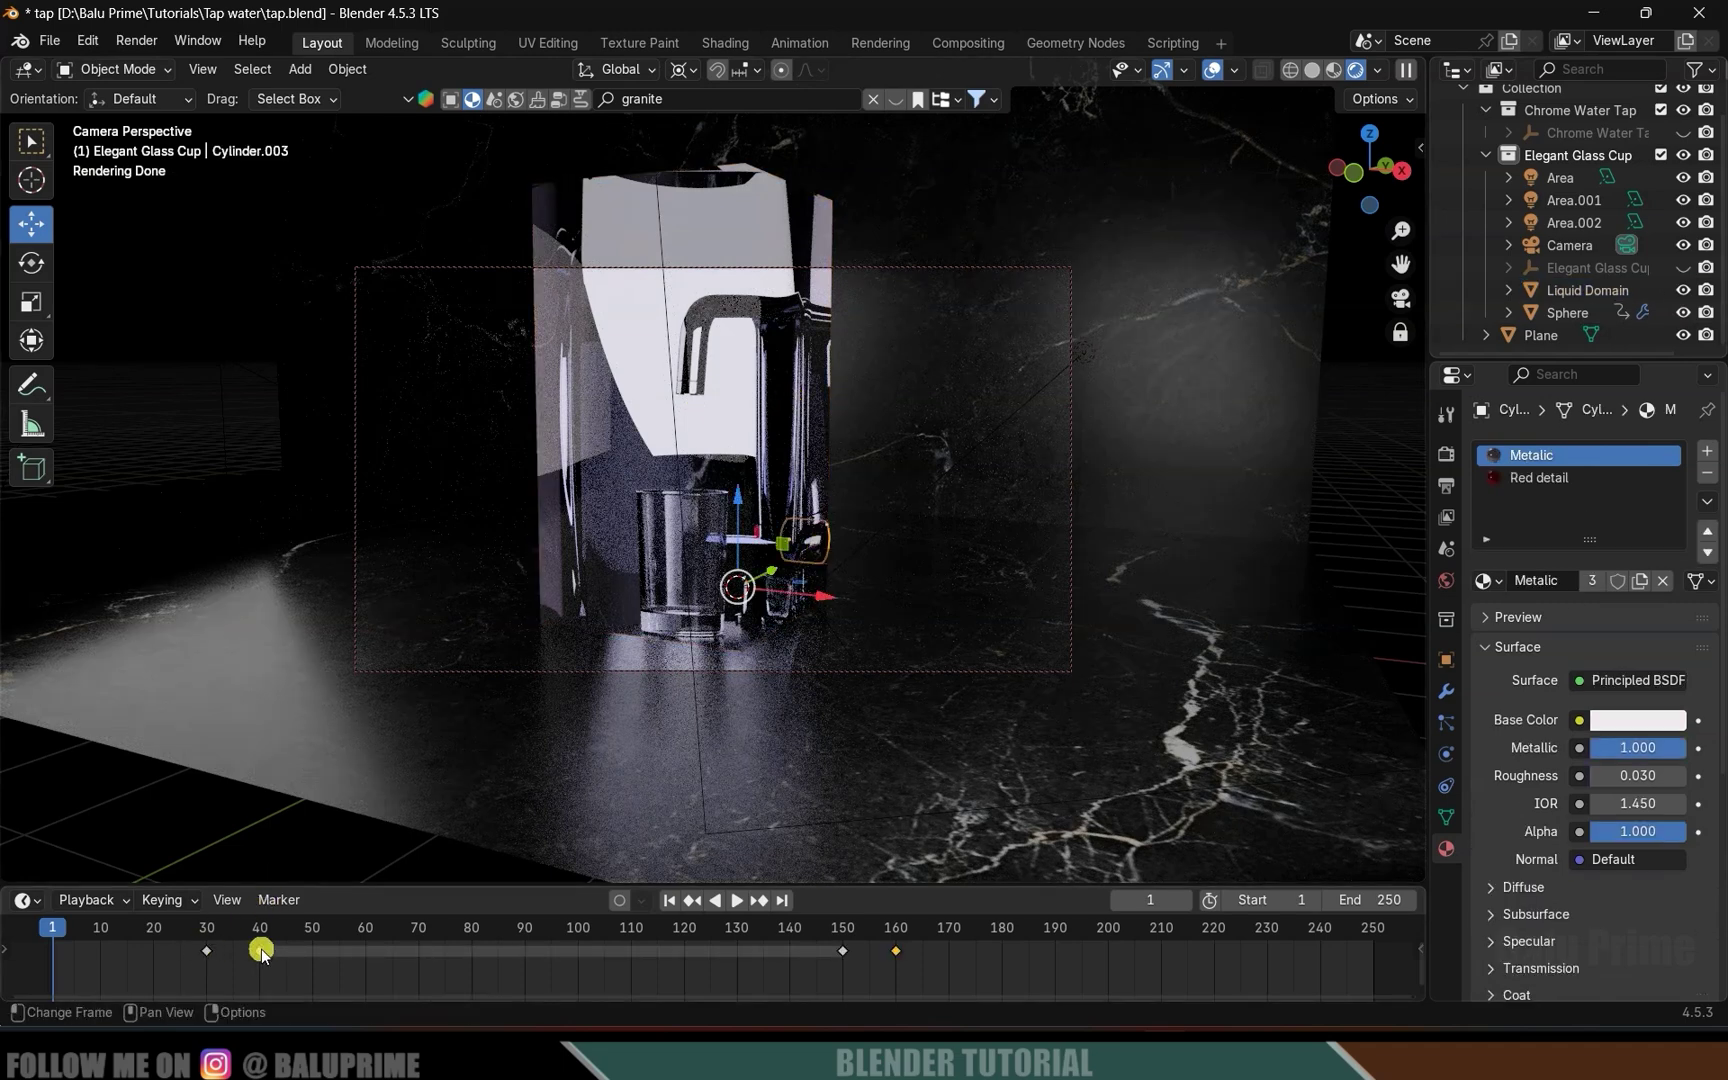
left_click_drag(248, 934, 259, 934)
left_click(686, 368)
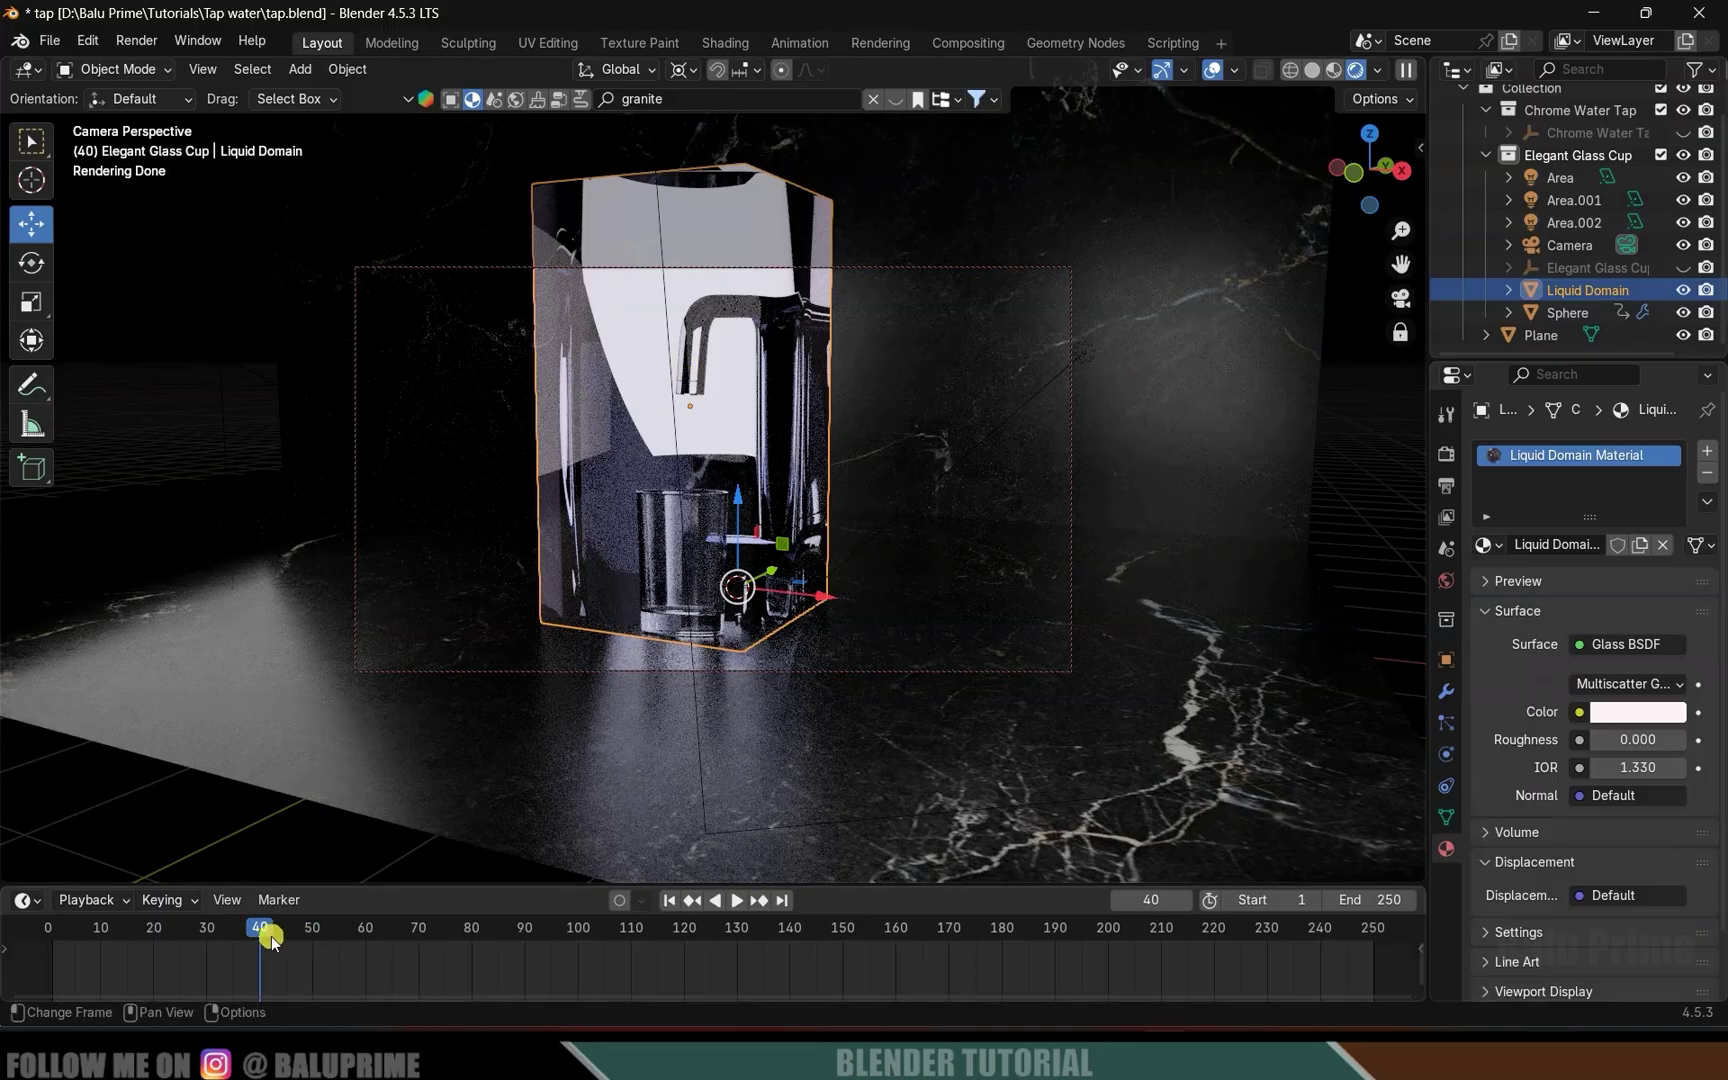
Keyframe the Liquid Domain's render visibility so it switches off at frame 41.
left_click(1708, 292)
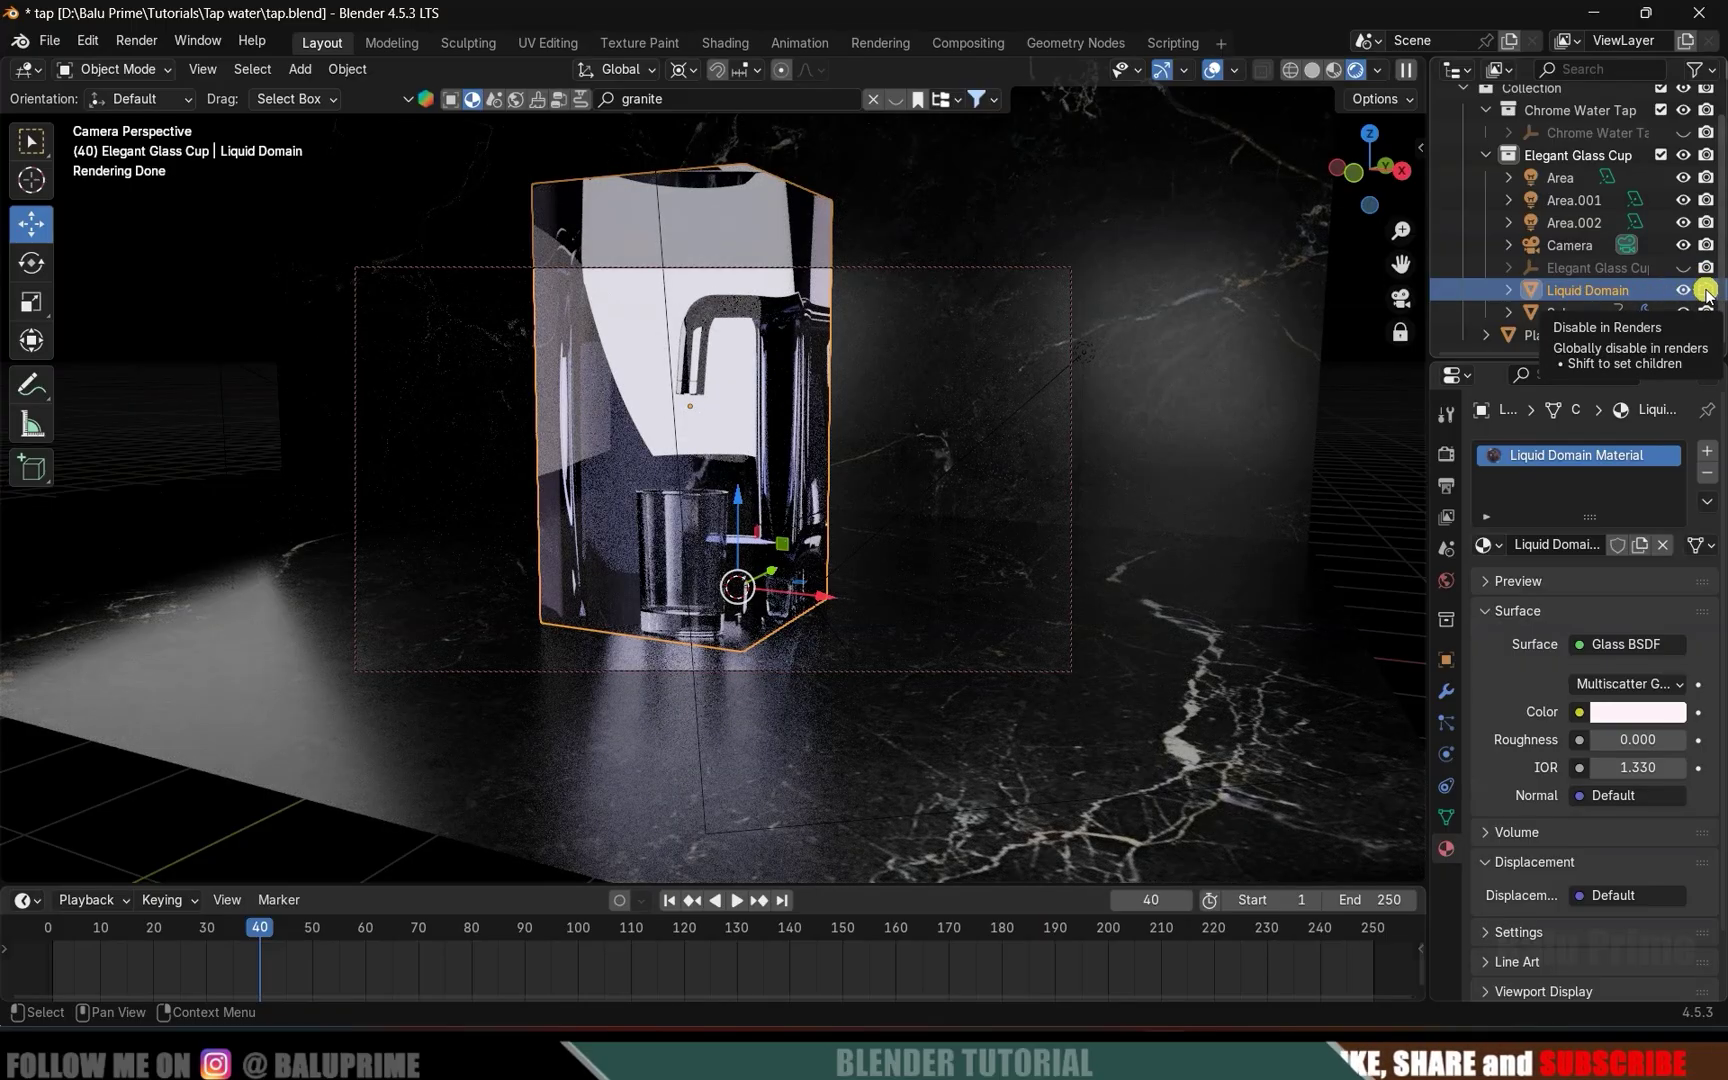
left_click(1708, 292)
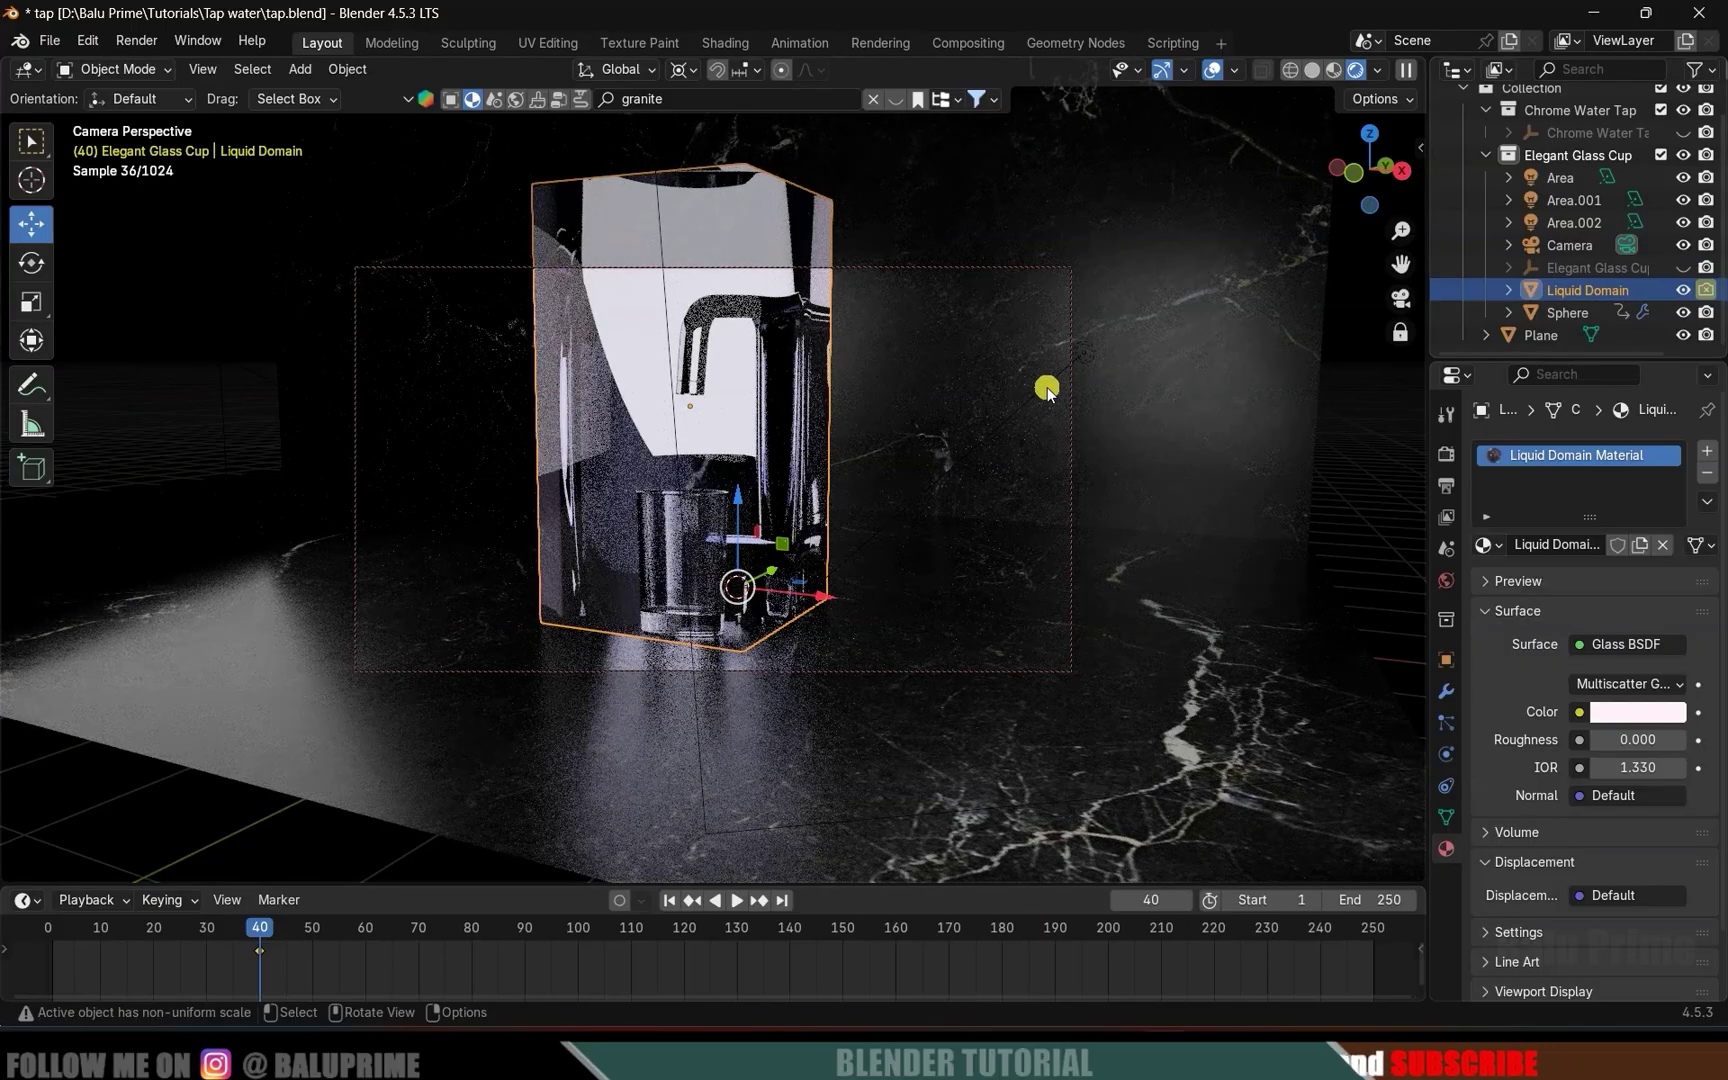
key("Right")
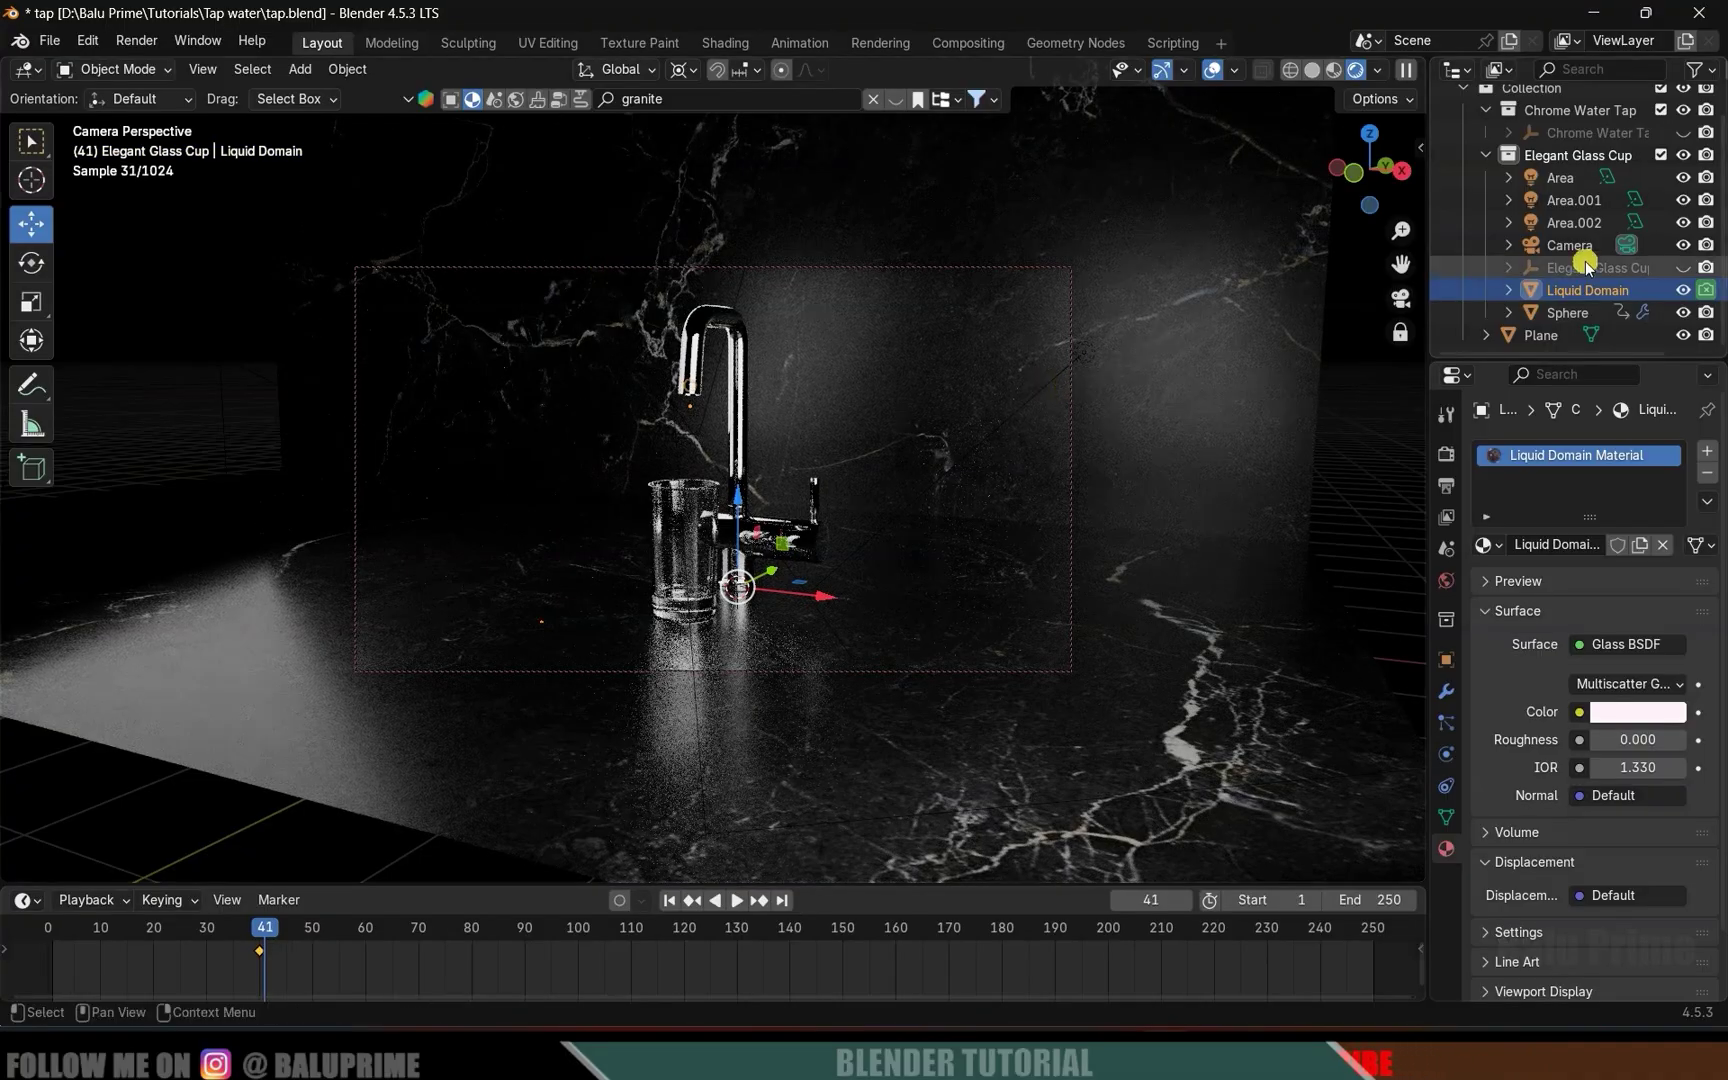
left_click(1708, 292)
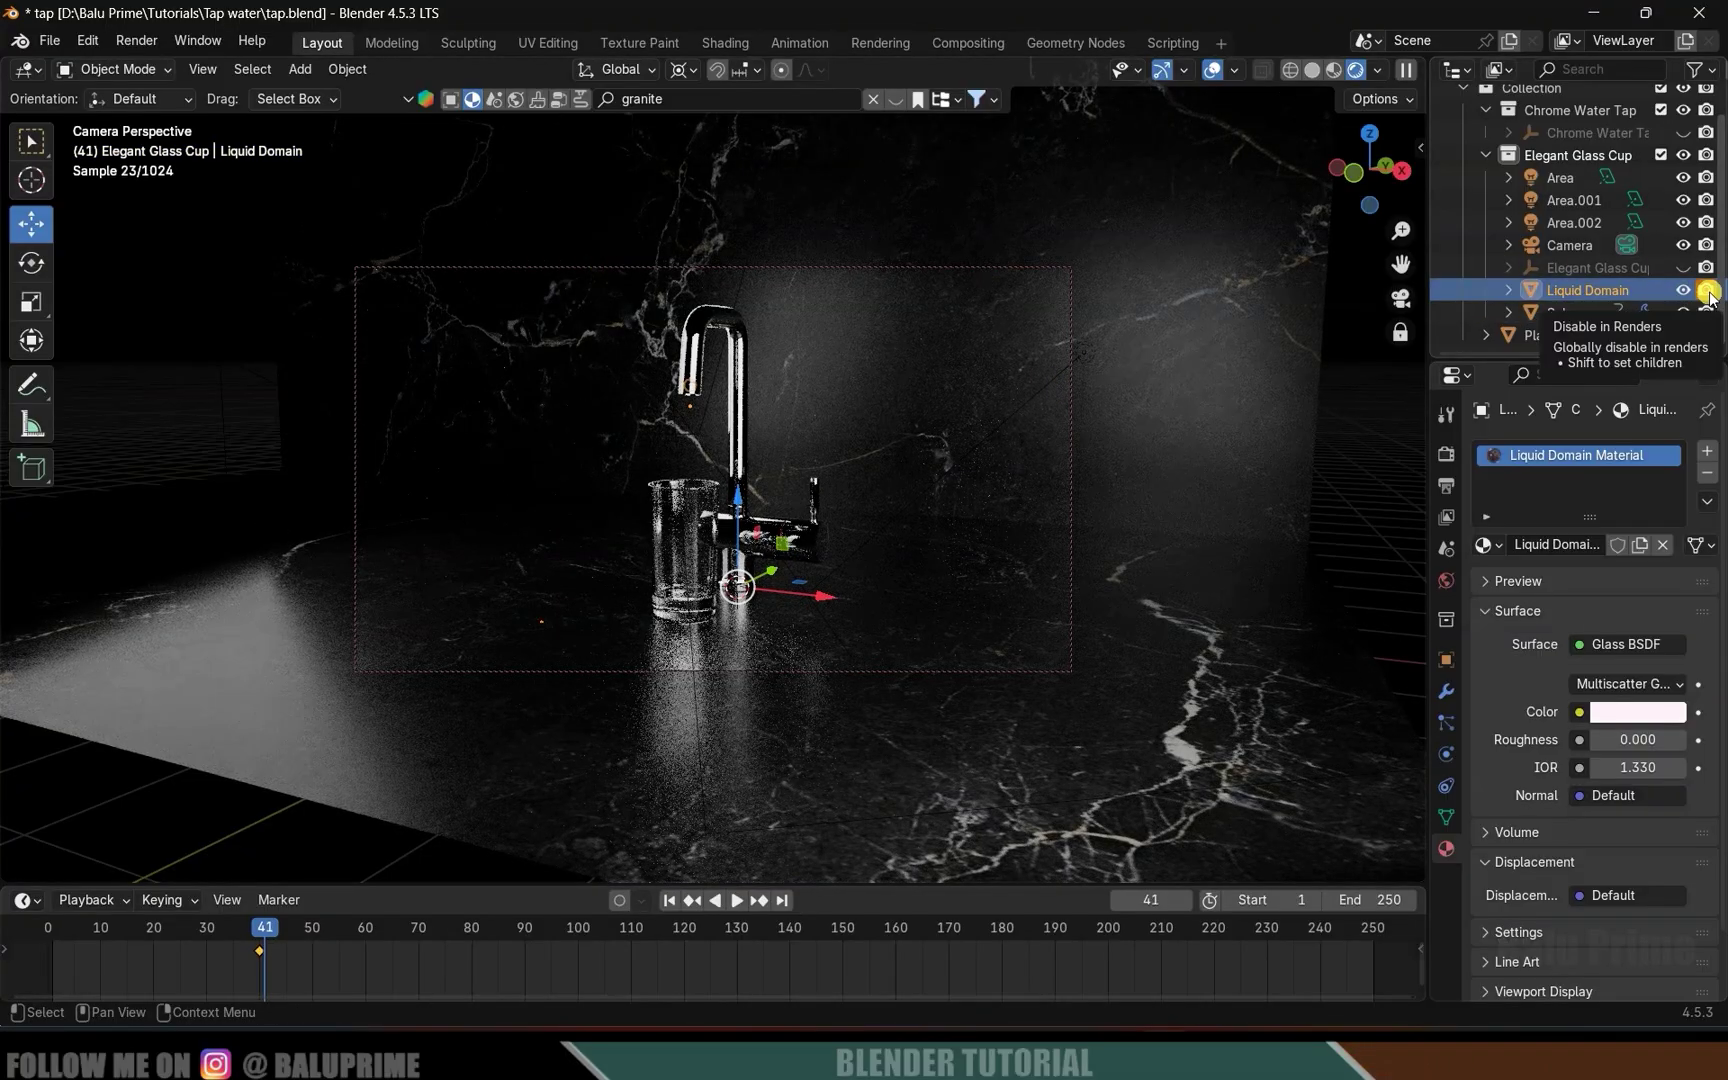
key("i")
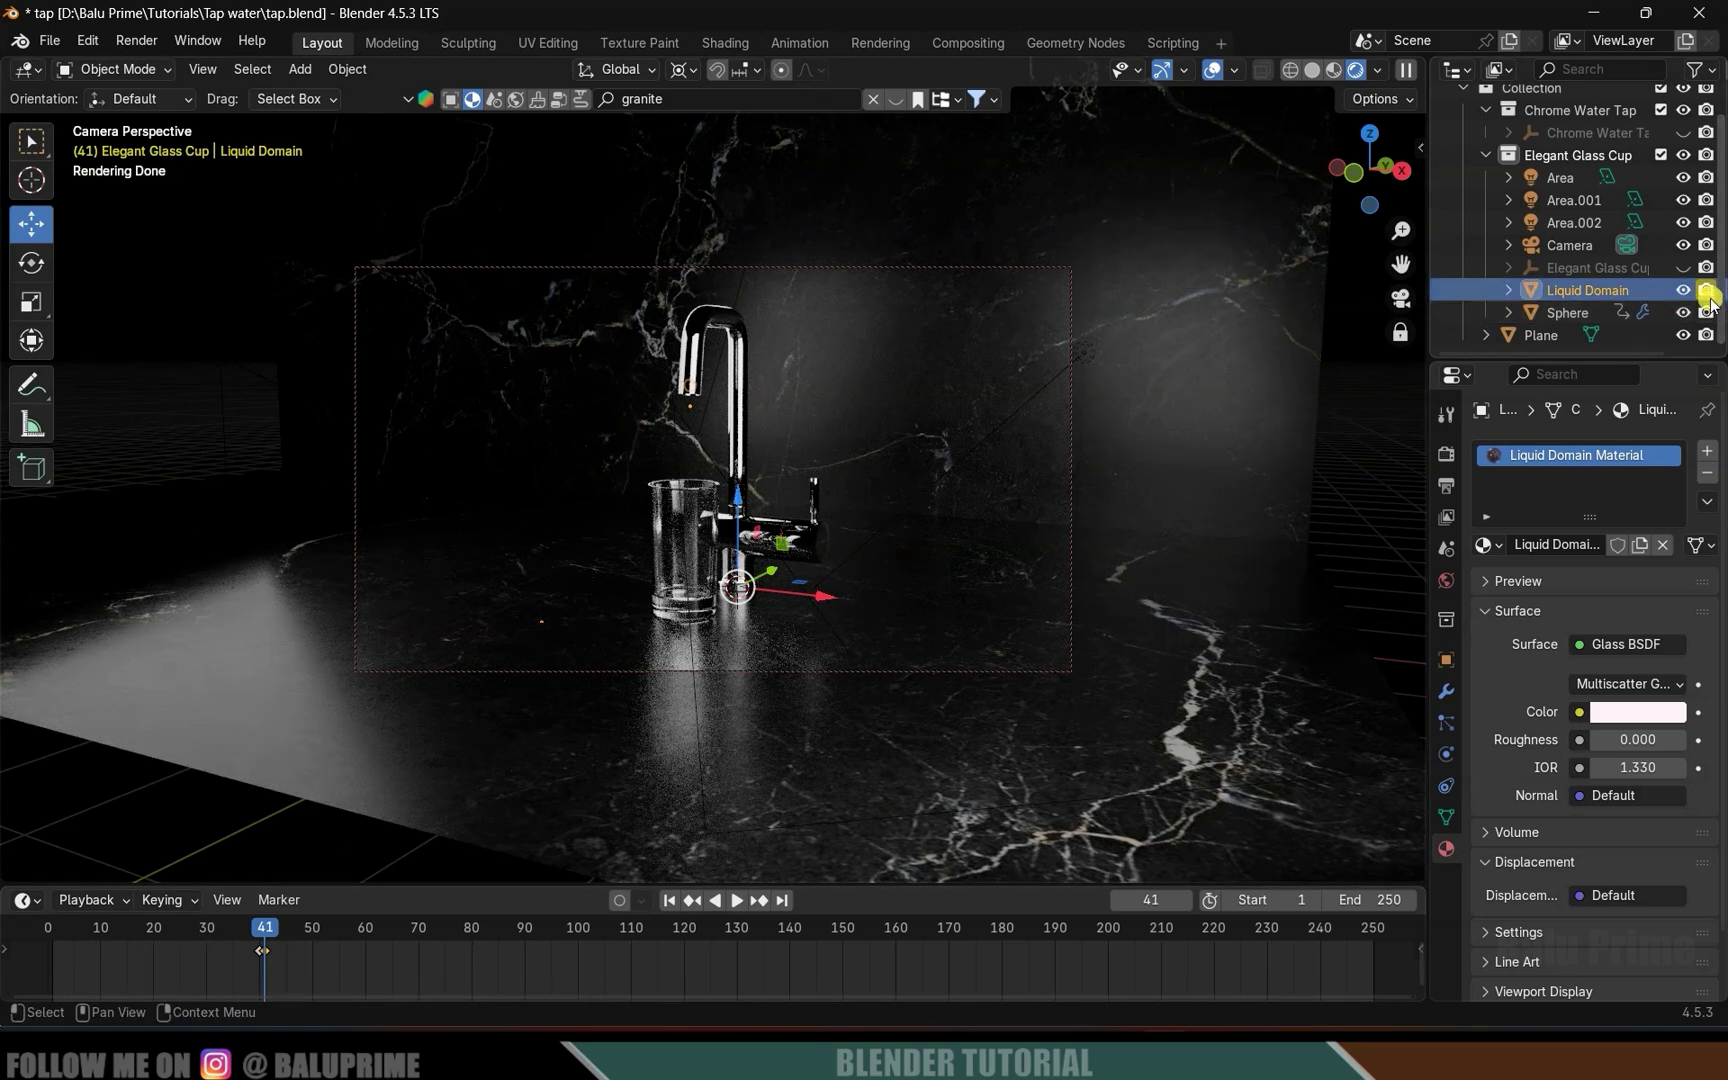
Test-render frame 10 as a still image and then show the render settings.
left_click(669, 900)
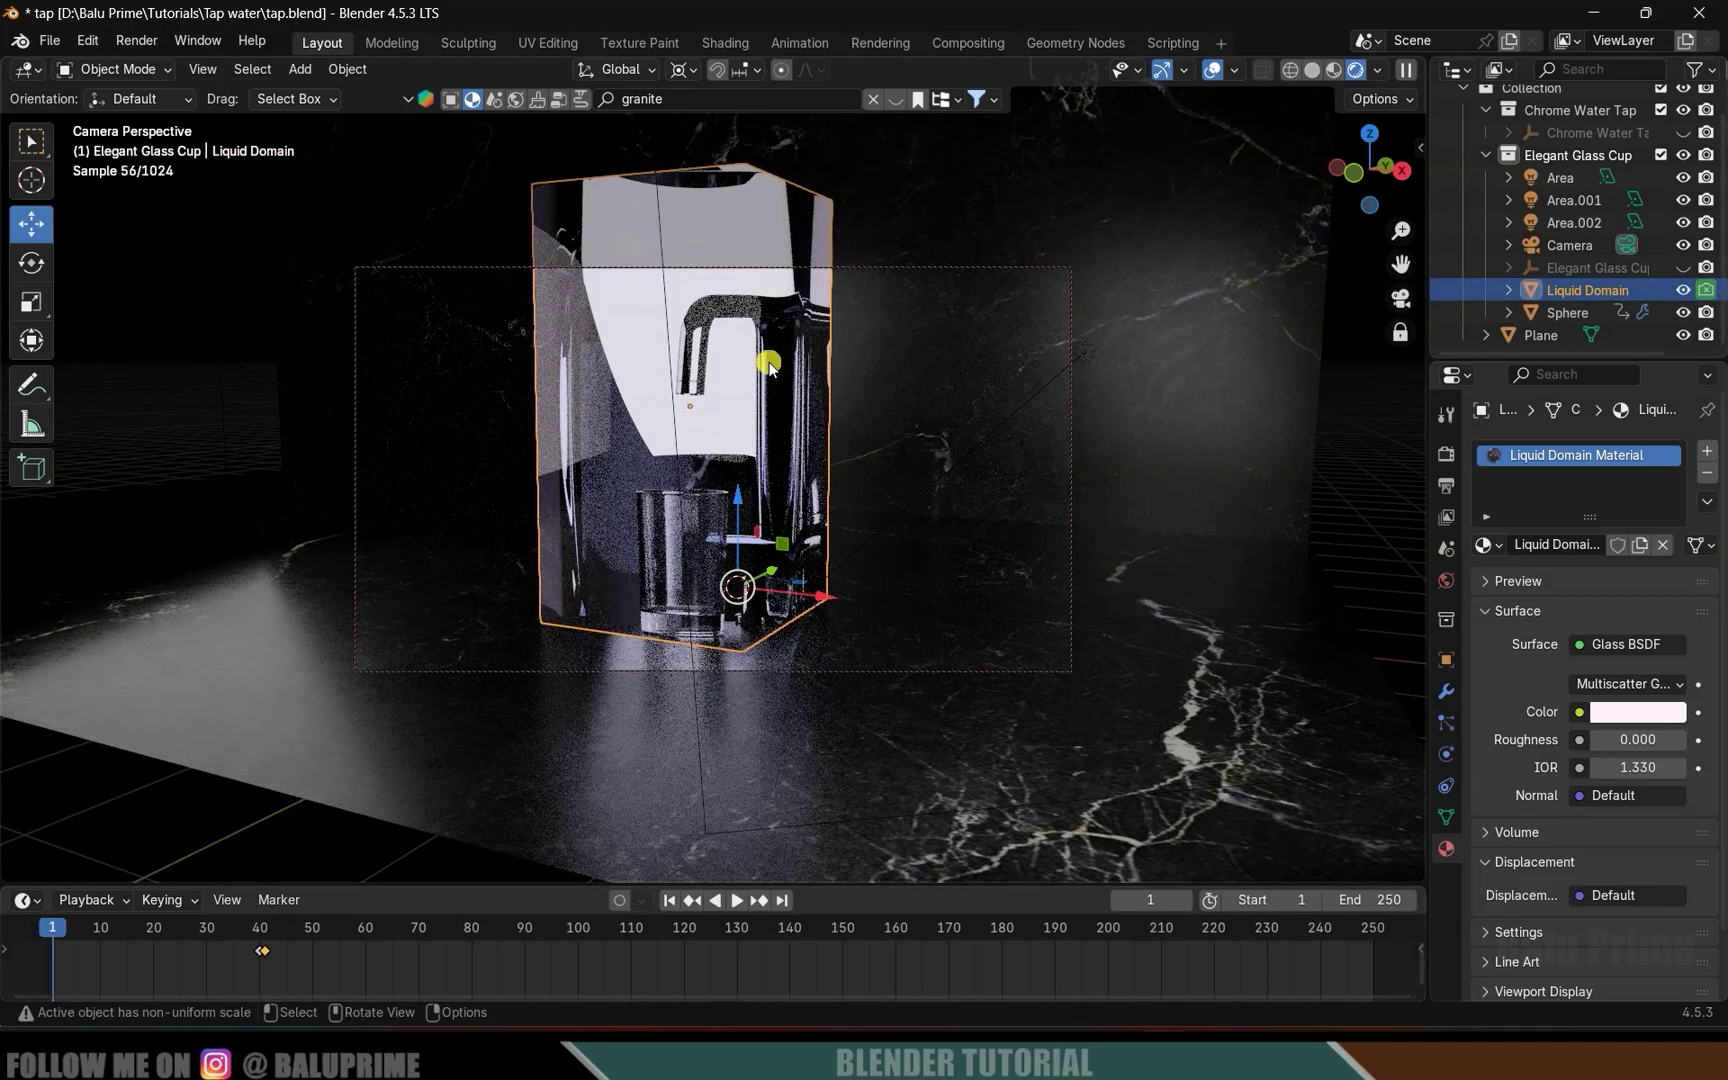
left_click_drag(62, 930, 100, 930)
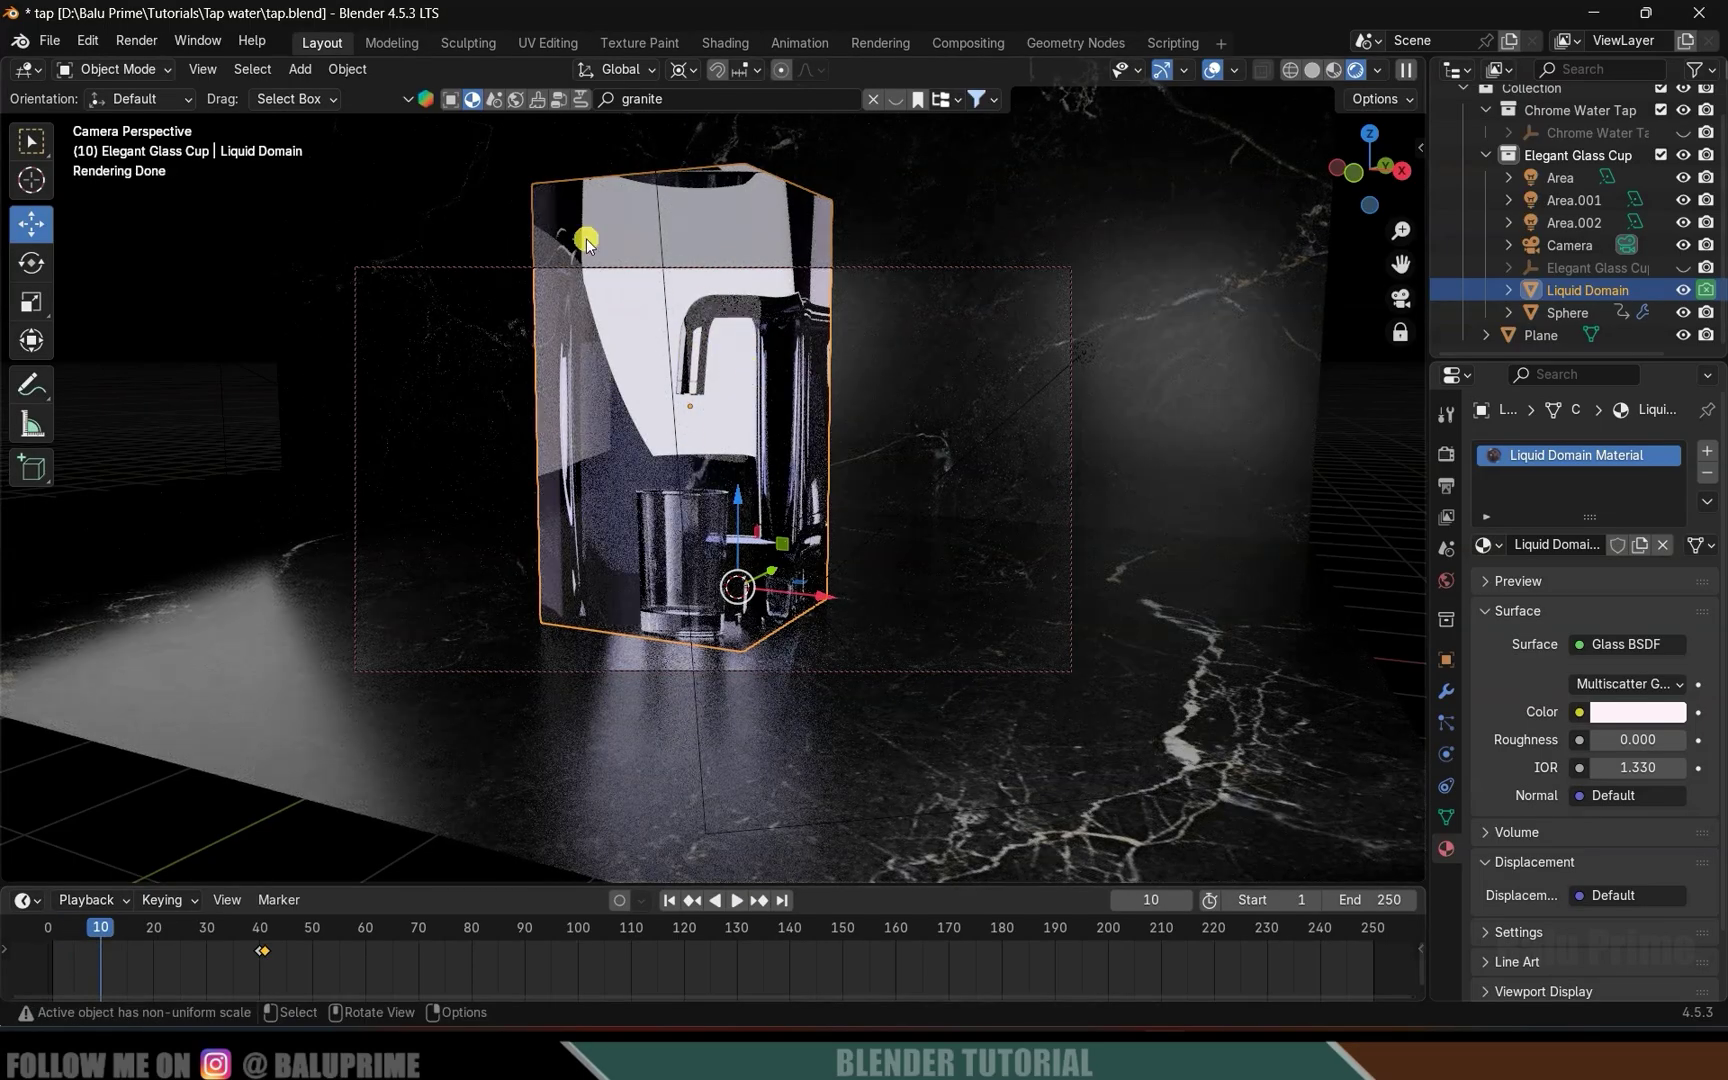
left_click(136, 40)
left_click(165, 66)
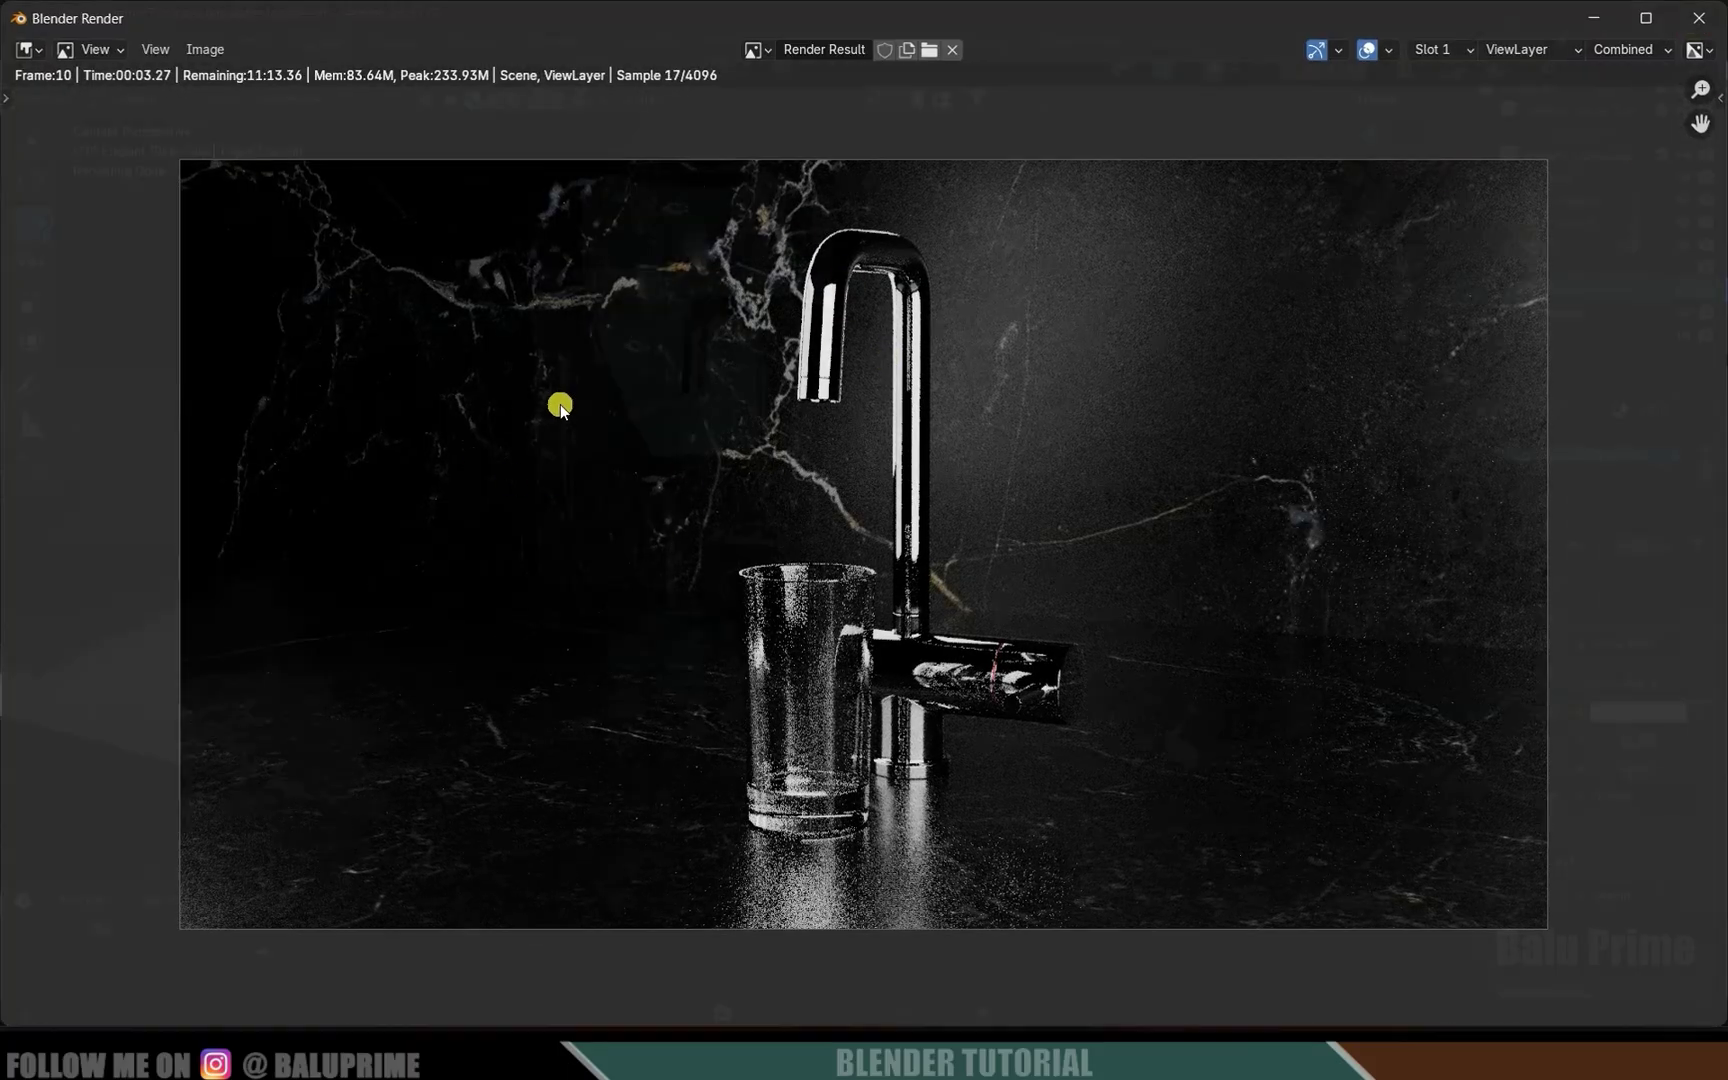
key("Escape")
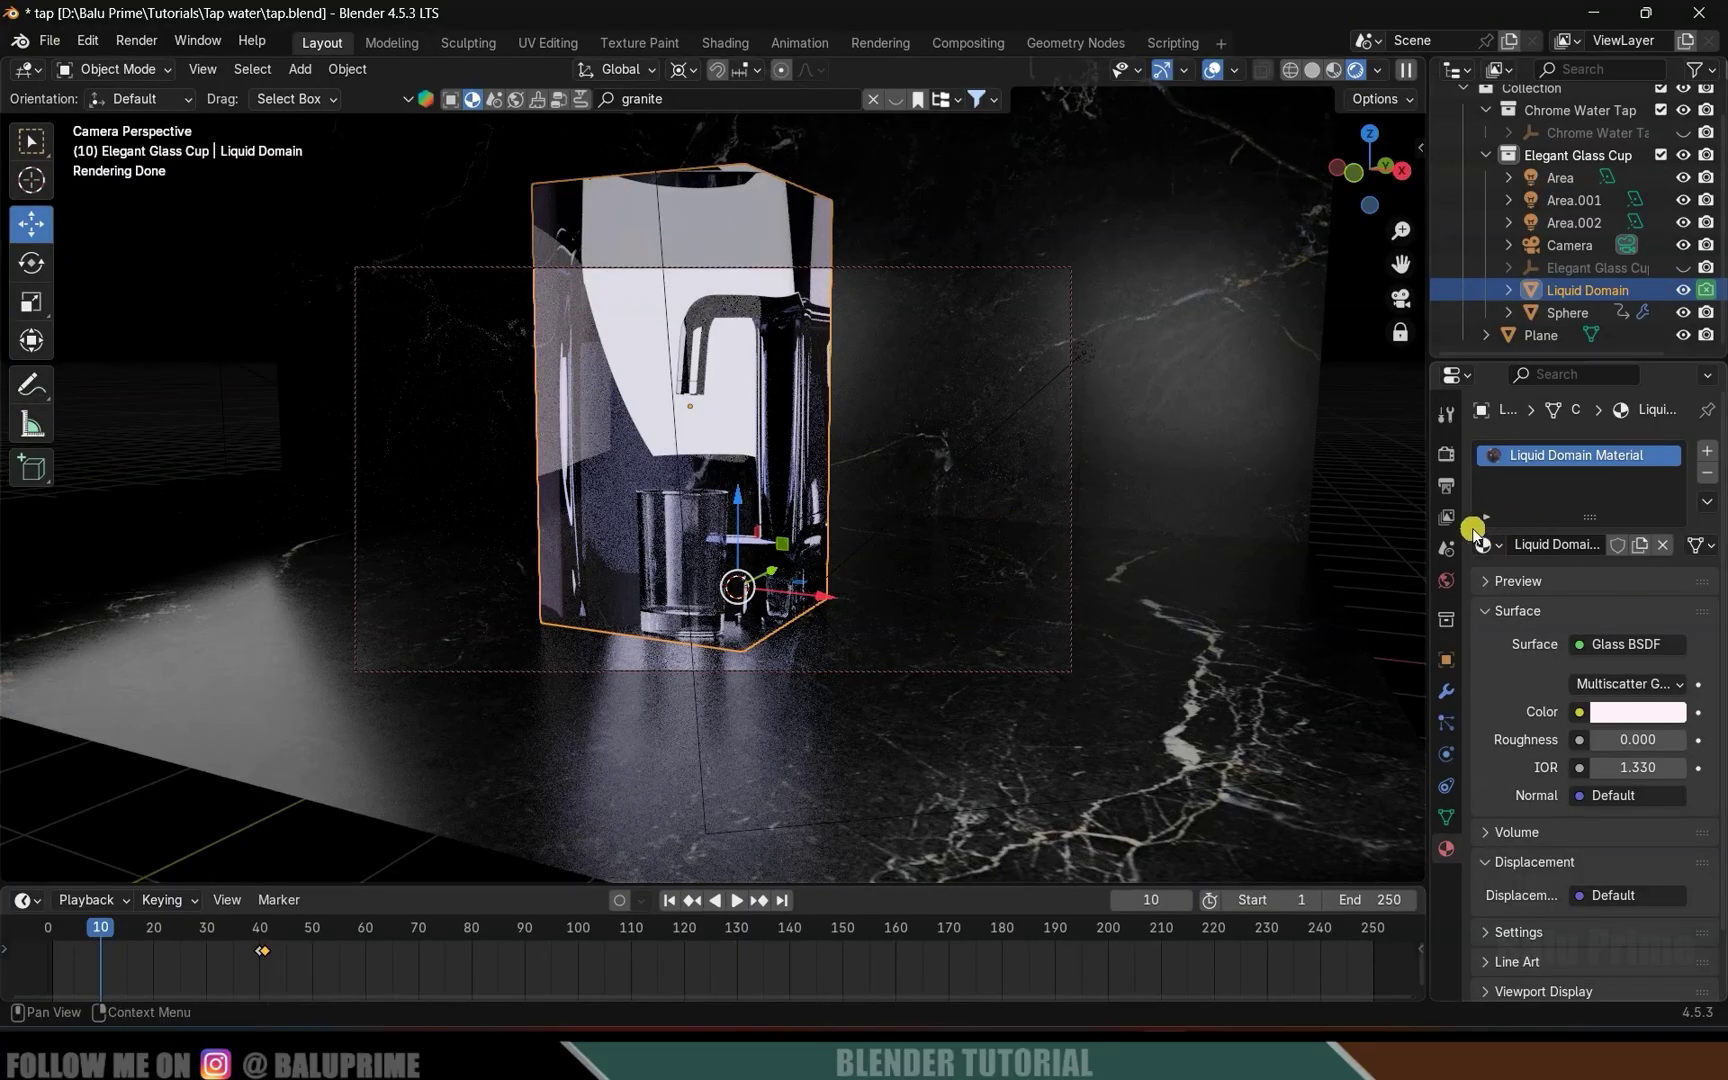
left_click(1446, 454)
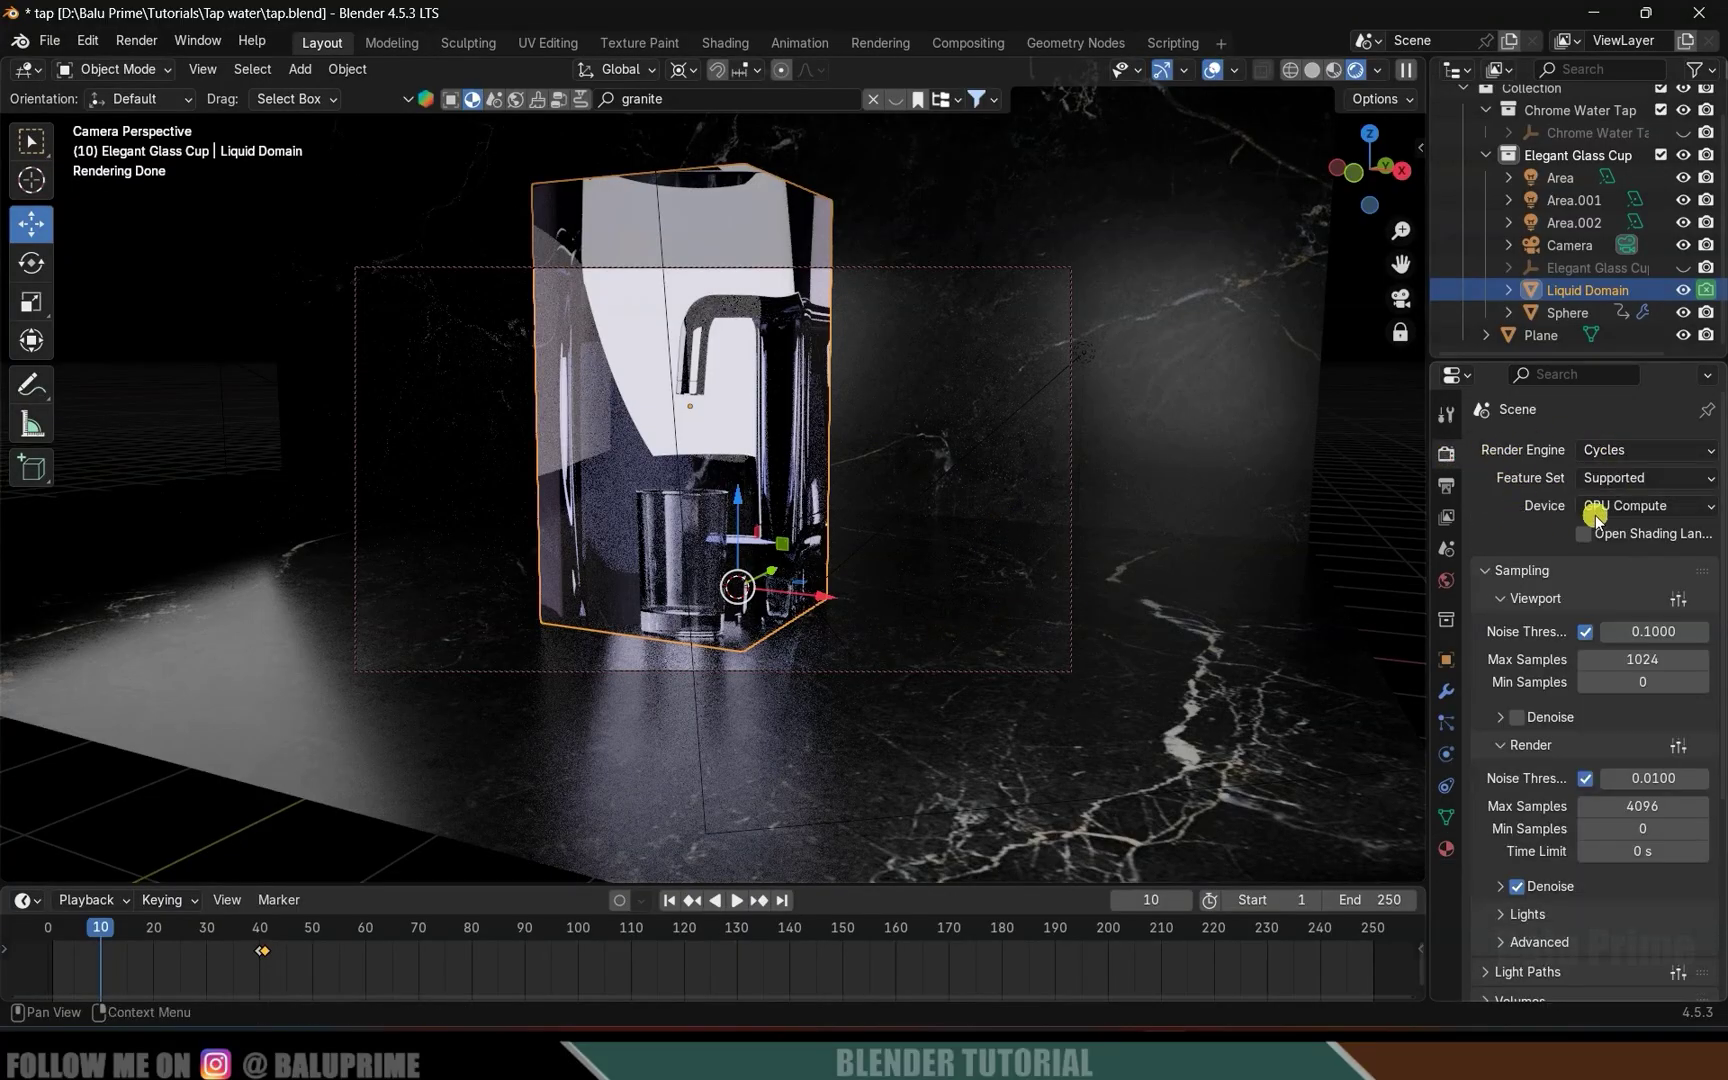
Set the final render's maximum samples to 128.
scroll(1540, 600, "down", 4)
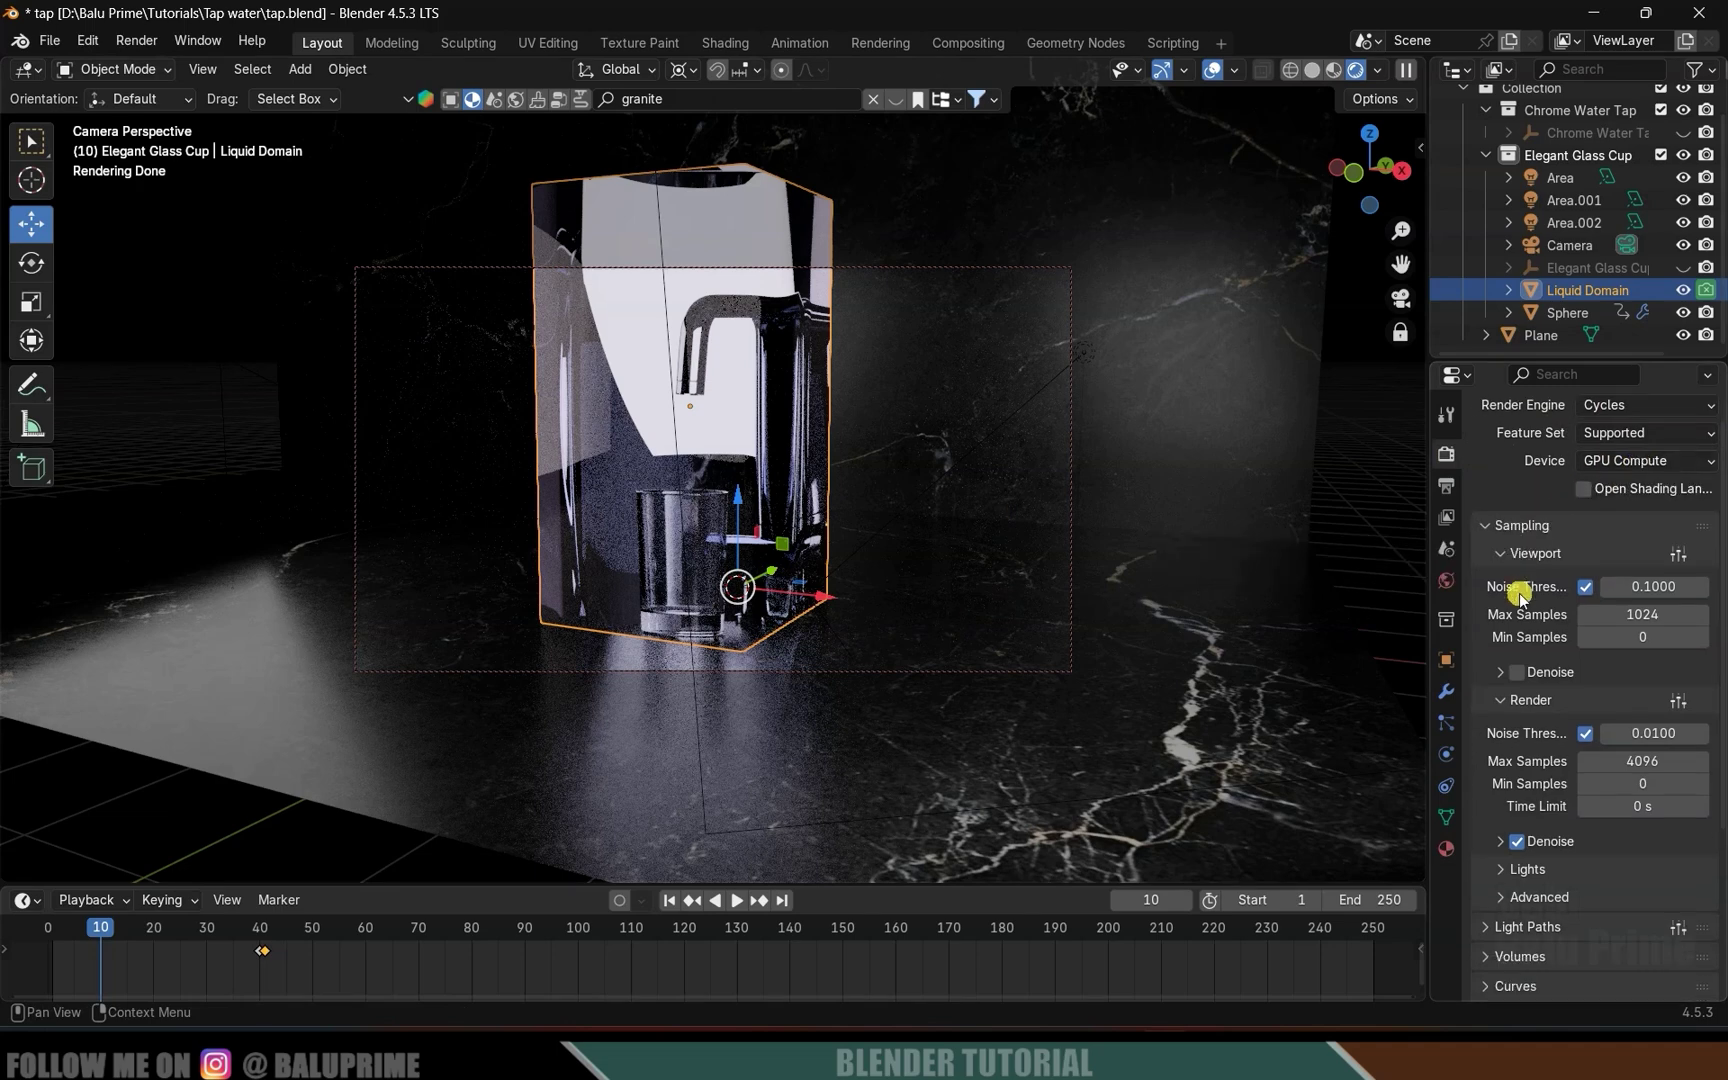
left_click(1645, 625)
type("128")
key("Return")
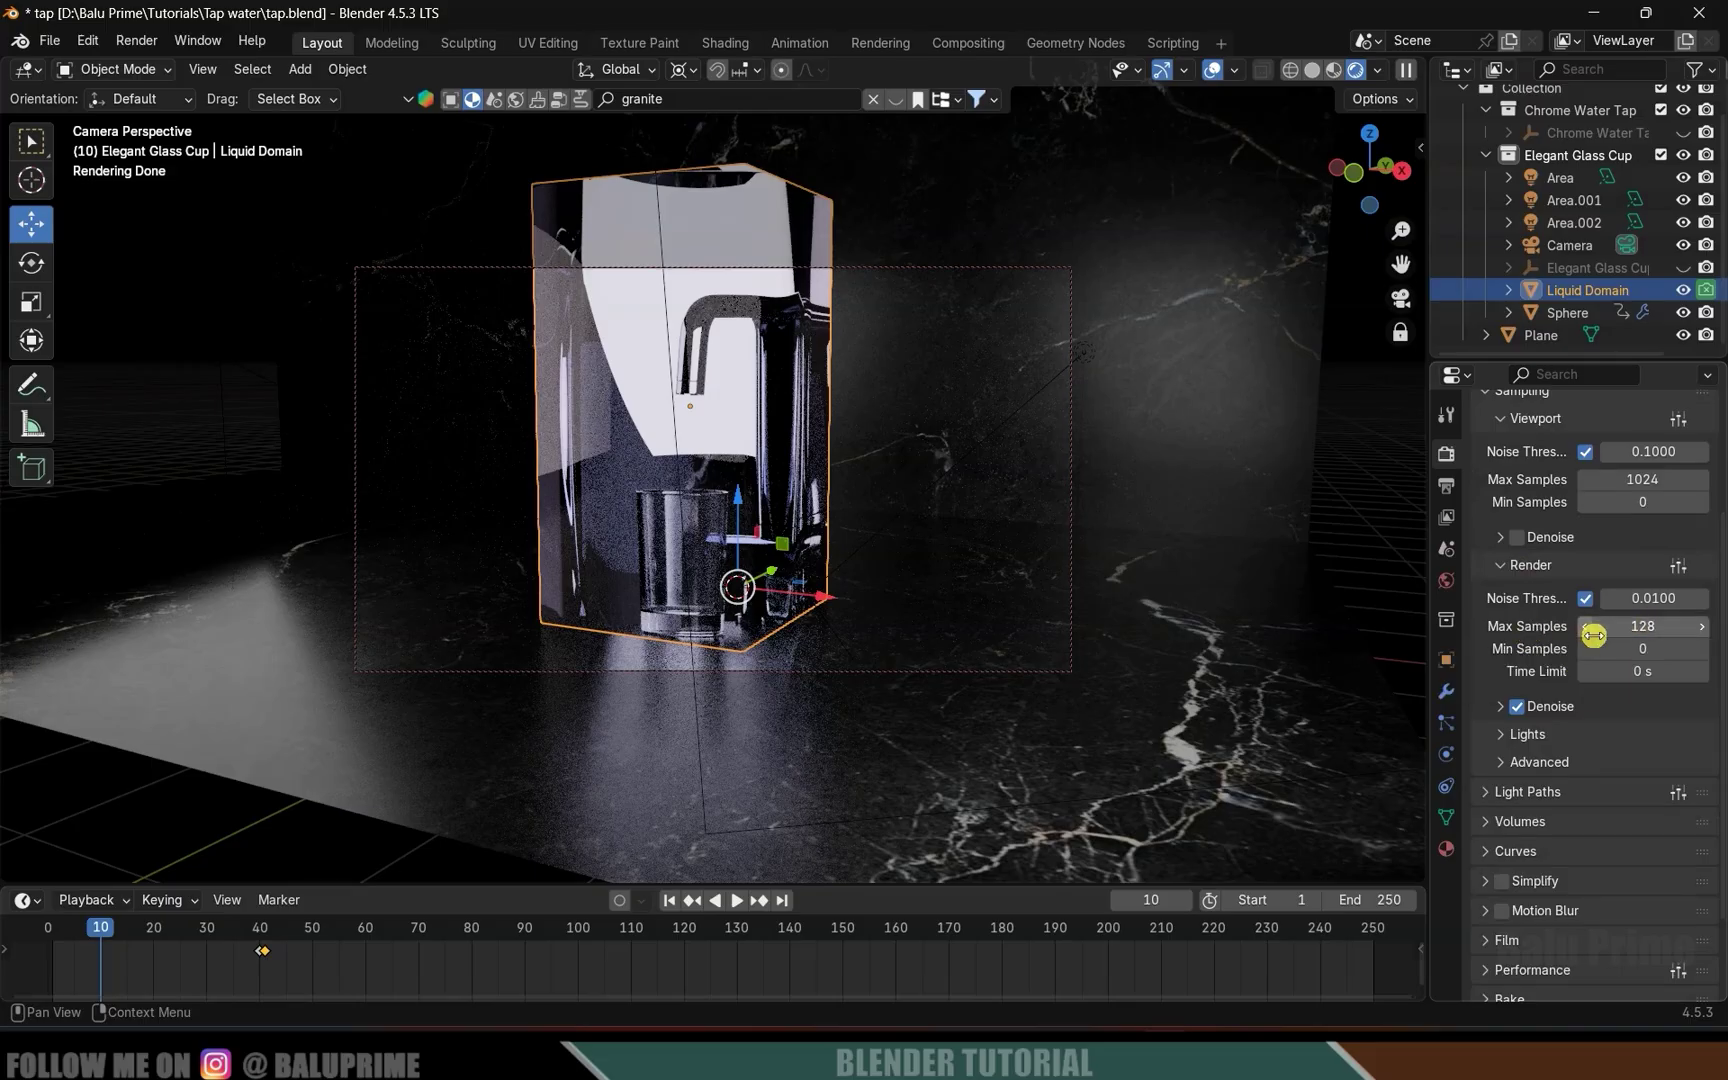
Turn on motion blur and set the Color Management Look to High Contrast.
scroll(1577, 612, "down", 2)
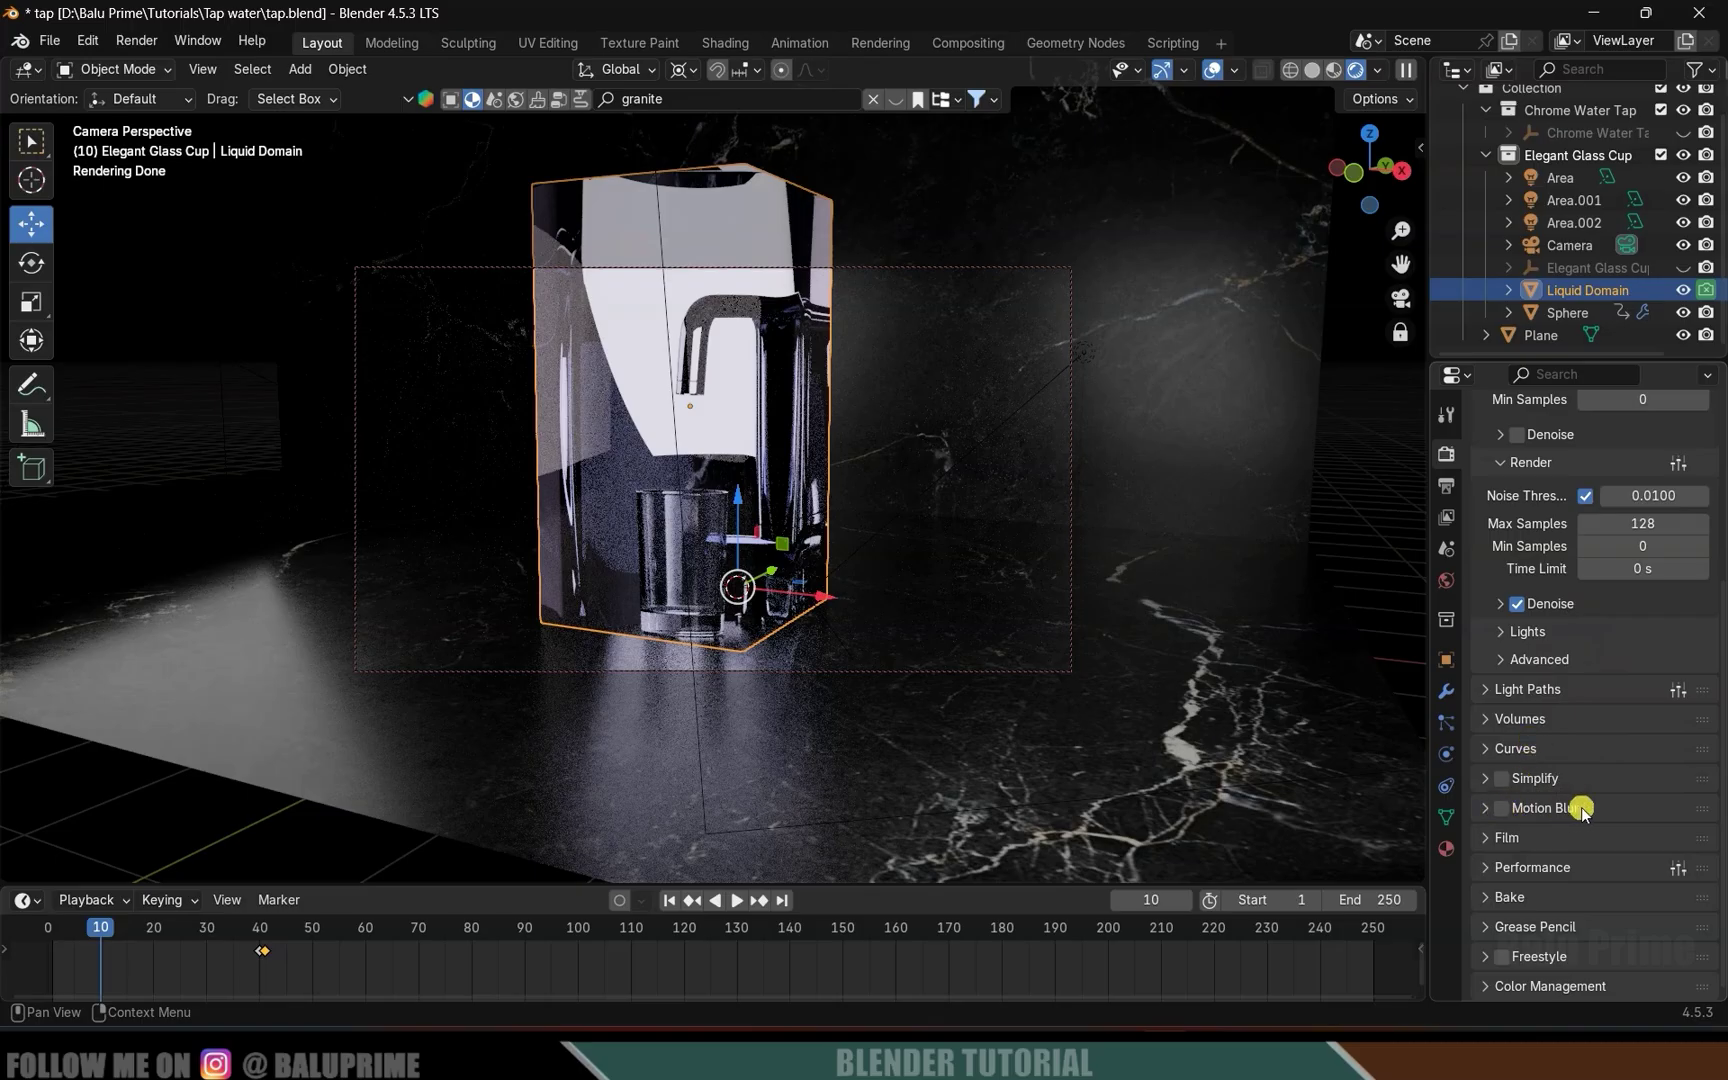
left_click(1505, 810)
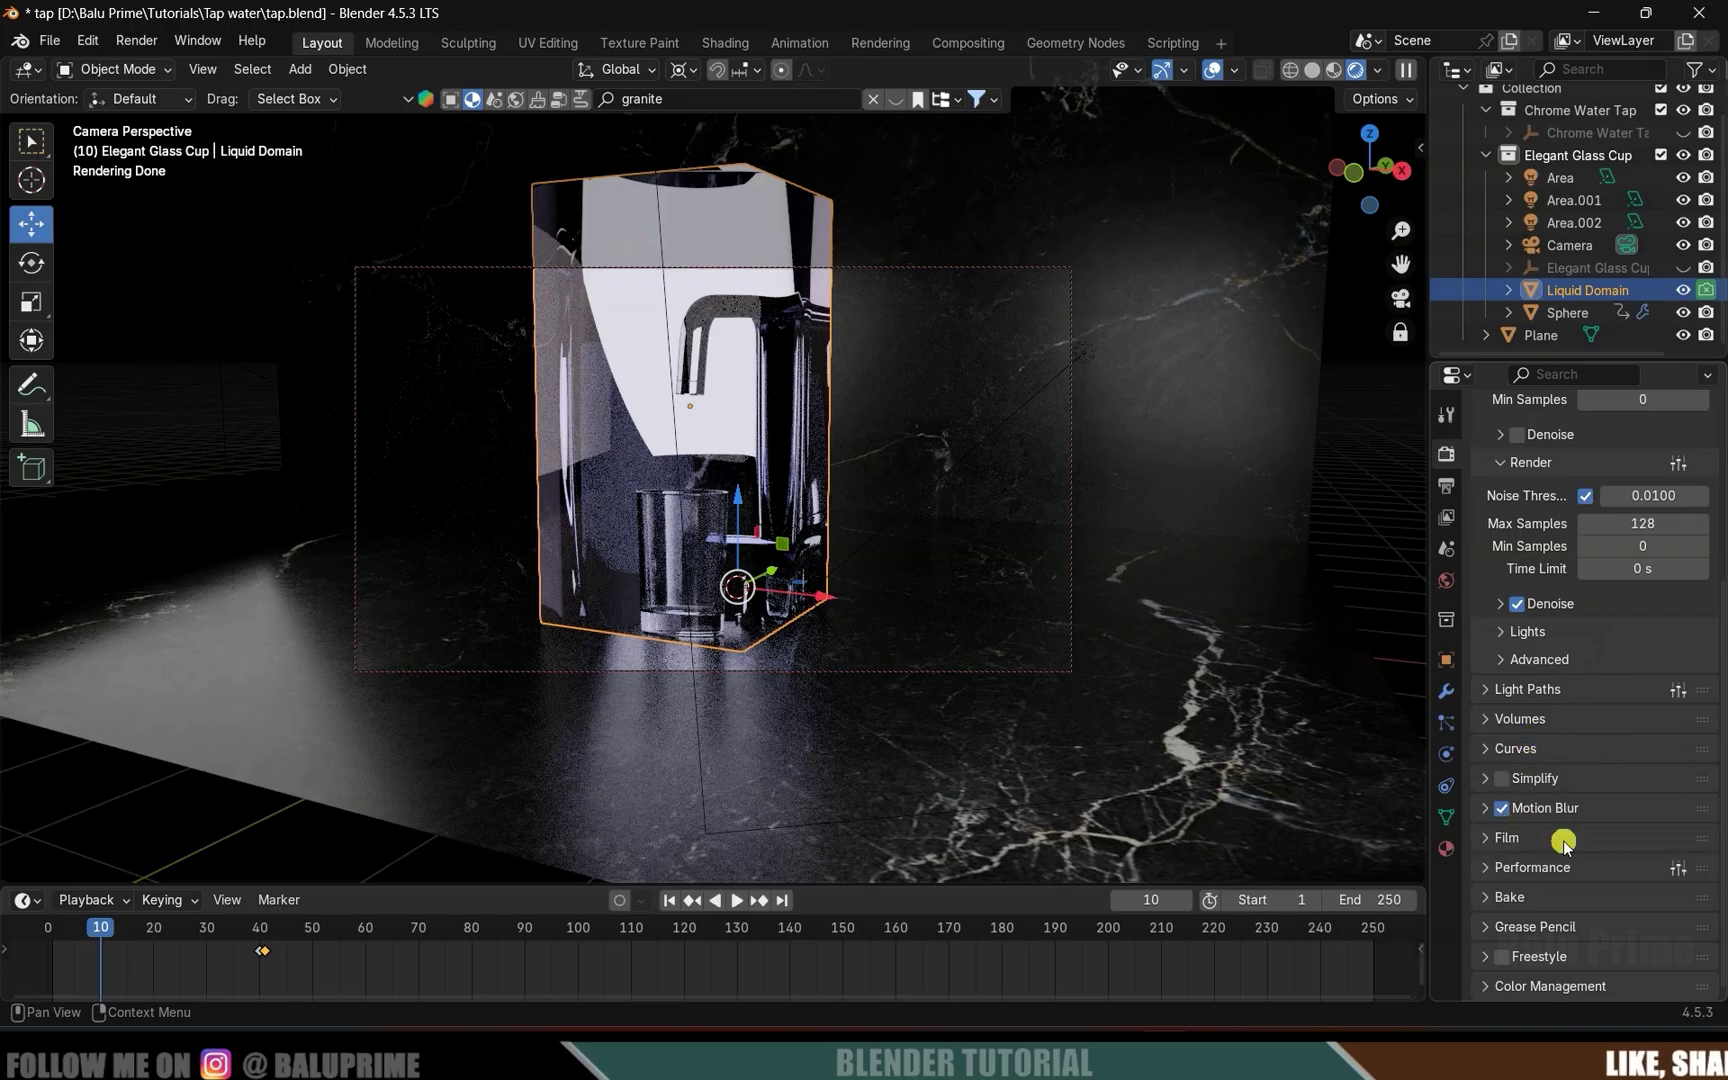
left_click(1500, 986)
scroll(1560, 880, "down", 5)
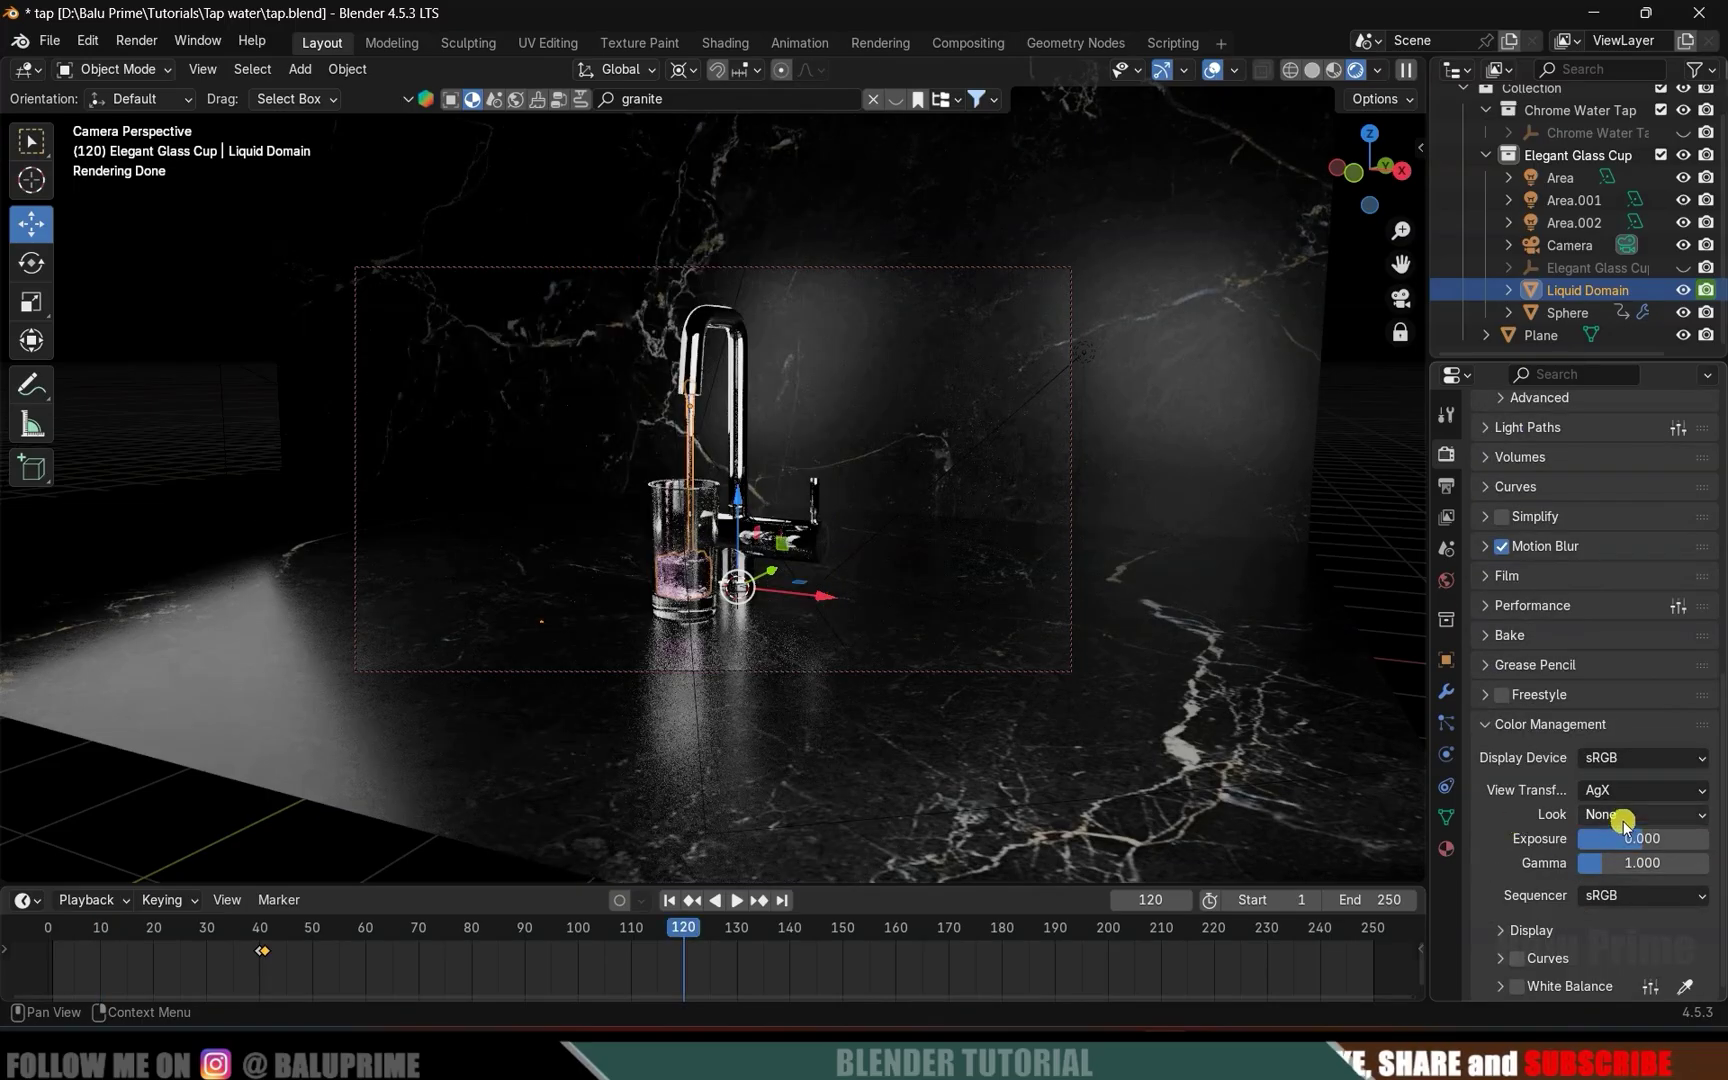
left_click(1620, 815)
left_click(1560, 666)
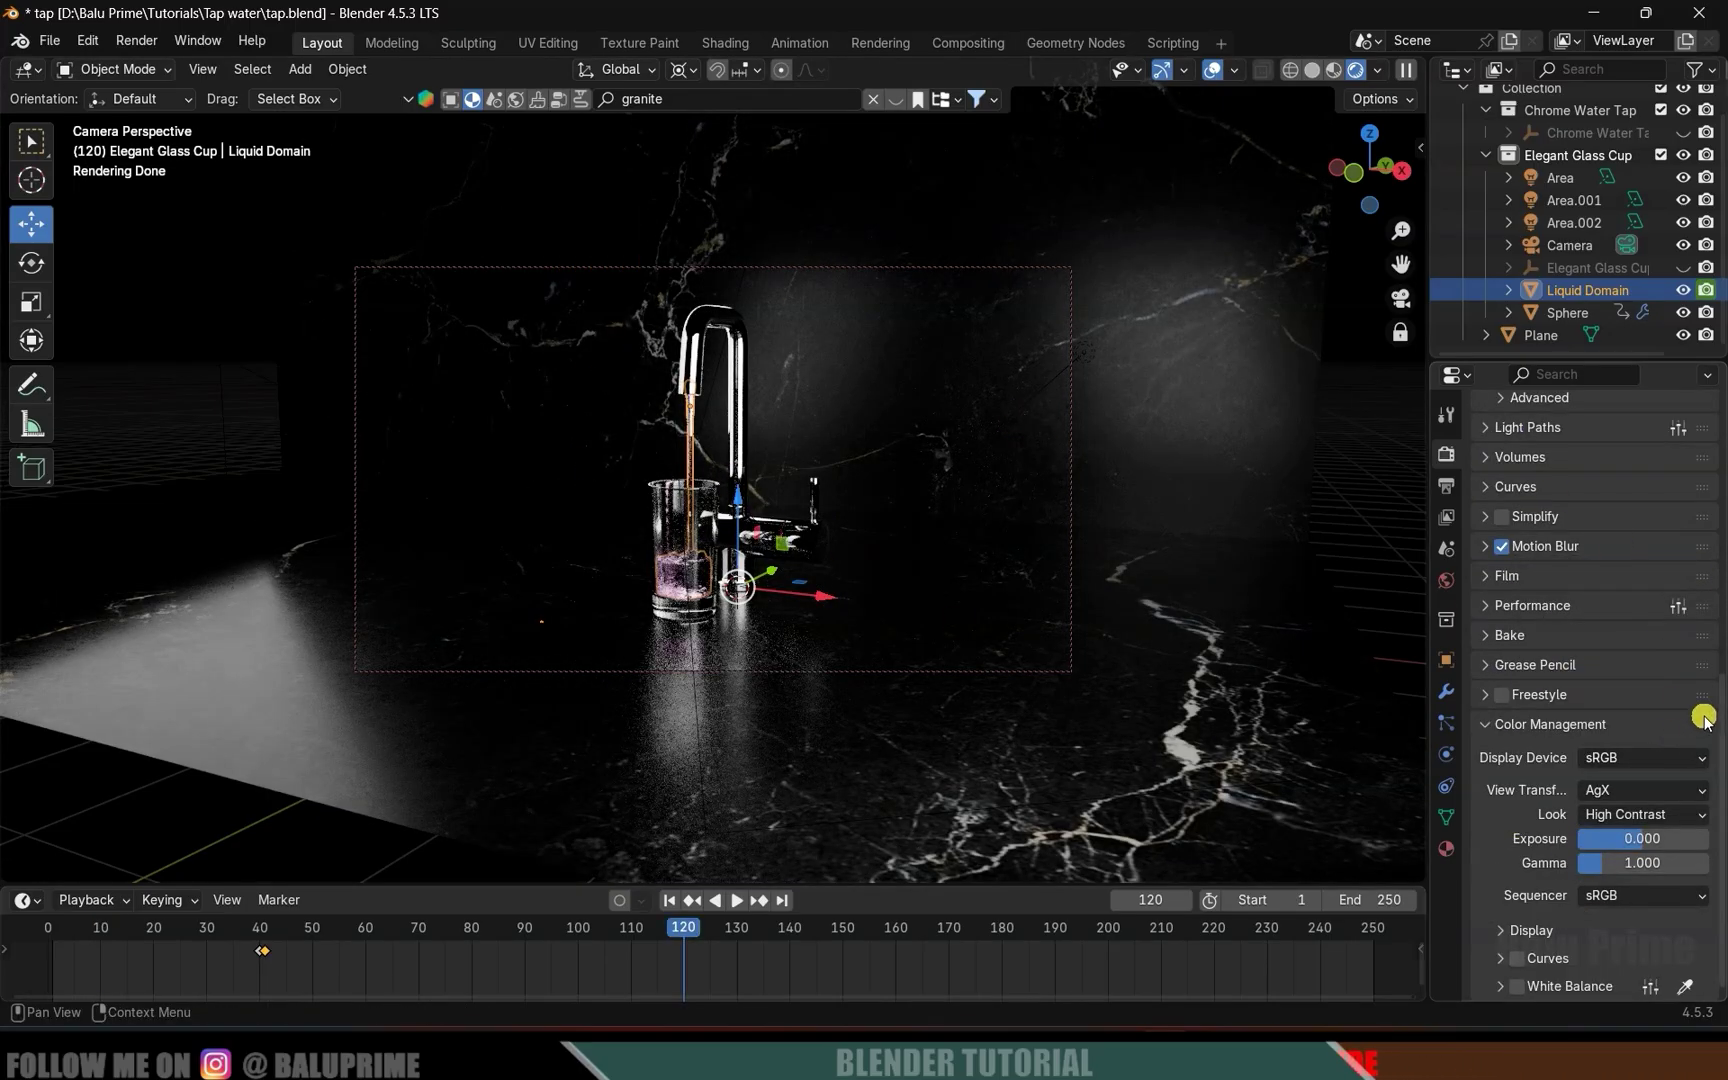
left_click(1452, 489)
Enable Render Region and Crop to Render Region, keeping the frame rate at 30 fps.
scroll(1530, 537, "up", 5)
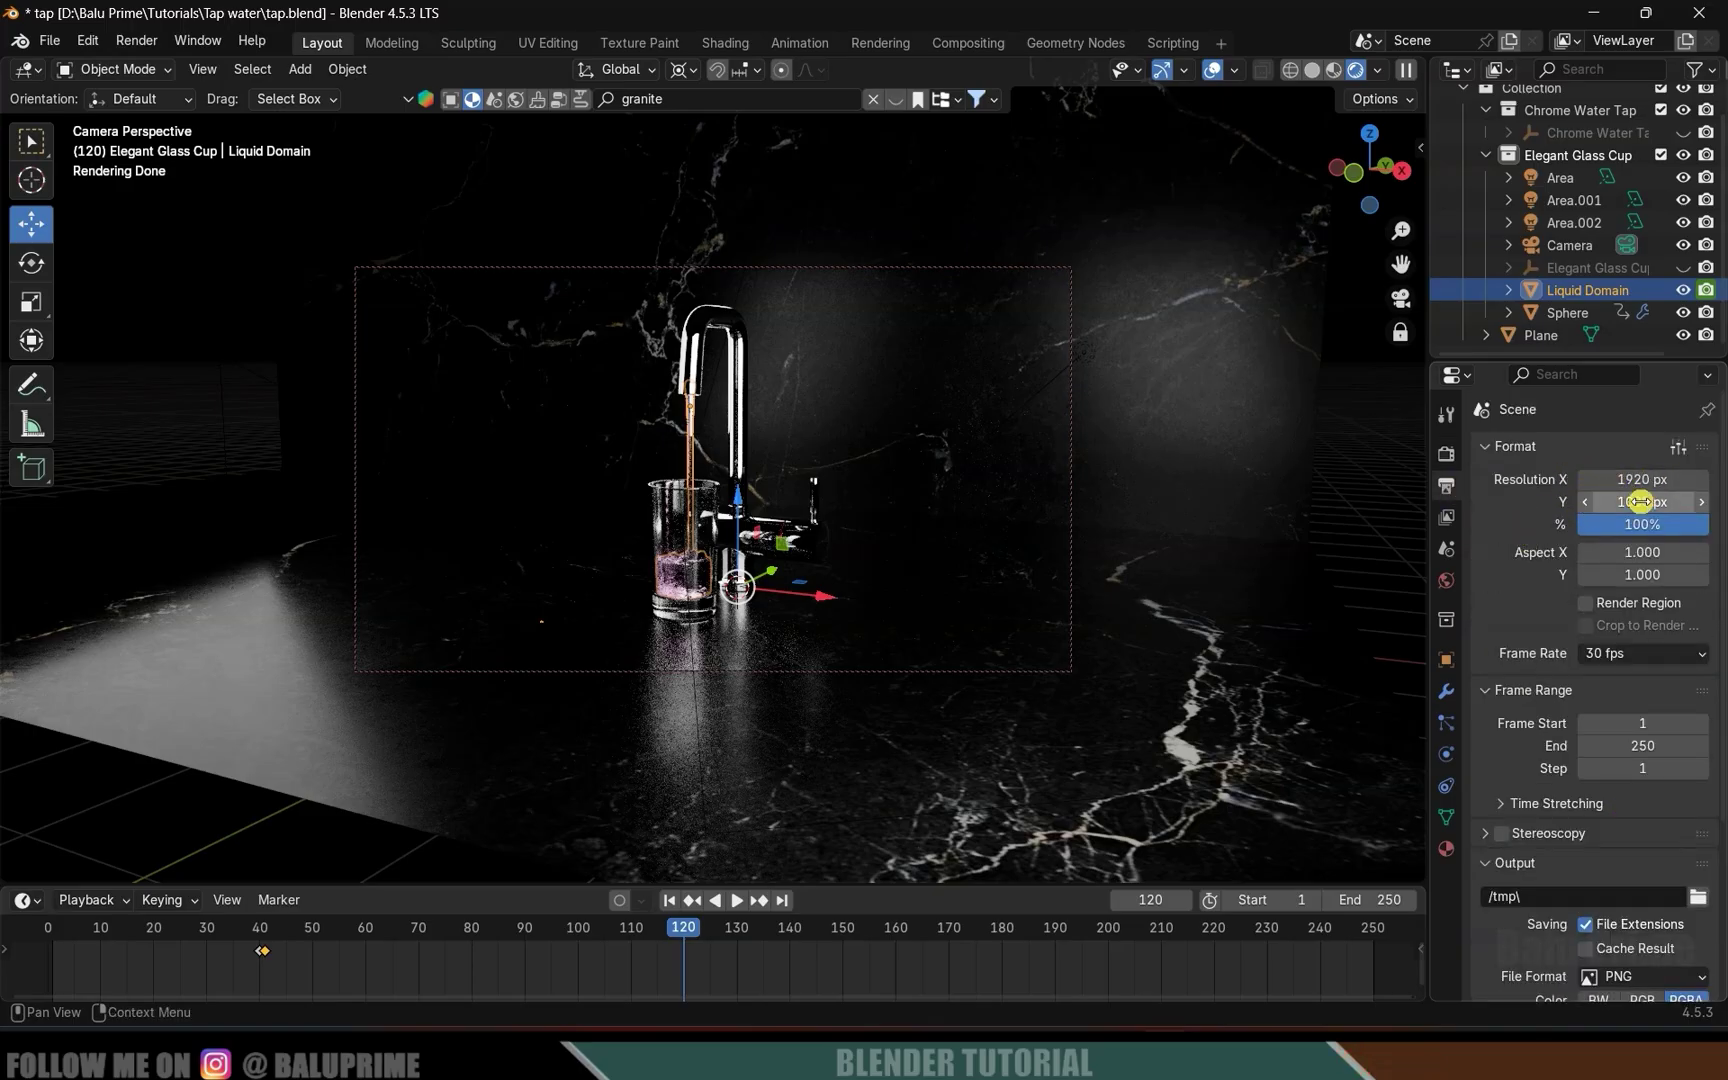
scroll(1530, 570, "down", 3)
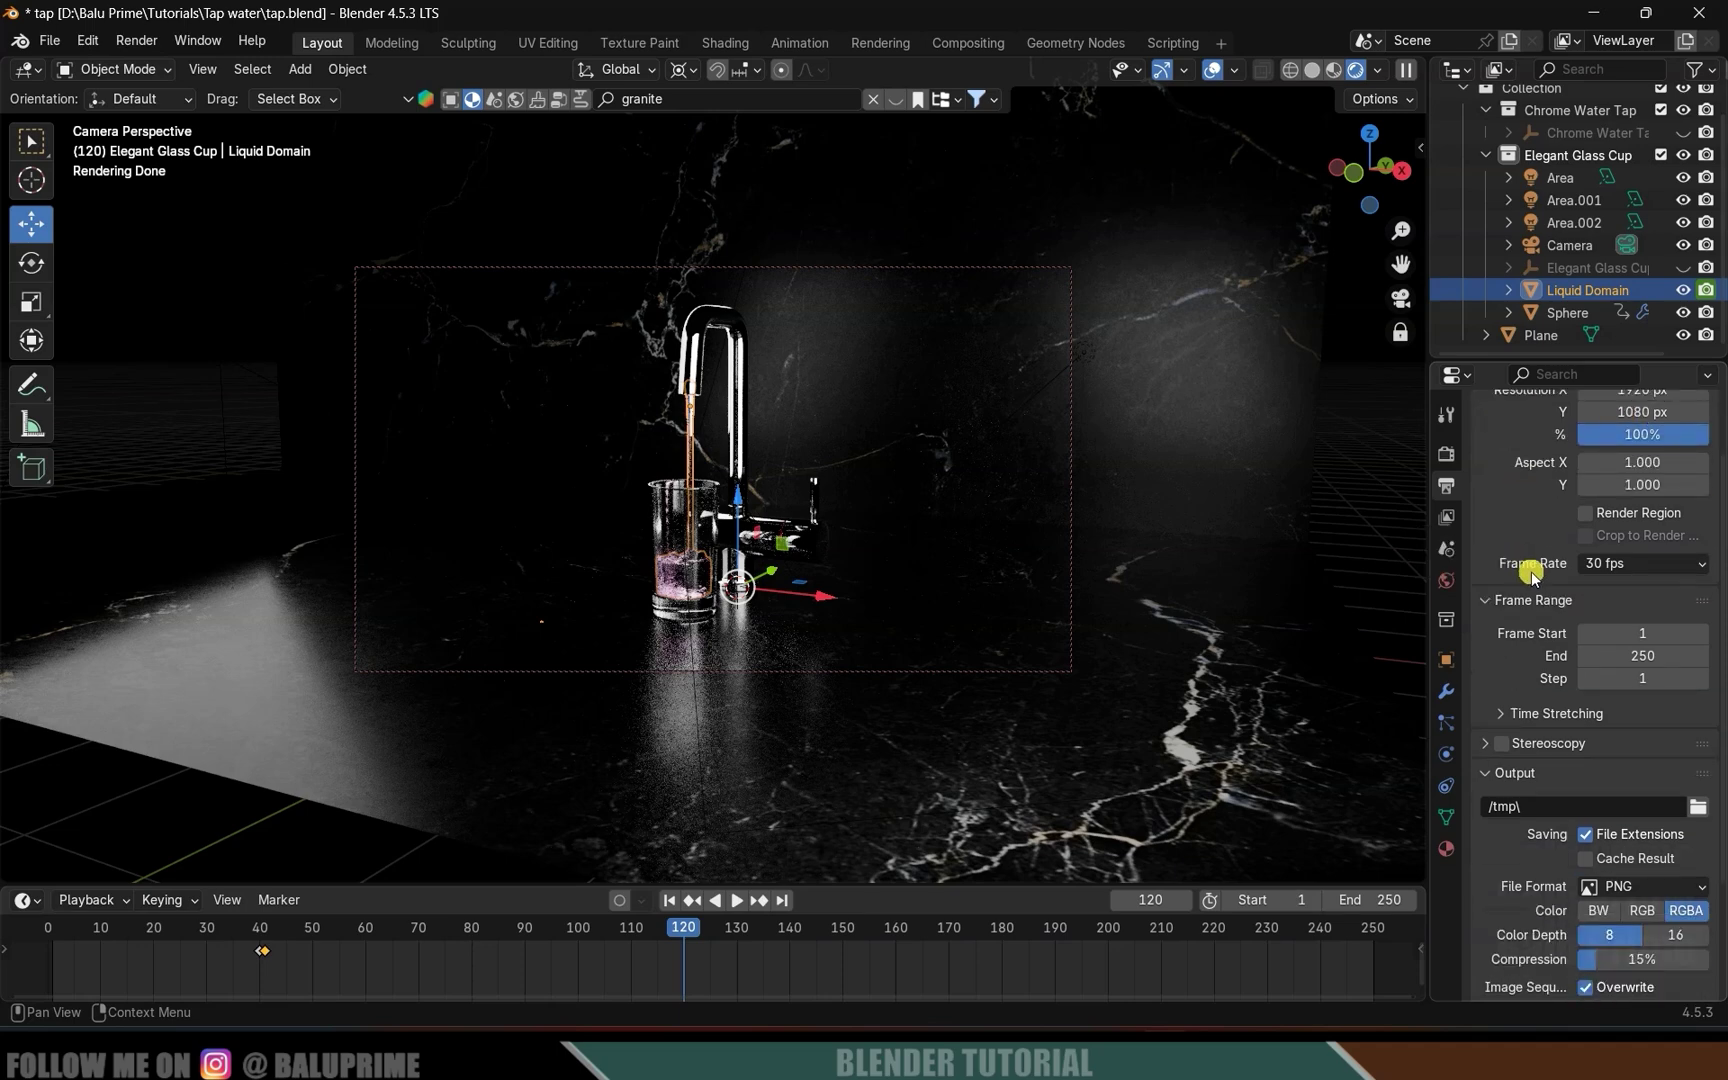
left_click(1585, 513)
left_click(1586, 536)
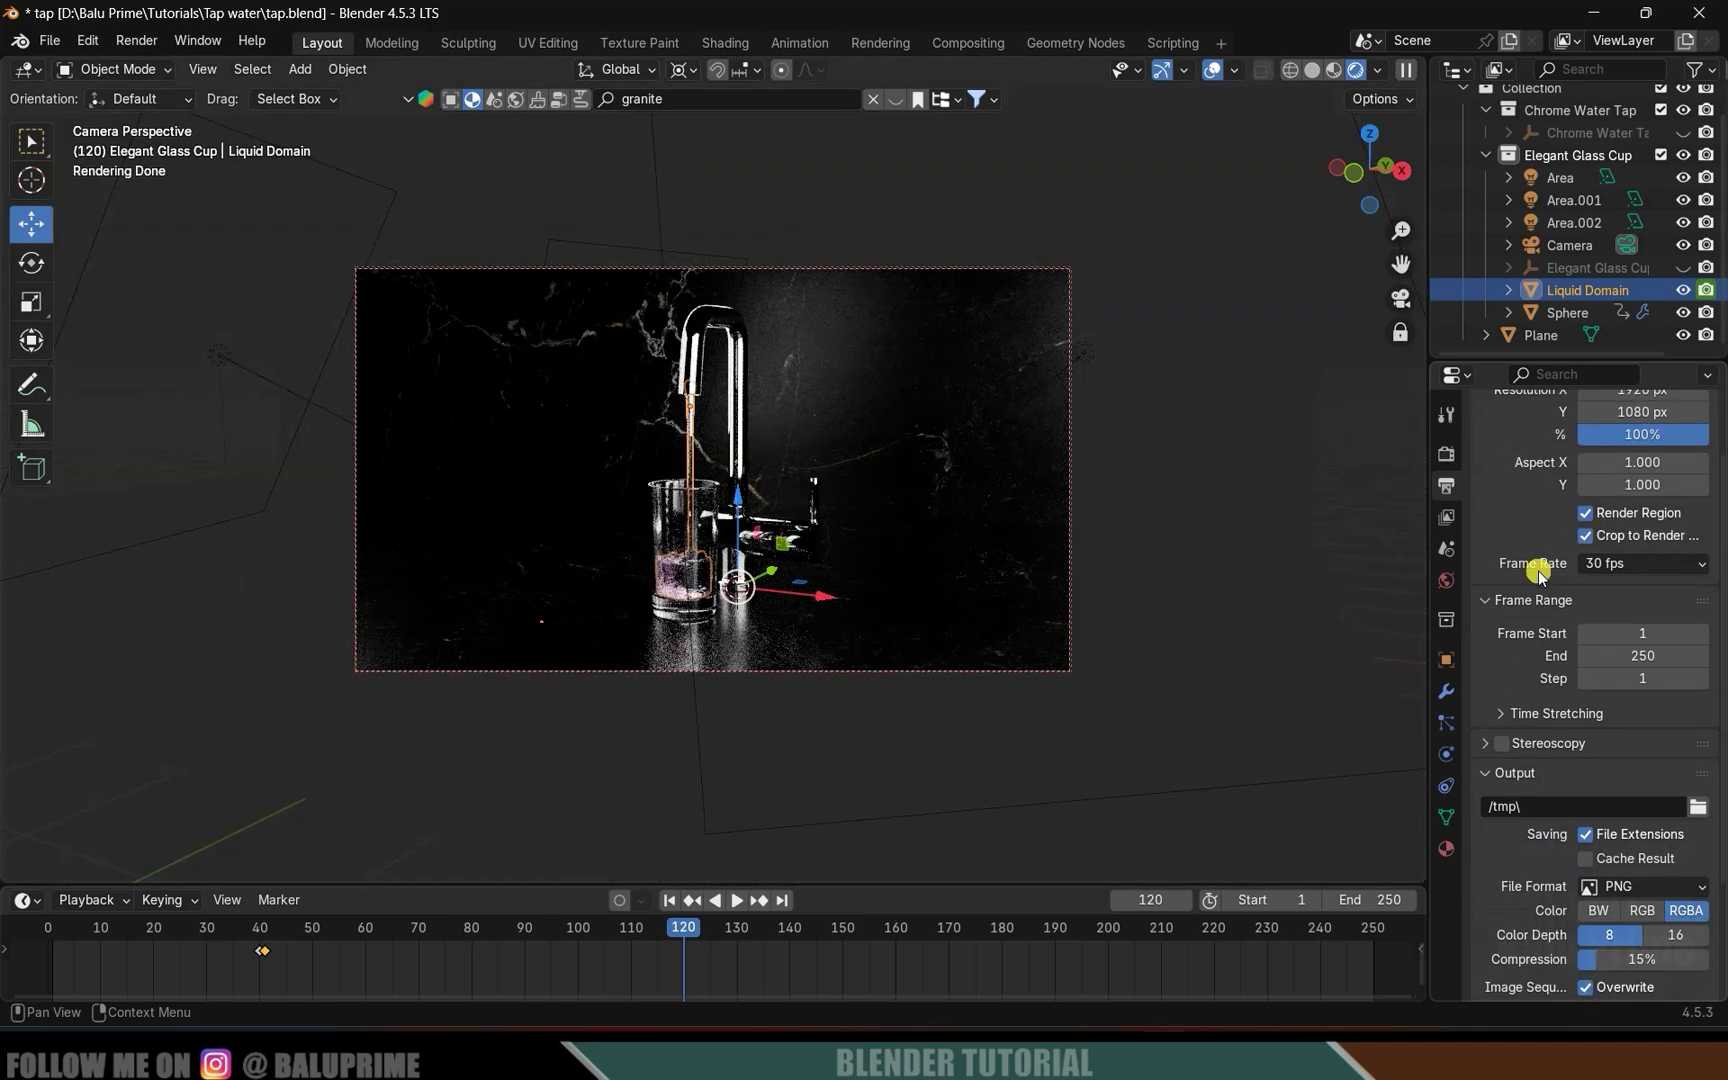
left_click(1637, 568)
left_click(1636, 748)
Save rendered frames to the seq folder as JPEG at 100% quality.
scroll(1497, 533, "down", 2)
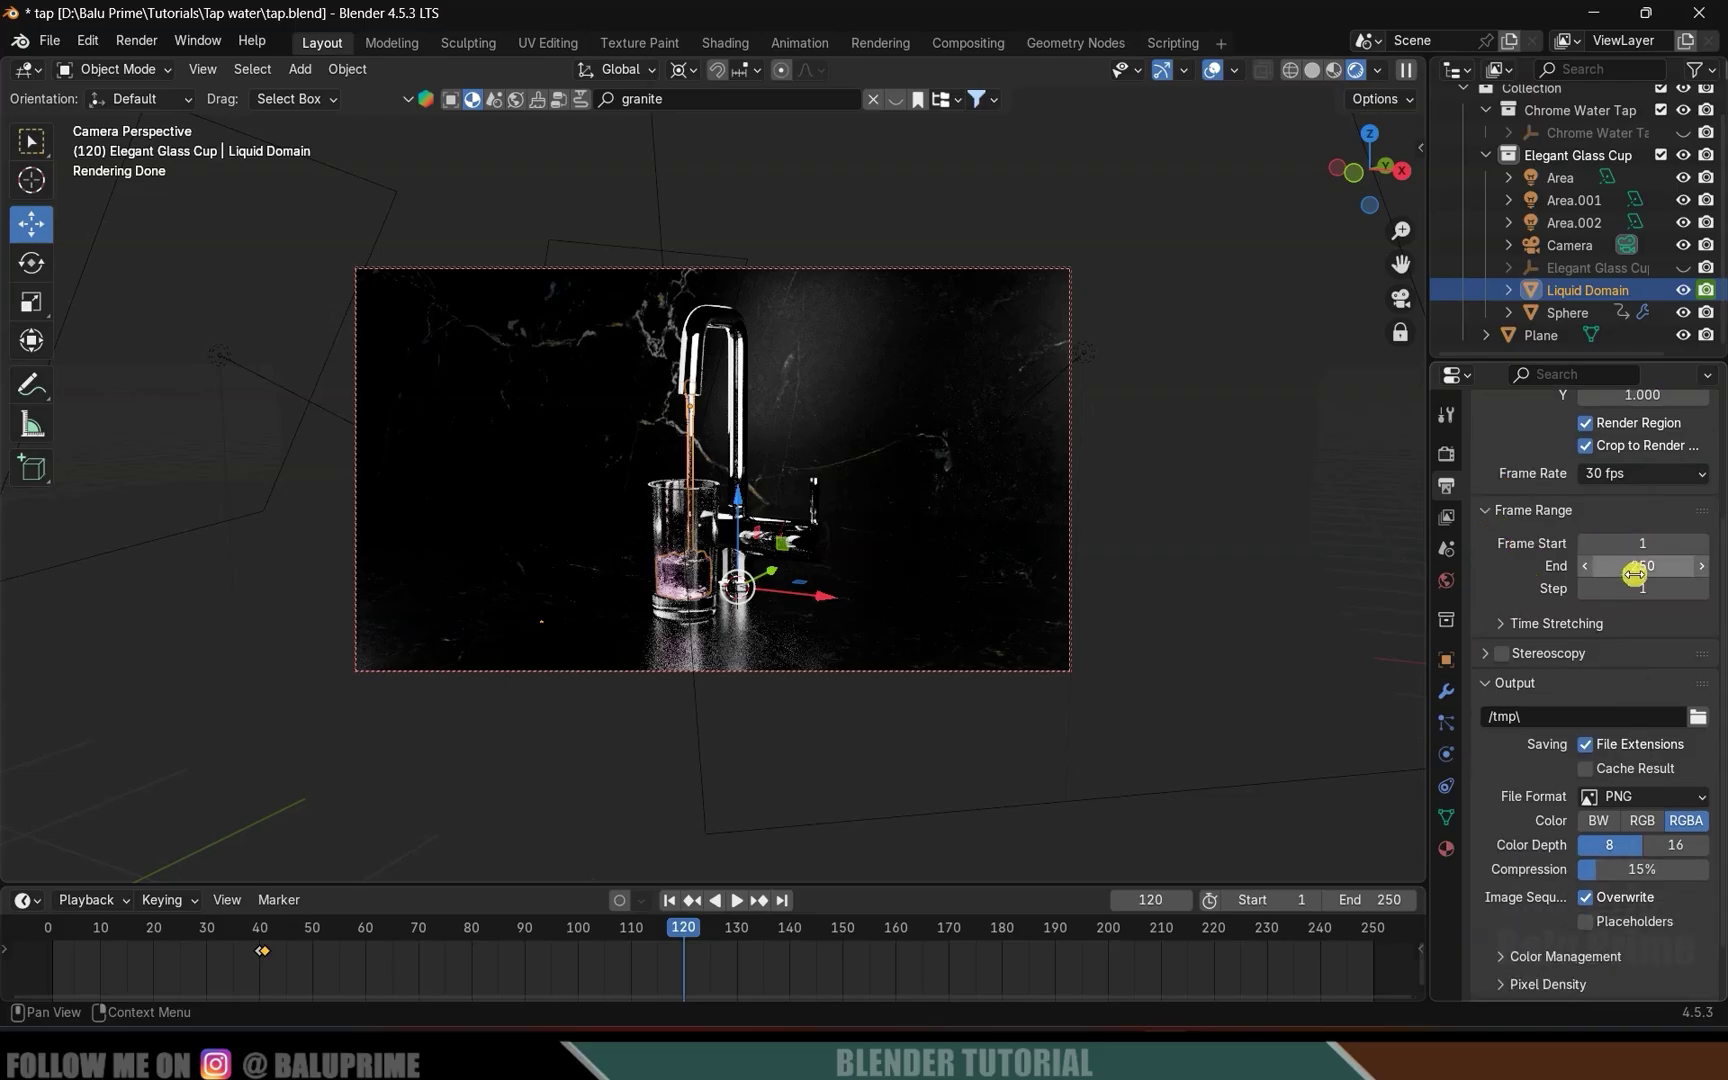
scroll(1516, 656, "down", 1)
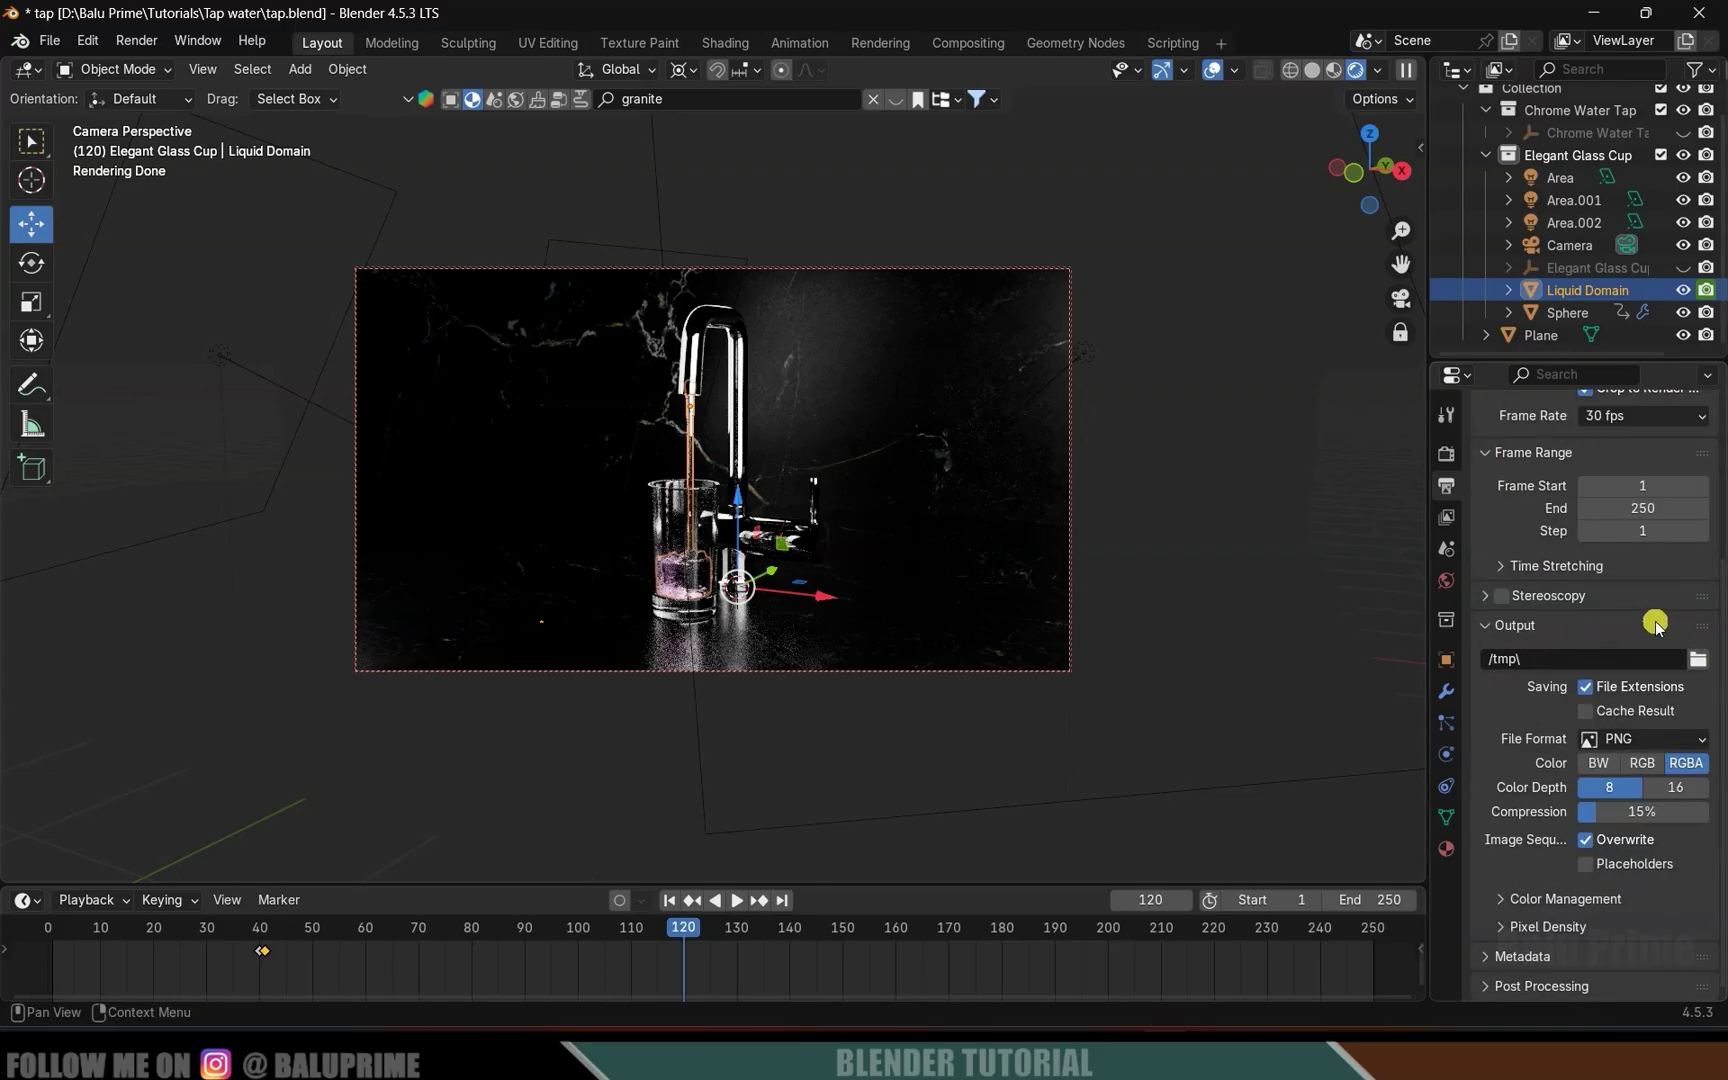
left_click(1698, 659)
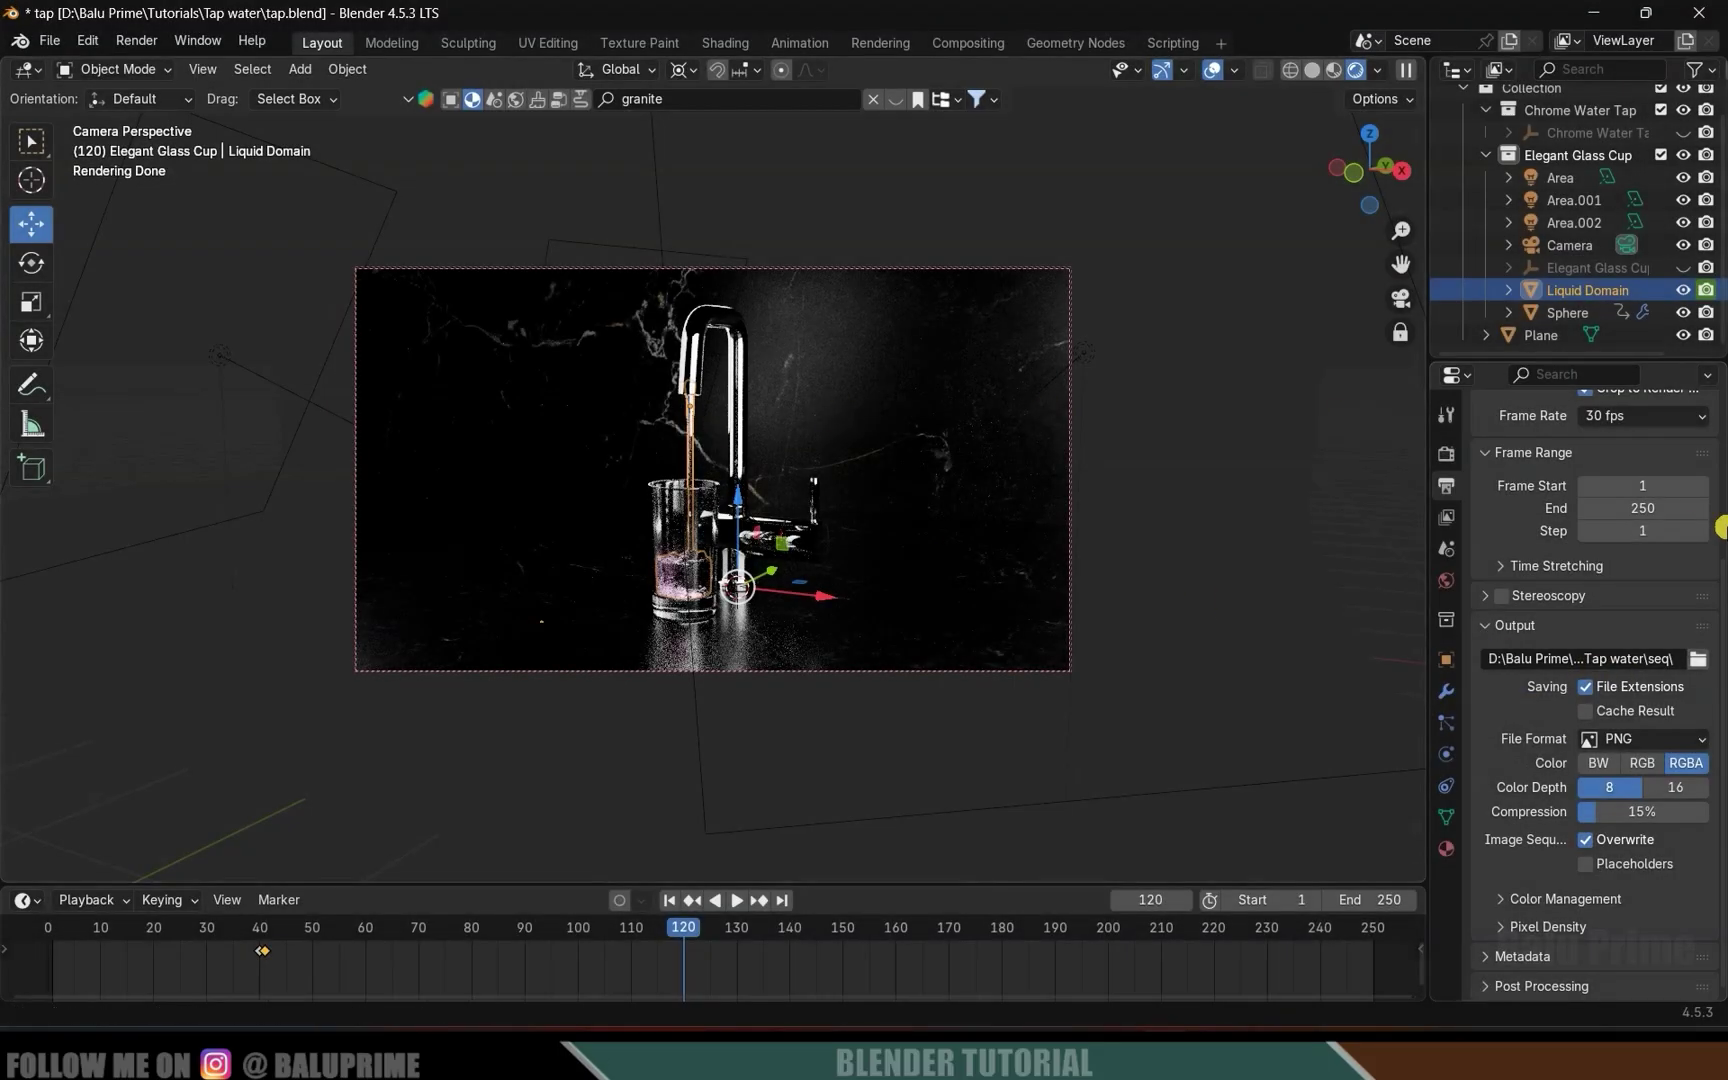
left_click(1620, 740)
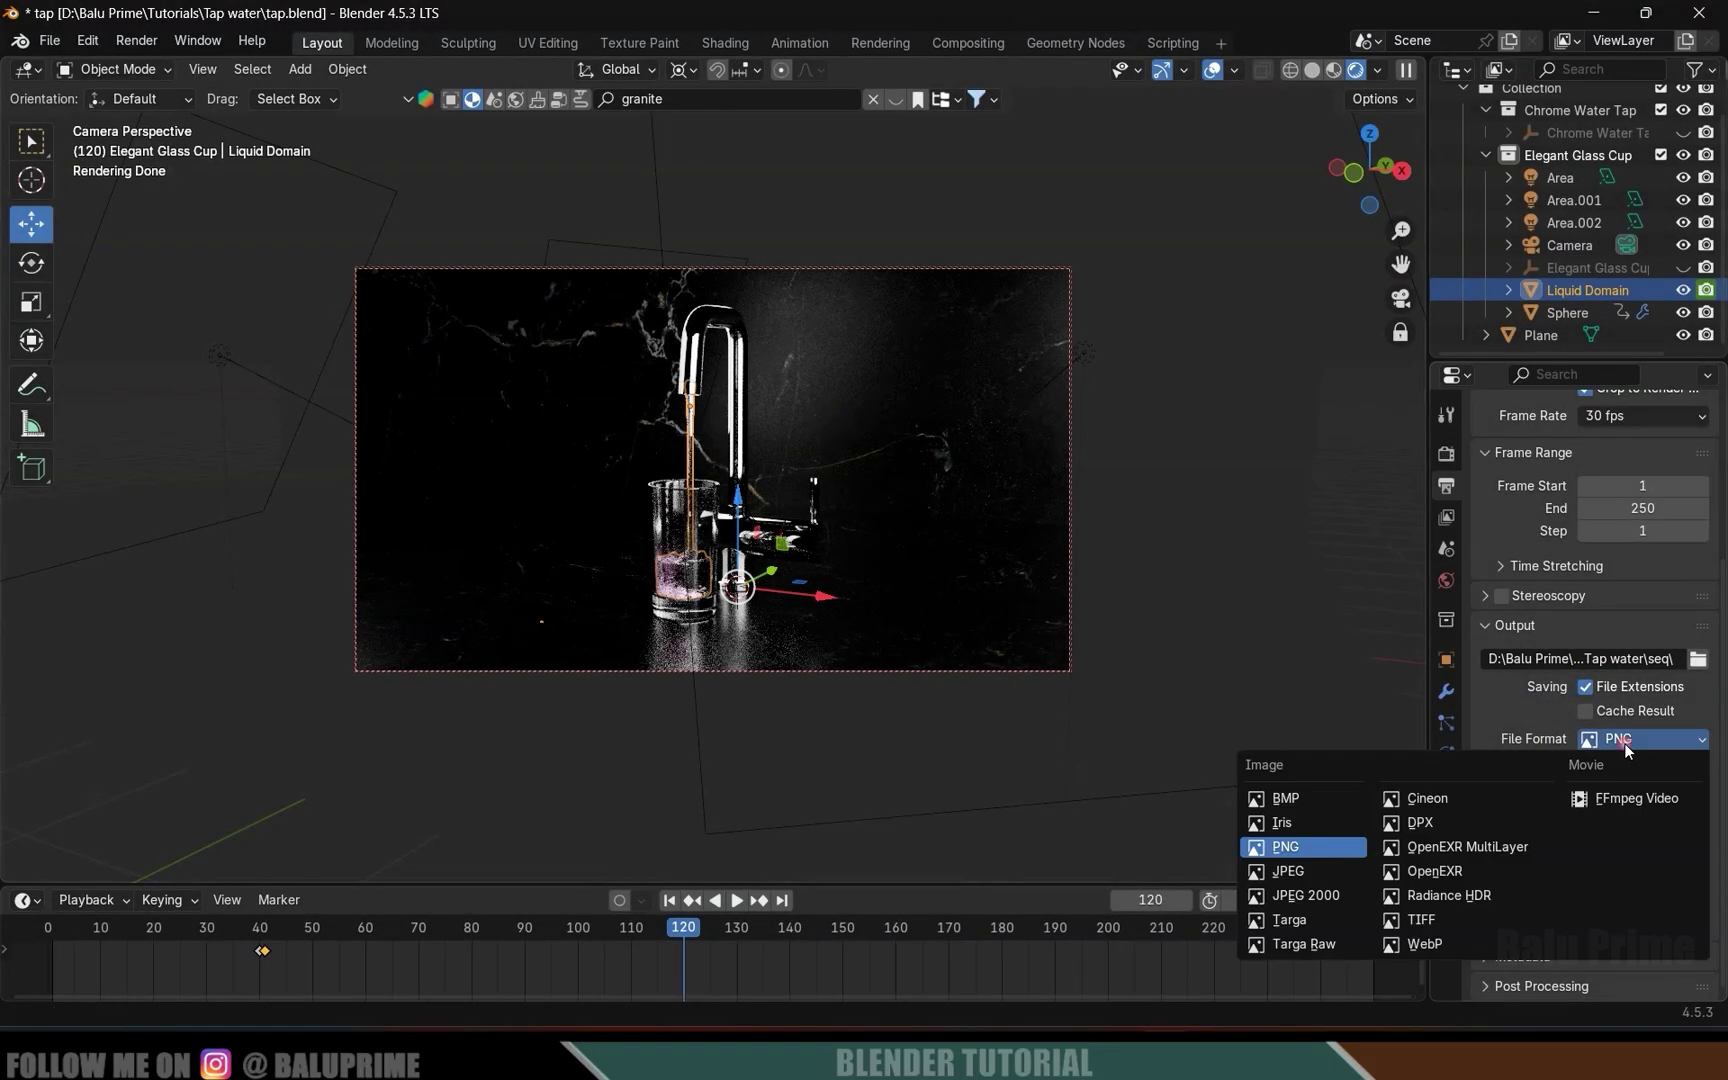
left_click(1300, 876)
scroll(1522, 808, "up", 1)
left_click_drag(1596, 805, 1705, 811)
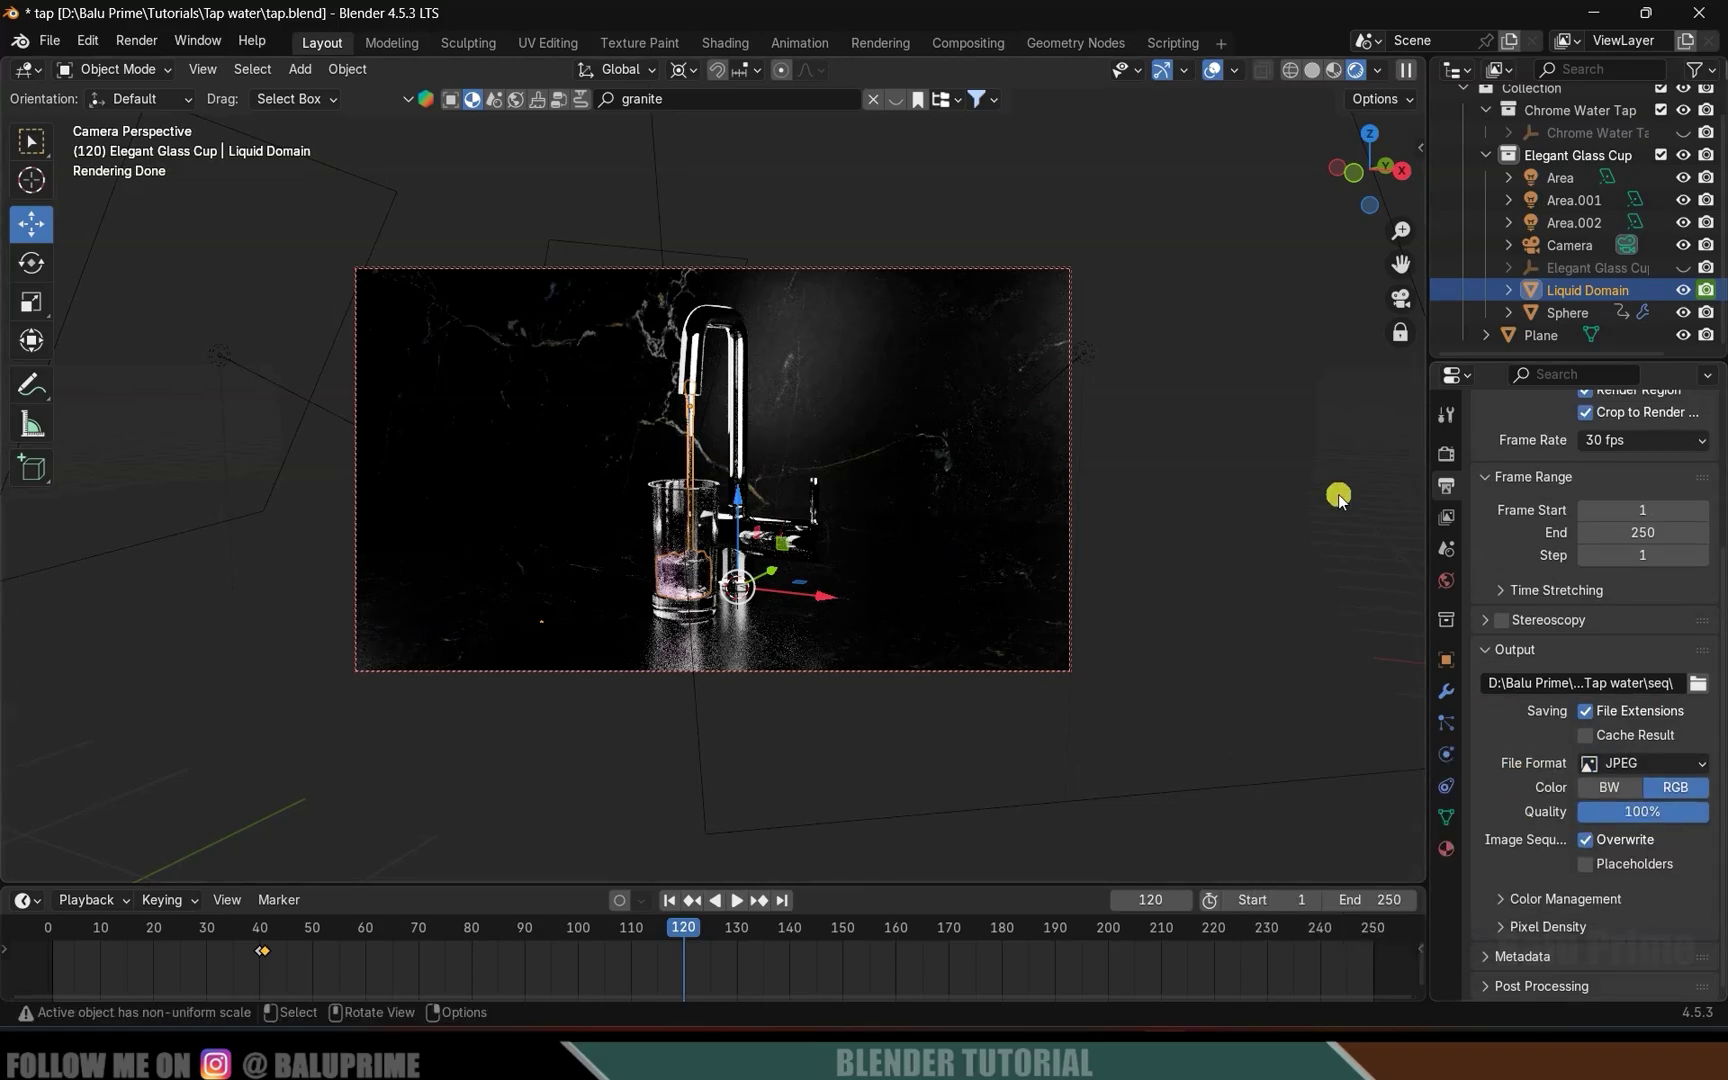
left_click(136, 40)
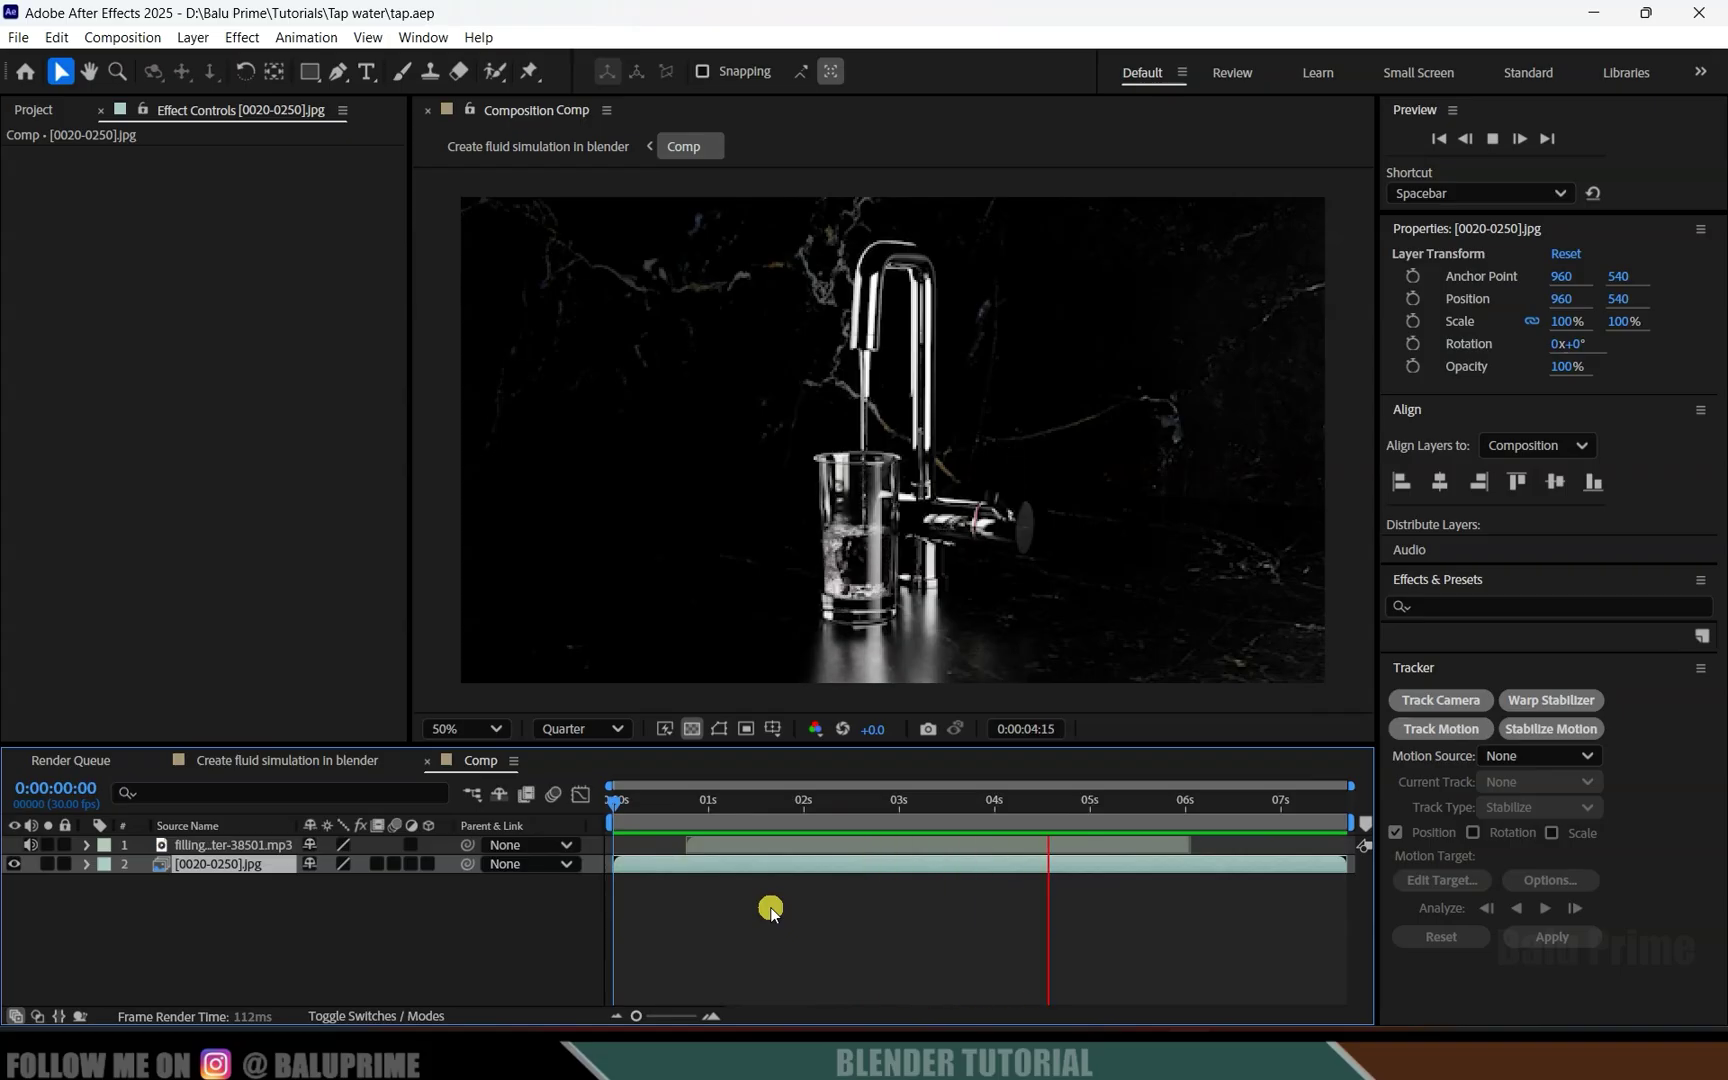
Stop playback of the Comp preview showing the rendered JPEG sequence with audio.
key("space")
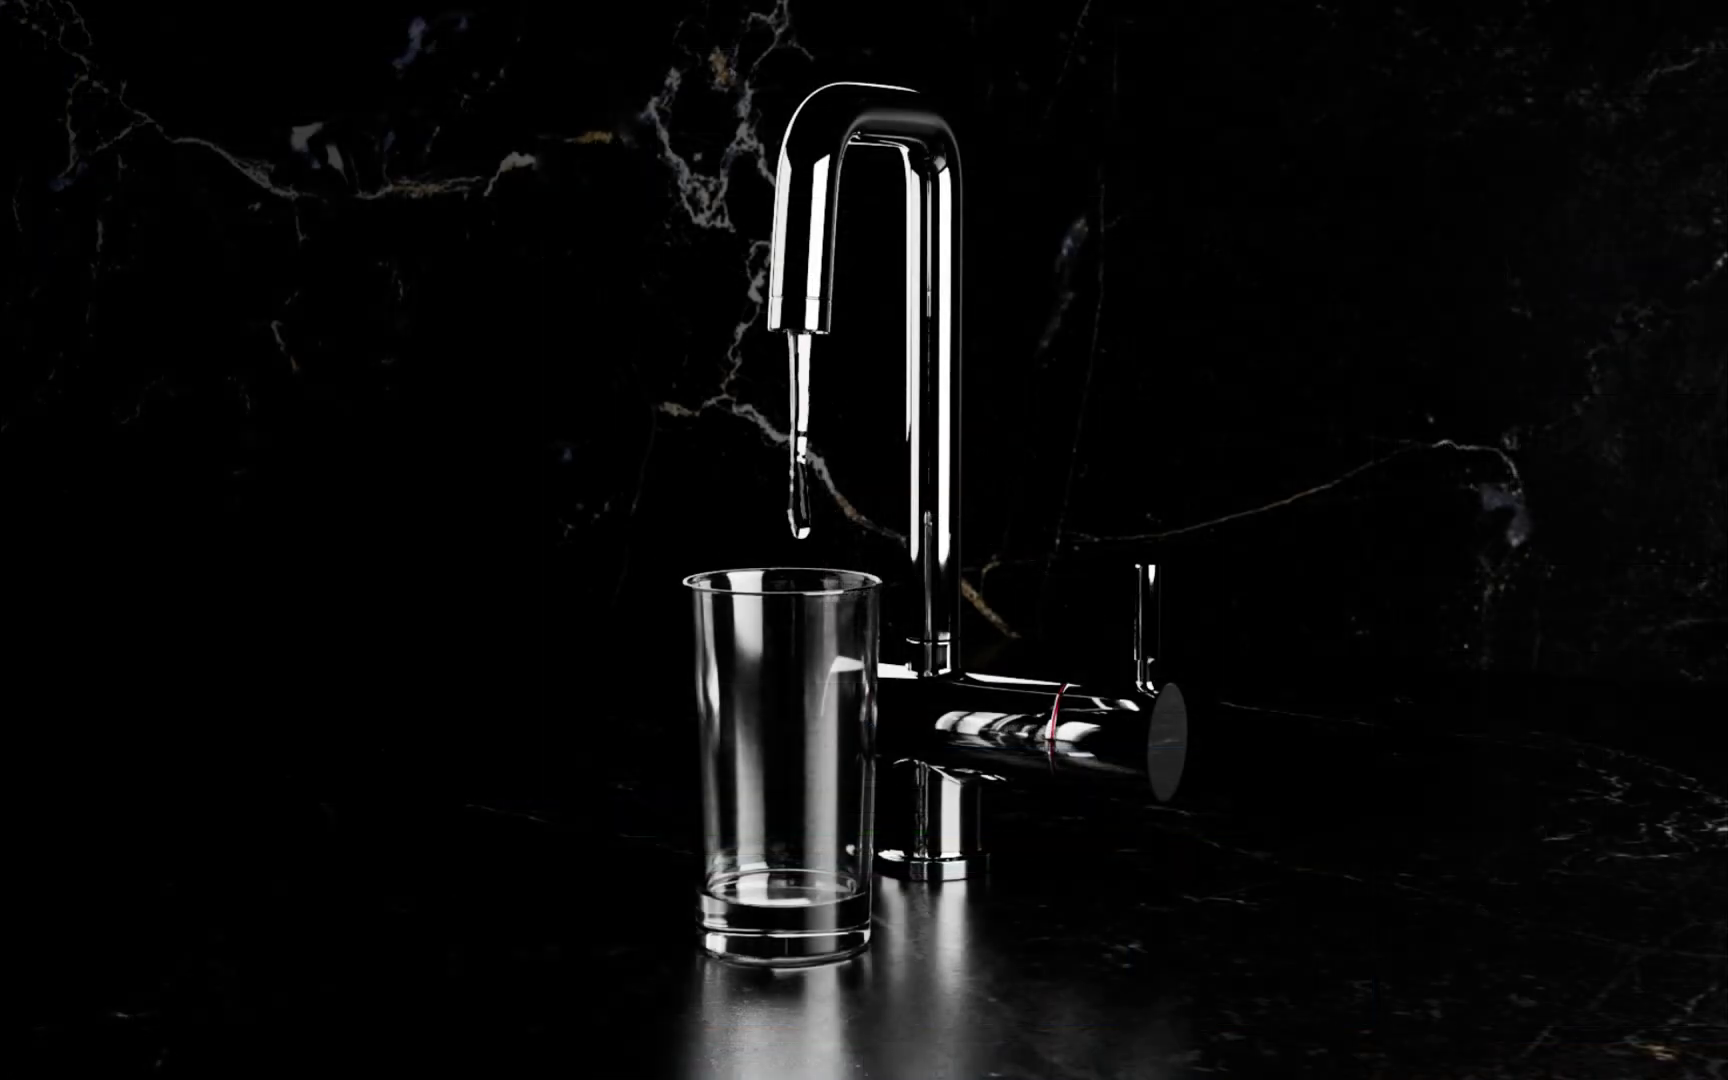